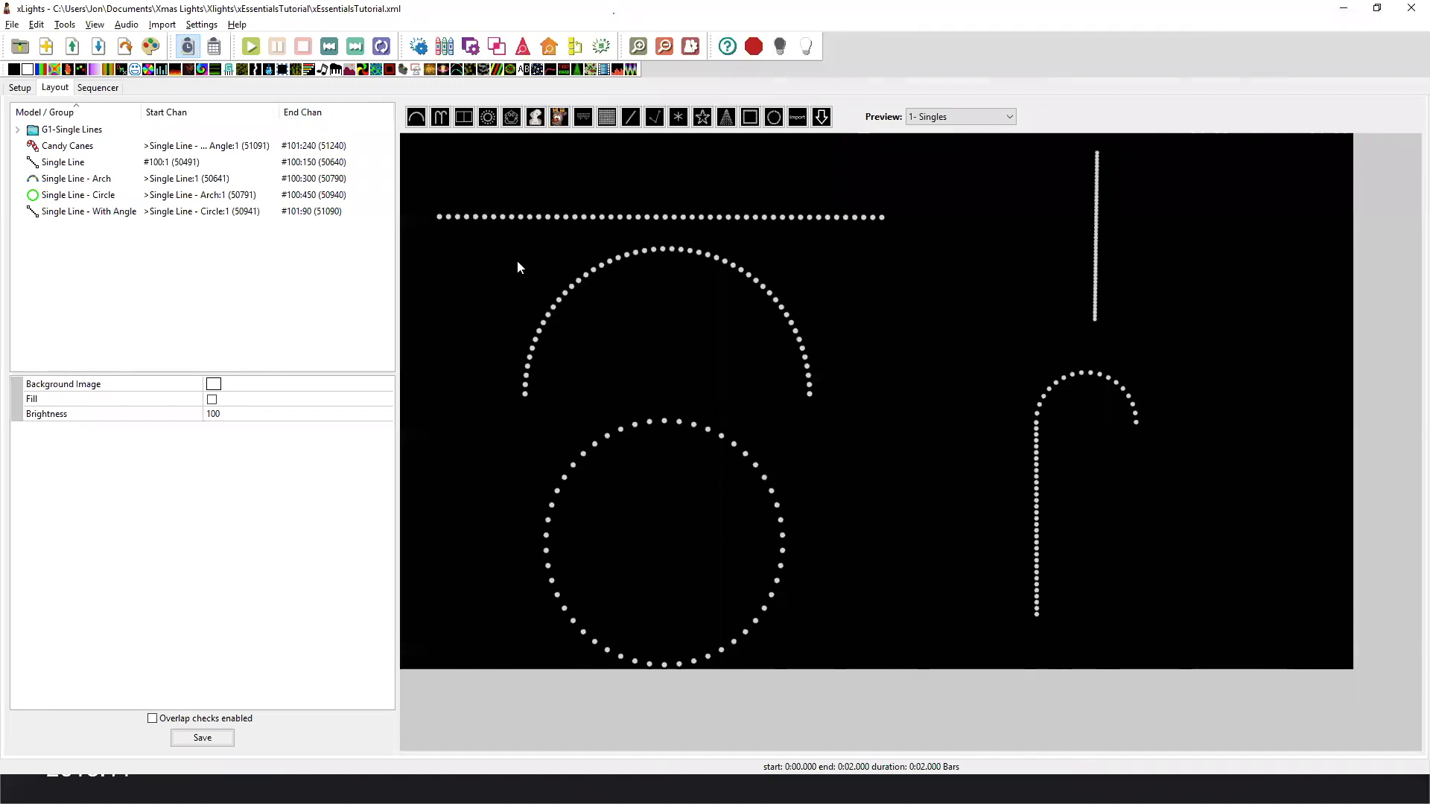
Choose the 1- Singles preview and inspect the node layout of the Single Line model through its higher-numbered nodes.
{"action": "left_click", "coordinate": [944, 119]}
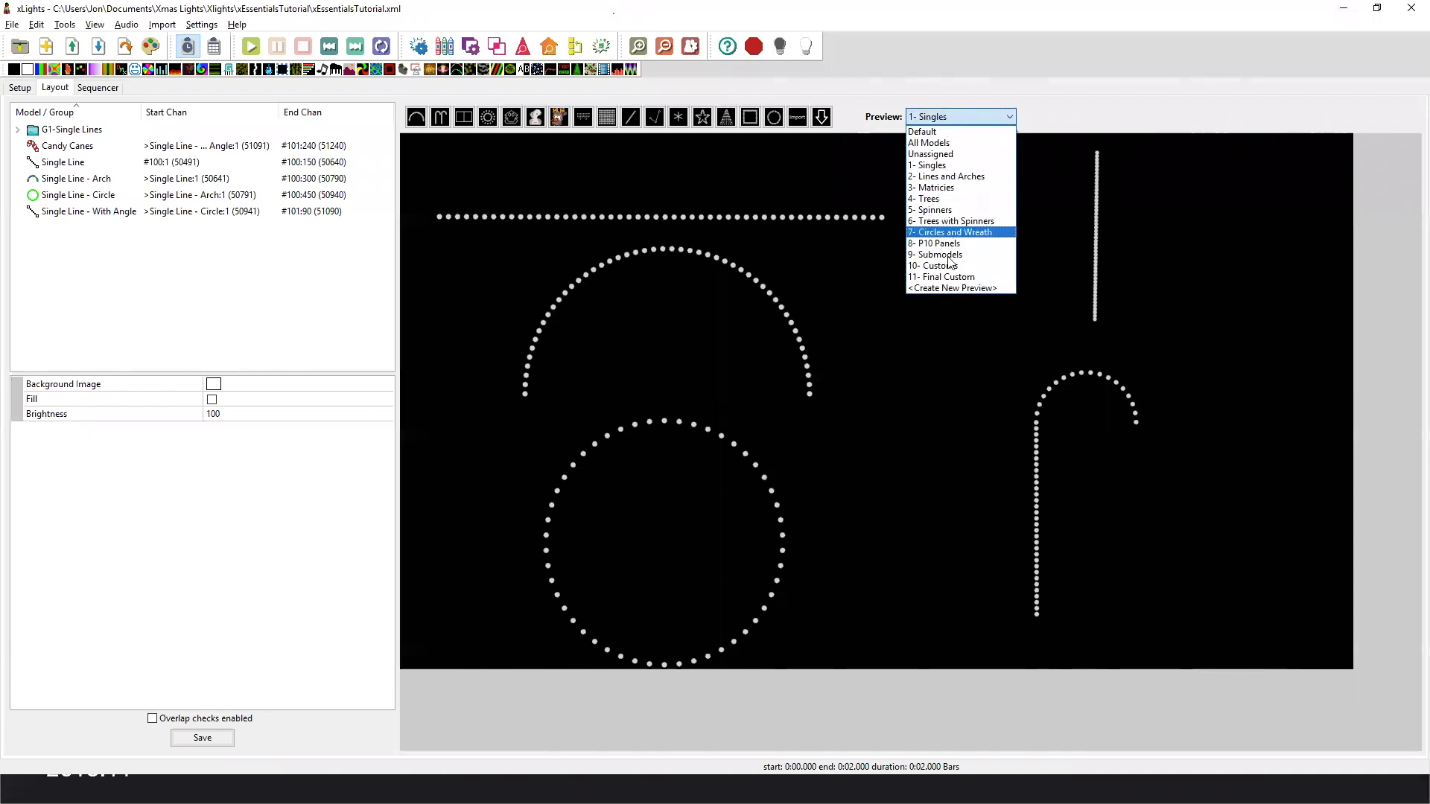
{"action": "left_click", "coordinate": [928, 165]}
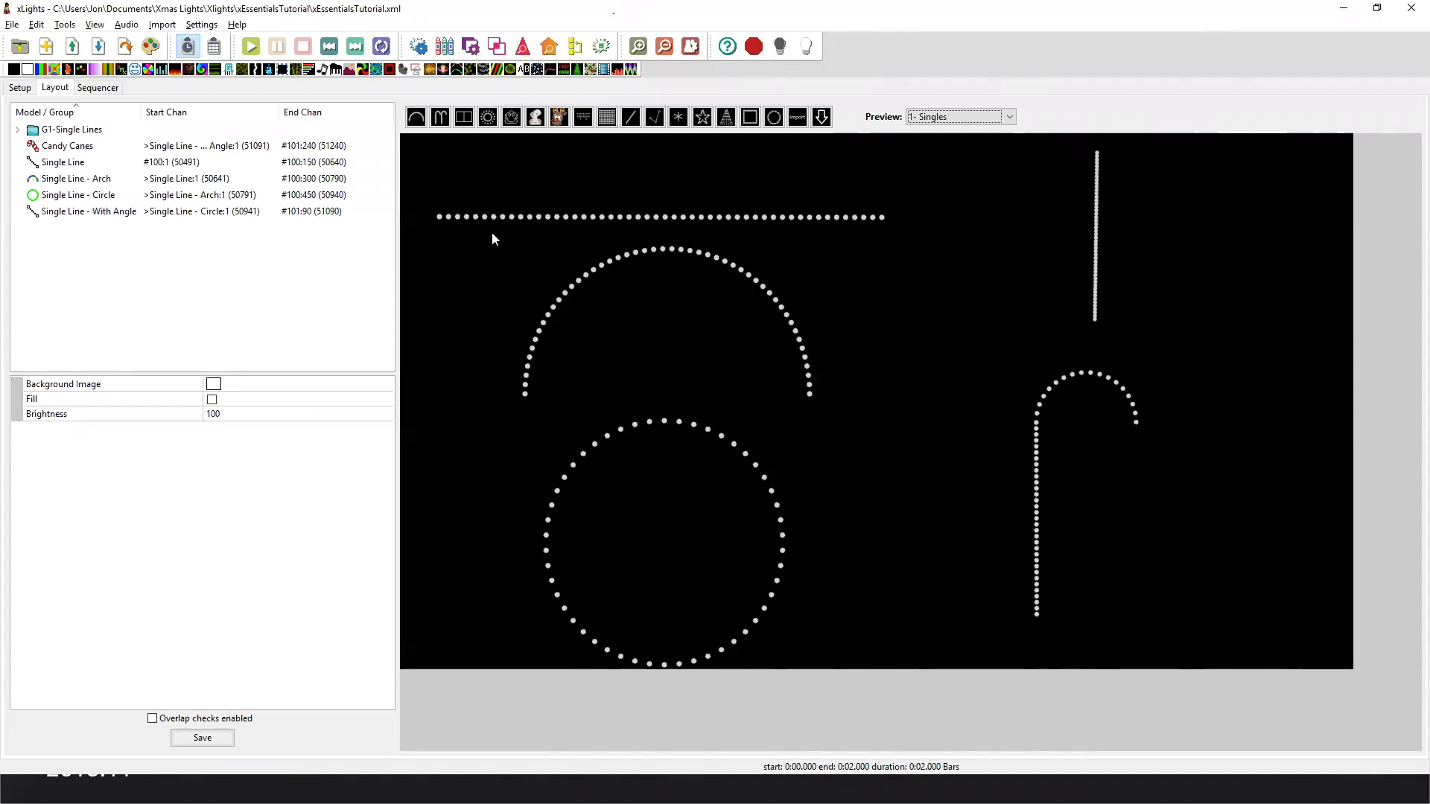
{"action": "left_click", "coordinate": [660, 217]}
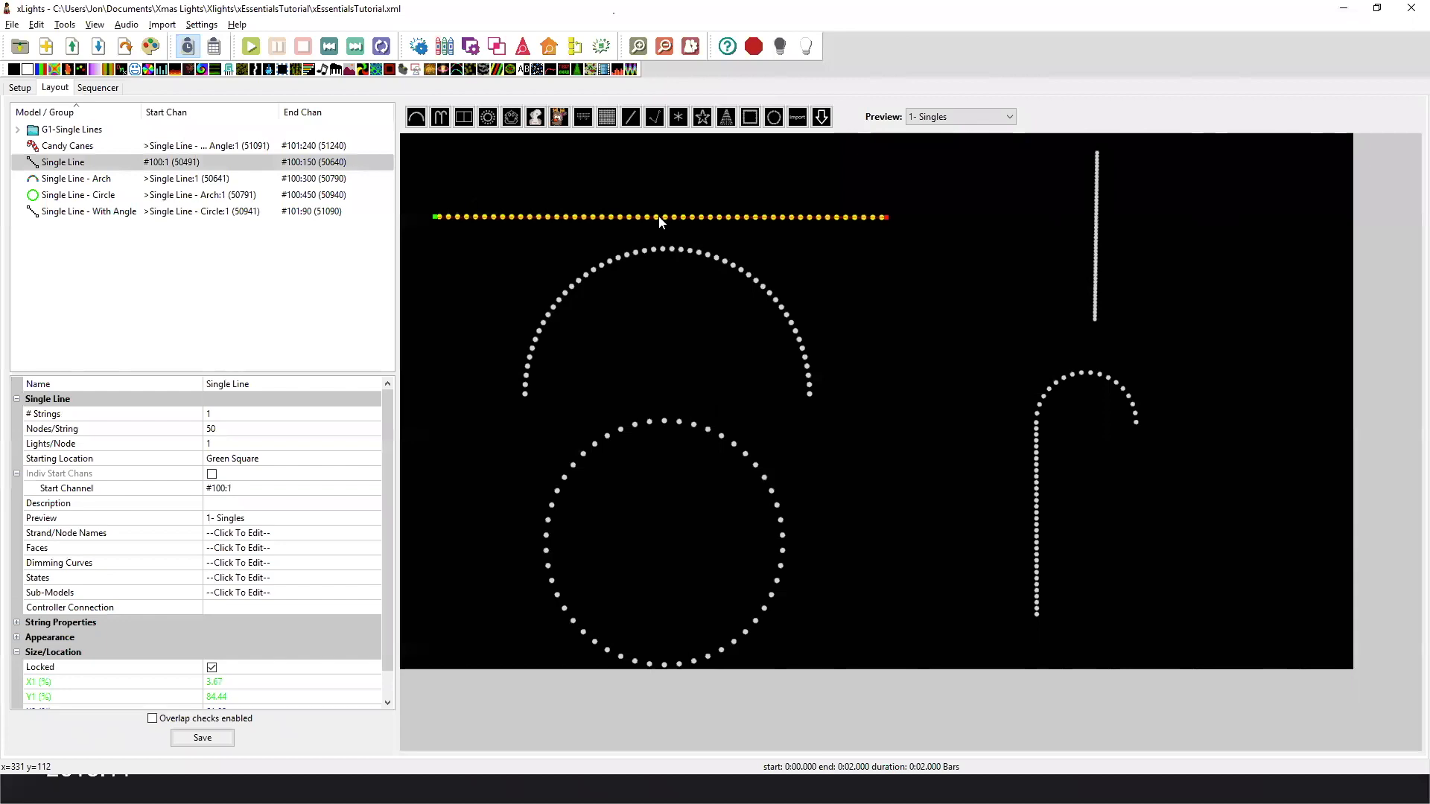
{"action": "right_click", "coordinate": [659, 217]}
{"action": "left_click", "coordinate": [686, 224]}
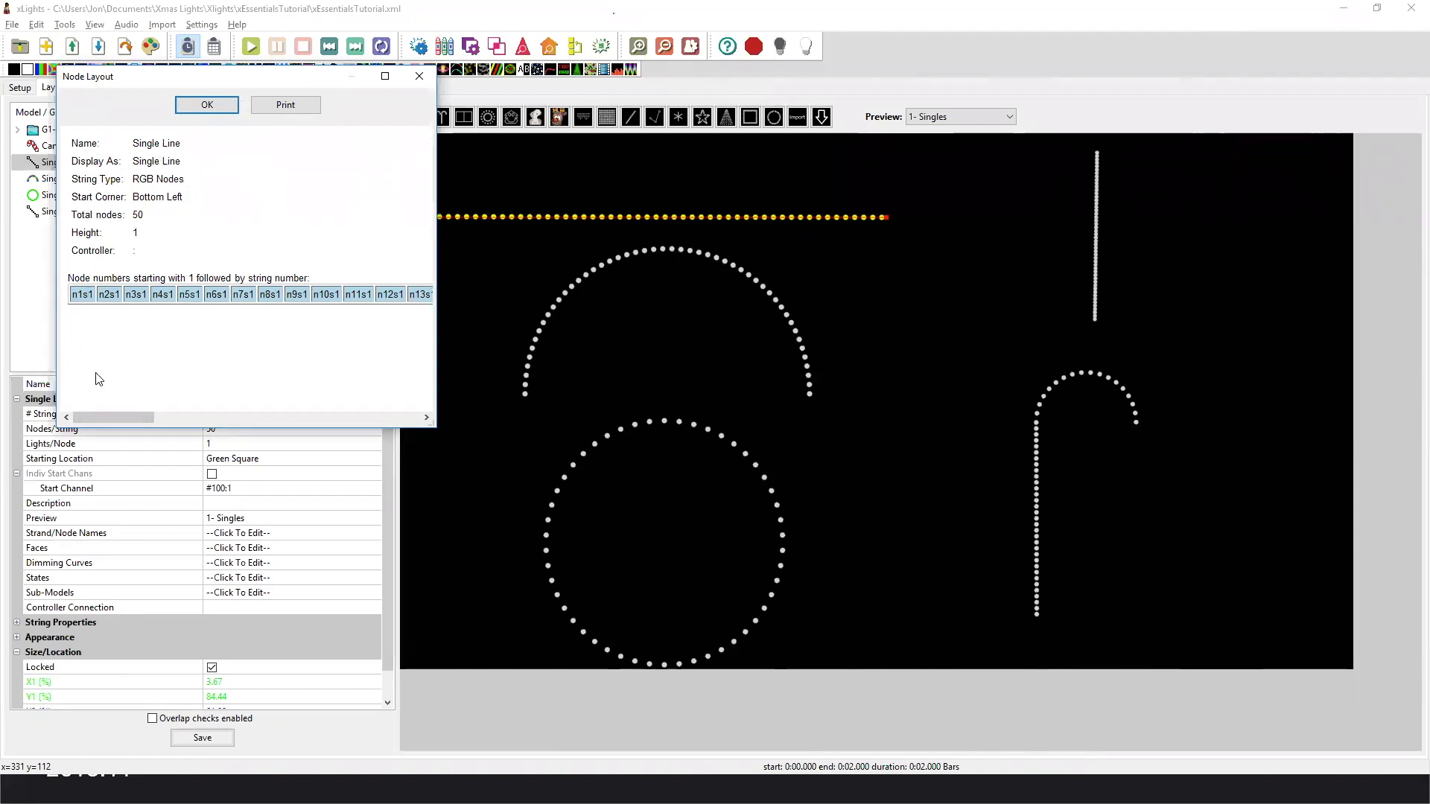
{"action": "left_click", "coordinate": [394, 414]}
{"action": "left_click", "coordinate": [398, 415]}
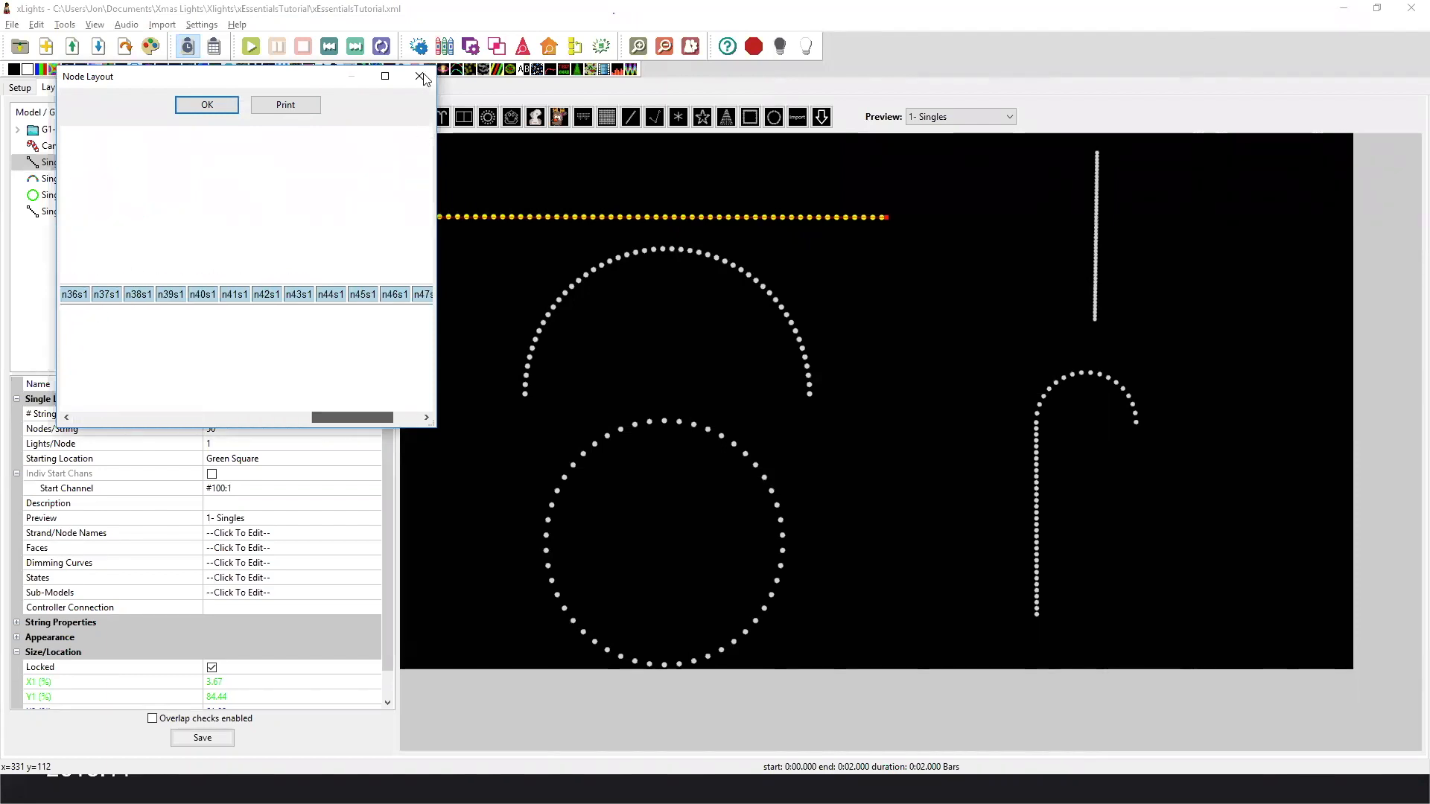
{"action": "left_click", "coordinate": [420, 76]}
View the node layout of the Single Line - Arch model and close it.
{"action": "right_click", "coordinate": [538, 329]}
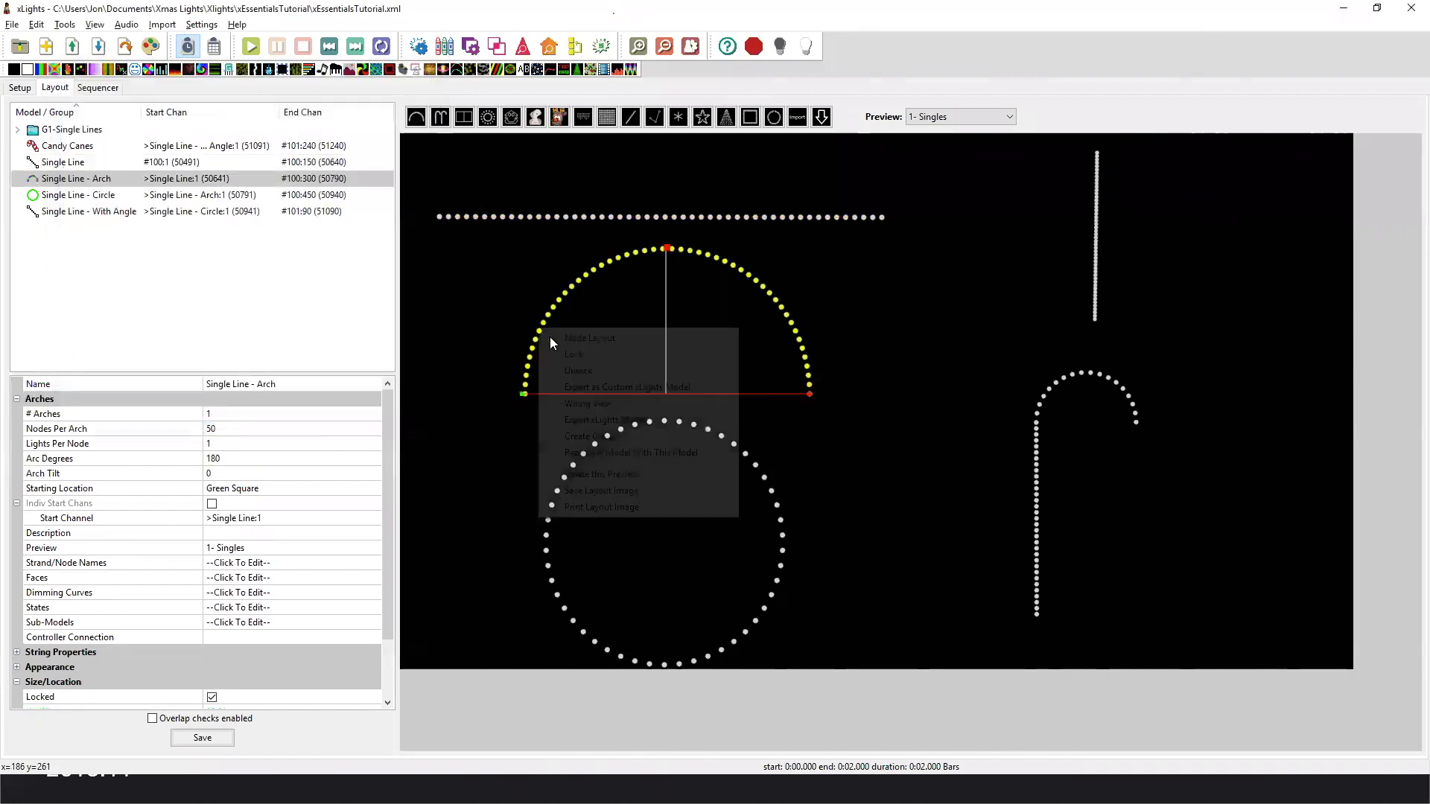
{"action": "left_click", "coordinate": [559, 337]}
{"action": "left_click", "coordinate": [420, 76]}
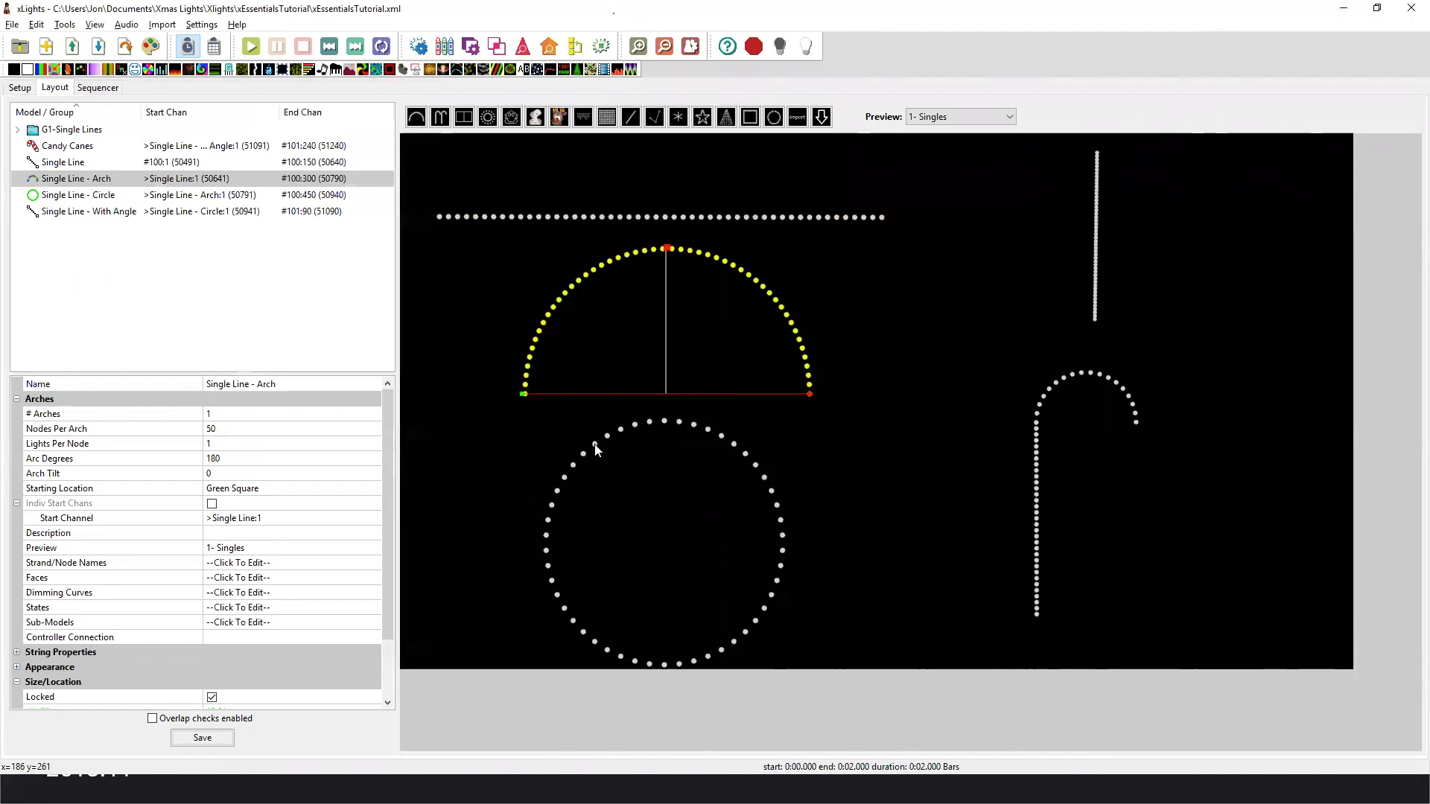
View the node layout of the Single Line - Circle model and close it.
{"action": "left_click", "coordinate": [595, 445]}
{"action": "right_click", "coordinate": [595, 445]}
{"action": "left_click", "coordinate": [631, 451]}
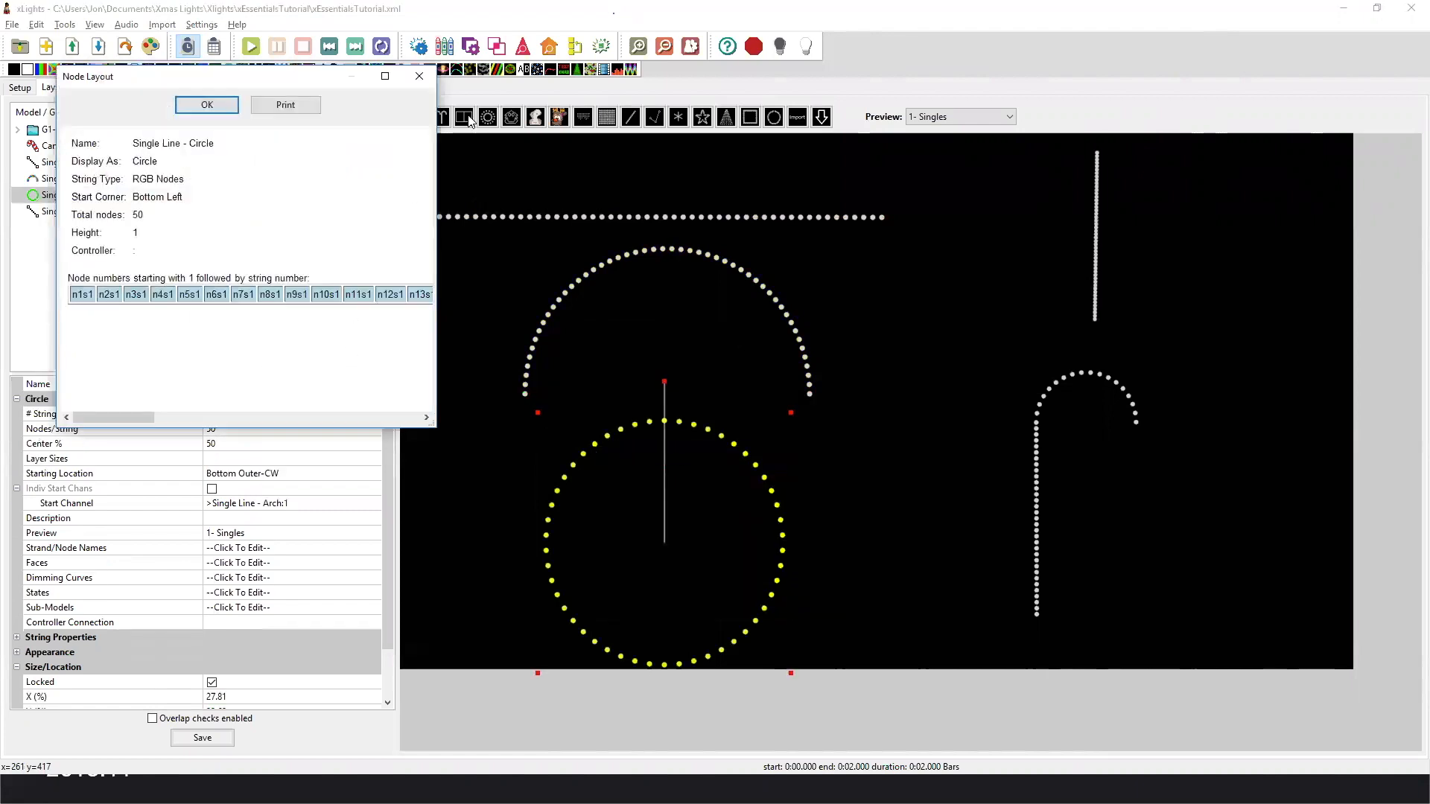
{"action": "left_click", "coordinate": [419, 76]}
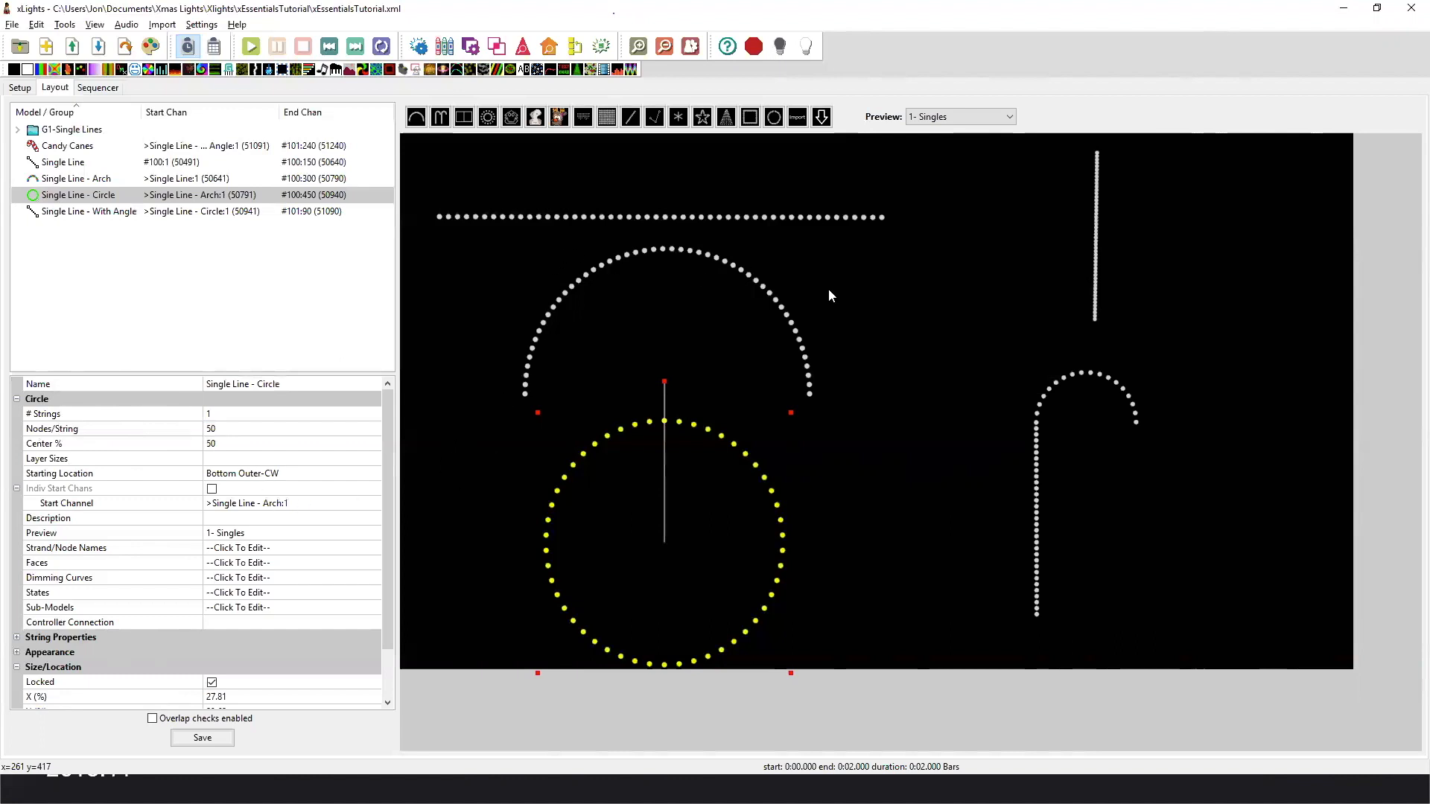
Inspect the node layout of the Candy Canes model, looking down its node column, and close it.
{"action": "left_click", "coordinate": [1037, 472]}
{"action": "right_click", "coordinate": [1039, 475]}
{"action": "left_click", "coordinate": [1064, 479]}
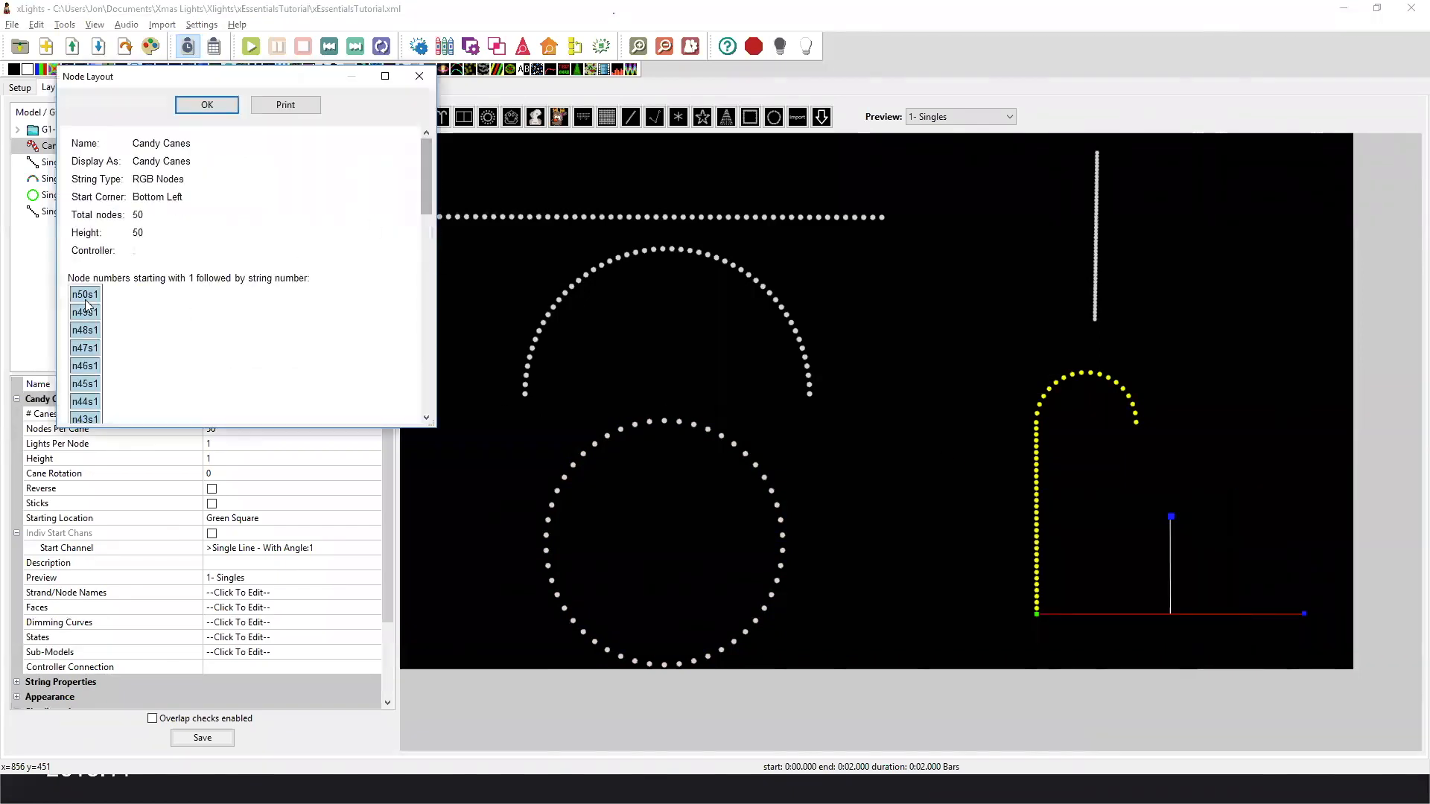
{"action": "mouse_move", "coordinate": [421, 194]}
{"action": "left_mouse_down"}
{"action": "mouse_move", "coordinate": [423, 411]}
{"action": "mouse_move", "coordinate": [423, 208]}
{"action": "left_mouse_up"}
{"action": "left_click", "coordinate": [416, 77]}
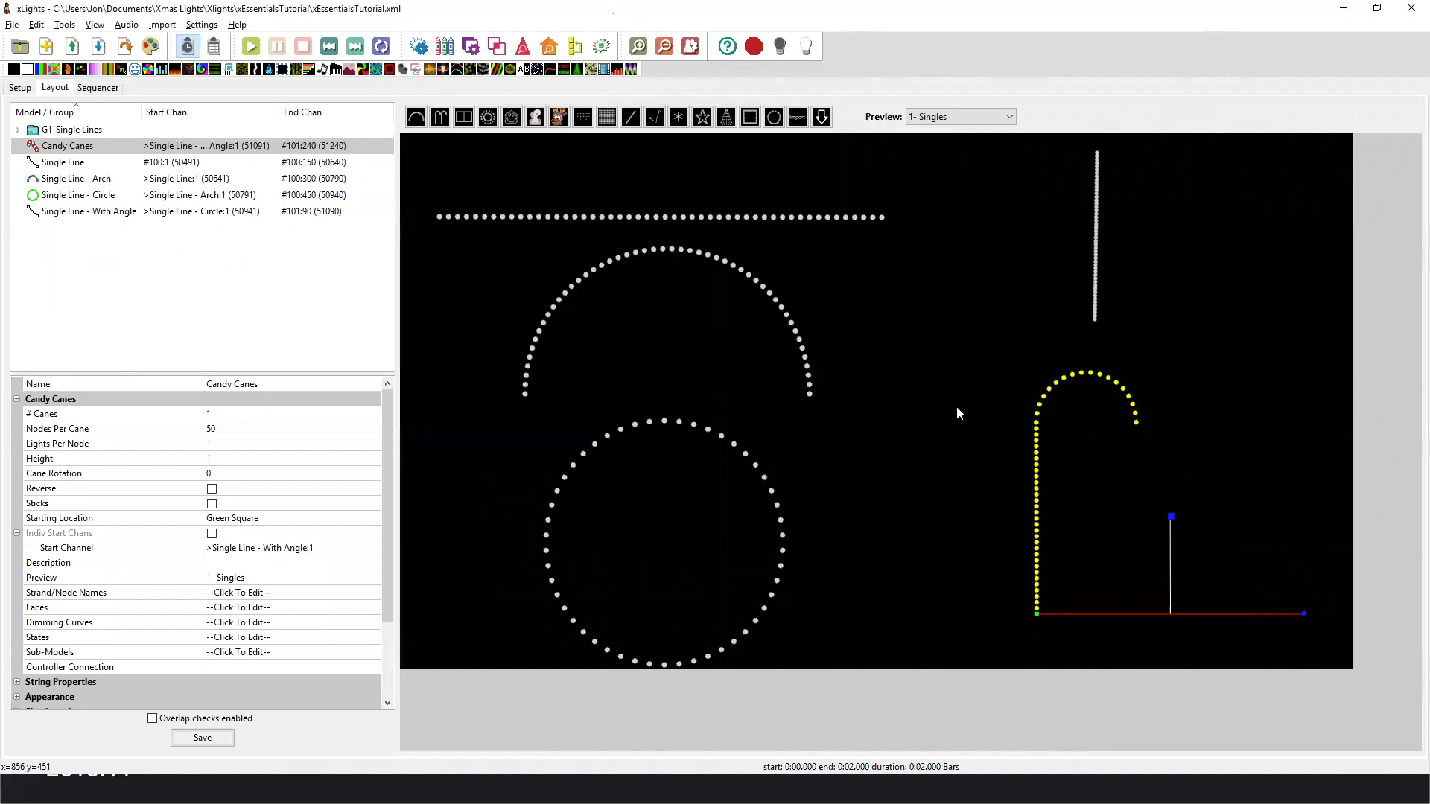
View the node layout of the Single Line - With Angle model and close it.
{"action": "left_click", "coordinate": [1098, 293]}
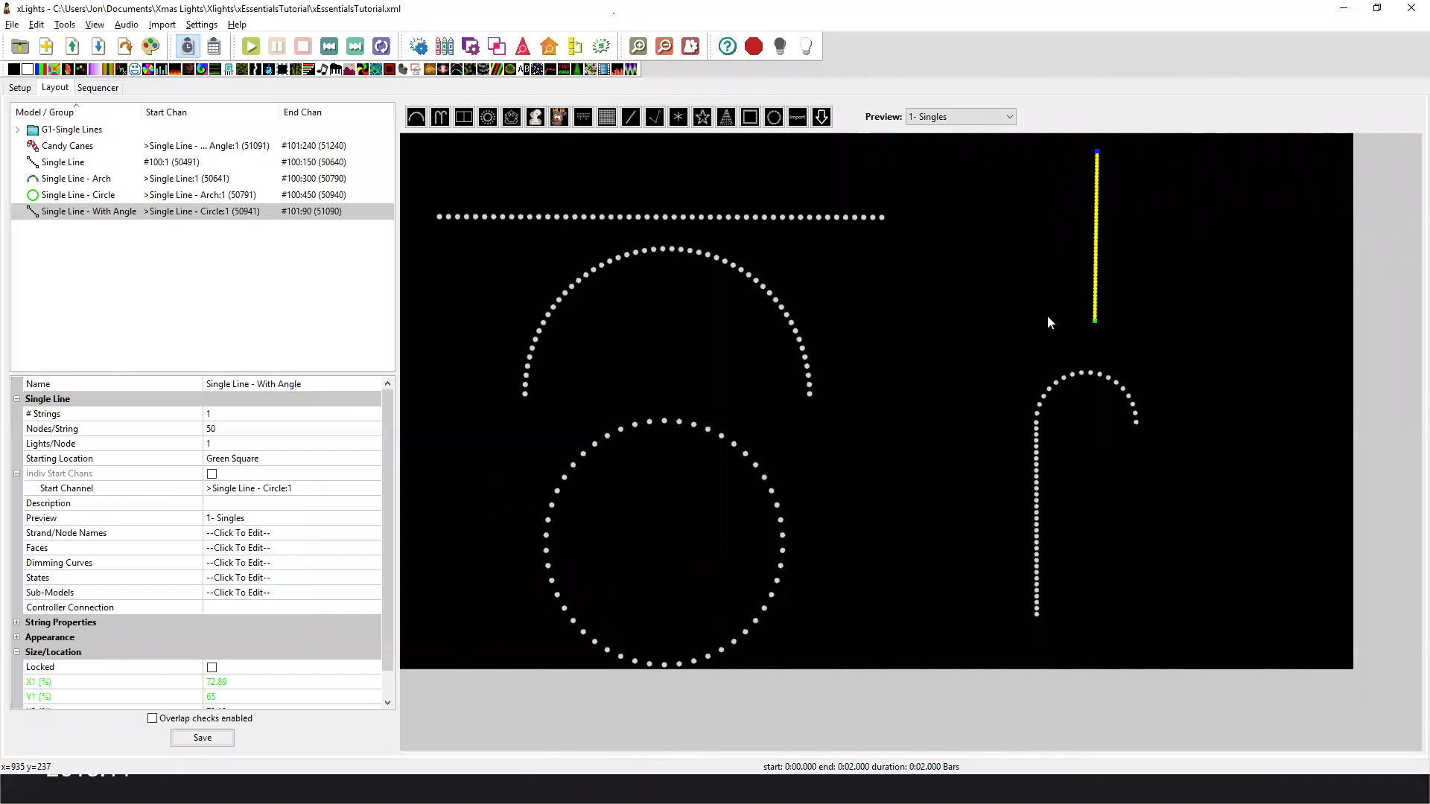
{"action": "right_click", "coordinate": [1097, 320]}
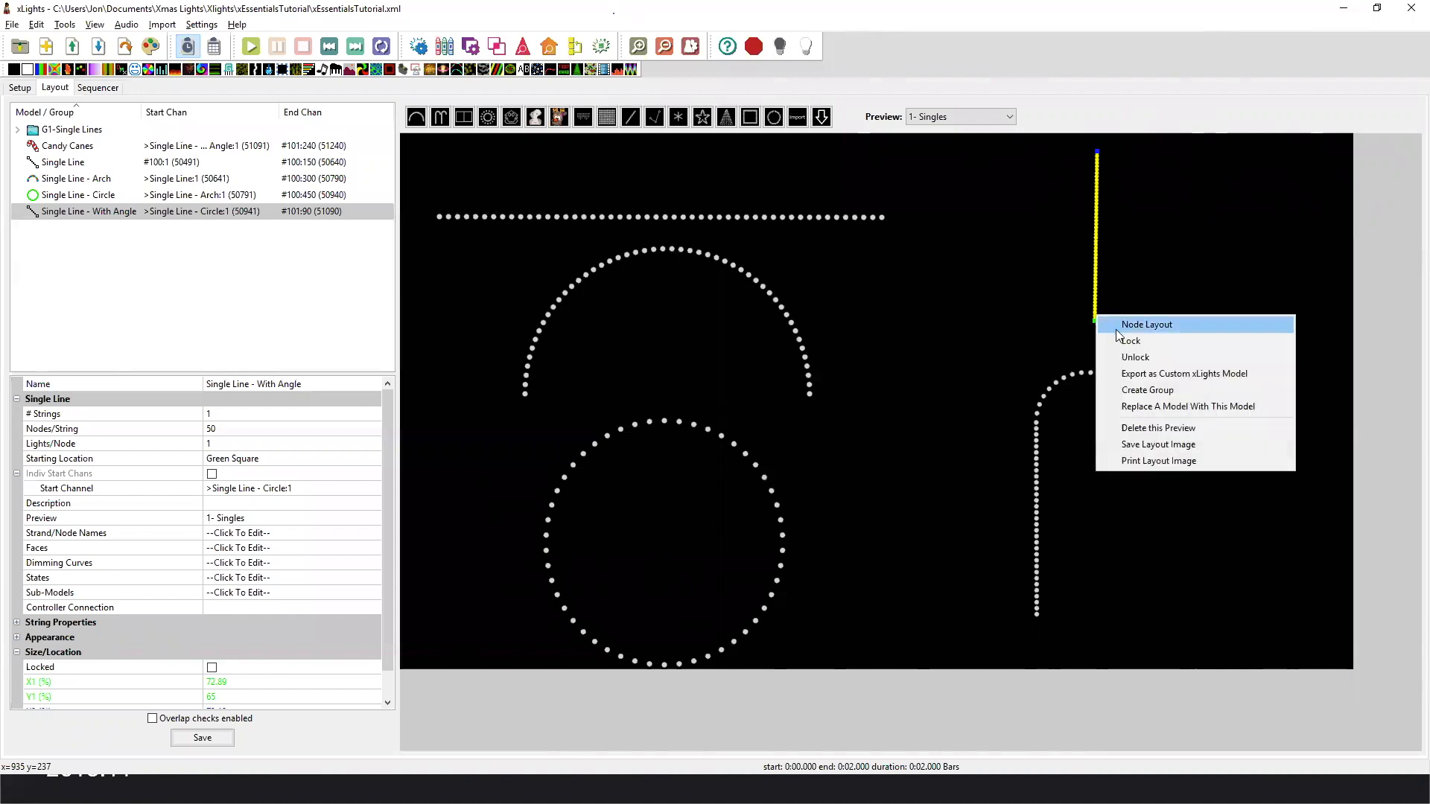
{"action": "left_click", "coordinate": [1140, 326]}
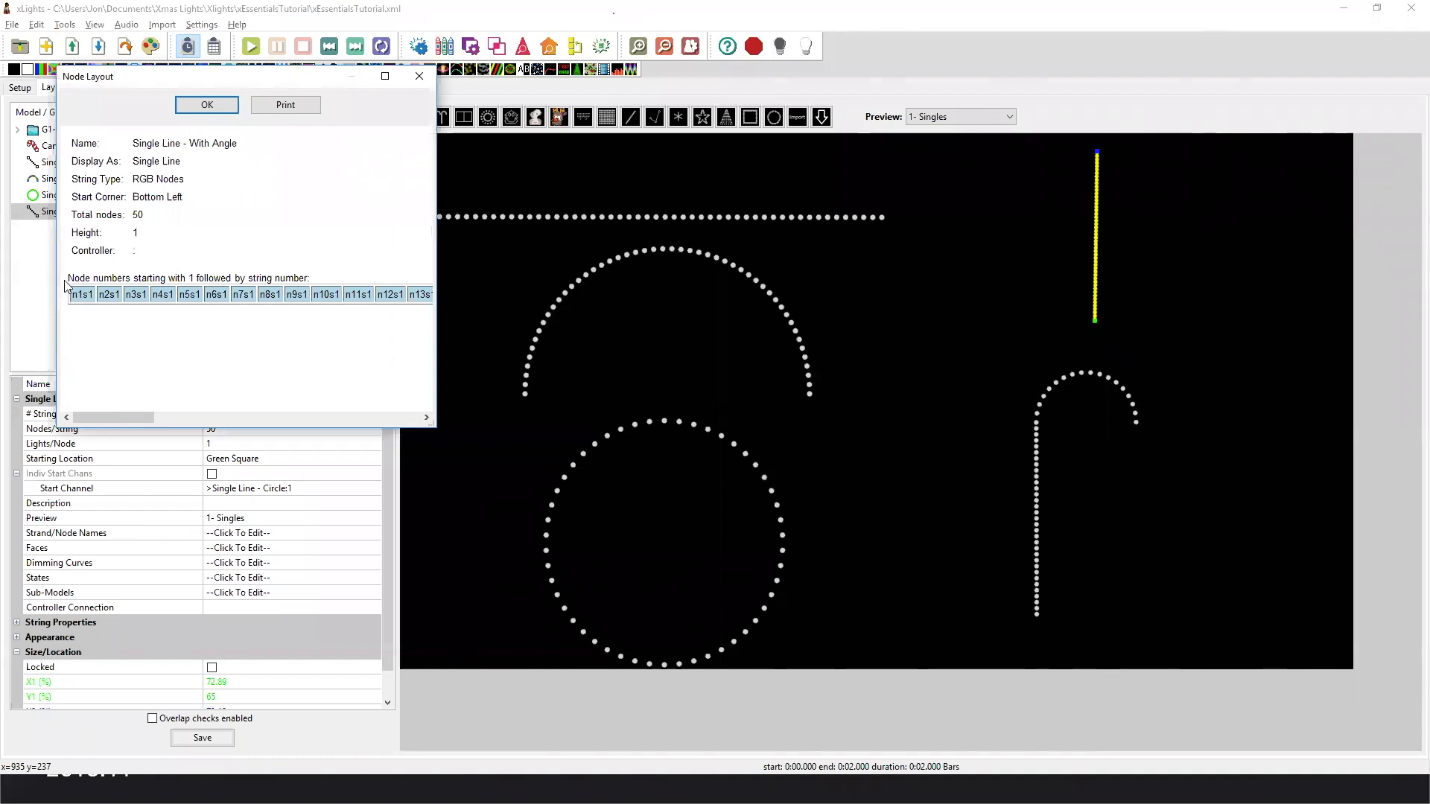
{"action": "left_click", "coordinate": [419, 77]}
Swing the green start point of Single Line - With Angle up to a nearly horizontal position and check its node layout.
{"action": "left_click_drag", "start_coordinate": [1095, 320], "coordinate": [1177, 255]}
{"action": "left_click_drag", "start_coordinate": [1205, 200], "coordinate": [1212, 166]}
{"action": "right_click", "coordinate": [1212, 165]}
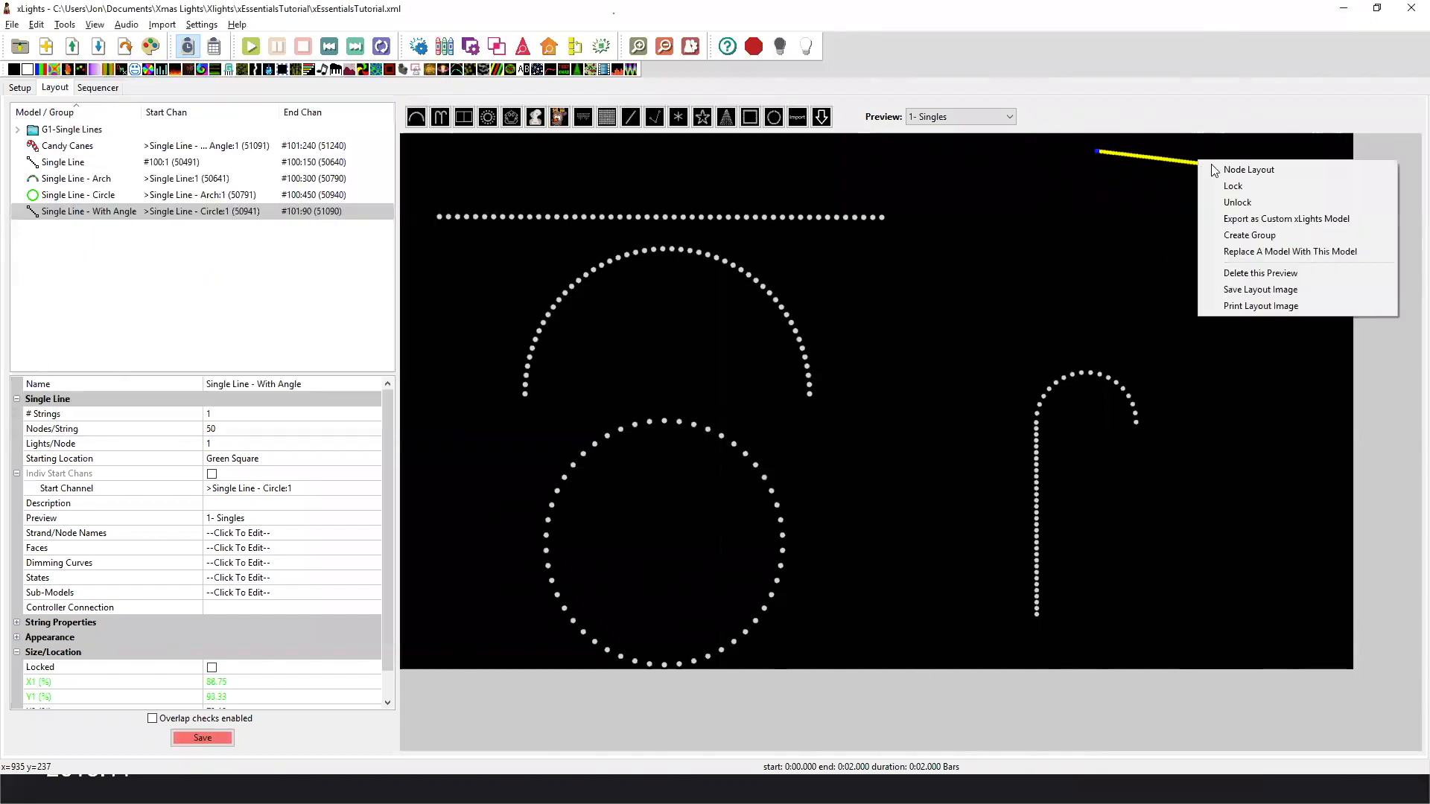
{"action": "left_click", "coordinate": [1248, 170]}
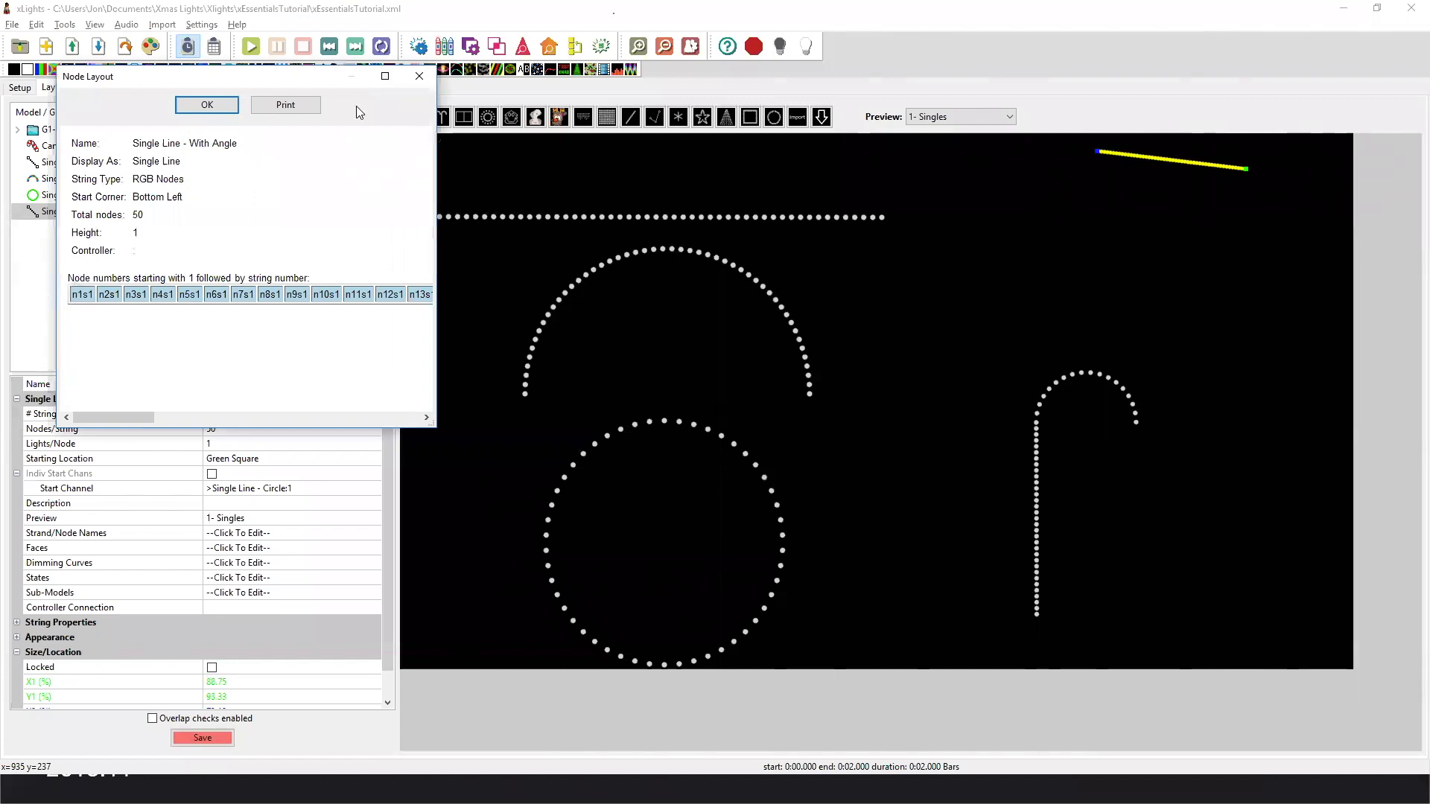
{"action": "left_click", "coordinate": [420, 76]}
Swing the start point of Single Line - With Angle back below its other end, nearly vertical, and save the layout.
{"action": "left_click_drag", "start_coordinate": [1244, 168], "coordinate": [1016, 134]}
{"action": "left_click_drag", "start_coordinate": [1192, 129], "coordinate": [1093, 283]}
{"action": "left_click", "coordinate": [202, 737]}
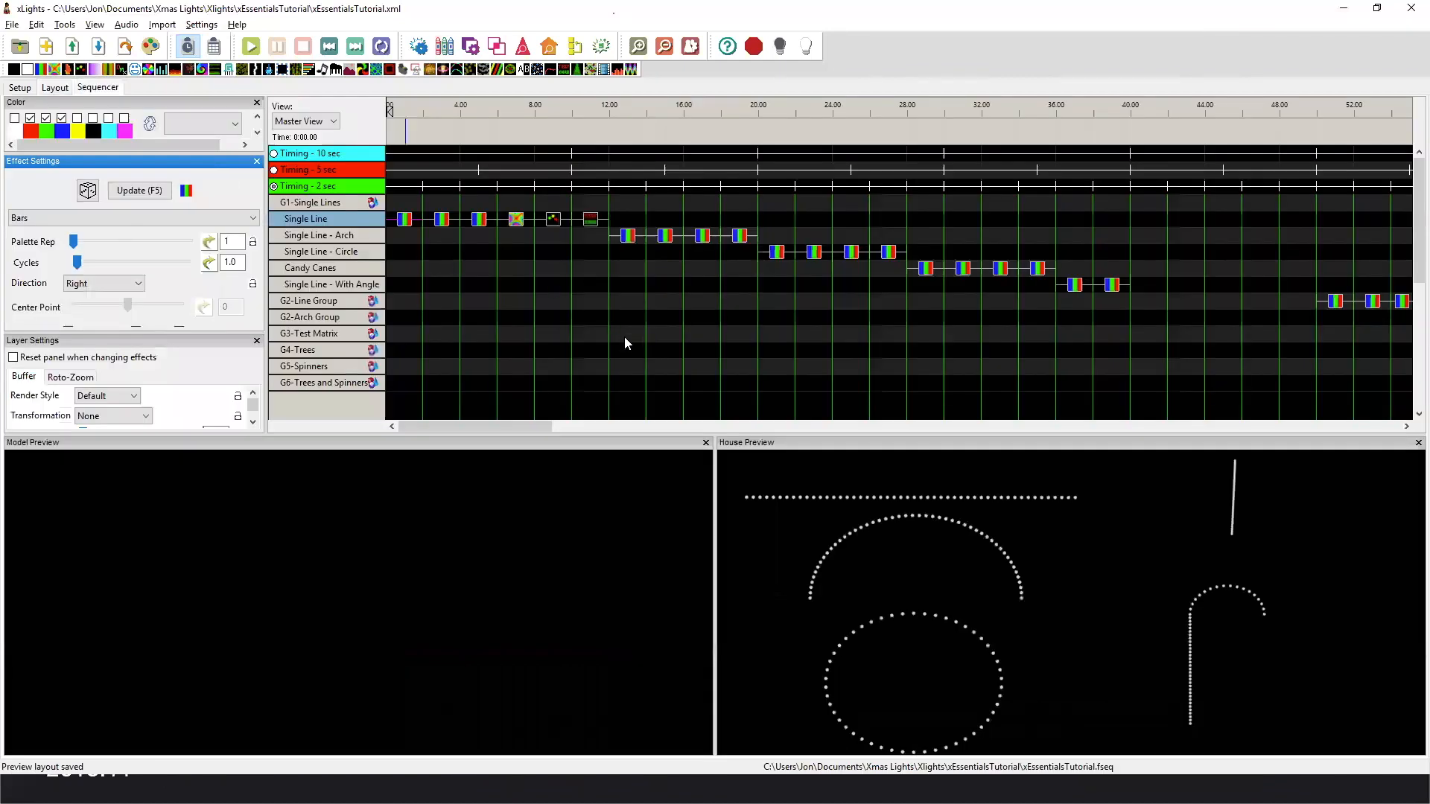
Collapse G1-Single Lines in the sequencer to look through the model groups, and expand it again.
{"action": "left_click", "coordinate": [350, 204]}
{"action": "scroll", "coordinate": [345, 270], "scroll_direction": "down", "scroll_amount": 3}
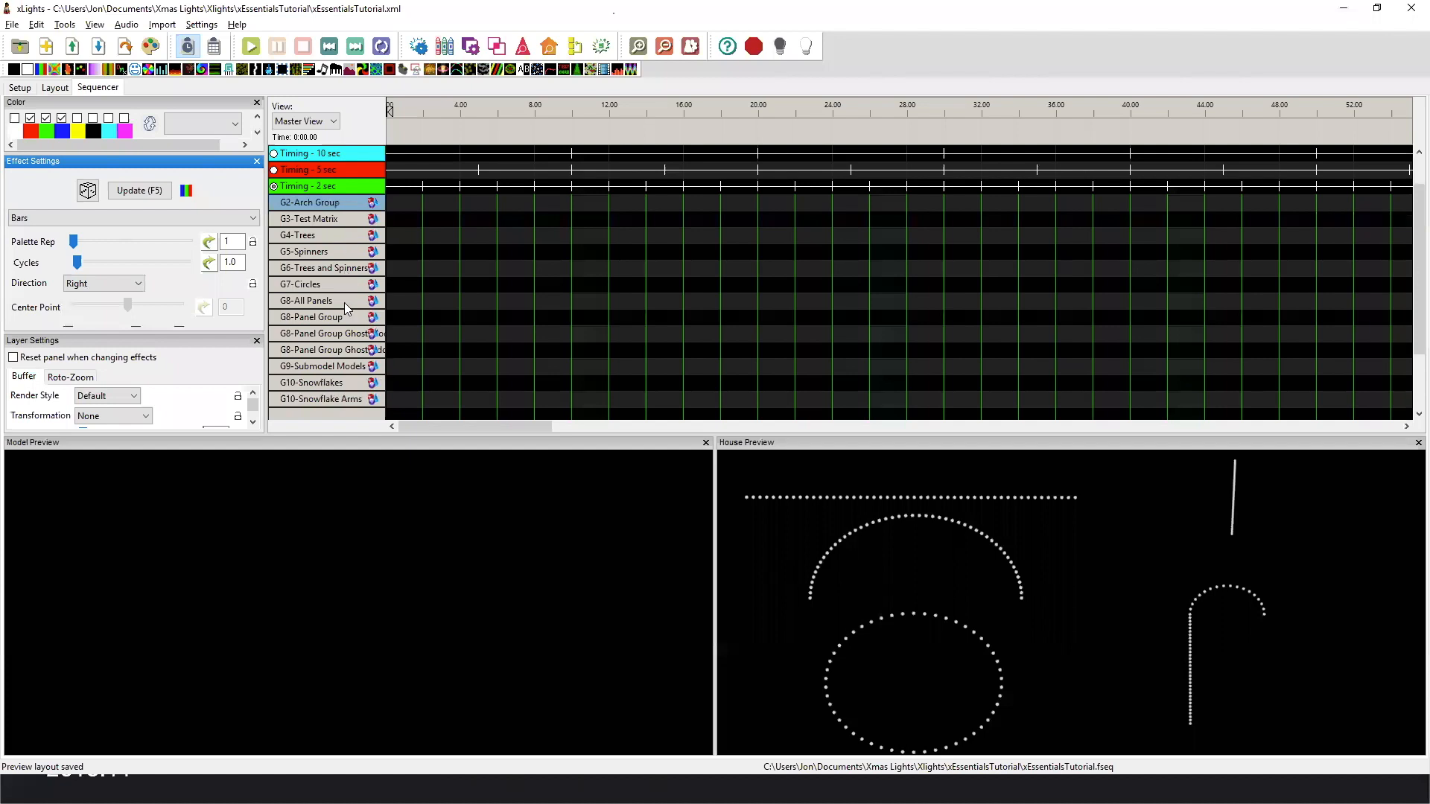
{"action": "scroll", "coordinate": [344, 302], "scroll_direction": "up", "scroll_amount": 2}
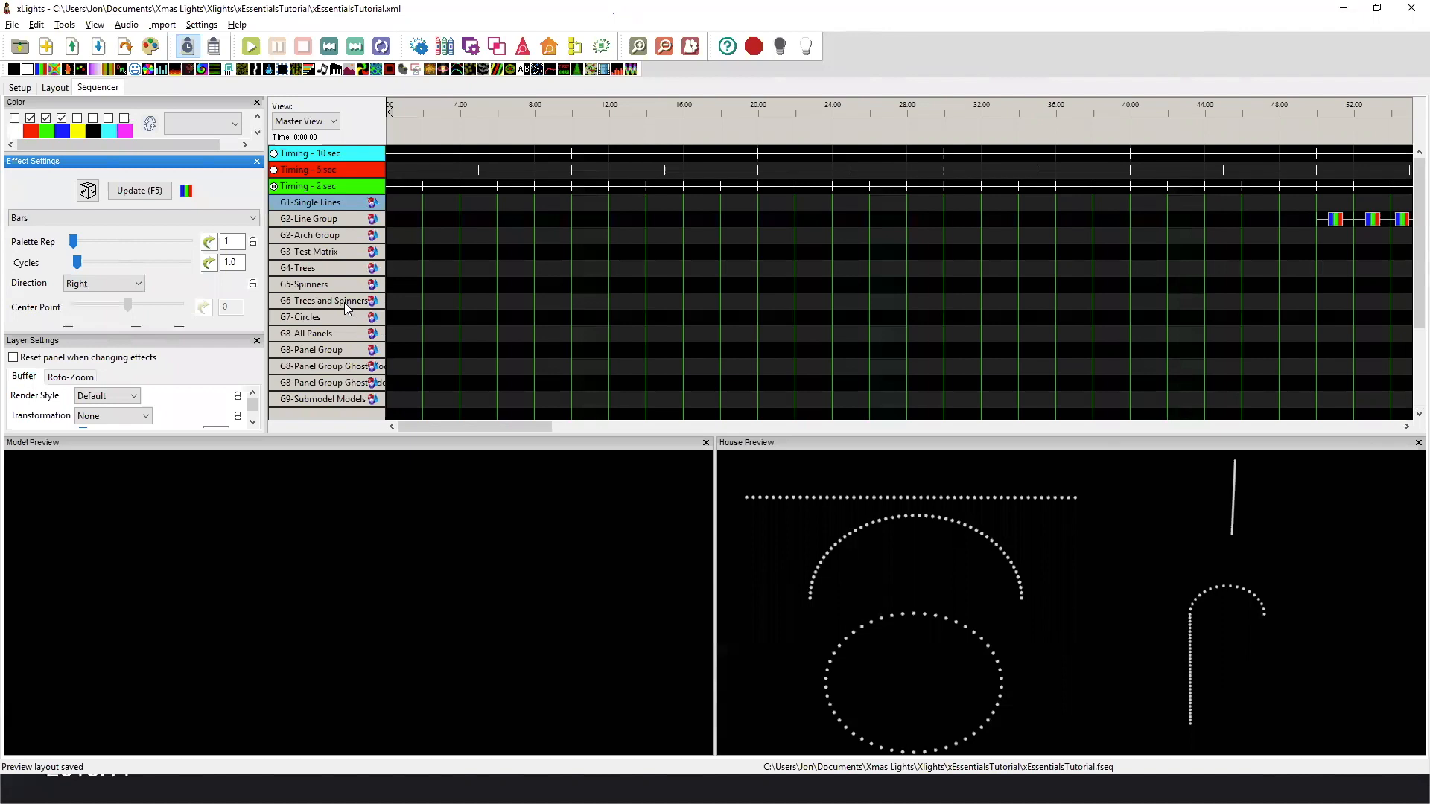
{"action": "double_click", "coordinate": [341, 205]}
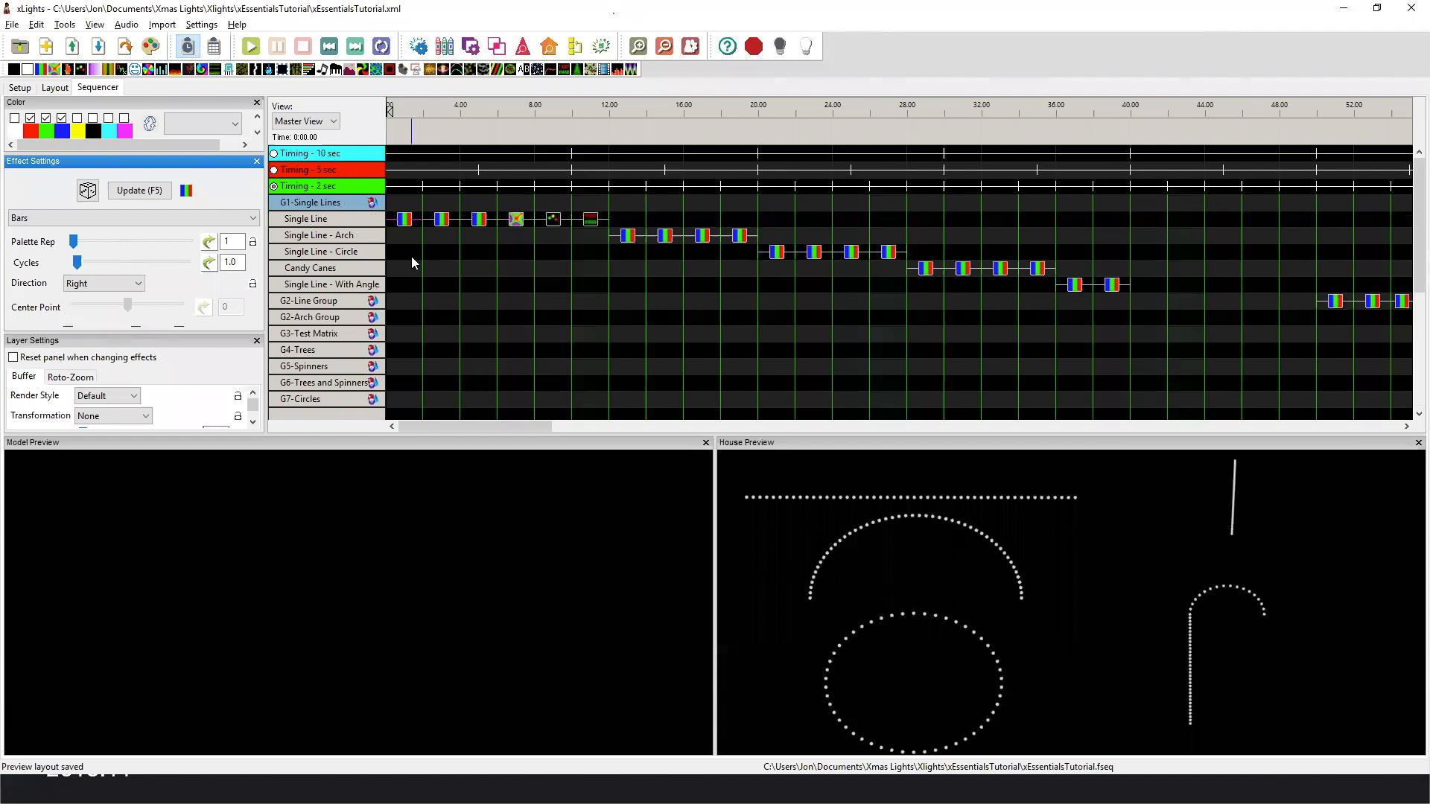
Play the first two Bars effects on the Single Line row to compare the Right and up directions.
{"action": "left_click", "coordinate": [402, 223]}
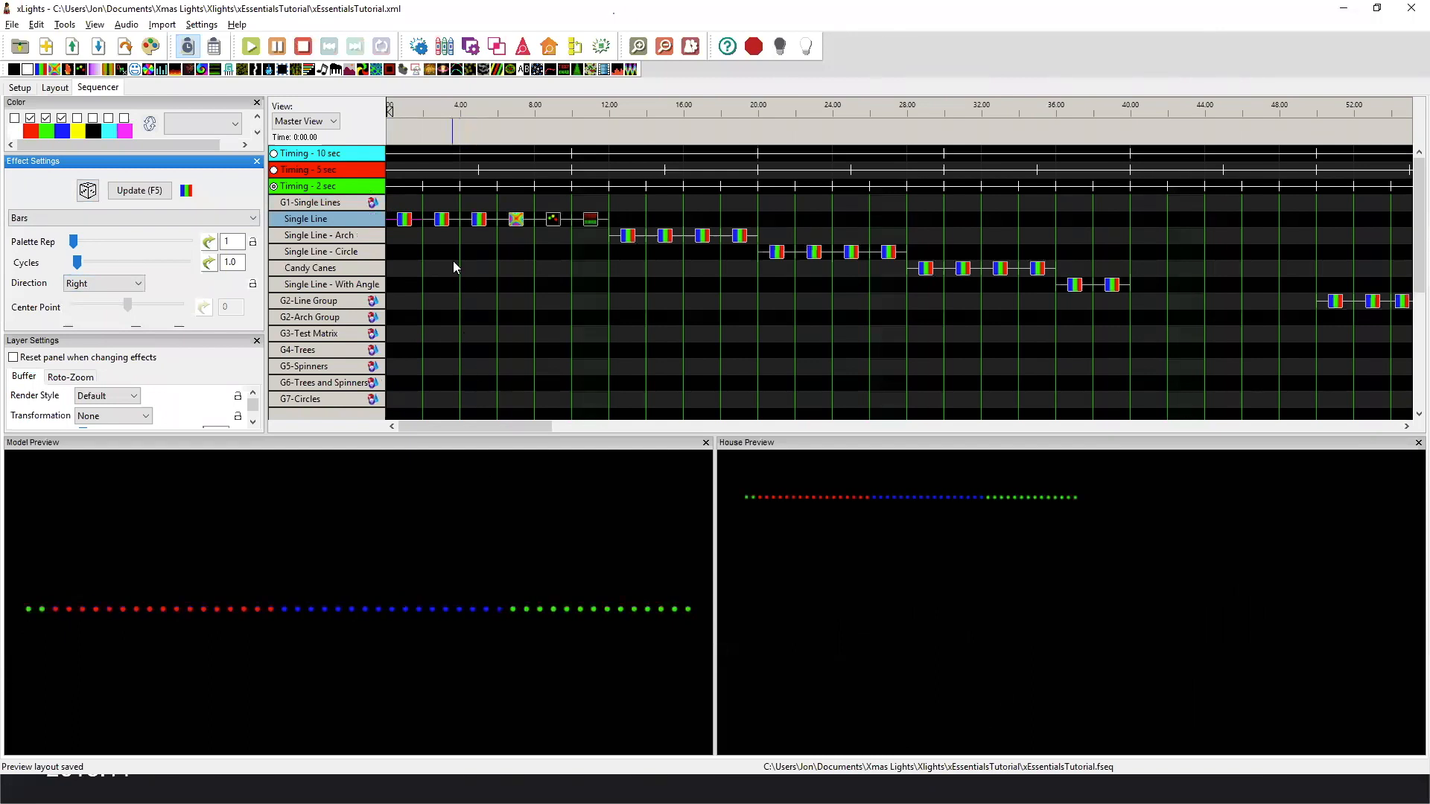
{"action": "left_click", "coordinate": [441, 220]}
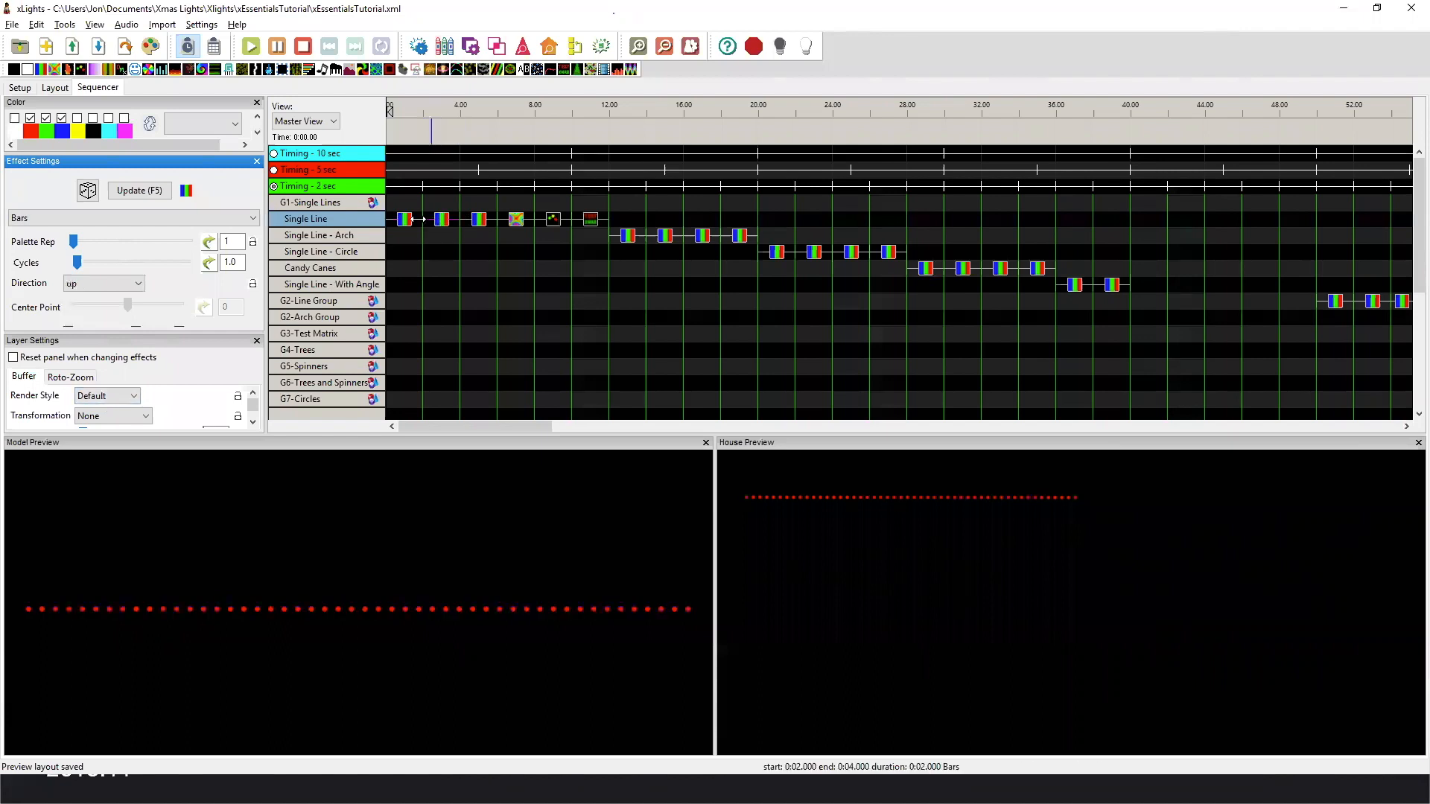
{"action": "left_click", "coordinate": [463, 226]}
{"action": "left_click", "coordinate": [439, 226]}
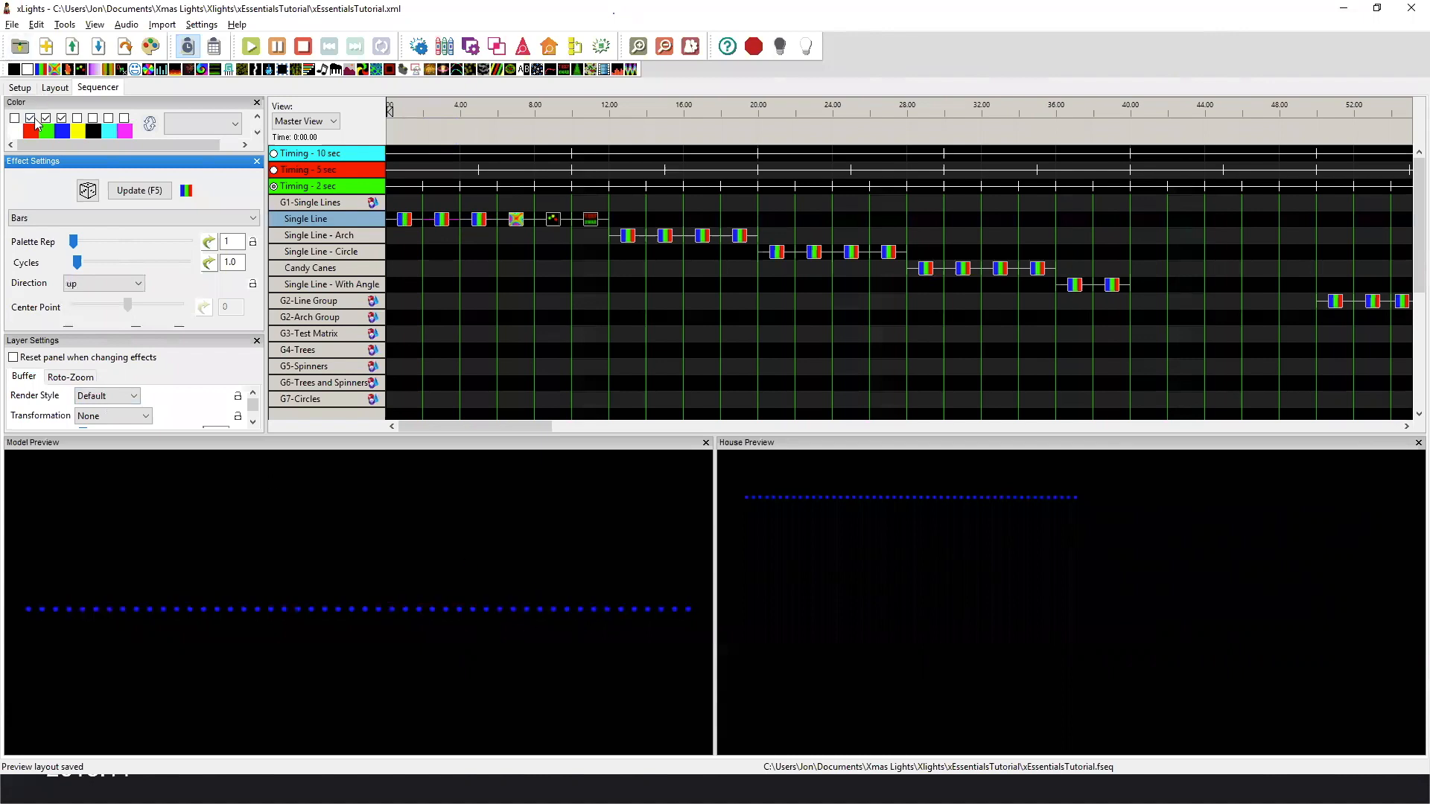
Play the third Bars effect and the Butterfly, Circles and Text effects on Single Line, and return to its first Bars effect.
{"action": "left_click", "coordinate": [480, 222]}
{"action": "left_click", "coordinate": [520, 221]}
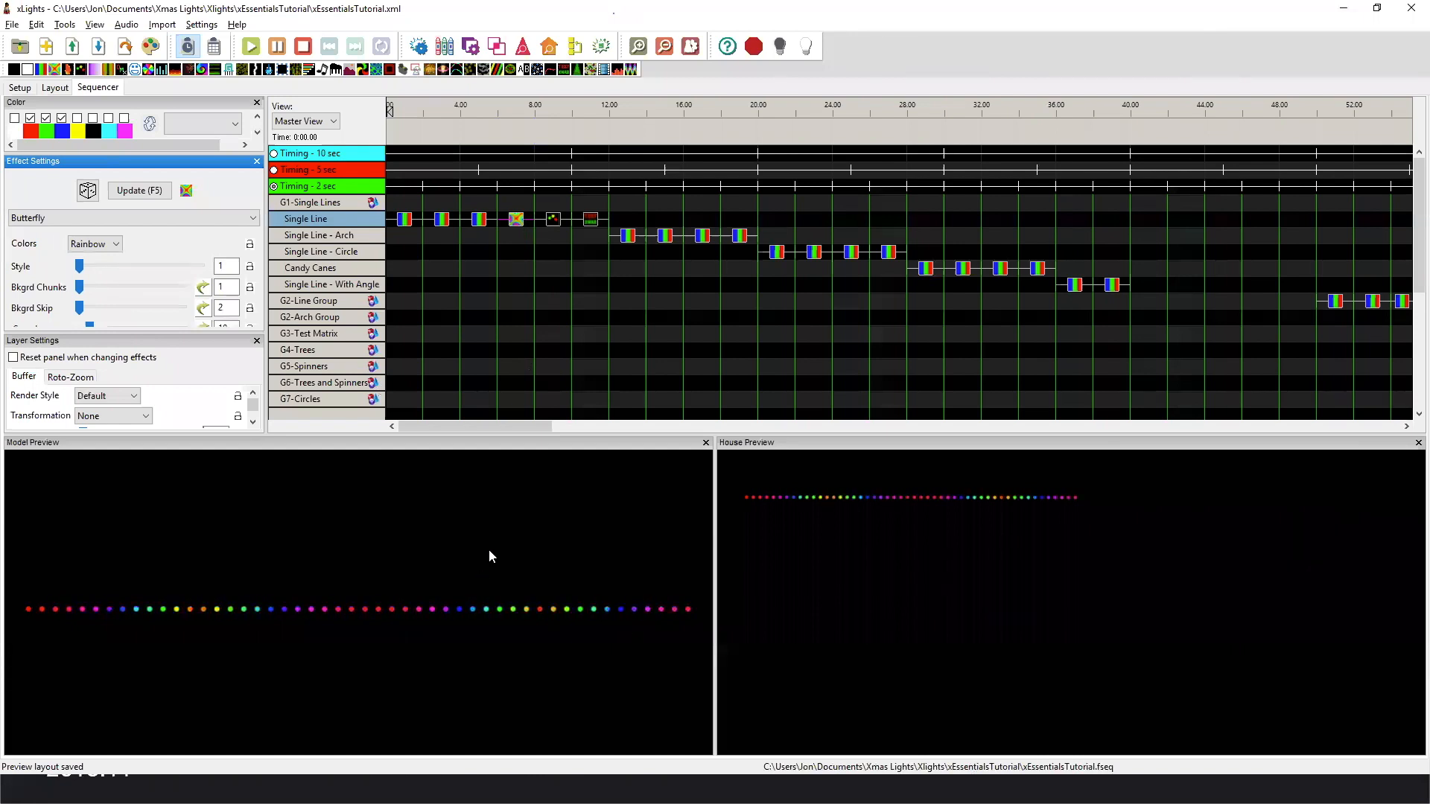
{"action": "left_click", "coordinate": [555, 219]}
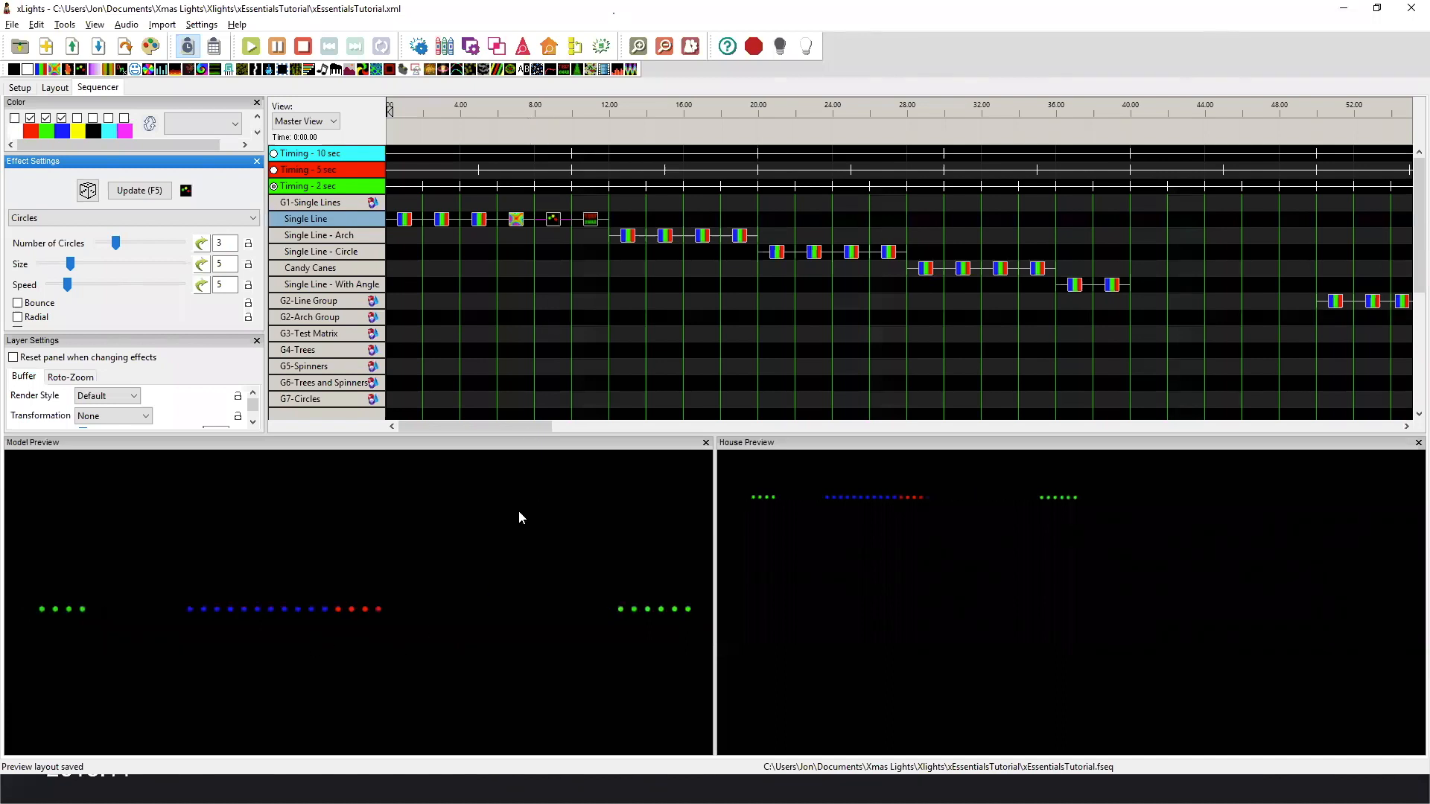
{"action": "left_click", "coordinate": [592, 222]}
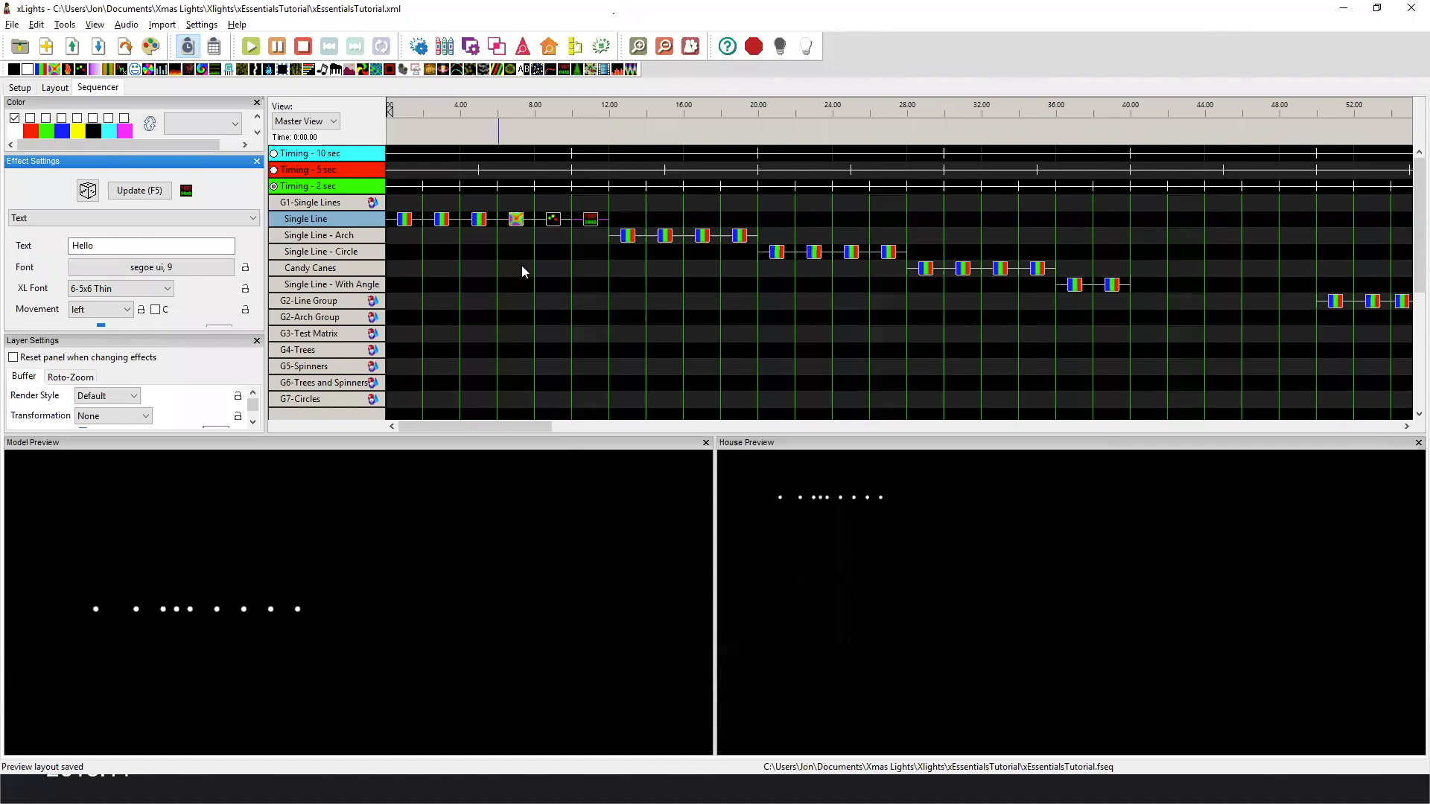
{"action": "left_click", "coordinate": [404, 219]}
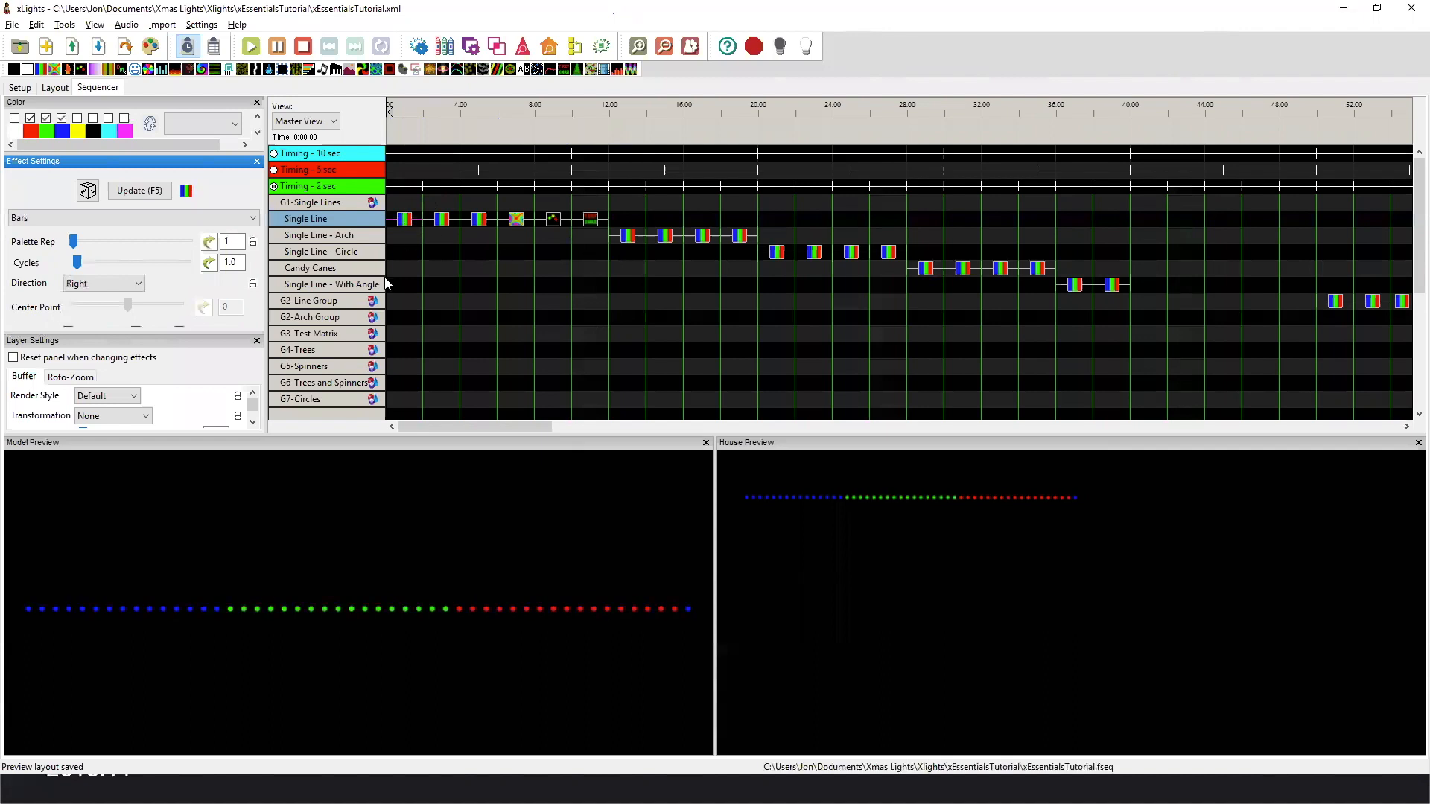
Play the first three Bars effects on Single Line - Arch to compare Default and Per Preview render styles and the up direction.
{"action": "left_click", "coordinate": [627, 237]}
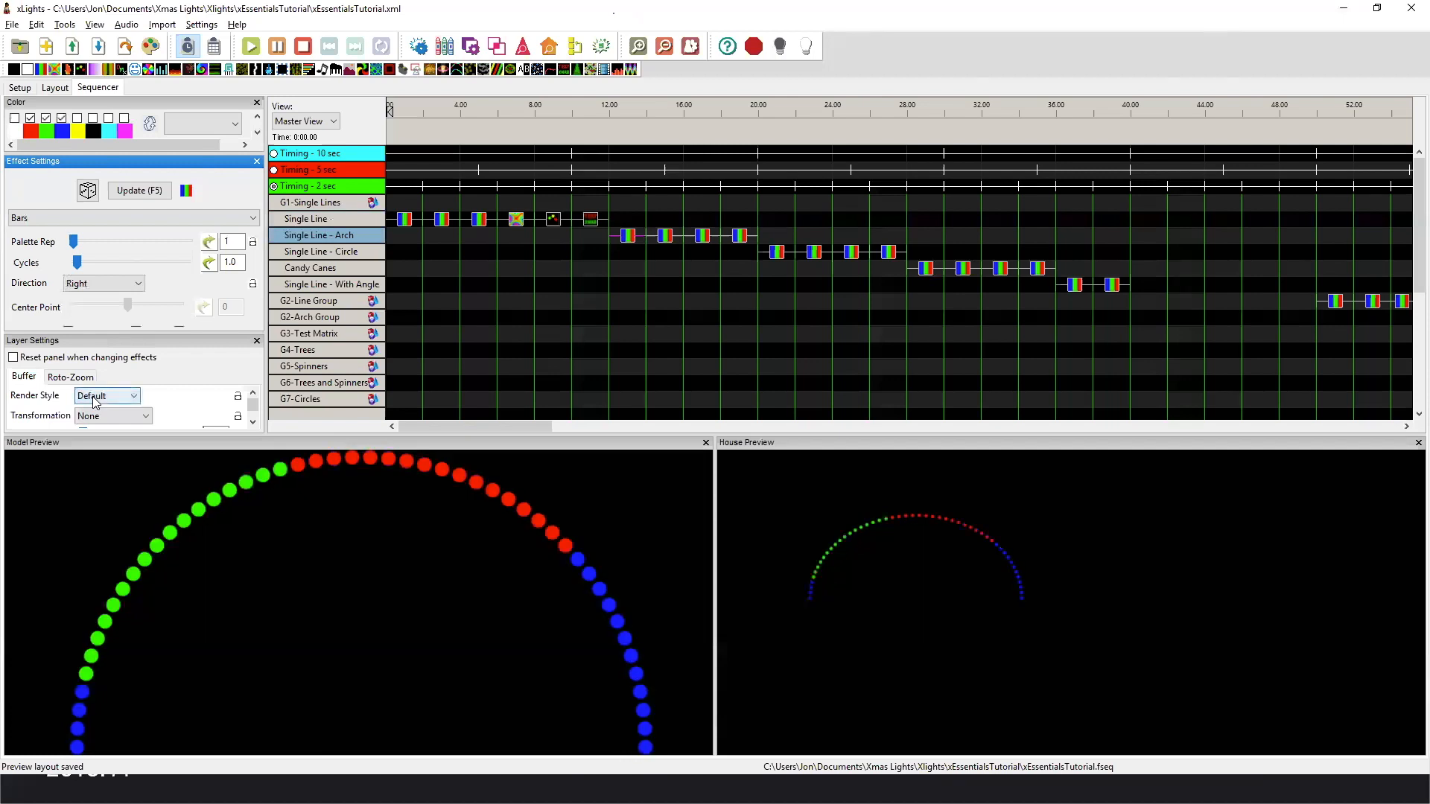
{"action": "left_click", "coordinate": [666, 240]}
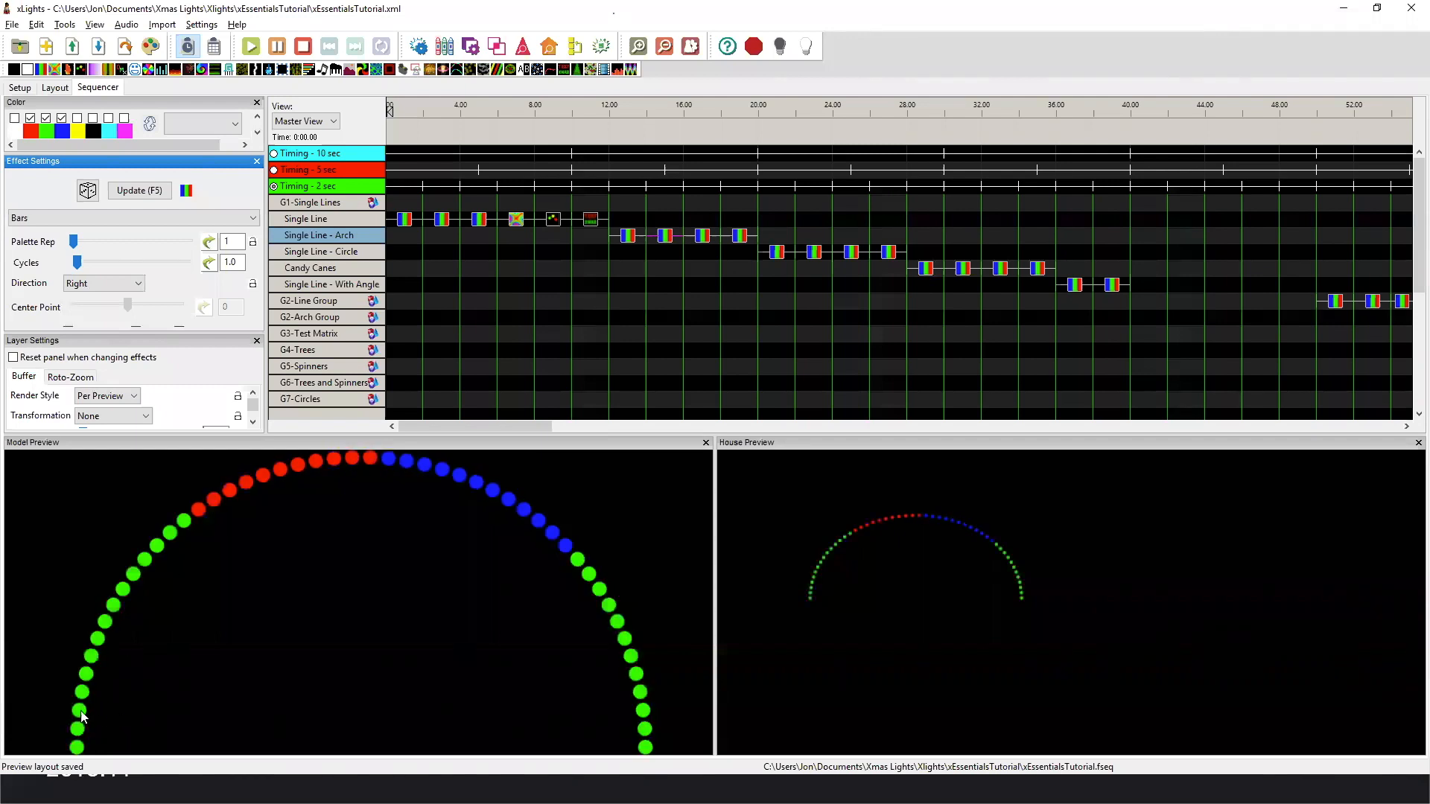
{"action": "left_click", "coordinate": [279, 49]}
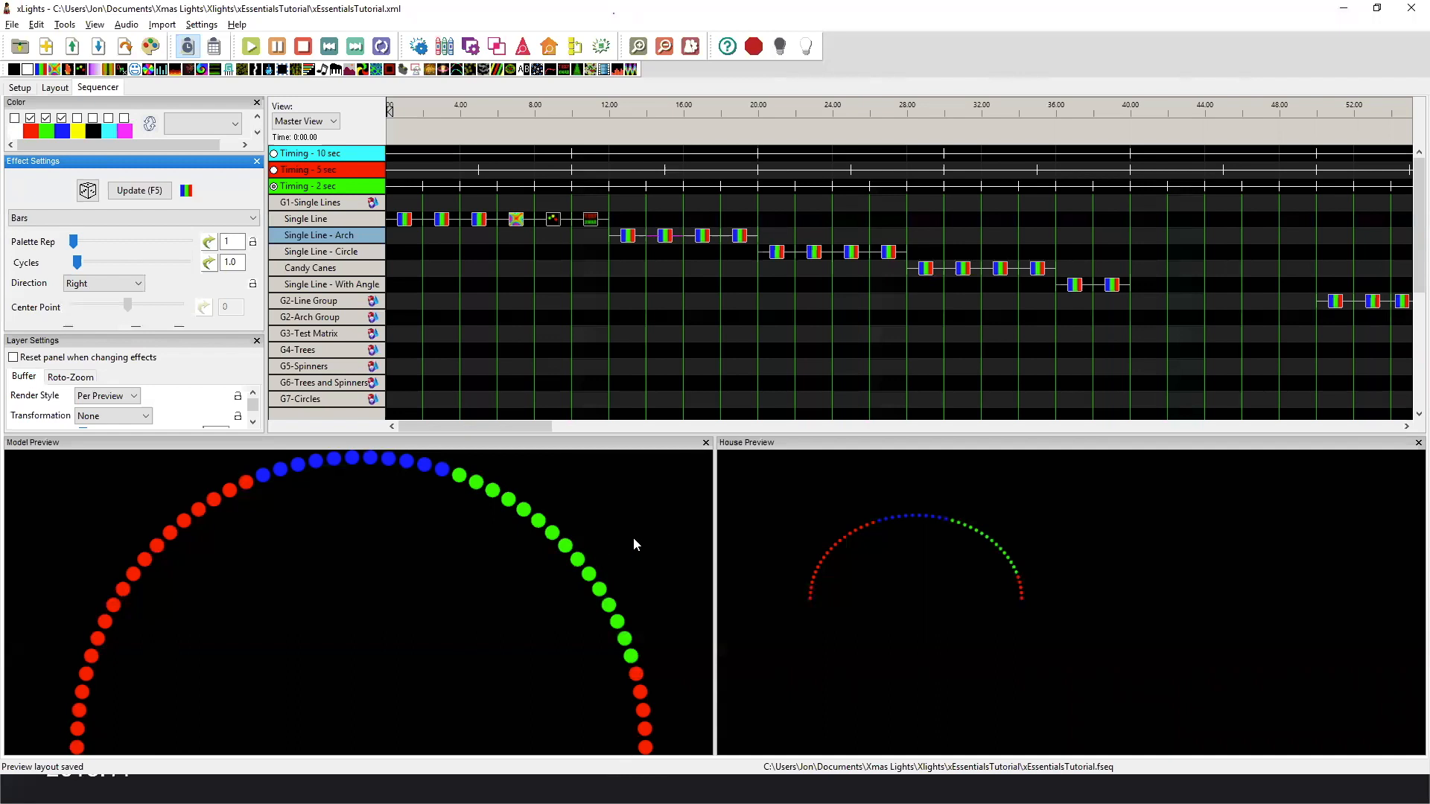
{"action": "left_click", "coordinate": [251, 46]}
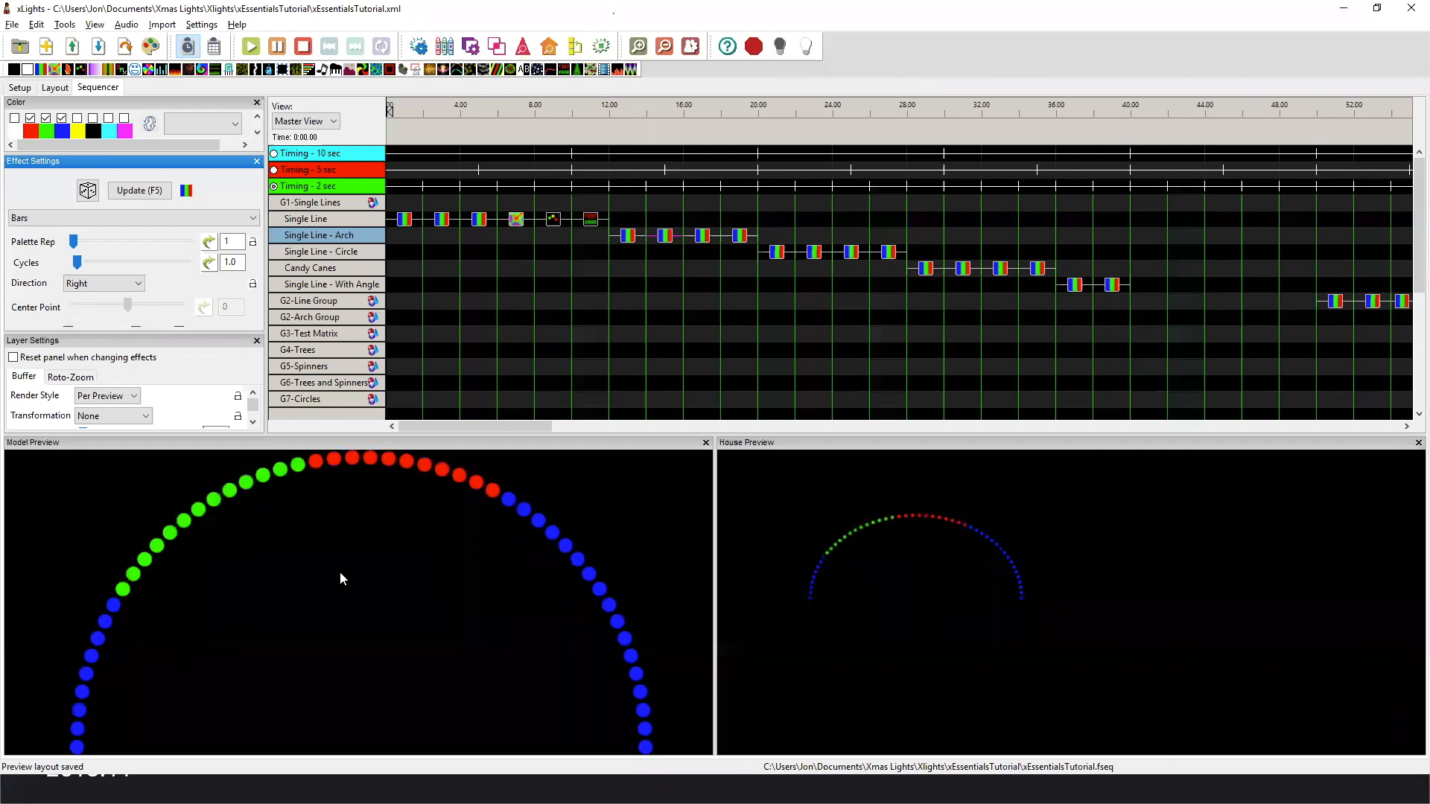
{"action": "left_click", "coordinate": [631, 234]}
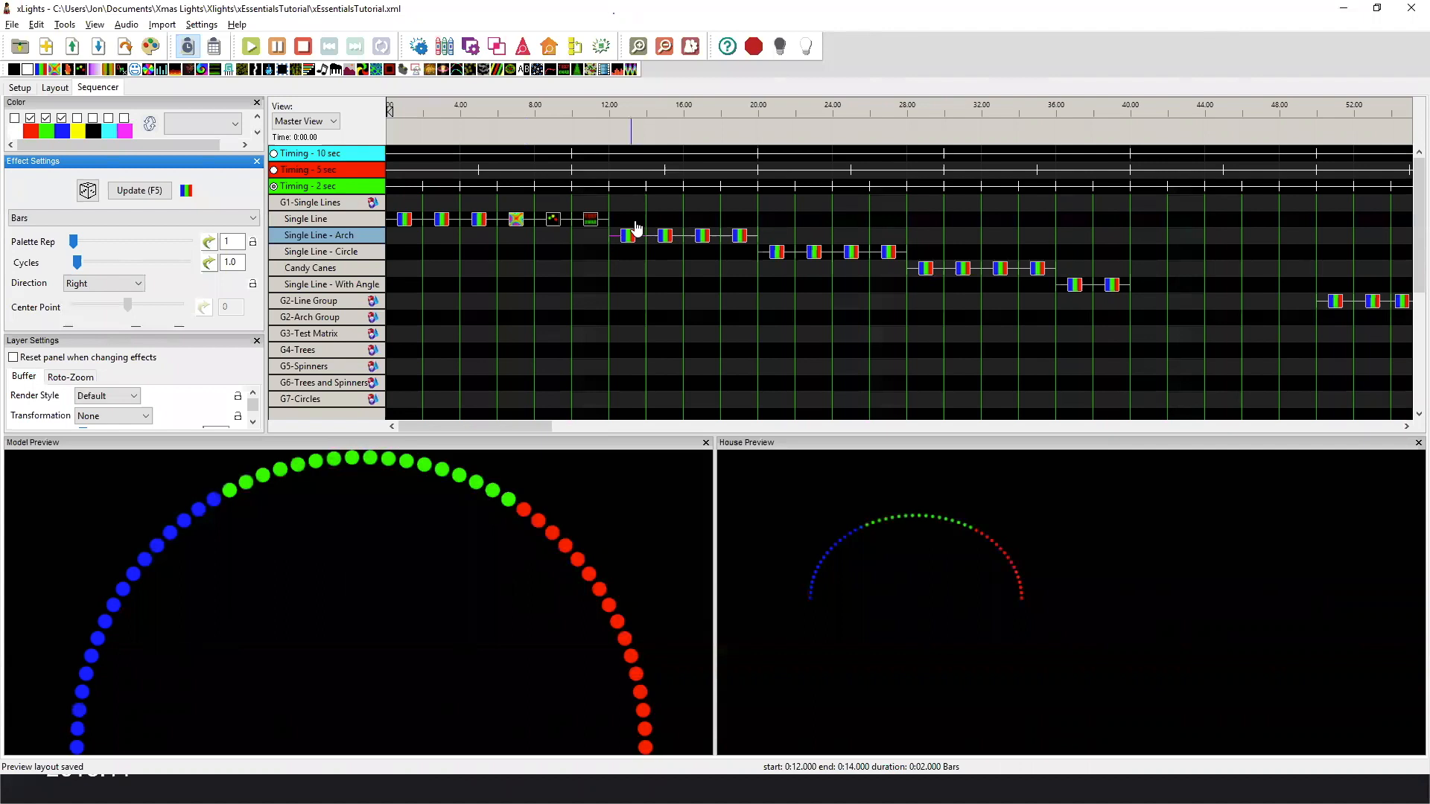
{"action": "left_click", "coordinate": [703, 242]}
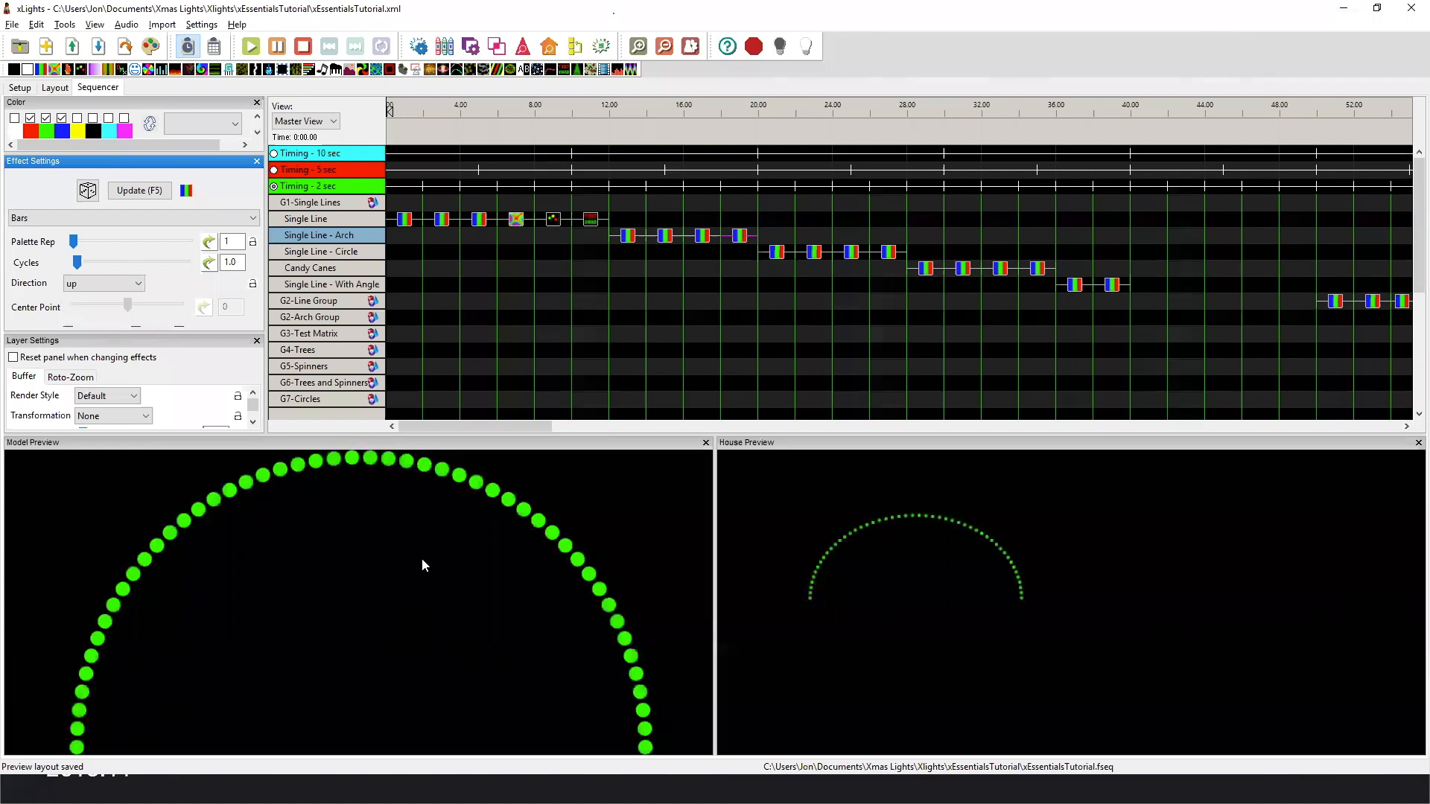
Play the four Bars effects on Single Line - Circle to compare Default and Per Preview render styles and the Right and up directions.
{"action": "left_click", "coordinate": [780, 252]}
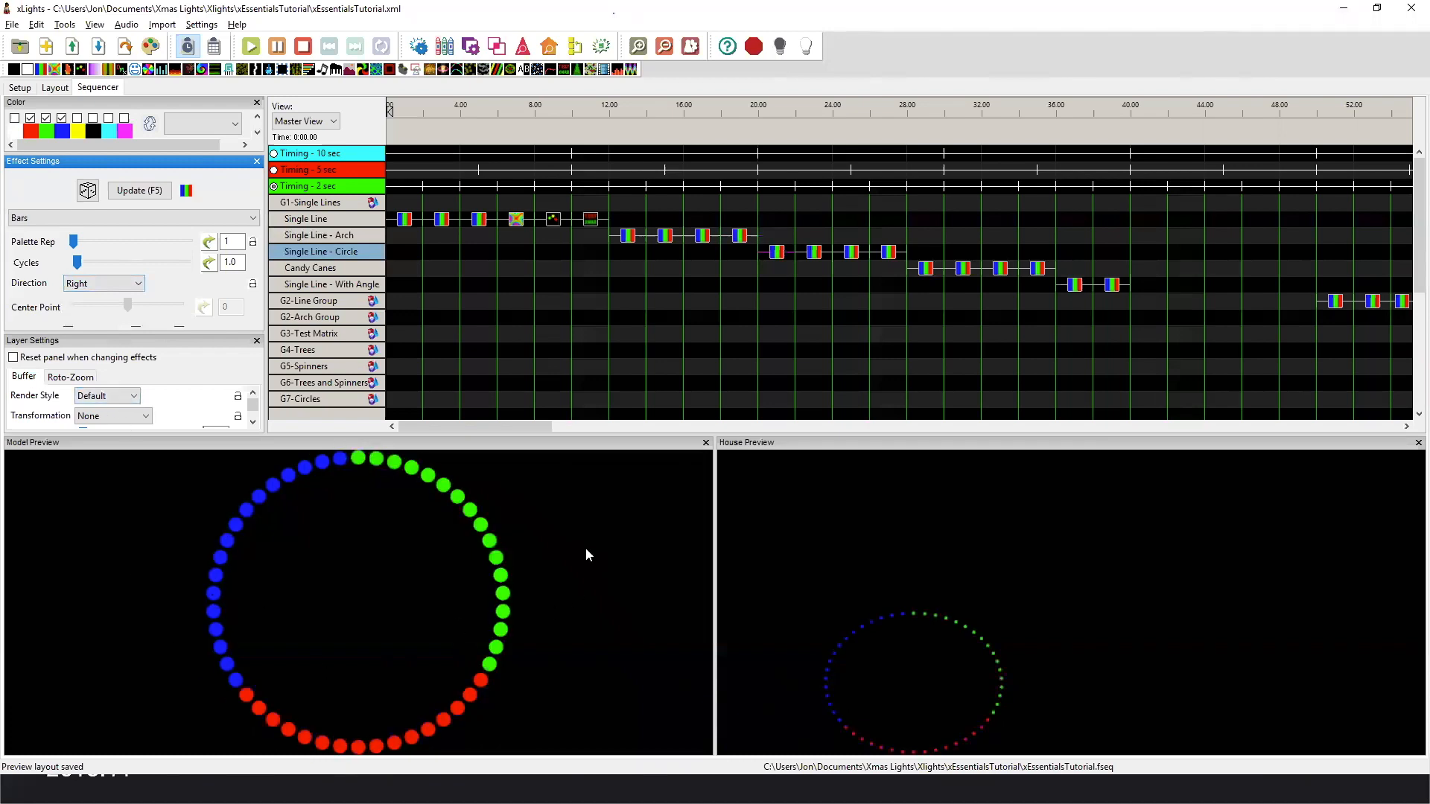
{"action": "left_click", "coordinate": [818, 257]}
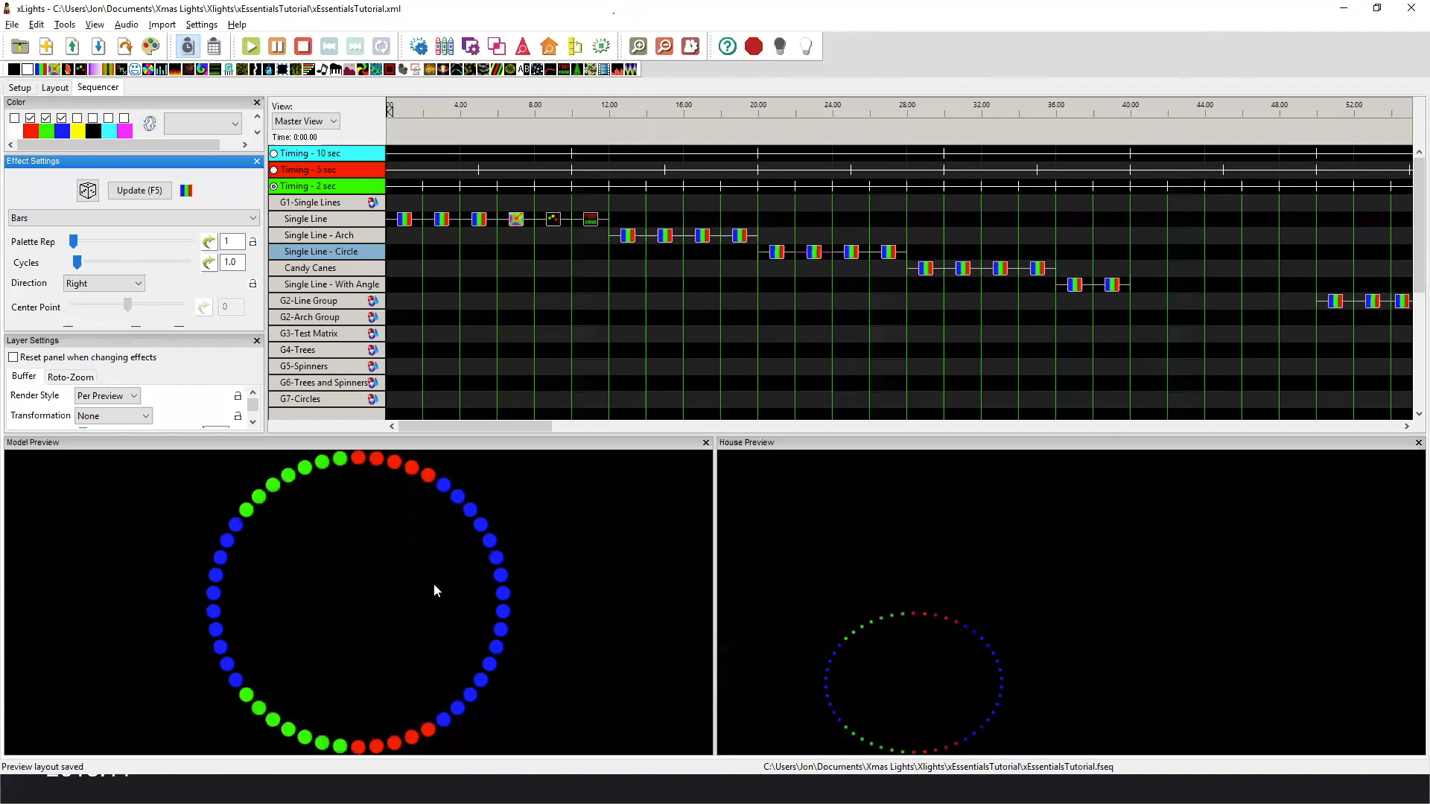
{"action": "left_click", "coordinate": [849, 253]}
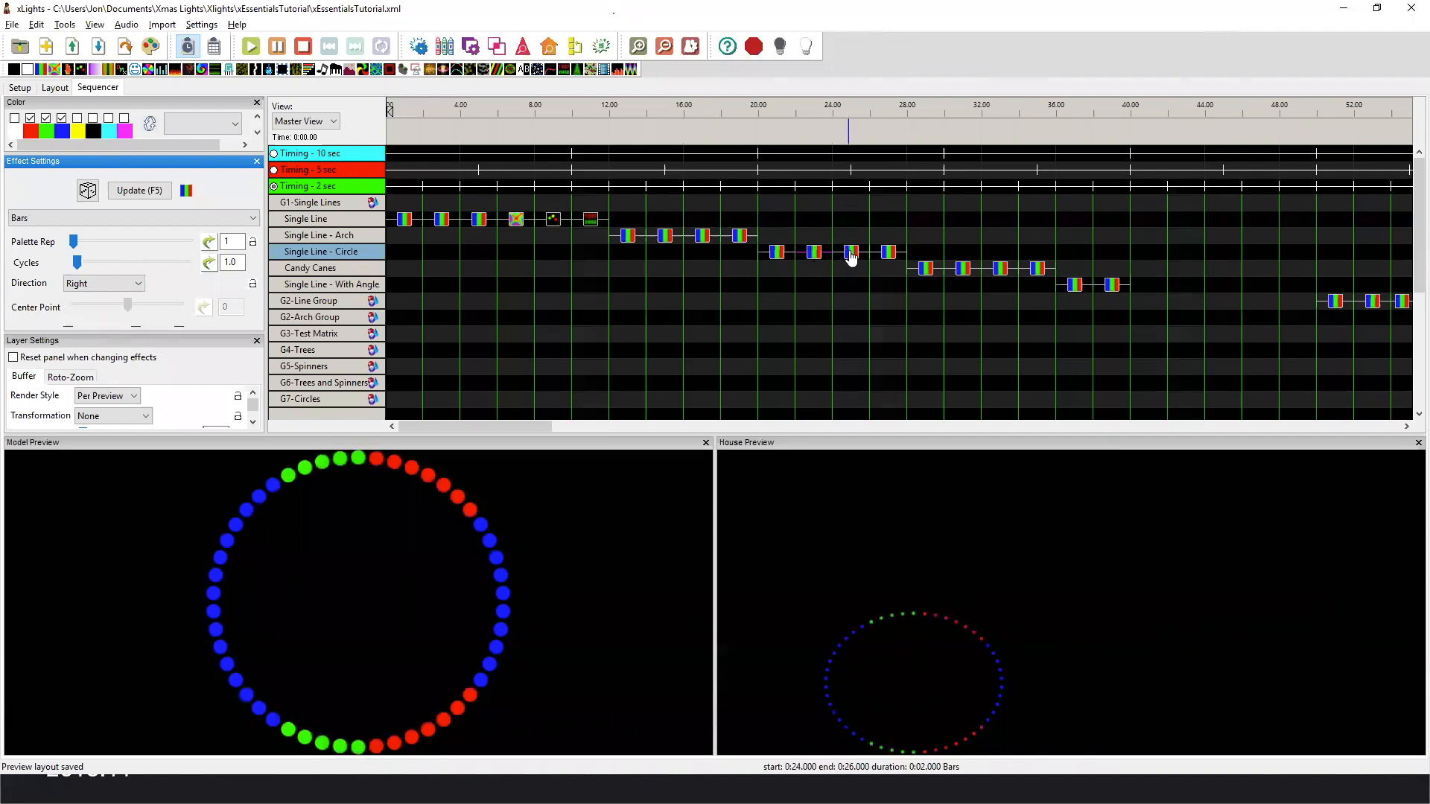
{"action": "left_click", "coordinate": [888, 253]}
{"action": "left_click", "coordinate": [889, 253]}
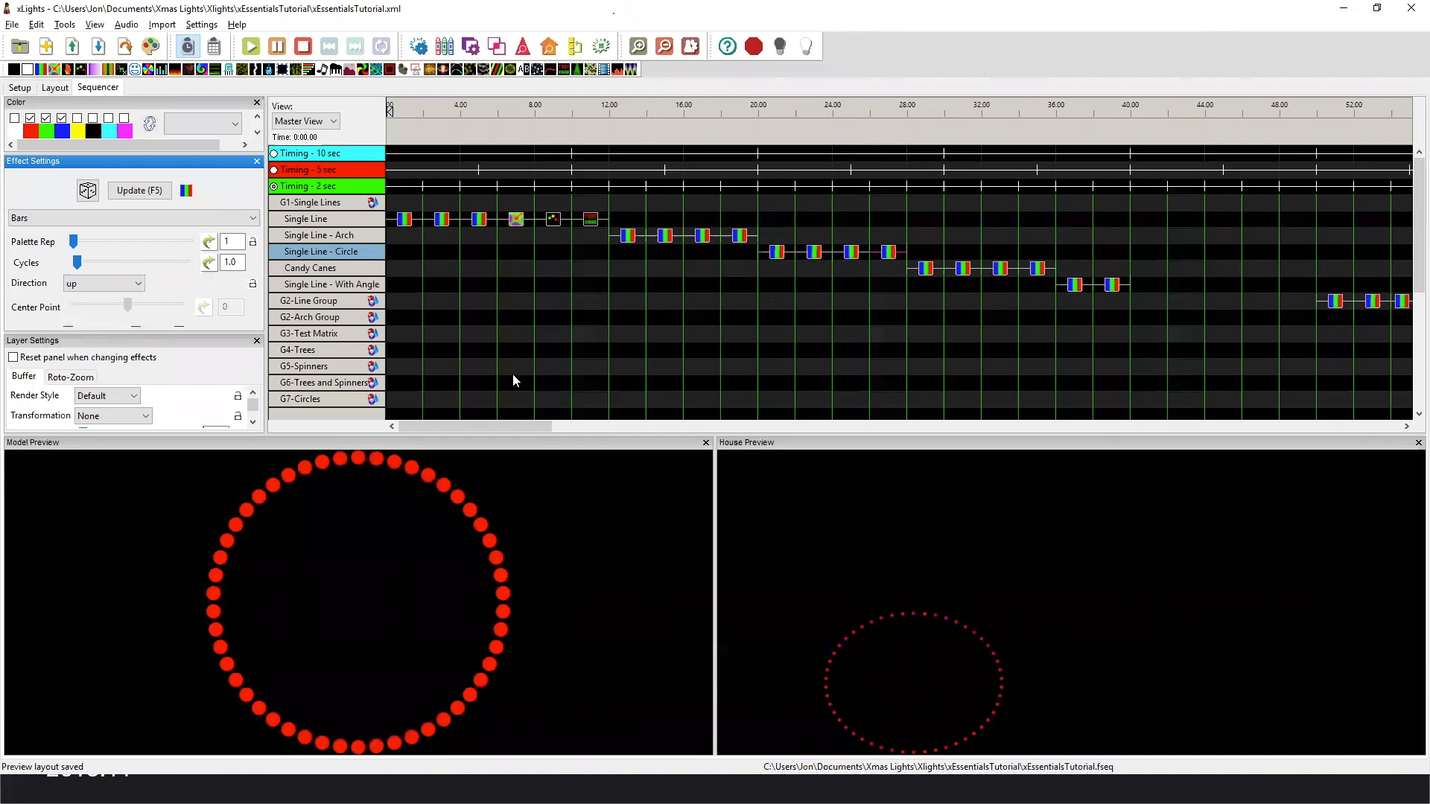
Replay the up-direction Bars effects on Single Line and compare them with the last Bars effect on Single Line - Circle.
{"action": "left_click", "coordinate": [479, 221]}
{"action": "left_click", "coordinate": [442, 219]}
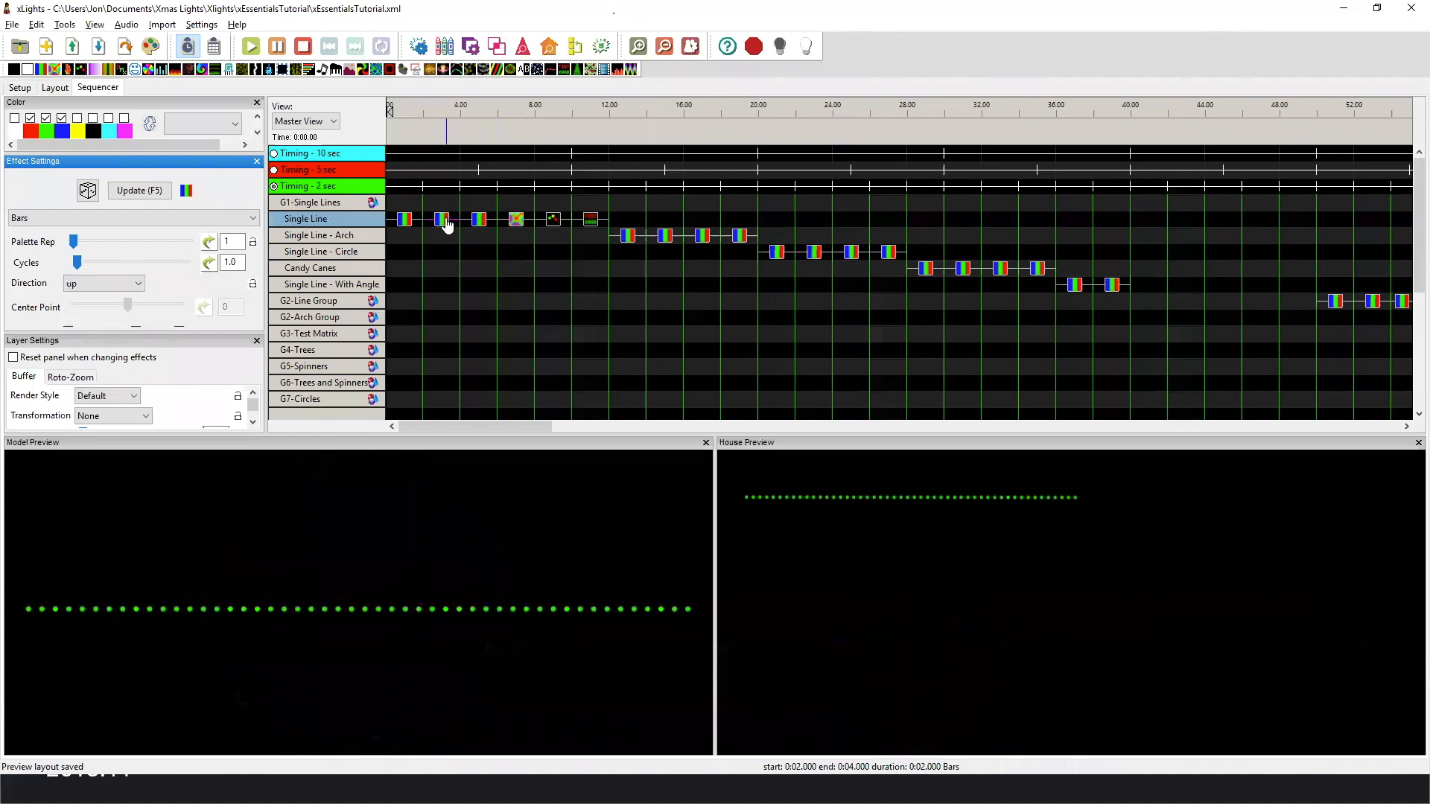
{"action": "left_click", "coordinate": [891, 255]}
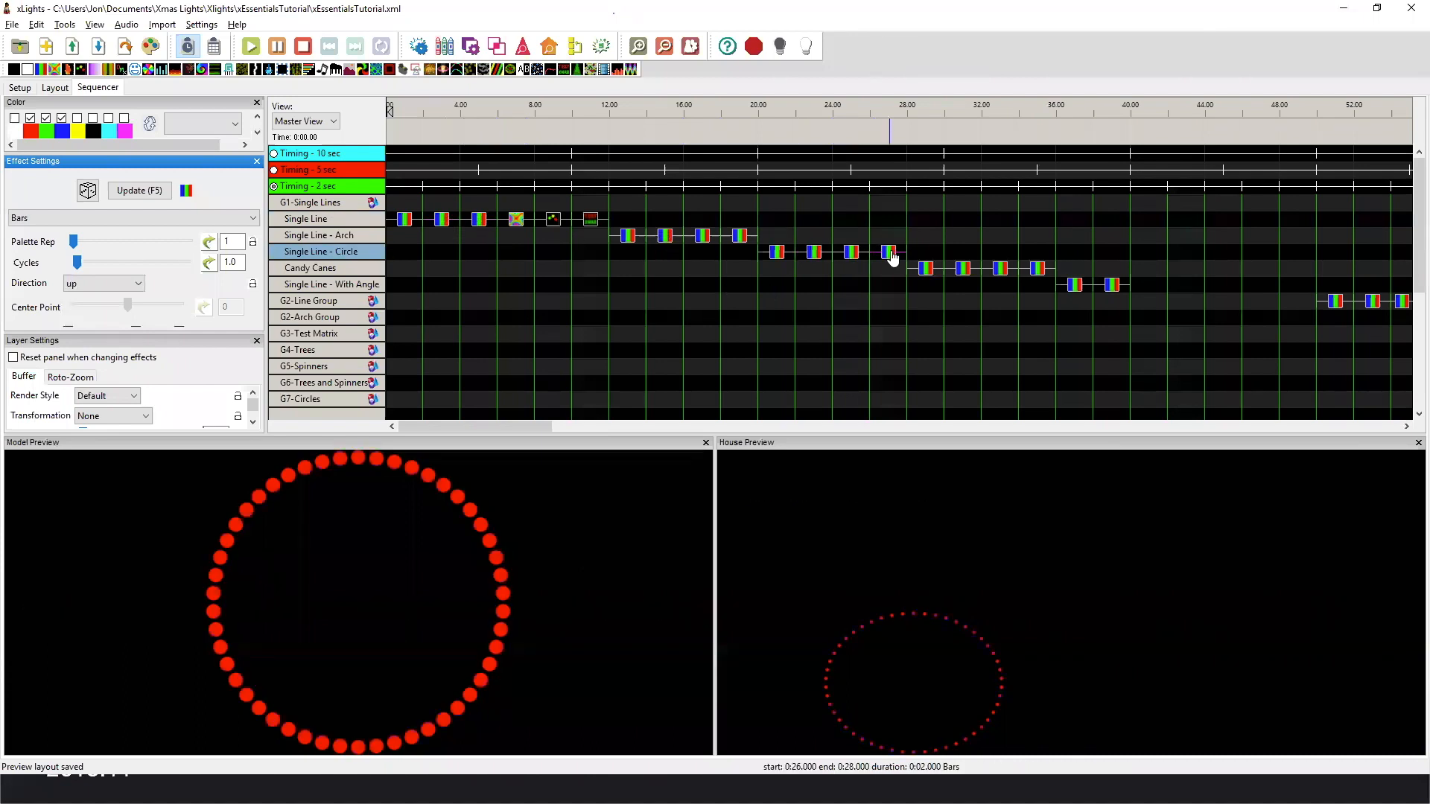
Play the four Bars effects on Candy Canes to compare Default and Per Preview render styles in the Right and up directions.
{"action": "left_click", "coordinate": [930, 272]}
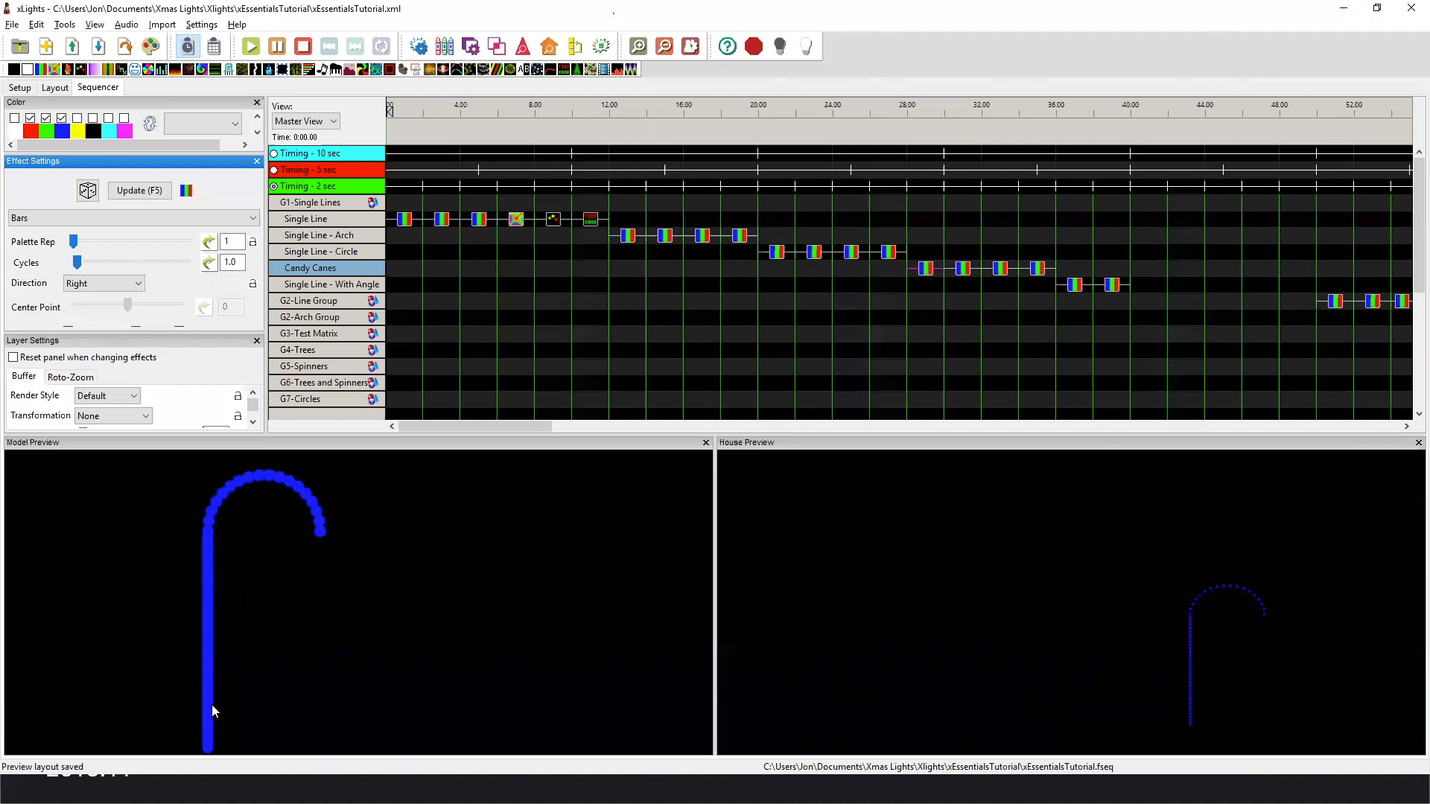
{"action": "left_click", "coordinate": [964, 268]}
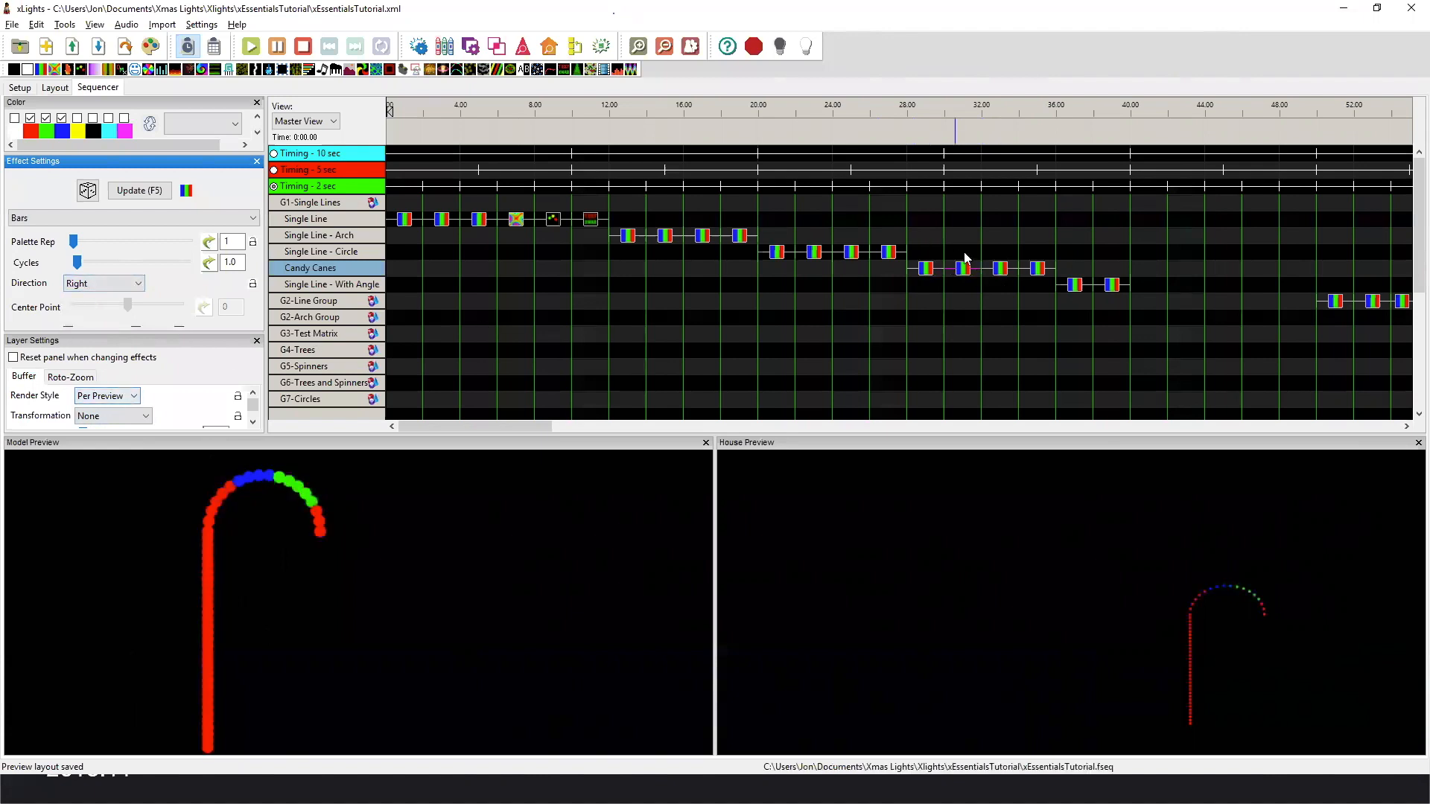
{"action": "left_click", "coordinate": [996, 271]}
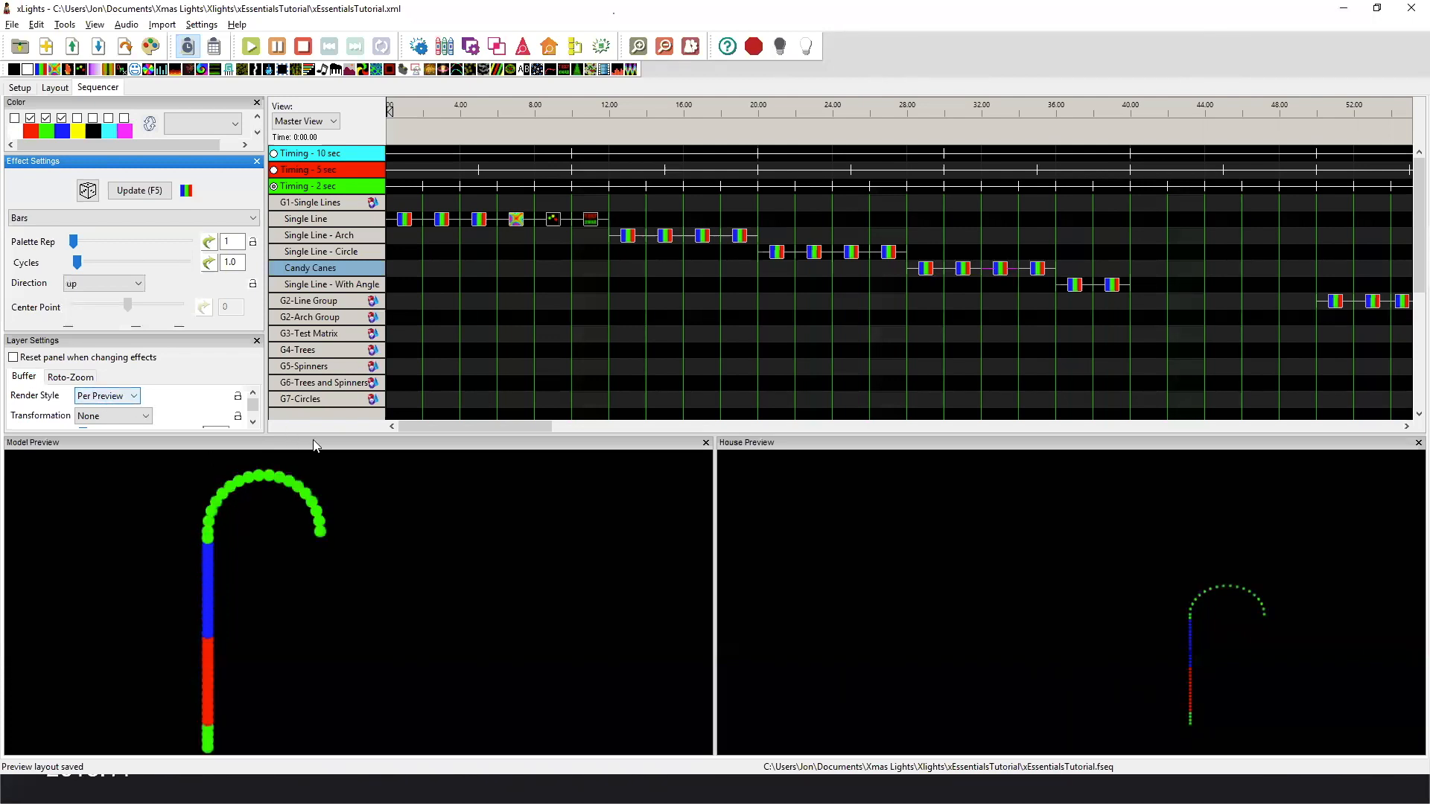
{"action": "left_click", "coordinate": [1041, 269]}
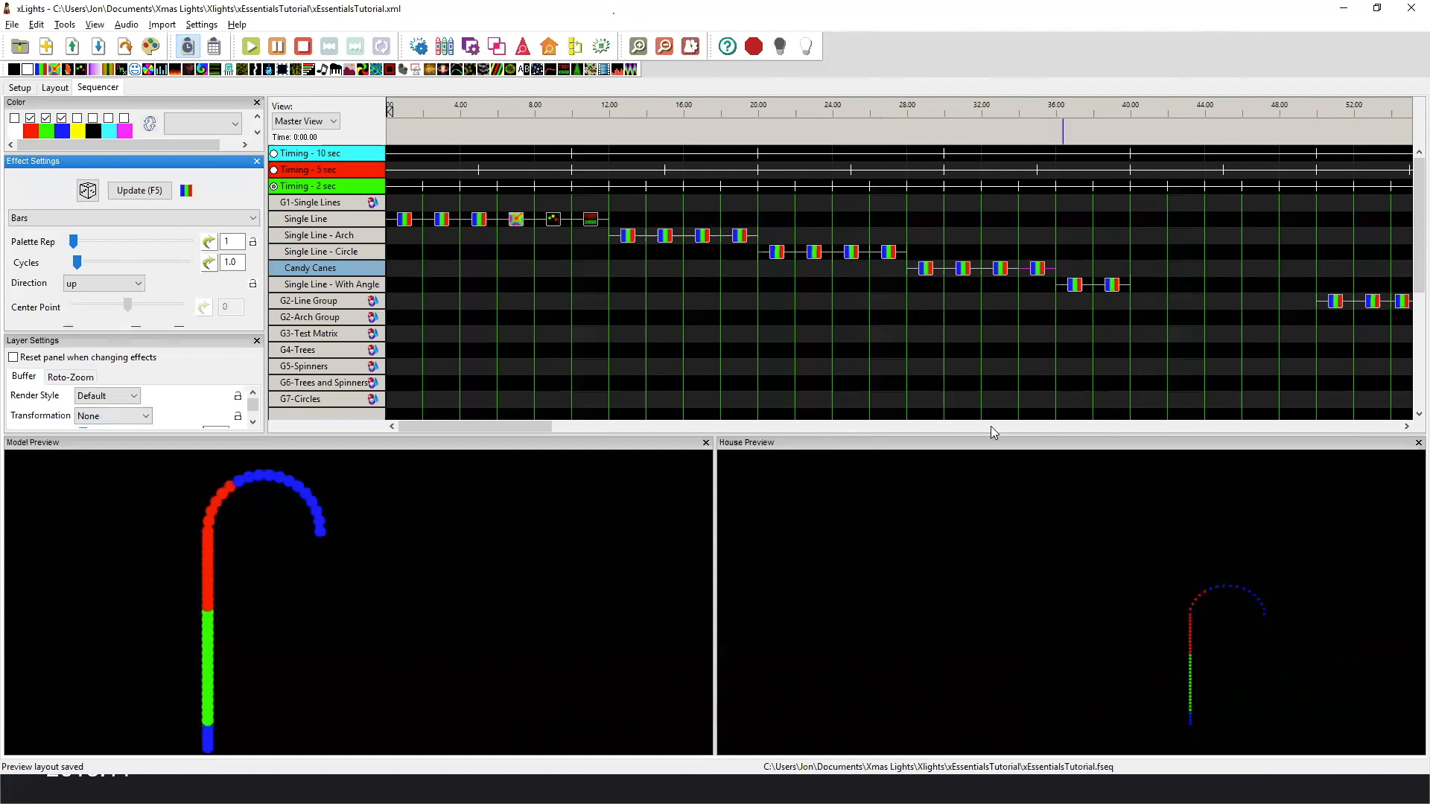
Play both Bars effects on Single Line - With Angle to compare the Default and Per Preview render styles.
{"action": "left_click_drag", "start_coordinate": [489, 427], "coordinate": [591, 426]}
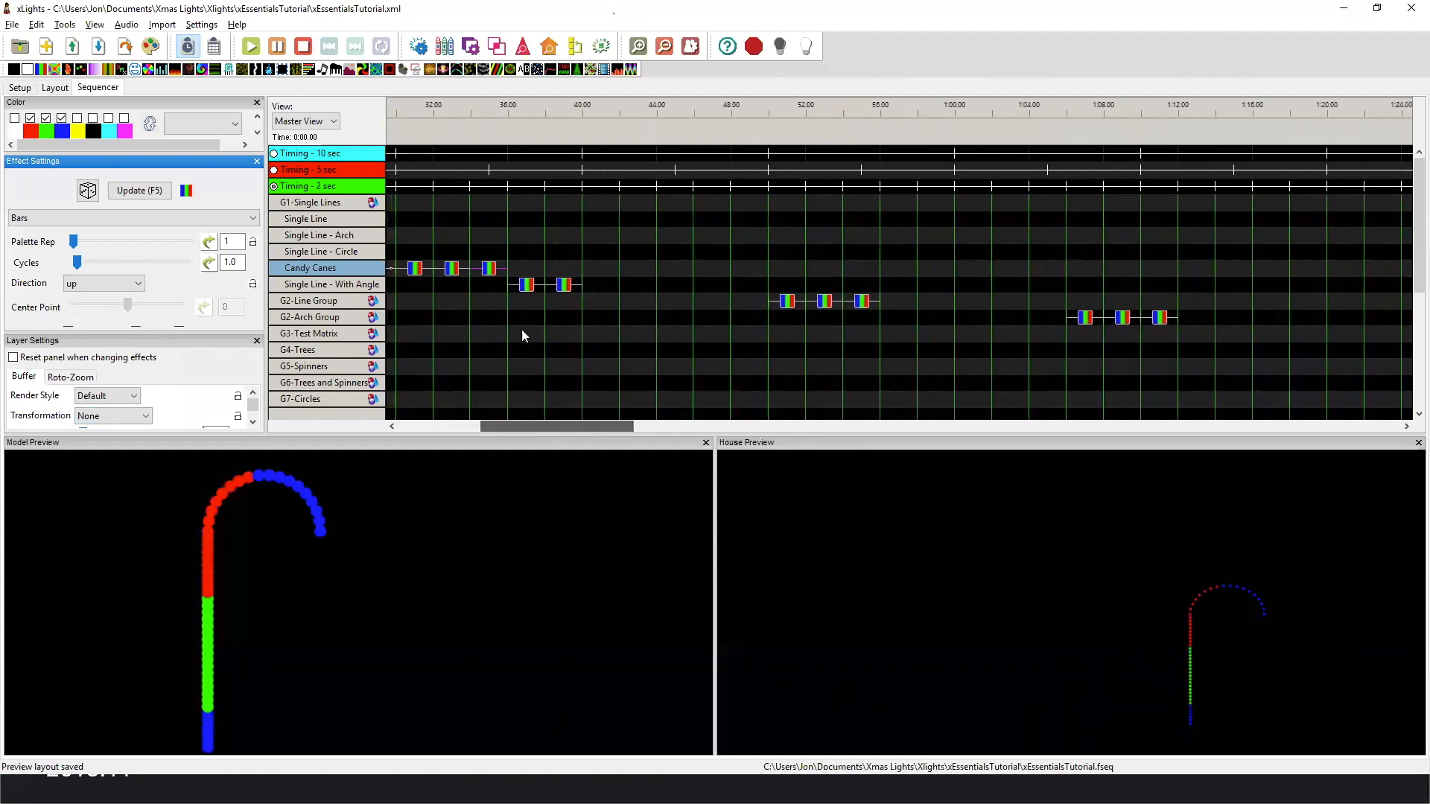
{"action": "left_click", "coordinate": [526, 286]}
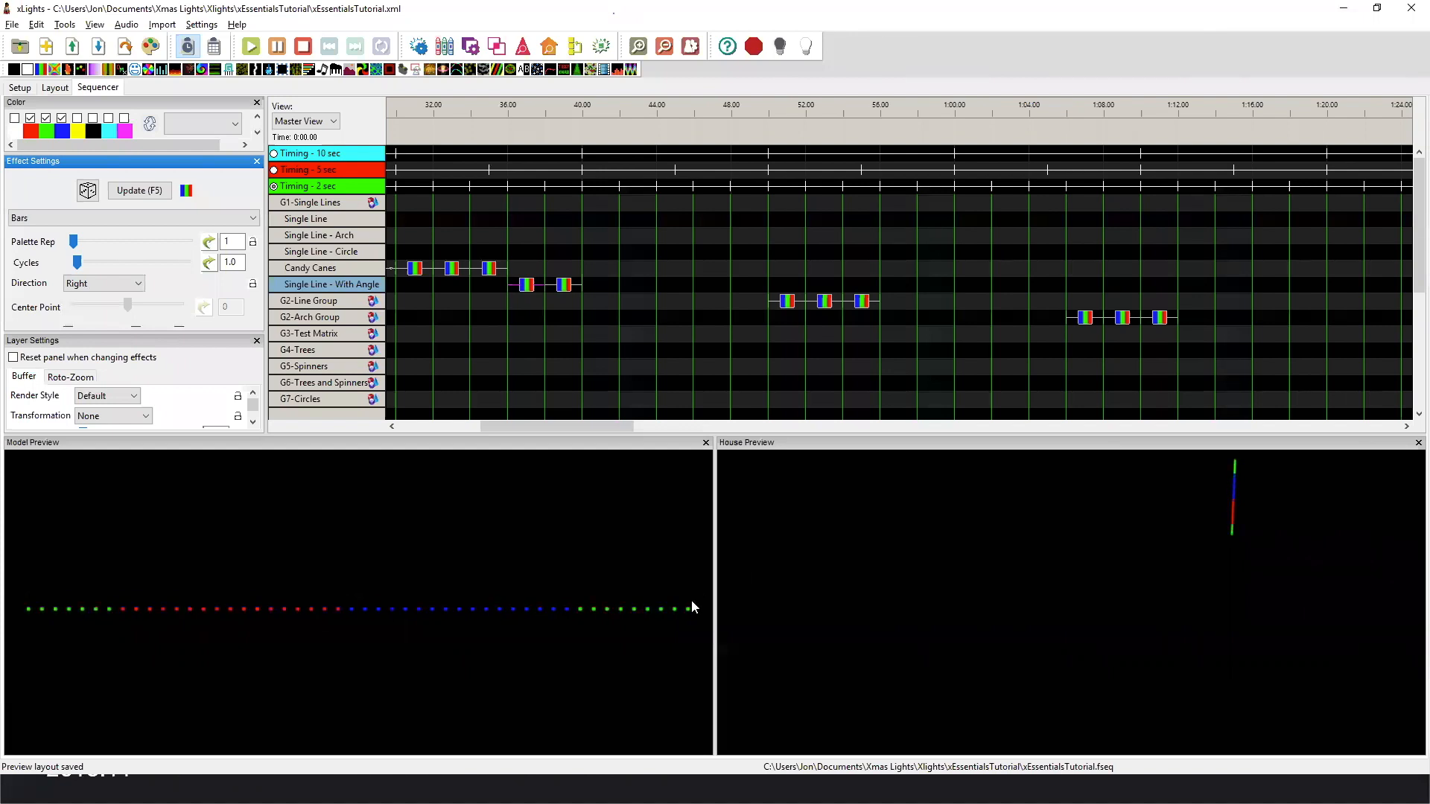
{"action": "left_click", "coordinate": [565, 286]}
Nudge the lower end of Single Line - With Angle in the layout so the line stands vertical, and save the layout.
{"action": "left_click", "coordinate": [55, 88]}
{"action": "left_click_drag", "start_coordinate": [1094, 285], "coordinate": [1095, 285]}
{"action": "left_click", "coordinate": [203, 738]}
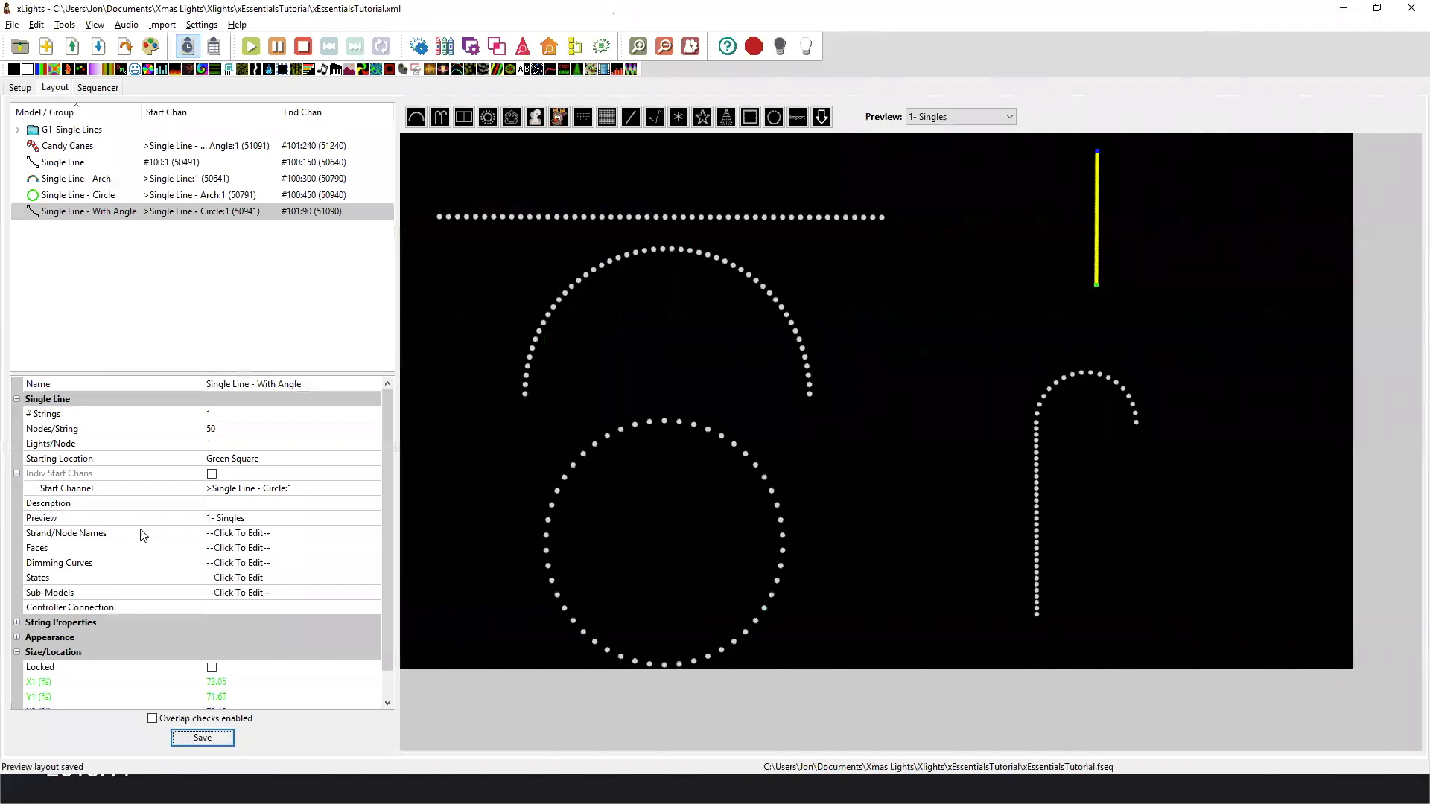
Return to the sequencer and replay both Bars effects on Single Line - With Angle, ending on the first one.
{"action": "left_click", "coordinate": [98, 88]}
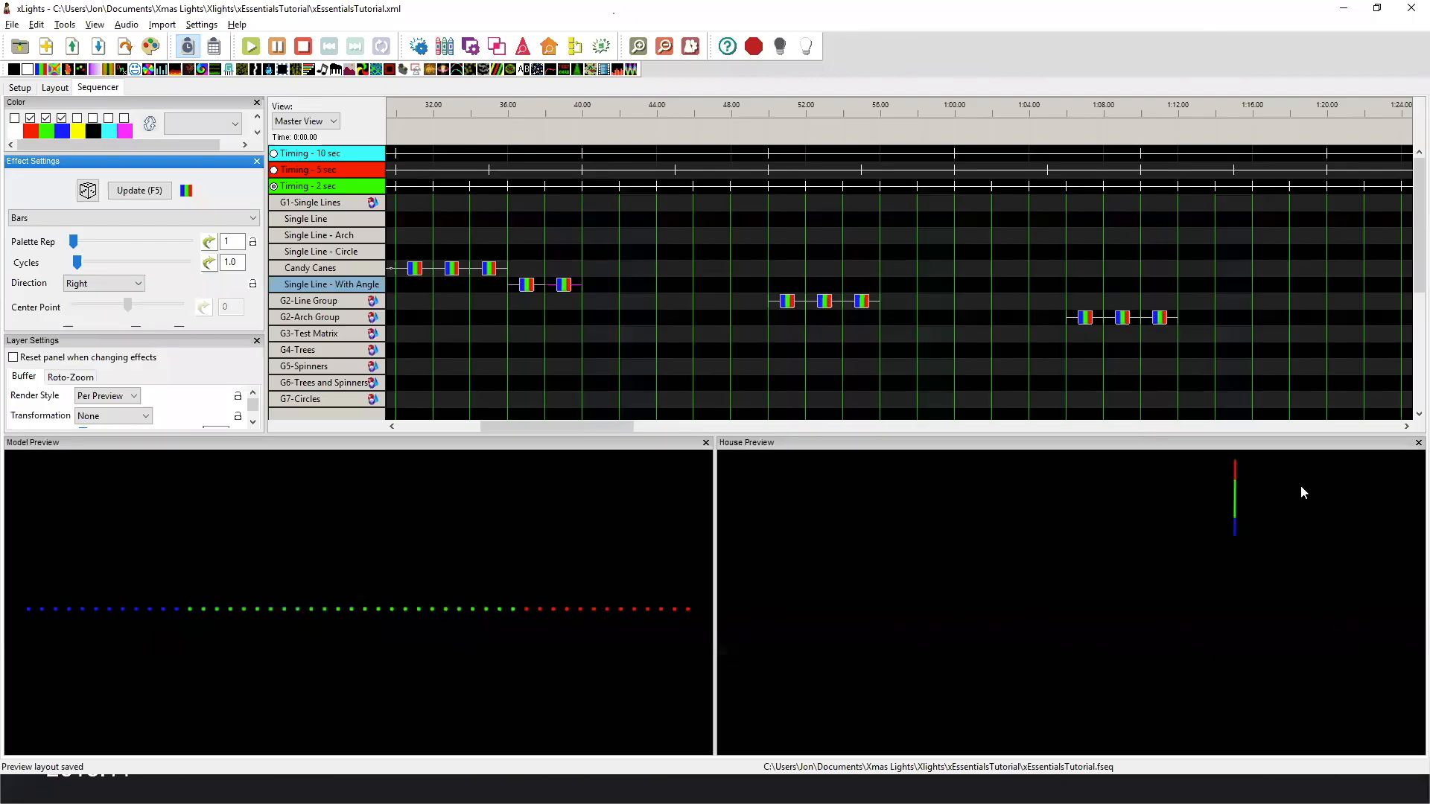
{"action": "left_click", "coordinate": [527, 289]}
{"action": "left_click", "coordinate": [564, 286]}
{"action": "left_click", "coordinate": [529, 289]}
Try the up direction on the first Bars effect of Single Line - With Angle, and set the direction back to Right.
{"action": "left_click", "coordinate": [89, 281]}
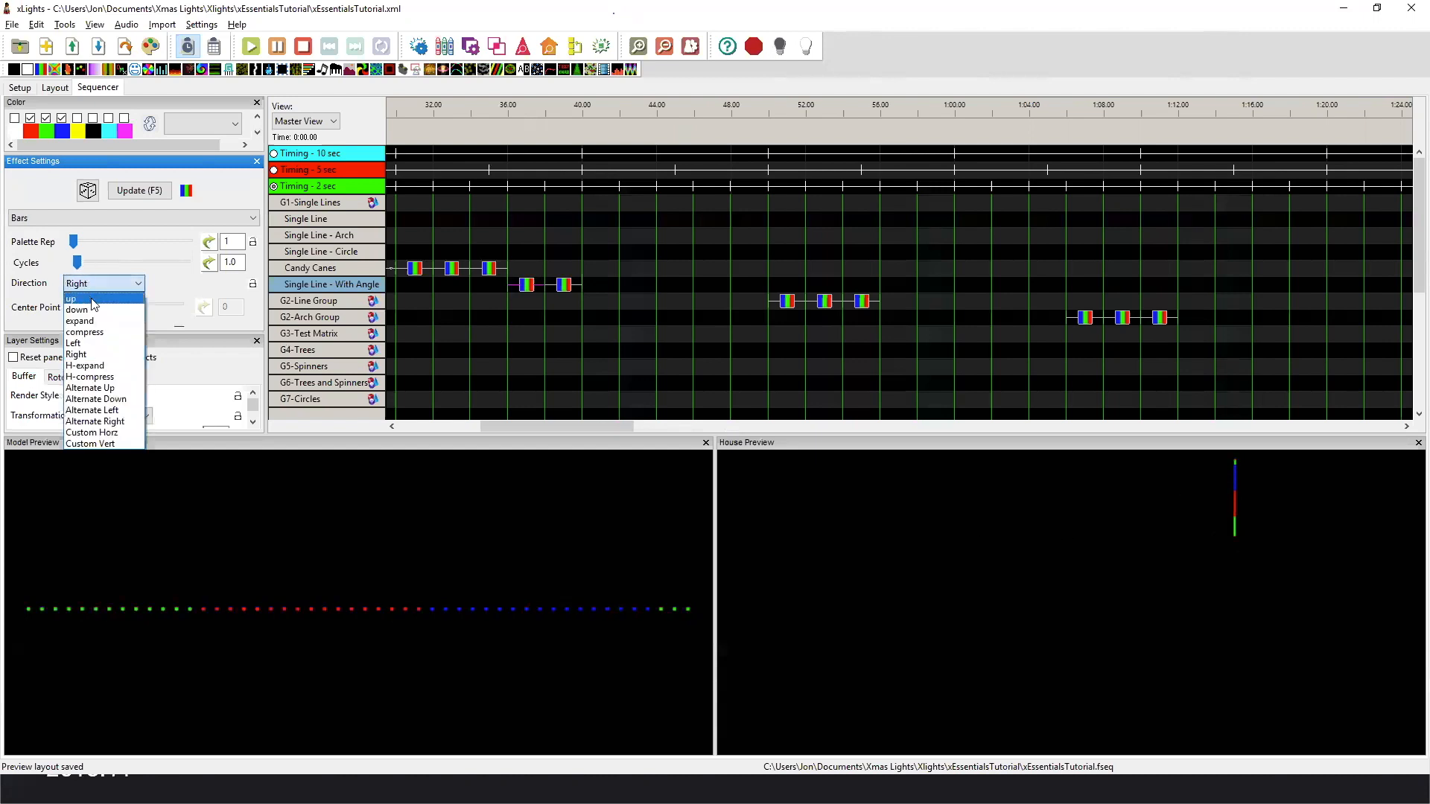
{"action": "left_click", "coordinate": [94, 302]}
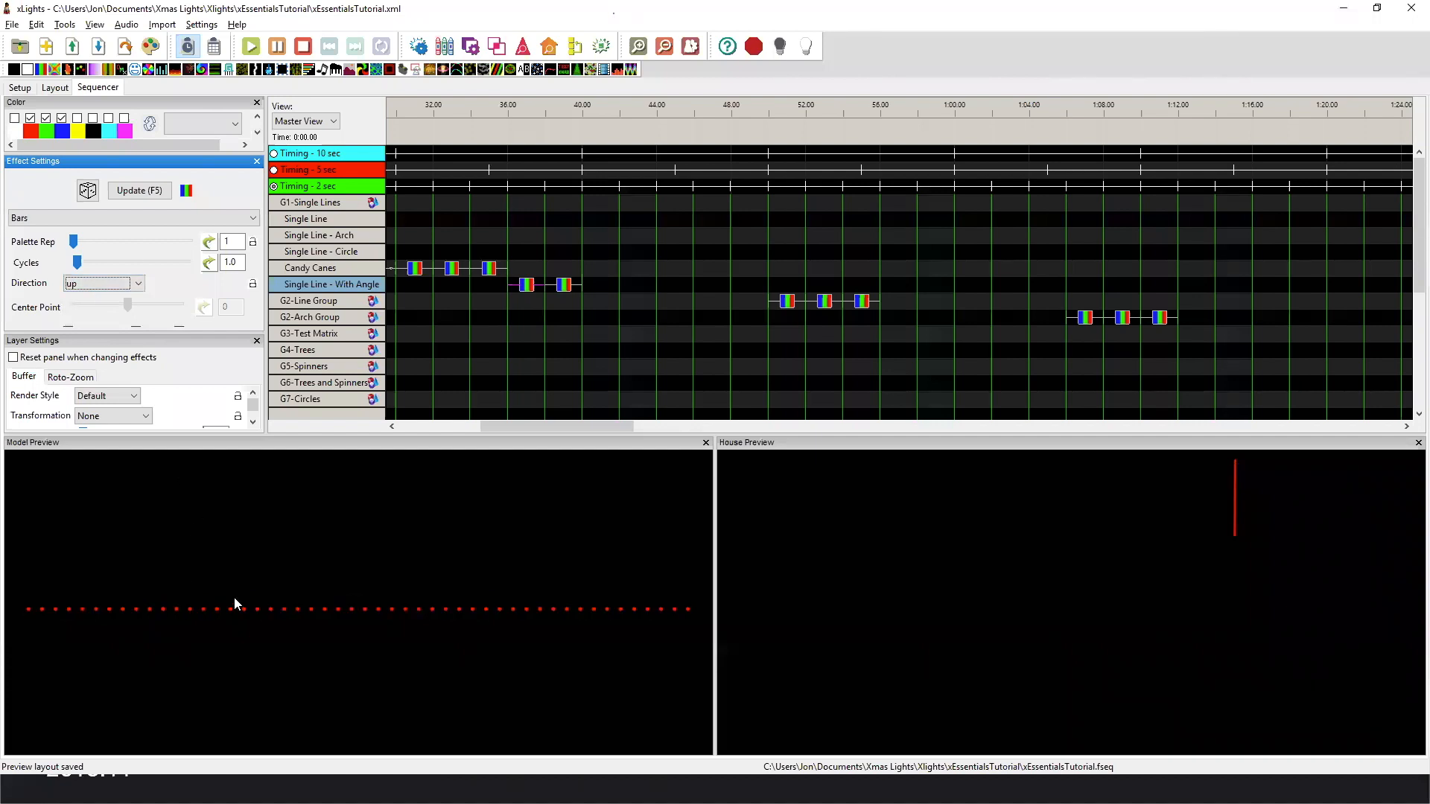
{"action": "left_click", "coordinate": [111, 283]}
{"action": "left_click", "coordinate": [112, 352]}
Switch the layout to the 2- Lines and Arches preview.
{"action": "left_click", "coordinate": [61, 89]}
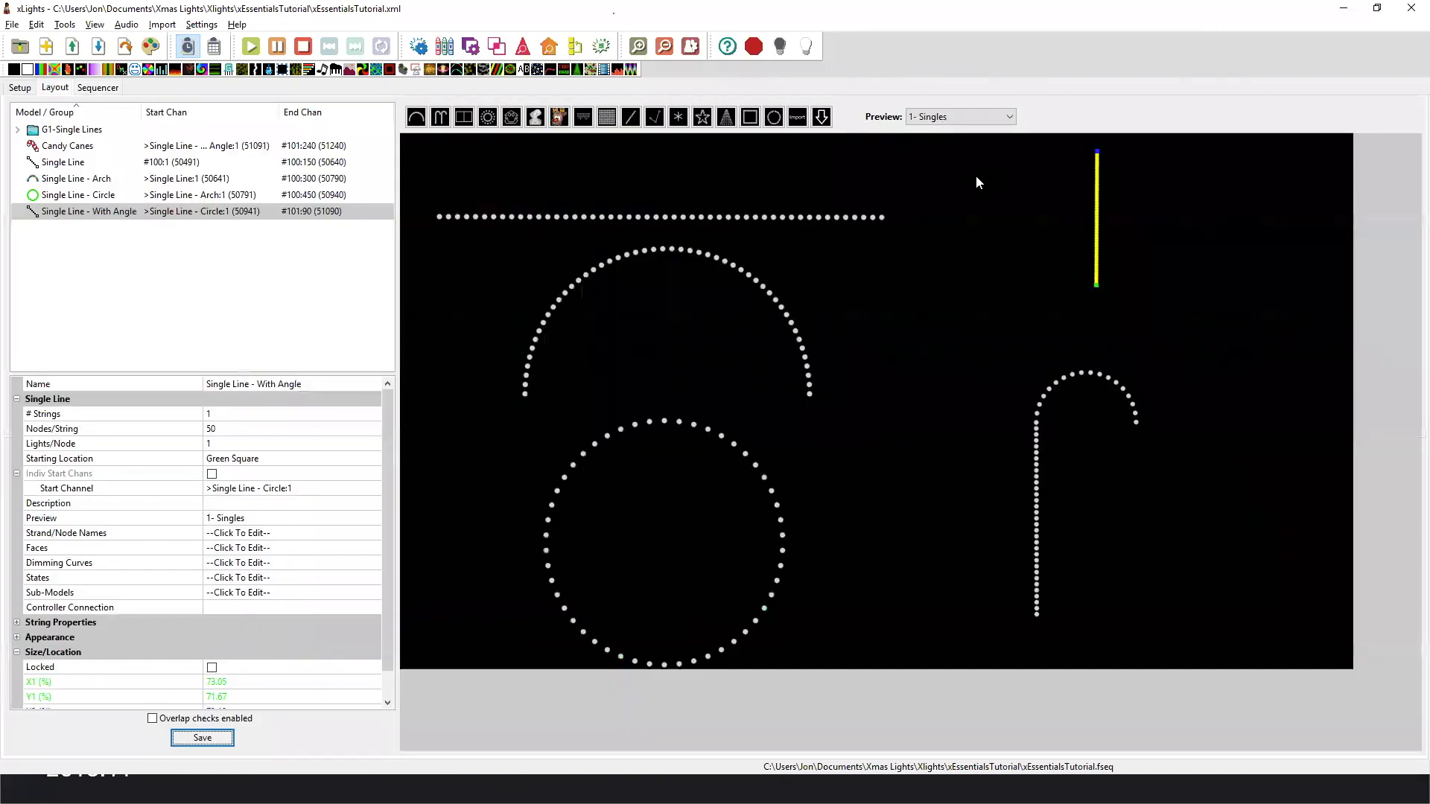
{"action": "left_click", "coordinate": [961, 116]}
{"action": "left_click", "coordinate": [976, 177]}
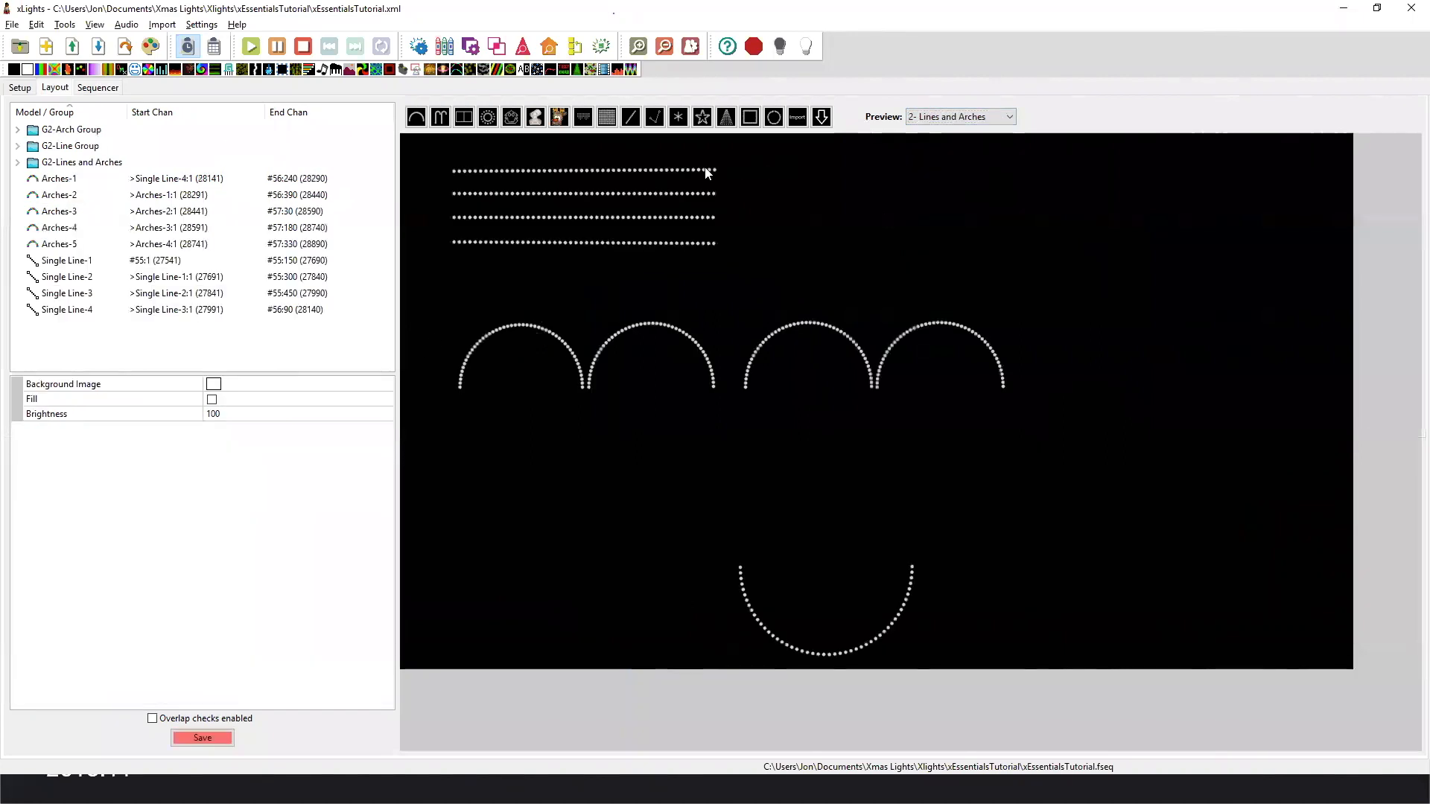
Select Single Line-1 and Single Line-2 in turn to examine which end each line starts from.
{"action": "left_click", "coordinate": [563, 171]}
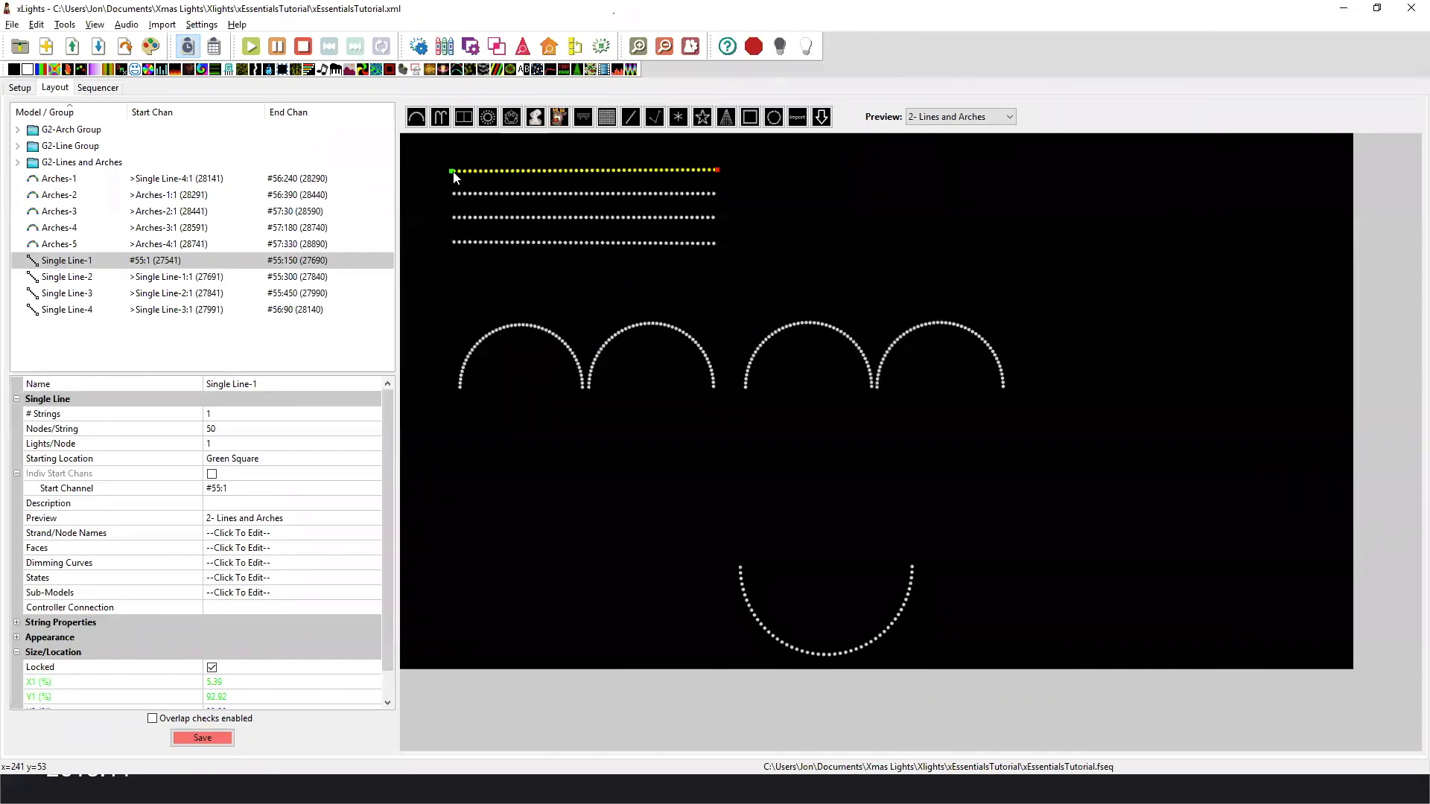
{"action": "right_click", "coordinate": [480, 173]}
{"action": "left_click", "coordinate": [517, 146]}
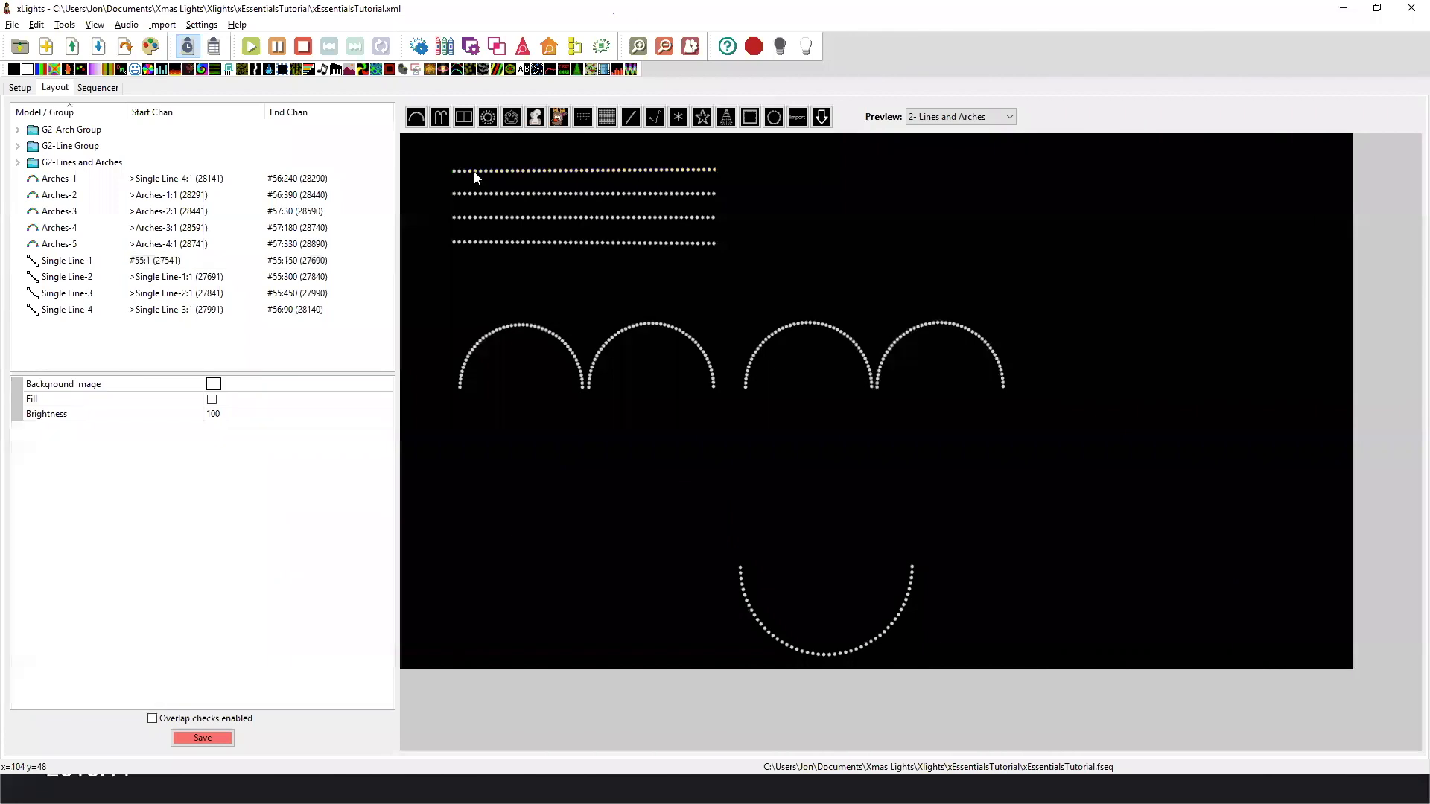
{"action": "left_click", "coordinate": [474, 172]}
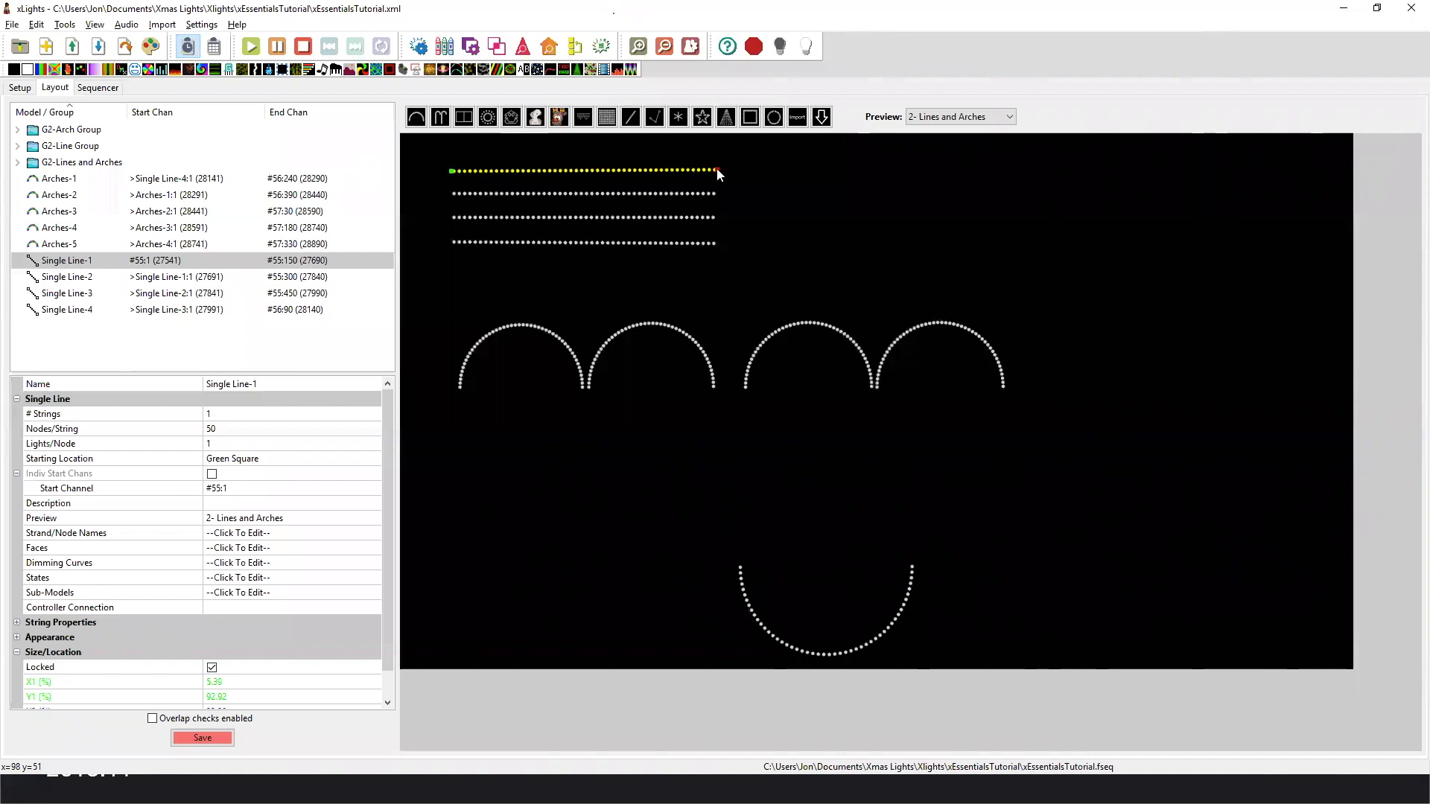
{"action": "left_click", "coordinate": [520, 193]}
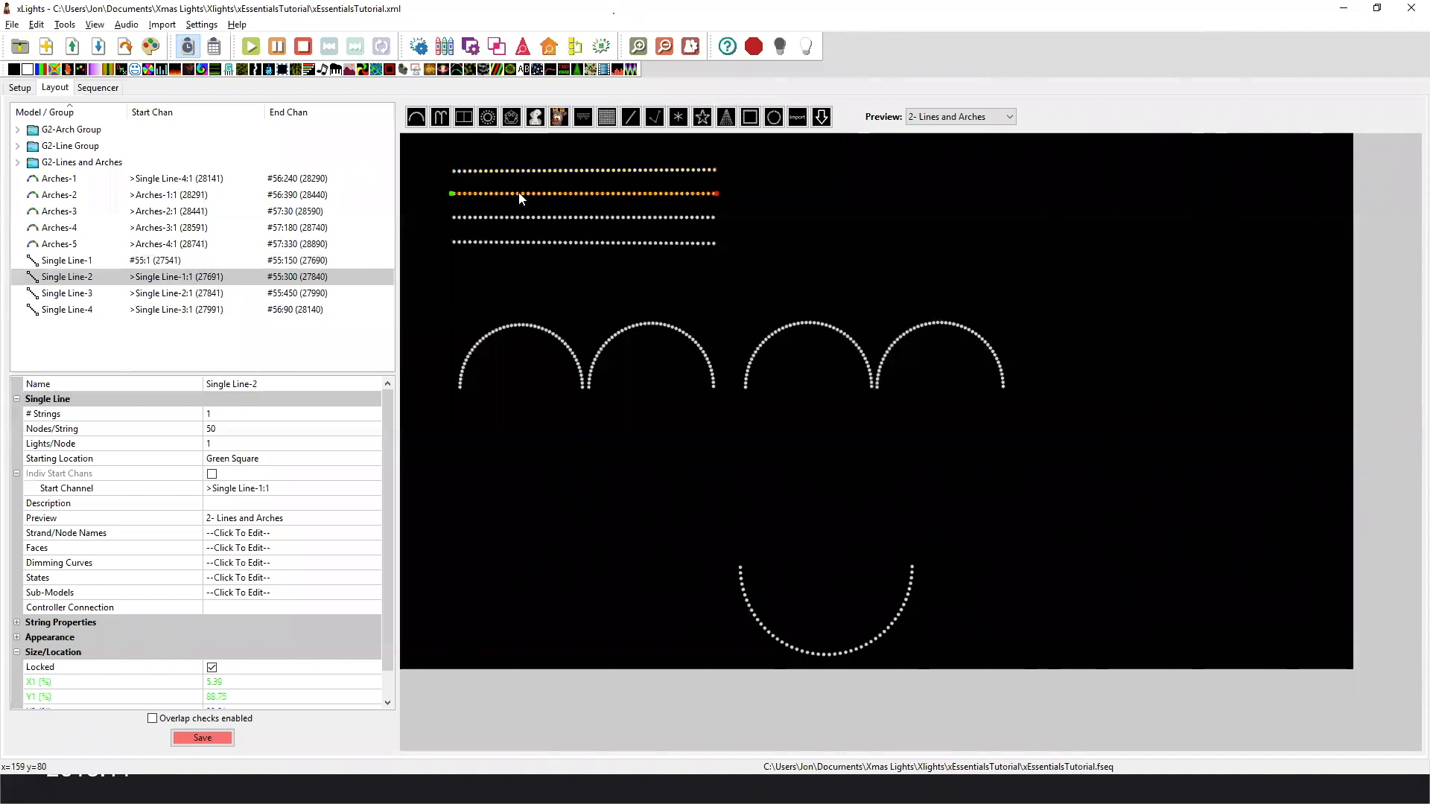
{"action": "left_click", "coordinate": [517, 168]}
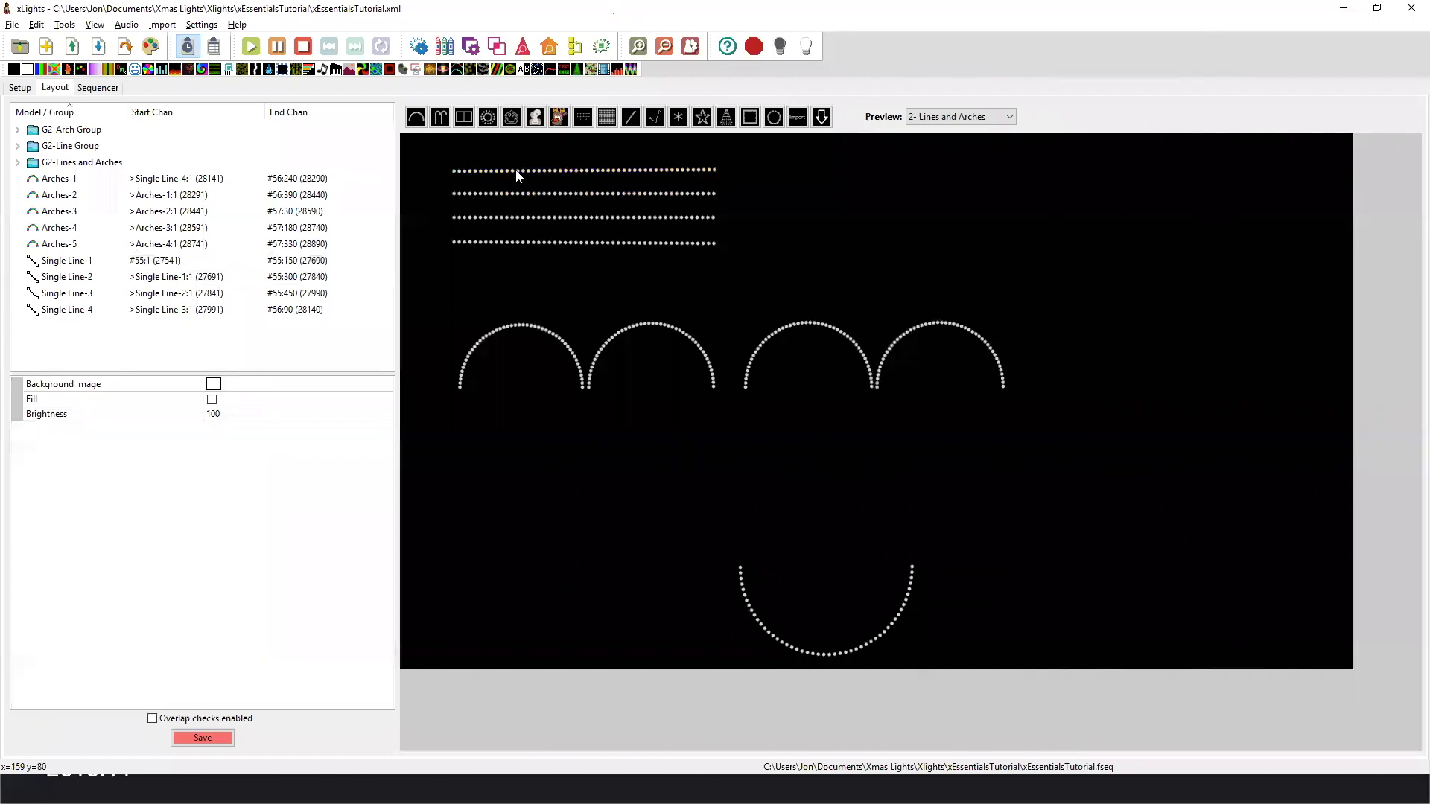
{"action": "left_click", "coordinate": [517, 170]}
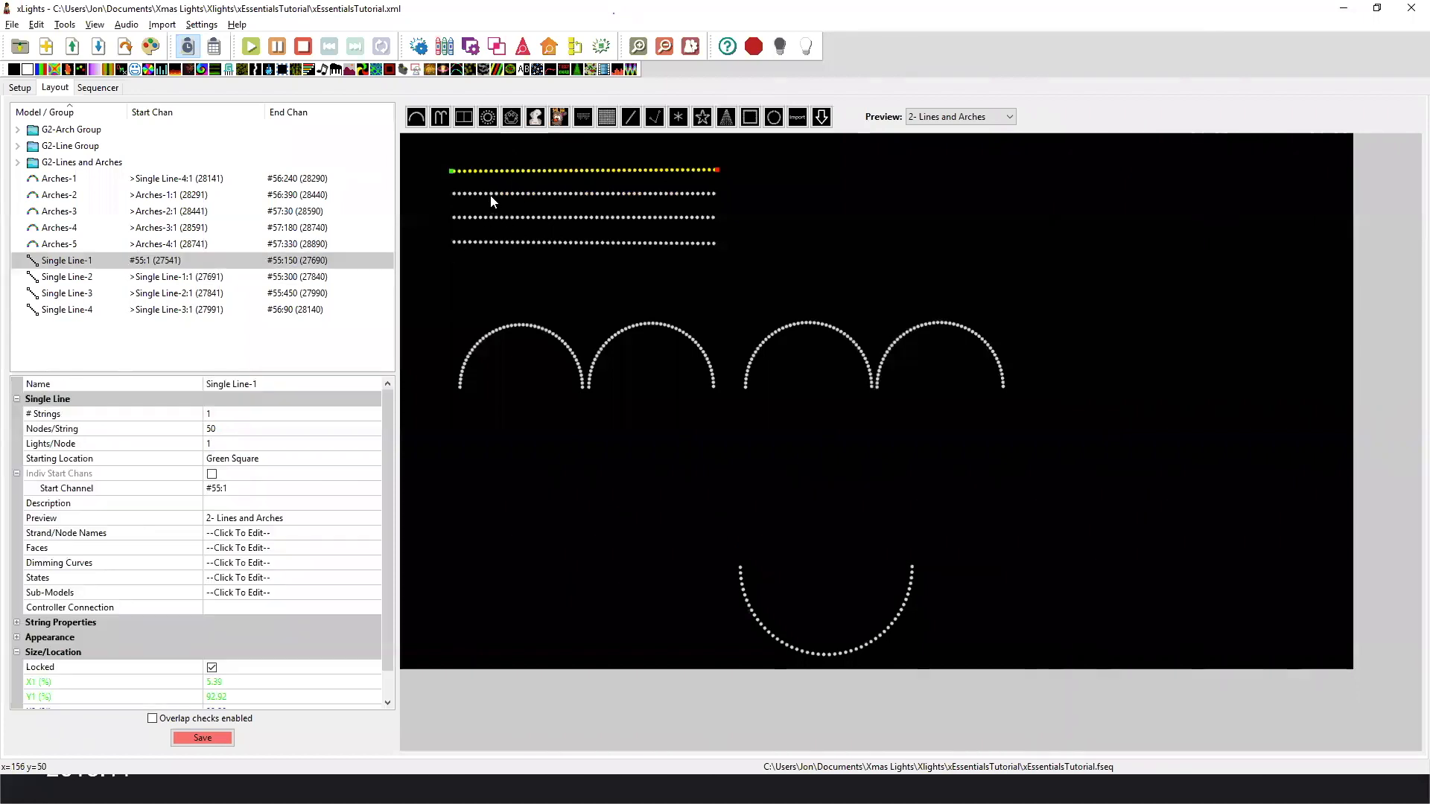
Set the Starting Location of Single Line-2 to Blue Square and save the layout.
{"action": "left_click", "coordinate": [492, 195]}
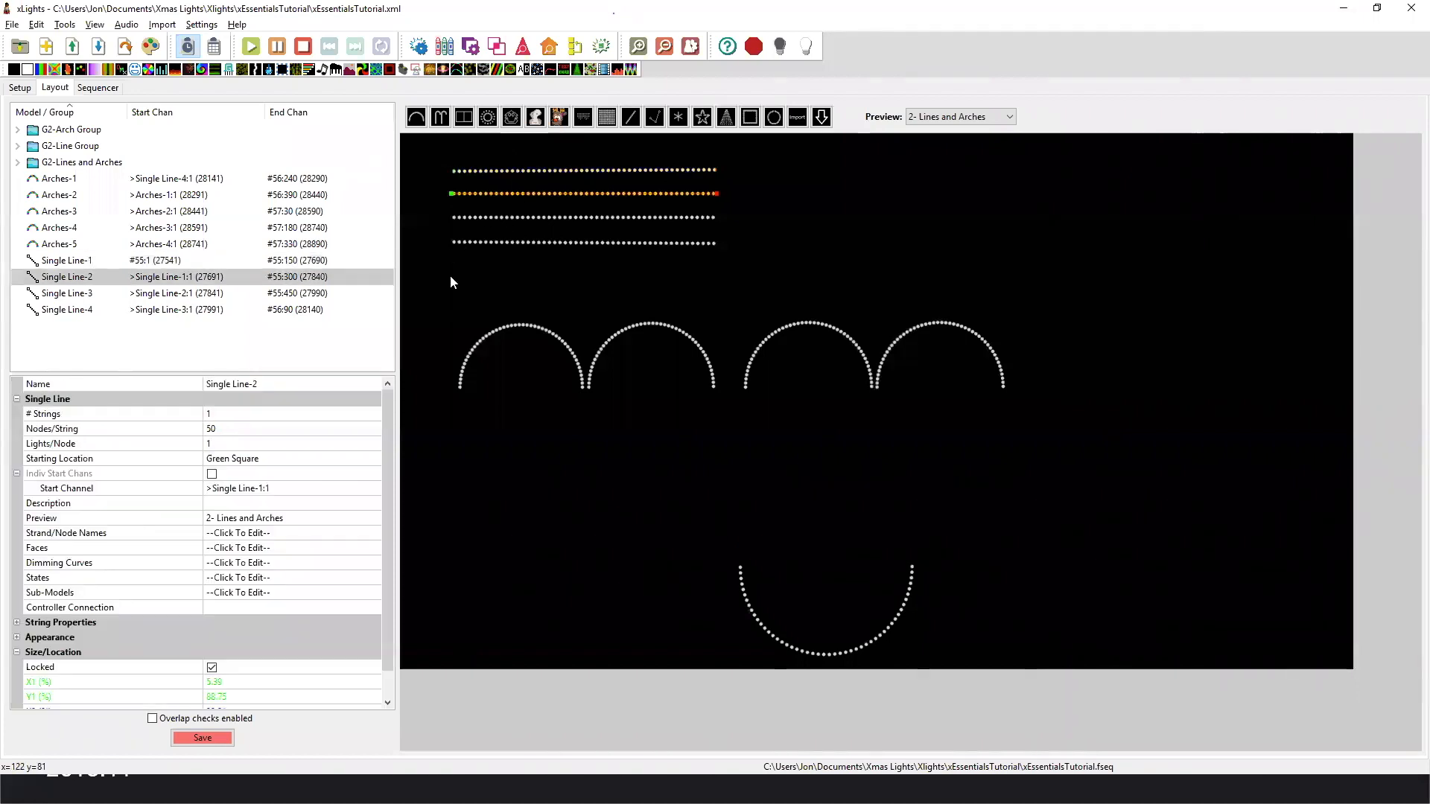
{"action": "left_click", "coordinate": [346, 458]}
{"action": "left_click", "coordinate": [354, 460]}
{"action": "left_click", "coordinate": [344, 487]}
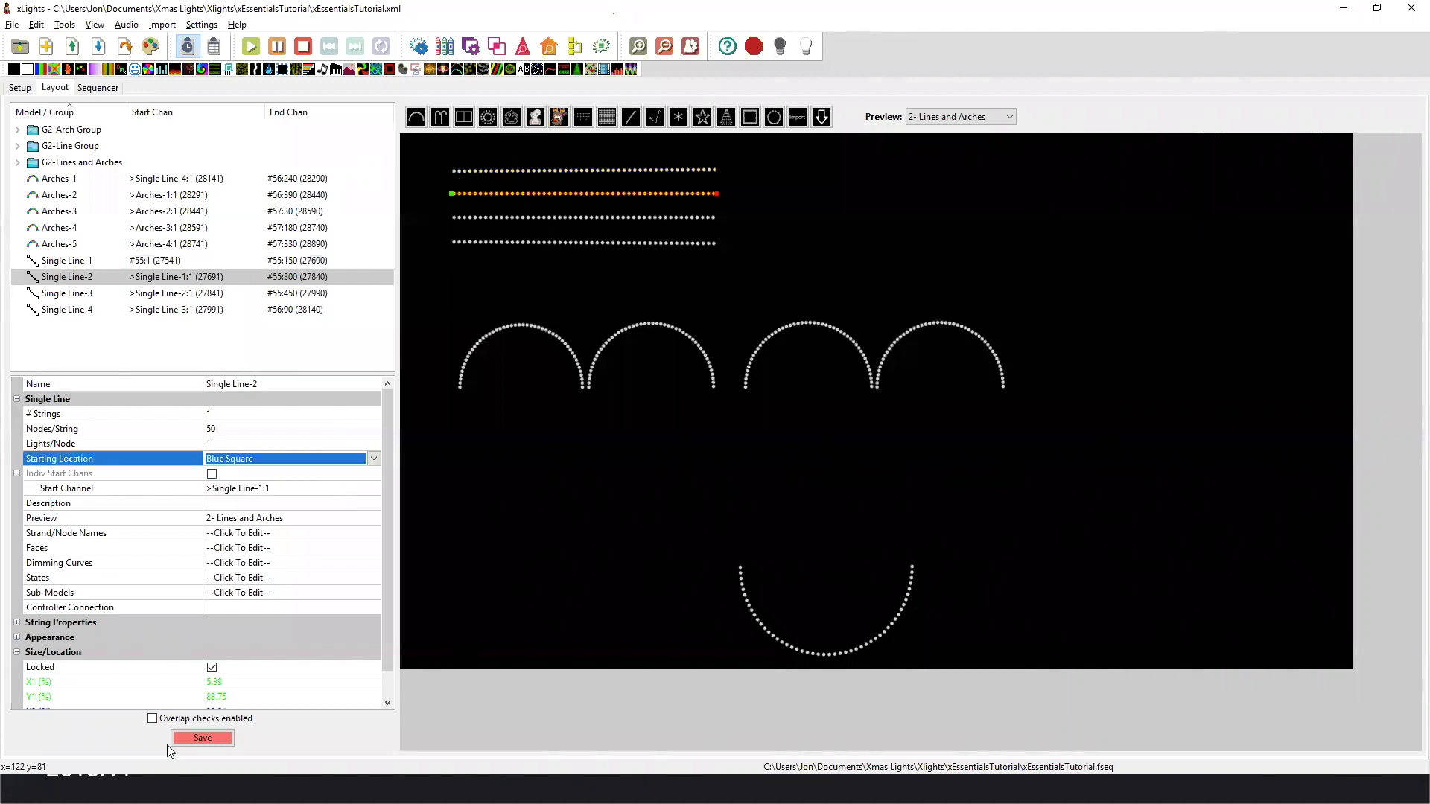
{"action": "left_click", "coordinate": [193, 742]}
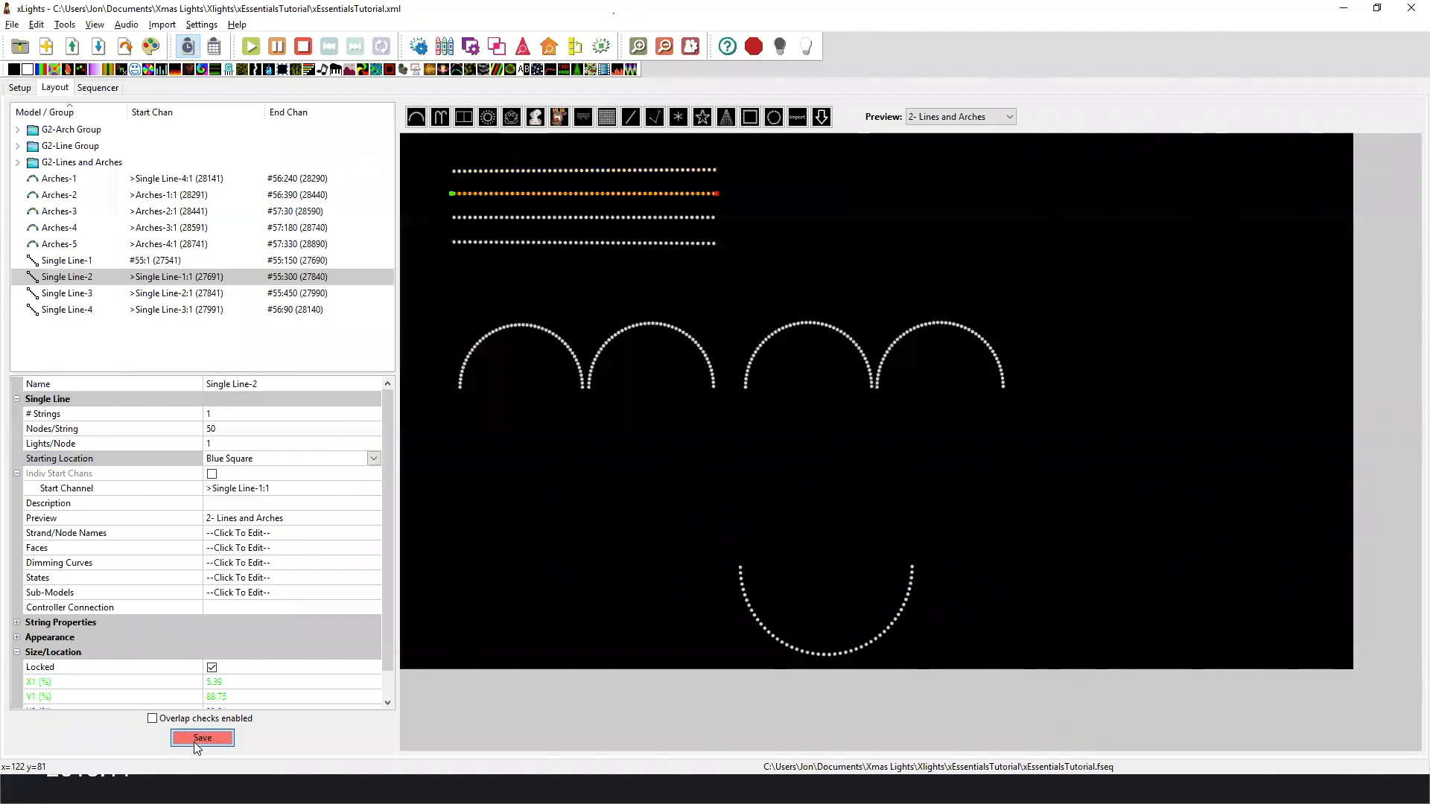
Check the start end of Single Line-3, set the Starting Location of Single Line-4 to Blue Square, and save the layout.
{"action": "left_click", "coordinate": [498, 218]}
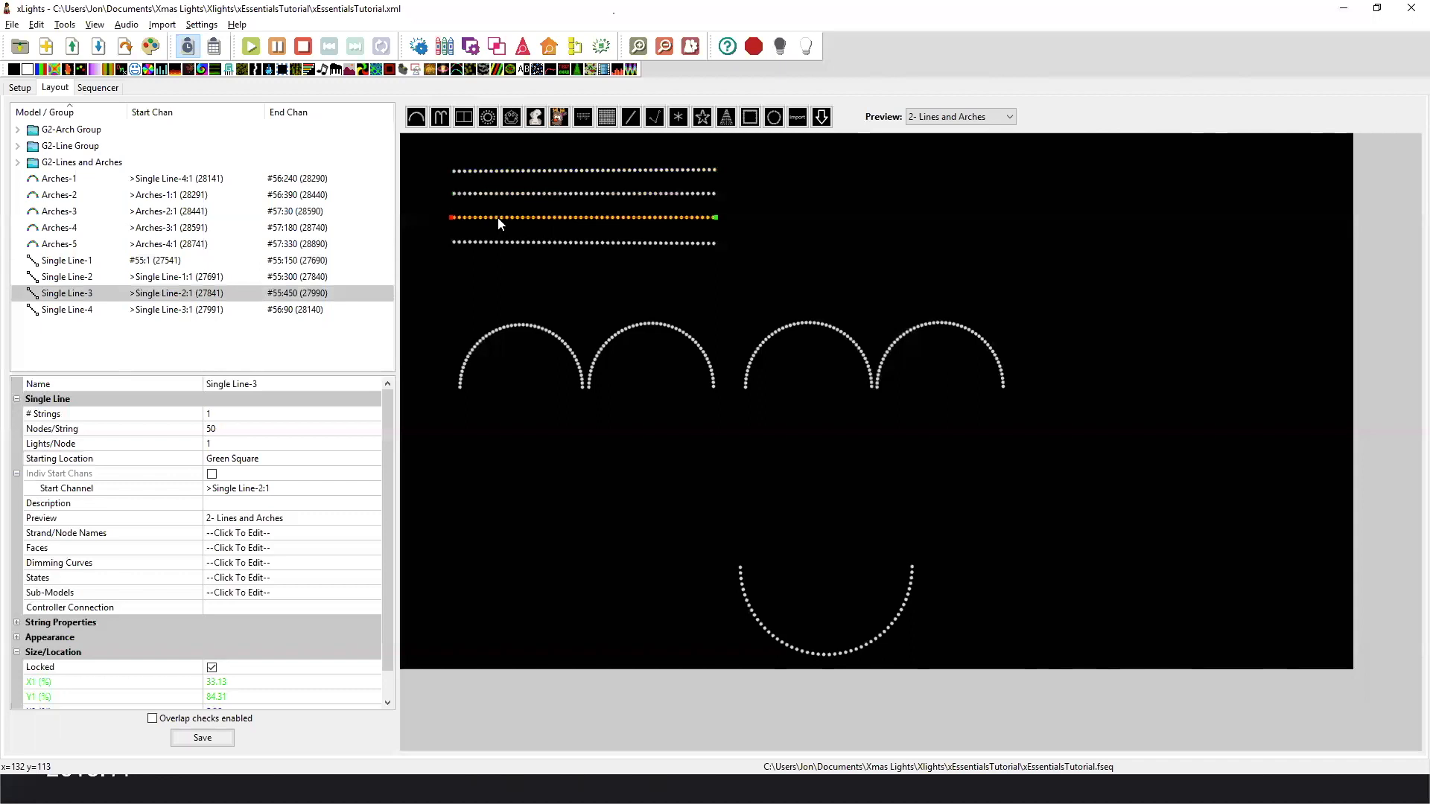
{"action": "left_click", "coordinate": [697, 246]}
{"action": "left_click", "coordinate": [681, 244]}
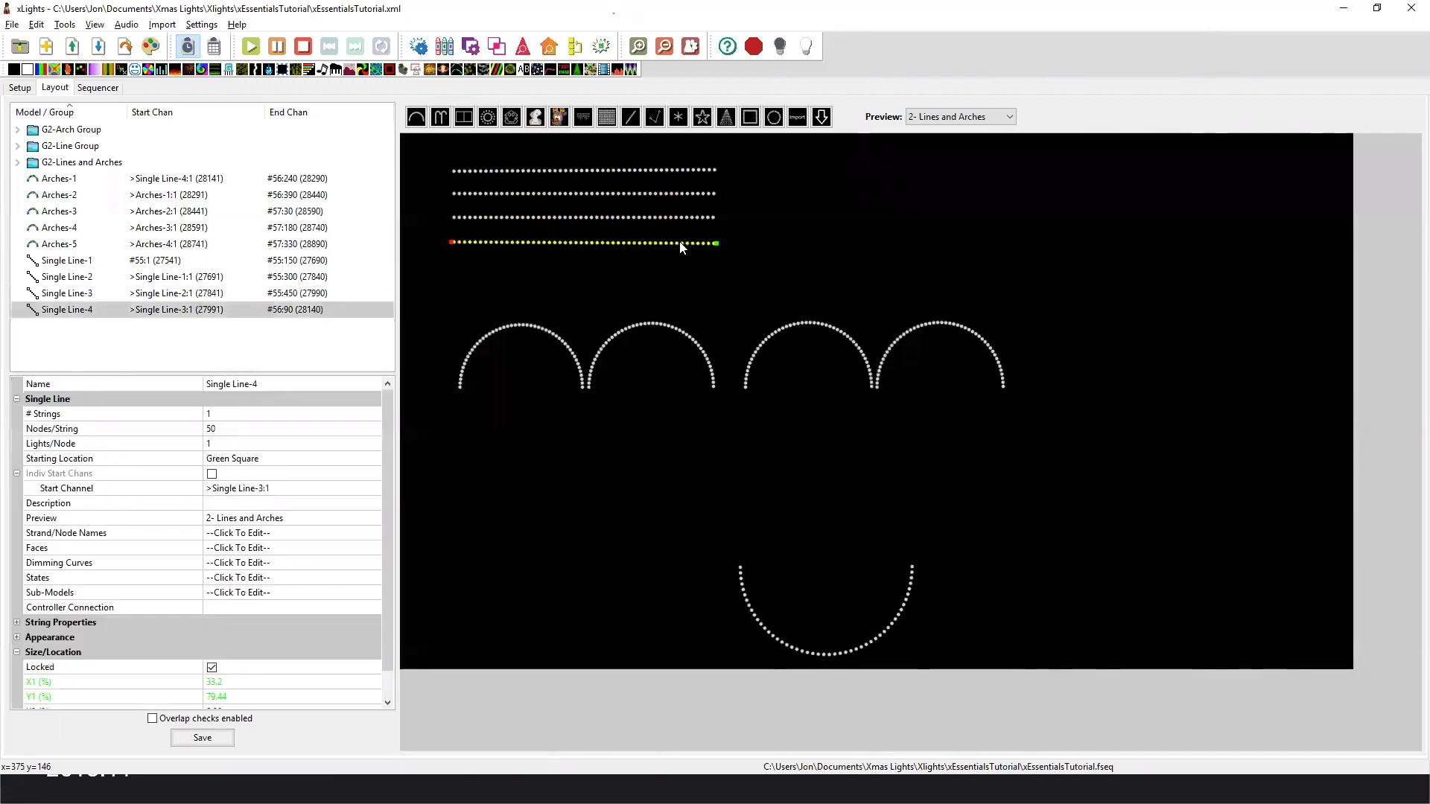
{"action": "left_click", "coordinate": [371, 459]}
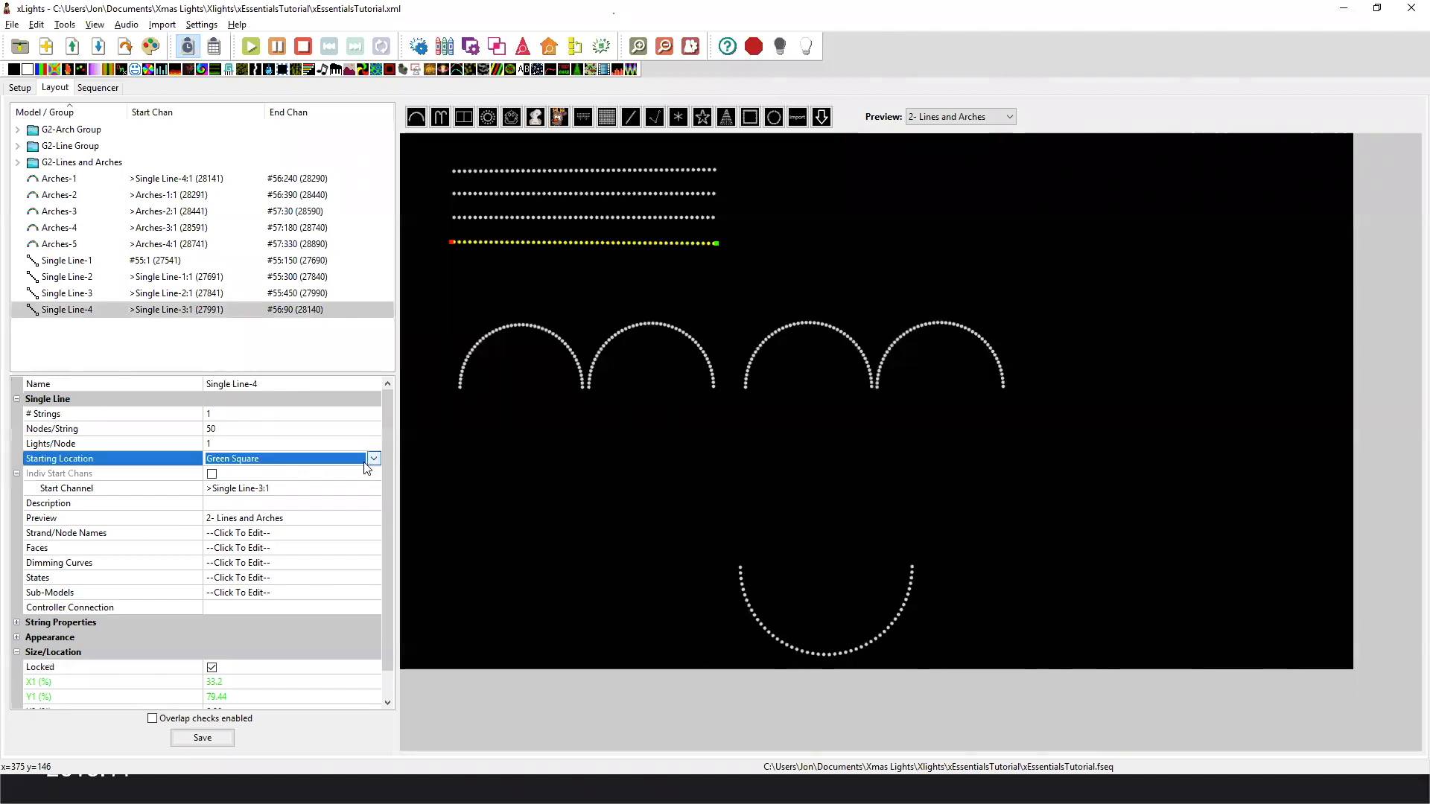
{"action": "left_click", "coordinate": [374, 459]}
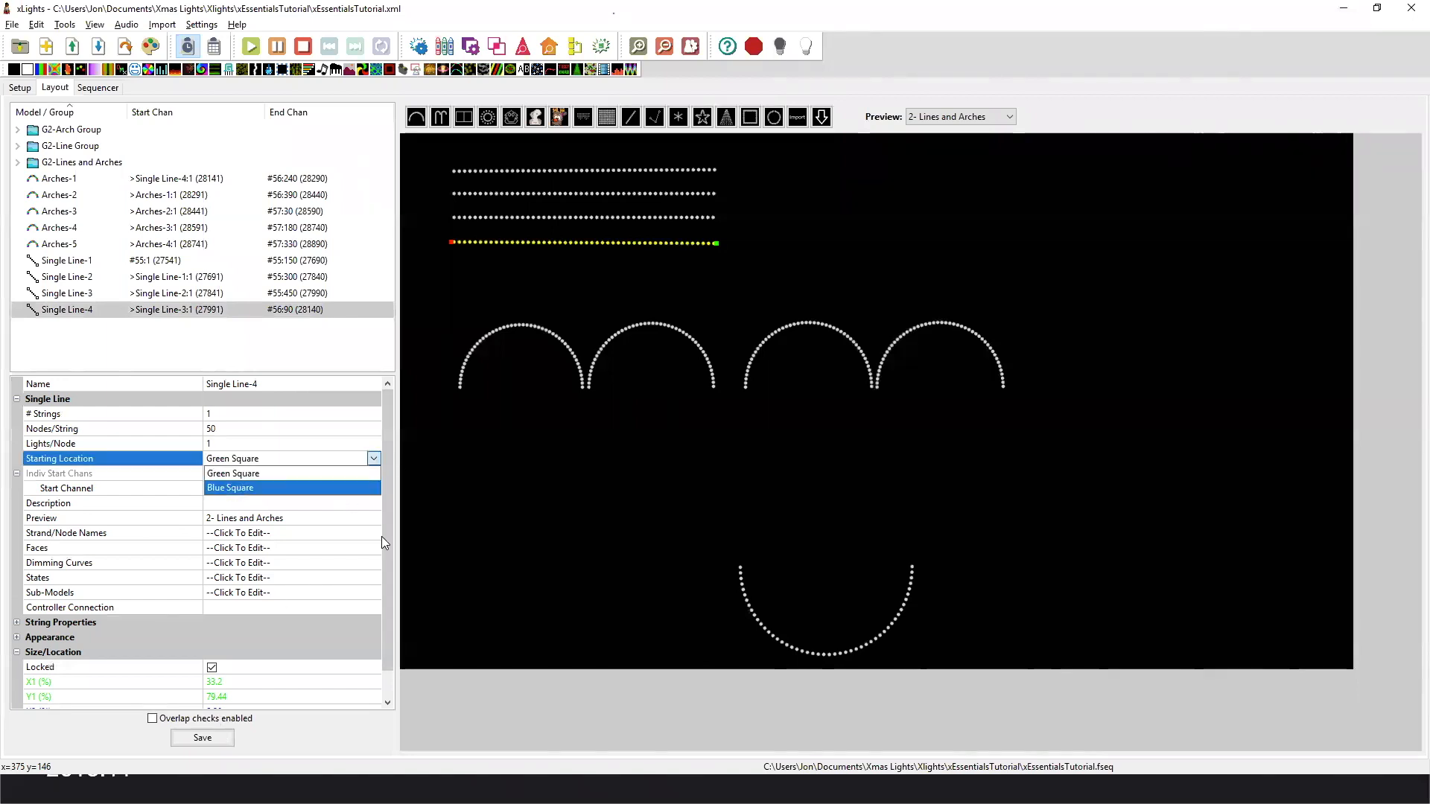
{"action": "left_click", "coordinate": [335, 487]}
{"action": "key", "text": "ctrl+s"}
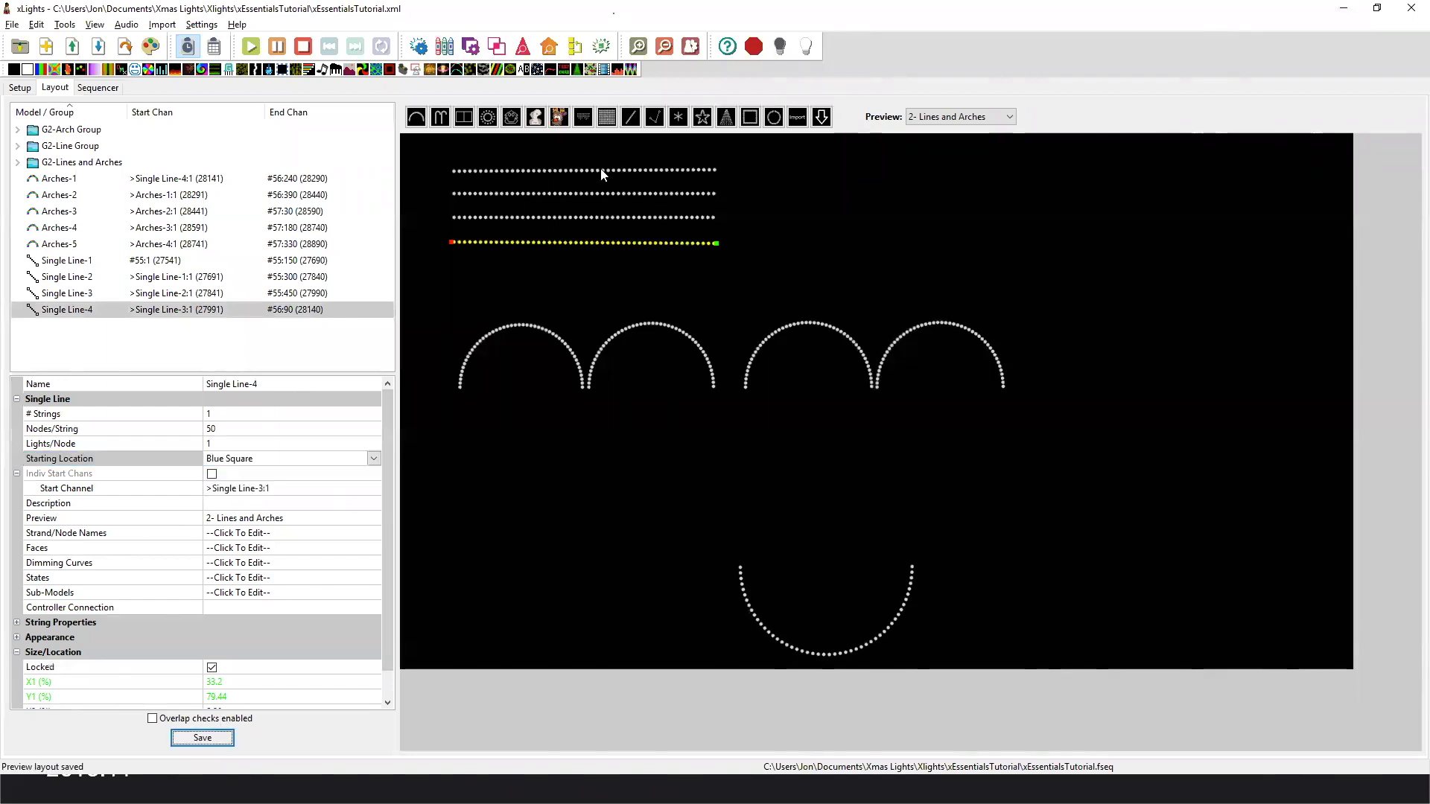
Select Single Line-2, Single Line-3 and Single Line-4 in turn to review their start ends and Starting Location settings.
{"action": "left_click", "coordinate": [601, 192]}
{"action": "left_click", "coordinate": [599, 195]}
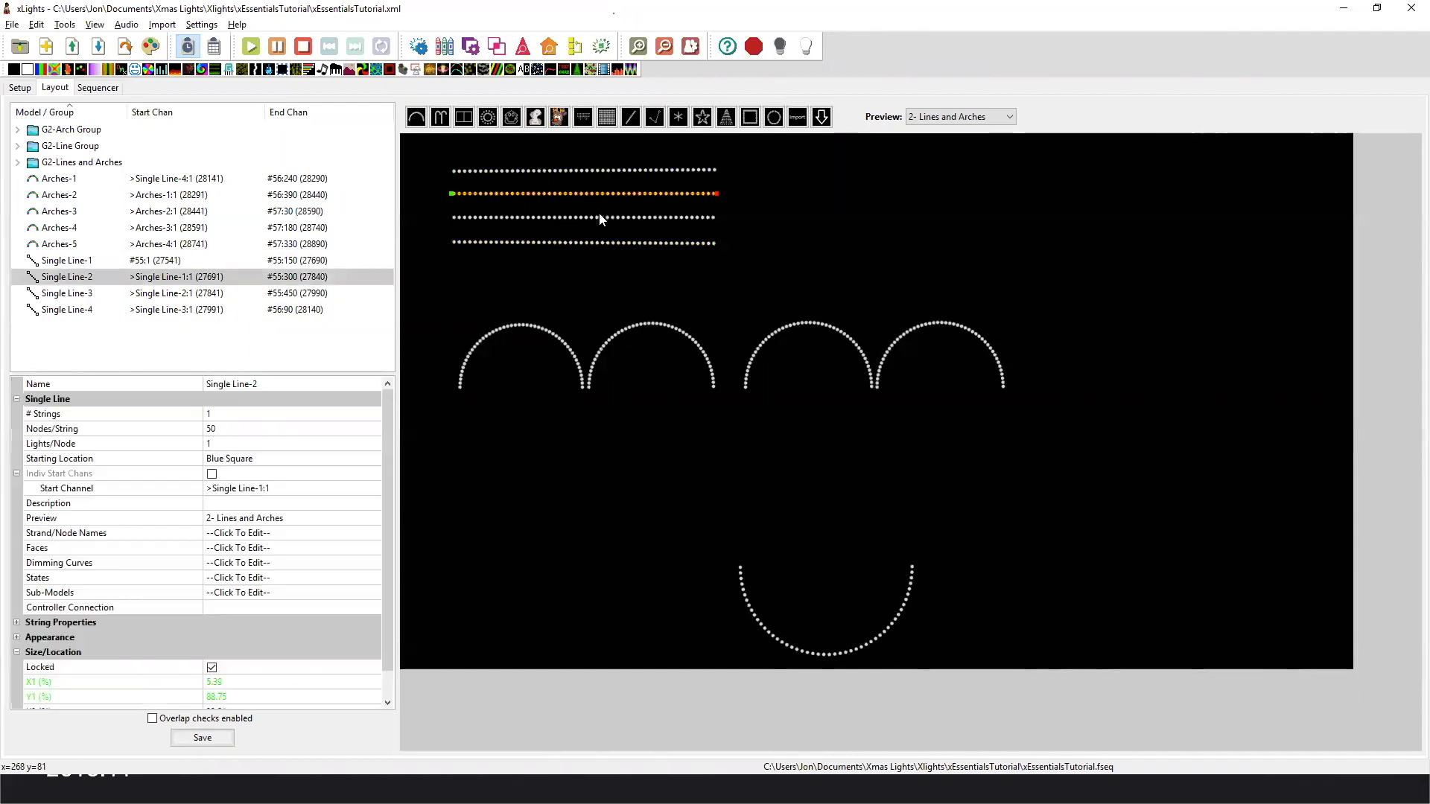
{"action": "left_click", "coordinate": [600, 218]}
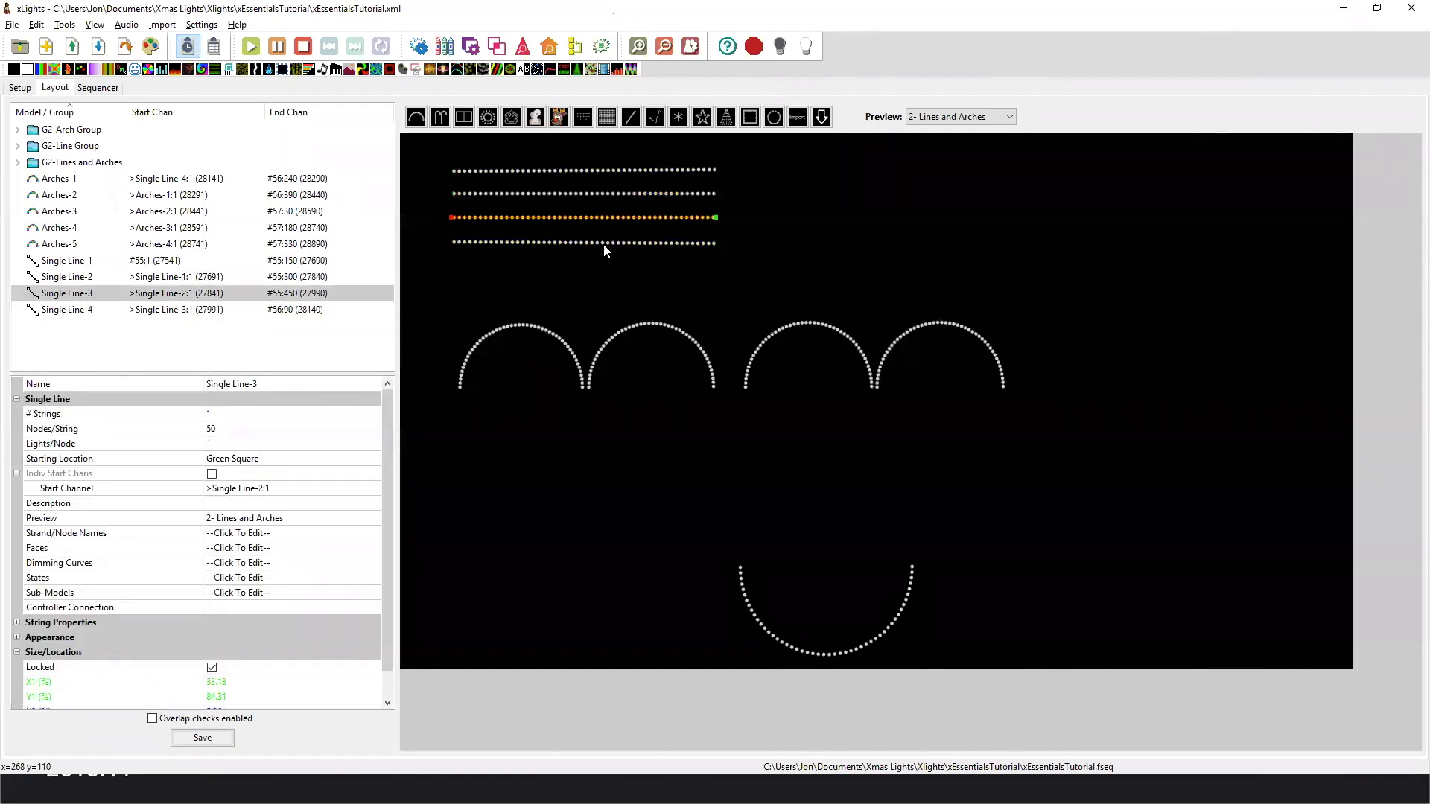
{"action": "left_click", "coordinate": [604, 244]}
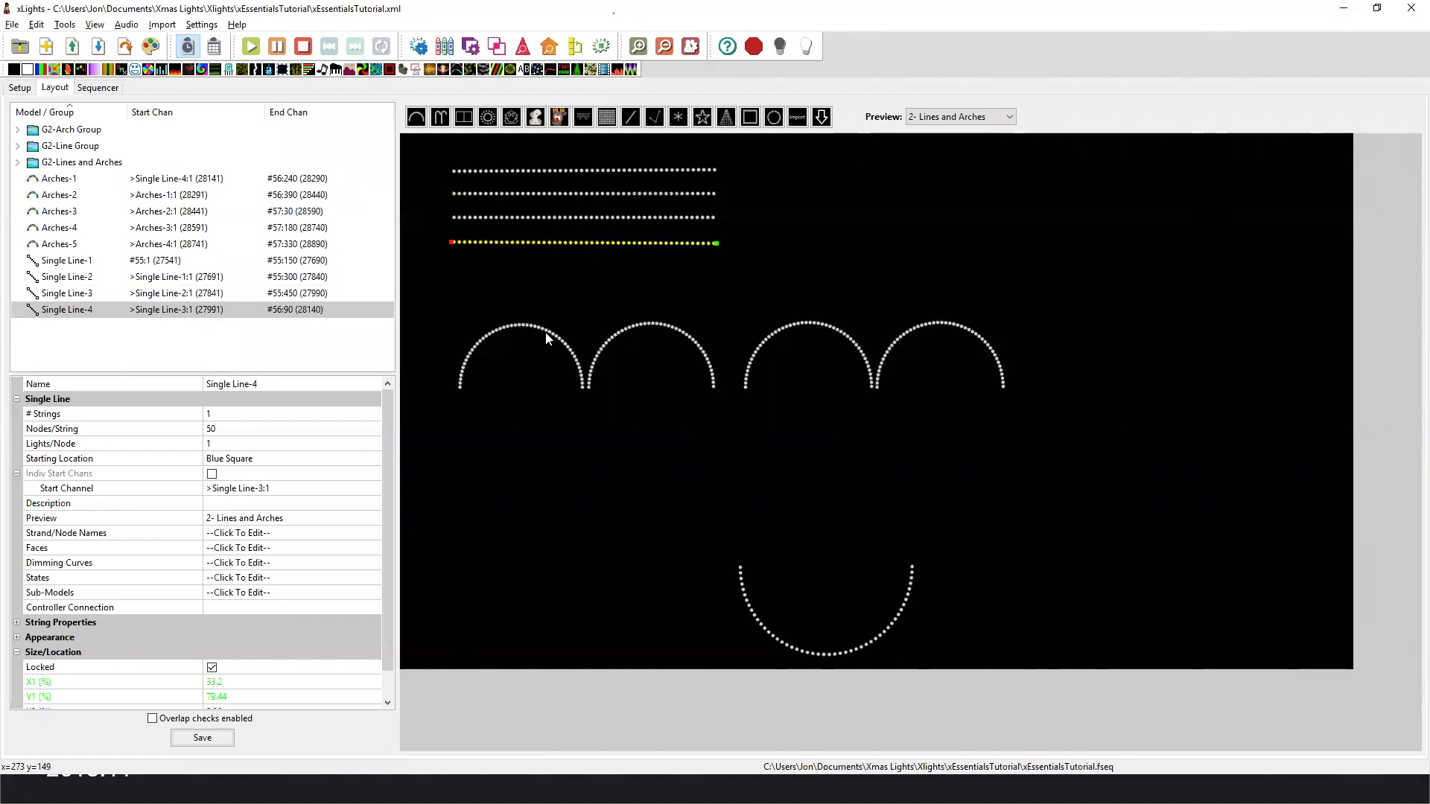
Select Arches-1, Arches-2, Arches-4 and Arches-3 to examine which end each arch starts from and its Starting Location.
{"action": "left_click", "coordinate": [497, 388]}
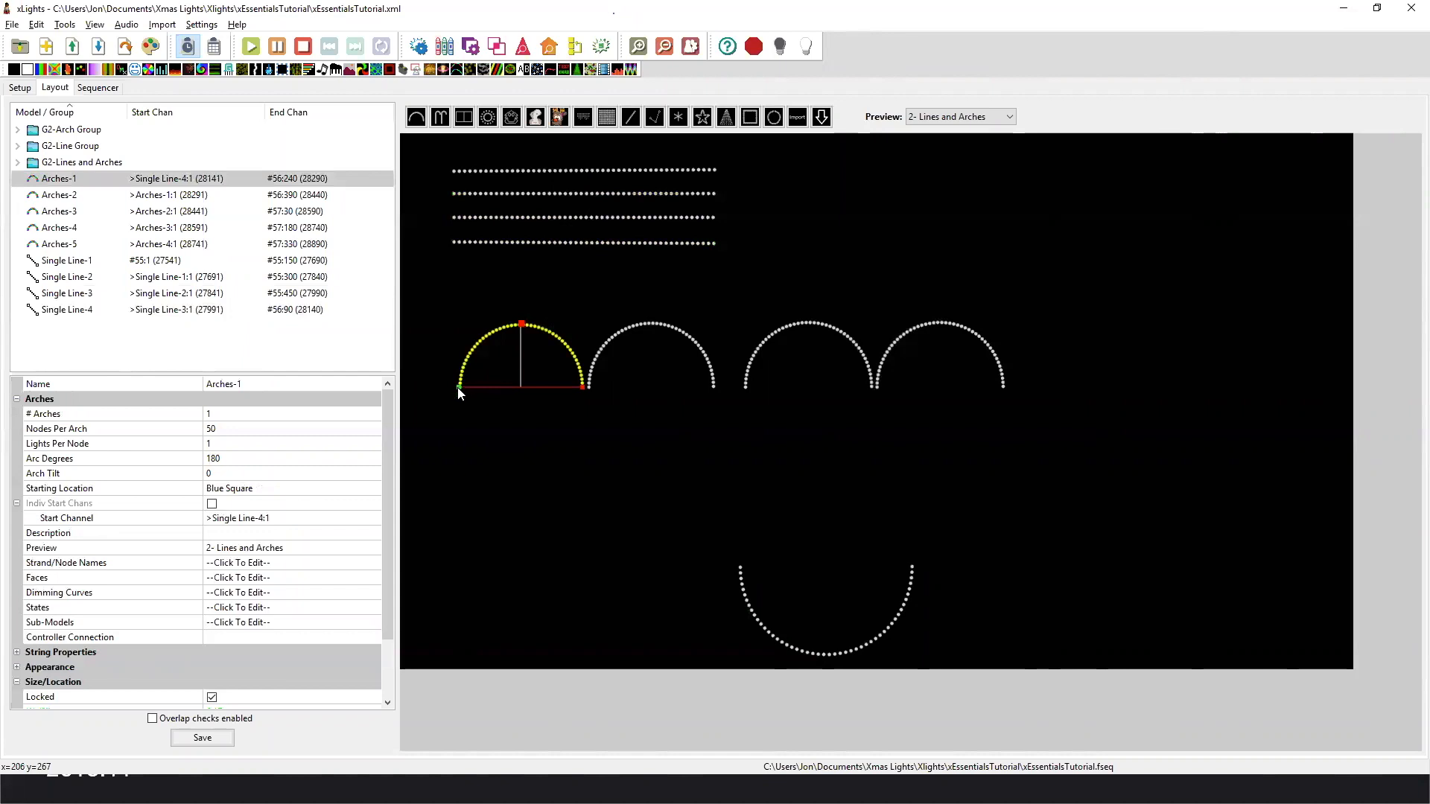
{"action": "left_click", "coordinate": [590, 381]}
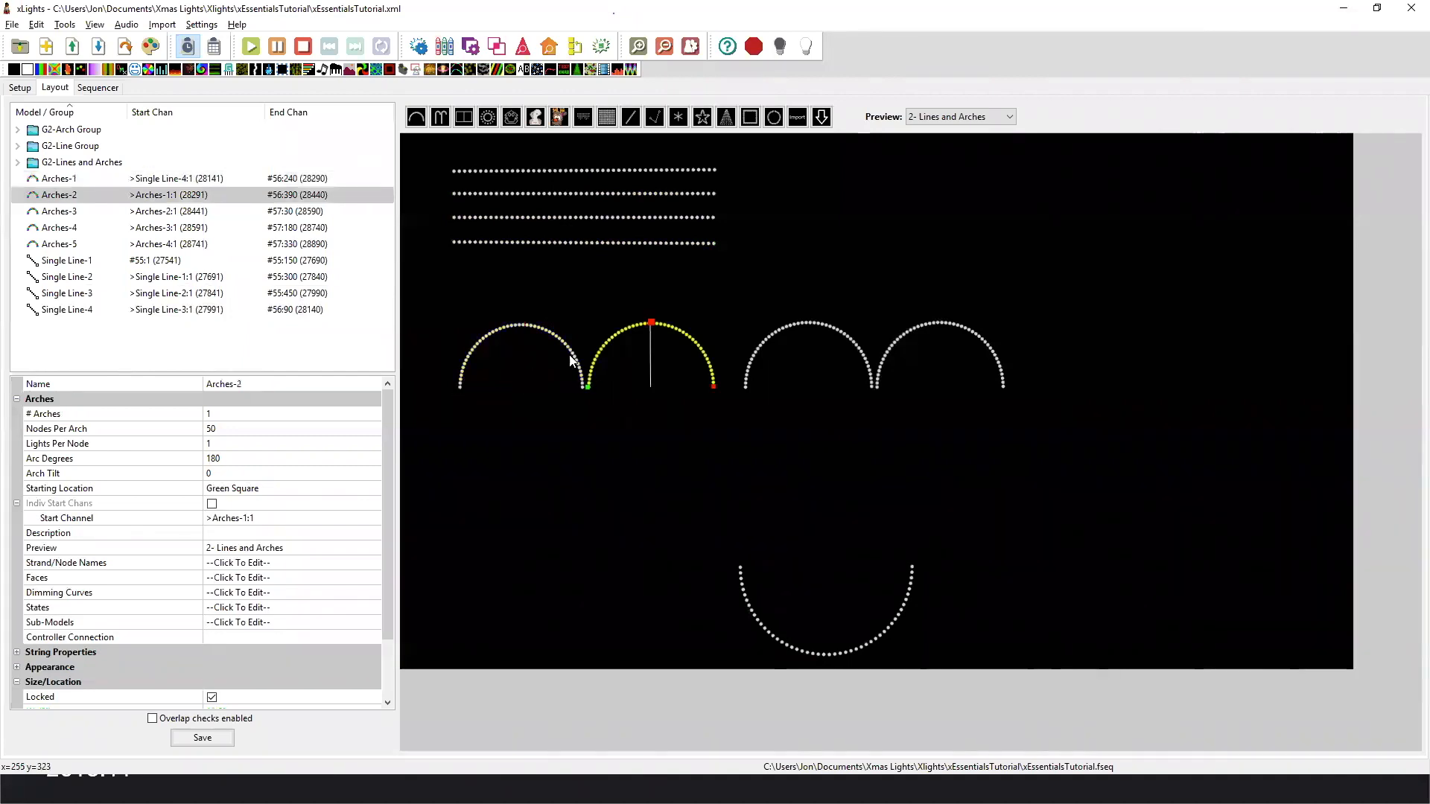
{"action": "left_click", "coordinate": [566, 359]}
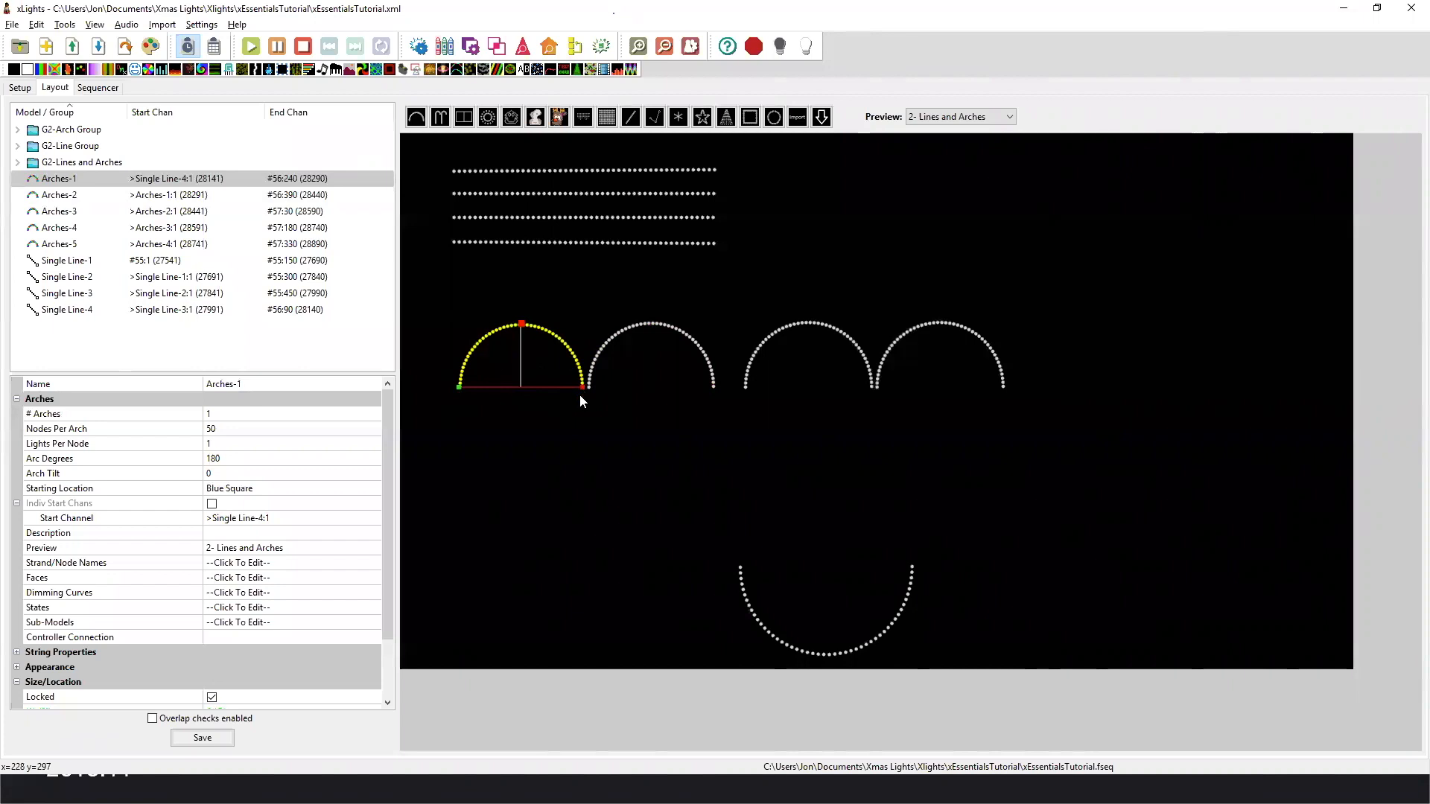
{"action": "left_click", "coordinate": [593, 362]}
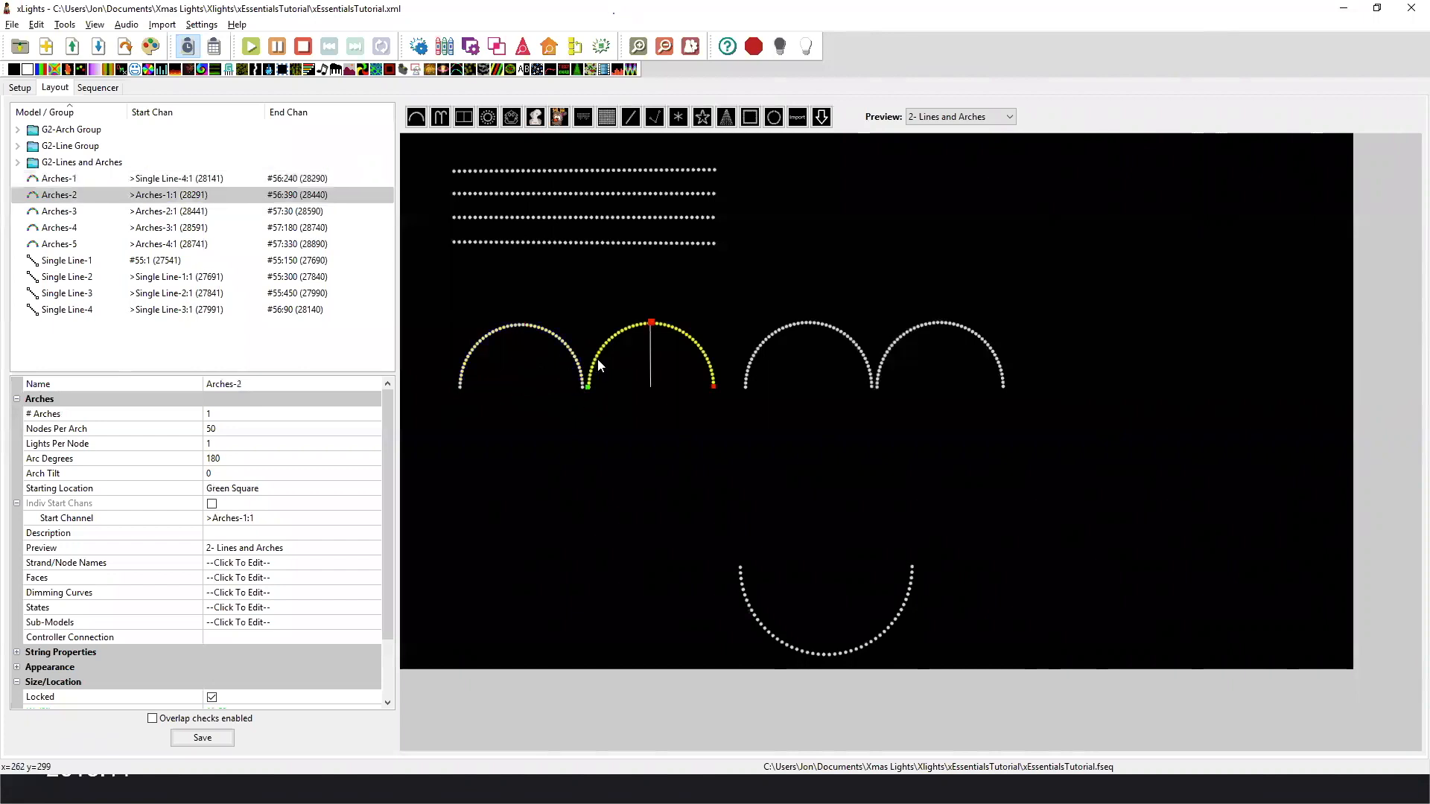
{"action": "left_click", "coordinate": [772, 341]}
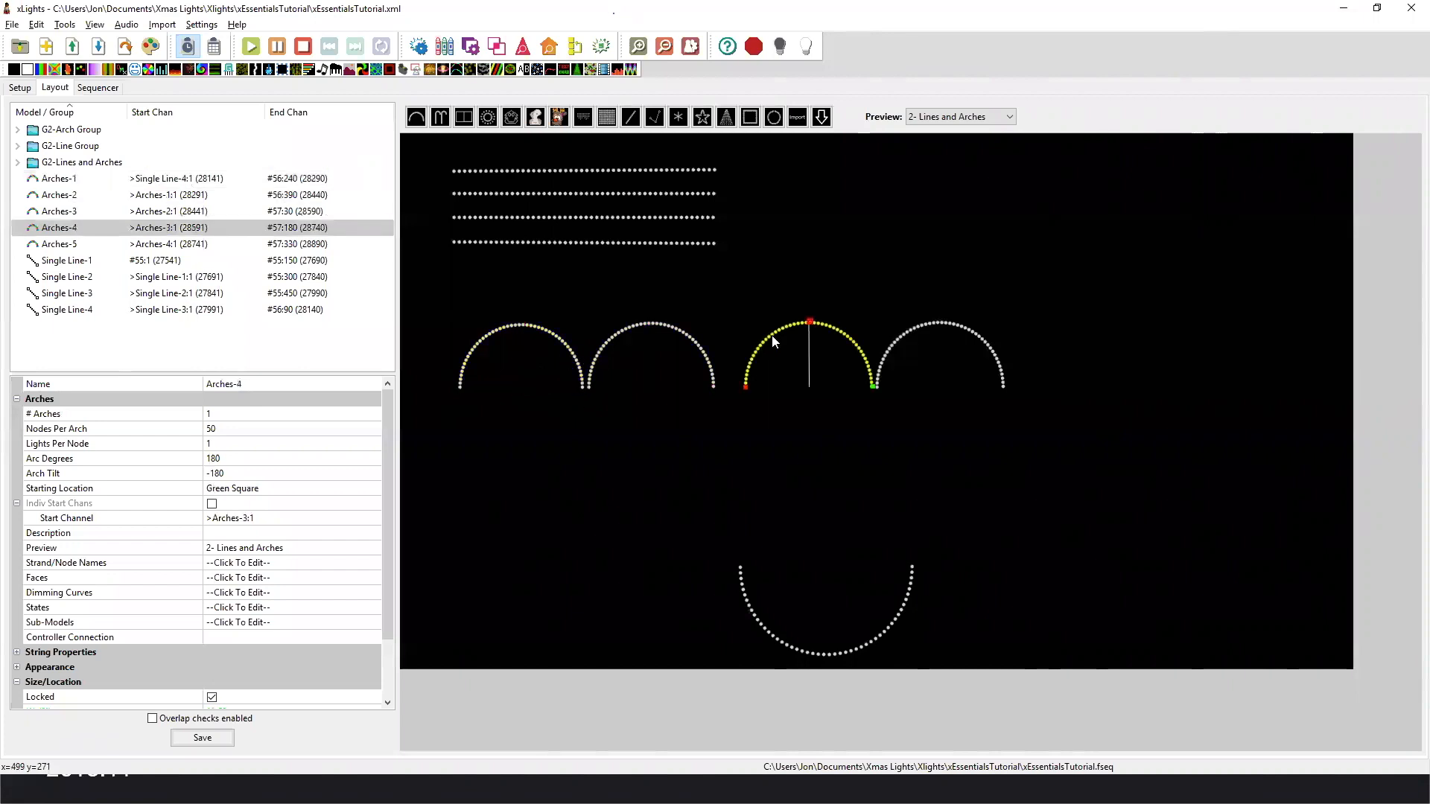
{"action": "left_click", "coordinate": [749, 610]}
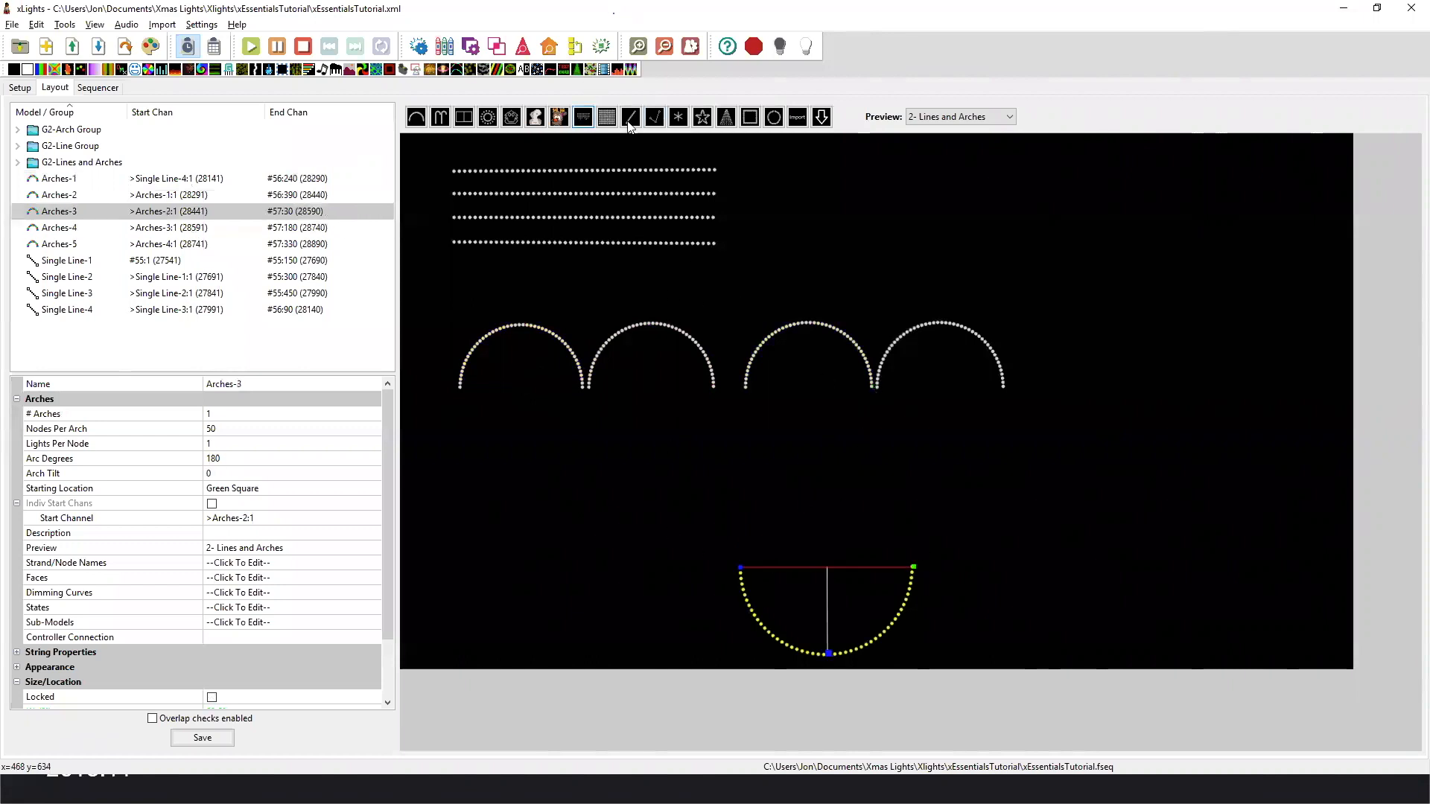
Draw a trial arch from right to left below Arches-1, and delete it.
{"action": "left_click_drag", "start_coordinate": [552, 503], "coordinate": [450, 504]}
{"action": "left_click_drag", "start_coordinate": [502, 549], "coordinate": [500, 447]}
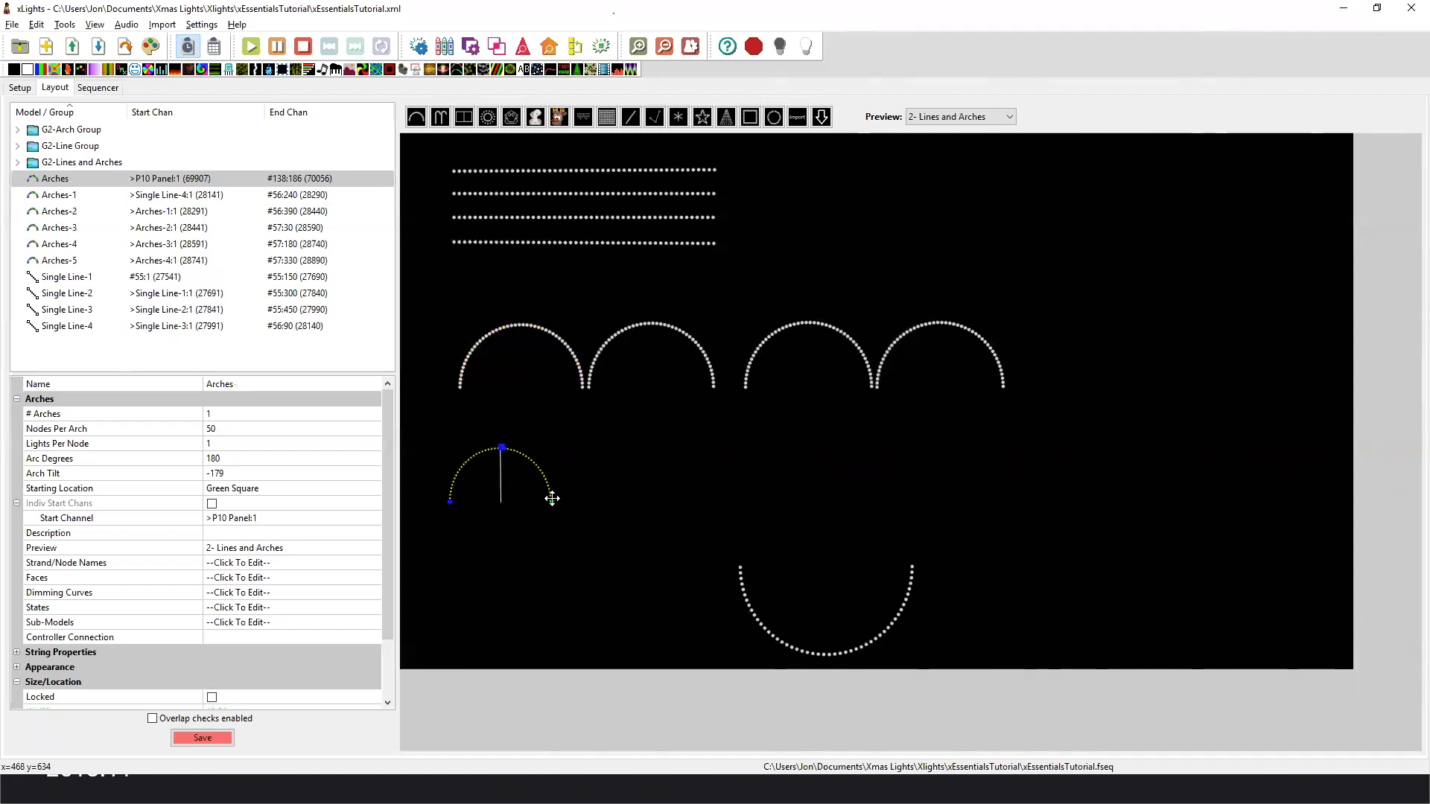
{"action": "key", "text": "Delete"}
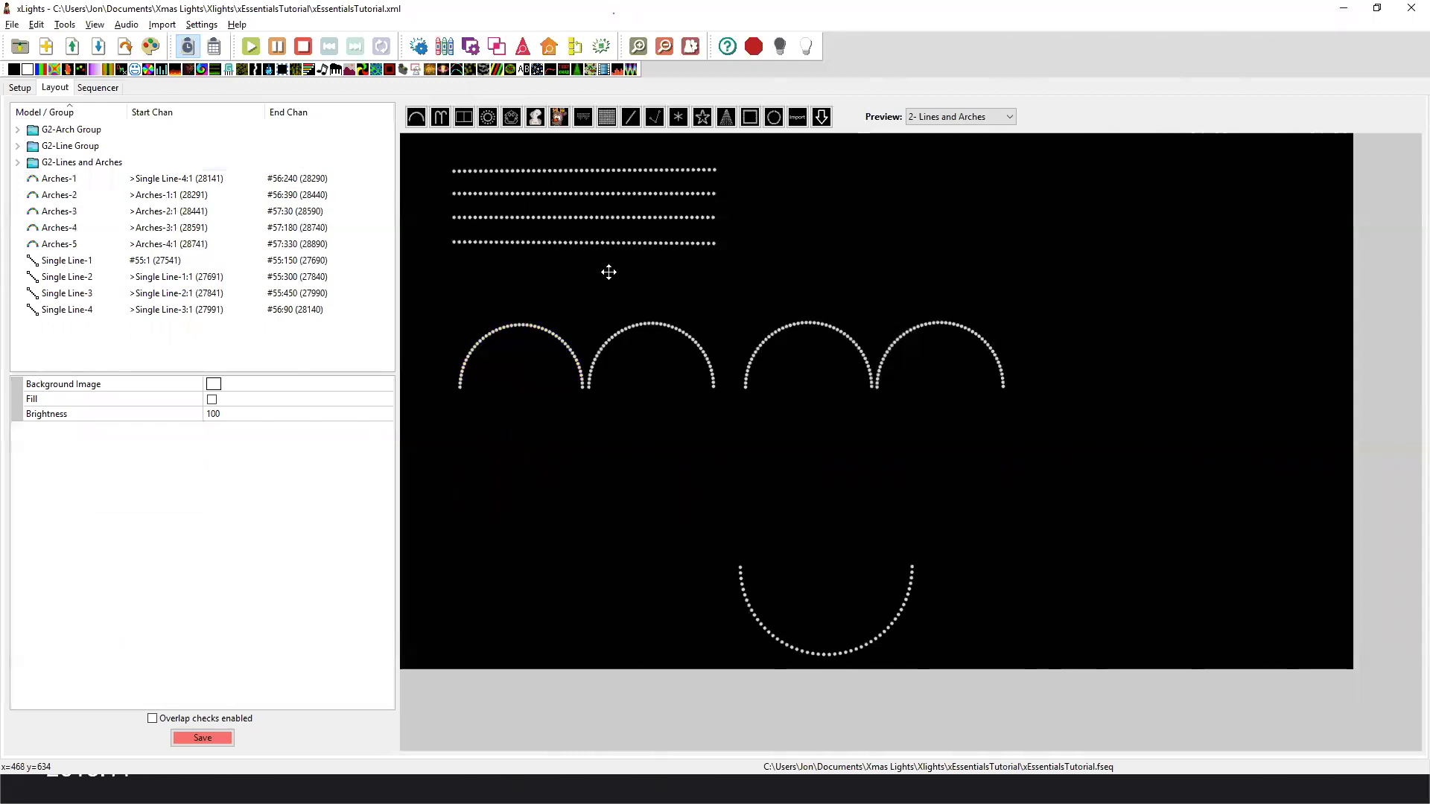
Review the start ends of Single Line-2, Arches-4 and Arches-5, and save the layout.
{"action": "left_click", "coordinate": [240, 281]}
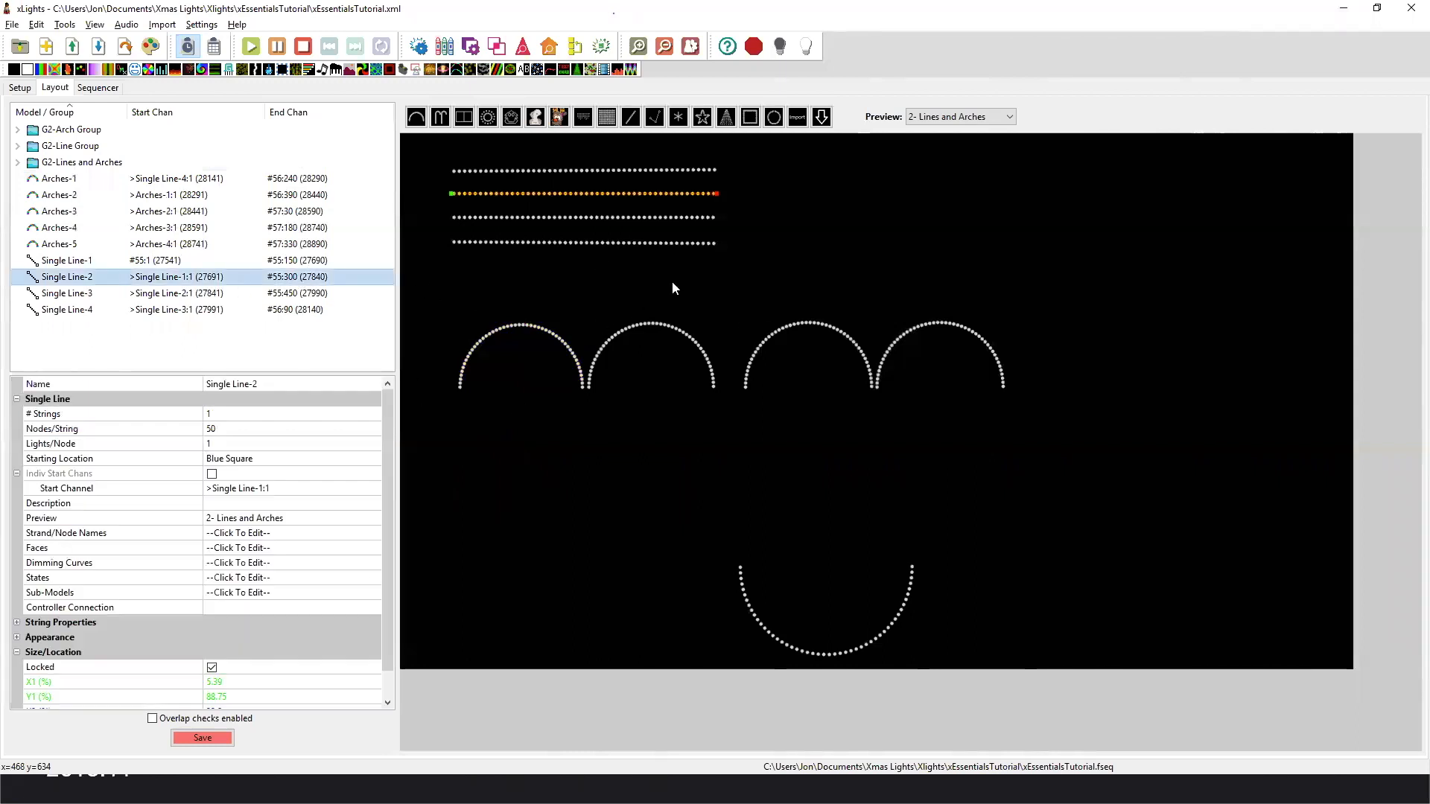
{"action": "left_click", "coordinate": [830, 326]}
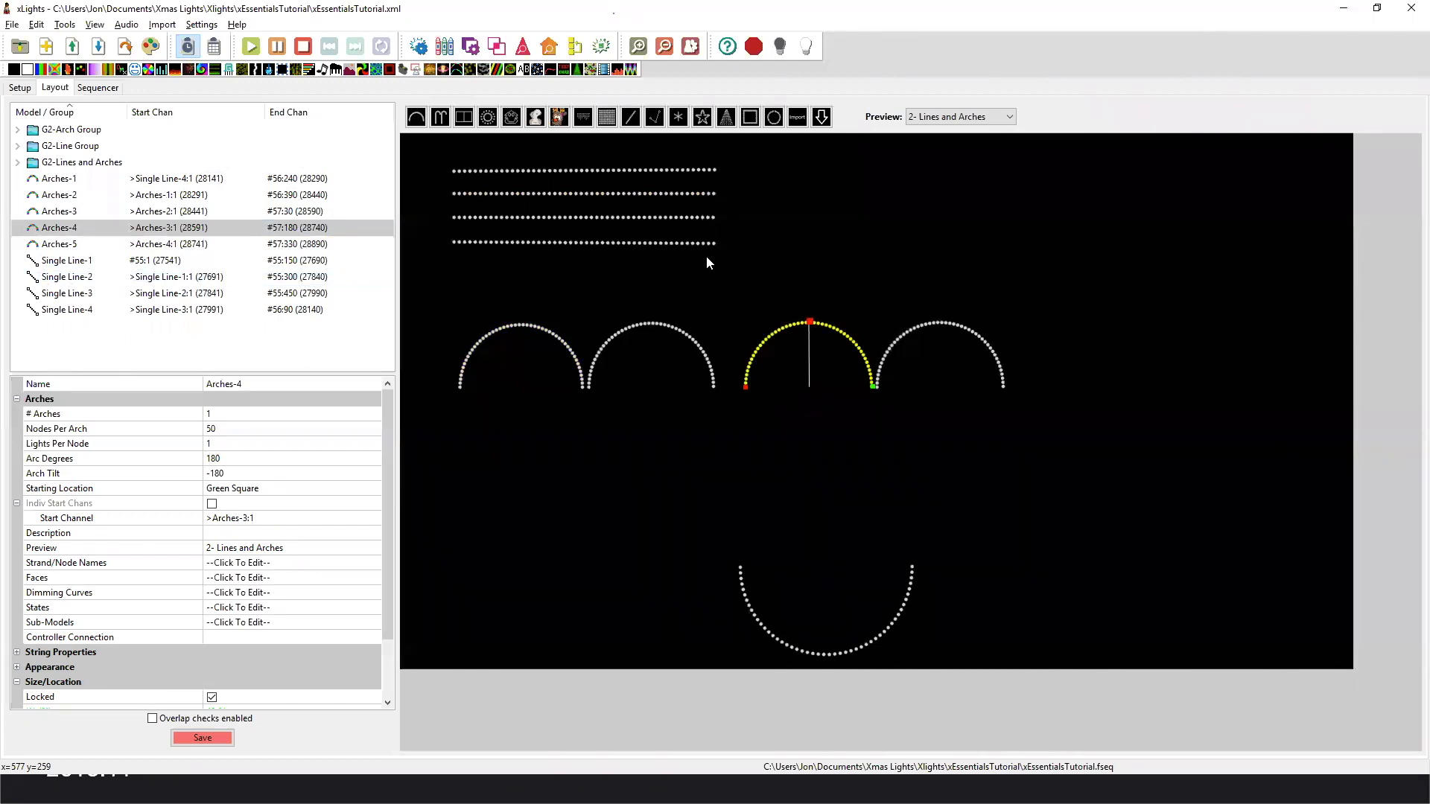
{"action": "left_click", "coordinate": [893, 352]}
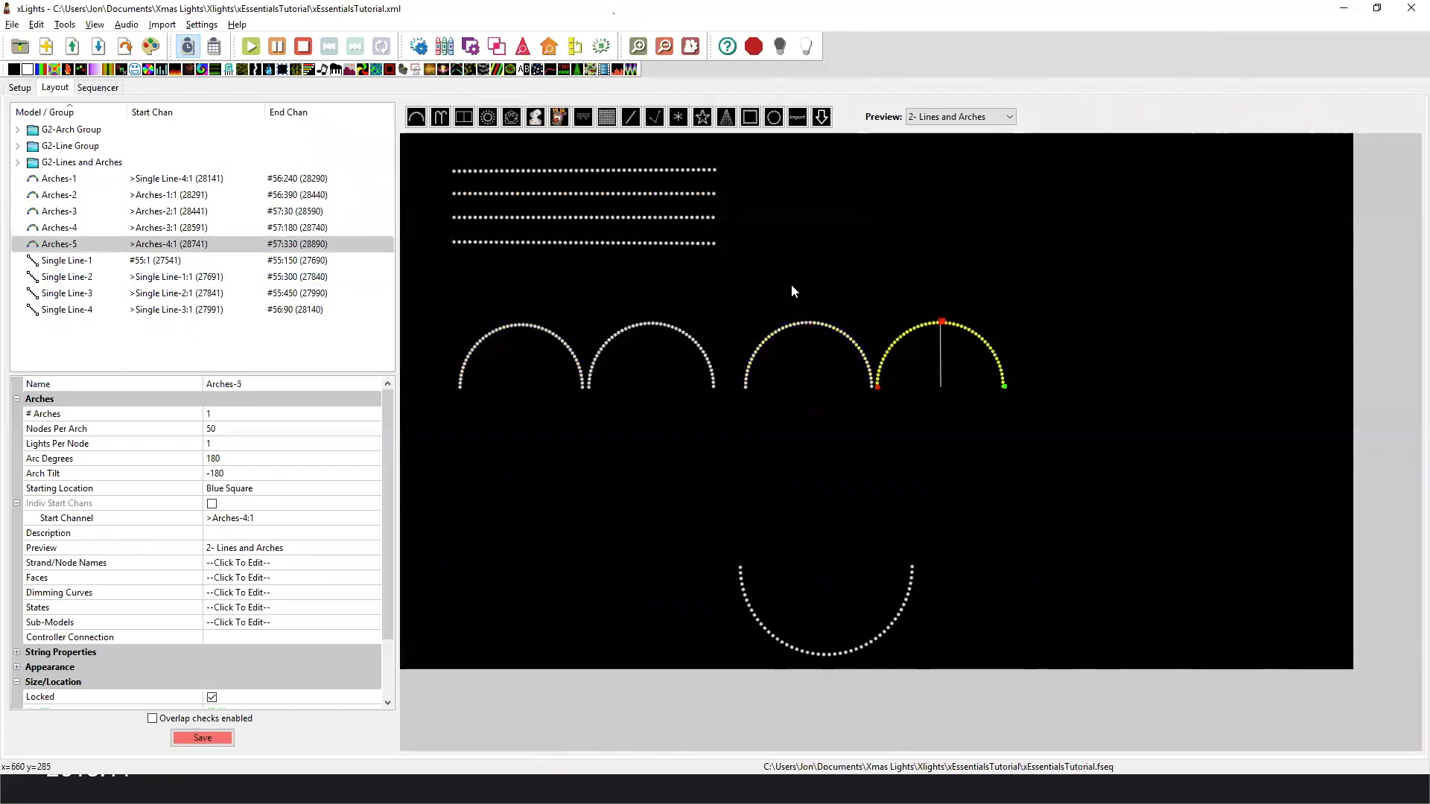
{"action": "left_click", "coordinate": [220, 736]}
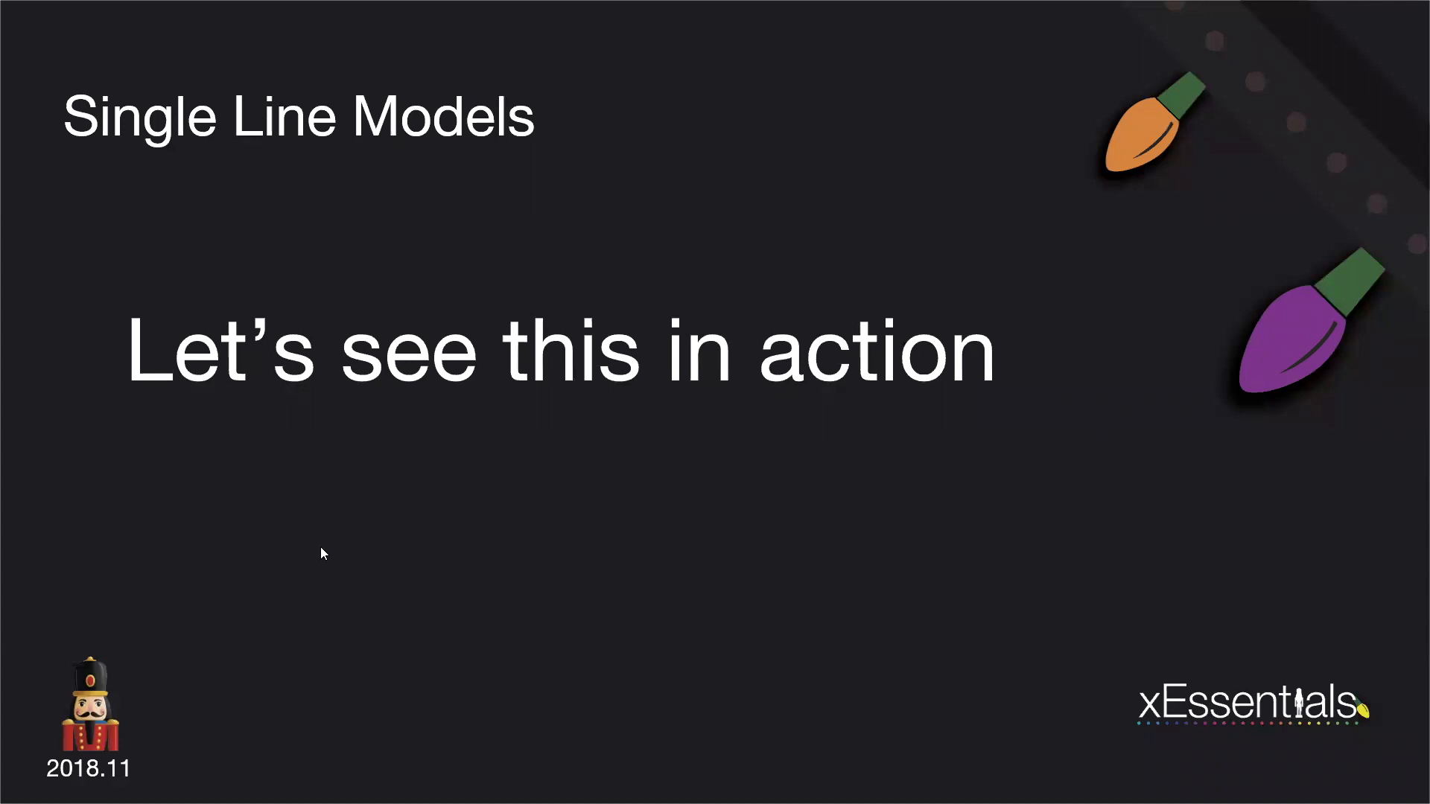
Leave the slideshow, launch xLights and open the xEssentialsTutorial.xml sequence, declining the newer autosaved file.
{"action": "key", "text": "Escape"}
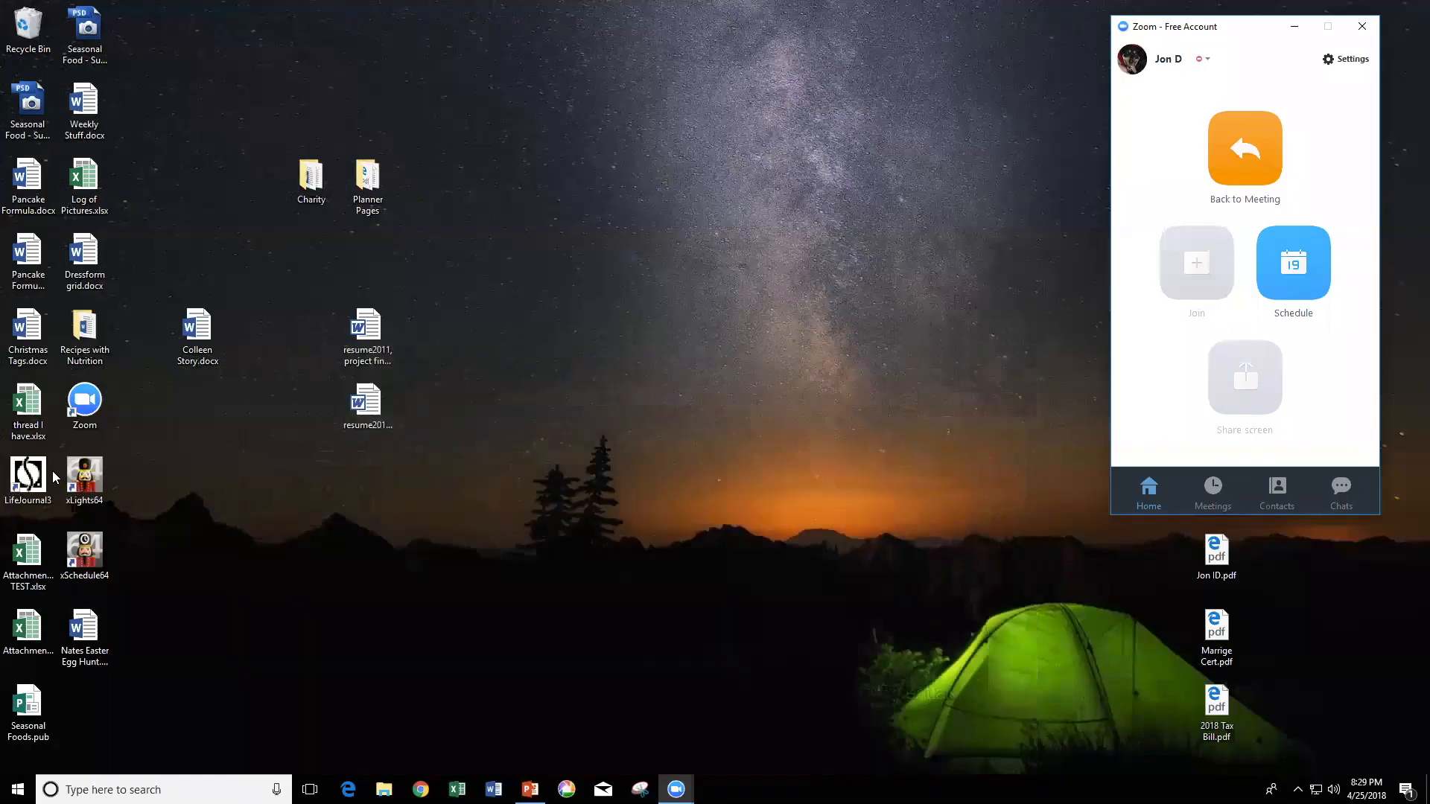
{"action": "double_click", "coordinate": [83, 486]}
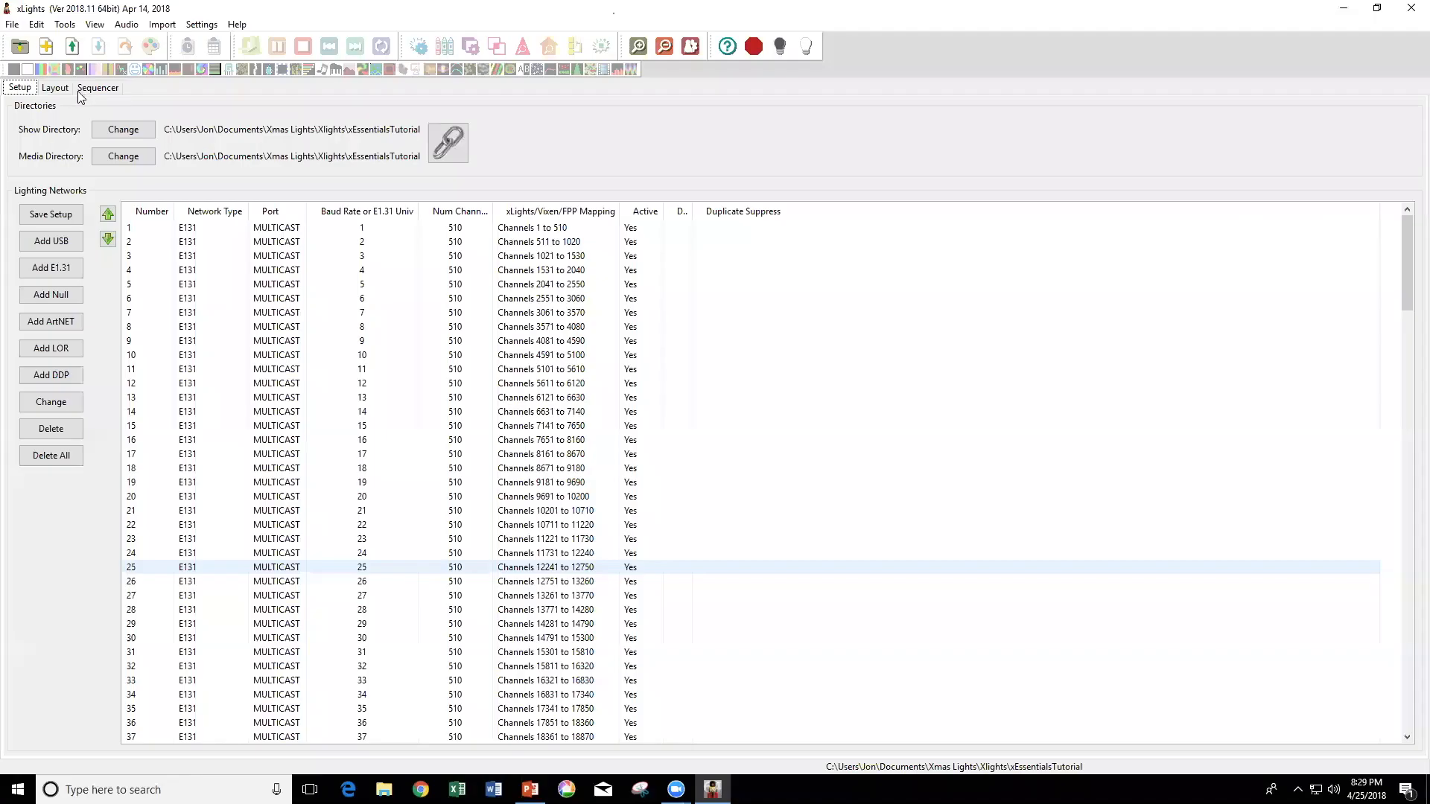
{"action": "left_click", "coordinate": [67, 89]}
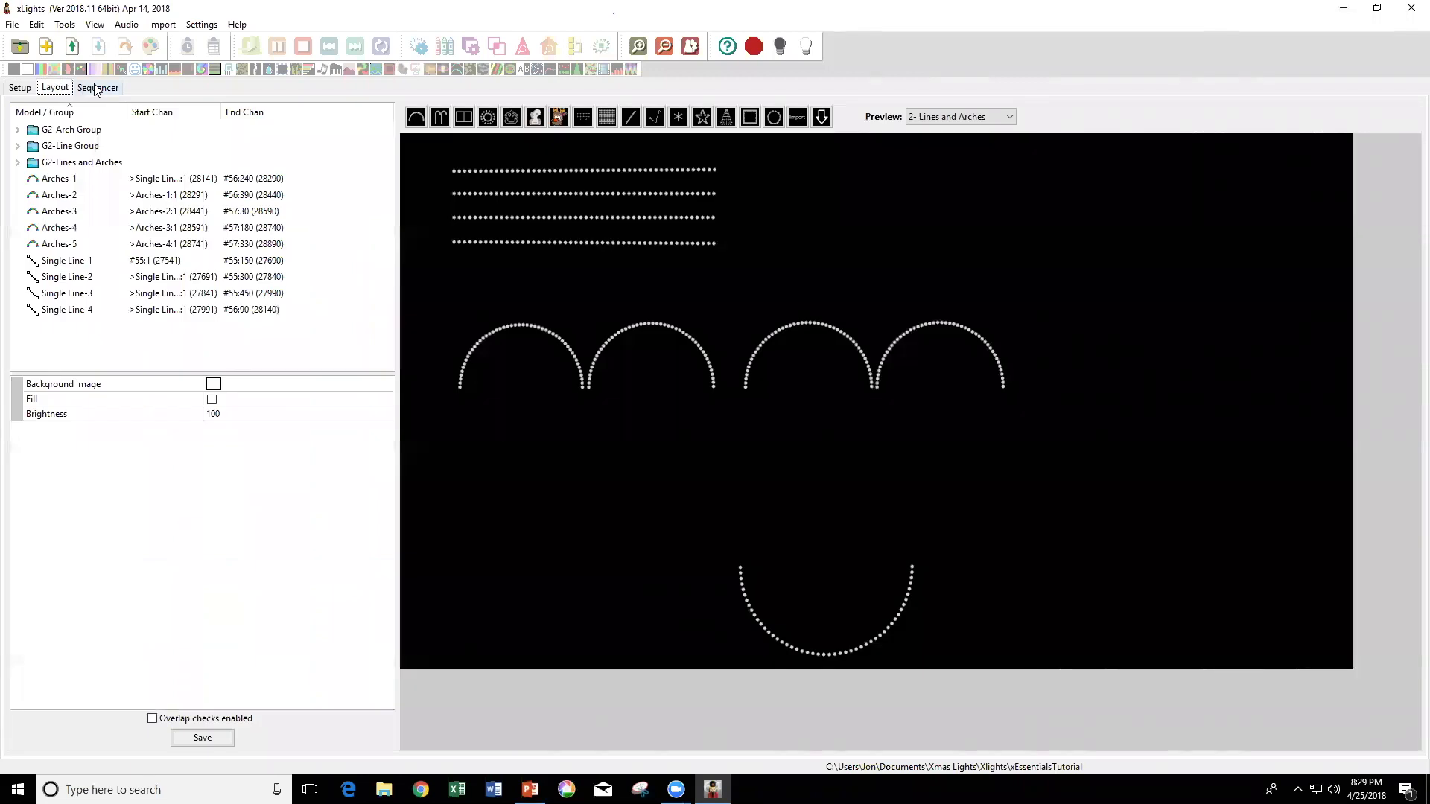
{"action": "left_click", "coordinate": [97, 90]}
{"action": "left_click", "coordinate": [73, 50]}
{"action": "double_click", "coordinate": [197, 167]}
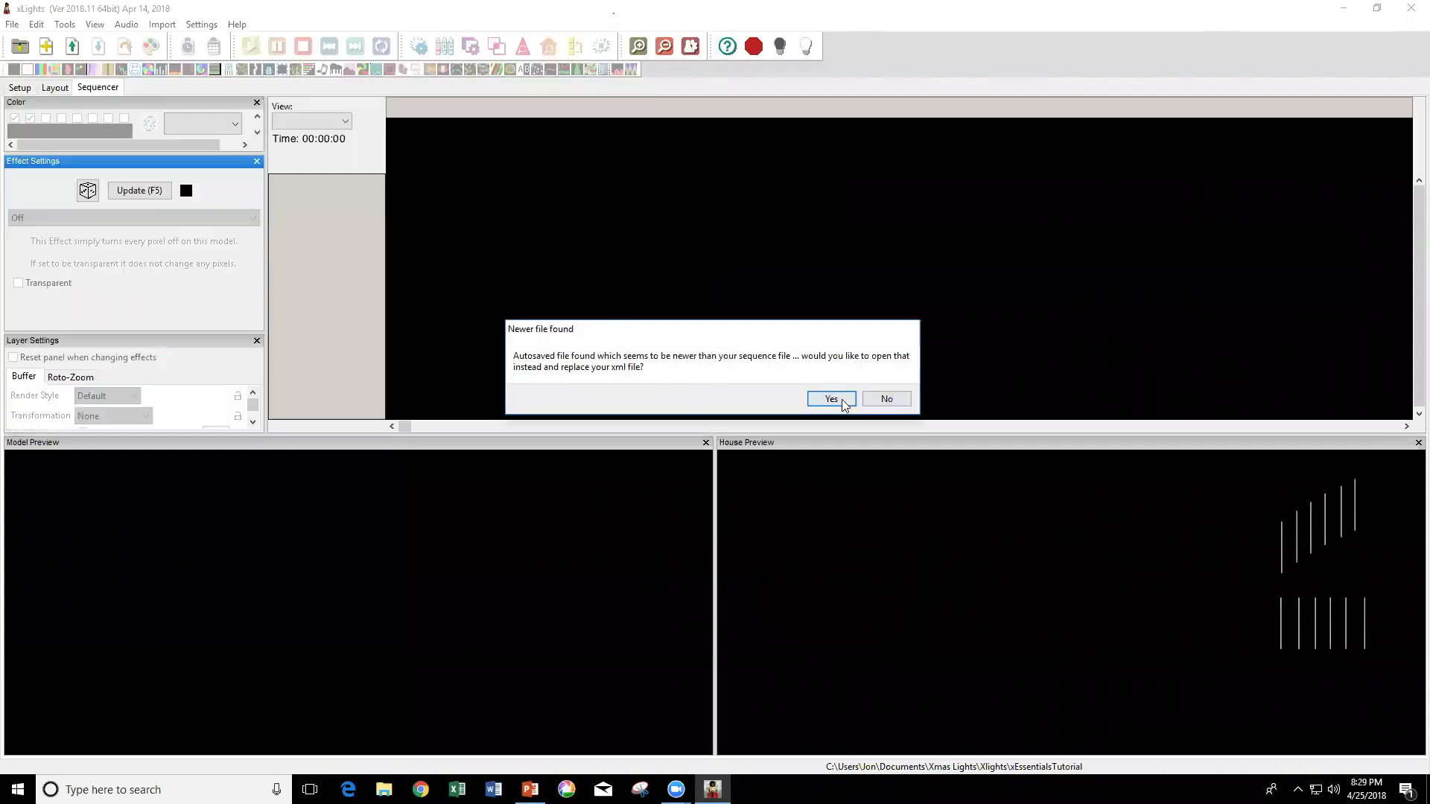
{"action": "left_click", "coordinate": [885, 399]}
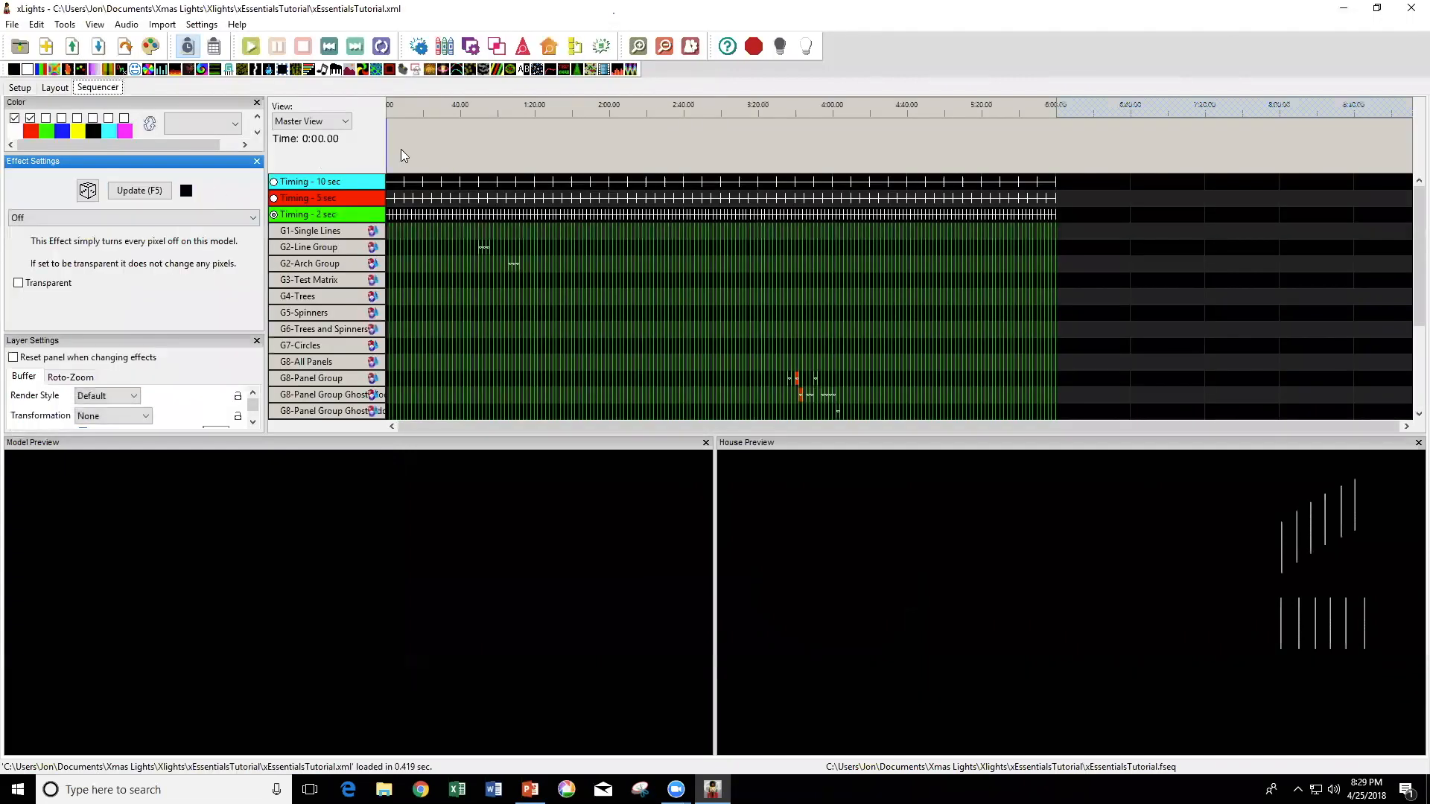
Expand G2-Line Group in the sequence timeline to show the effects on Single Line-1 through Single Line-4.
{"action": "left_click", "coordinate": [684, 104]}
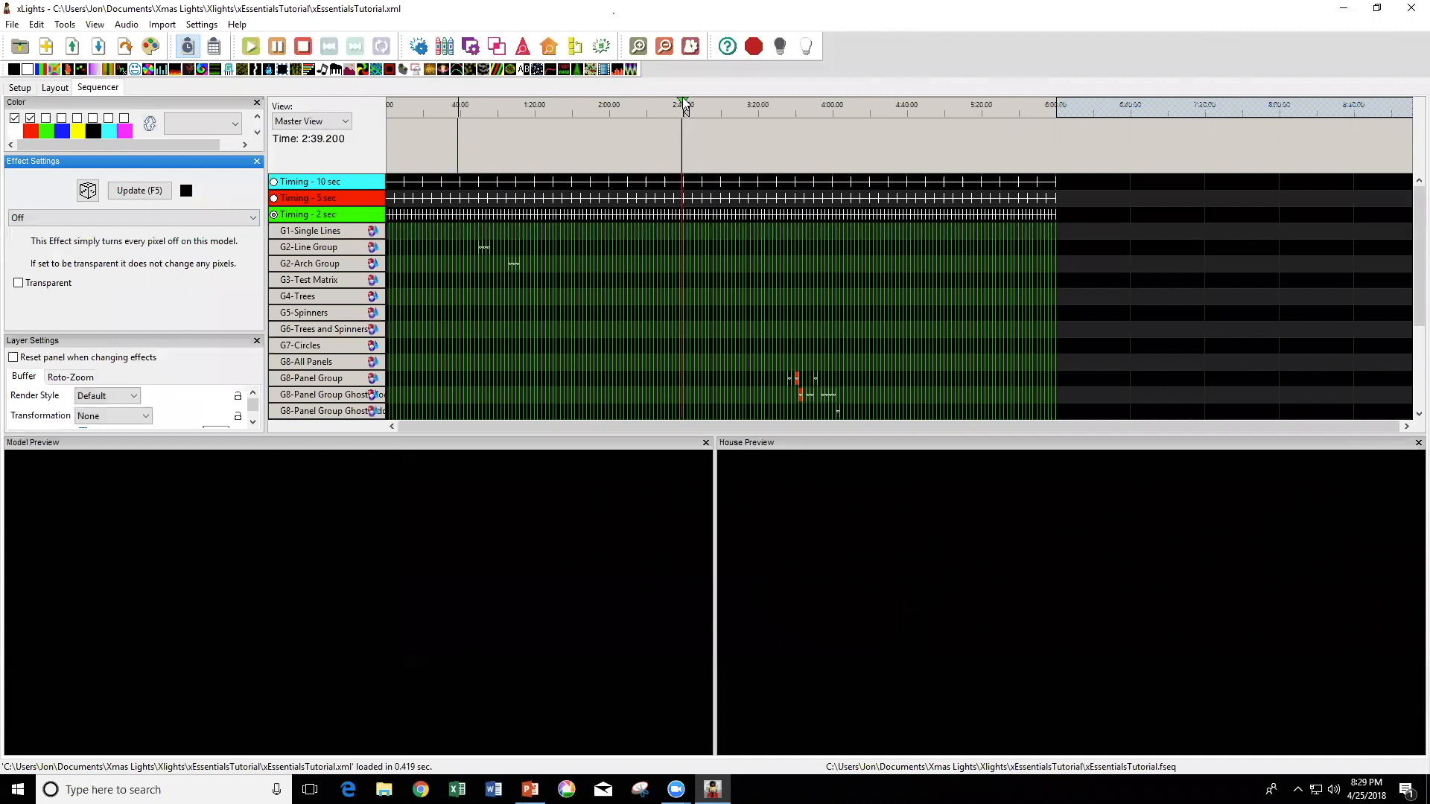
{"action": "left_click", "coordinate": [635, 43]}
{"action": "left_click_drag", "start_coordinate": [816, 427], "coordinate": [436, 438]}
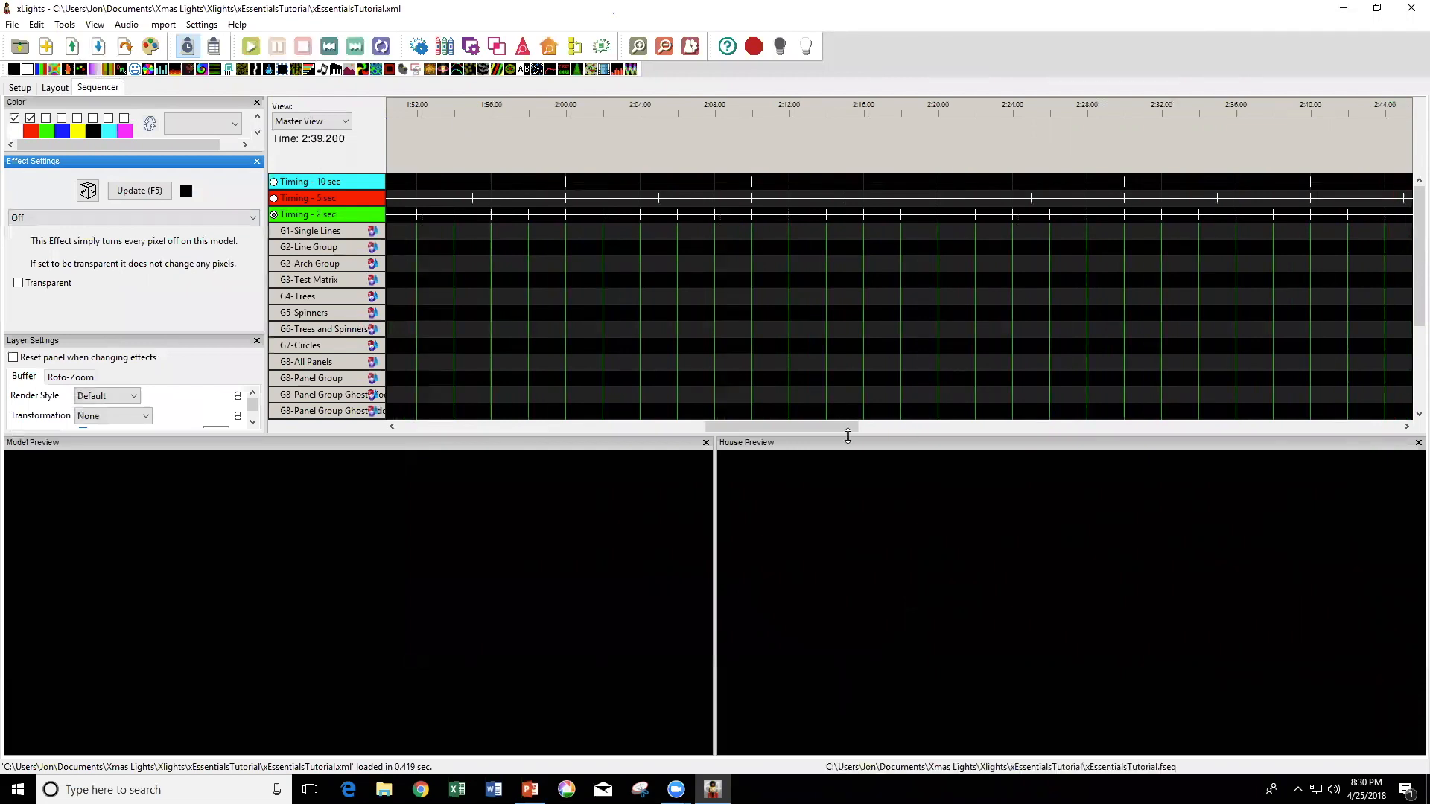
{"action": "left_click_drag", "start_coordinate": [787, 429], "coordinate": [514, 430]}
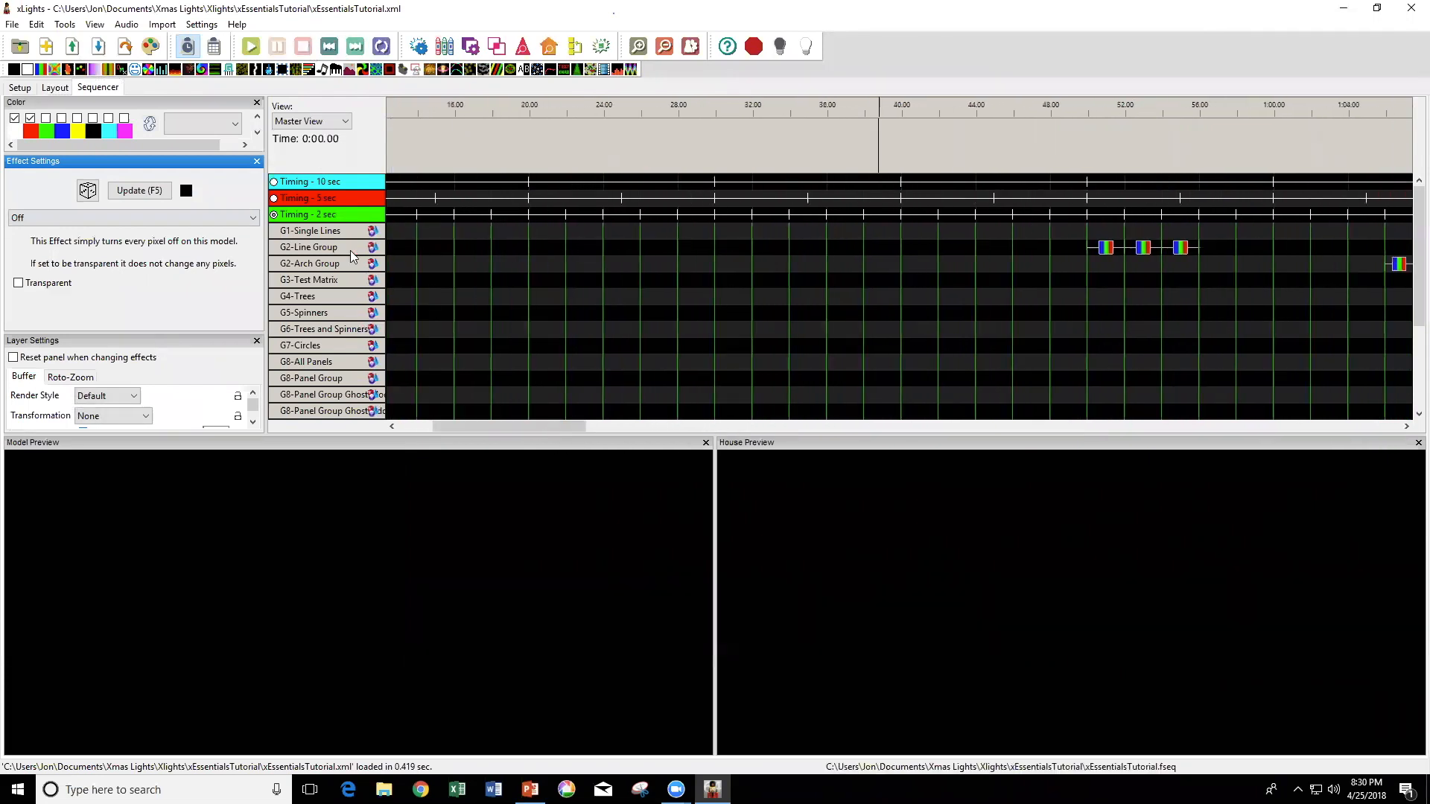
{"action": "left_click", "coordinate": [325, 255]}
{"action": "double_click", "coordinate": [325, 256]}
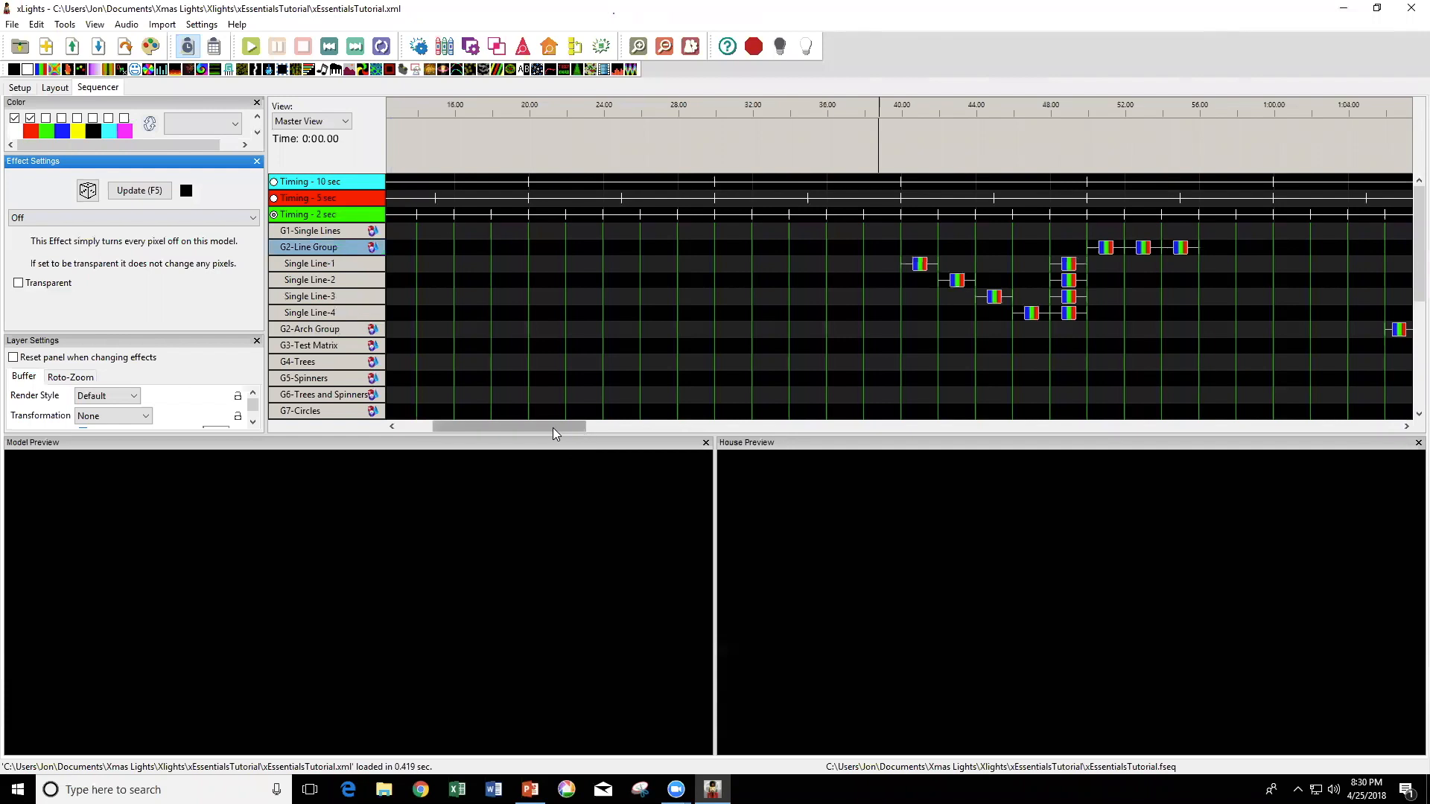
{"action": "left_click_drag", "start_coordinate": [553, 431], "coordinate": [605, 431]}
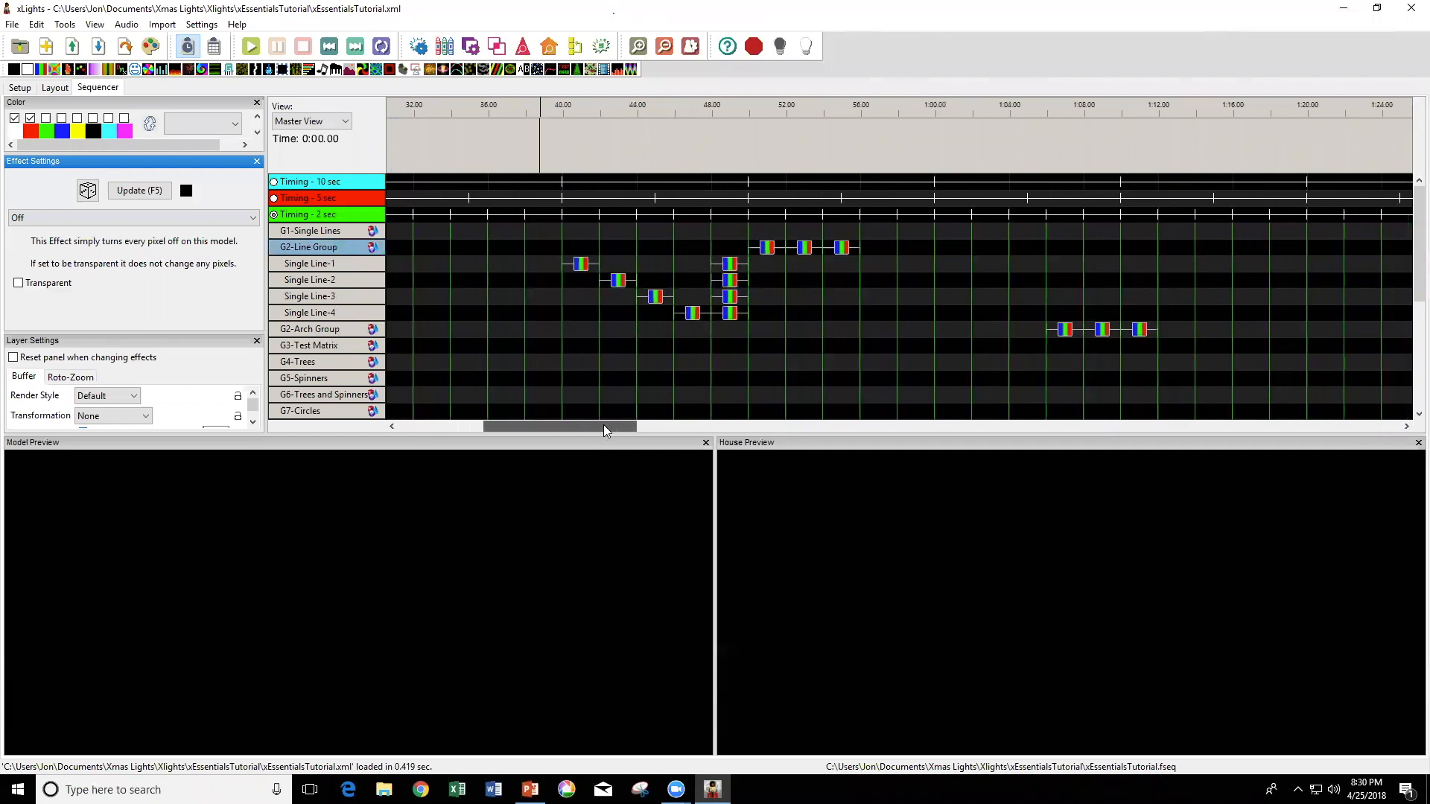
Switch the House Preview in the sequencer to the 2- Lines and Arches preview.
{"action": "left_click", "coordinate": [54, 88]}
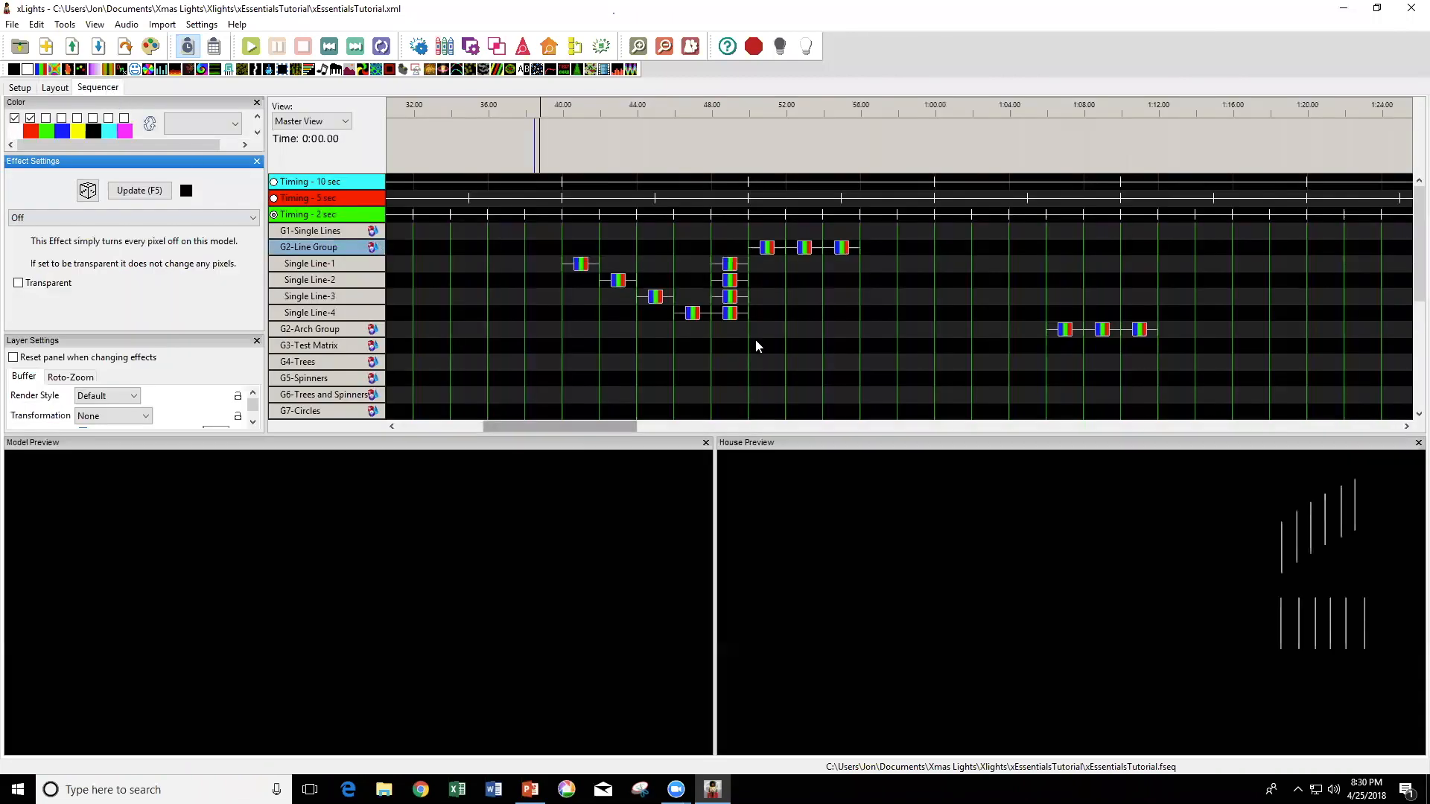
{"action": "left_click", "coordinate": [110, 88]}
{"action": "right_click", "coordinate": [887, 488]}
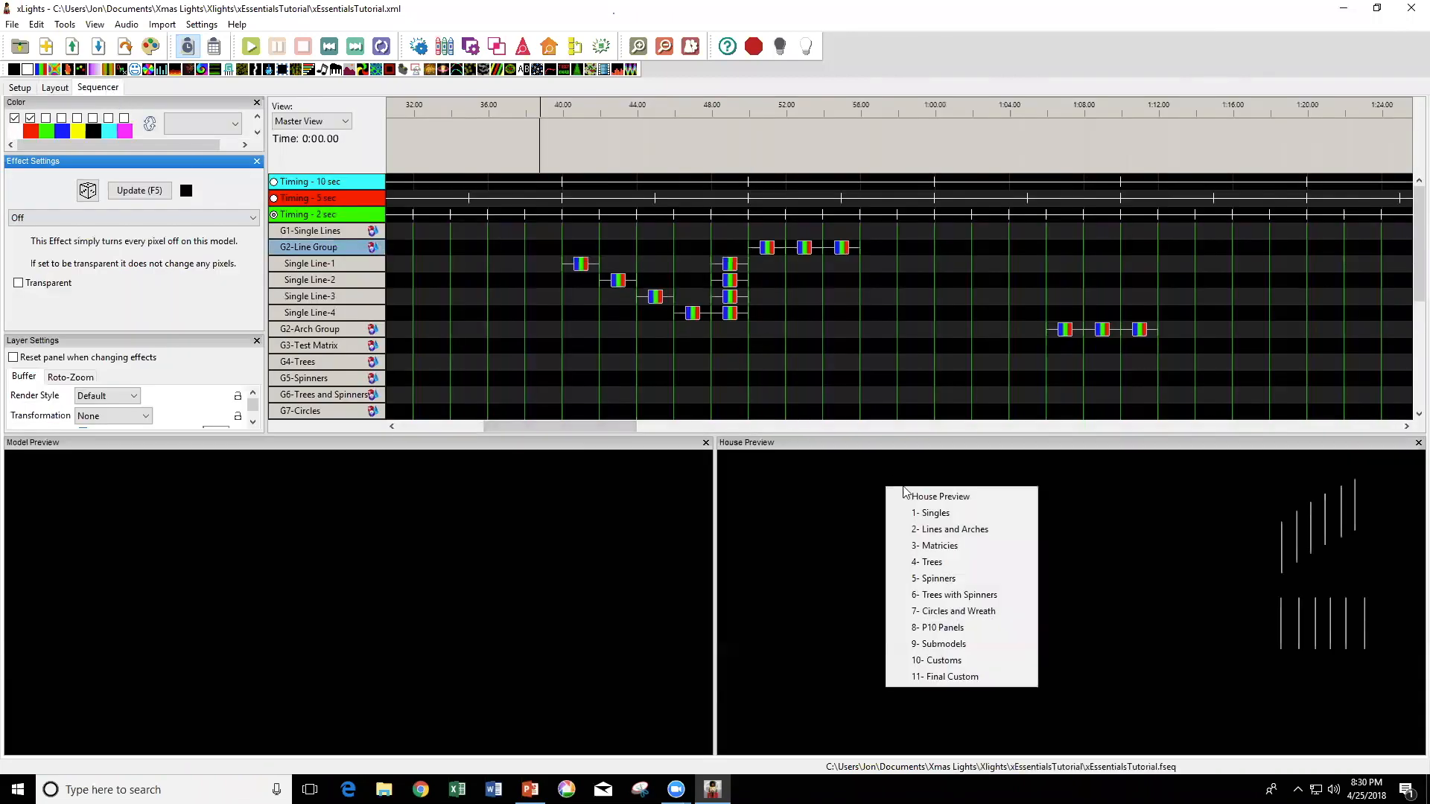
{"action": "right_click", "coordinate": [807, 518]}
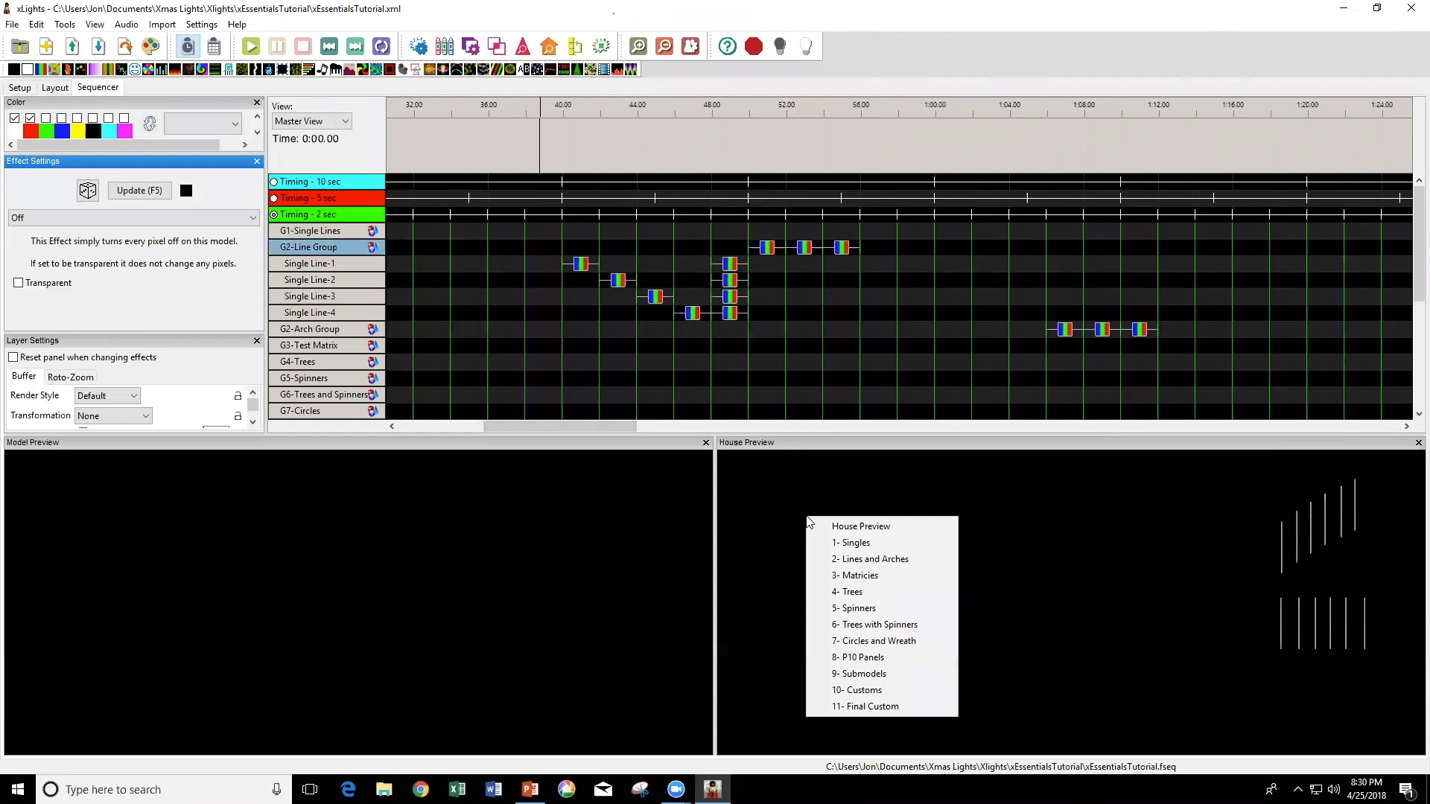
{"action": "left_click", "coordinate": [851, 565]}
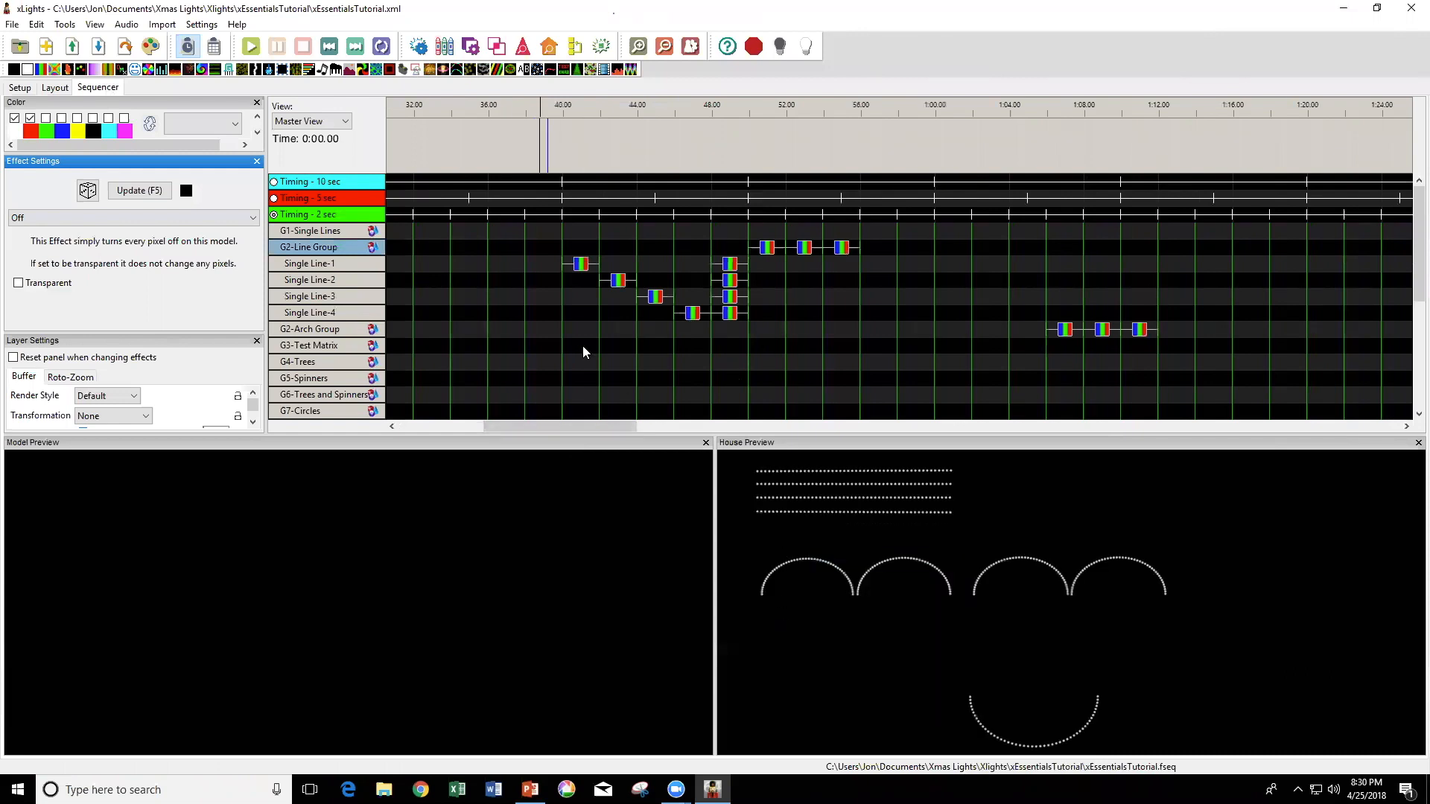
Play the separate Bars effects on Single Line-1 through Single Line-4 to compare the direction each line moves.
{"action": "left_click", "coordinate": [580, 265]}
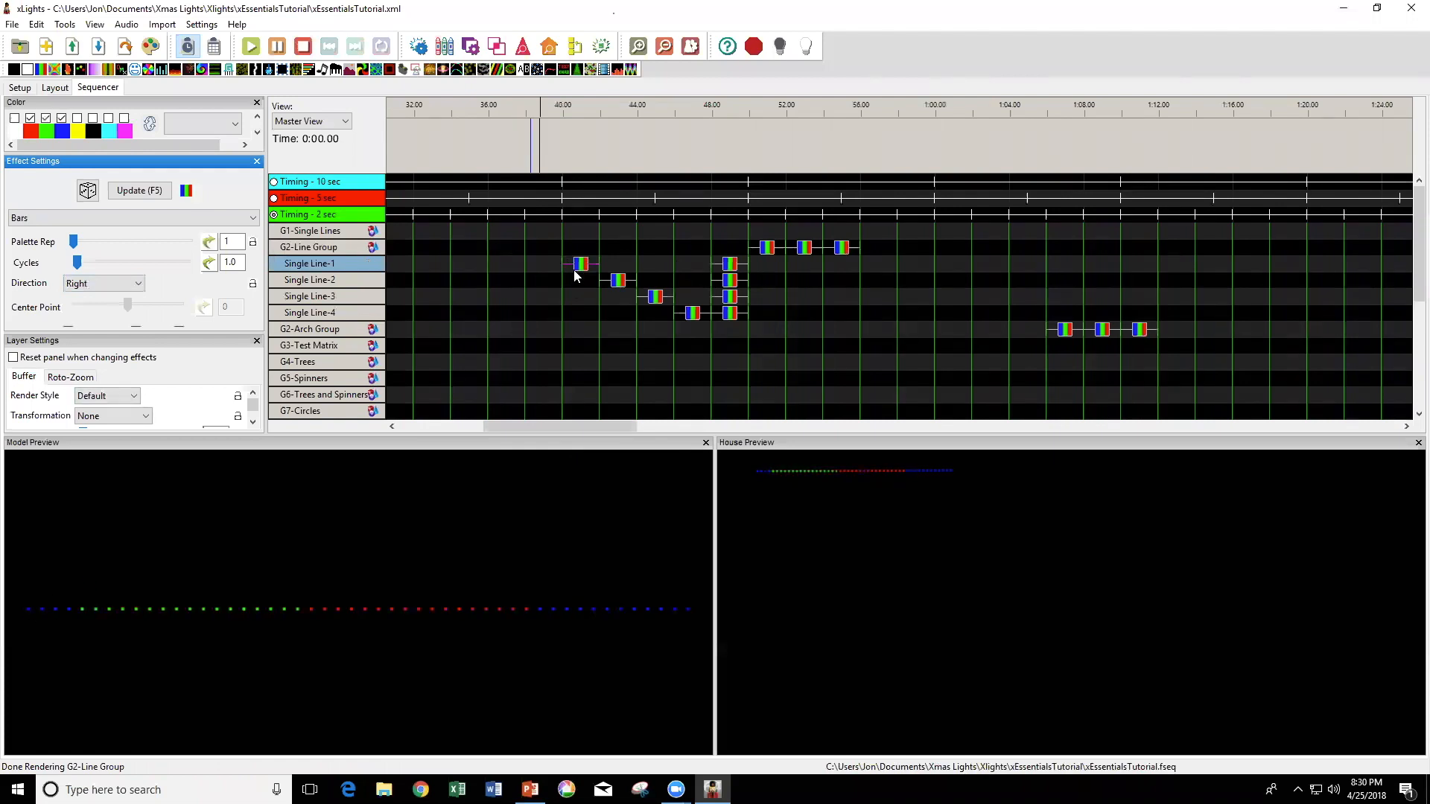
{"action": "left_click", "coordinate": [622, 287]}
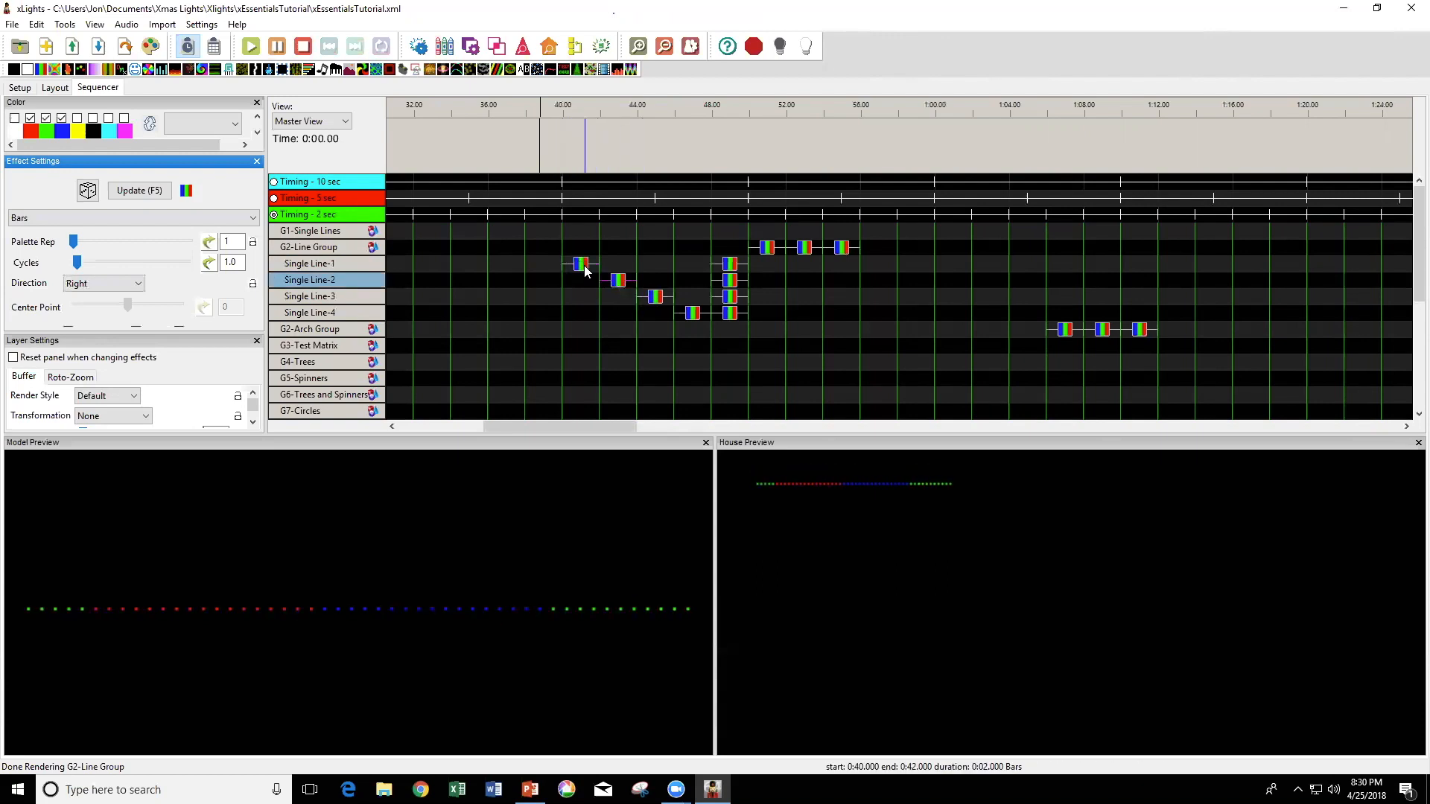
{"action": "left_click", "coordinate": [655, 301]}
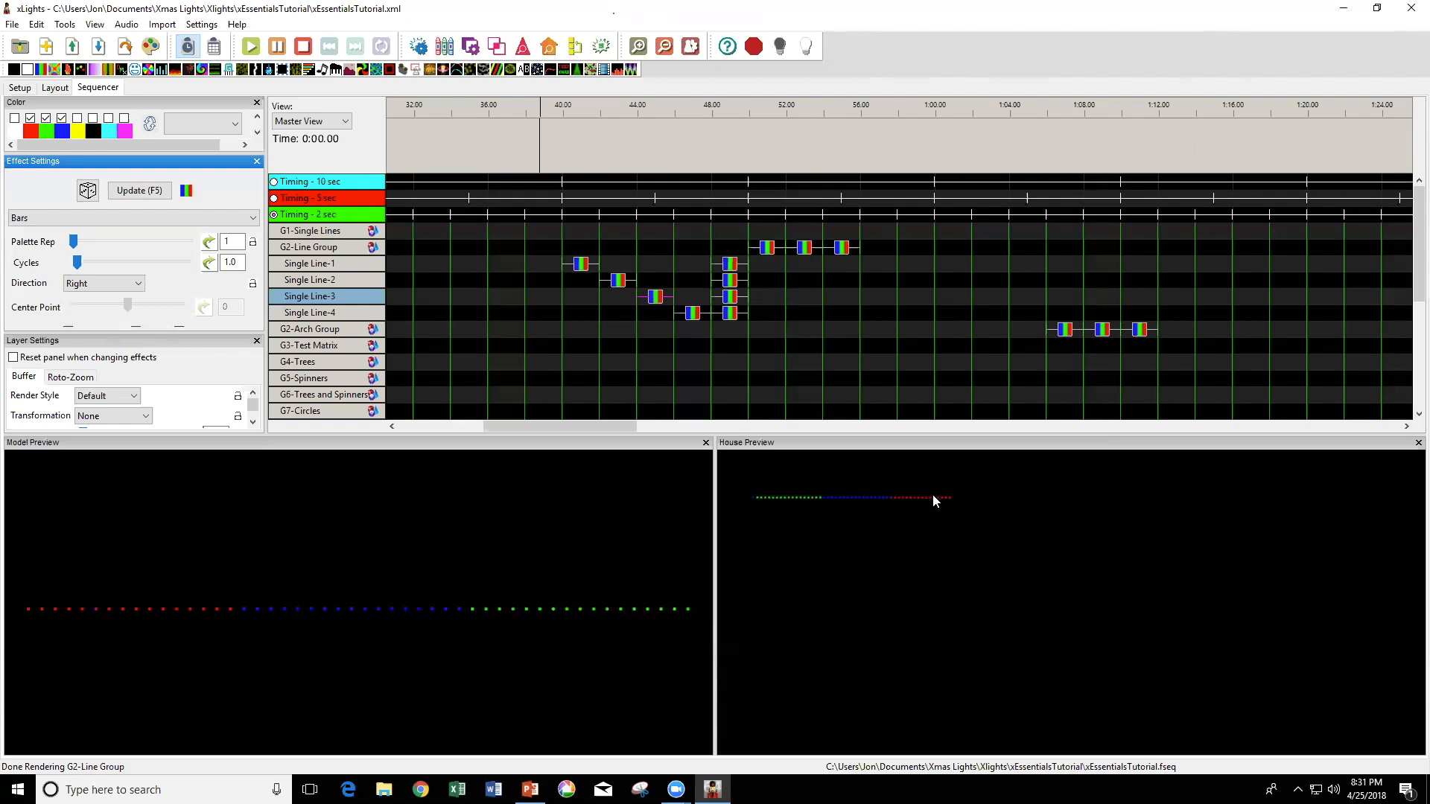
{"action": "left_click", "coordinate": [693, 315]}
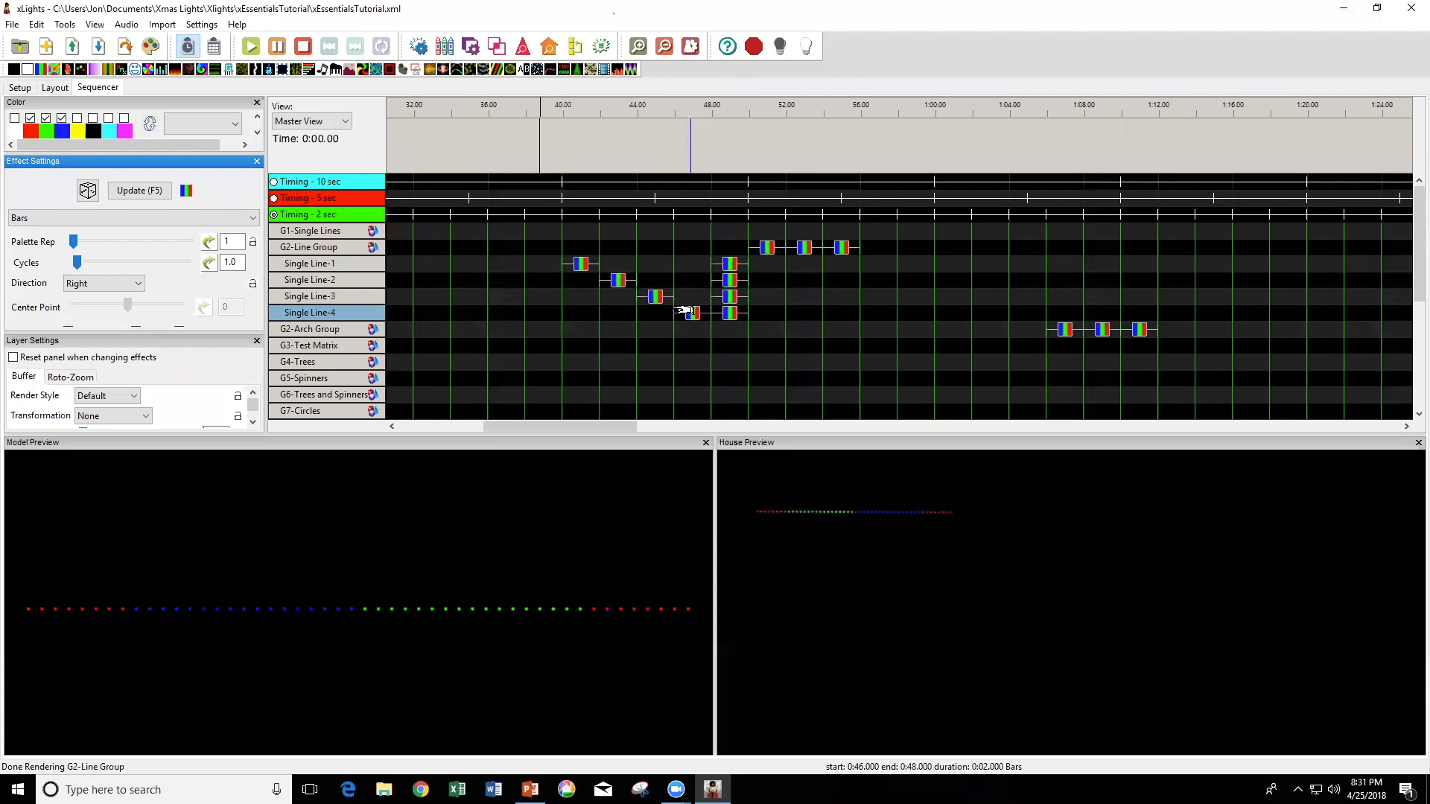
{"action": "left_click", "coordinate": [655, 300]}
{"action": "left_click", "coordinate": [690, 314]}
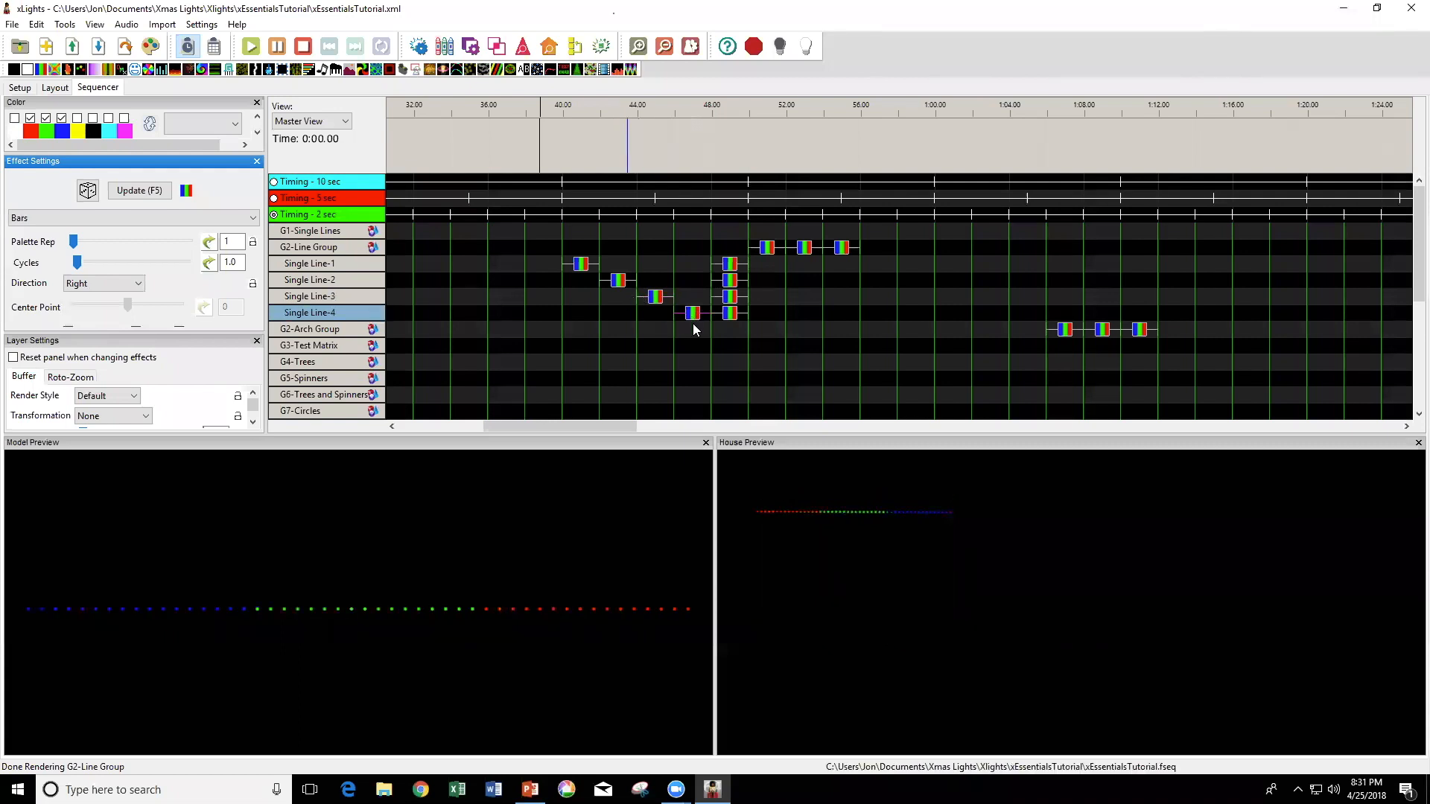
Play the simultaneous Bars effects at 0:48 on the individual lines to compare their directions in the House Preview.
{"action": "left_click", "coordinate": [730, 264]}
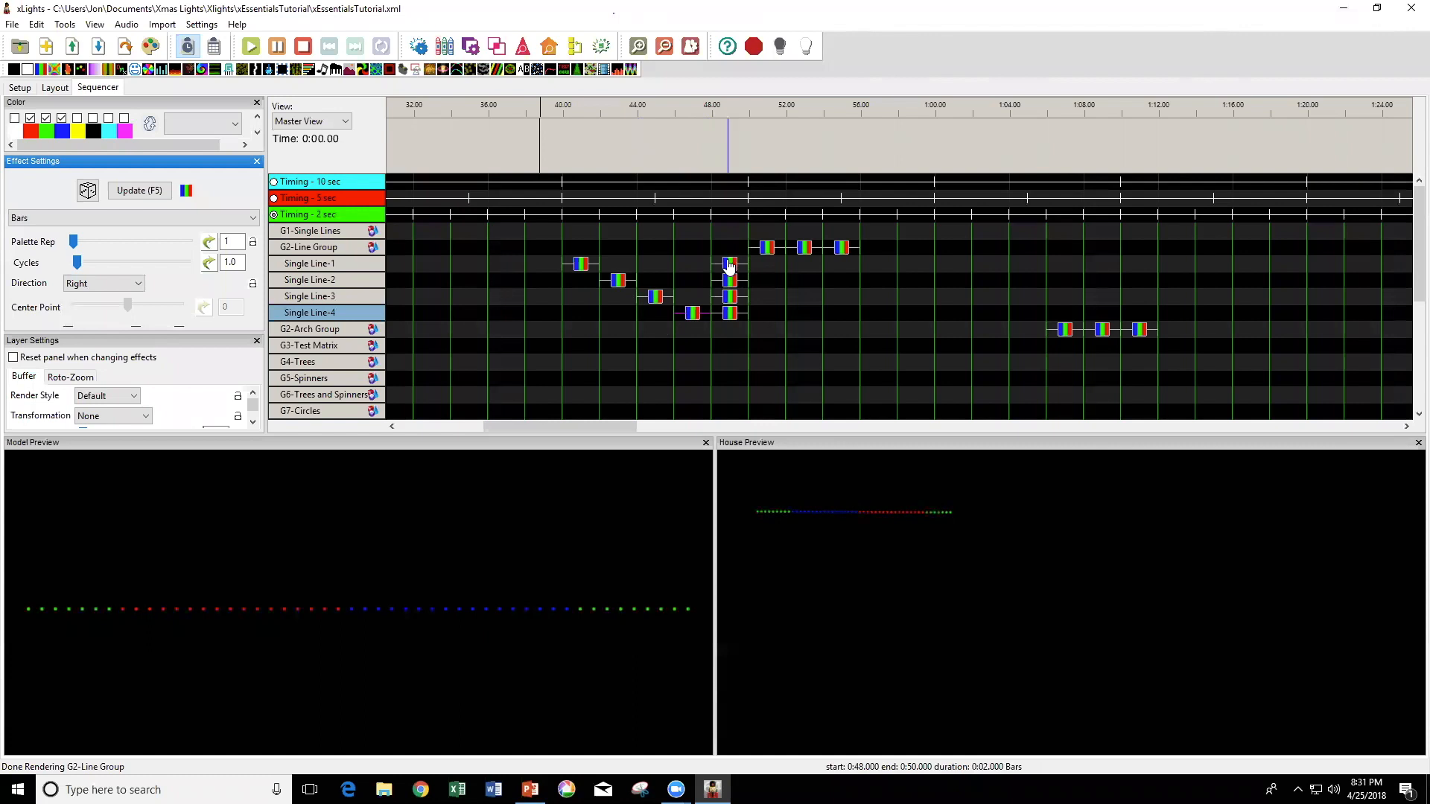
{"action": "left_click", "coordinate": [730, 298]}
{"action": "left_click", "coordinate": [730, 313]}
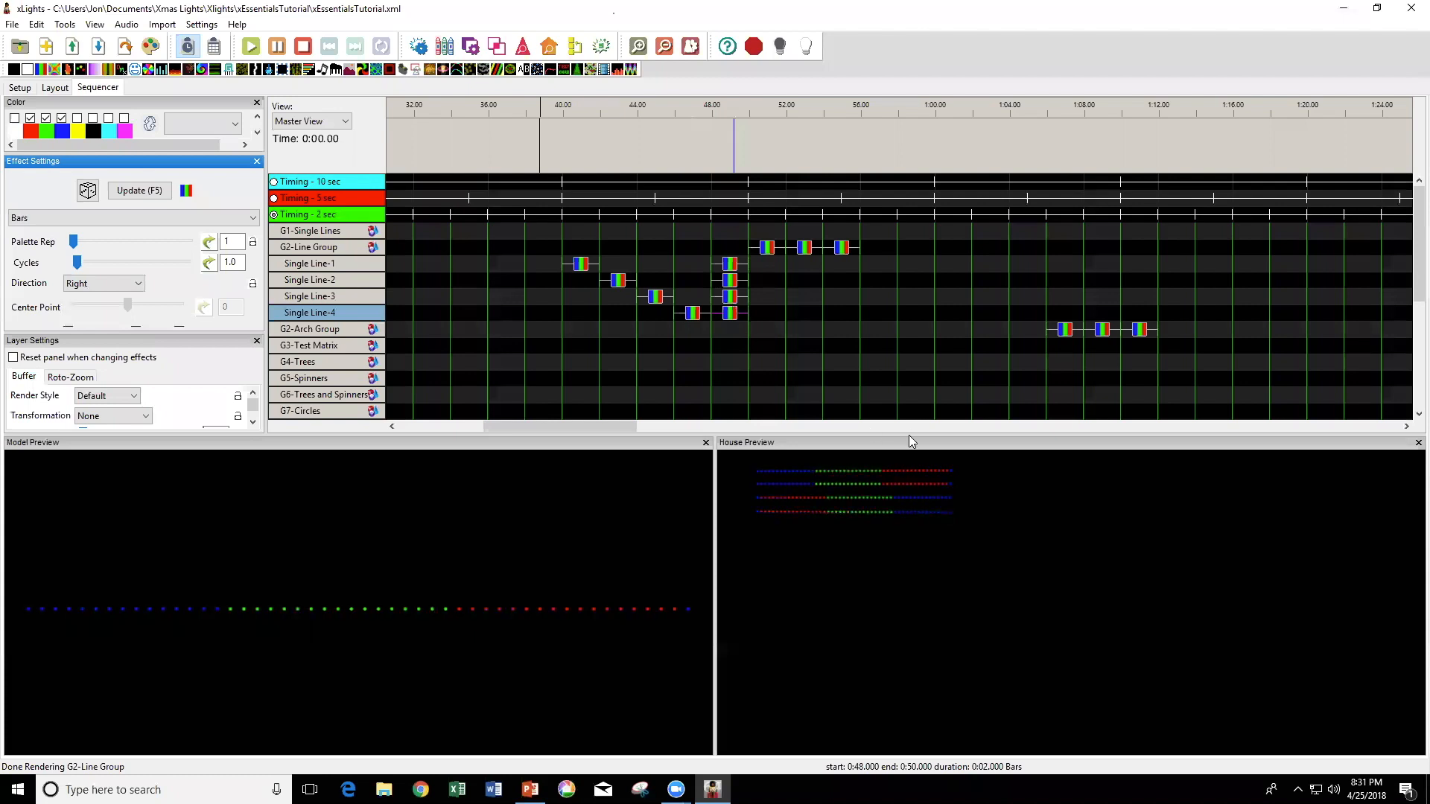
Play the three Bars effects on G2-Line Group to compare the Default, Per Preview and Vertical Stack render styles.
{"action": "left_click", "coordinate": [767, 248]}
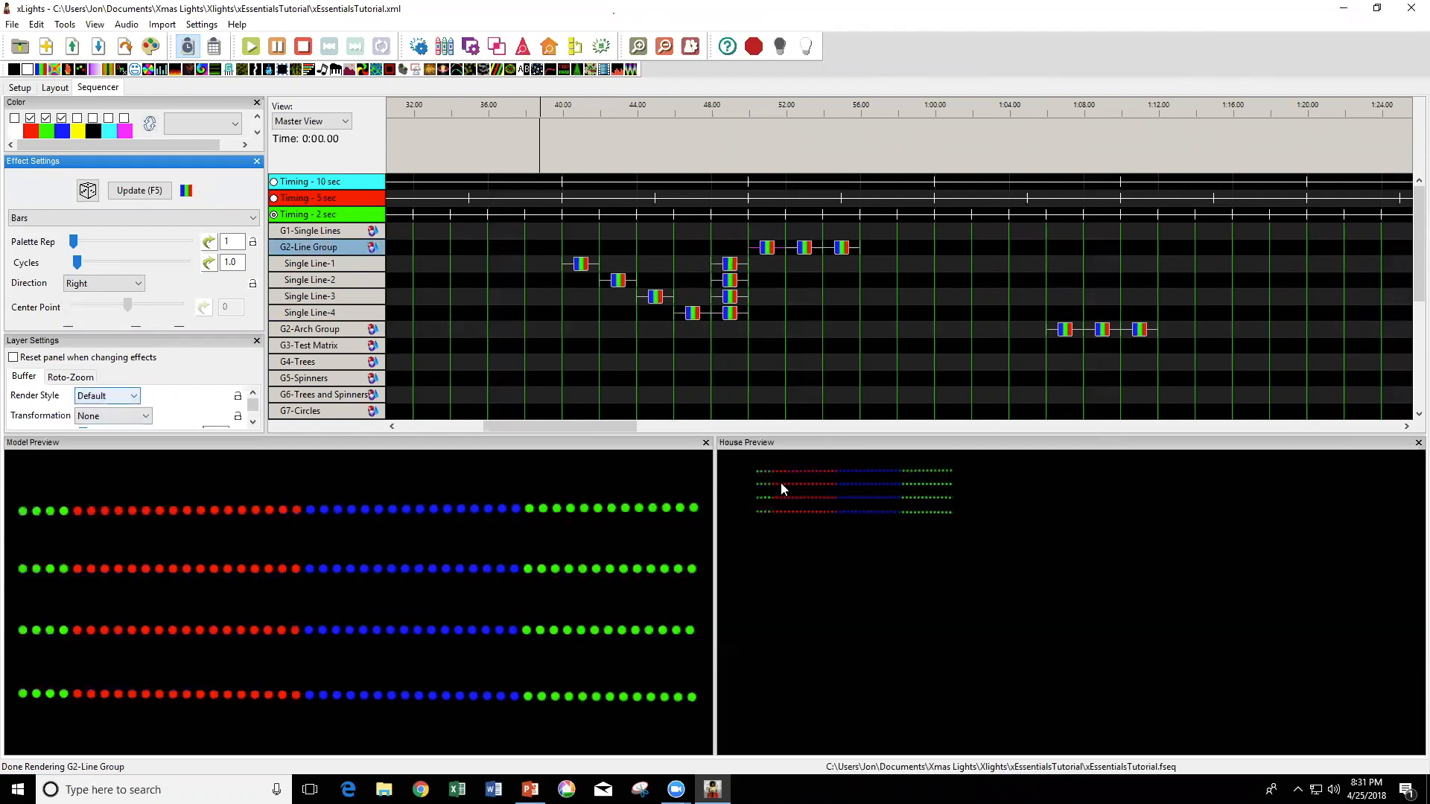
{"action": "left_click", "coordinate": [802, 249]}
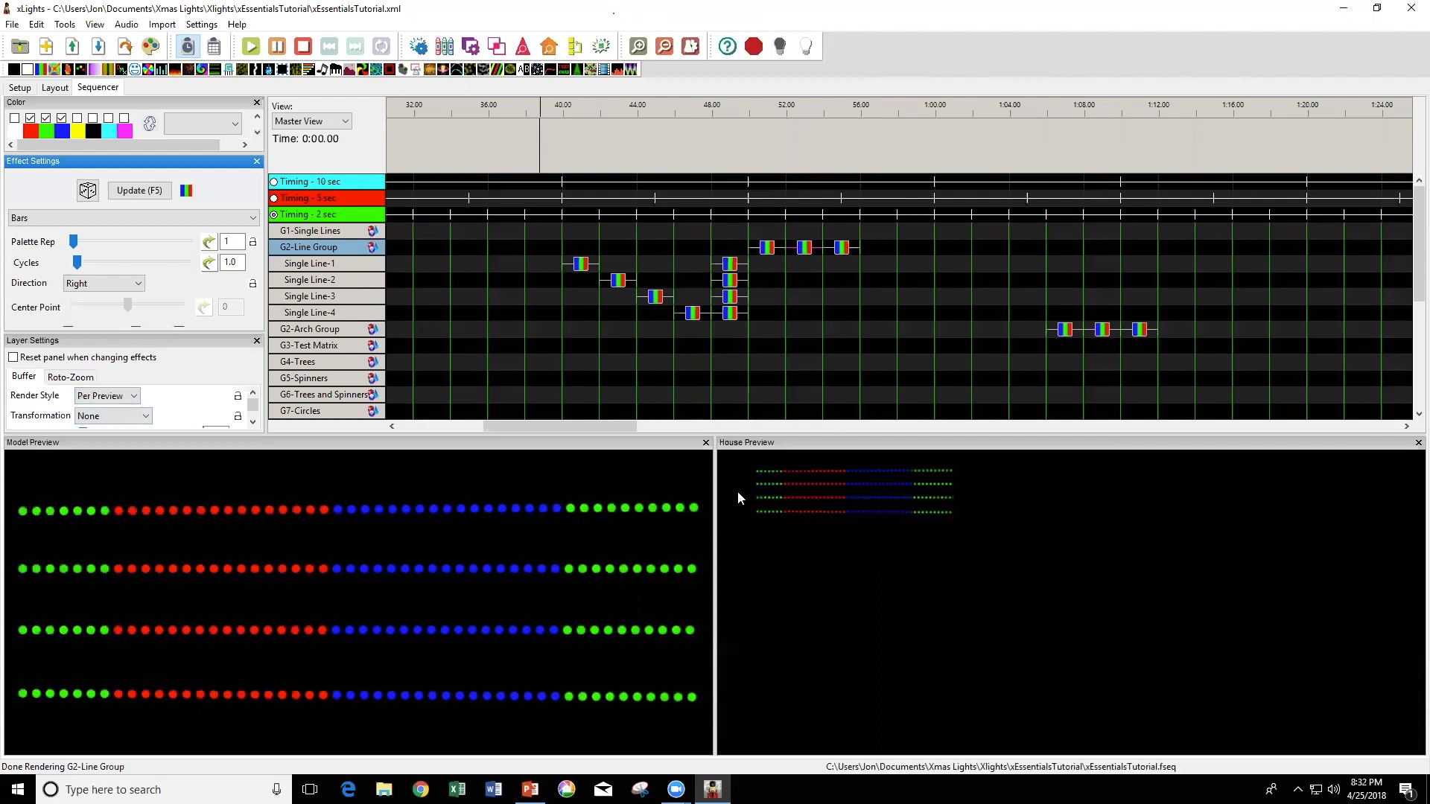
{"action": "left_click", "coordinate": [844, 250]}
{"action": "left_click", "coordinate": [843, 248]}
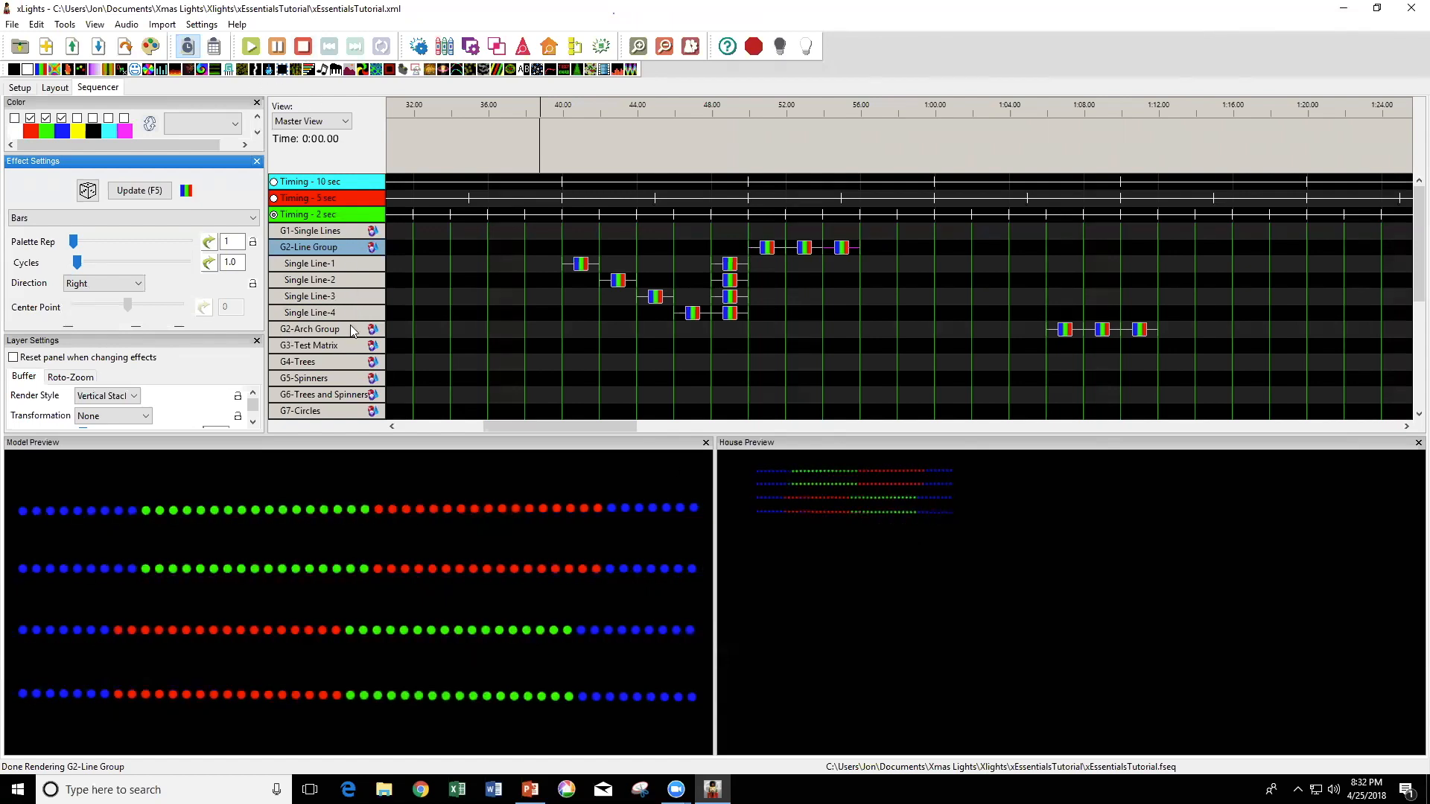
Expand G2-Arch Group and play the separate and simultaneous Bars effects on Arches-1, Arches-2, Arches-4 and Arches-5 to compare their directions.
{"action": "double_click", "coordinate": [328, 329]}
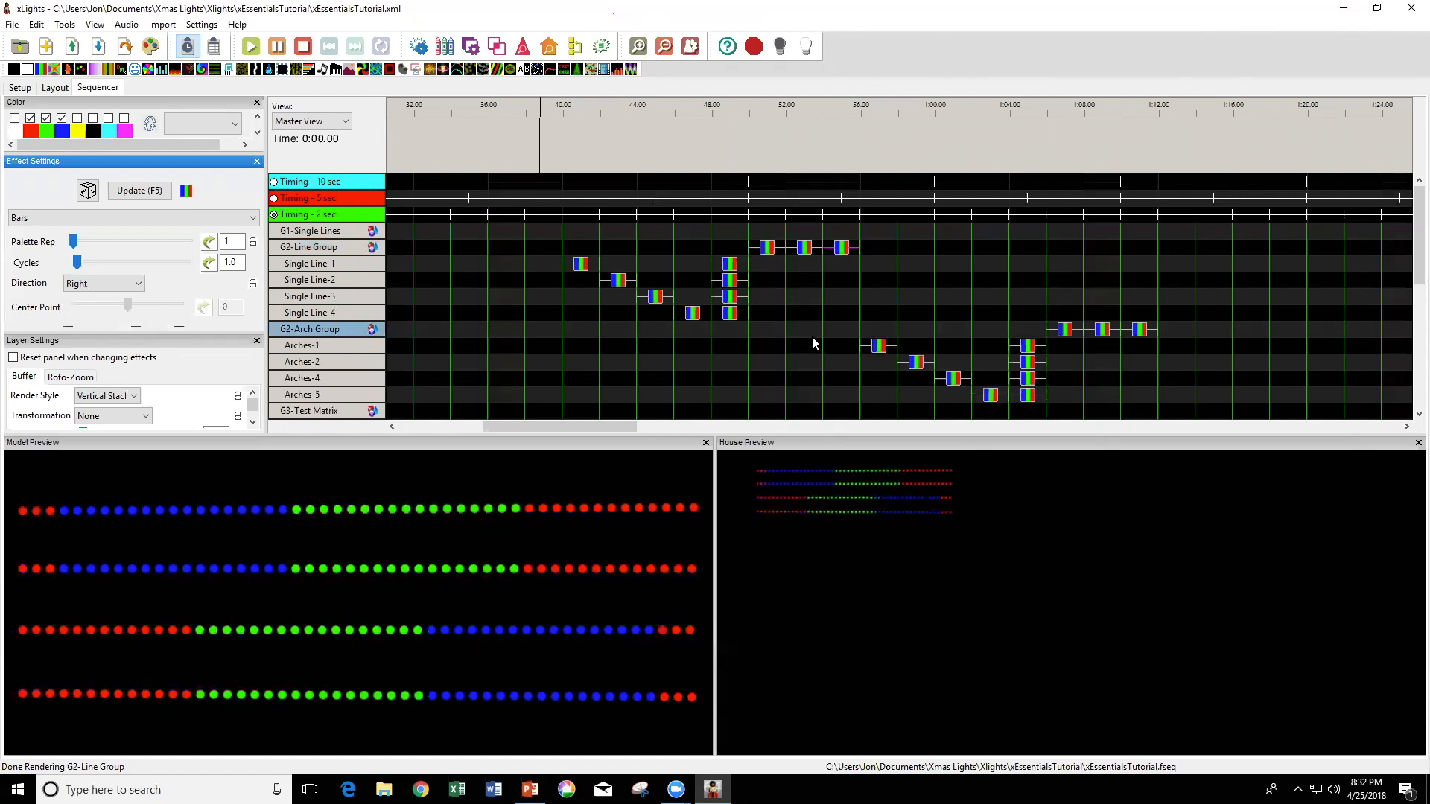
{"action": "left_click", "coordinate": [879, 345]}
{"action": "left_click", "coordinate": [918, 362]}
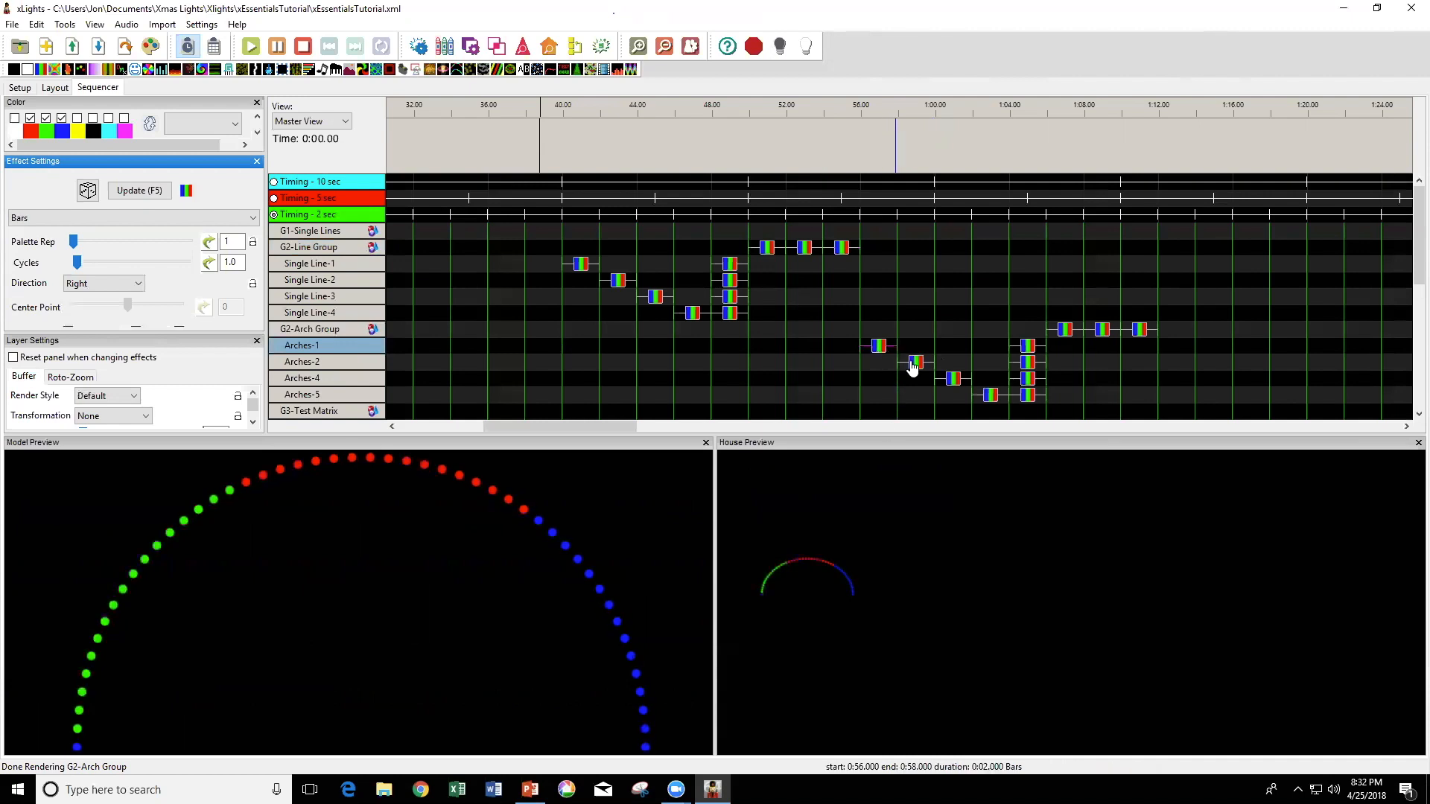
{"action": "left_click", "coordinate": [955, 380]}
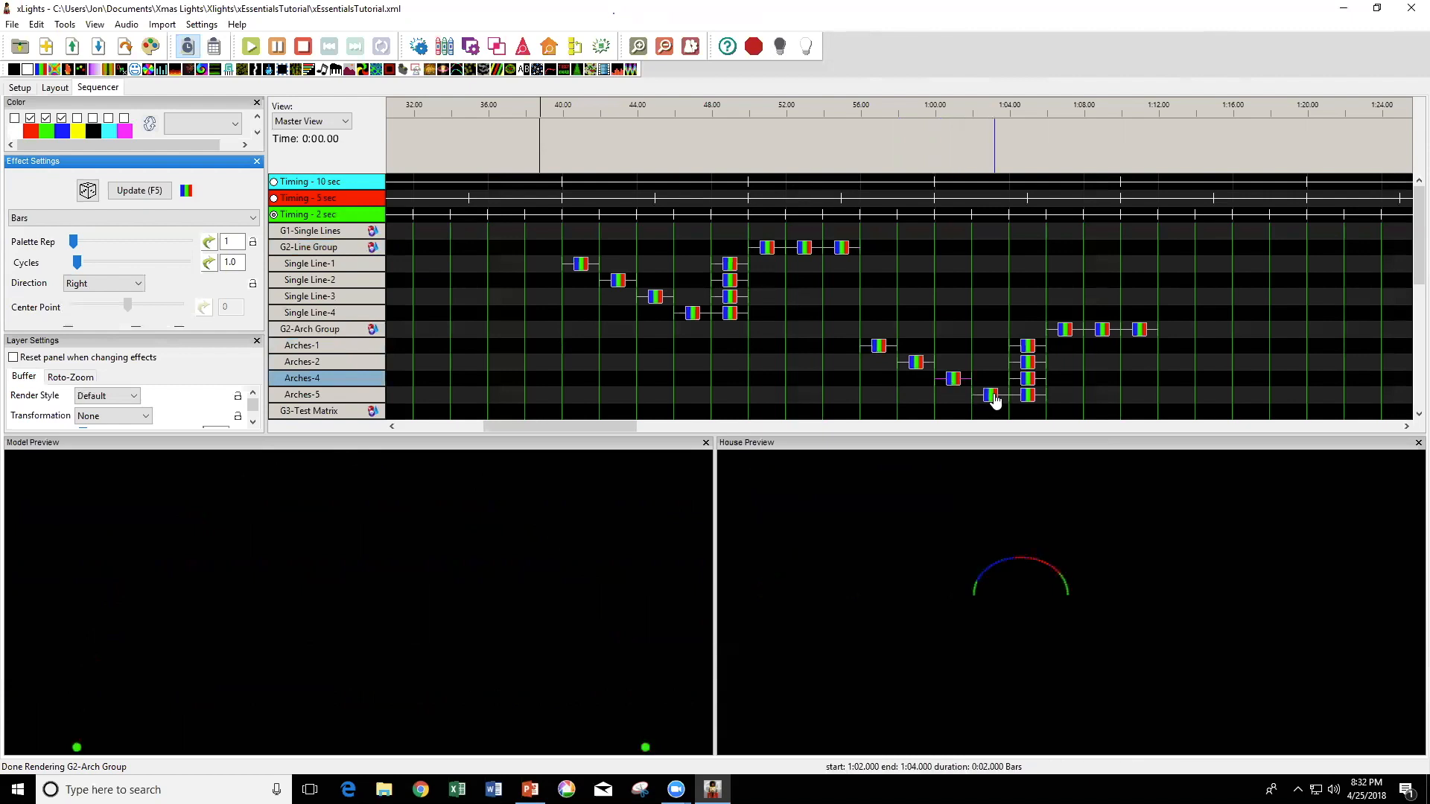
{"action": "left_click", "coordinate": [994, 398]}
{"action": "left_click", "coordinate": [1030, 394]}
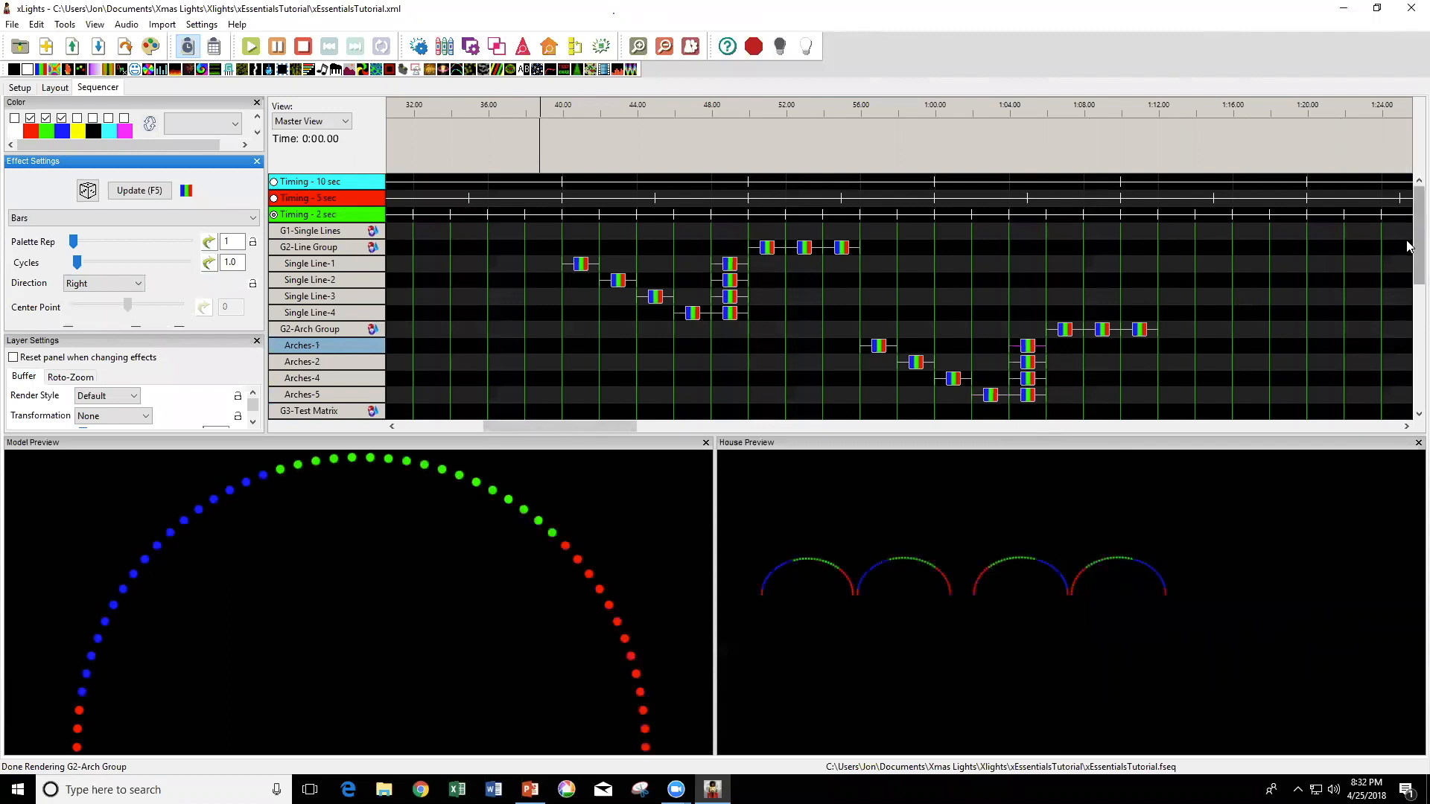
Play the three Bars effects on G2-Arch Group to compare how each render style moves across the arches.
{"action": "scroll", "coordinate": [1408, 249], "scroll_direction": "down", "scroll_amount": 1}
{"action": "scroll", "coordinate": [1408, 275], "scroll_direction": "down", "scroll_amount": 3}
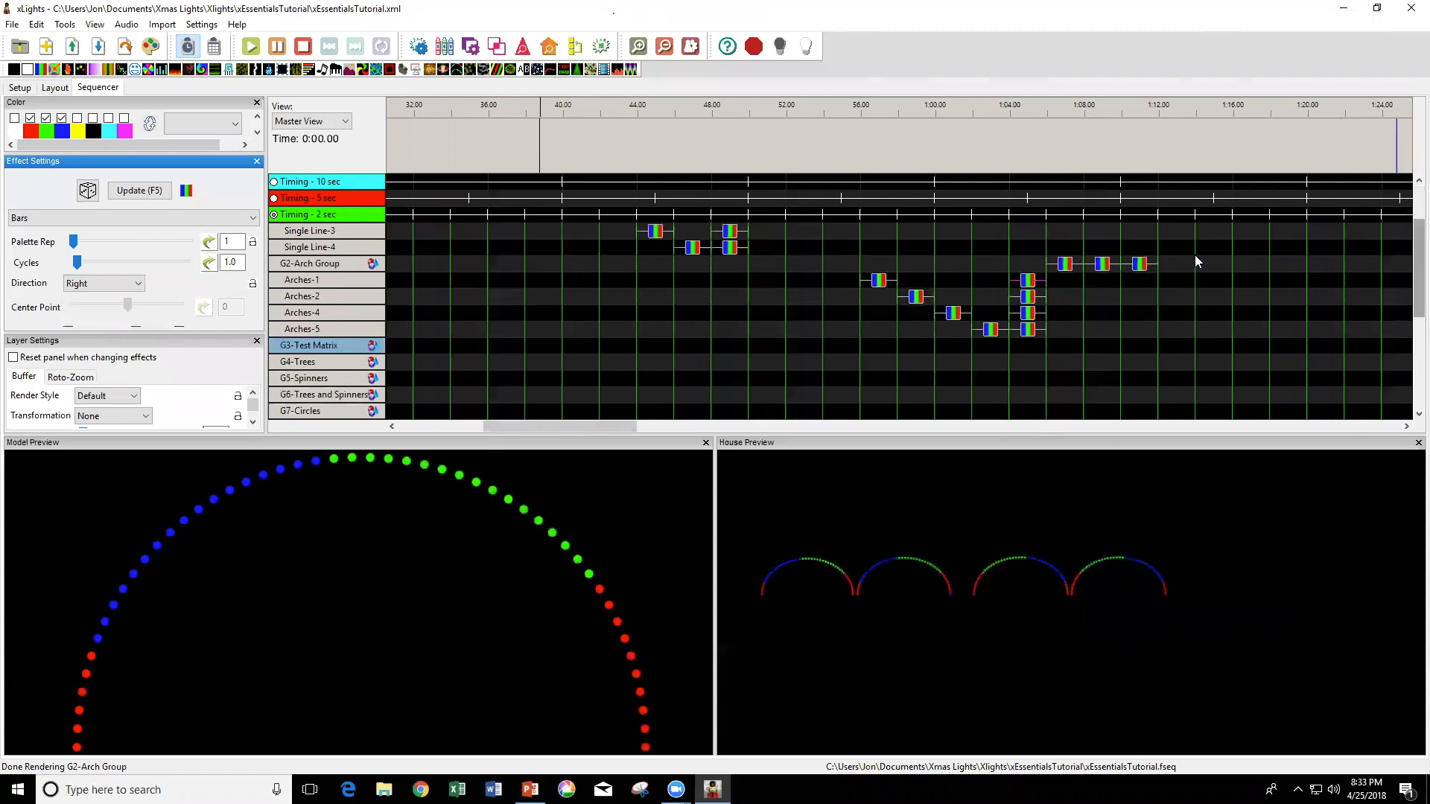
{"action": "left_click", "coordinate": [1066, 264]}
{"action": "left_click", "coordinate": [1100, 266]}
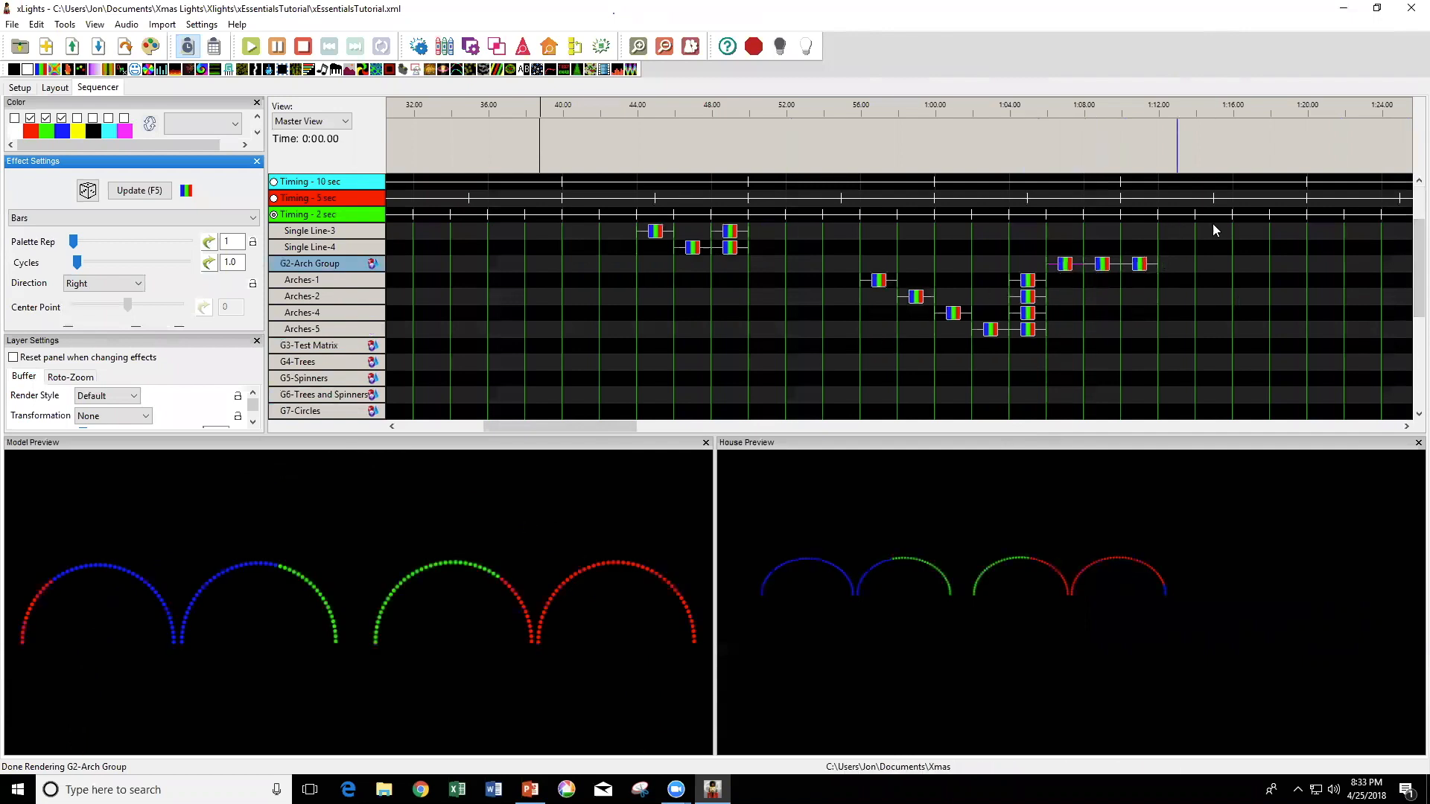
{"action": "left_click", "coordinate": [1118, 260]}
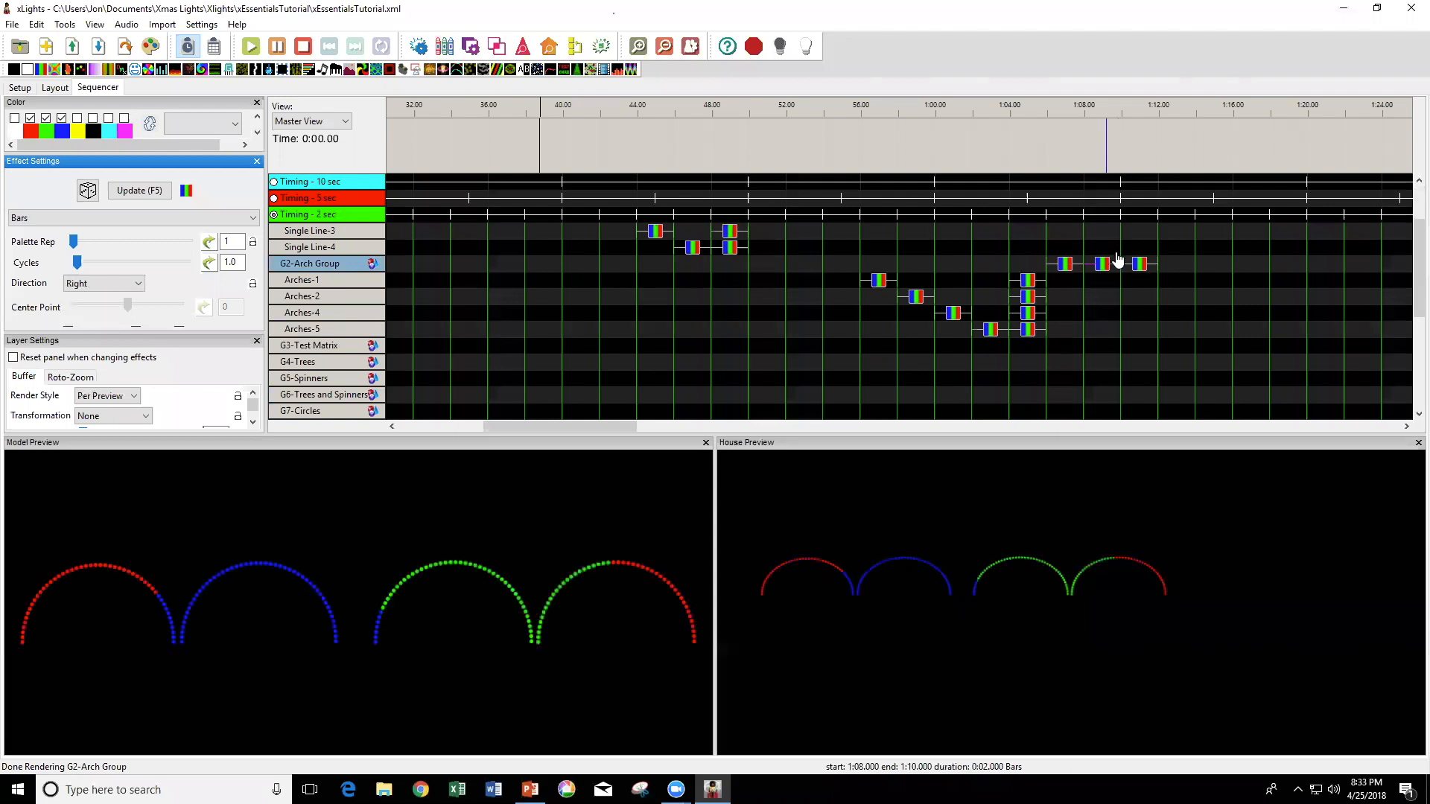
{"action": "left_click", "coordinate": [1135, 266]}
{"action": "left_click", "coordinate": [1135, 267]}
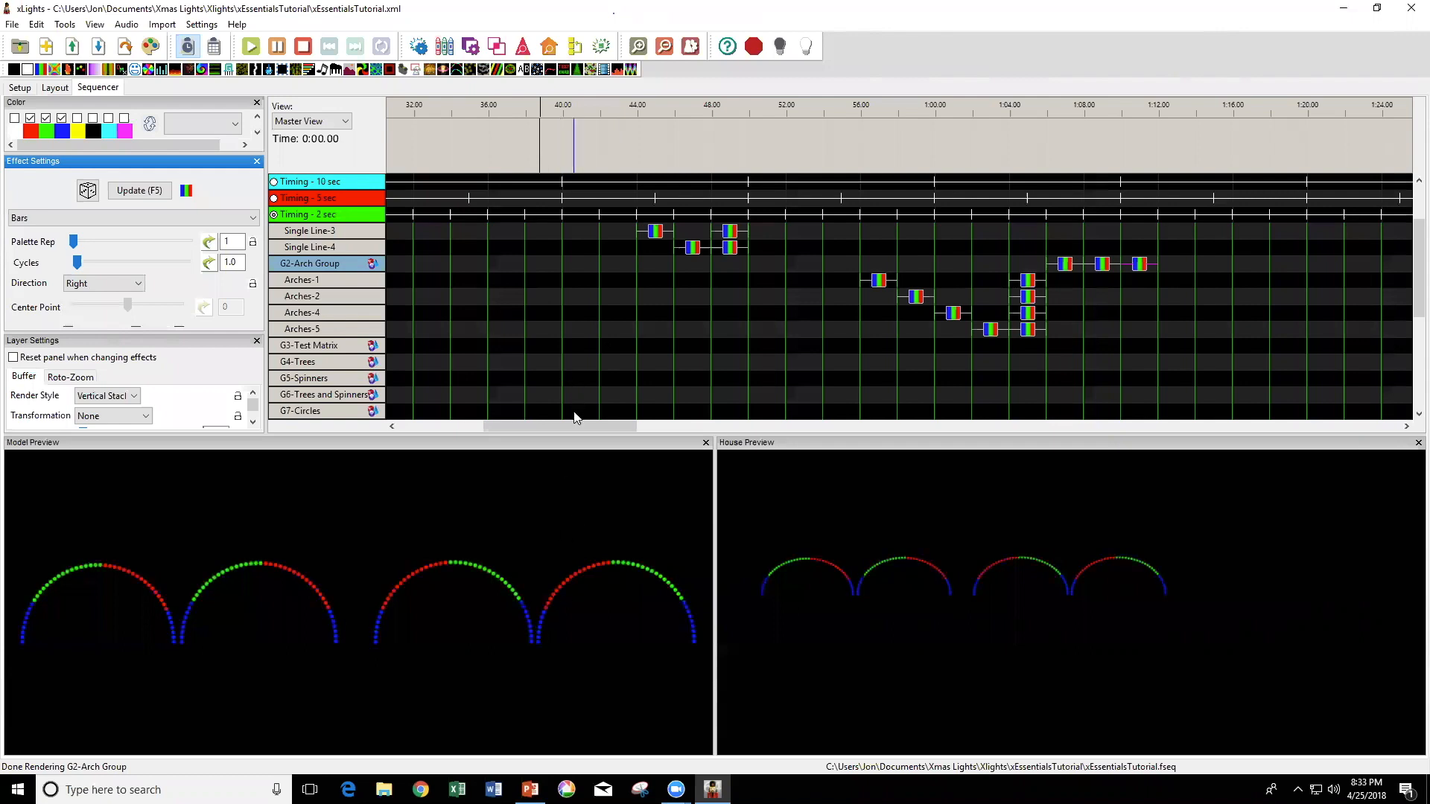
Switch to the PowerPoint presentation.
{"action": "left_click", "coordinate": [529, 790]}
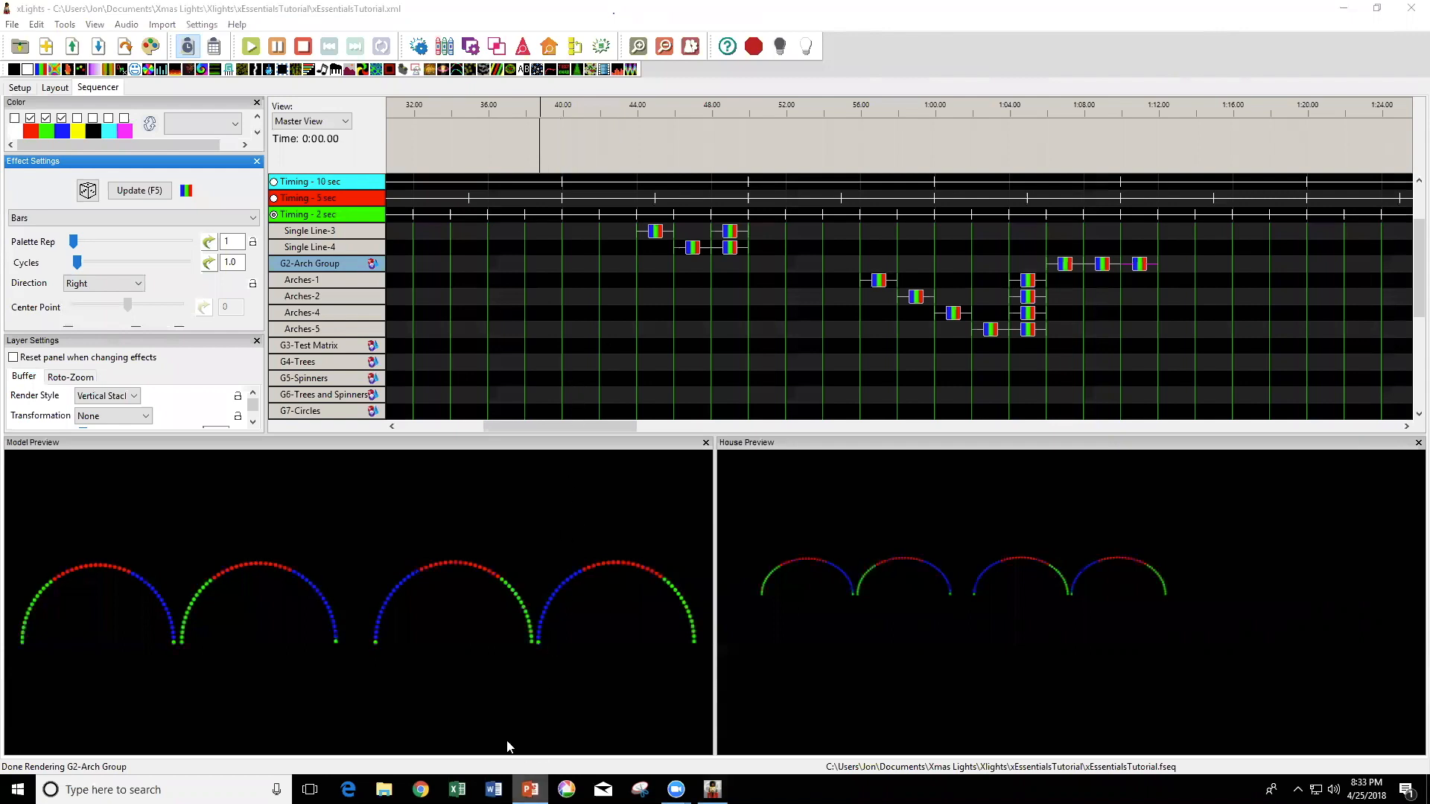
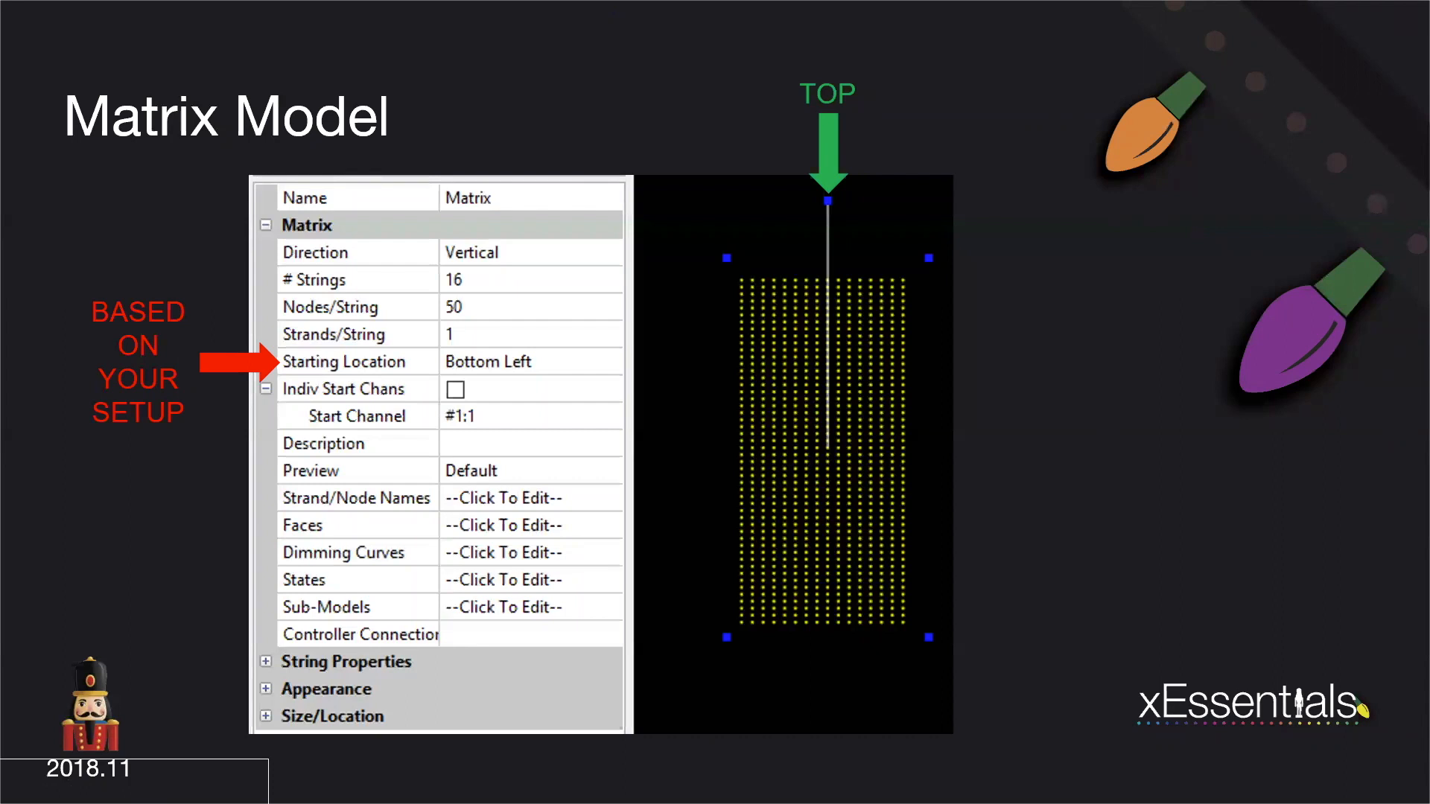
Advance the presentation one slide, switch to xLights and show the 3- Matricies preview in the layout.
{"action": "key", "text": "Right"}
{"action": "key", "text": "alt+Tab"}
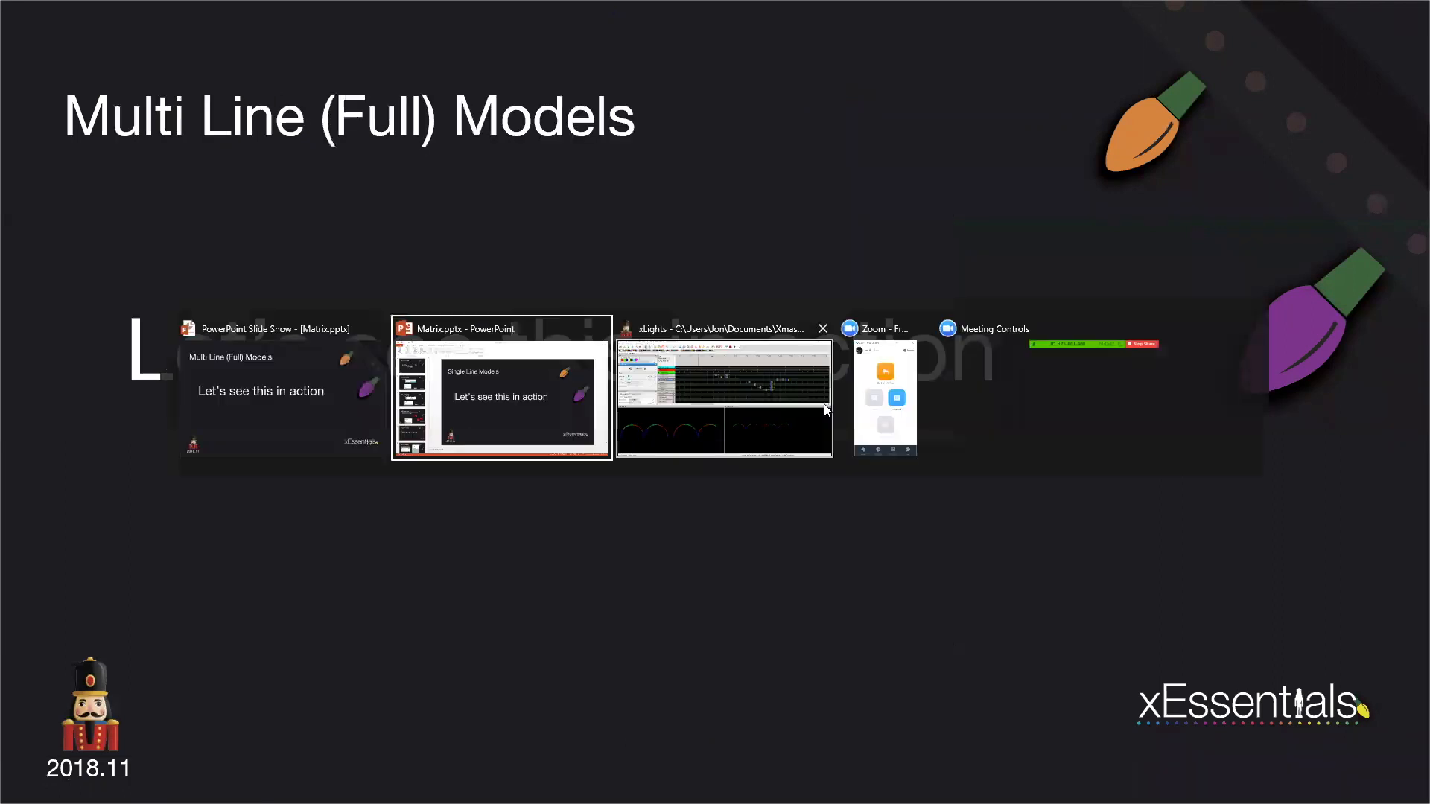
{"action": "key", "text": "alt+Tab"}
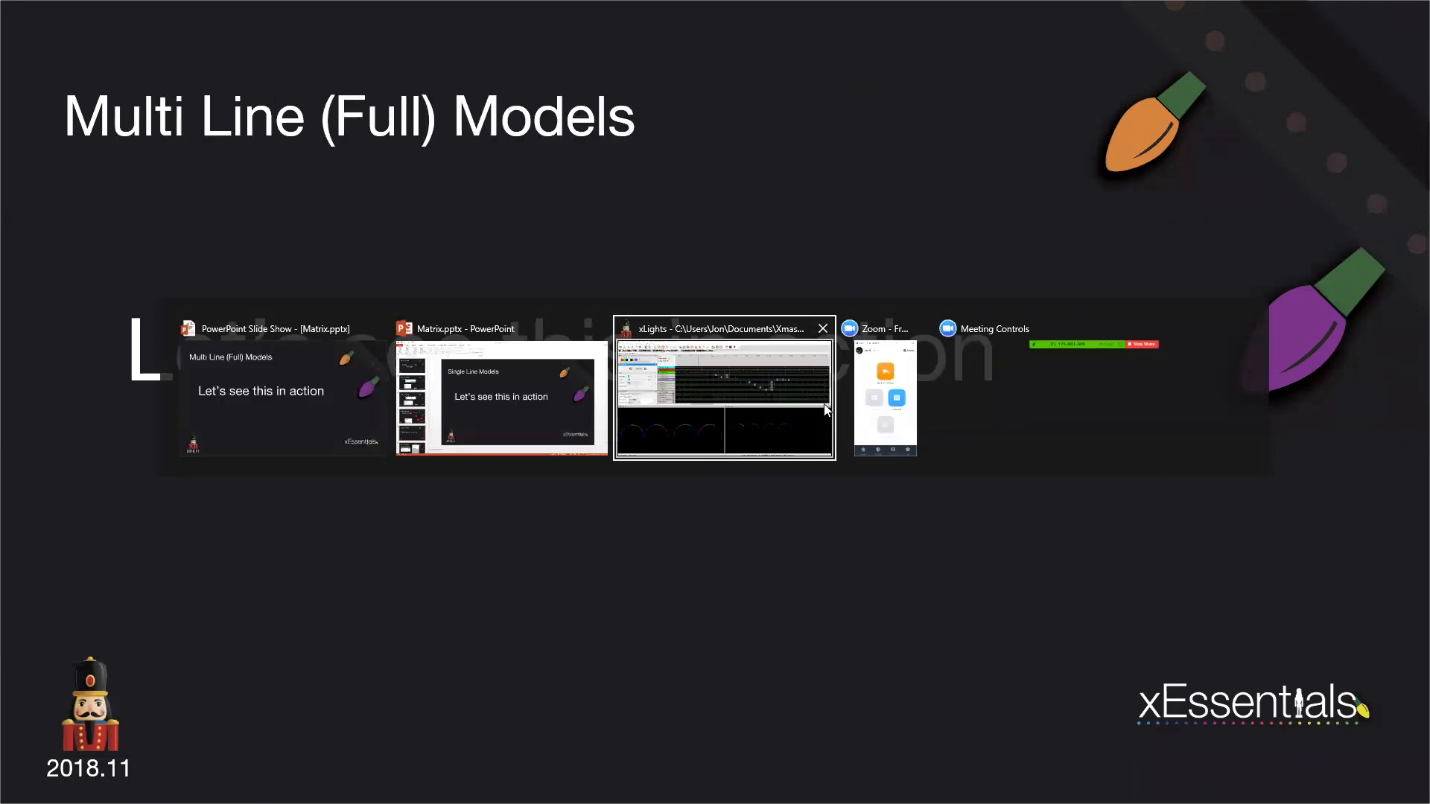
{"action": "left_click", "coordinate": [823, 404]}
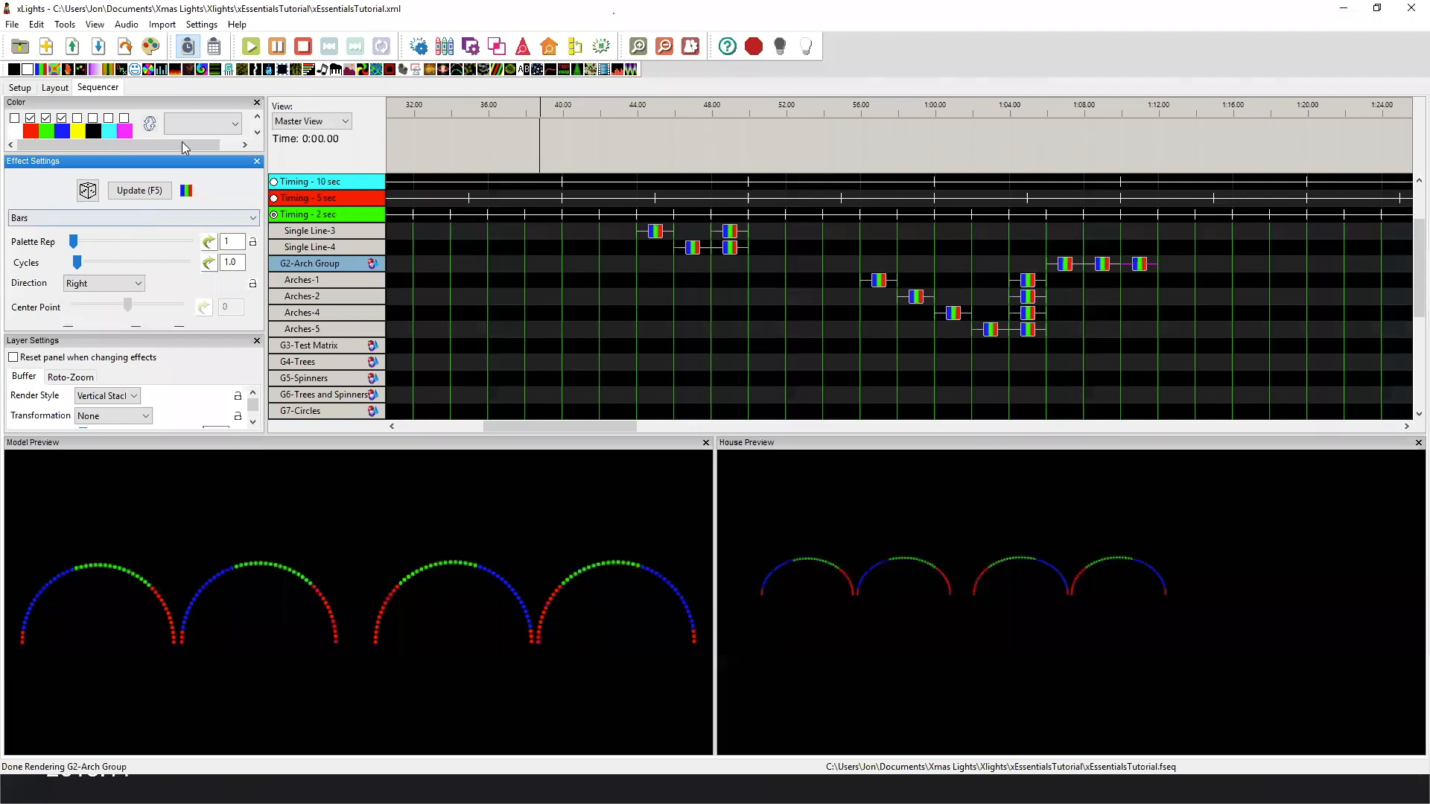
{"action": "left_click", "coordinate": [55, 88]}
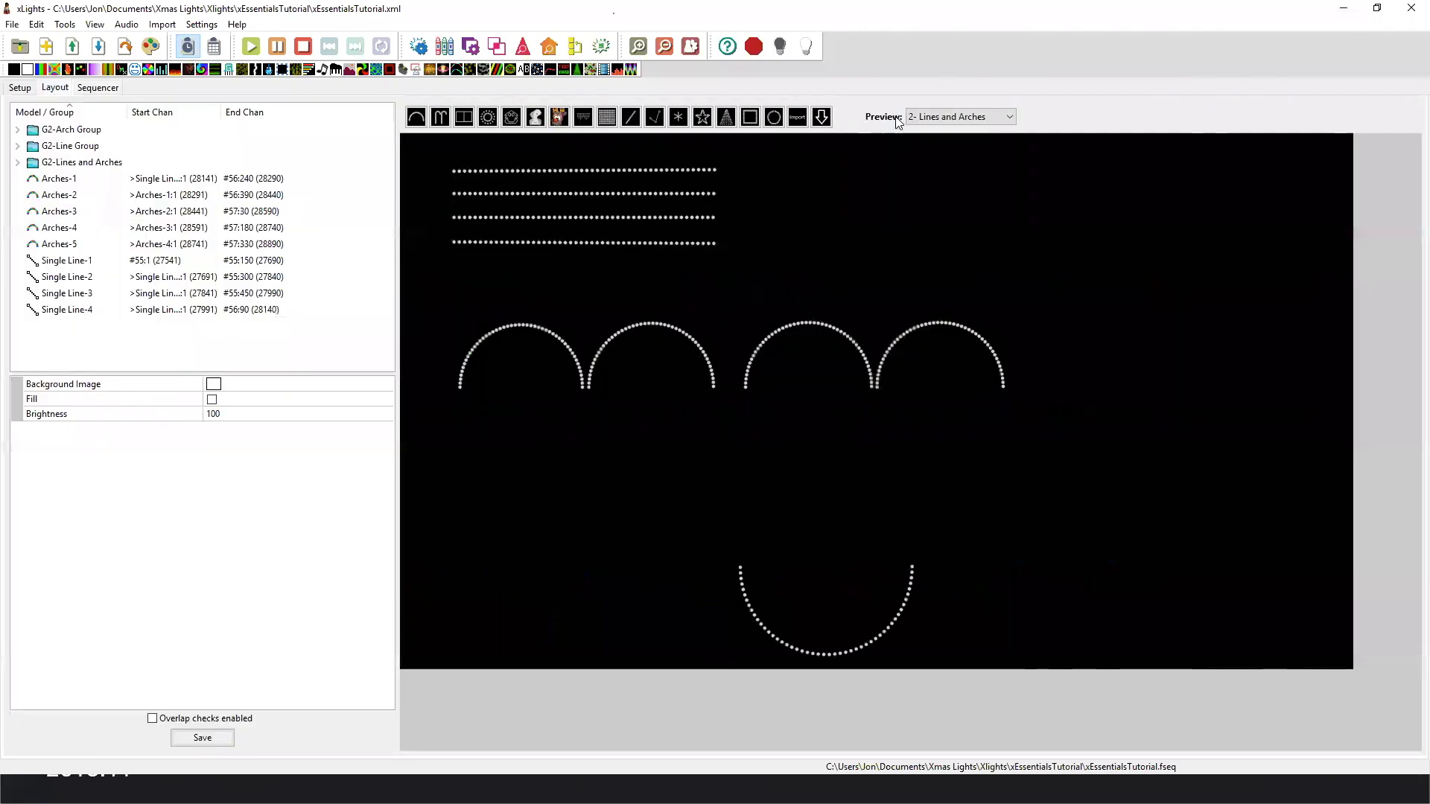
{"action": "left_click", "coordinate": [927, 119]}
{"action": "left_click", "coordinate": [940, 186]}
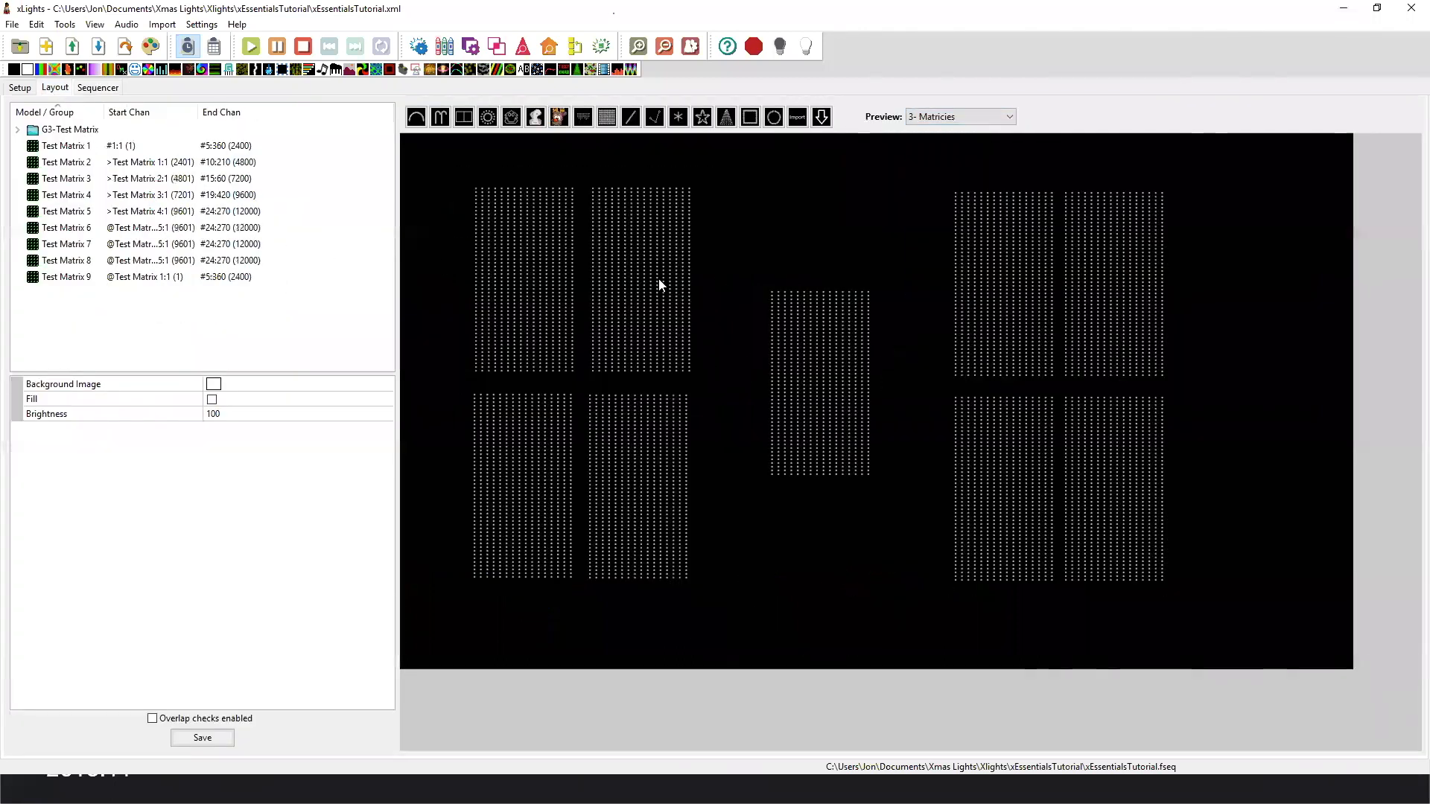
Select Test Matrix 1, 2, 3 and 4 in turn to compare their starting locations.
{"action": "left_click", "coordinate": [545, 265]}
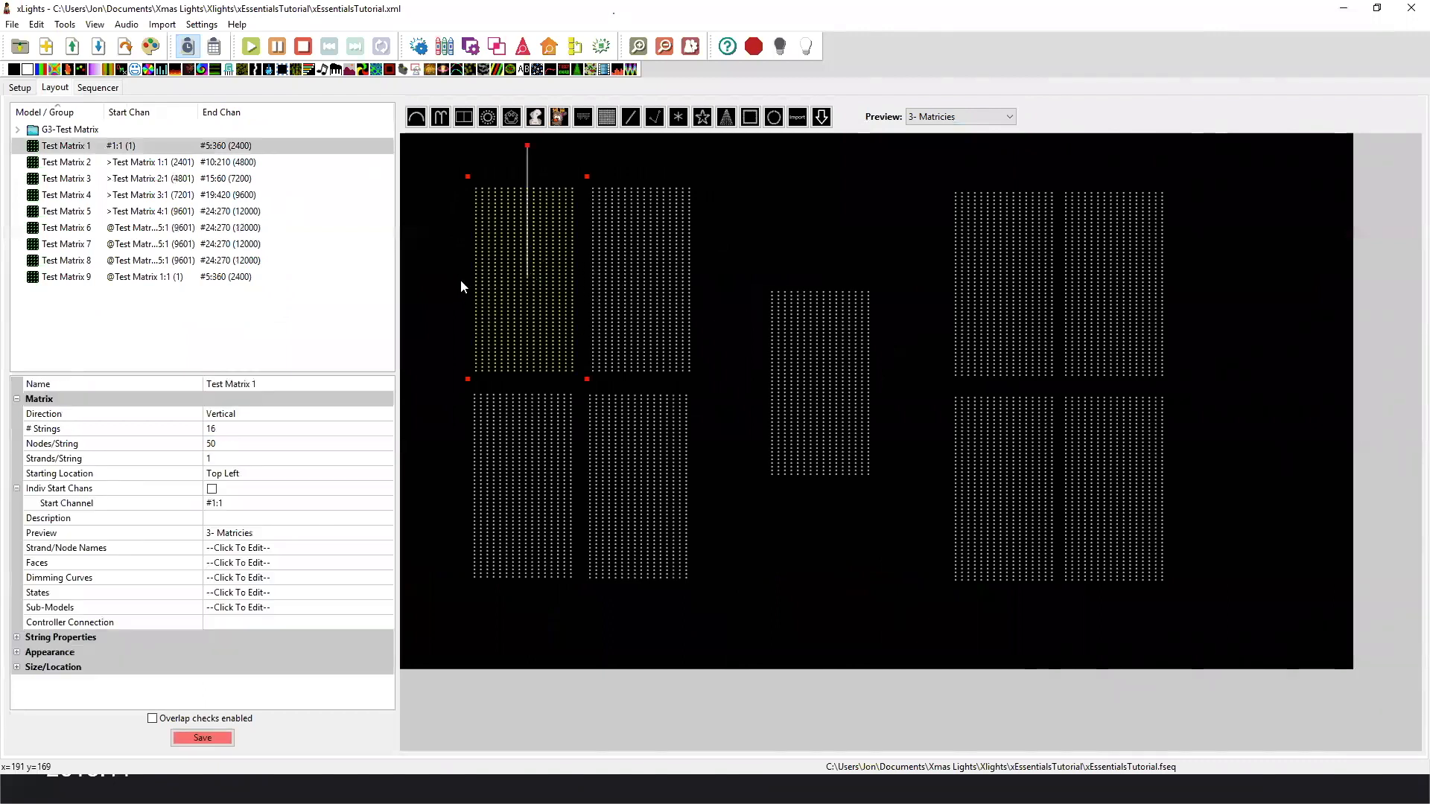
{"action": "left_click", "coordinate": [631, 281]}
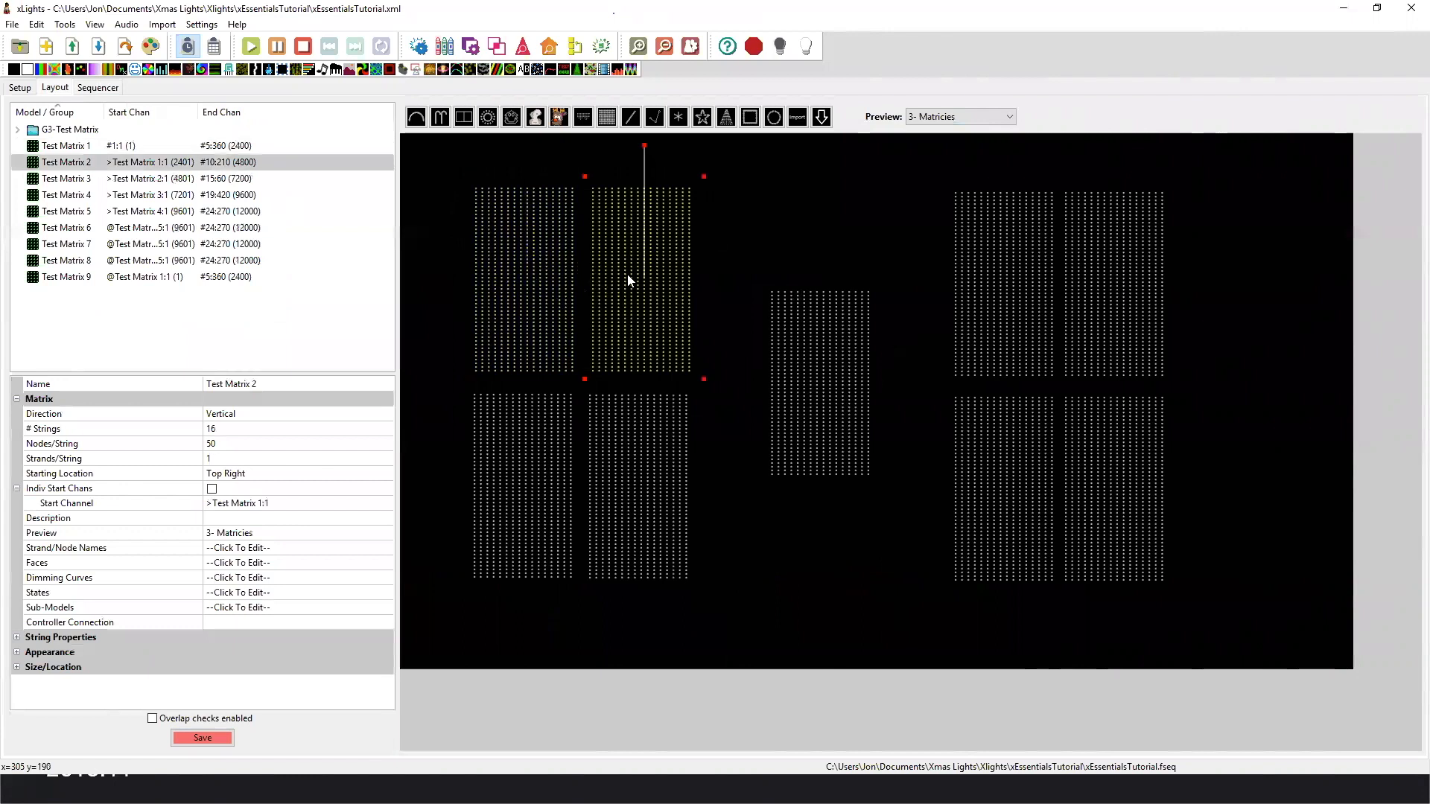
{"action": "left_click", "coordinate": [567, 435]}
{"action": "left_click", "coordinate": [625, 430]}
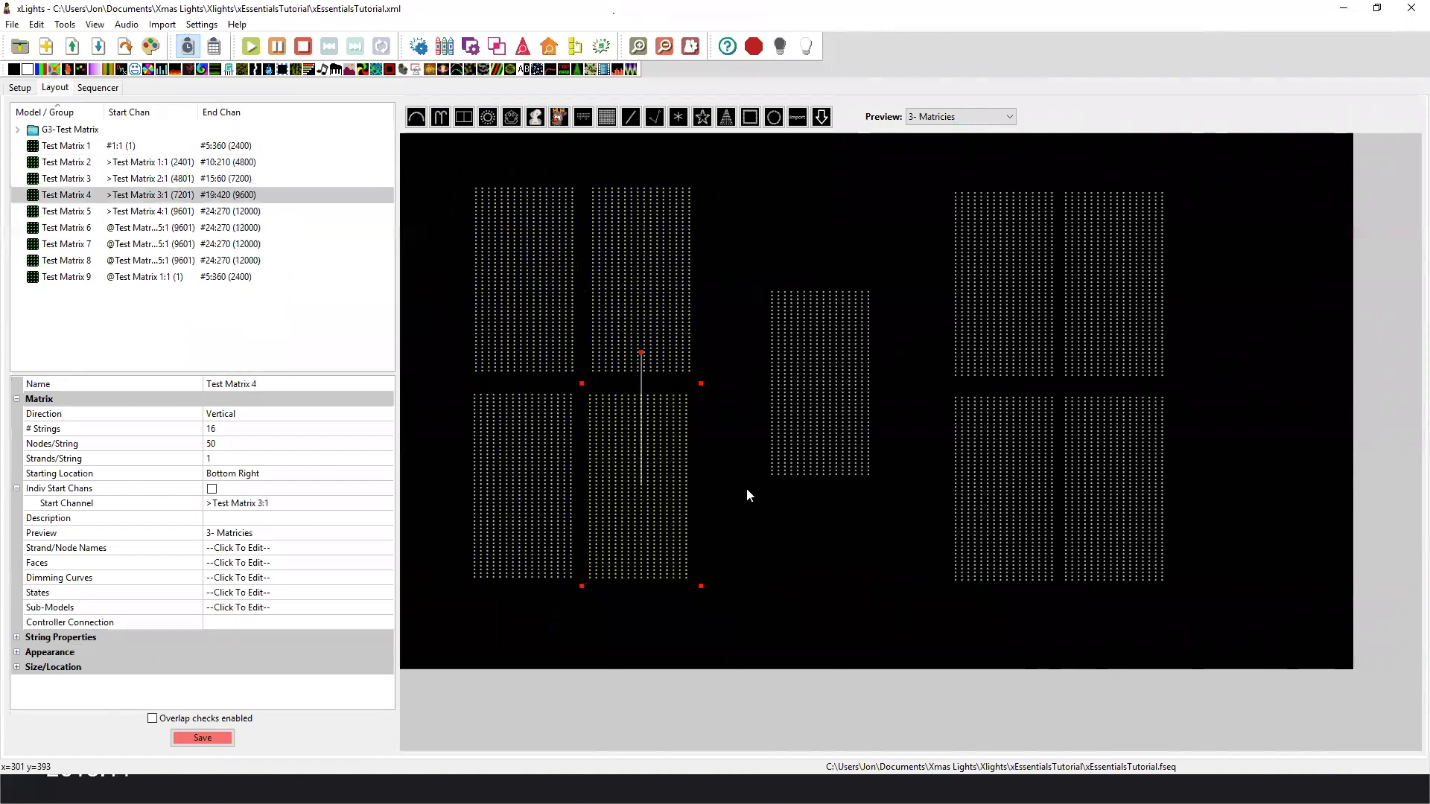
View the node layout of Test Matrix 1 in an enlarged window and check its node and string numbering.
{"action": "left_click", "coordinate": [547, 315]}
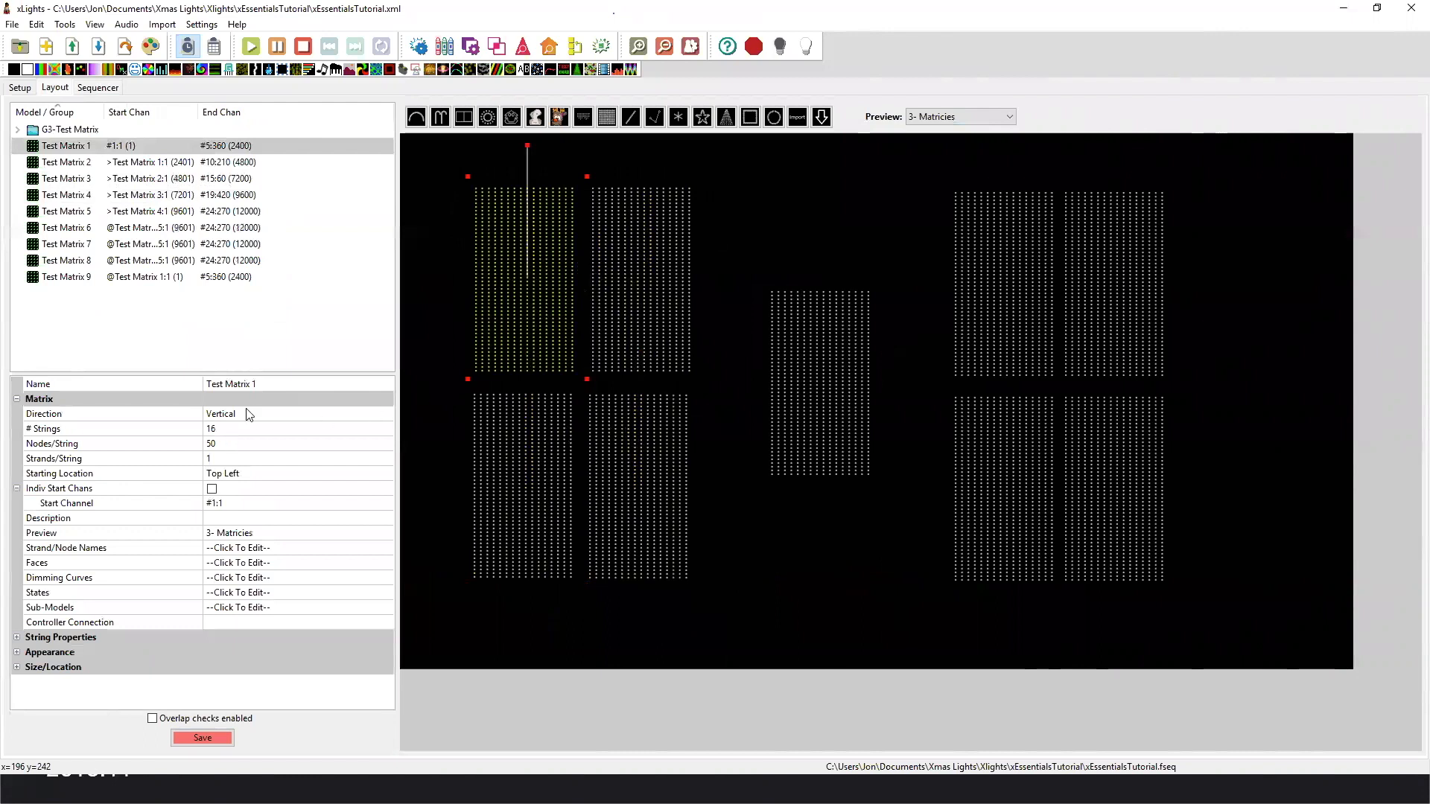
{"action": "right_click", "coordinate": [553, 291]}
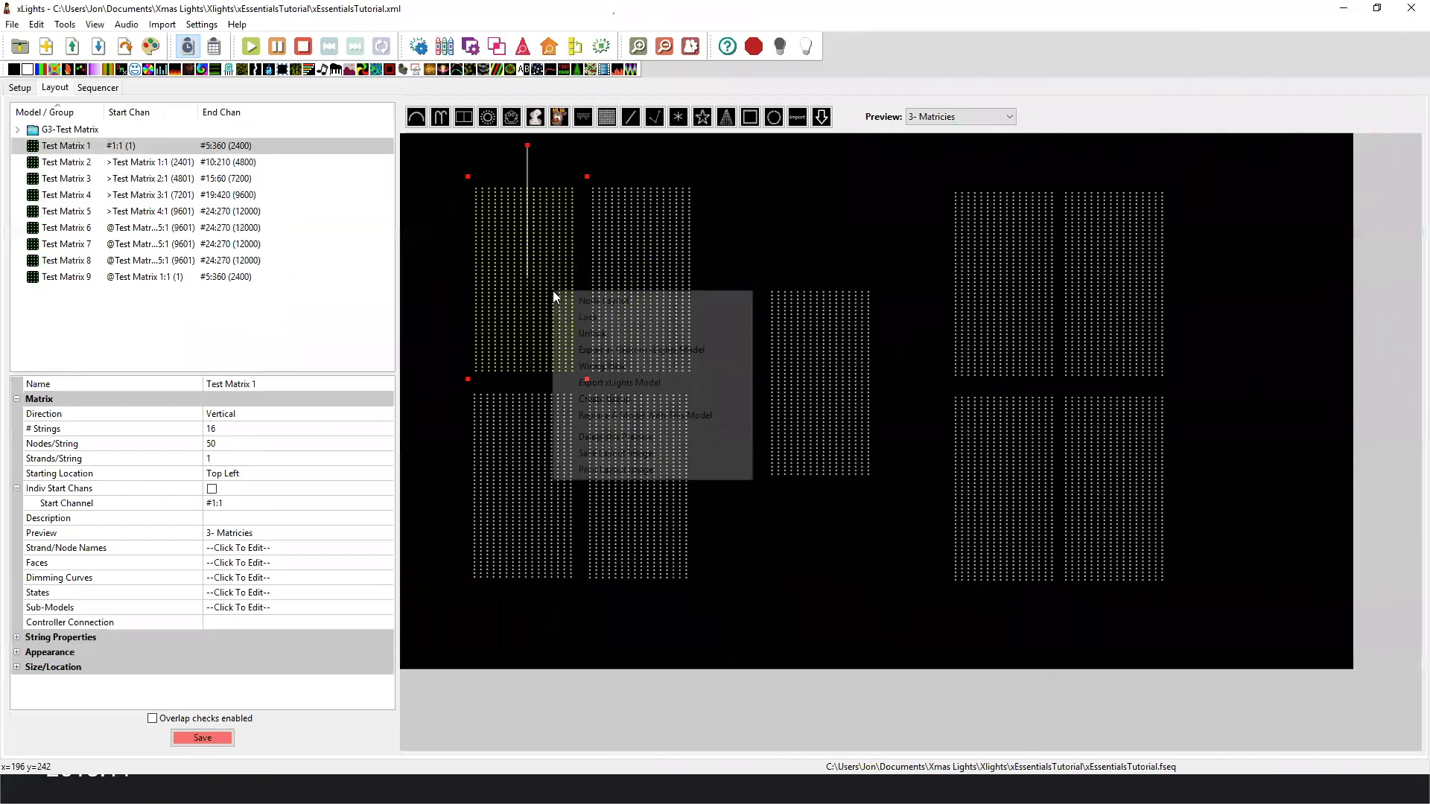
{"action": "left_click", "coordinate": [604, 301]}
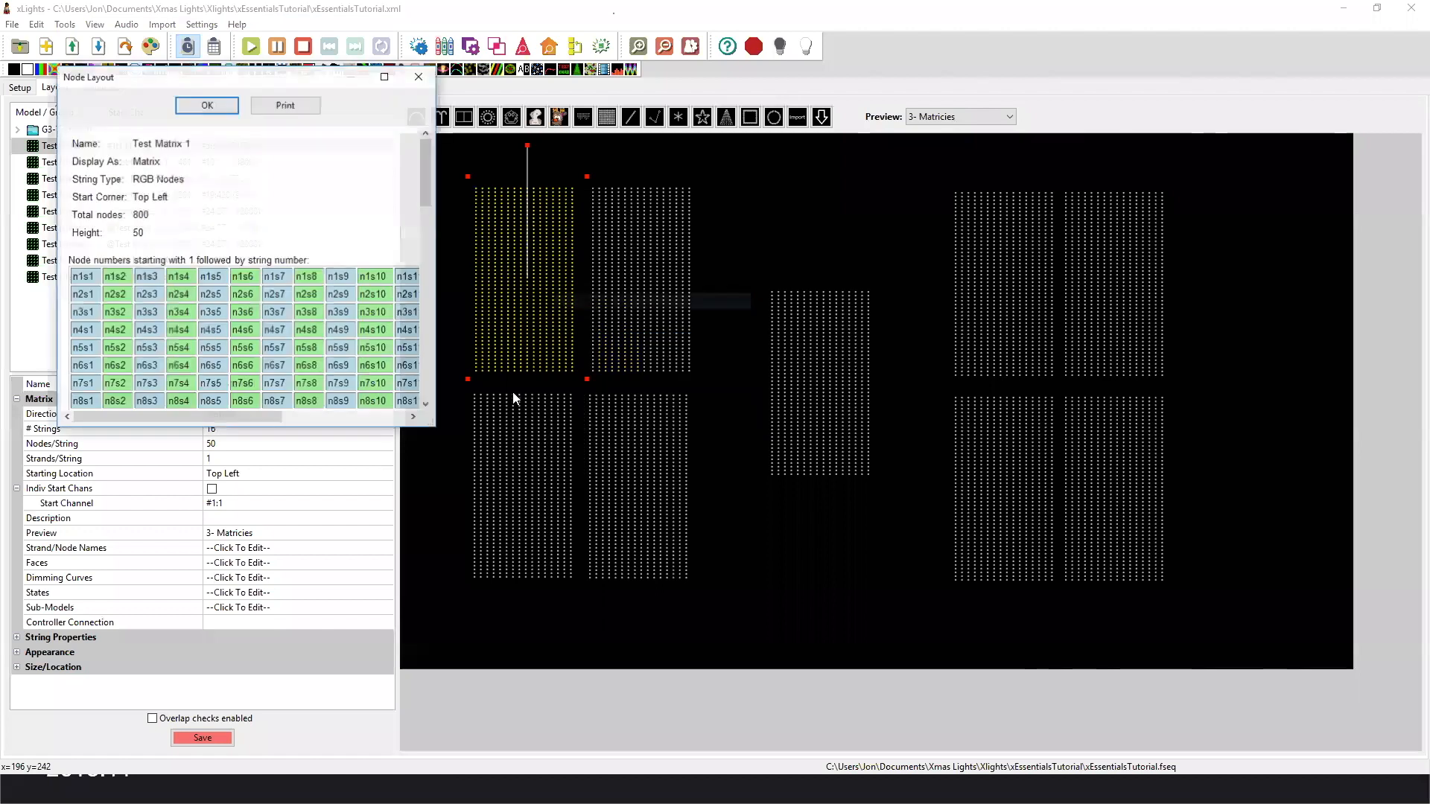
{"action": "left_click_drag", "start_coordinate": [432, 425], "coordinate": [746, 684]}
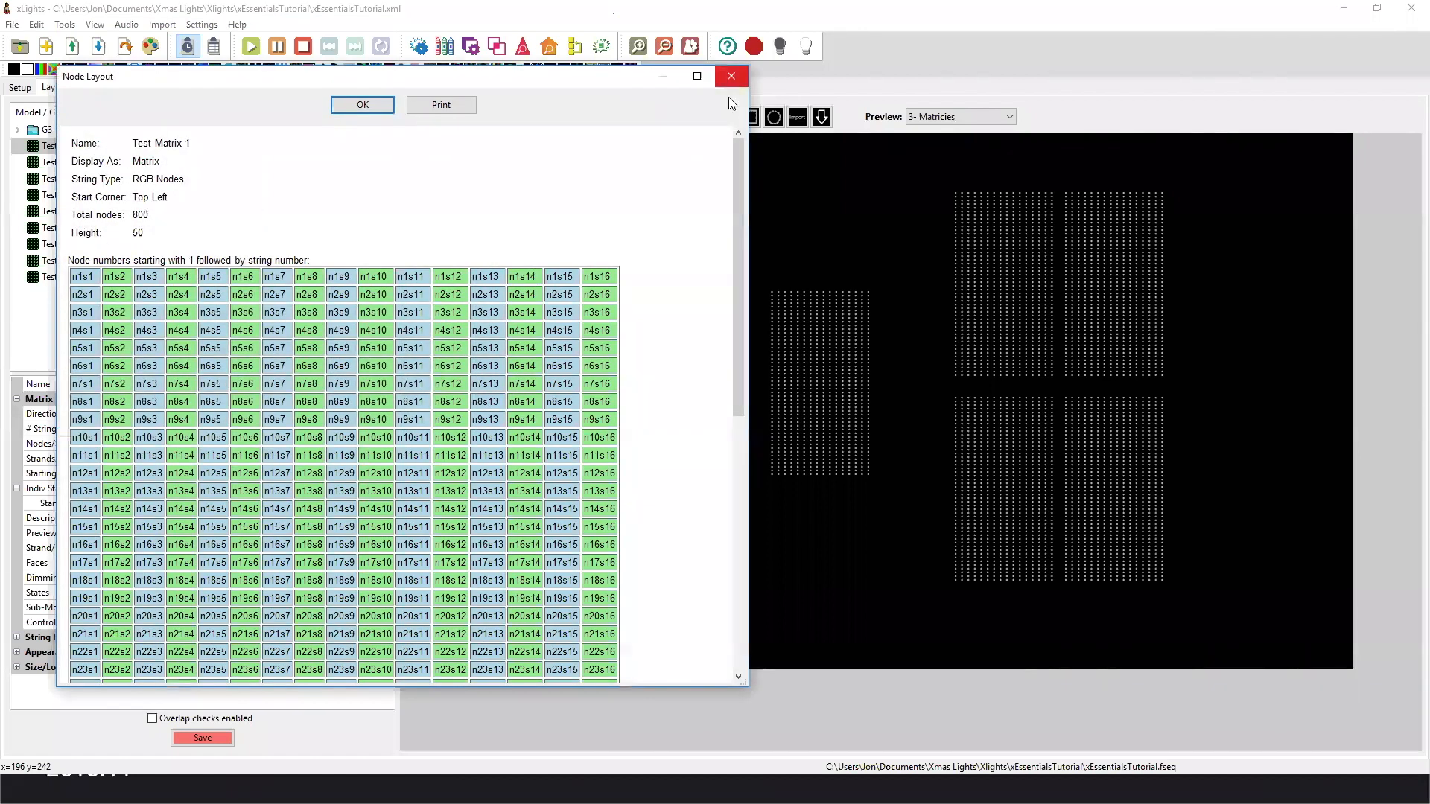
{"action": "left_click", "coordinate": [731, 77]}
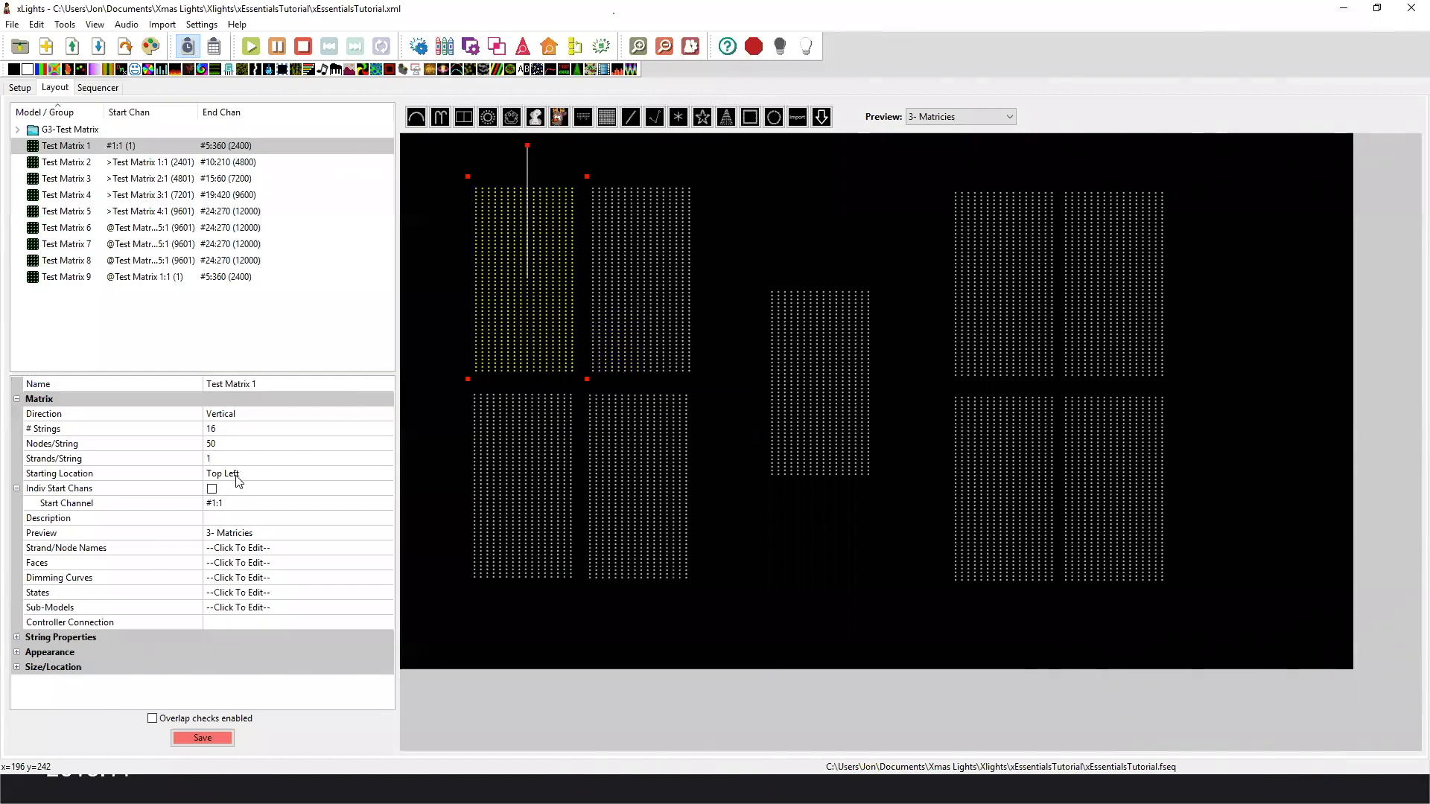
Go through Test Matrix 2, 3 and 4 again to examine the starting corner of each.
{"action": "left_click", "coordinate": [624, 292]}
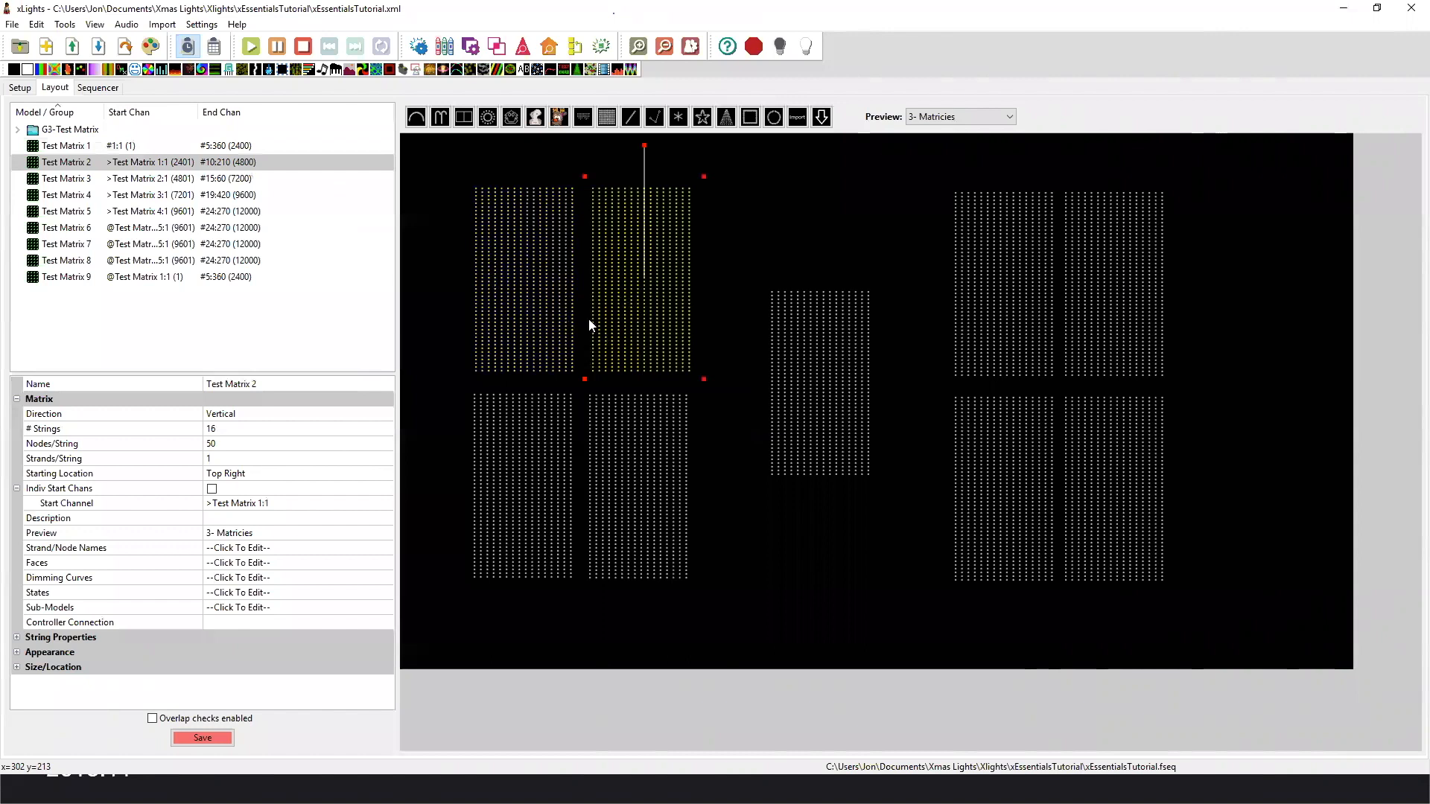
{"action": "left_click", "coordinate": [525, 442]}
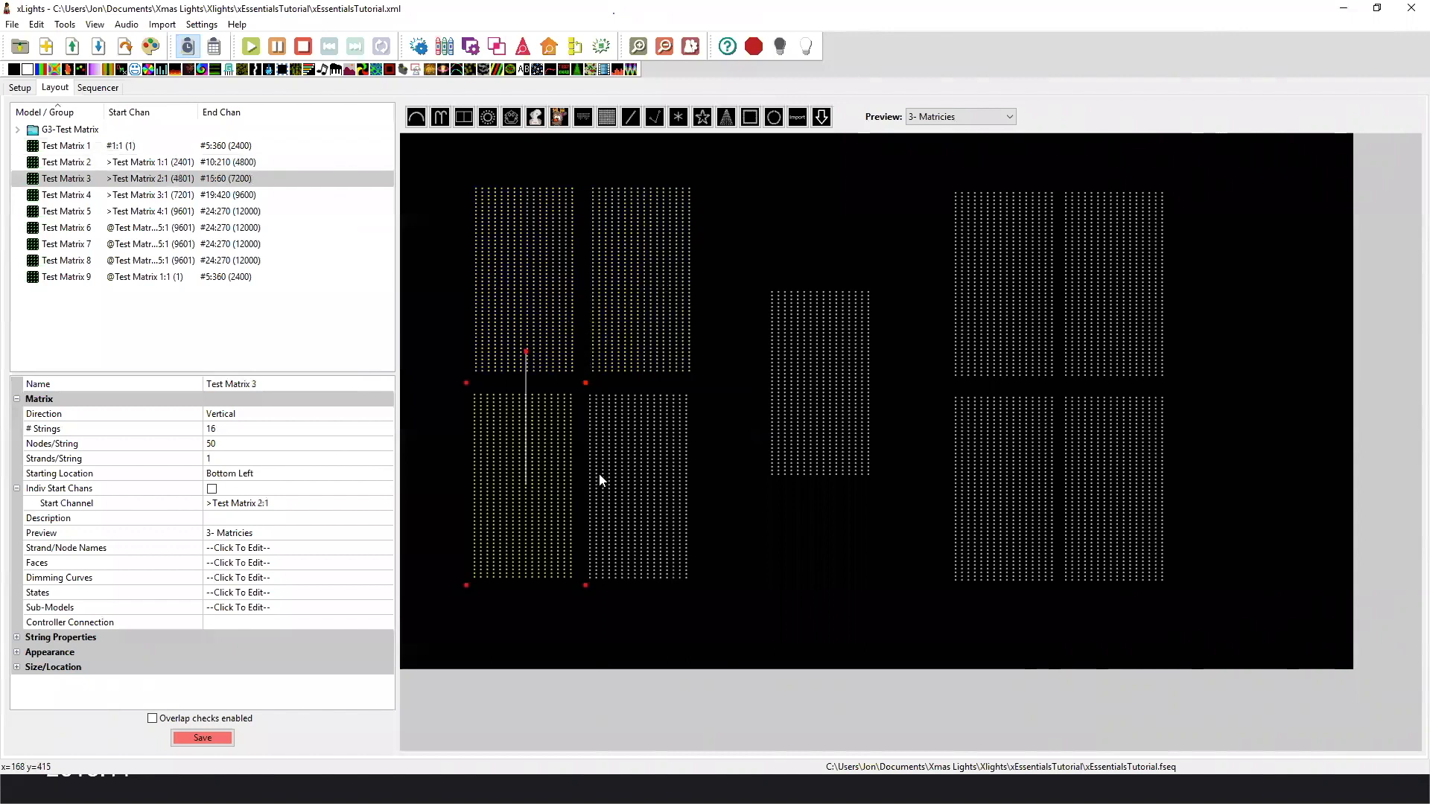
{"action": "left_click", "coordinate": [607, 478]}
{"action": "left_click", "coordinate": [541, 469]}
{"action": "left_click", "coordinate": [514, 329]}
{"action": "left_click", "coordinate": [514, 426]}
{"action": "right_click", "coordinate": [514, 427]}
View the node layouts of Test Matrix 1 and Test Matrix 3 to compare their node numbering.
{"action": "left_click", "coordinate": [529, 307]}
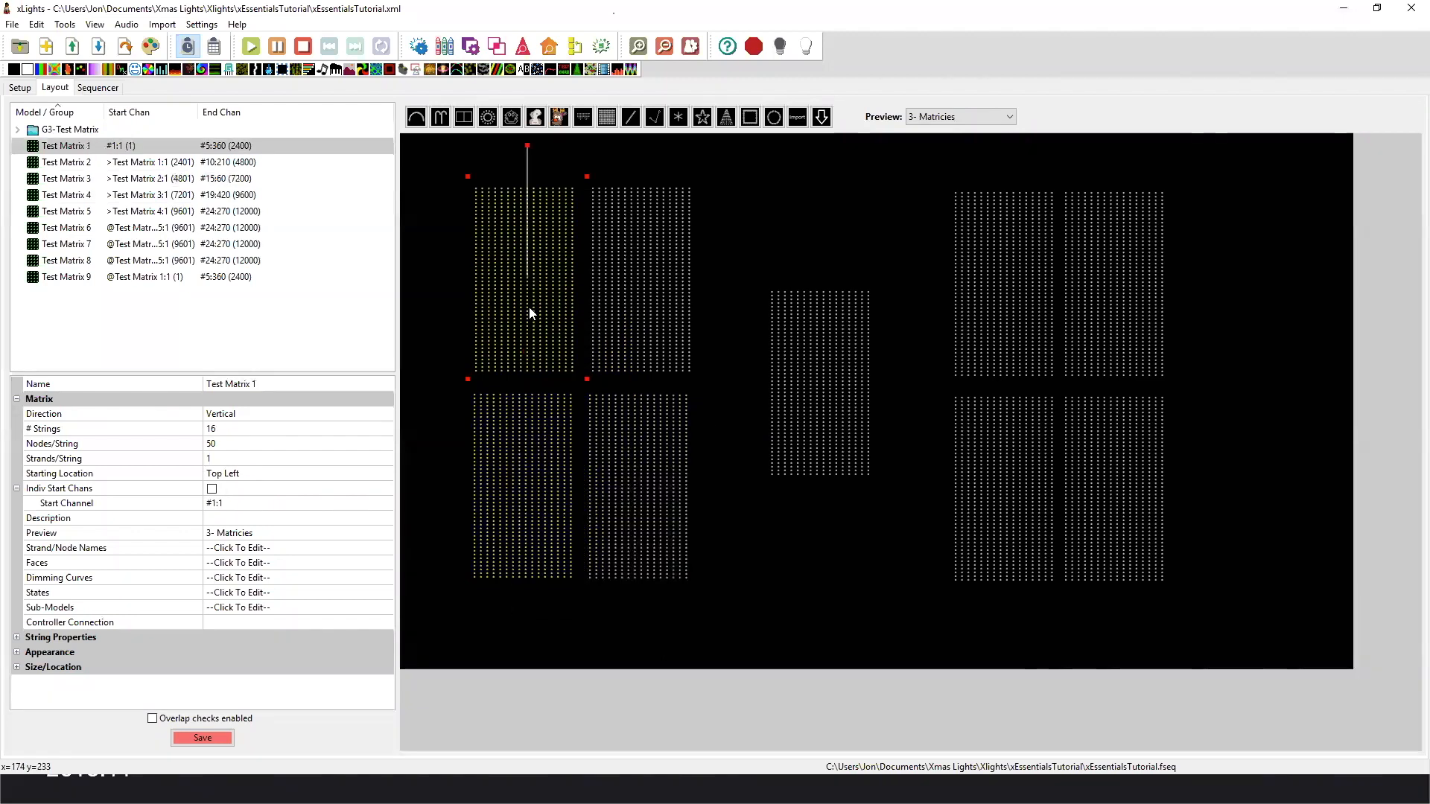
{"action": "right_click", "coordinate": [529, 307]}
{"action": "left_click", "coordinate": [567, 317]}
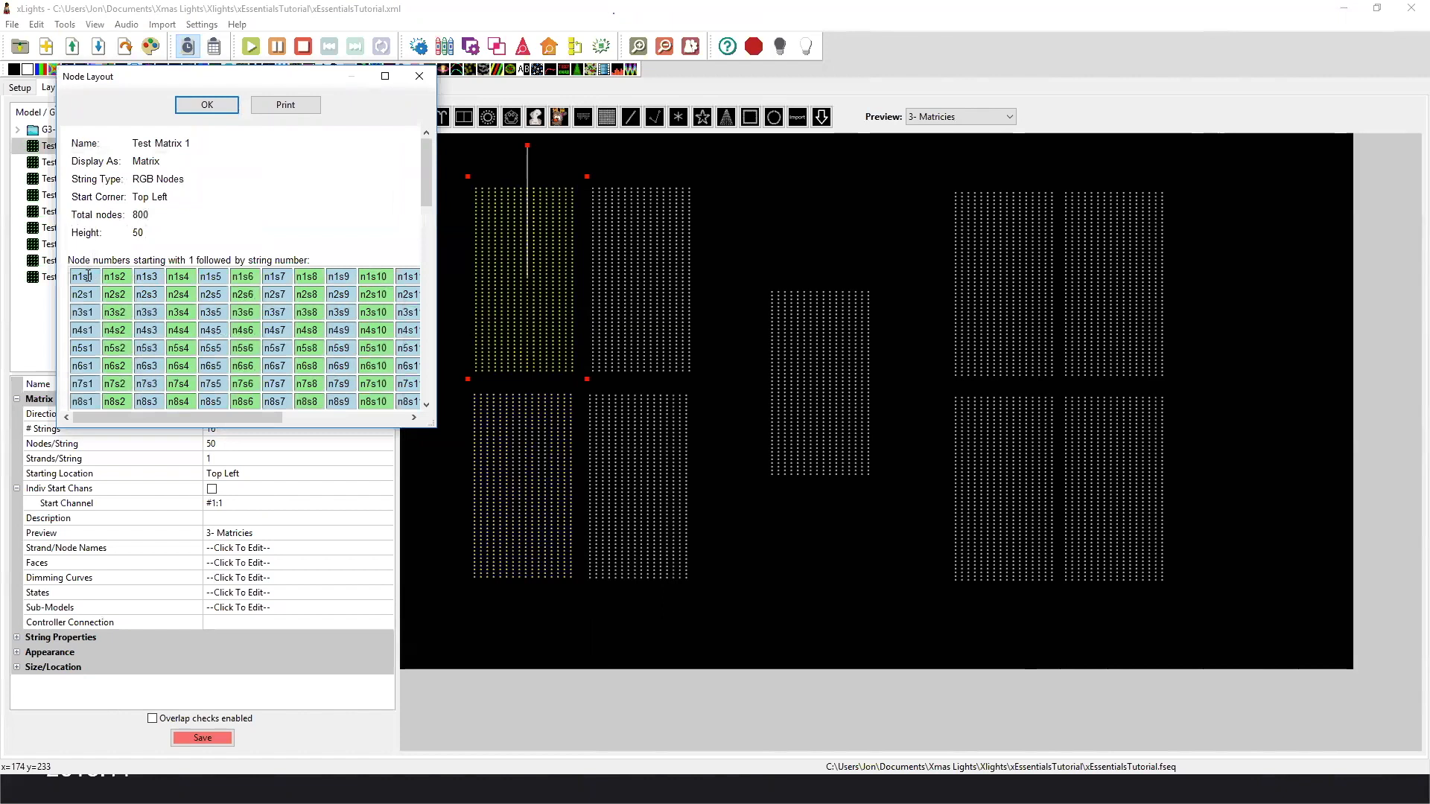
{"action": "left_click", "coordinate": [420, 77]}
{"action": "left_click", "coordinate": [503, 447]}
{"action": "right_click", "coordinate": [503, 447]}
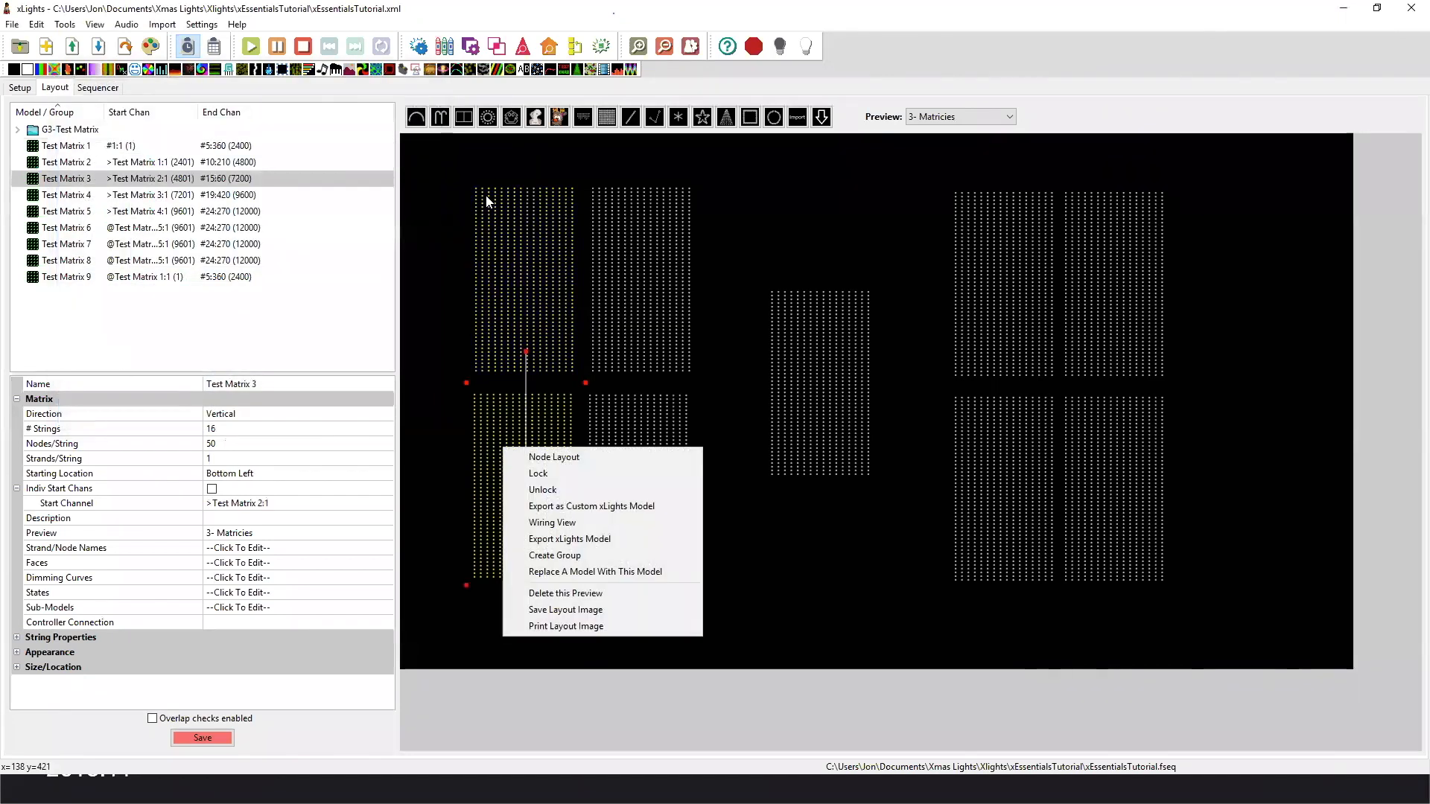
{"action": "left_click", "coordinate": [526, 456]}
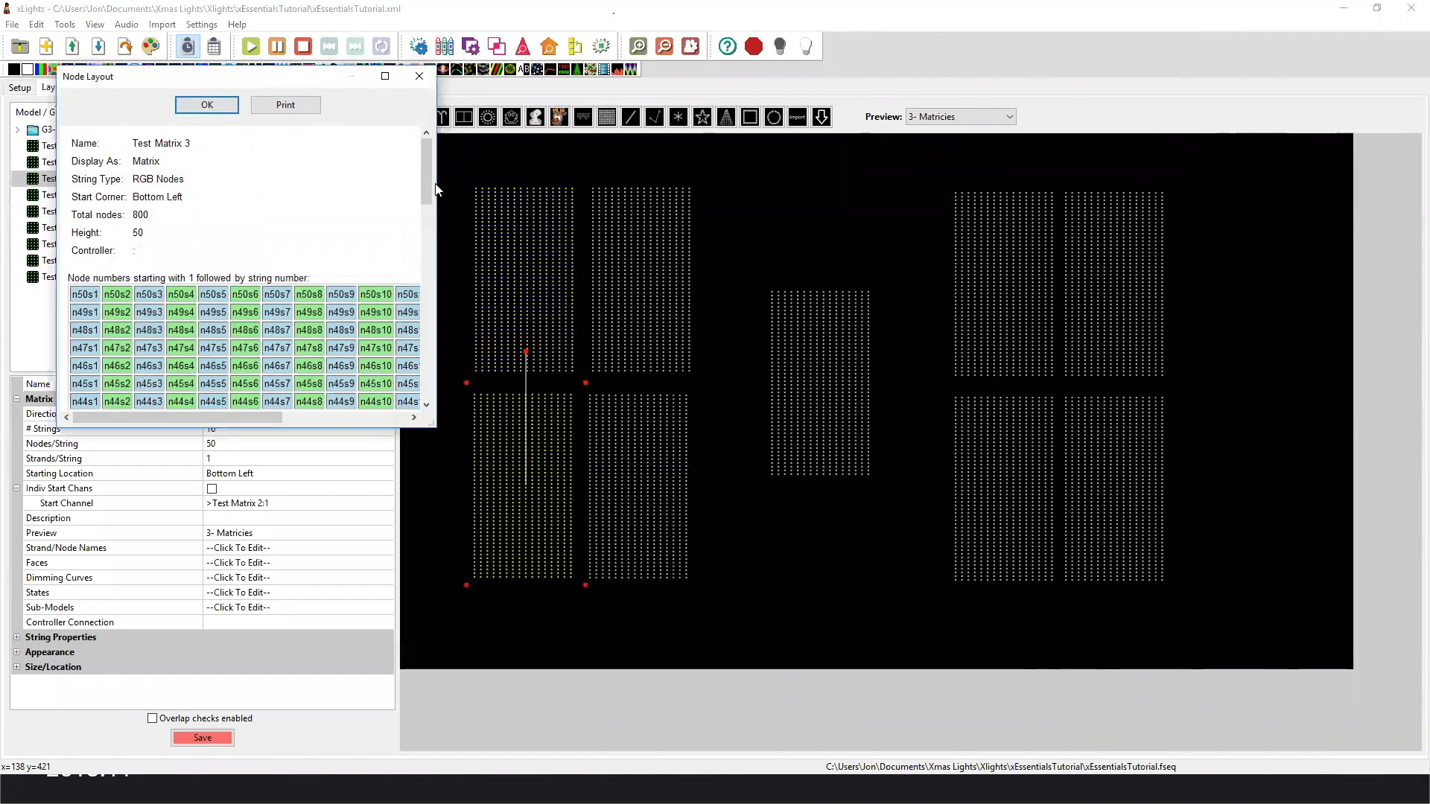
{"action": "left_click", "coordinate": [419, 76]}
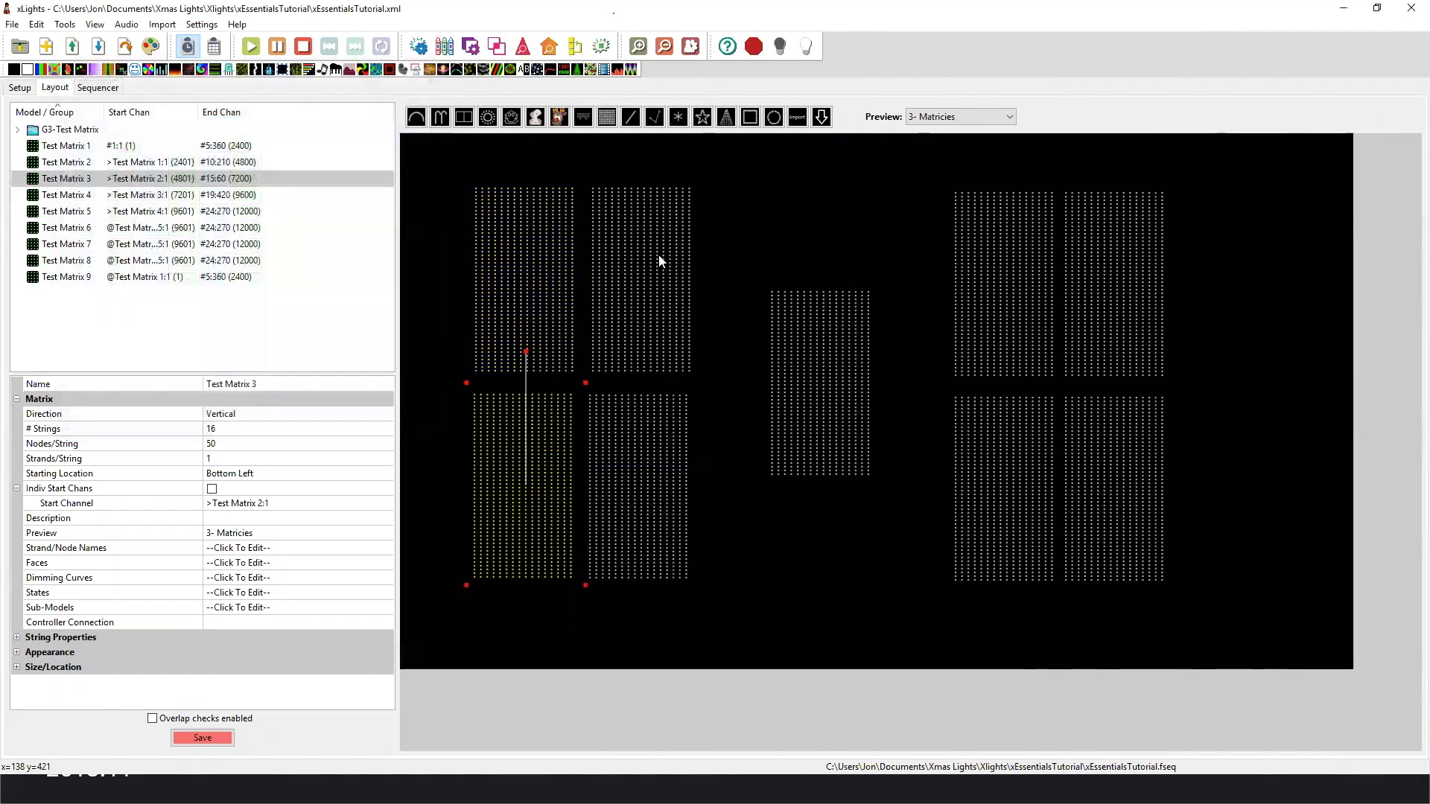
Rotate the upside-down Test Matrix 9 clockwise so that its top points diagonally down to the left.
{"action": "left_click", "coordinate": [455, 322]}
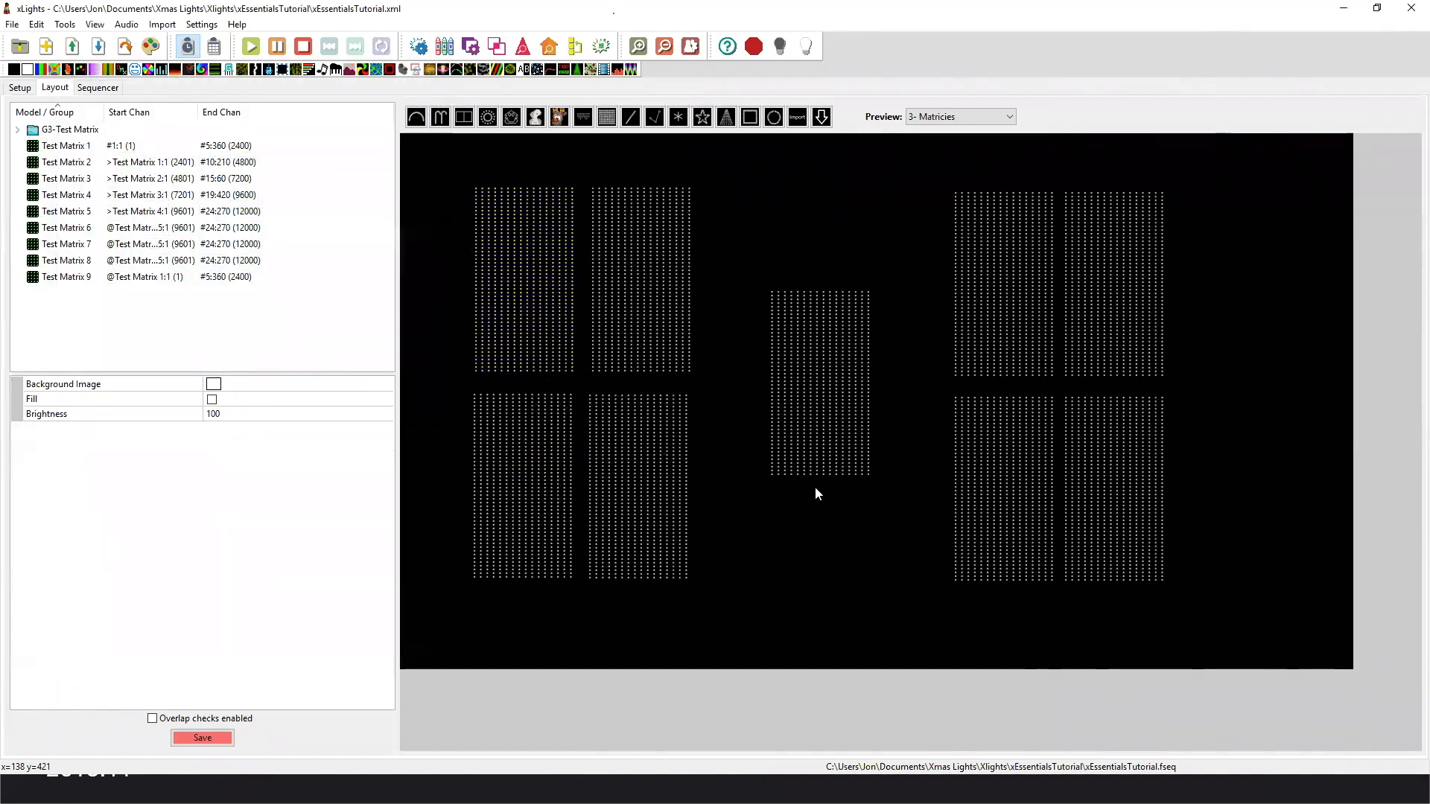
{"action": "left_click", "coordinate": [820, 512]}
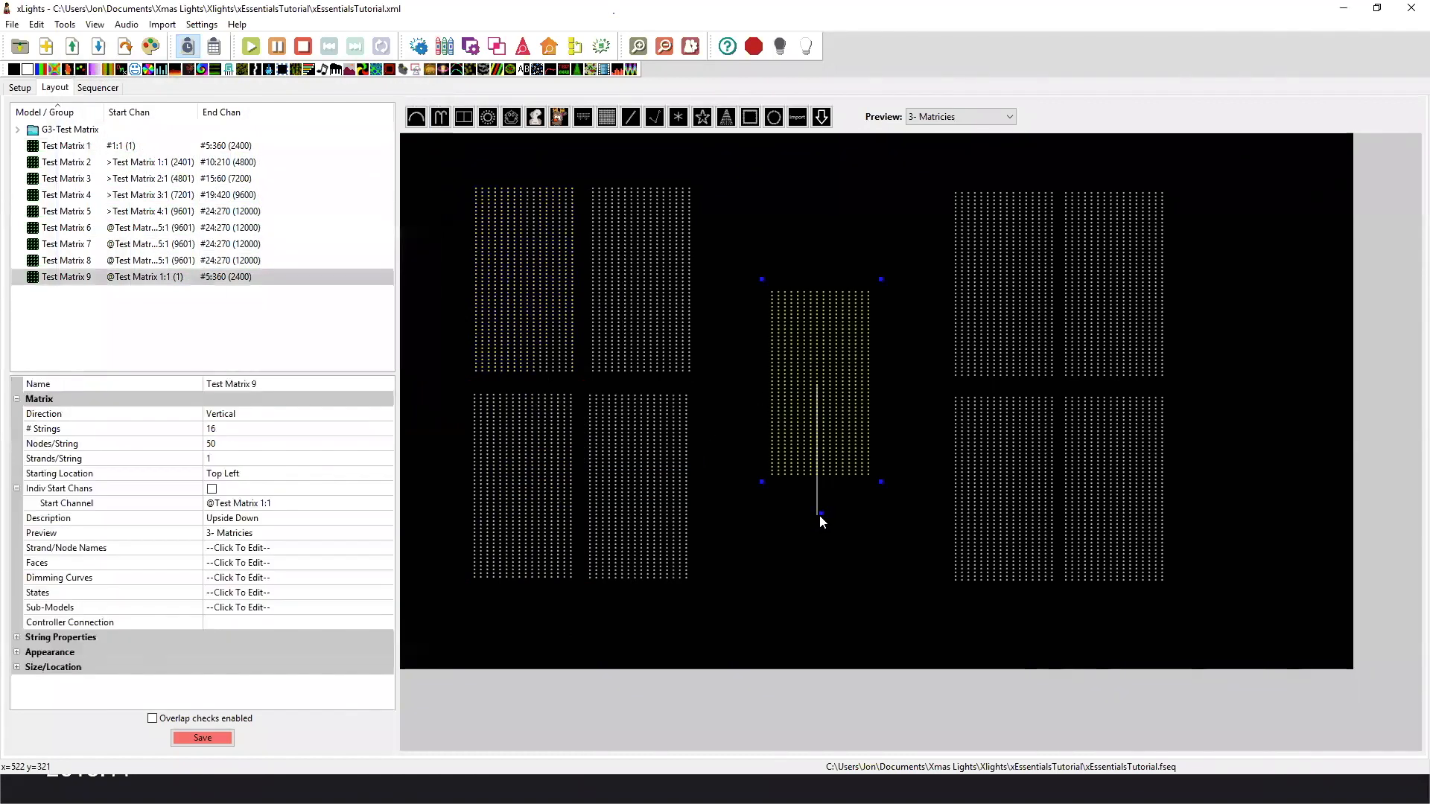
{"action": "left_click_drag", "start_coordinate": [794, 513], "coordinate": [747, 491]}
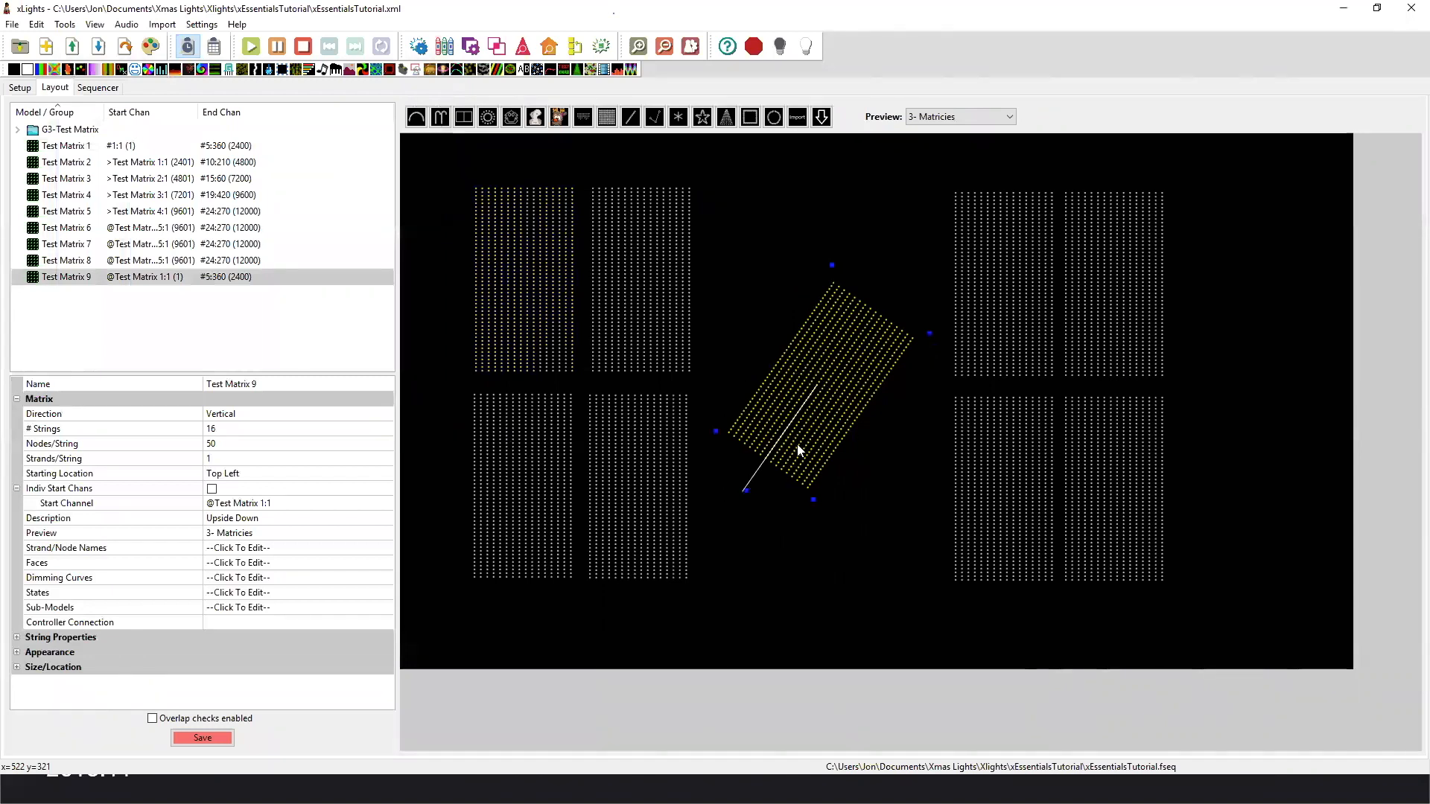
{"action": "left_click", "coordinate": [837, 534]}
View the node layout of the rotated Test Matrix 9 to check its node numbering.
{"action": "left_click", "coordinate": [799, 421]}
{"action": "right_click", "coordinate": [800, 424]}
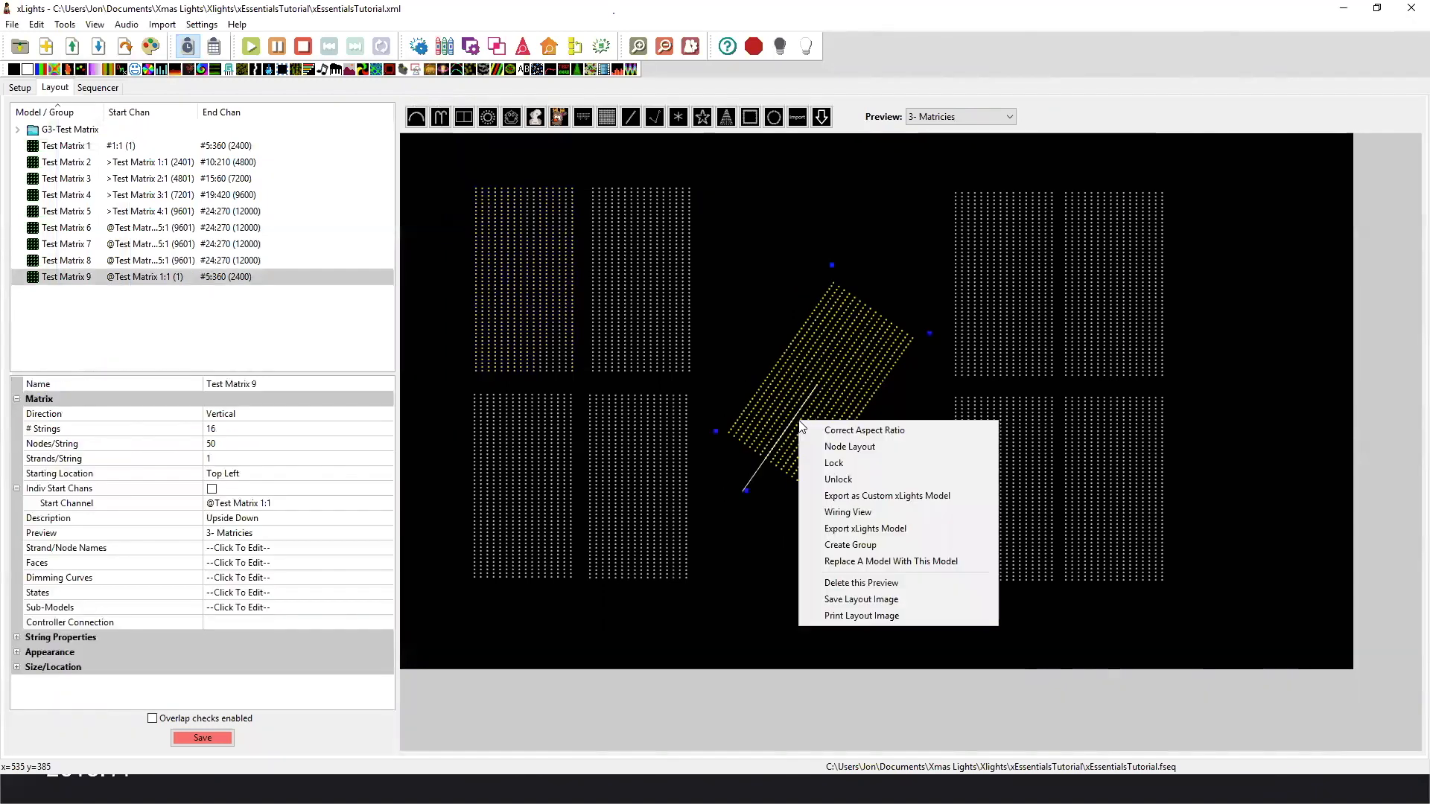
{"action": "left_click", "coordinate": [844, 447]}
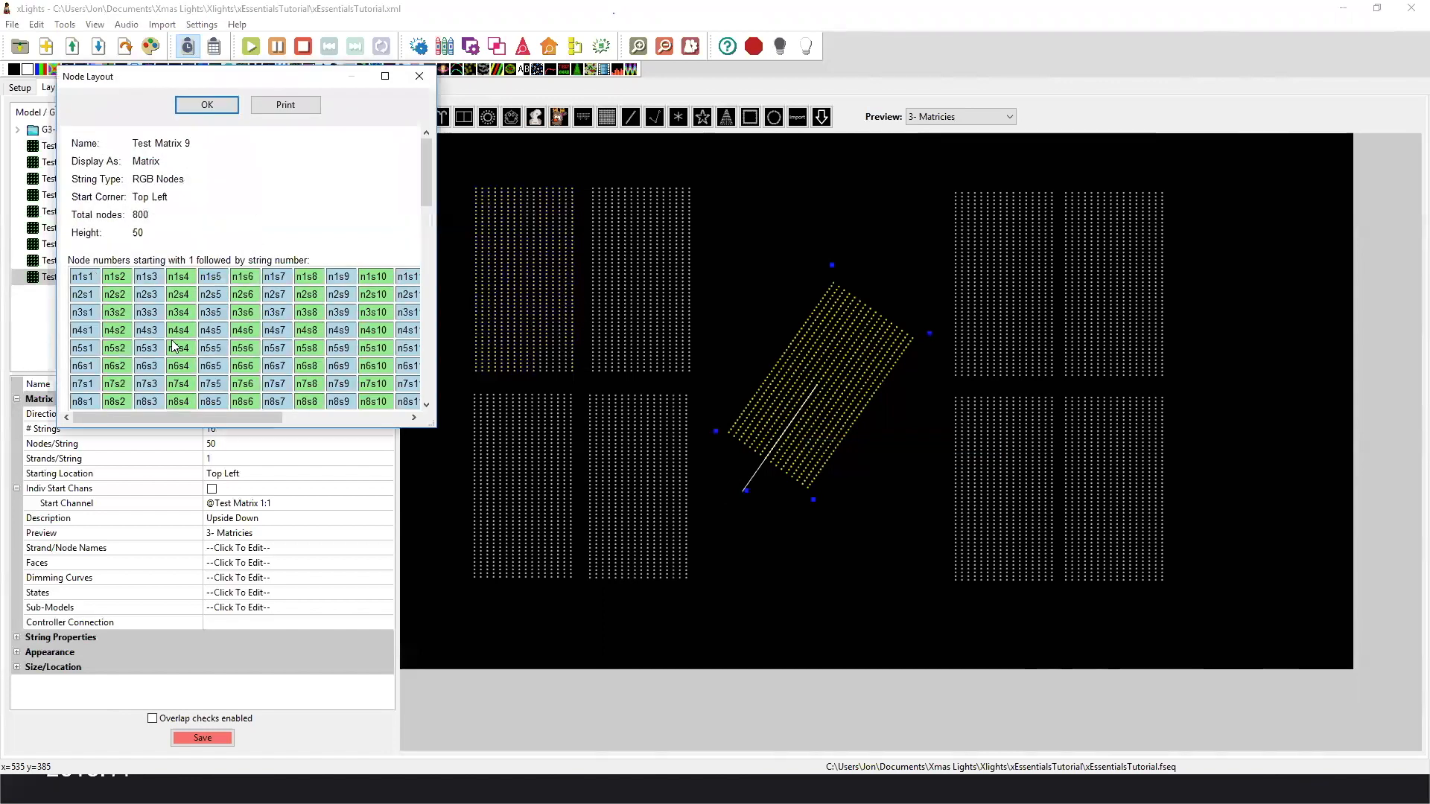
{"action": "left_click", "coordinate": [414, 85]}
Select Test Matrix 5 and Test Matrix 6 alternately to compare their starting locations and start channels.
{"action": "left_click", "coordinate": [993, 345]}
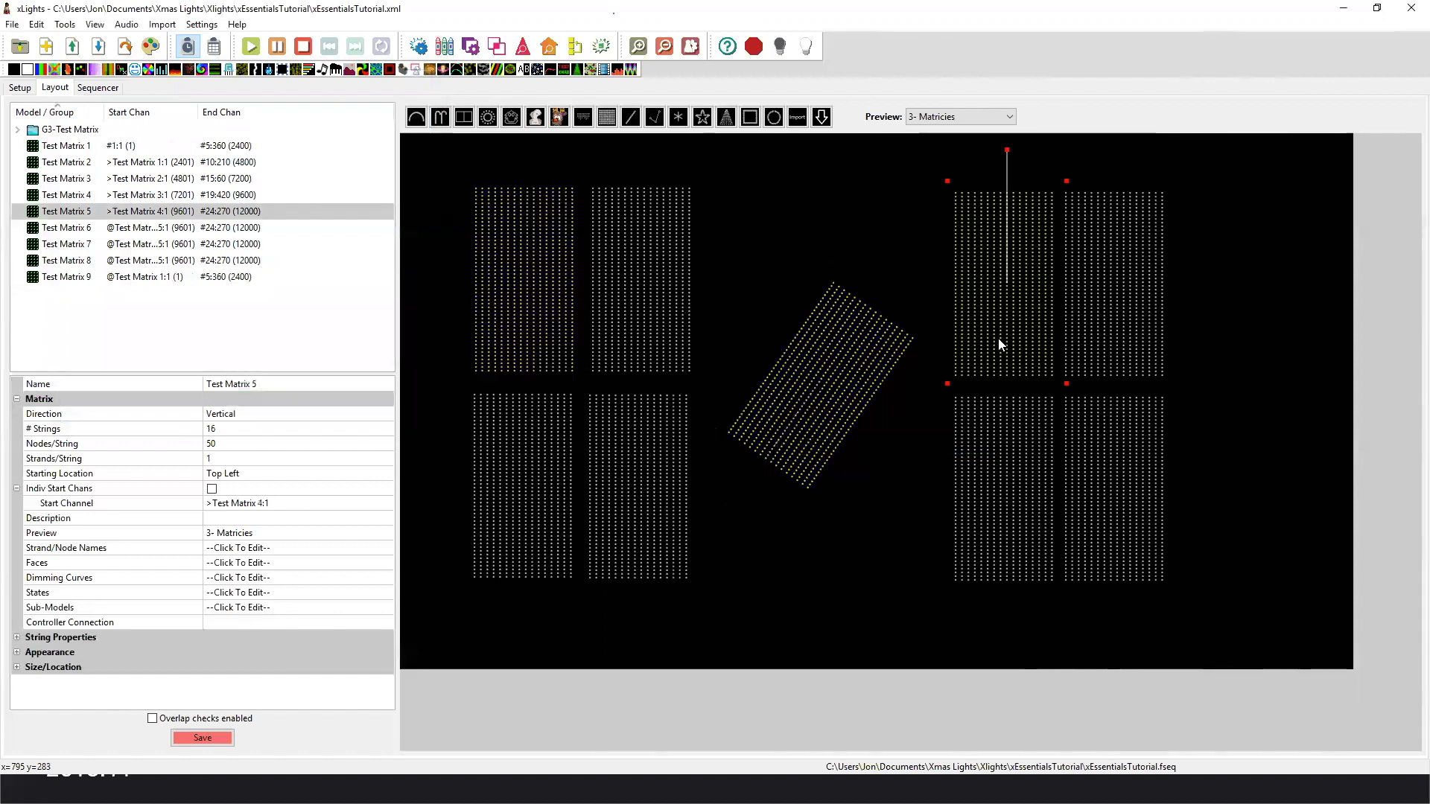
{"action": "left_click", "coordinate": [1077, 323]}
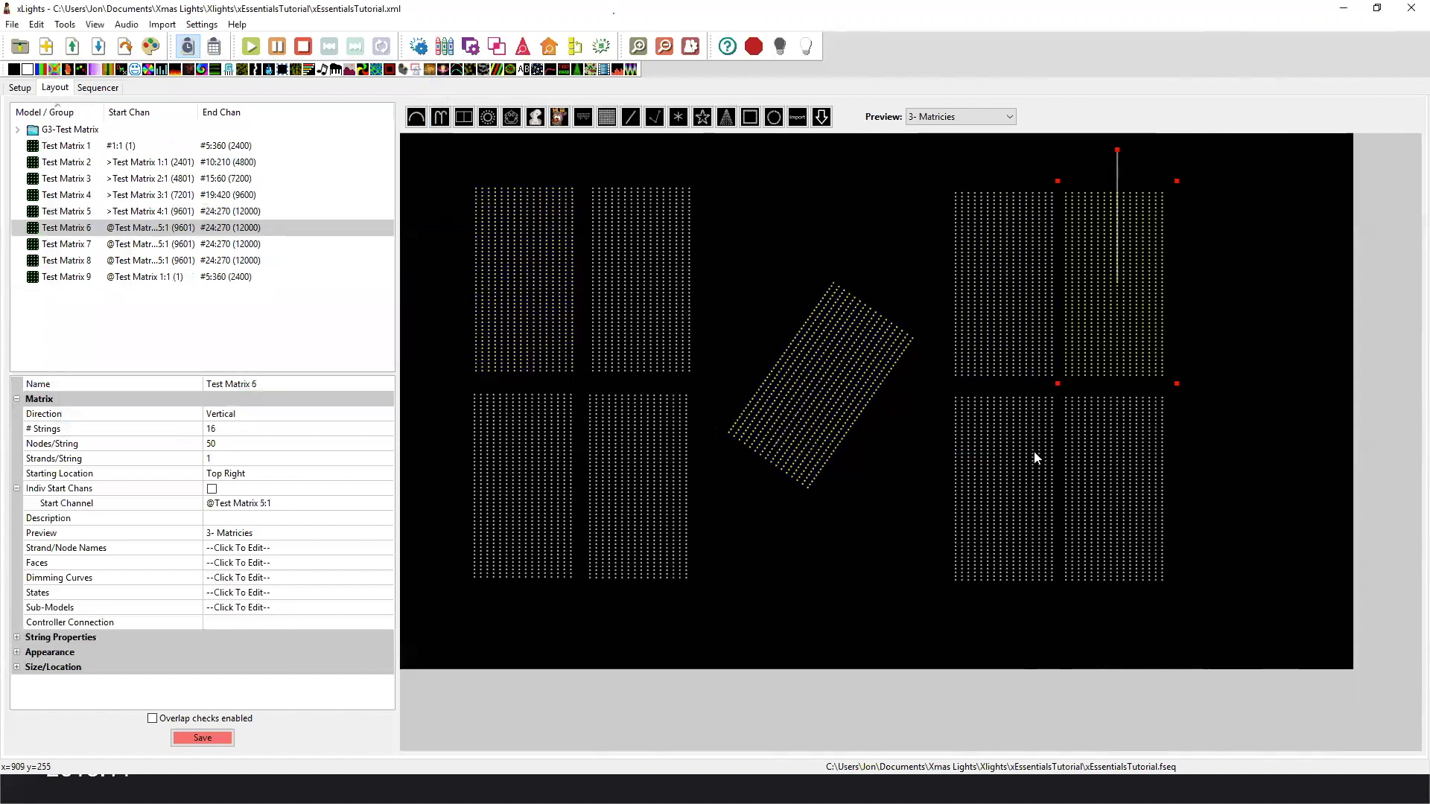
{"action": "left_click", "coordinate": [1041, 312]}
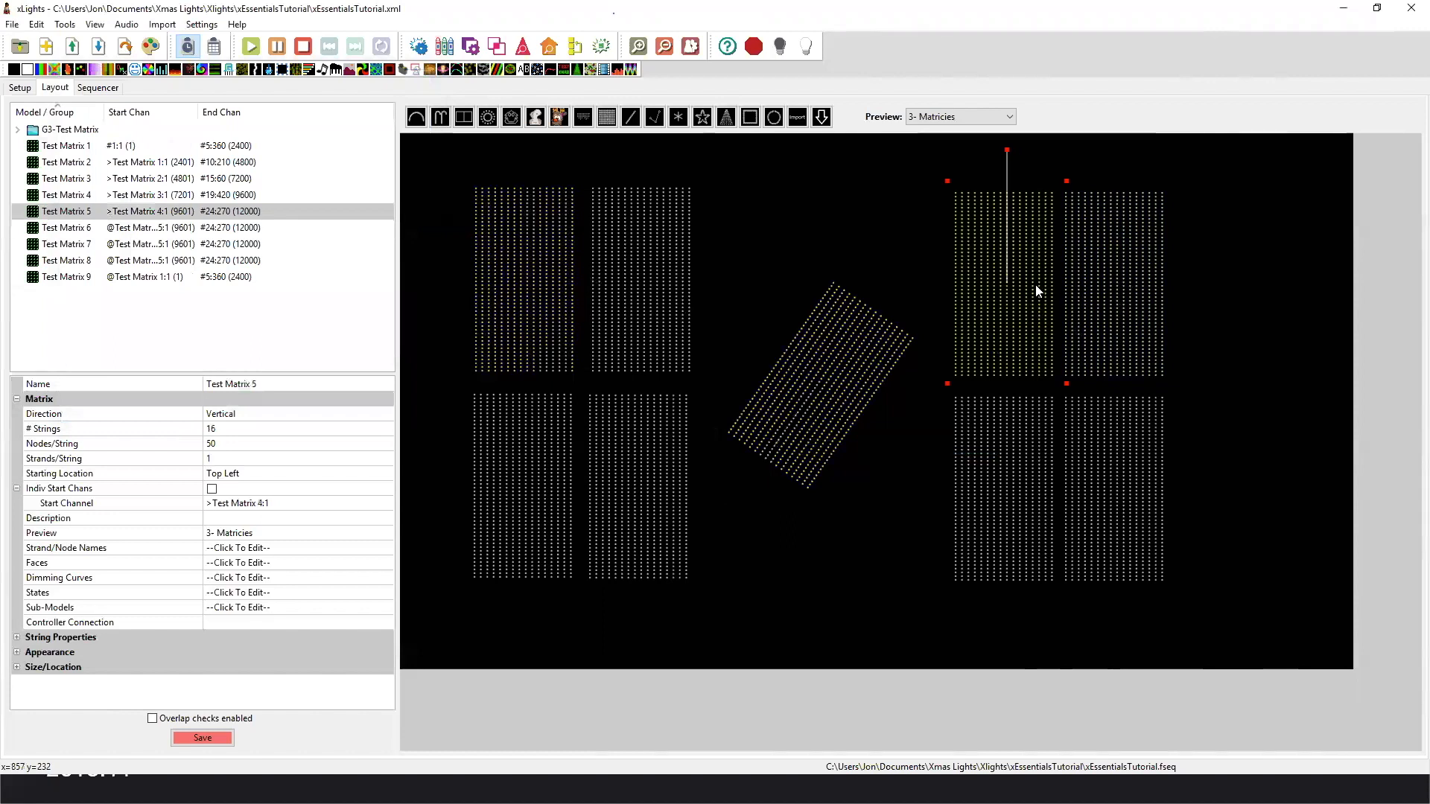
{"action": "left_click", "coordinate": [1074, 300]}
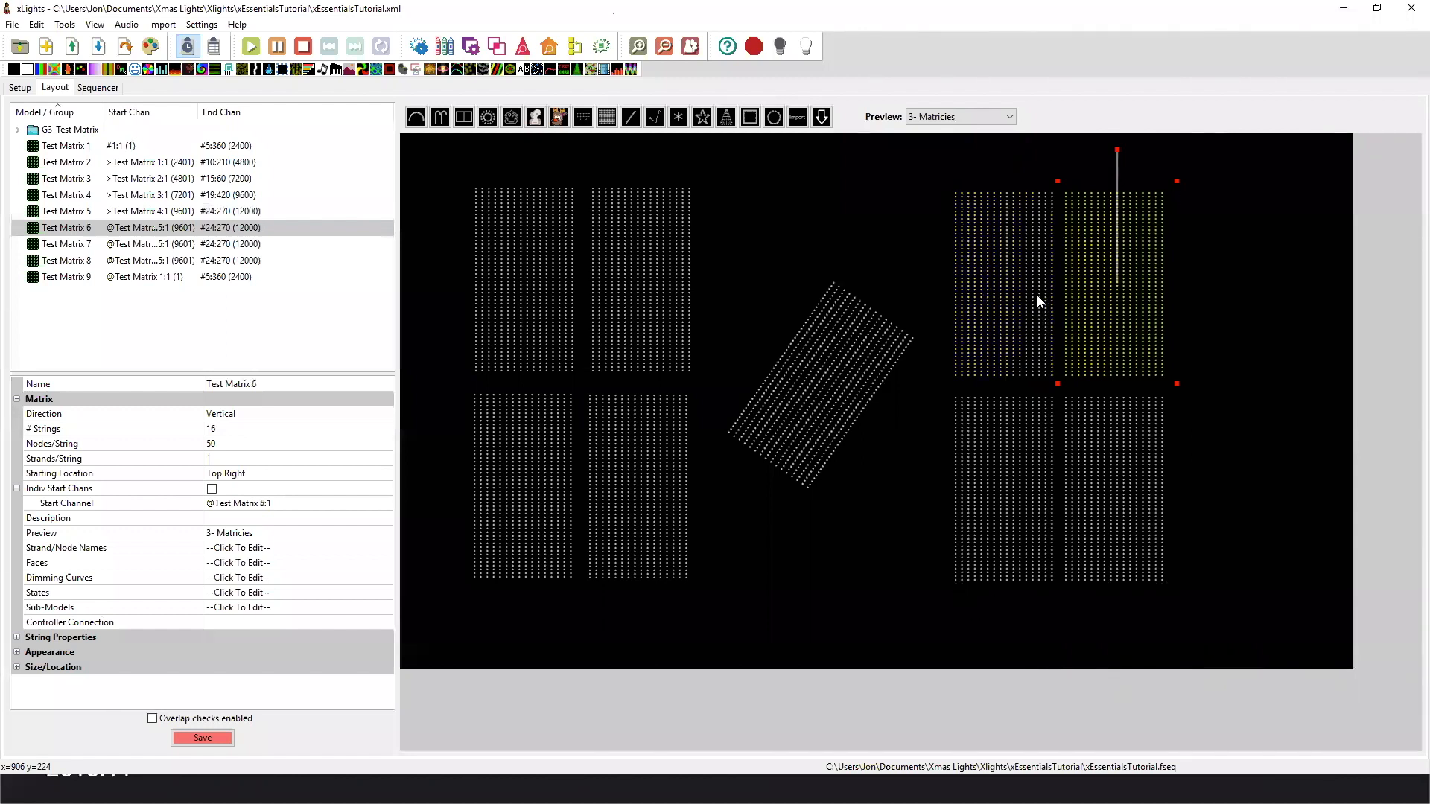
{"action": "left_click", "coordinate": [1036, 353]}
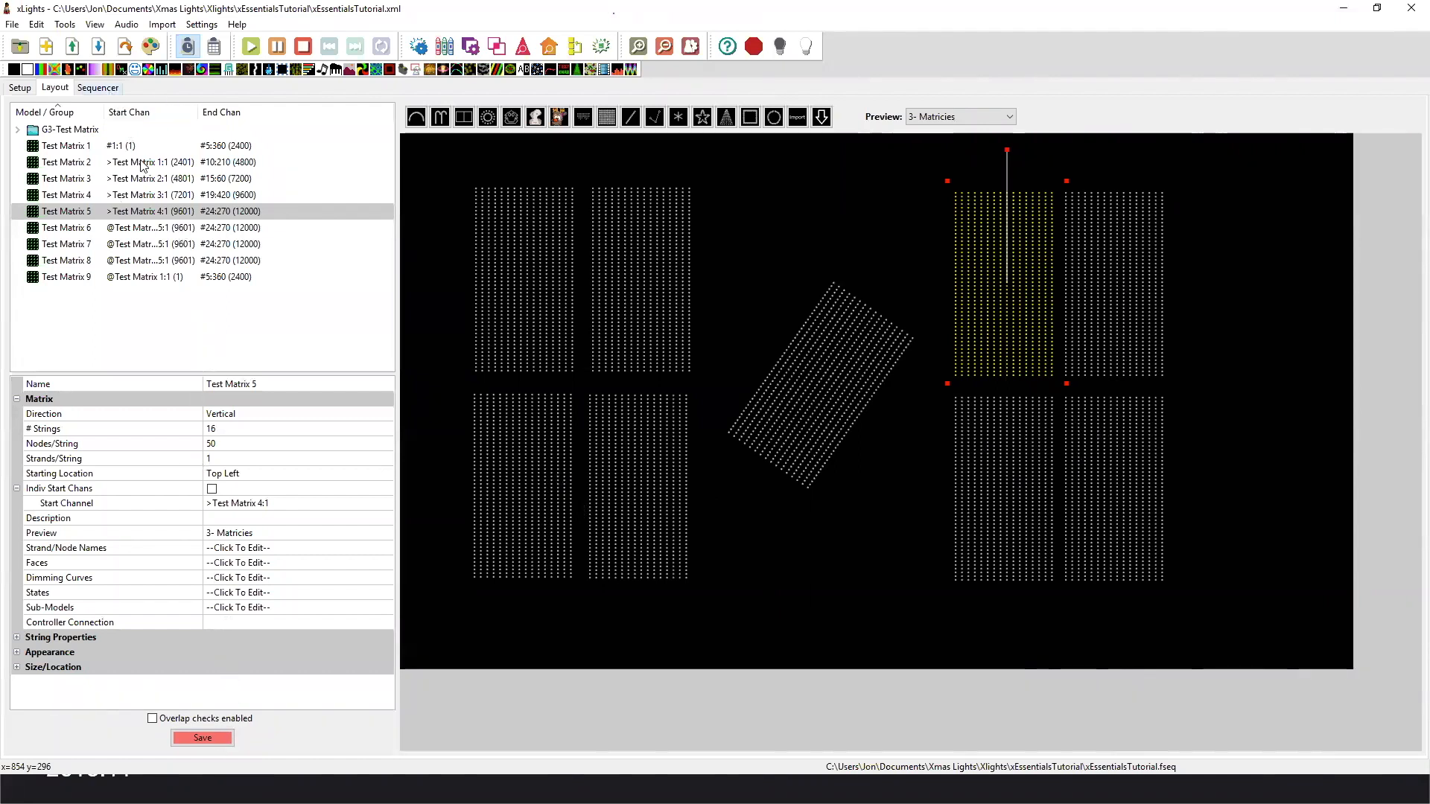
Save the layout and, in the sequencer, collapse G2-Arch Group and G2-Line Group and expand G3-Test Matrix to show its effects.
{"action": "key", "text": "ctrl+s"}
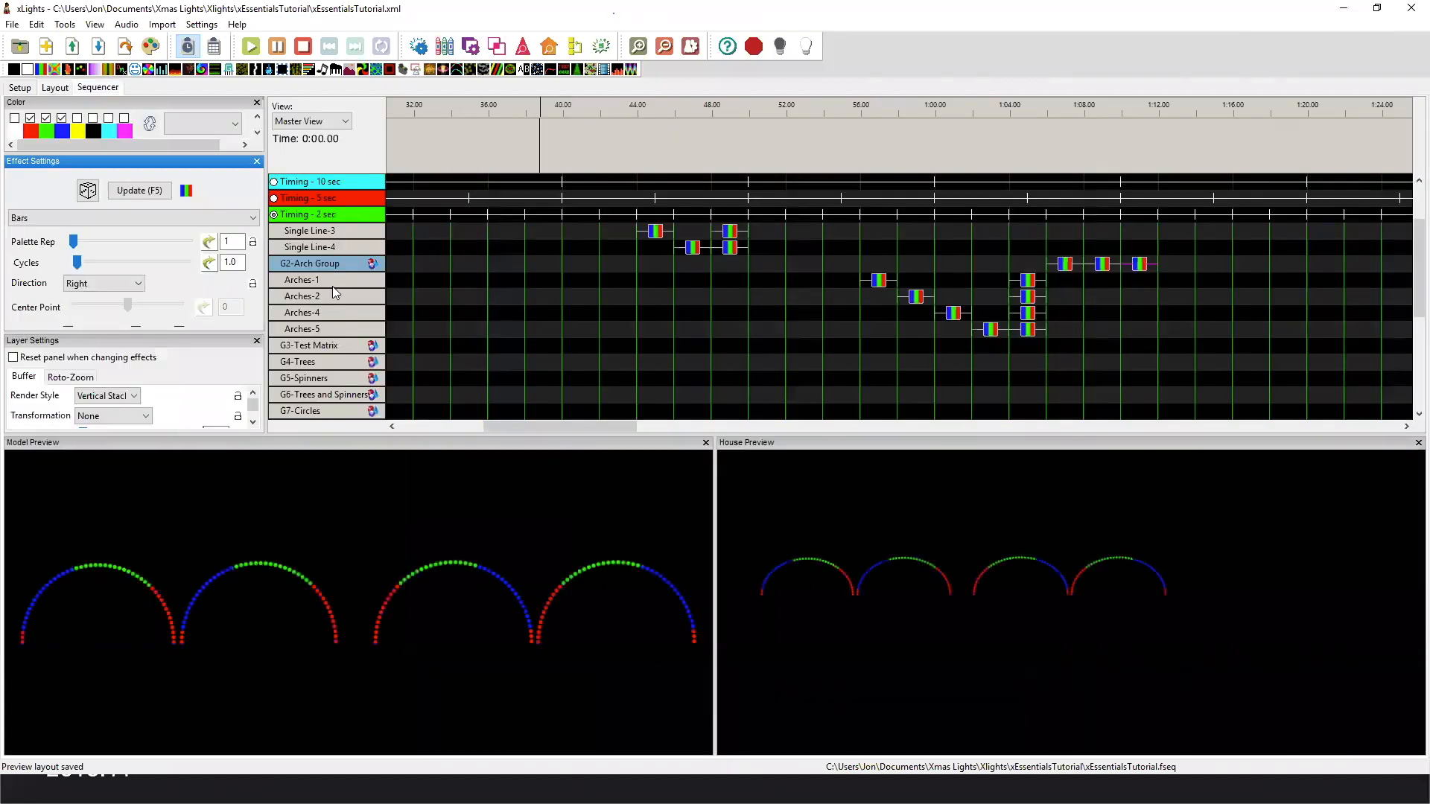
{"action": "double_click", "coordinate": [332, 266]}
{"action": "scroll", "coordinate": [332, 283], "scroll_direction": "up", "scroll_amount": 4}
{"action": "double_click", "coordinate": [330, 249]}
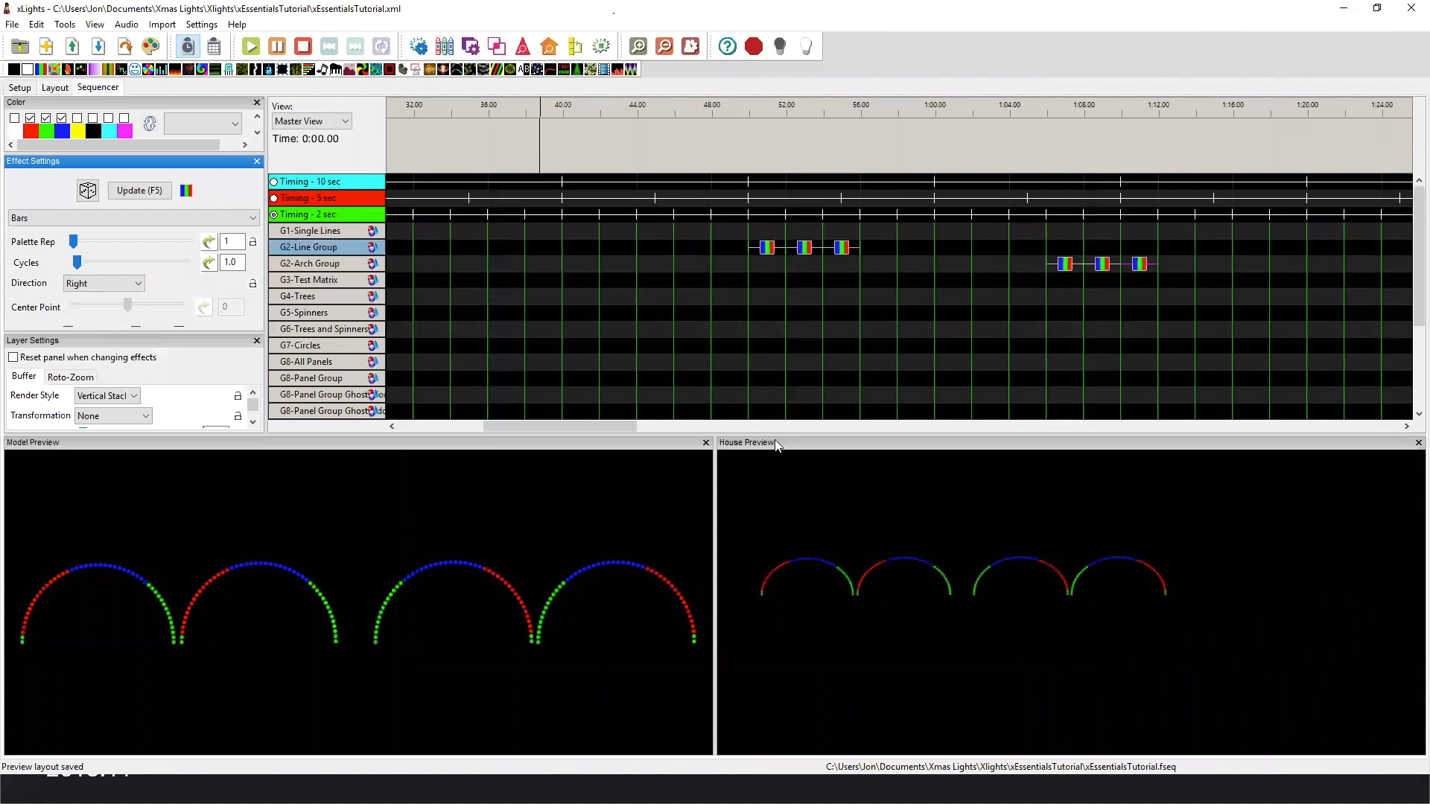
{"action": "double_click", "coordinate": [309, 280]}
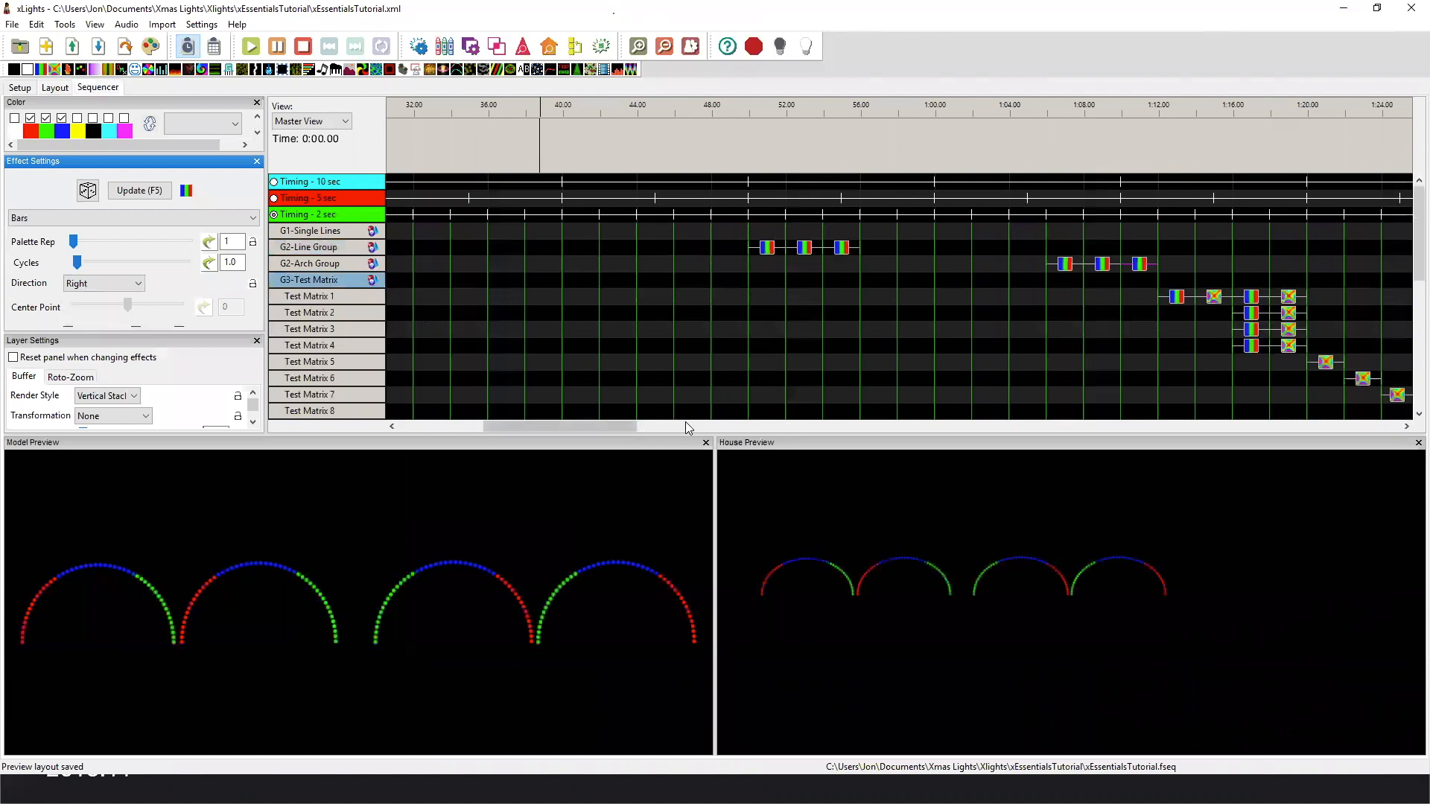
{"action": "scroll", "coordinate": [672, 427], "scroll_direction": "right", "scroll_amount": 5}
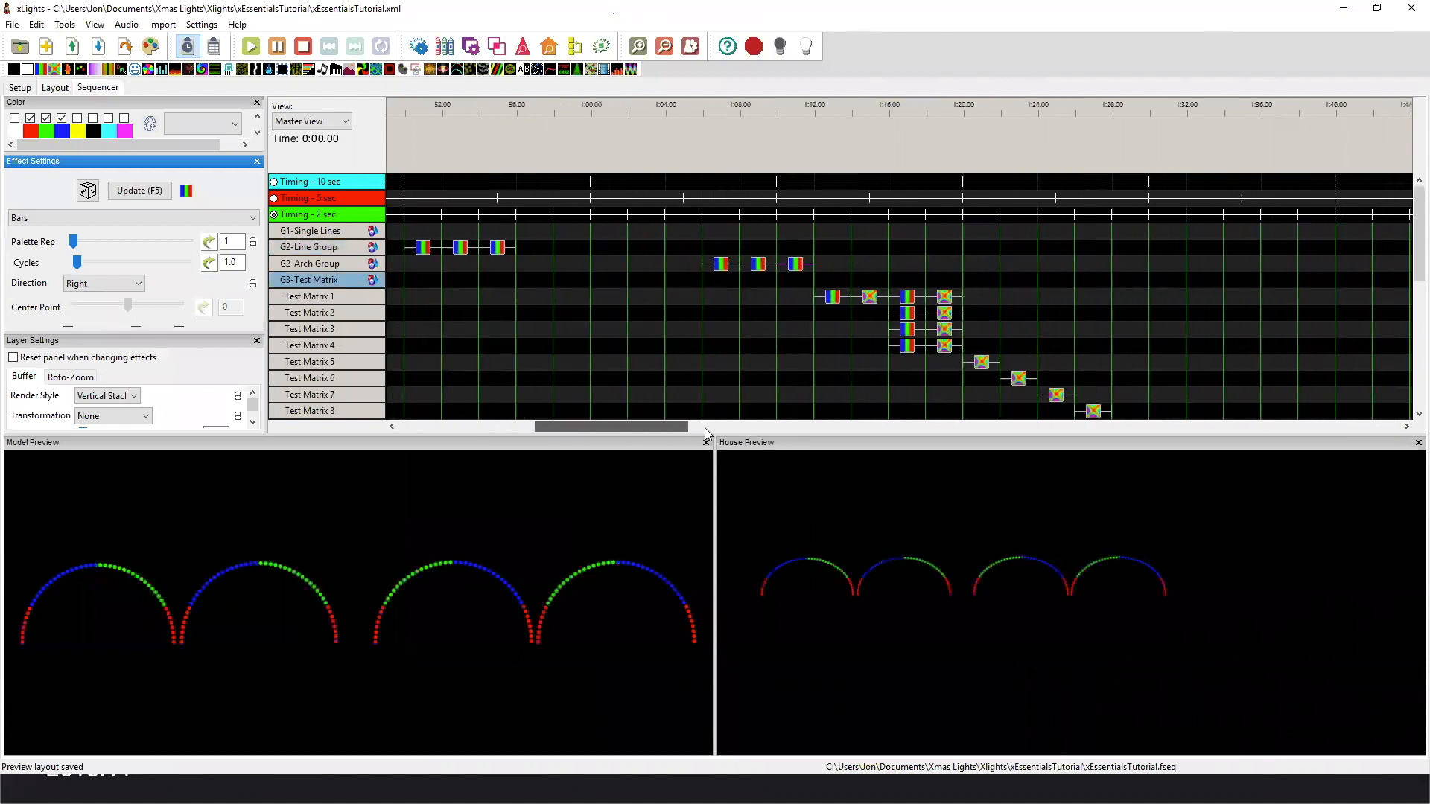
{"action": "scroll", "coordinate": [688, 428], "scroll_direction": "right", "scroll_amount": 3}
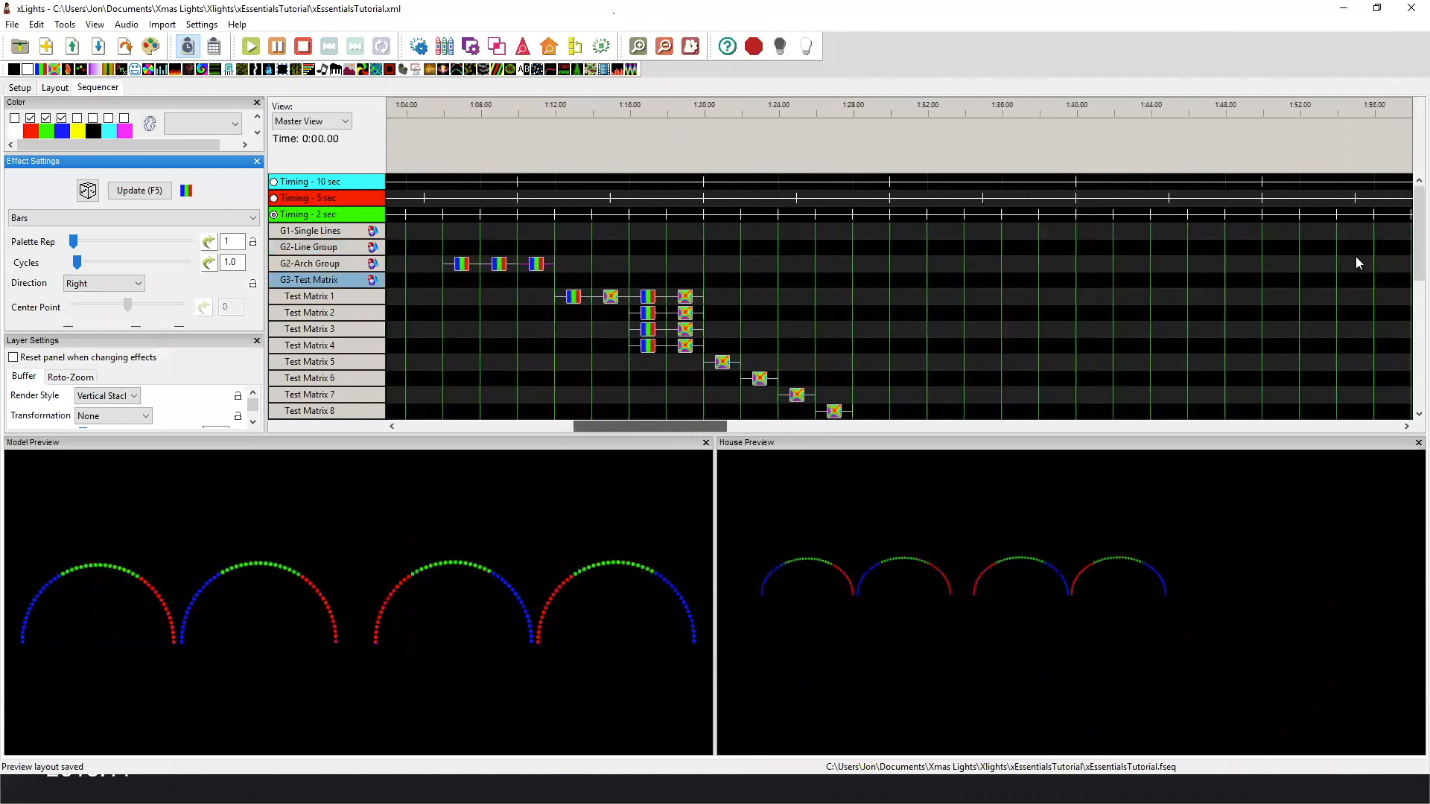
Play the Bars effect on Test Matrix 1 and switch the House Preview to 3- Matricies.
{"action": "scroll", "coordinate": [1355, 260], "scroll_direction": "right", "scroll_amount": 2}
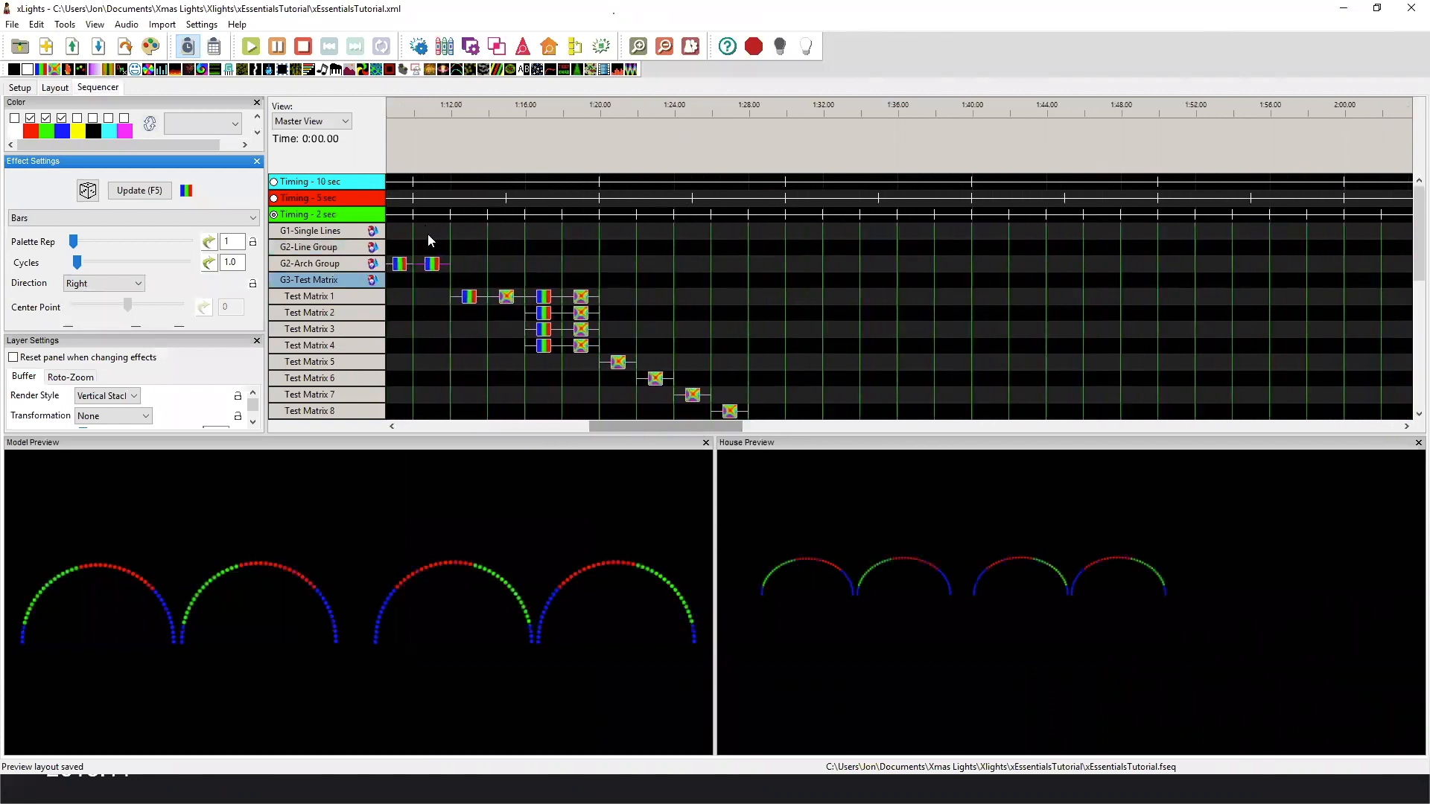
{"action": "scroll", "coordinate": [424, 254], "scroll_direction": "left", "scroll_amount": 1}
{"action": "scroll", "coordinate": [535, 292], "scroll_direction": "left", "scroll_amount": 1}
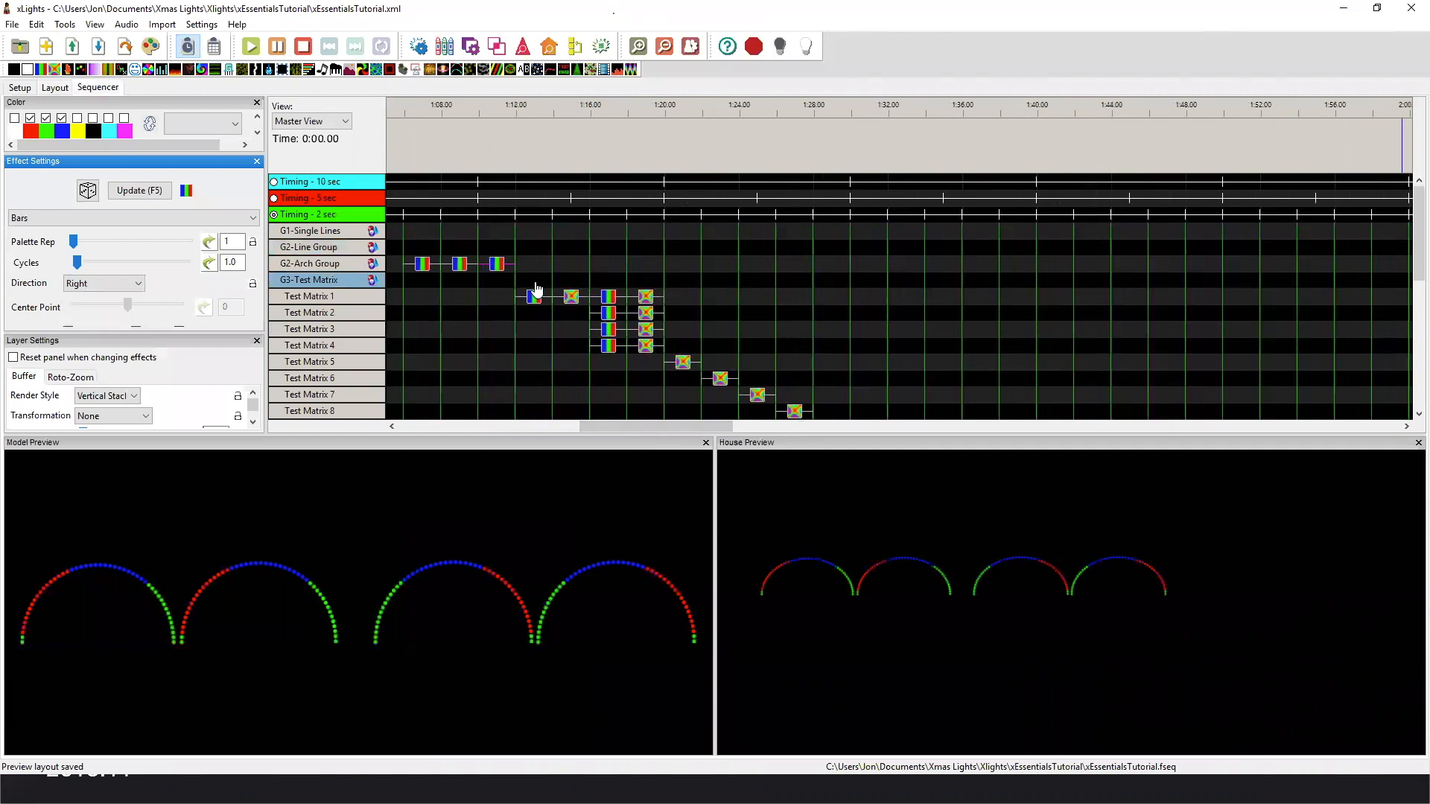
{"action": "left_click", "coordinate": [536, 292]}
{"action": "scroll", "coordinate": [536, 292], "scroll_direction": "down", "scroll_amount": 1}
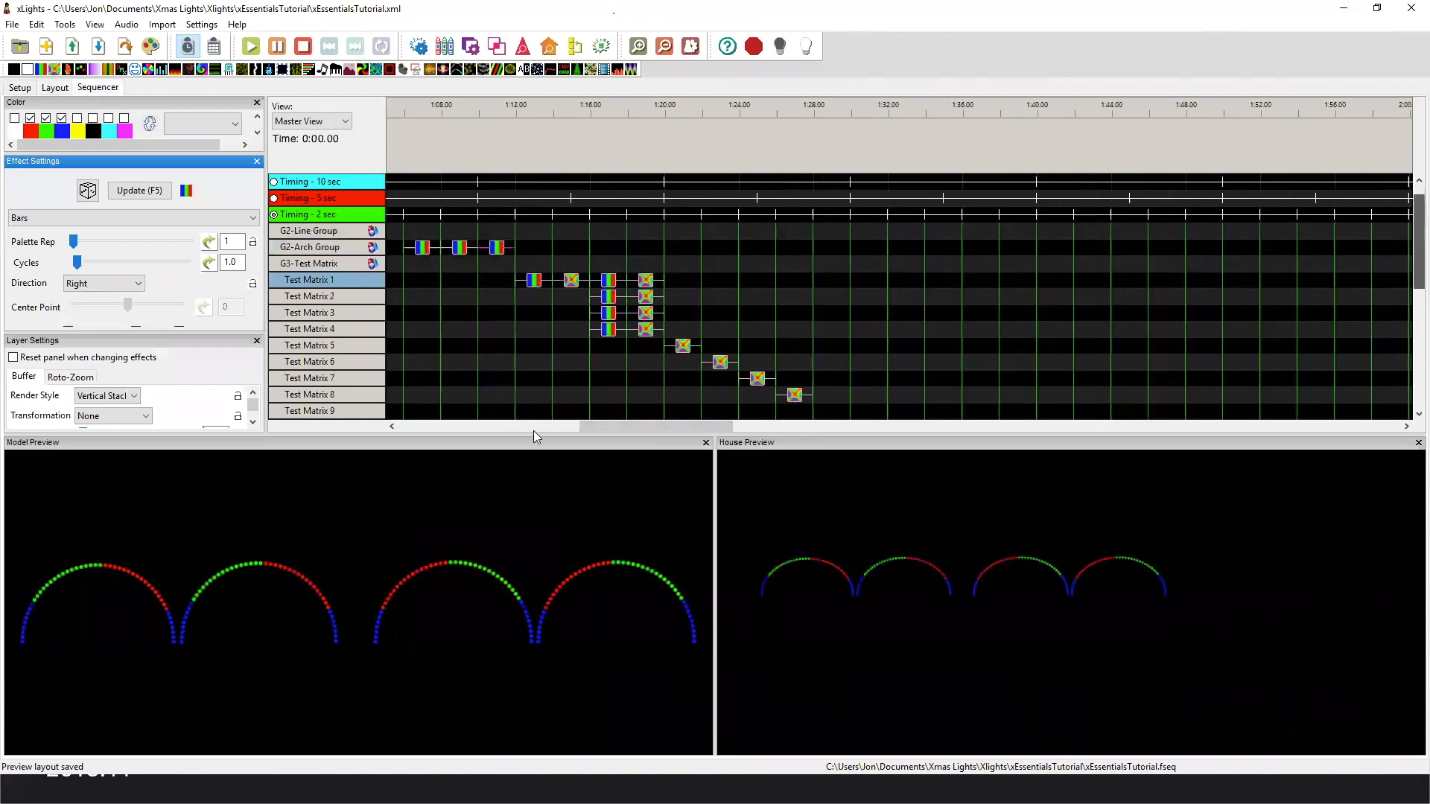
{"action": "right_click", "coordinate": [817, 560]}
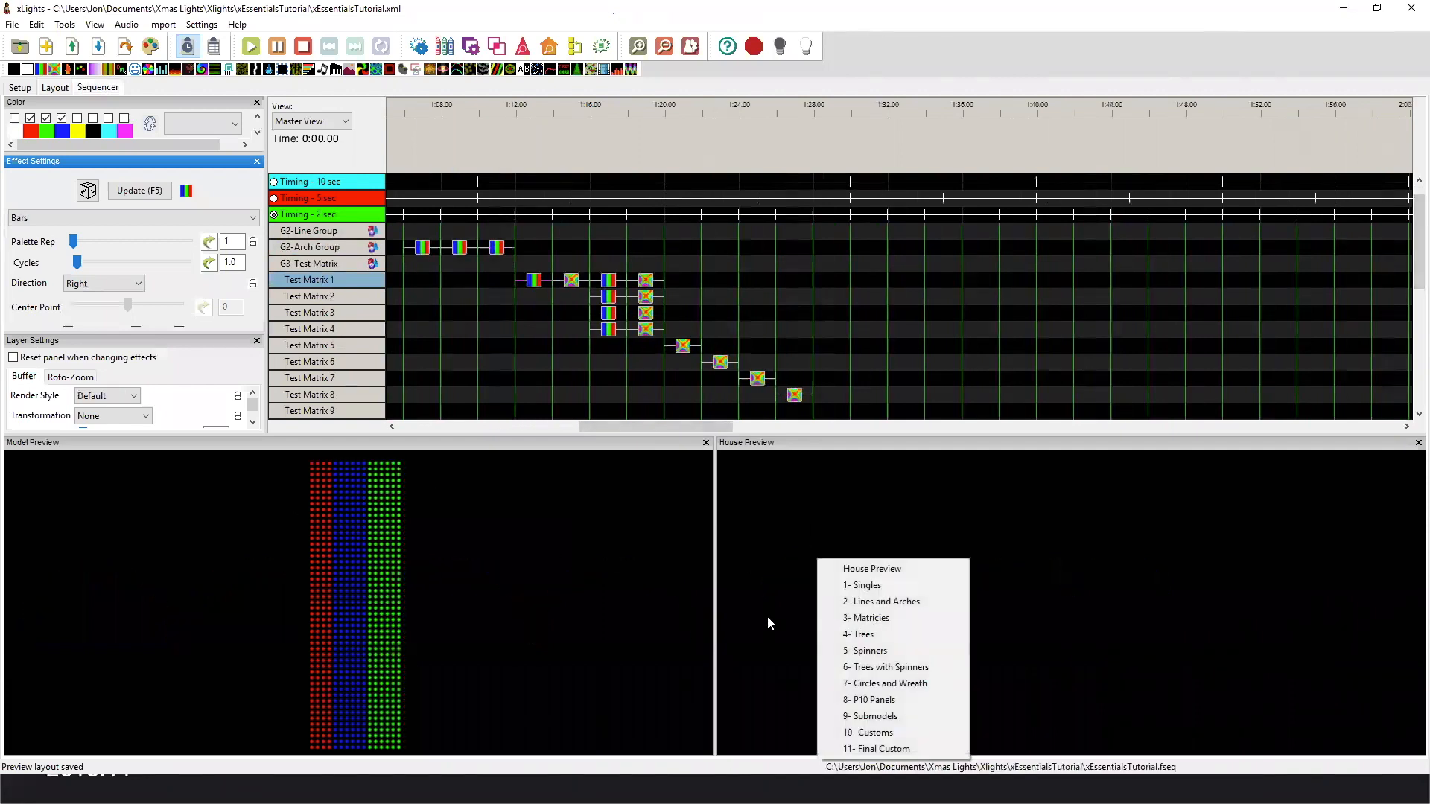
{"action": "left_click", "coordinate": [868, 617]}
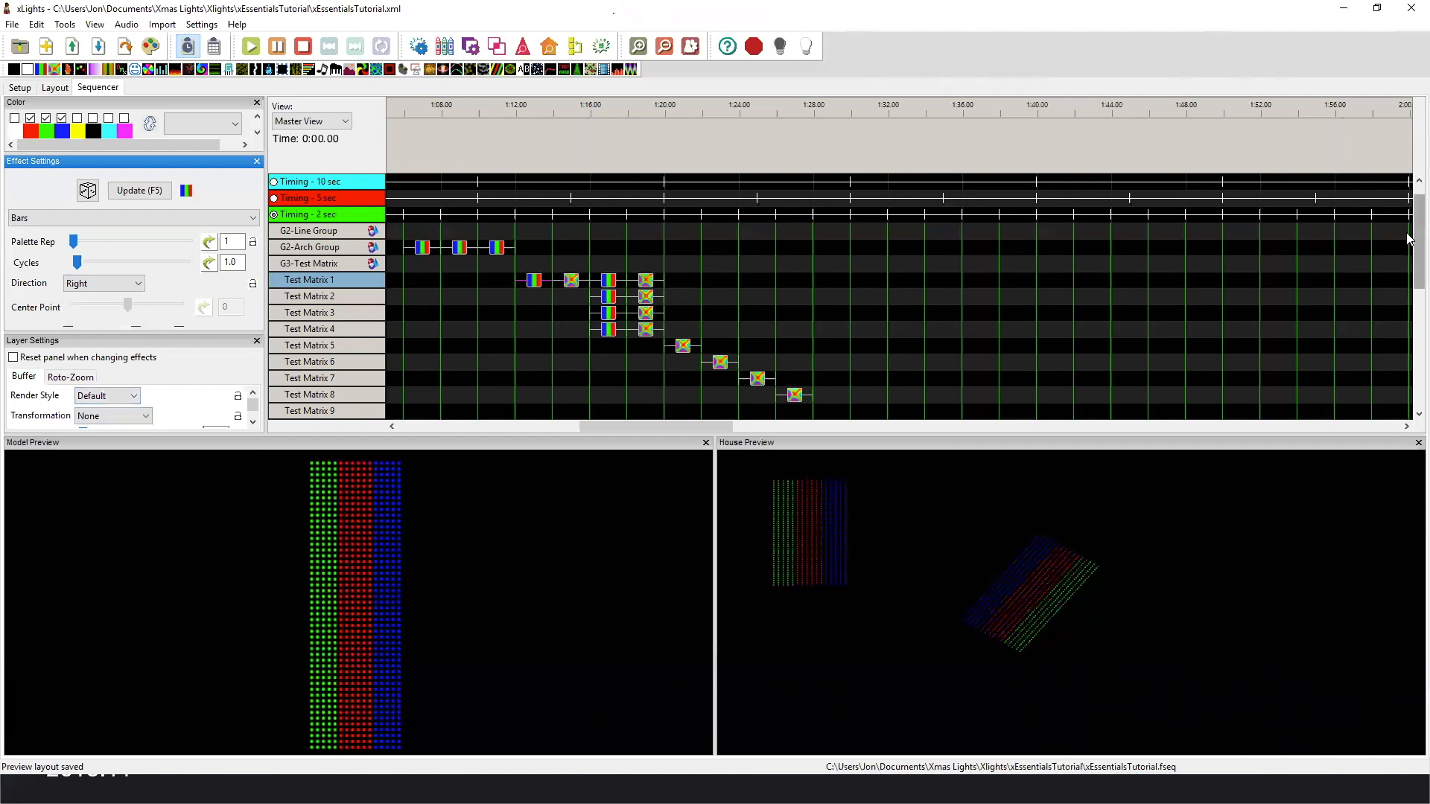
Move the Bars effect from Test Matrix 1 to the same time slot on Test Matrix 9 and set its render style to Per Preview.
{"action": "scroll", "coordinate": [1408, 244], "scroll_direction": "down", "scroll_amount": 1}
{"action": "scroll", "coordinate": [1408, 246], "scroll_direction": "down", "scroll_amount": 1}
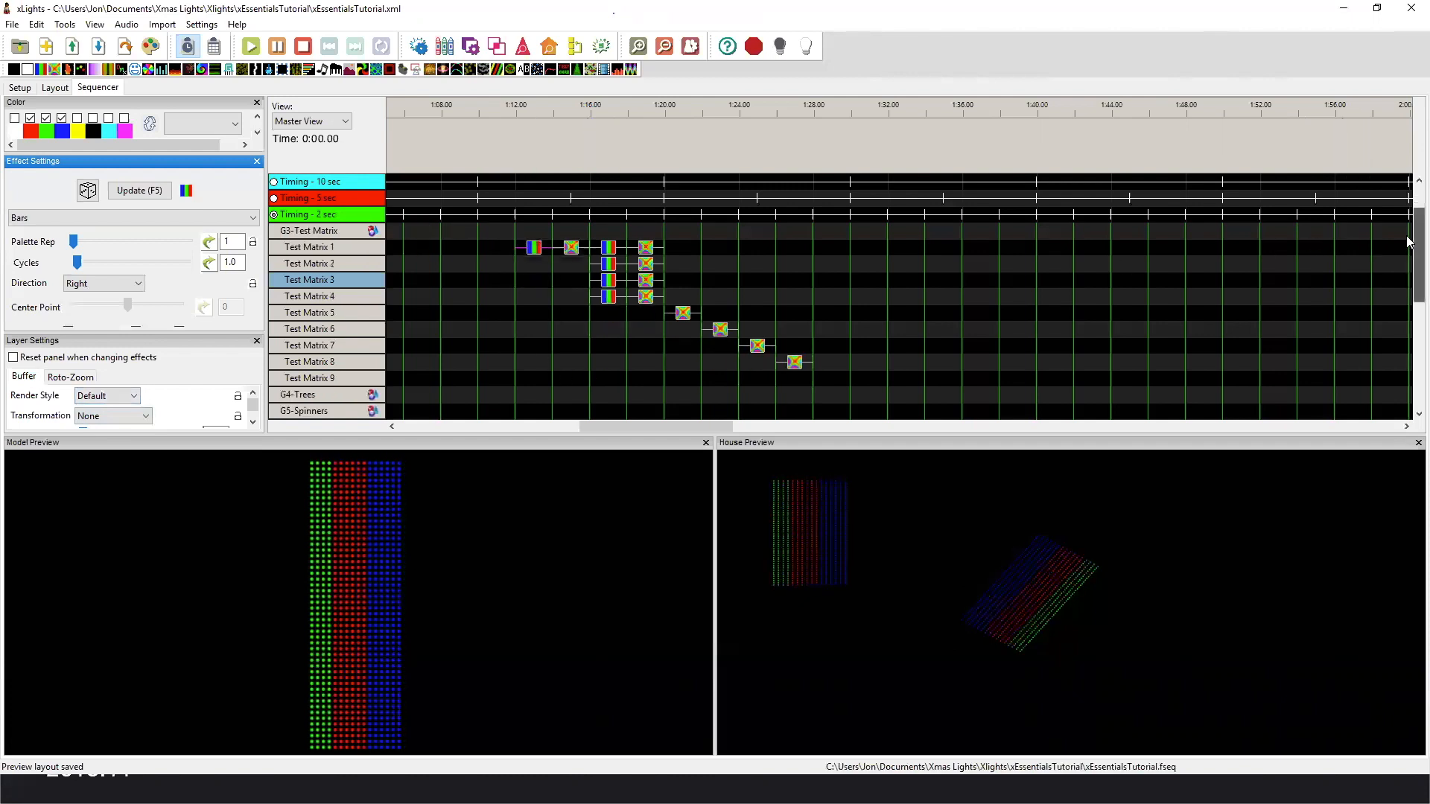
{"action": "left_click", "coordinate": [534, 252]}
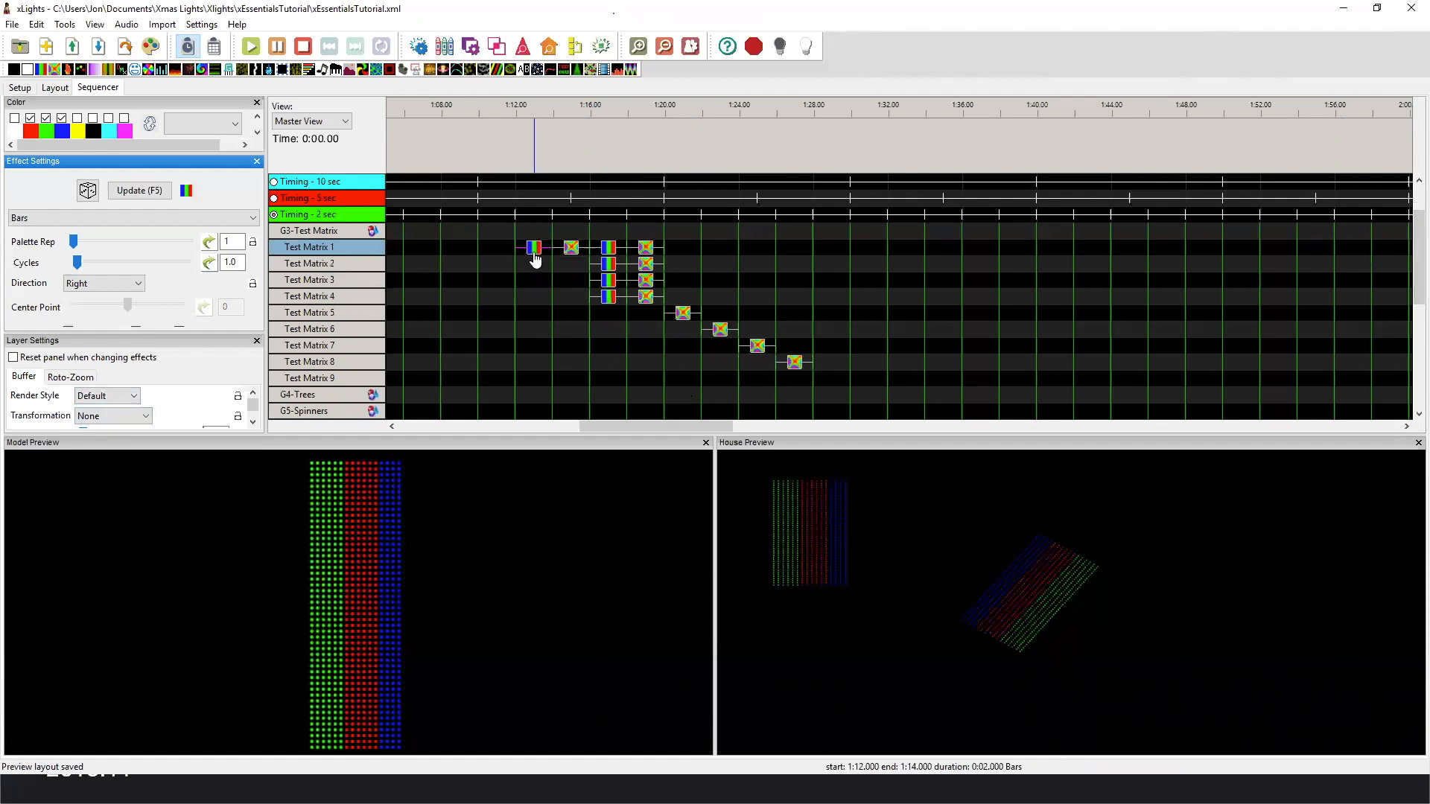
{"action": "key", "text": "Delete"}
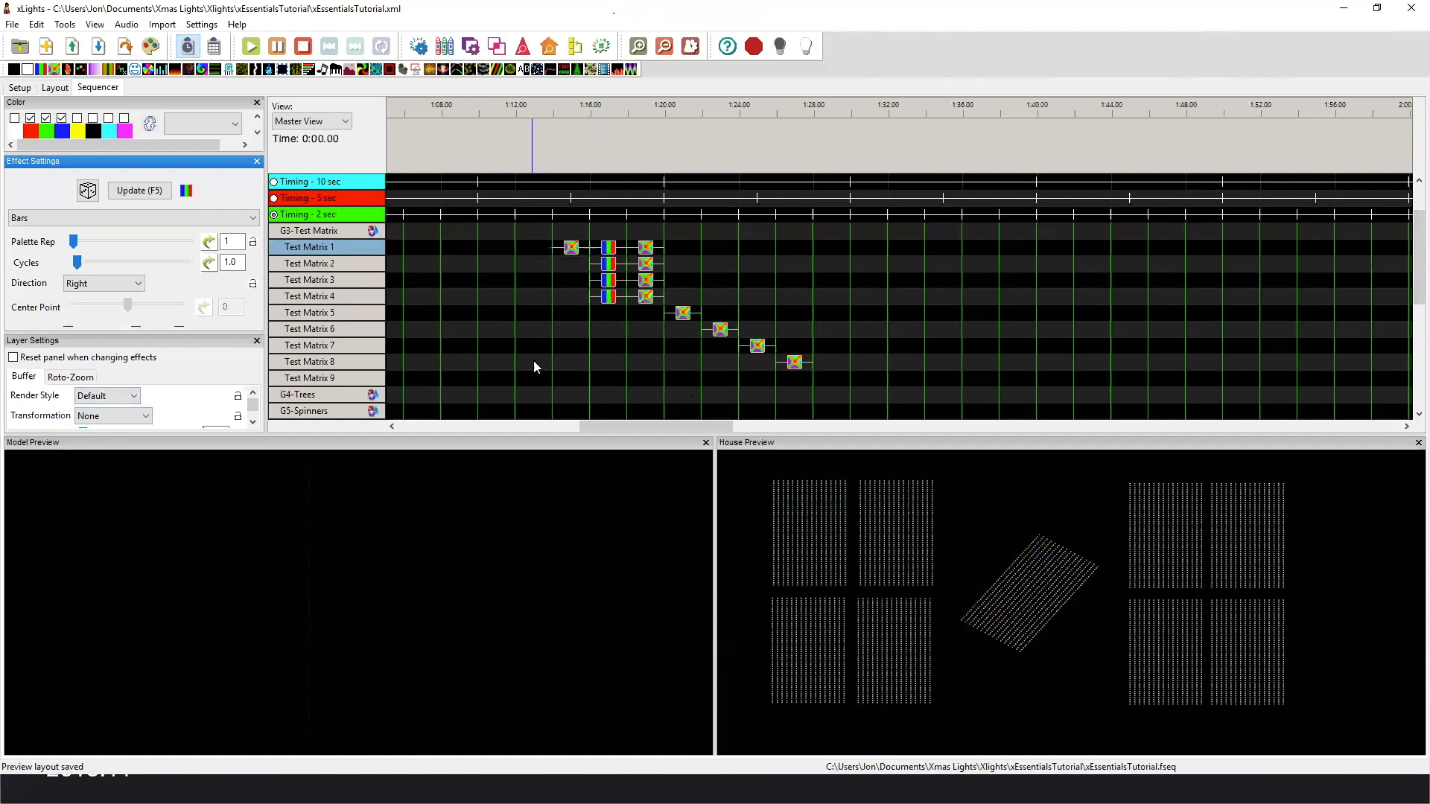
{"action": "left_click", "coordinate": [535, 383]}
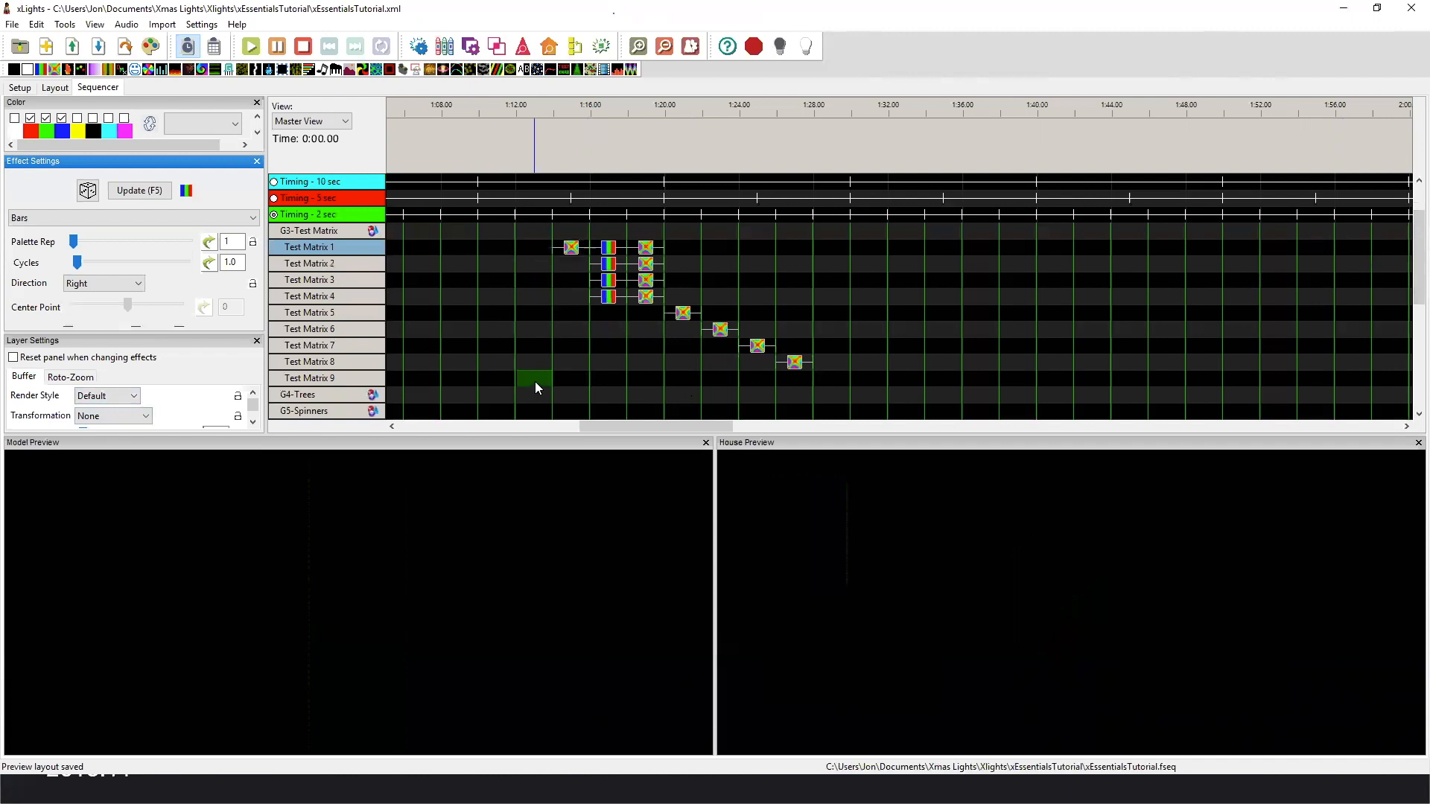
{"action": "key", "text": "ctrl+v"}
{"action": "left_click", "coordinate": [538, 381]}
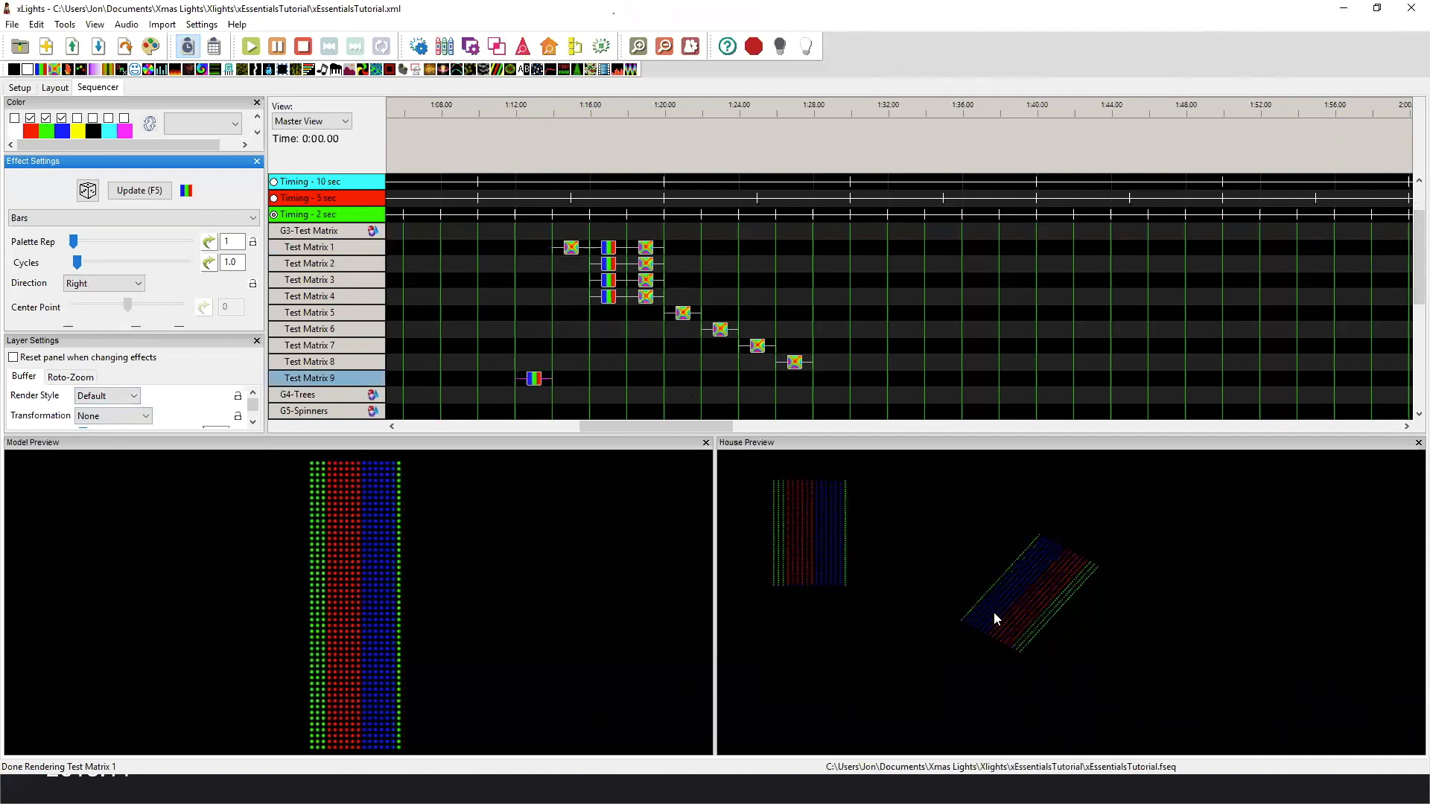
{"action": "left_click", "coordinate": [97, 395]}
{"action": "left_click", "coordinate": [99, 423]}
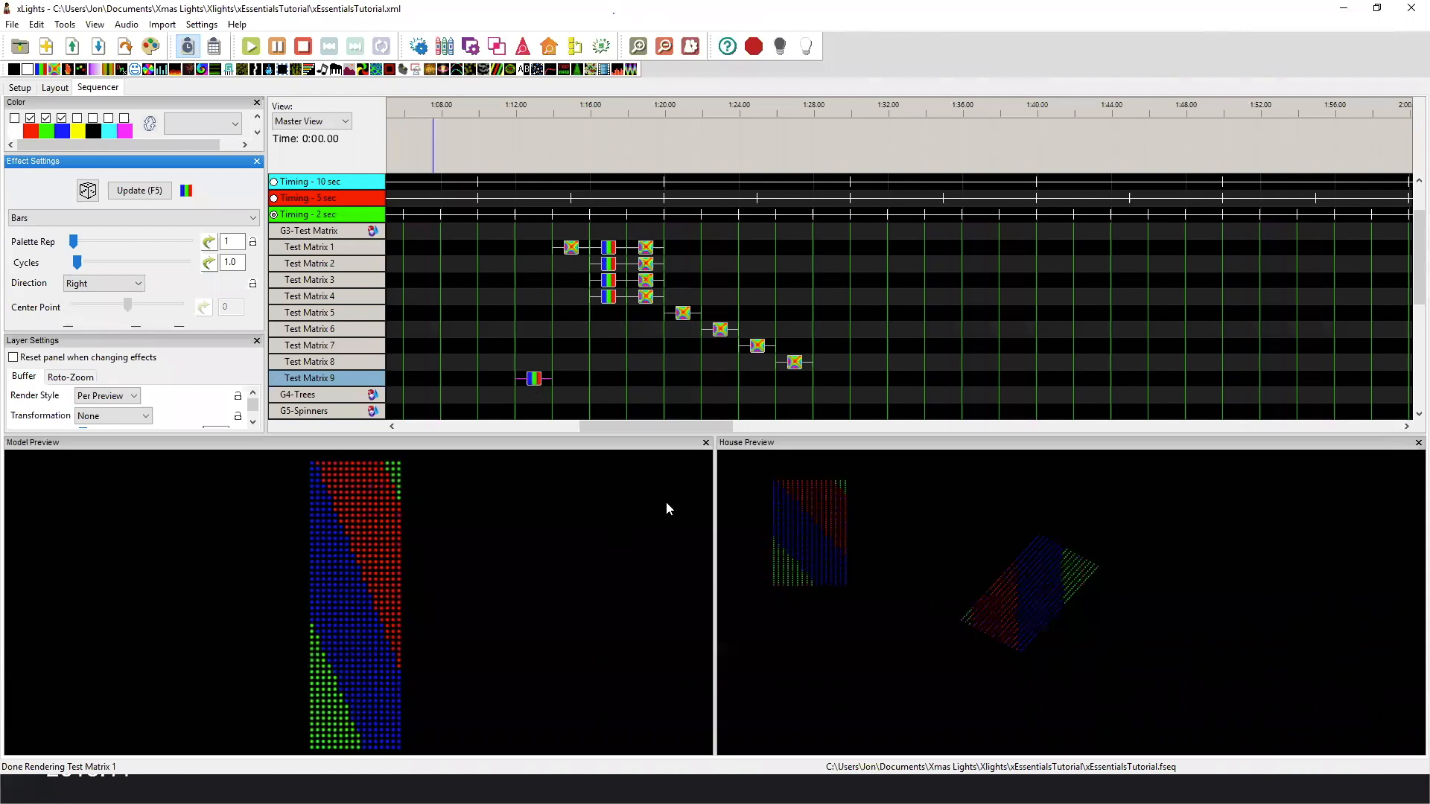
Preview the Butterfly and Bars effects on Test Matrix 1 through 5 to compare how the matrices render them.
{"action": "left_click", "coordinate": [570, 249]}
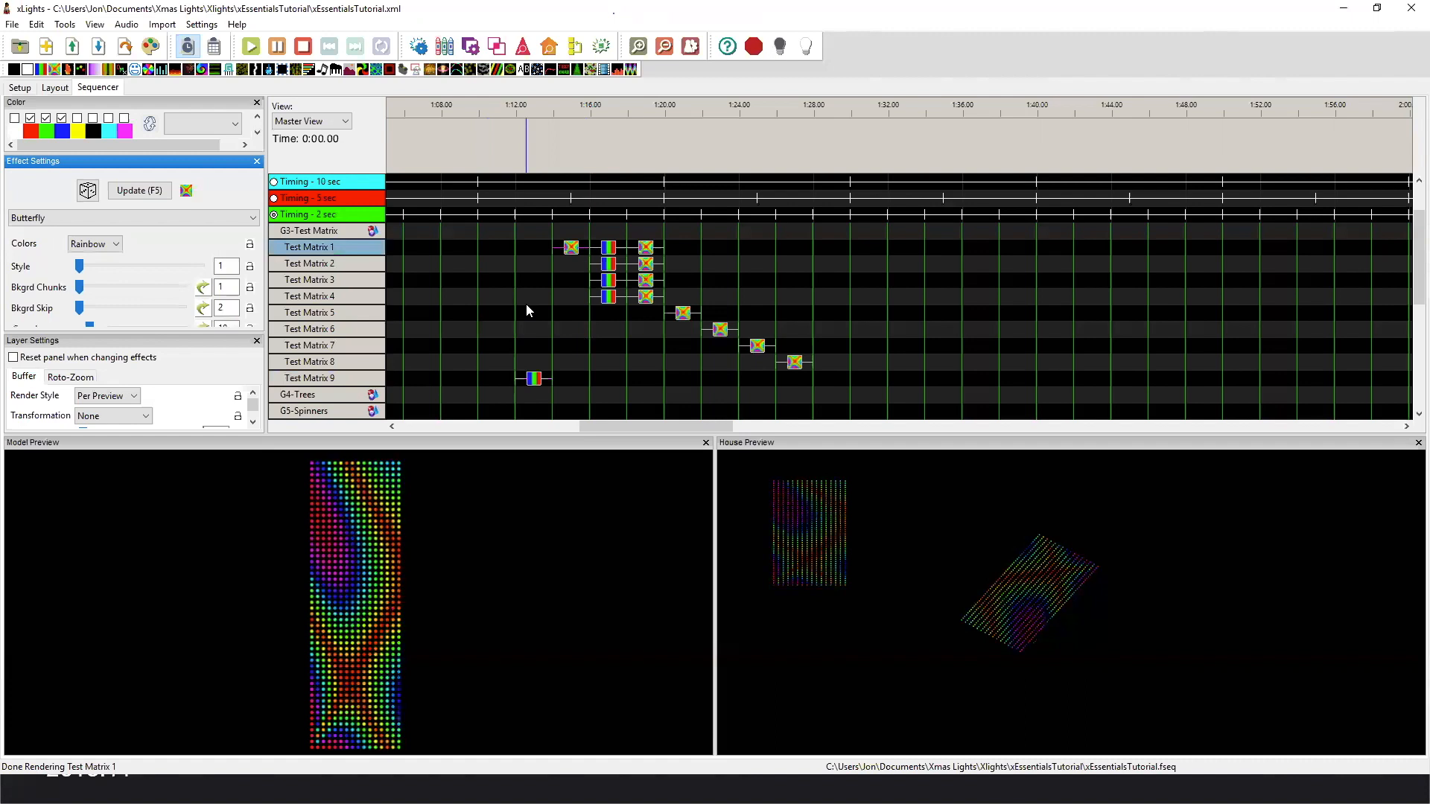
{"action": "left_click", "coordinate": [610, 249]}
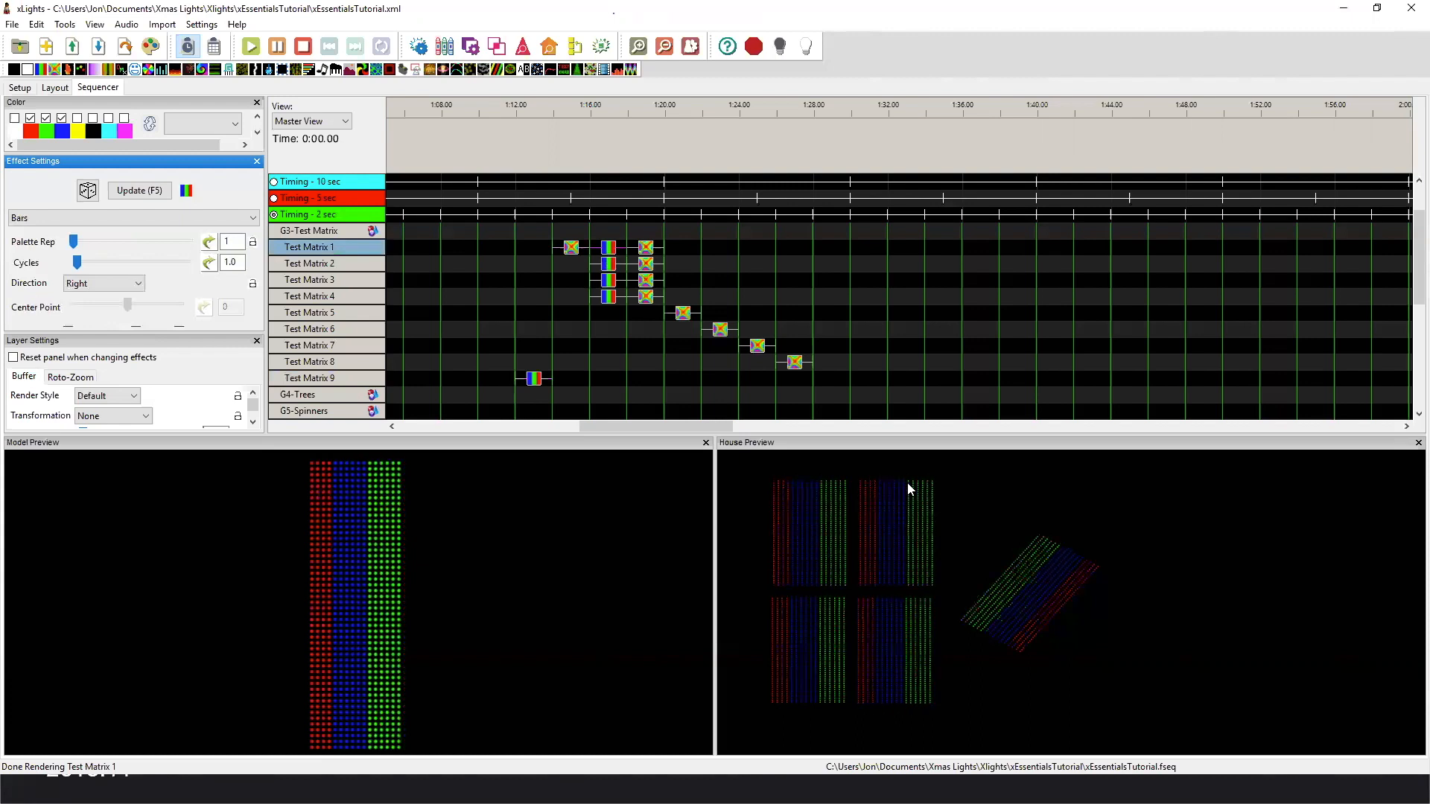
{"action": "left_click", "coordinate": [609, 265]}
{"action": "left_click", "coordinate": [609, 282]}
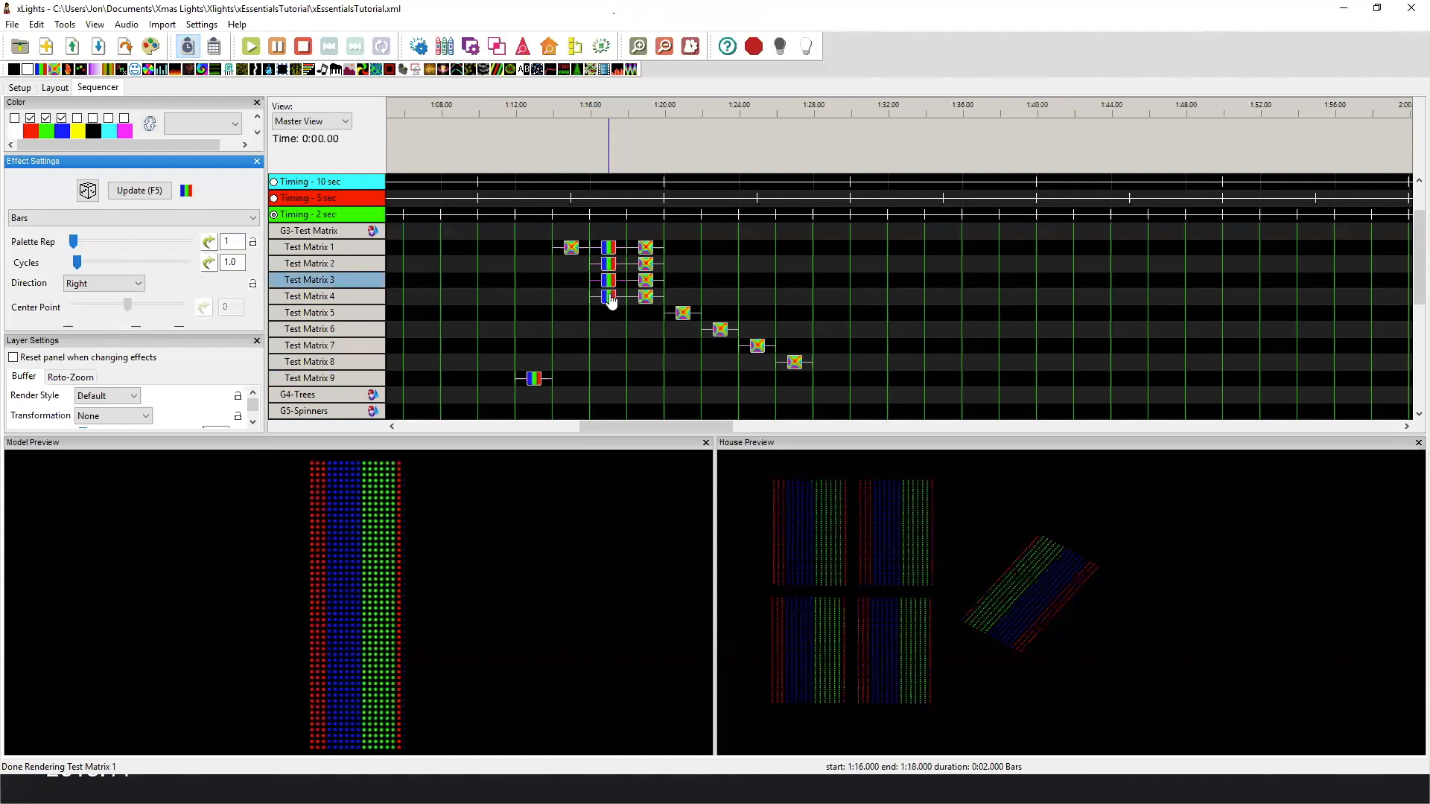
{"action": "left_click", "coordinate": [610, 298]}
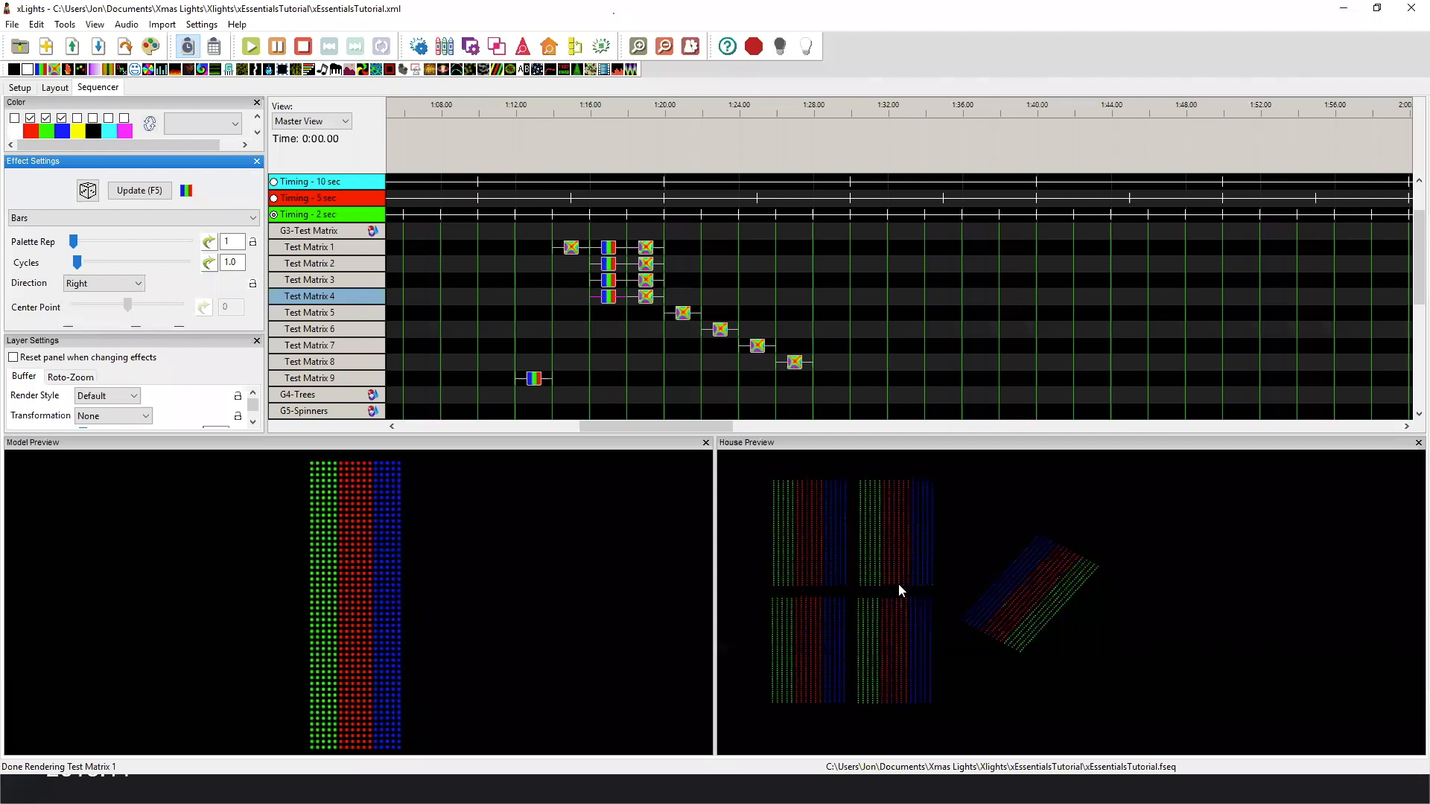
{"action": "left_click", "coordinate": [643, 251]}
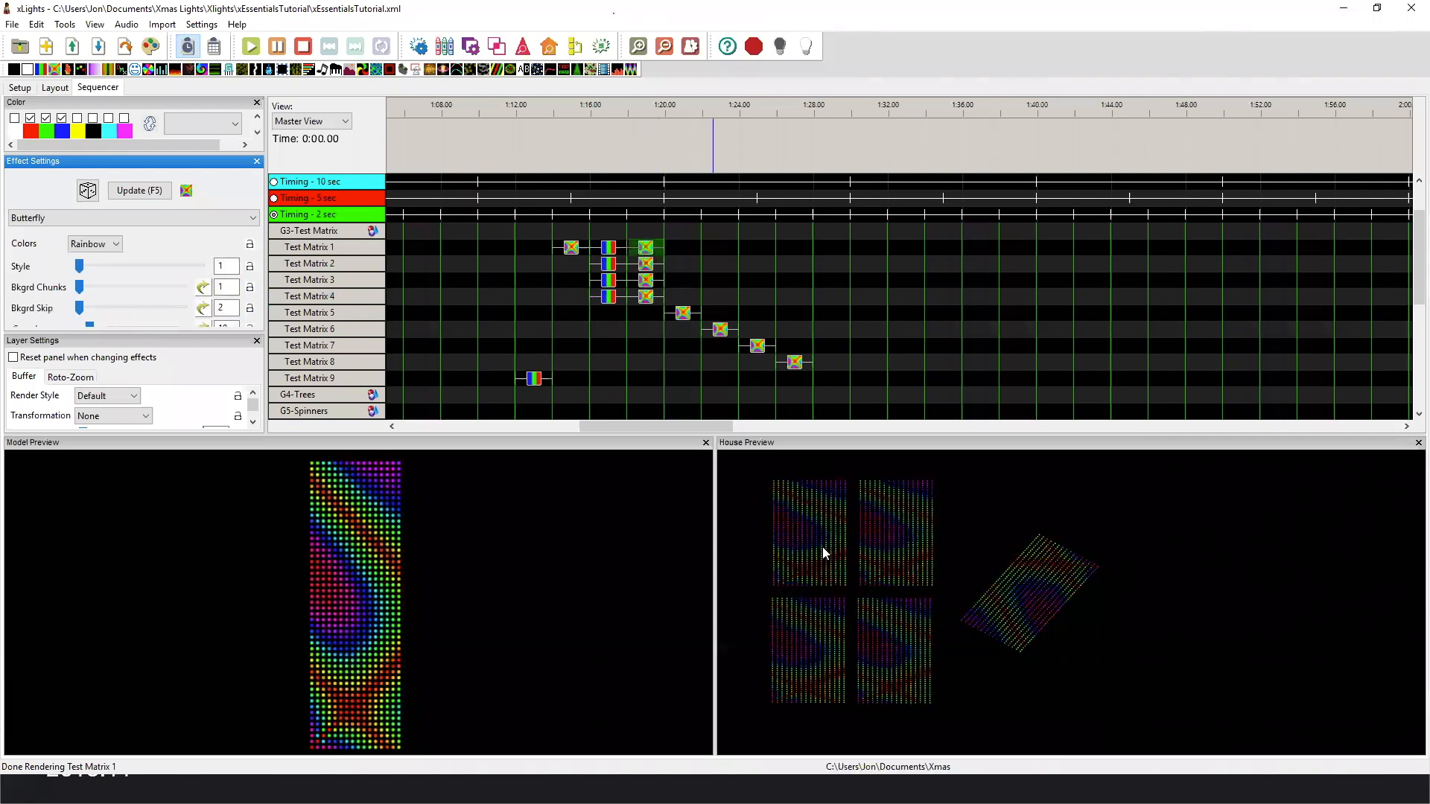
{"action": "left_click", "coordinate": [687, 319]}
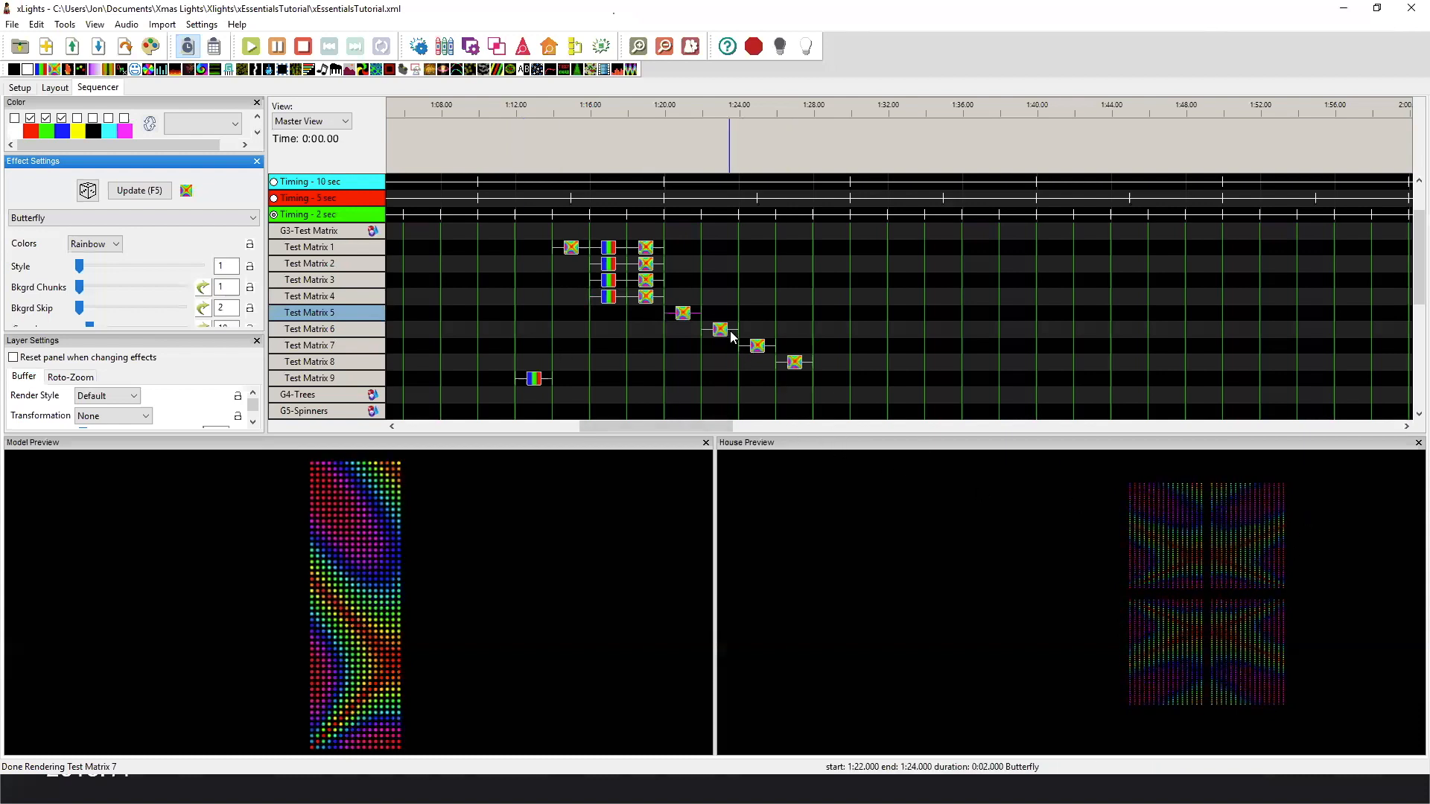
Swap the expanded group from G3-Test Matrix to G4-Trees and show Tree 1 - Matrix's Bars effect in the 4- Trees House Preview.
{"action": "double_click", "coordinate": [330, 231]}
{"action": "double_click", "coordinate": [329, 247]}
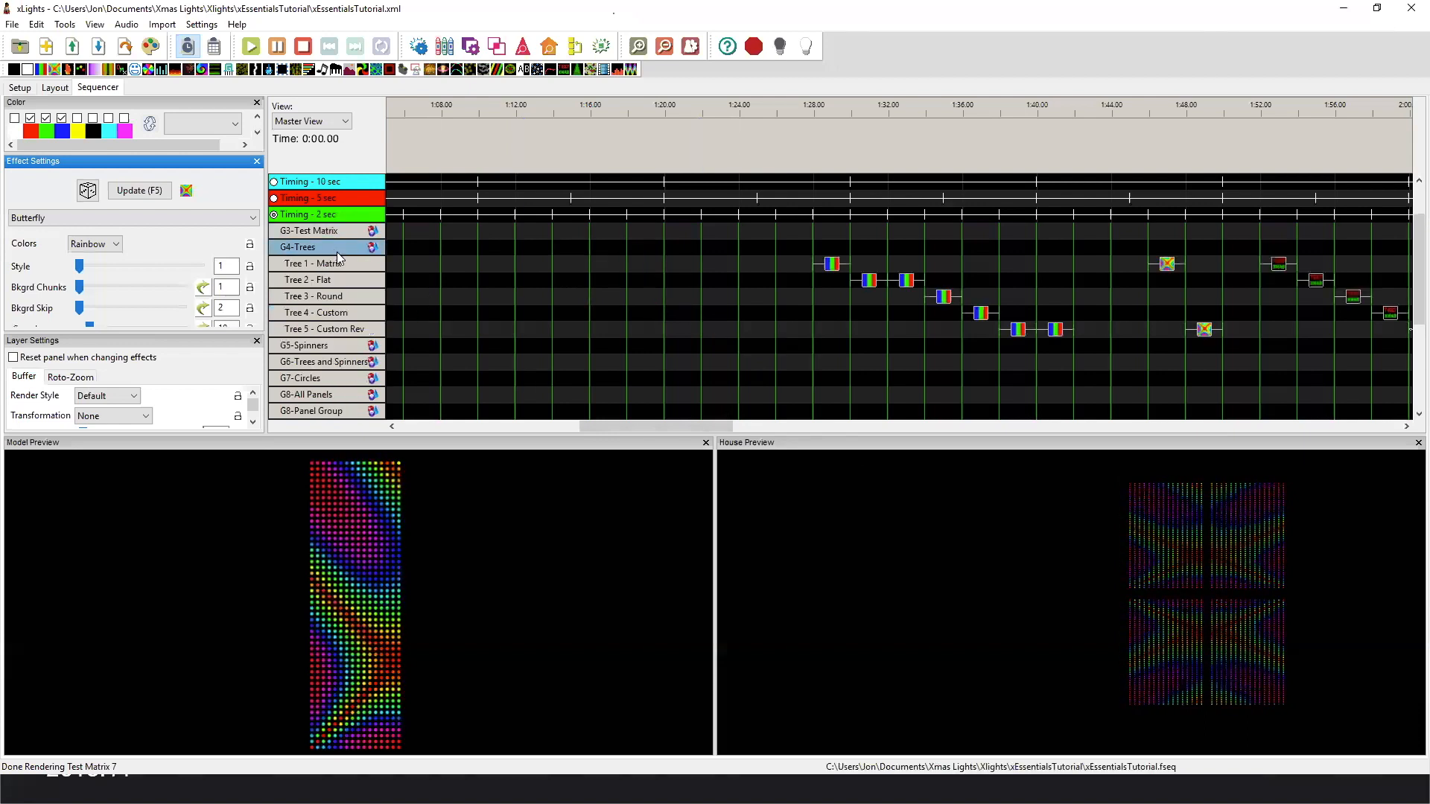
{"action": "right_click", "coordinate": [769, 514]}
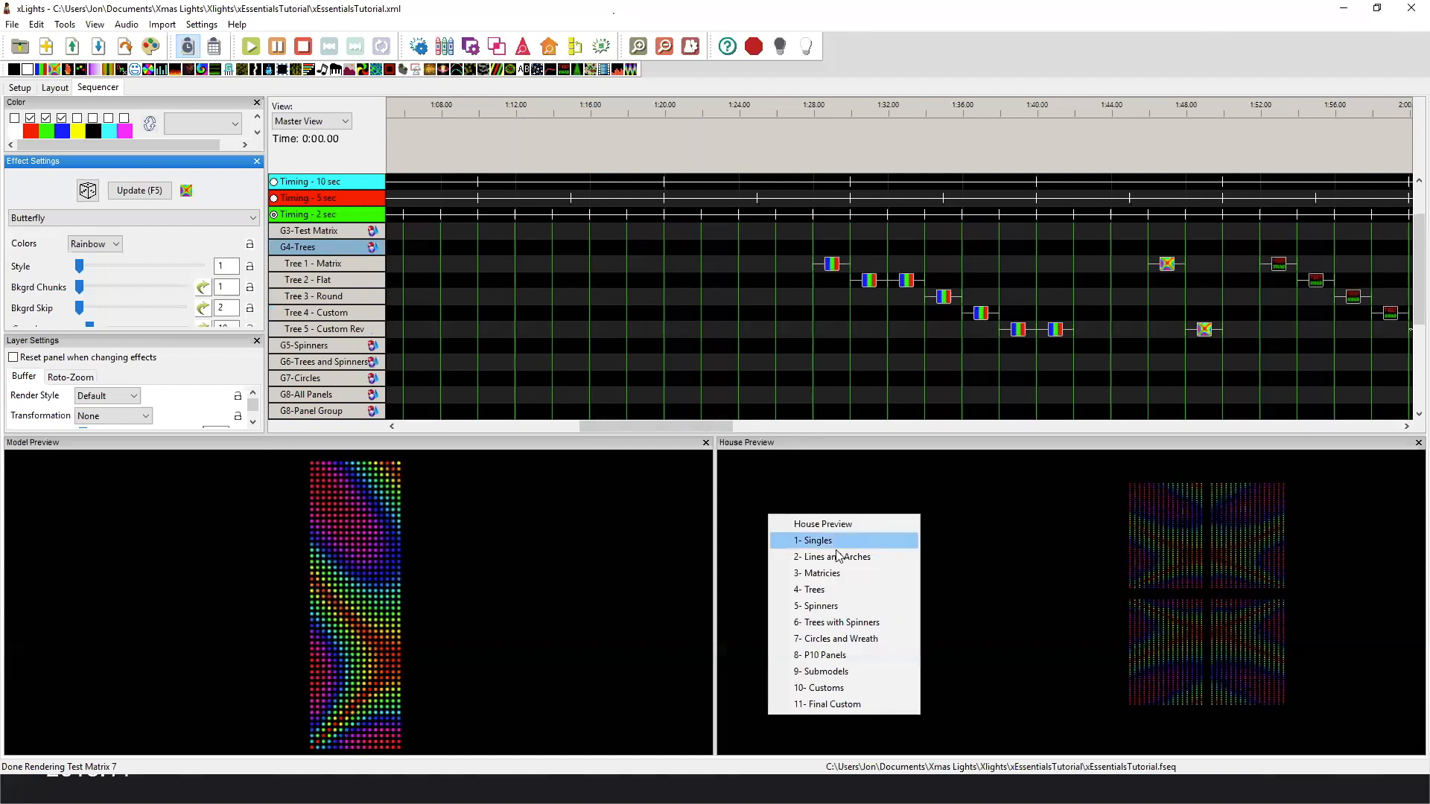
{"action": "left_click", "coordinate": [860, 596]}
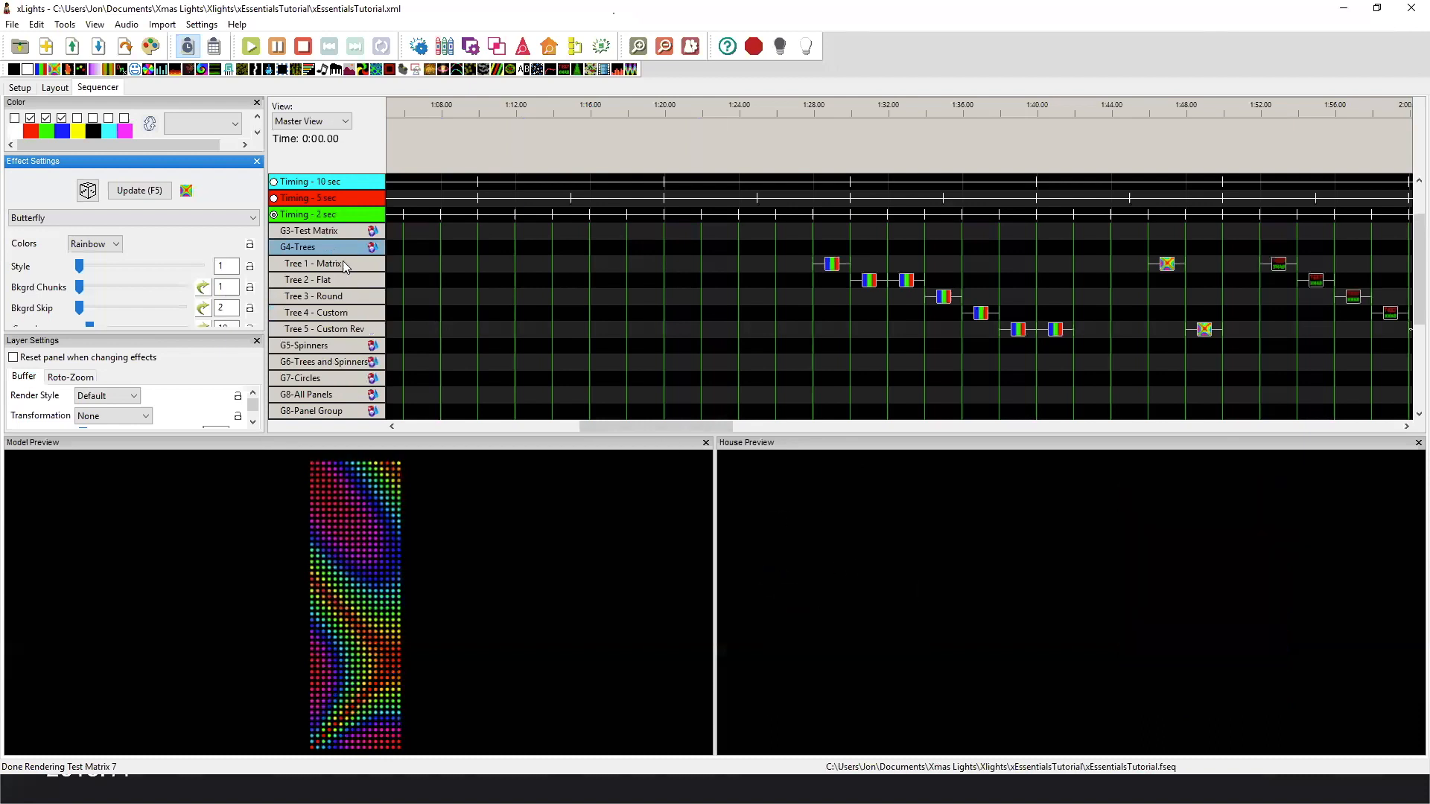
{"action": "left_click", "coordinate": [832, 264]}
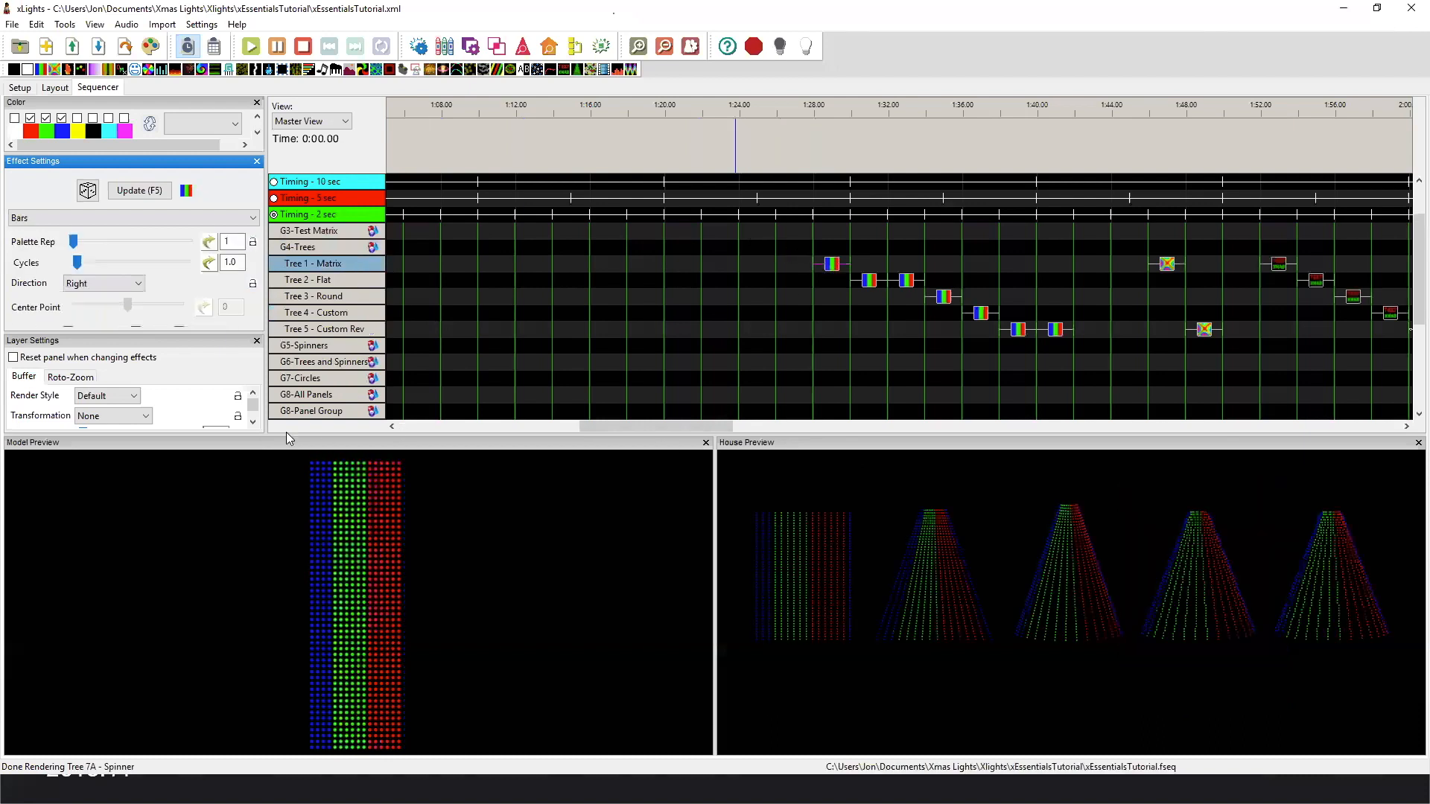
Show the 4- Trees preview in the layout and select Tree 1 - Matrix.
{"action": "left_click", "coordinate": [55, 88]}
{"action": "left_click", "coordinate": [950, 118]}
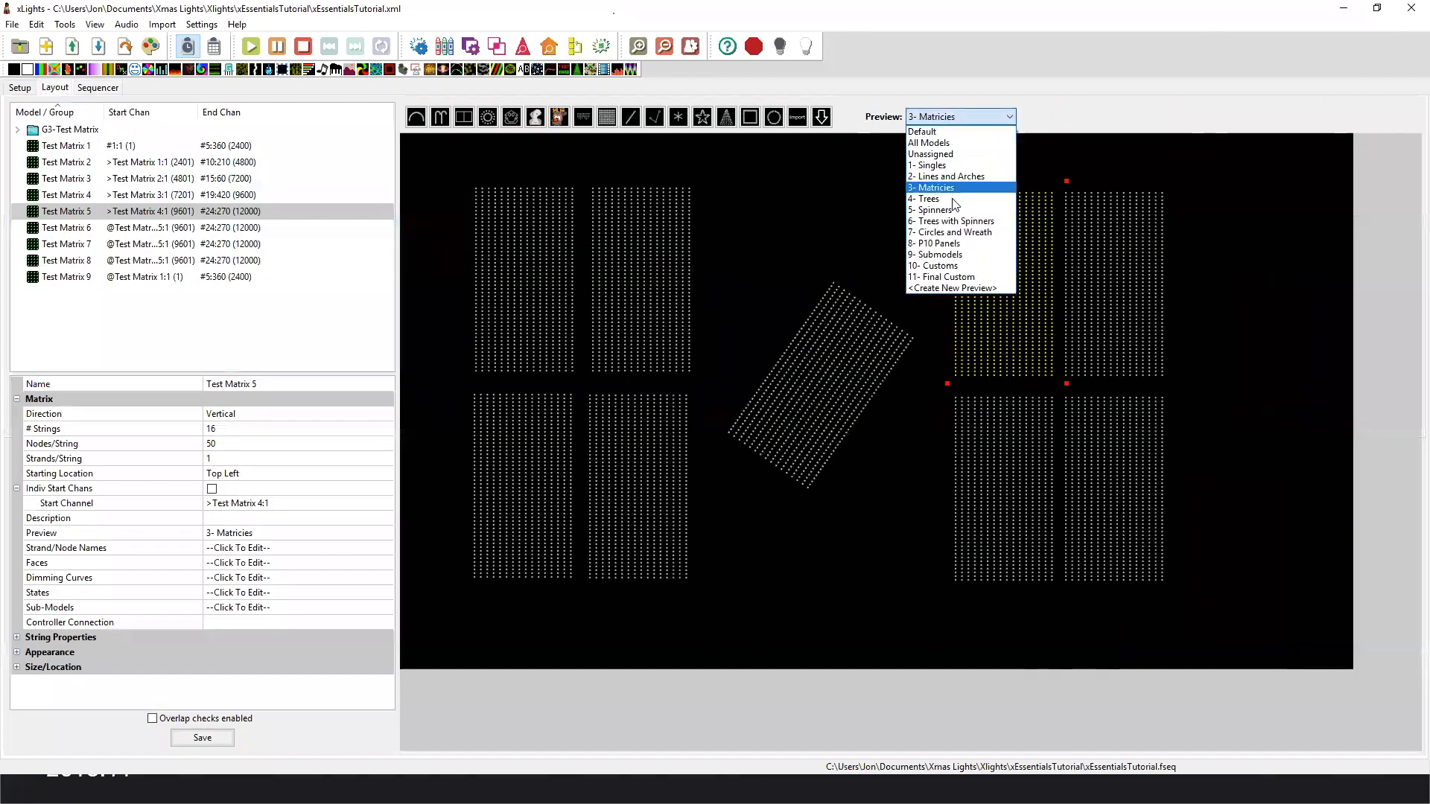
{"action": "left_click", "coordinate": [954, 199]}
{"action": "left_click", "coordinate": [578, 382]}
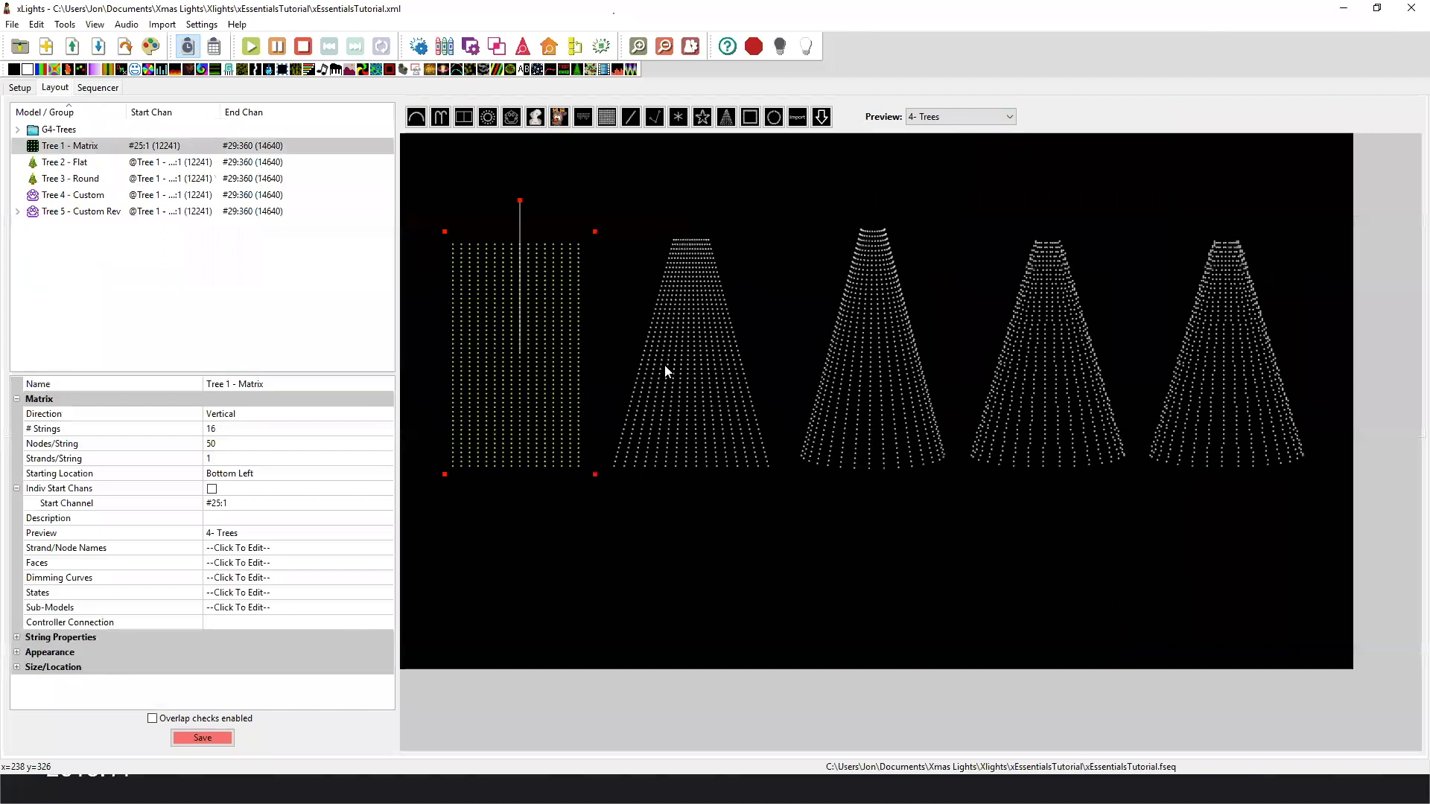
View the node layouts of Tree 1 - Matrix and Tree 2 - Flat to compare their start corners and node numbering.
{"action": "right_click", "coordinate": [536, 371]}
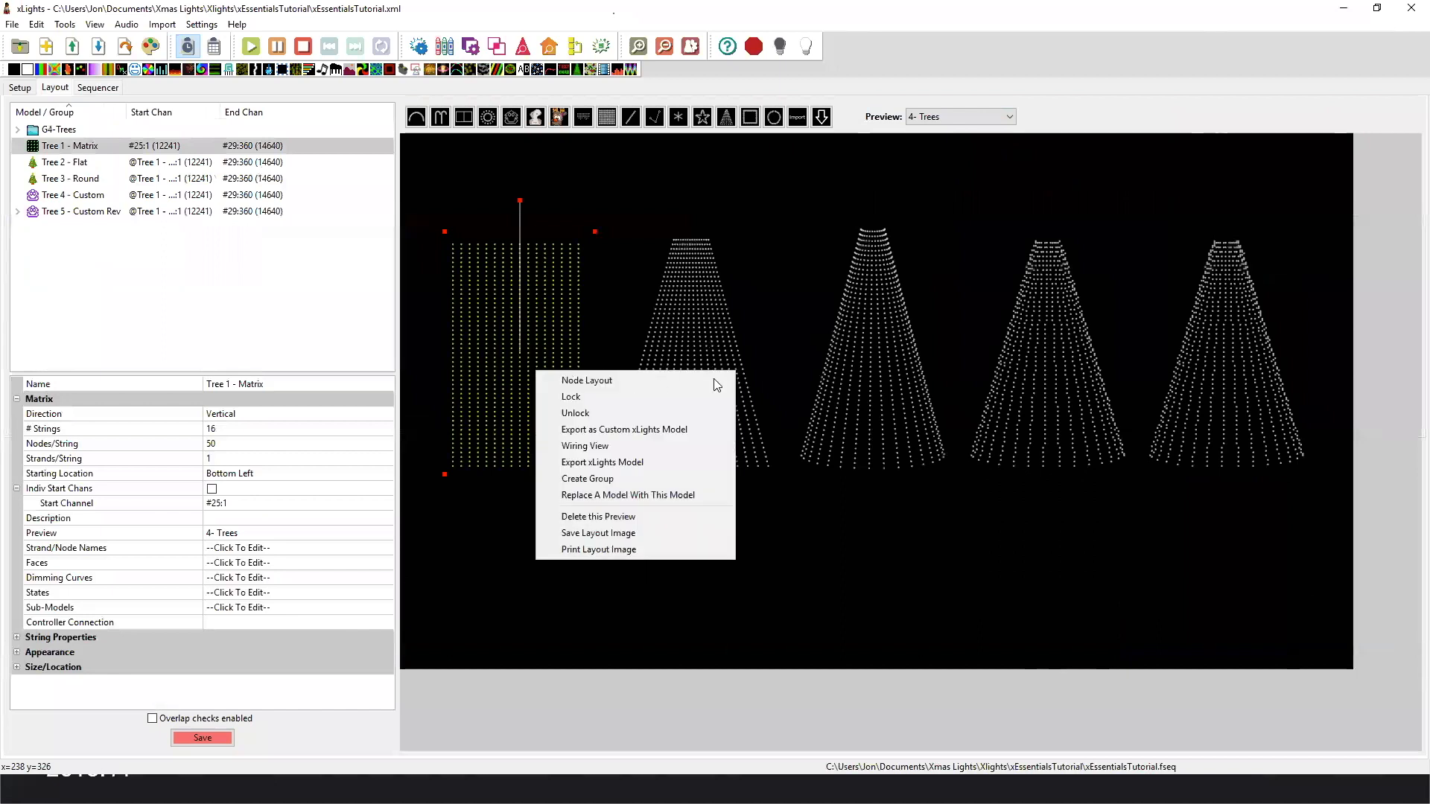
{"action": "left_click", "coordinate": [611, 381]}
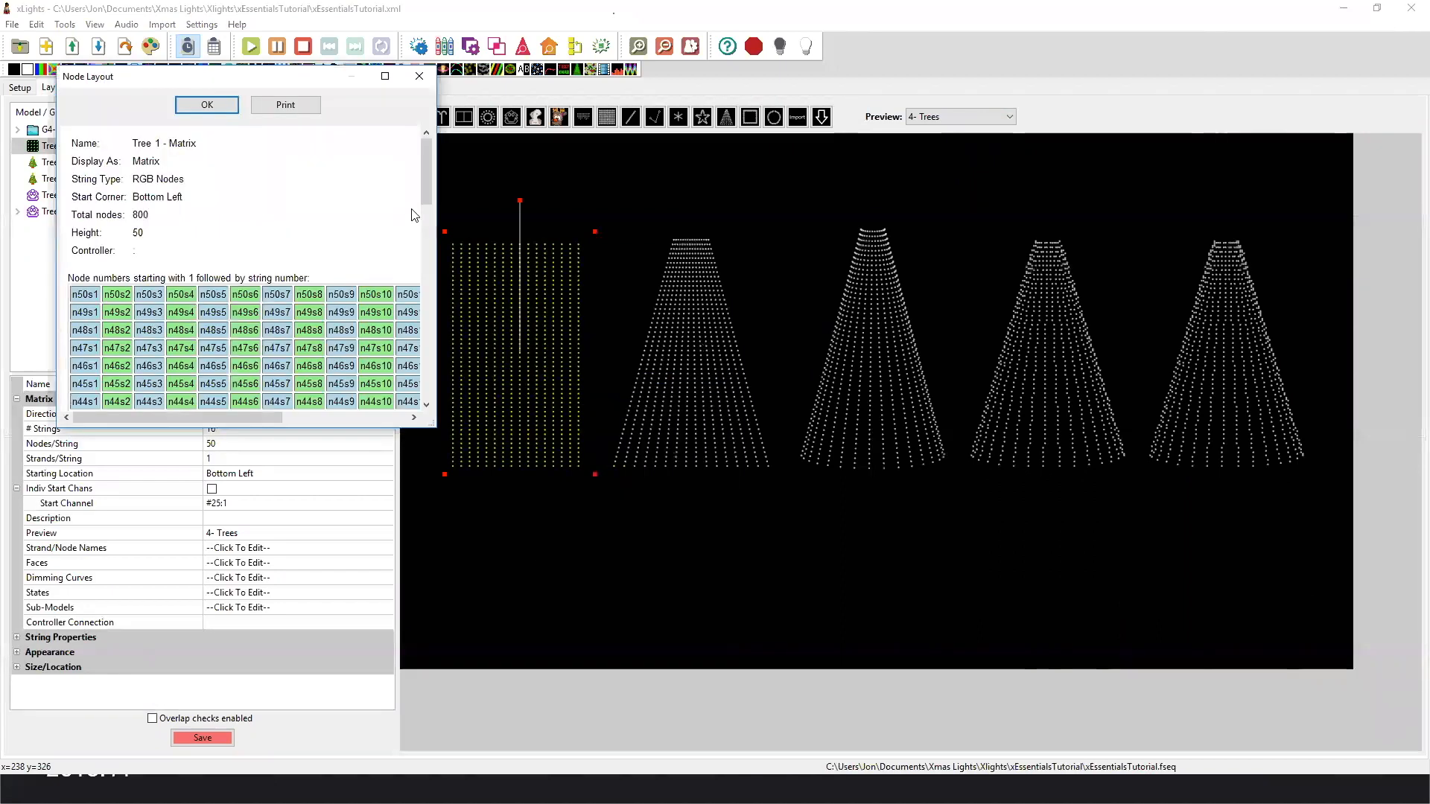
{"action": "left_click_drag", "start_coordinate": [428, 170], "coordinate": [428, 367]}
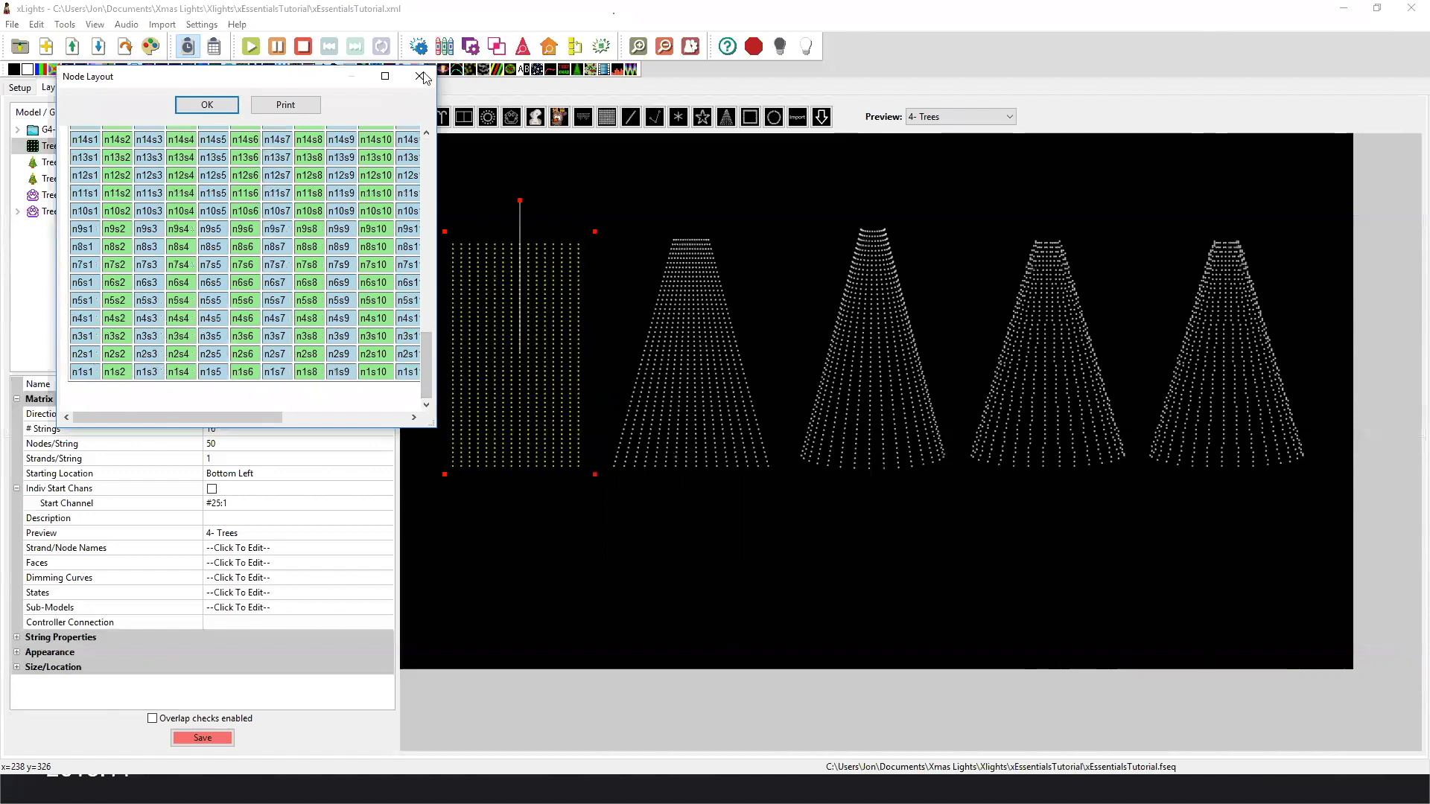
{"action": "key", "text": "Escape"}
{"action": "right_click", "coordinate": [654, 358]}
{"action": "left_click", "coordinate": [678, 367]}
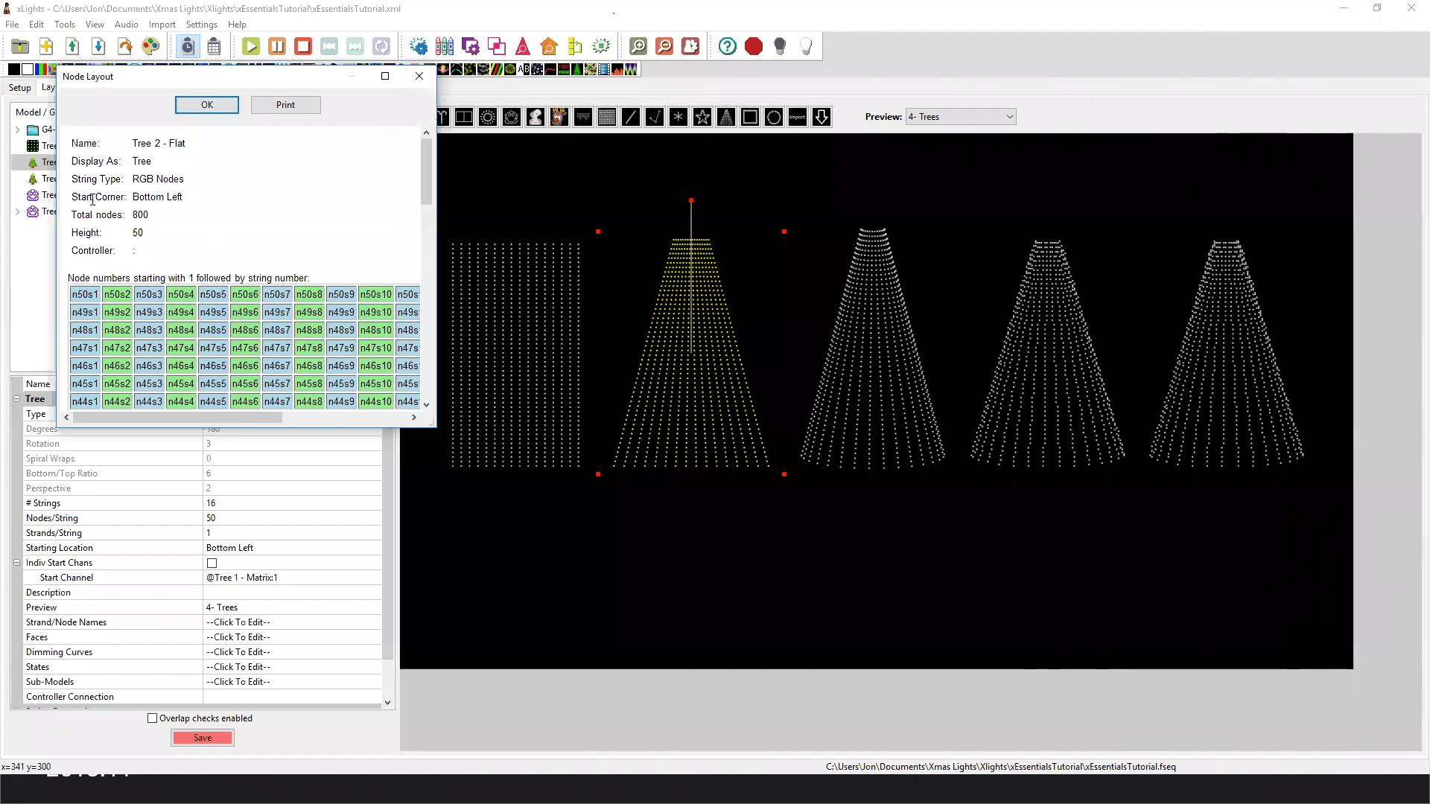
{"action": "left_click", "coordinate": [420, 75]}
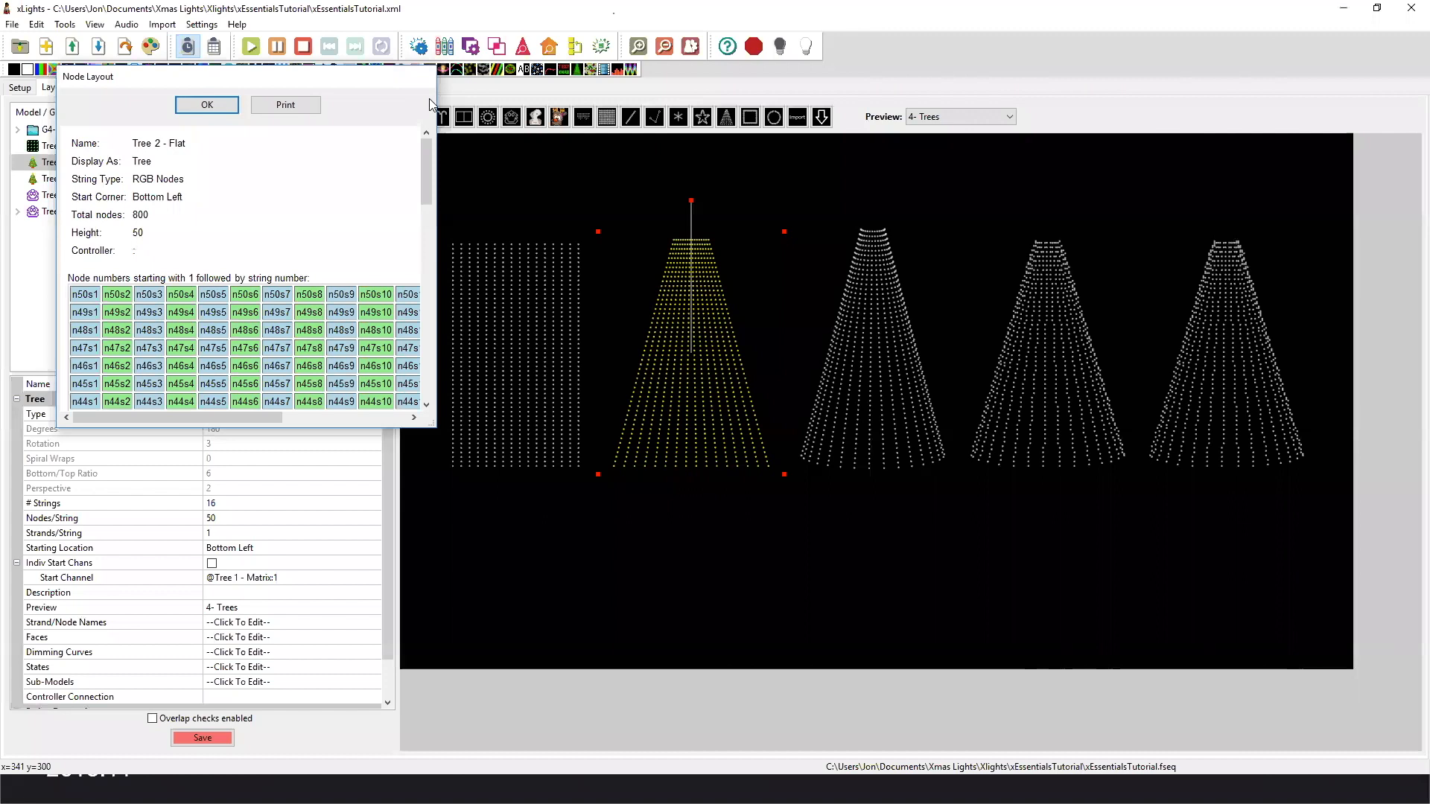
Select Tree 3 - Round, Tree 4 - Custom and Tree 5 - Custom Rev in turn to compare their model types and properties.
{"action": "left_click", "coordinate": [840, 350]}
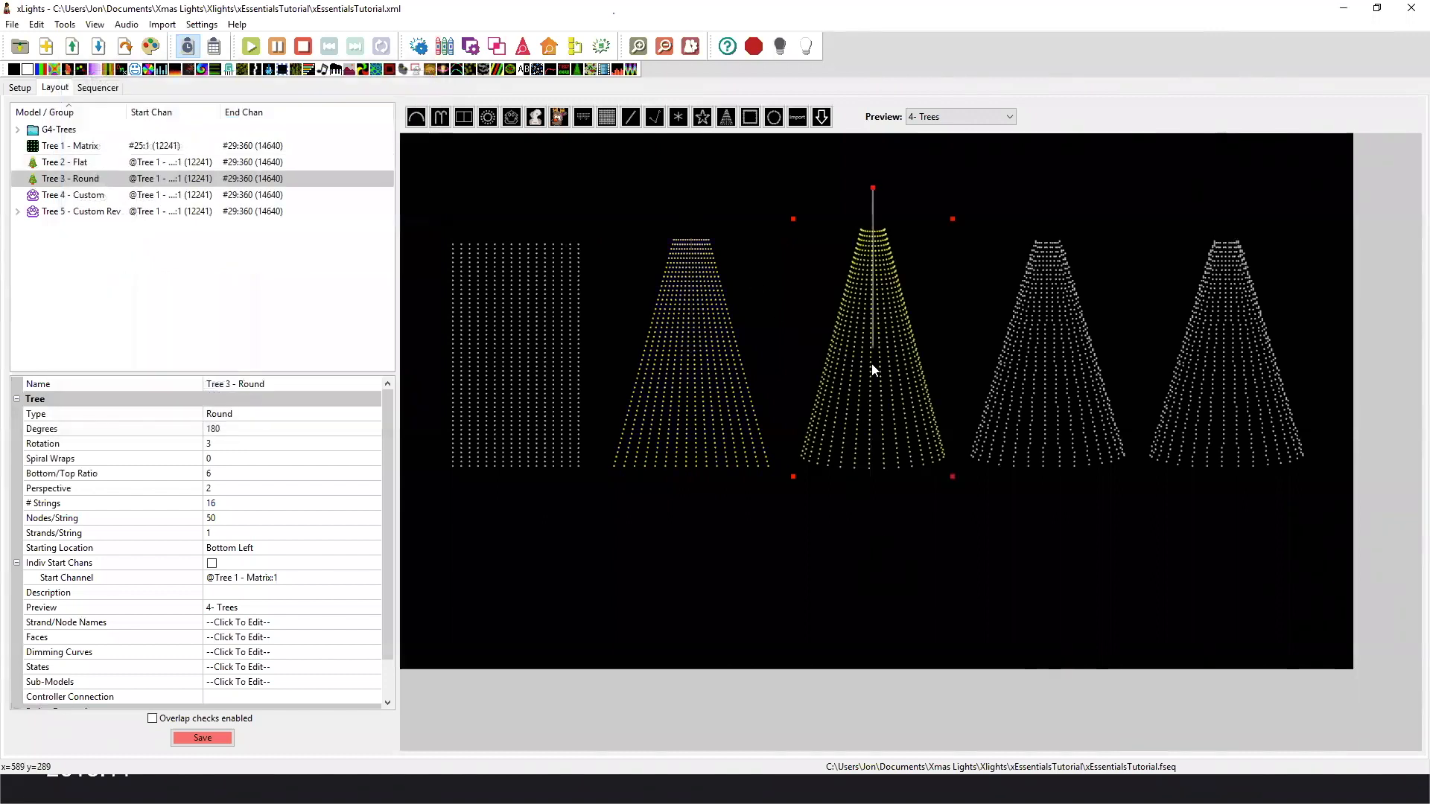
{"action": "left_click", "coordinate": [1018, 394]}
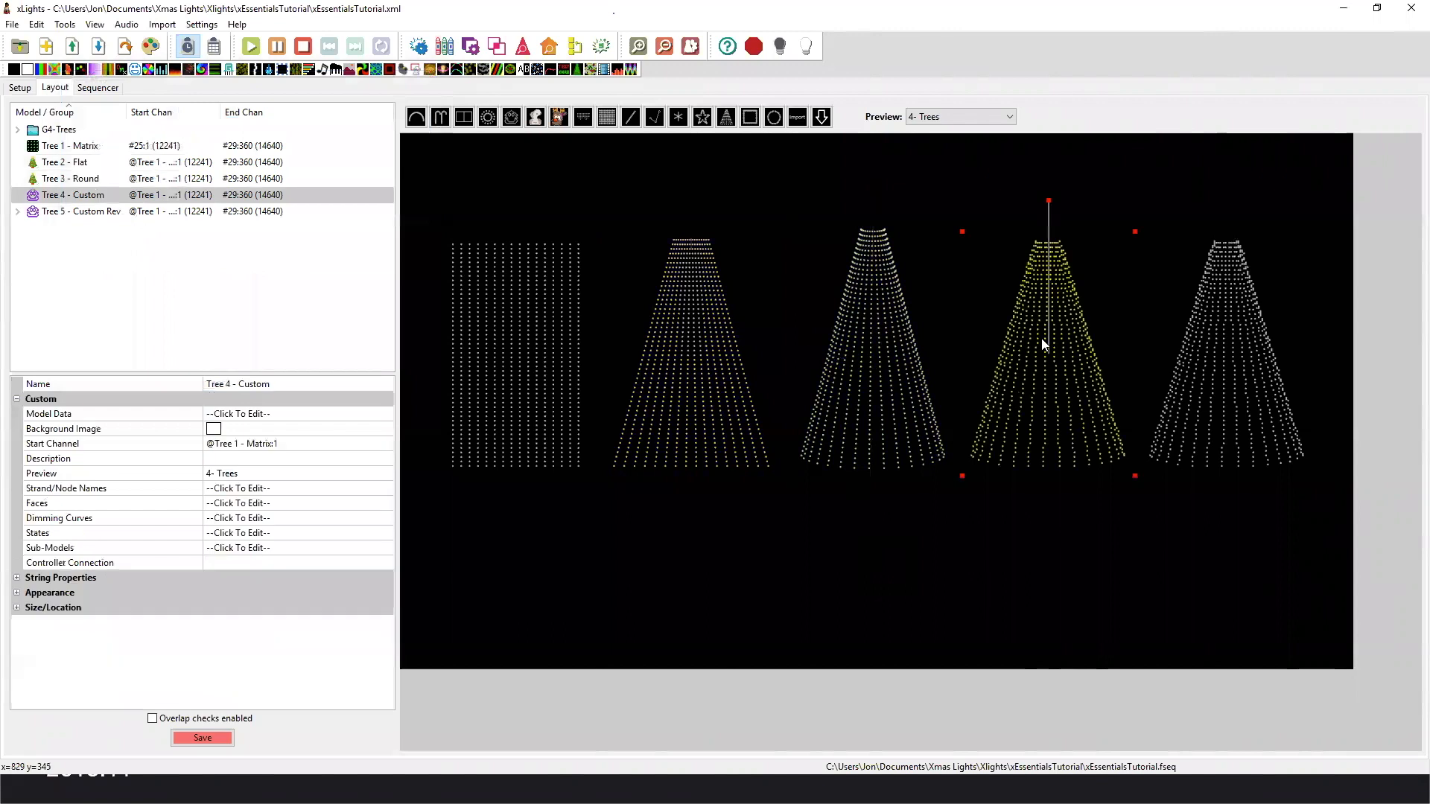
{"action": "left_click", "coordinate": [1220, 331]}
{"action": "left_click", "coordinate": [1073, 369]}
{"action": "left_click", "coordinate": [881, 359]}
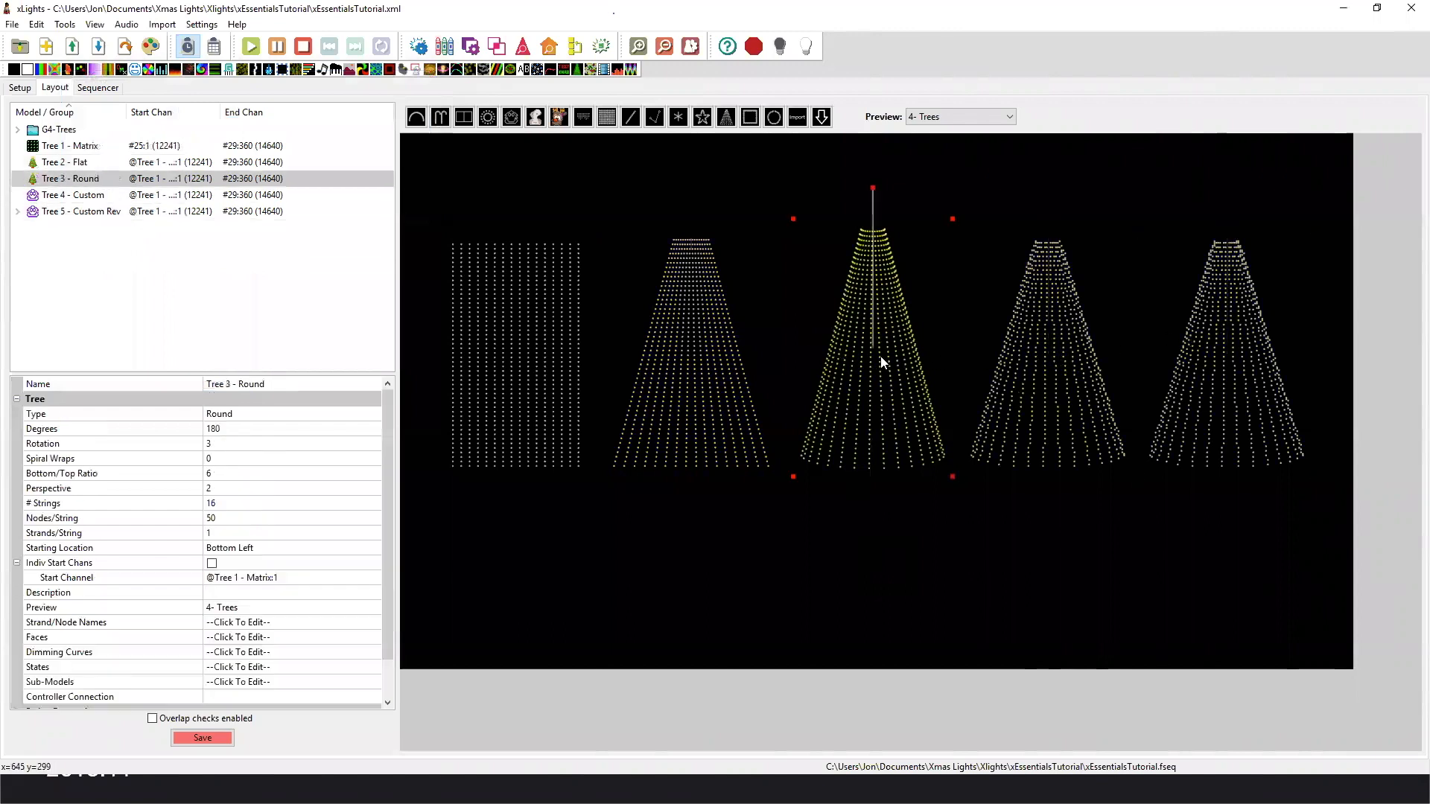
View the node layout of Tree 4 - Custom in an enlarged window, close it and select Tree 5 - Custom Rev.
{"action": "left_click", "coordinate": [1044, 356]}
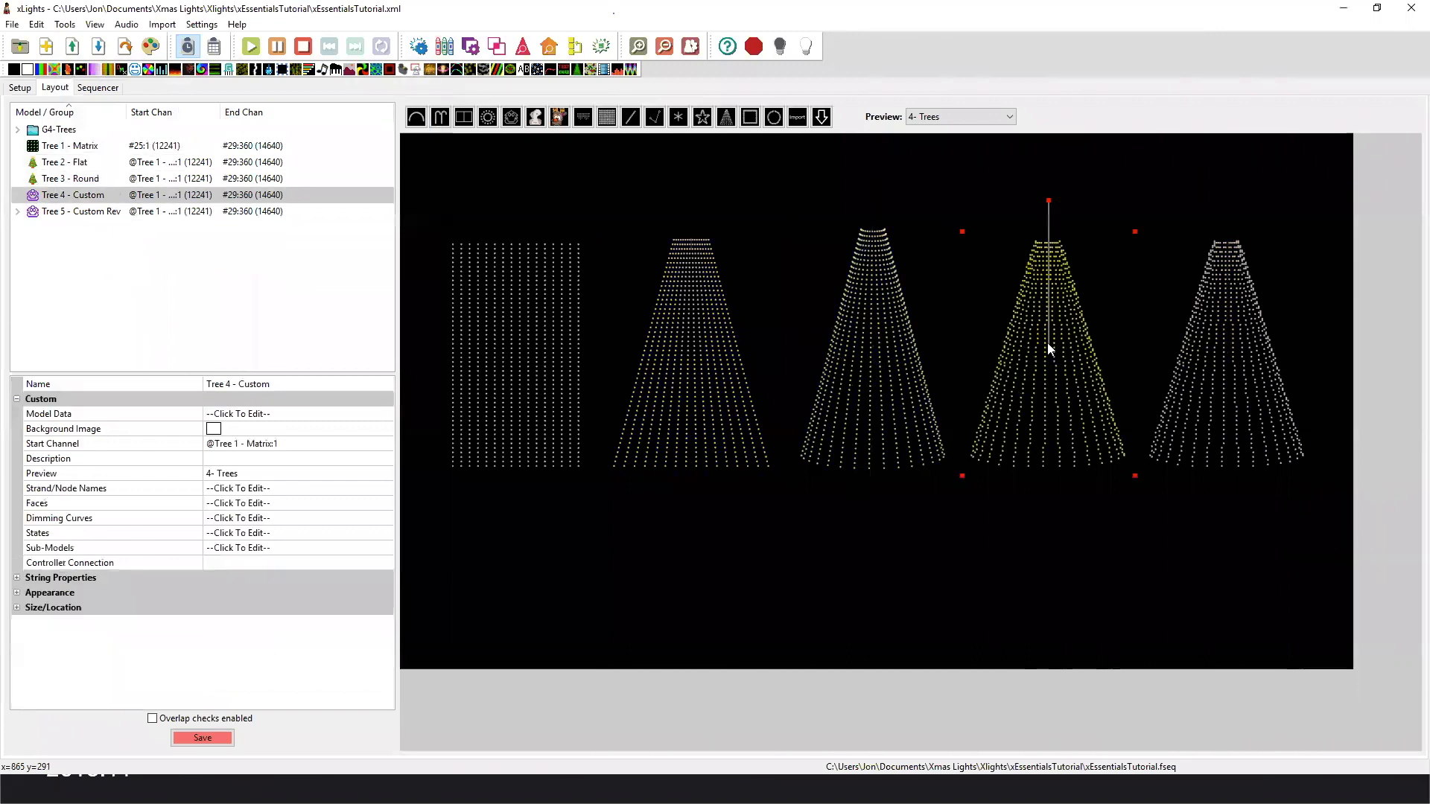
{"action": "right_click", "coordinate": [1047, 343]}
{"action": "left_click", "coordinate": [1073, 351]}
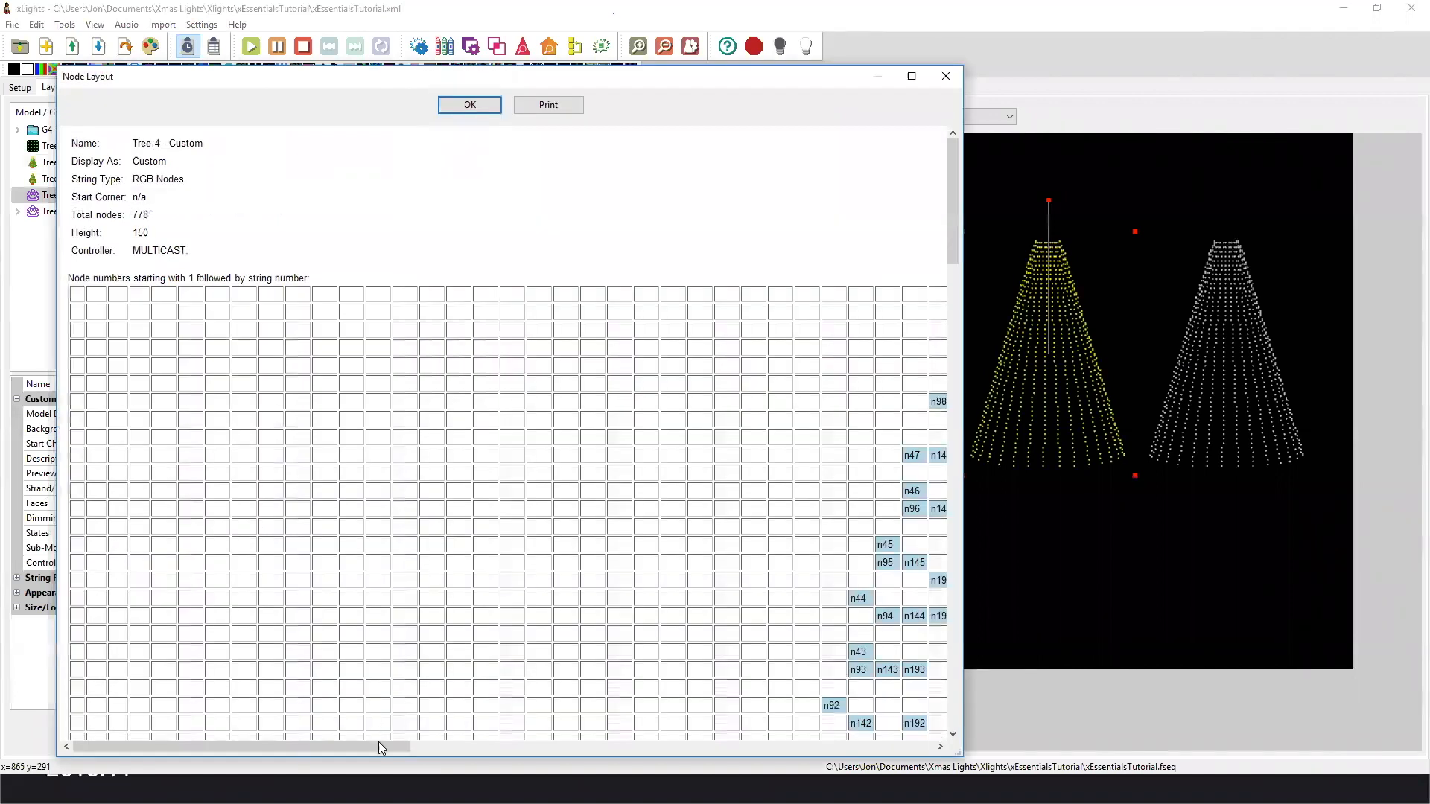
{"action": "left_click_drag", "start_coordinate": [379, 742], "coordinate": [545, 752]}
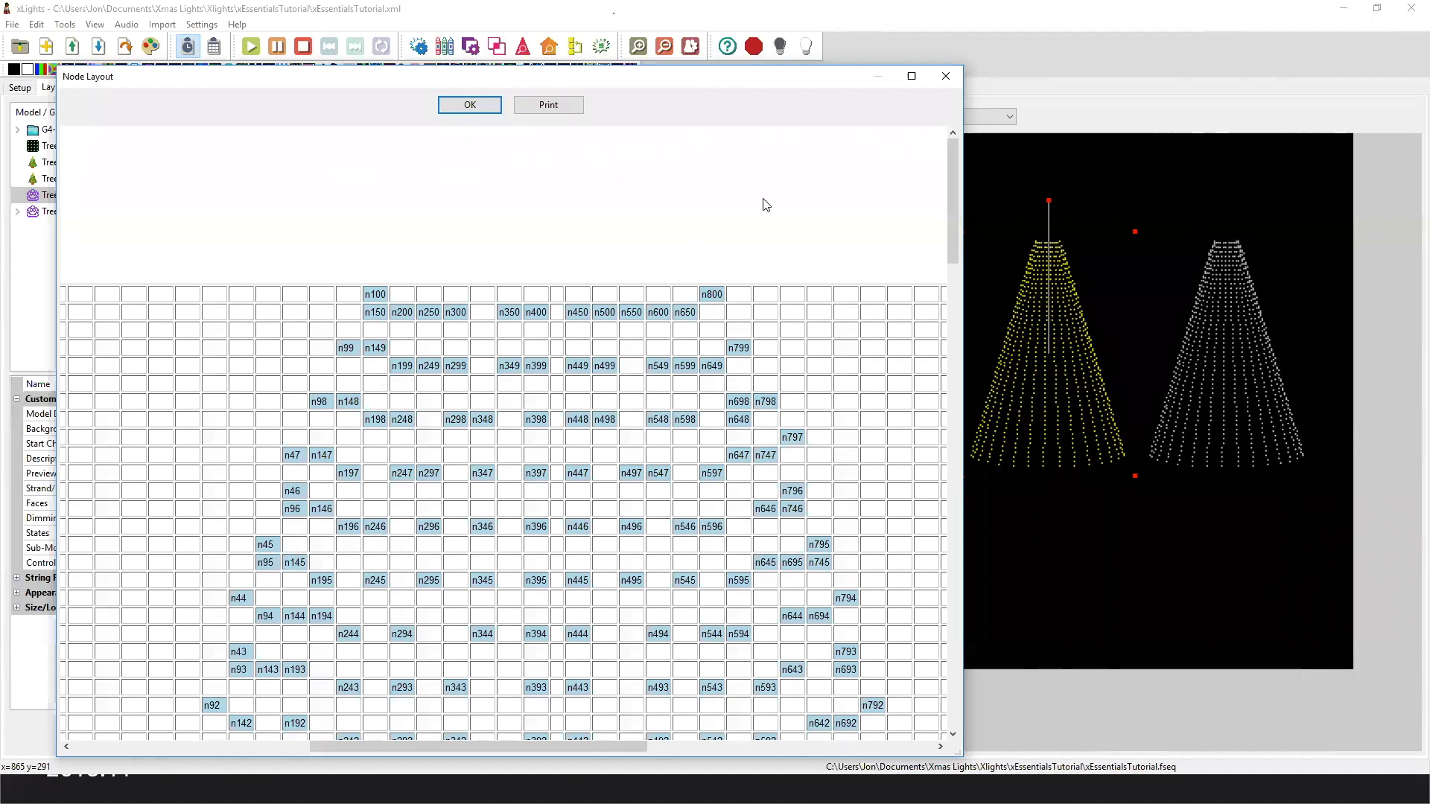
{"action": "key", "text": "Return"}
{"action": "left_click", "coordinate": [1213, 339]}
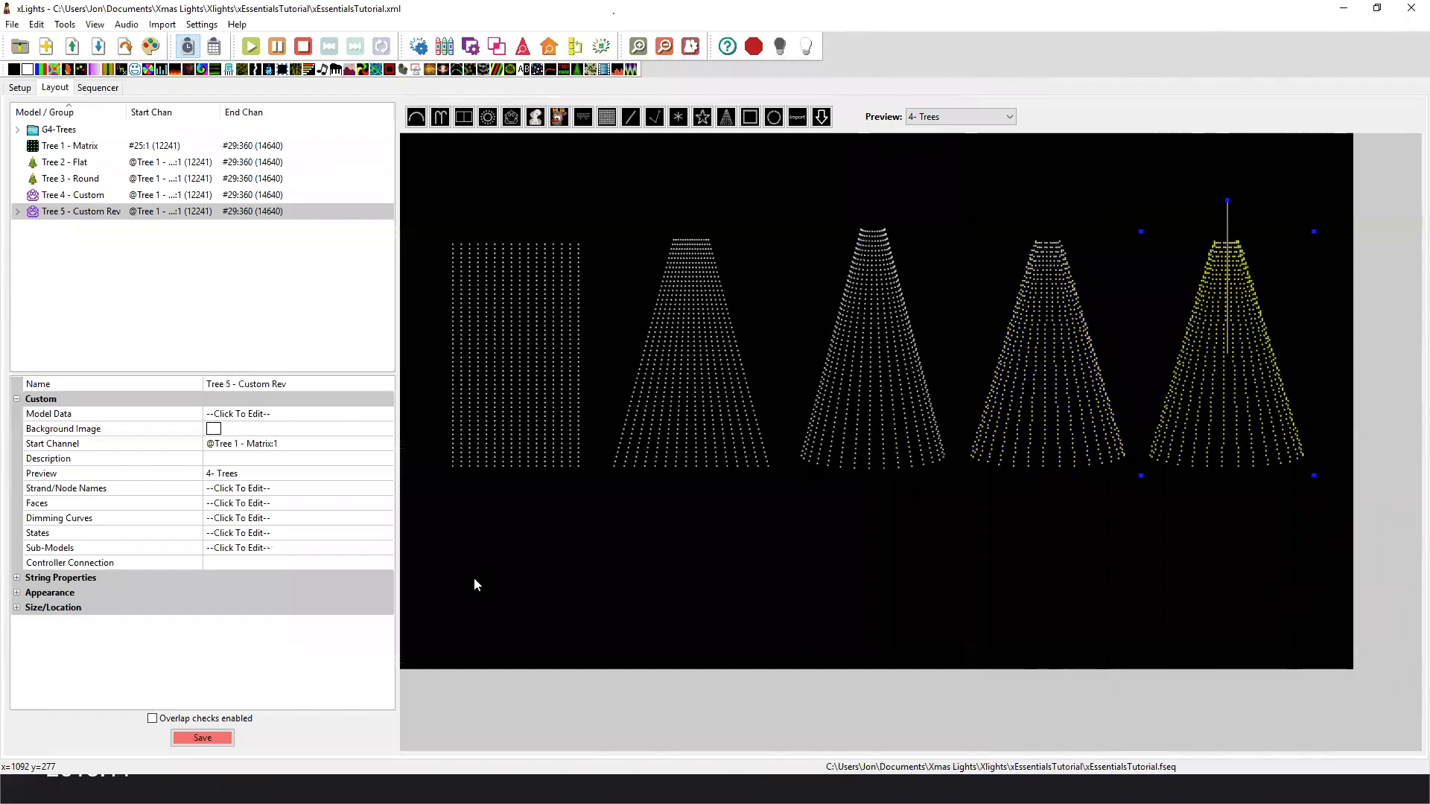
View the node ranges and vertical buffer setting of Tree 5 - Custom Rev's Strings and Strings - Vert submodels, leaving them unedited.
{"action": "left_click", "coordinate": [387, 550]}
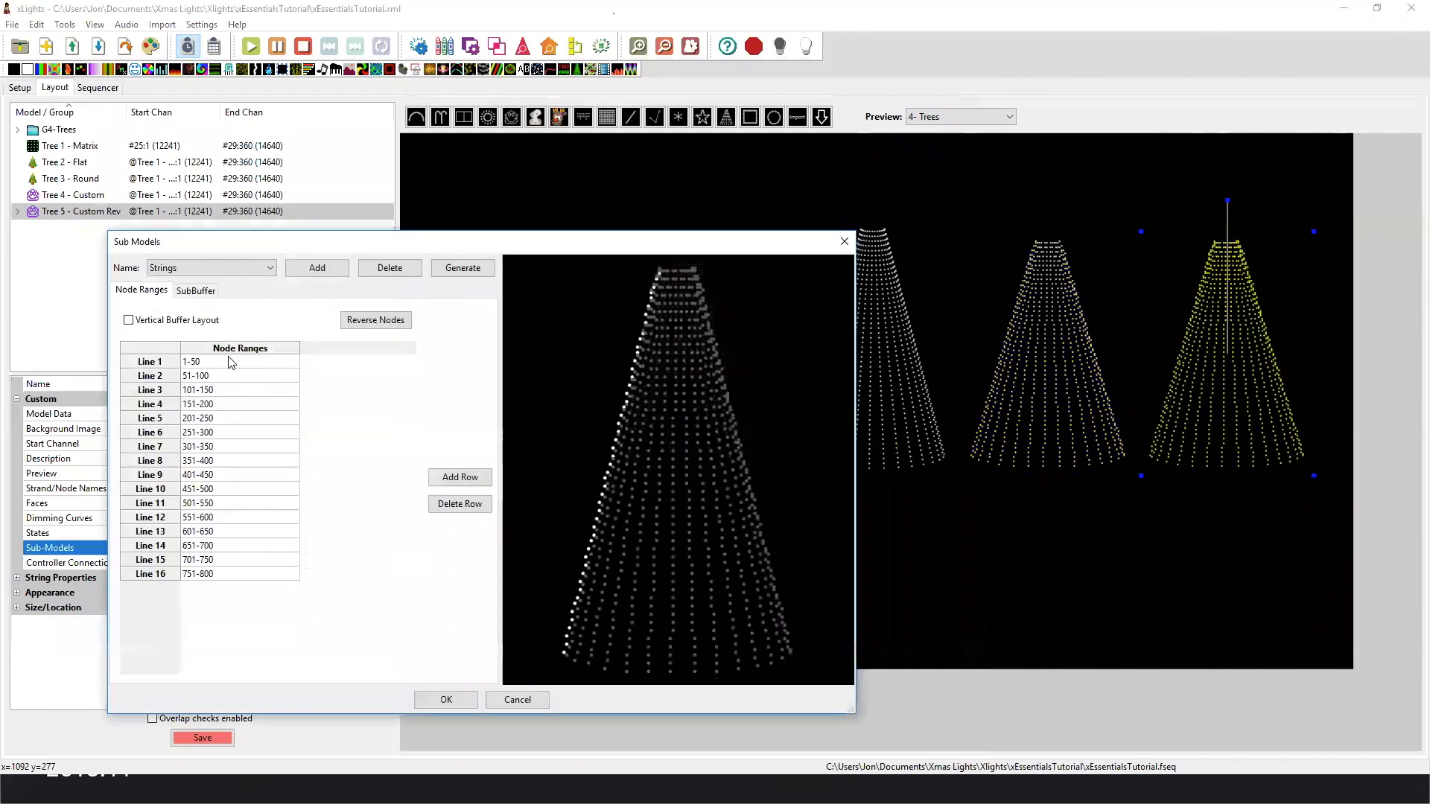
{"action": "left_click", "coordinate": [232, 269]}
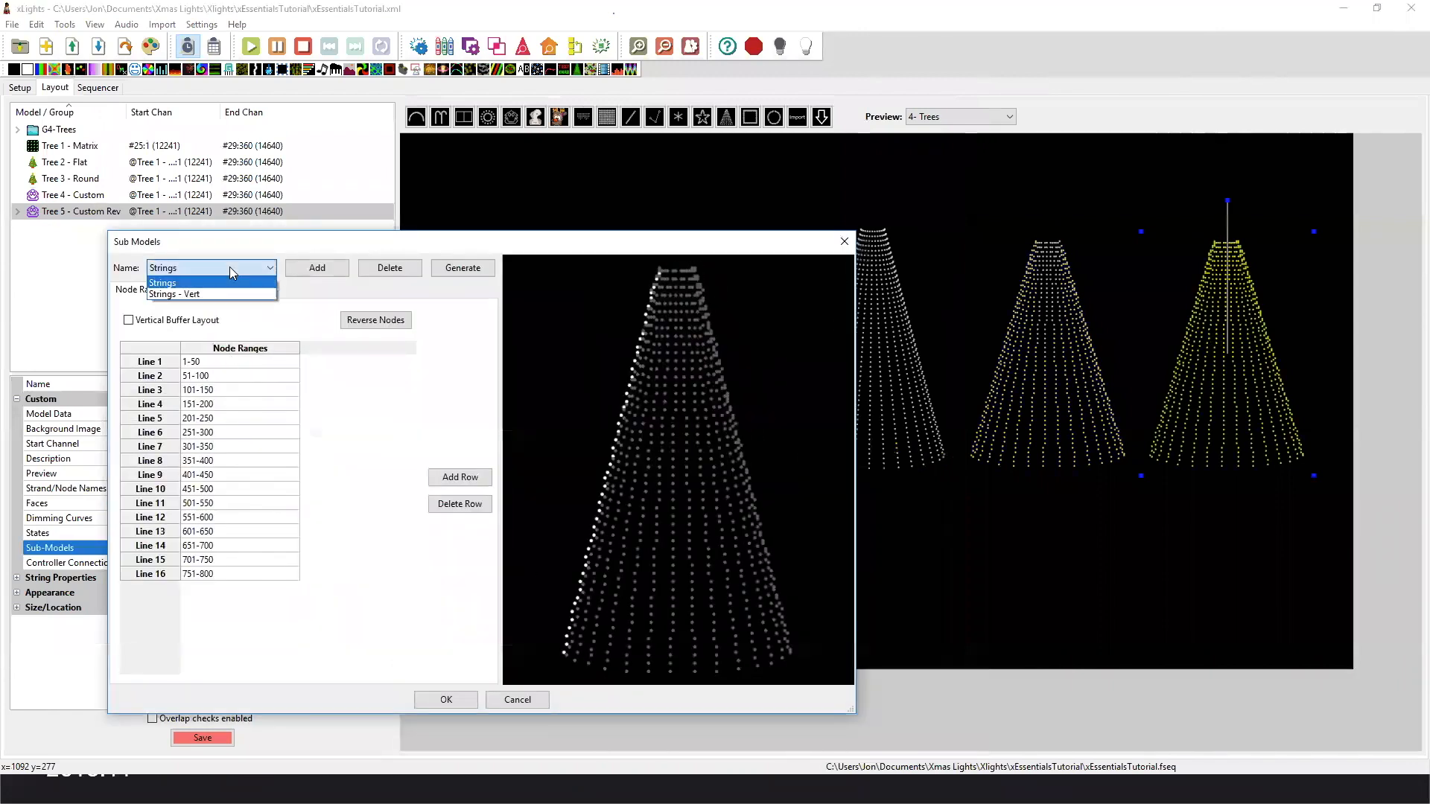
{"action": "left_click", "coordinate": [229, 283]}
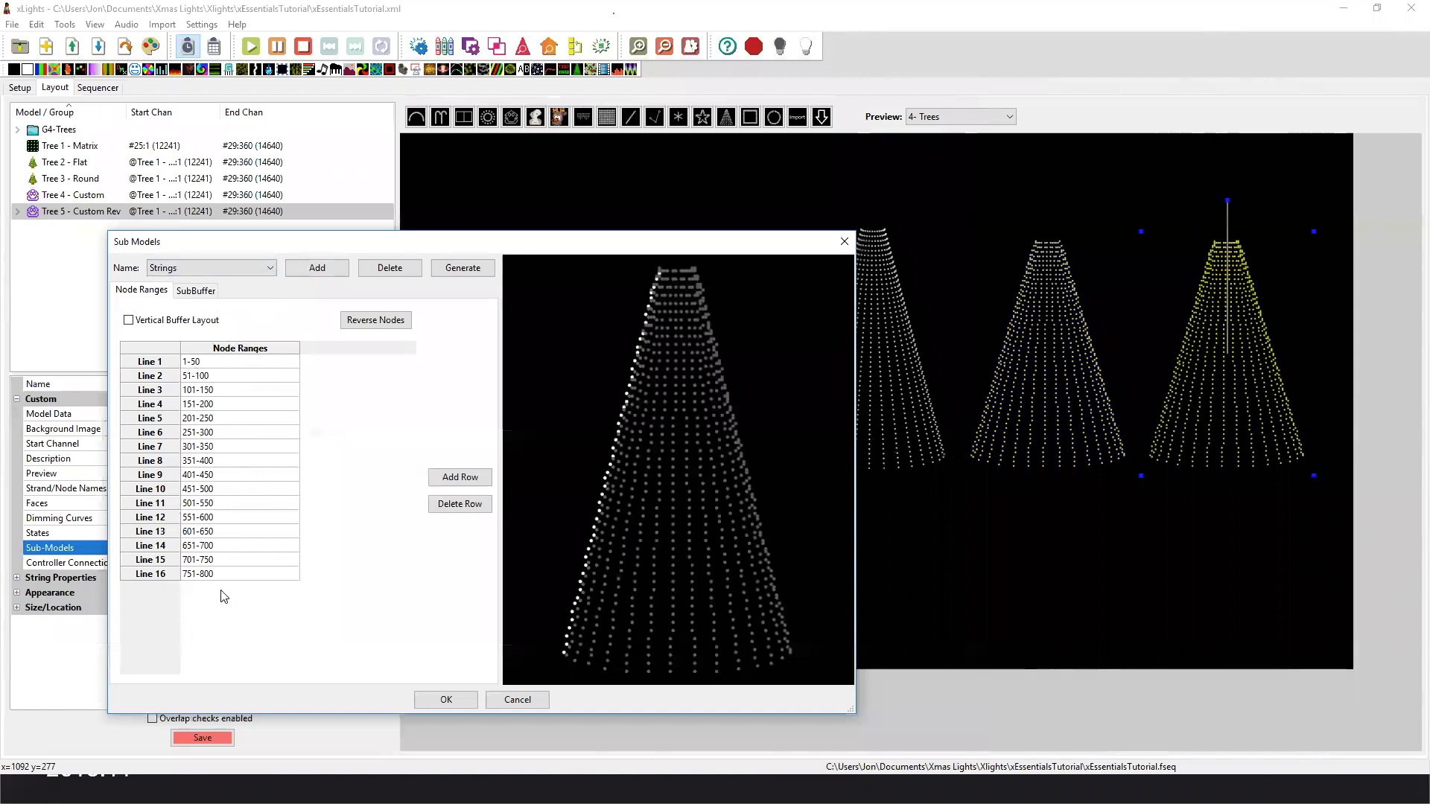
{"action": "left_click", "coordinate": [245, 266]}
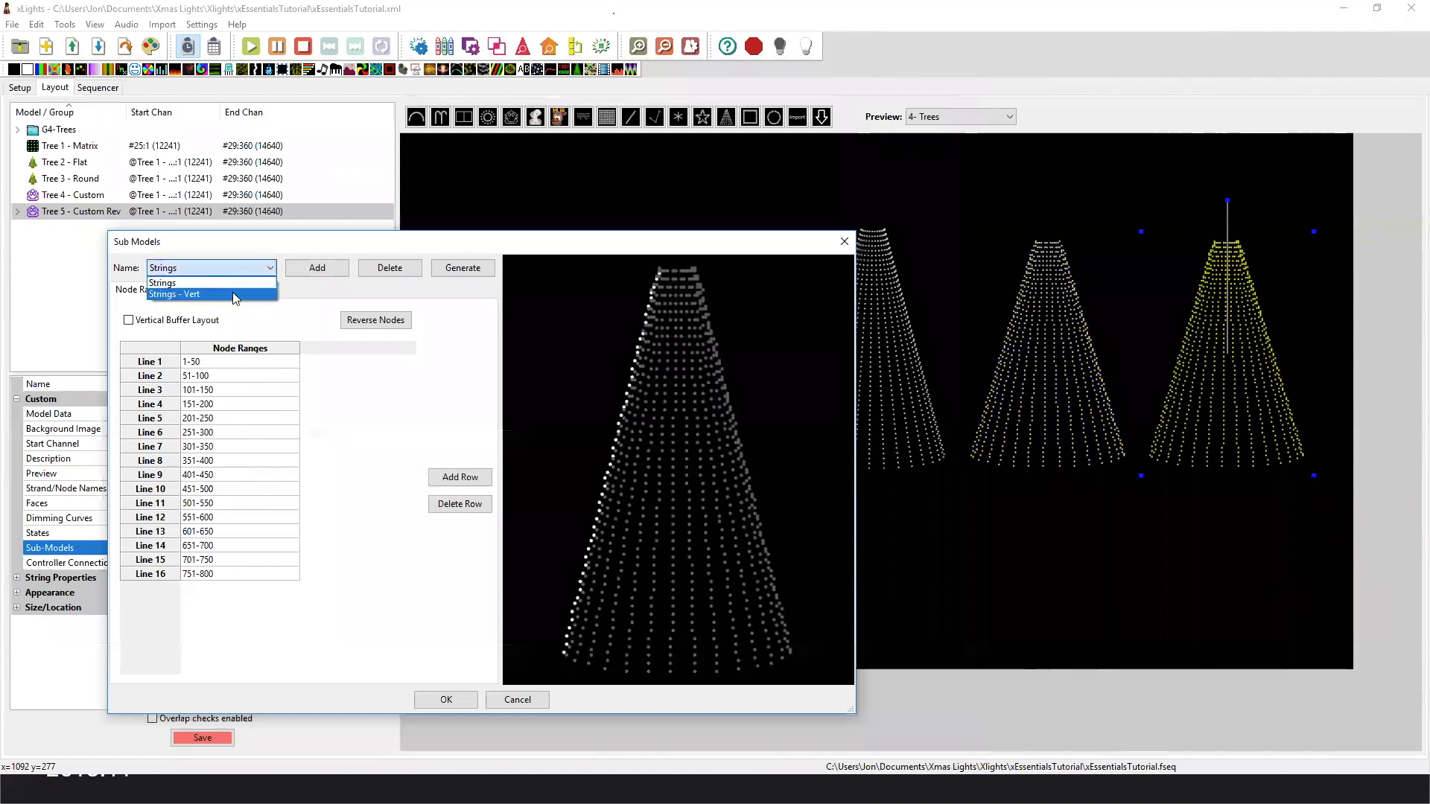
{"action": "left_click", "coordinate": [234, 293]}
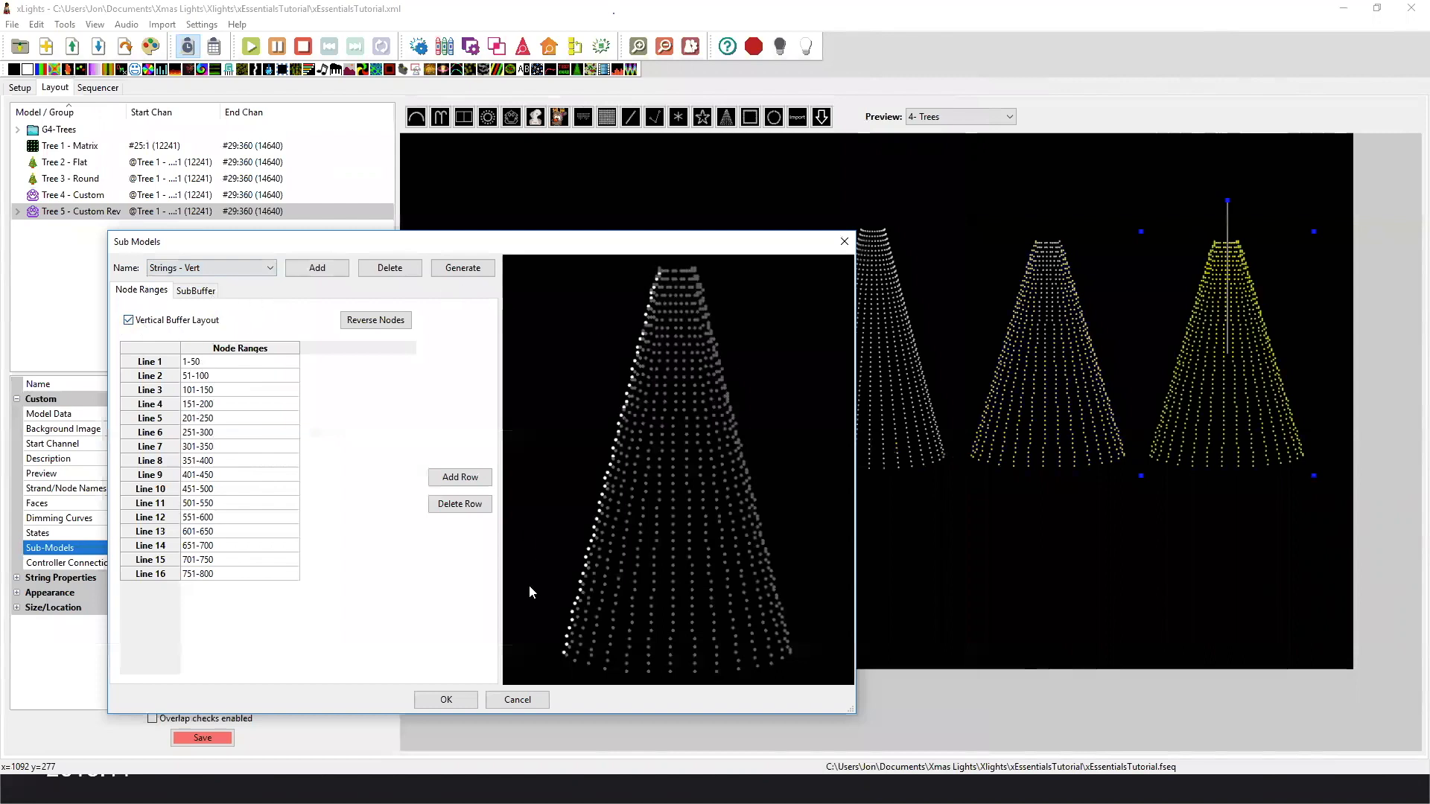
{"action": "left_click", "coordinate": [517, 700]}
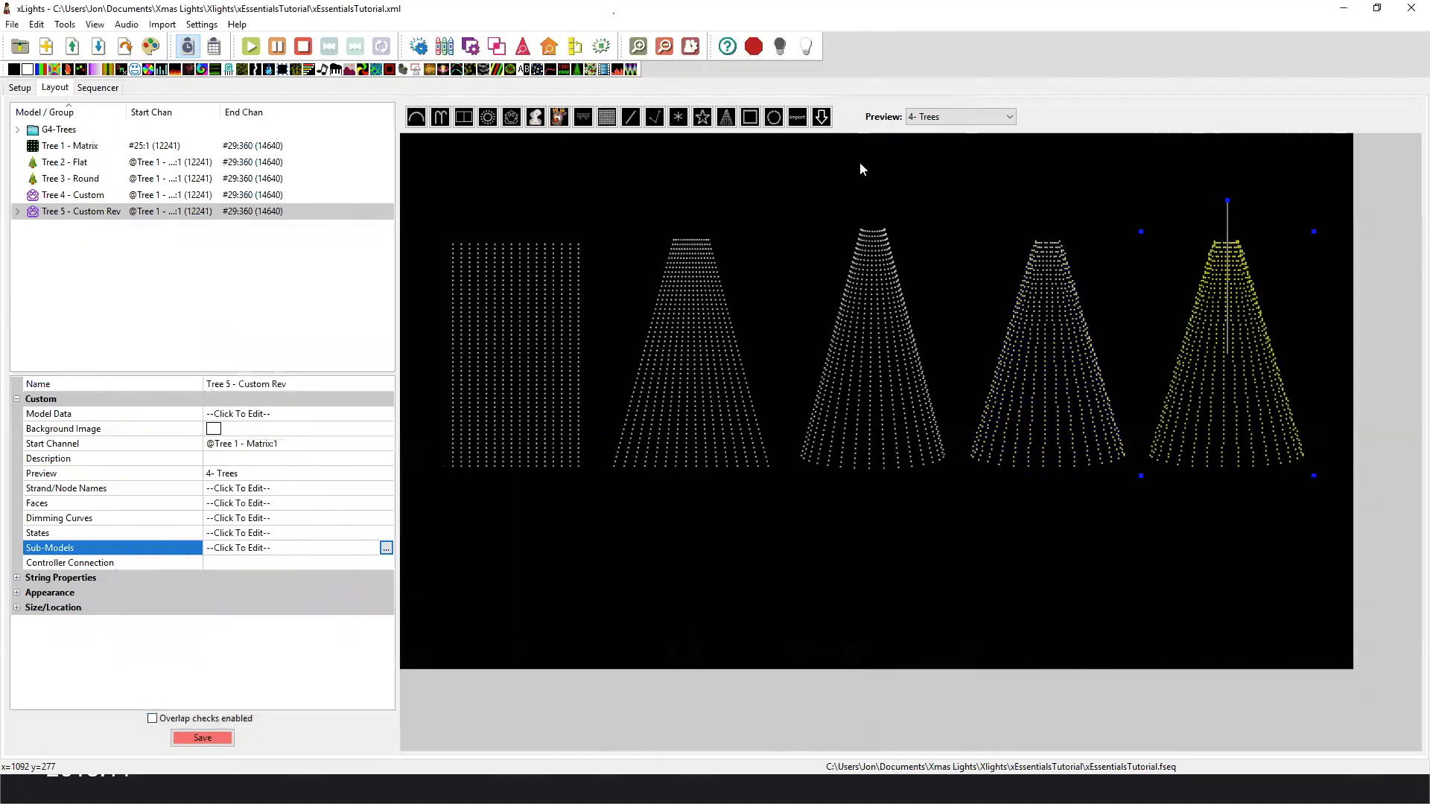
Show the 5- Spinners preview and select Spinner 1, Spinner 2 and Spinner 3 in turn to compare their arcs and starting locations.
{"action": "left_click", "coordinate": [940, 113]}
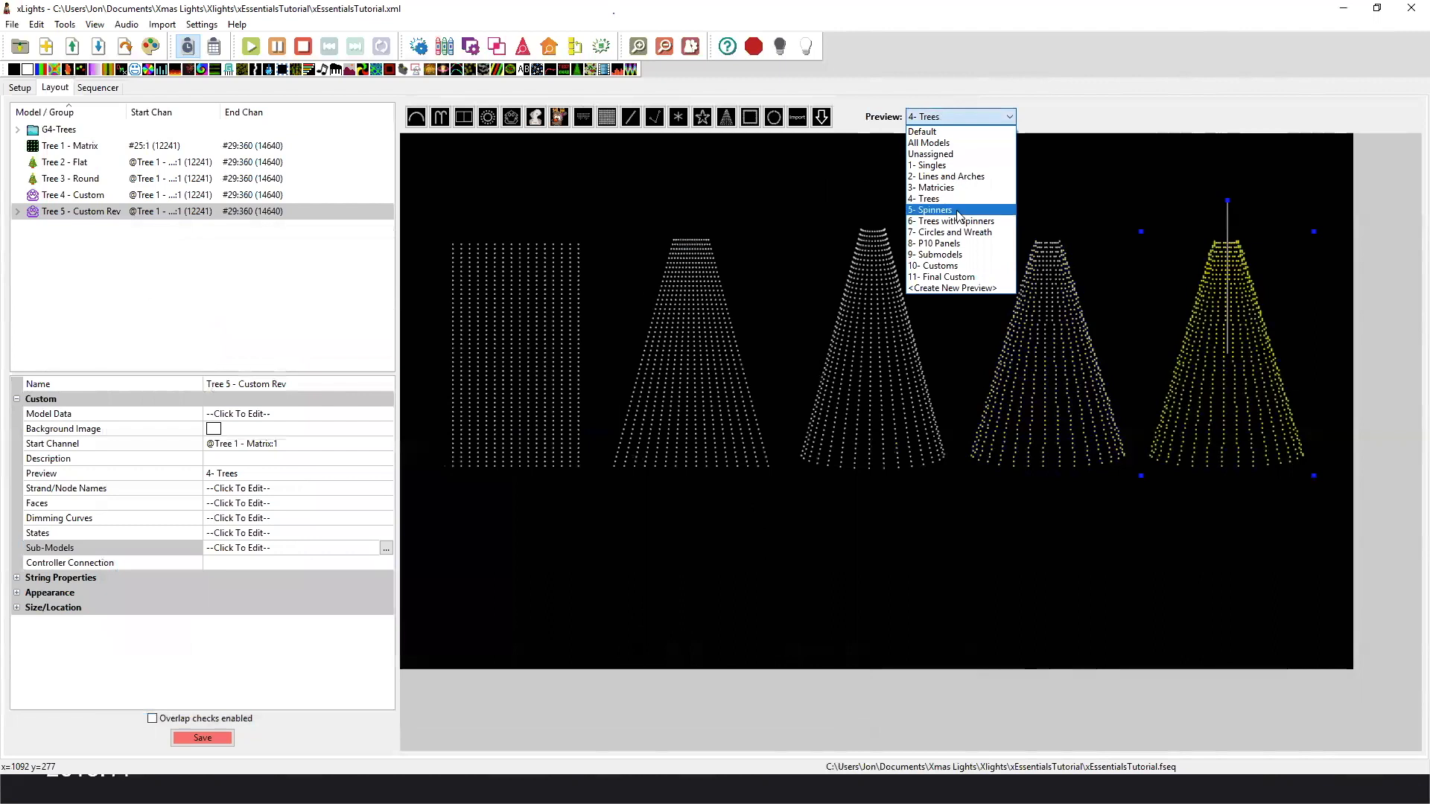
{"action": "left_click", "coordinate": [961, 202]}
{"action": "left_click", "coordinate": [574, 319]}
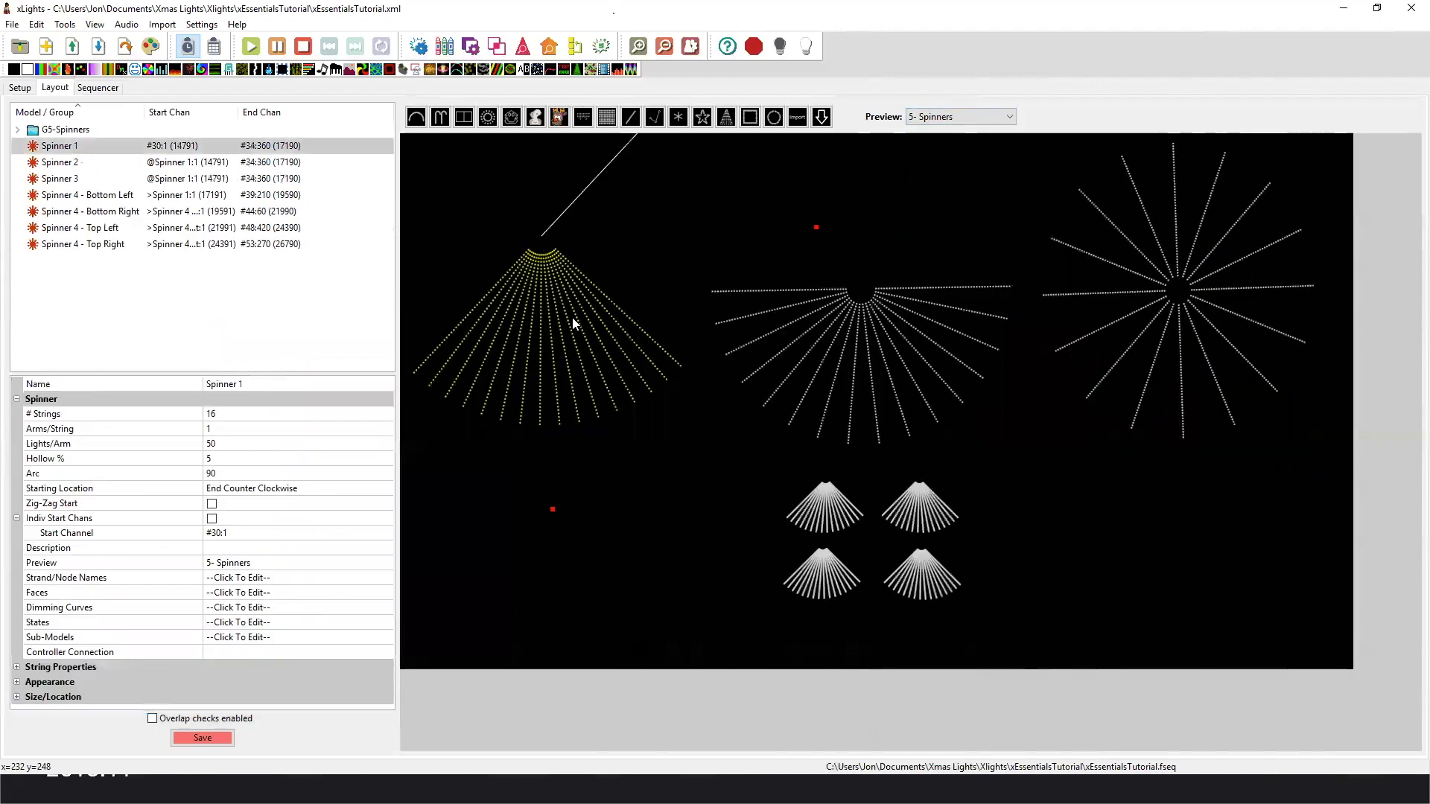
{"action": "left_click", "coordinate": [910, 335]}
{"action": "left_click", "coordinate": [1136, 312]}
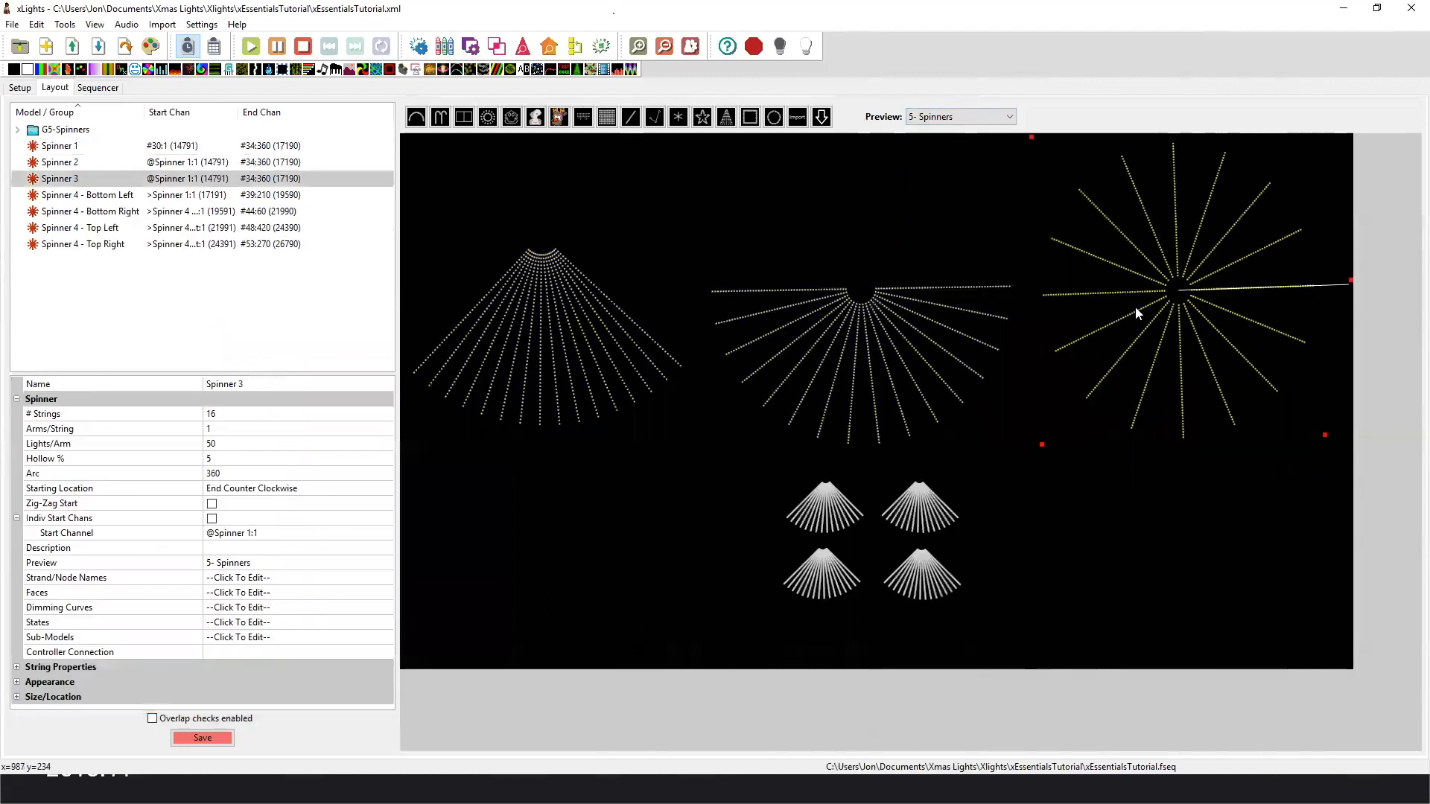
Select the four small Spinner 4 models in turn to examine their properties, and clear the selection.
{"action": "left_click", "coordinate": [833, 532]}
{"action": "left_click", "coordinate": [911, 543]}
{"action": "left_click", "coordinate": [919, 570]}
{"action": "left_click", "coordinate": [841, 585]}
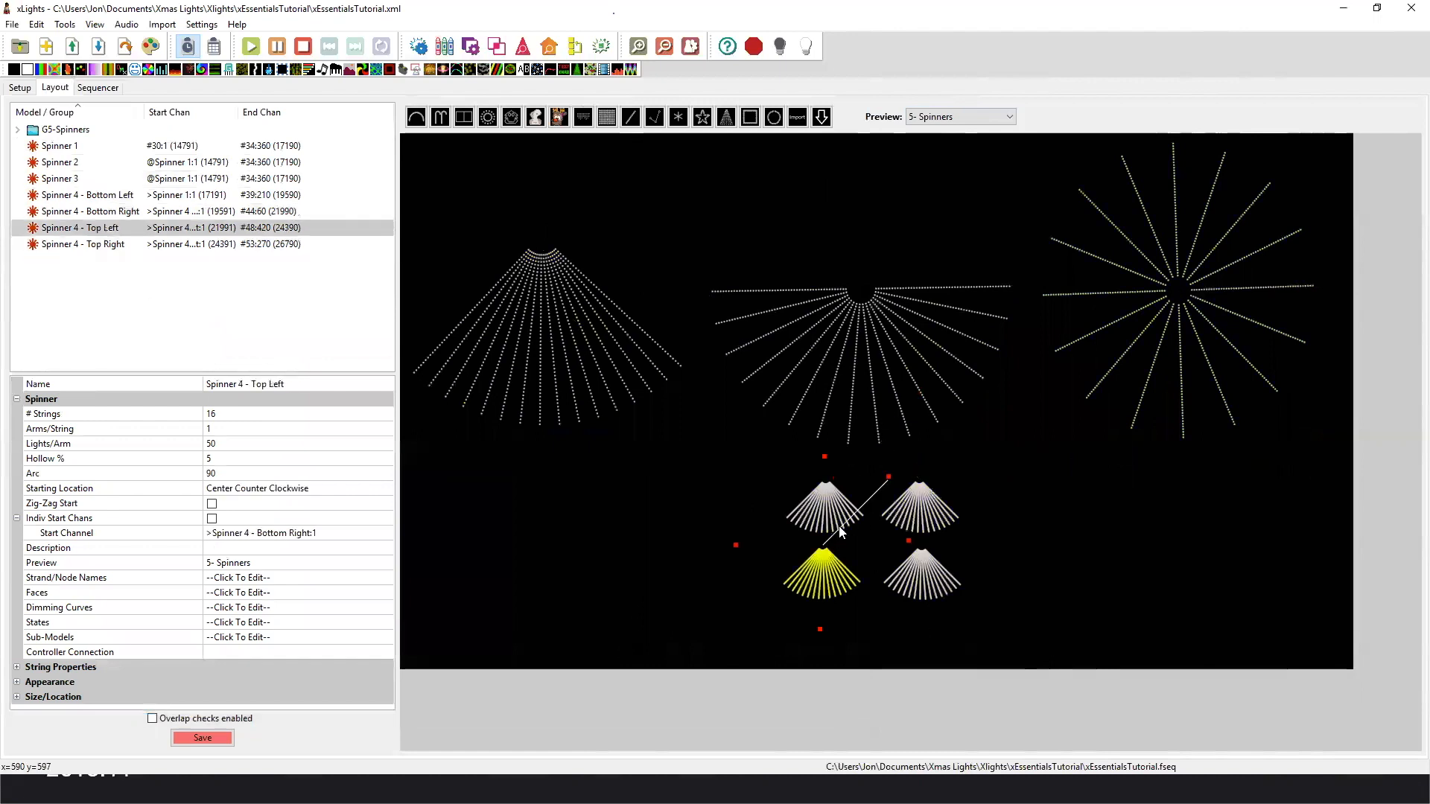
{"action": "left_click", "coordinate": [970, 508]}
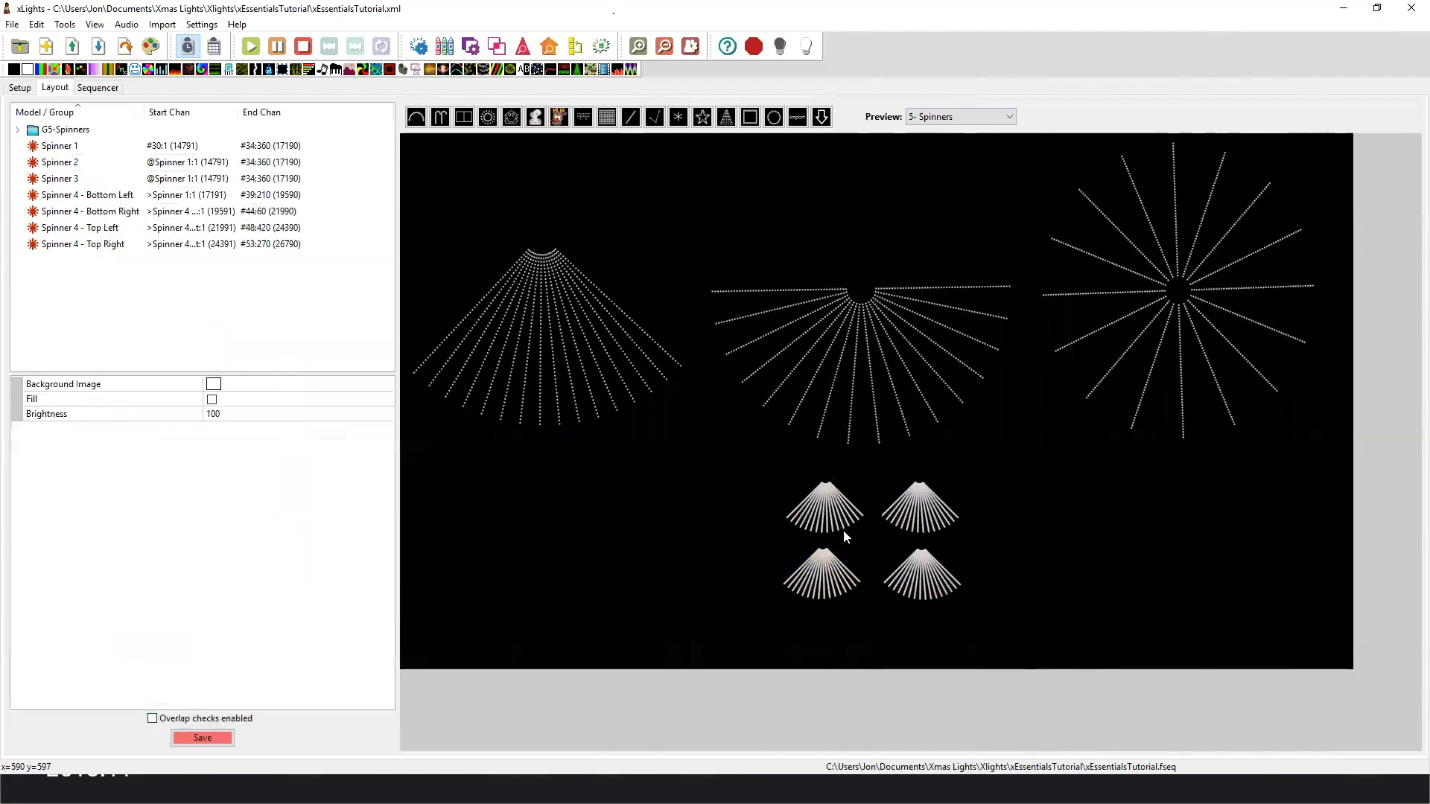
Show the 6- Trees with Spinners preview and inspect Tree 4A - Custom and Tree 5A- Custom Rev.
{"action": "left_click", "coordinate": [938, 121]}
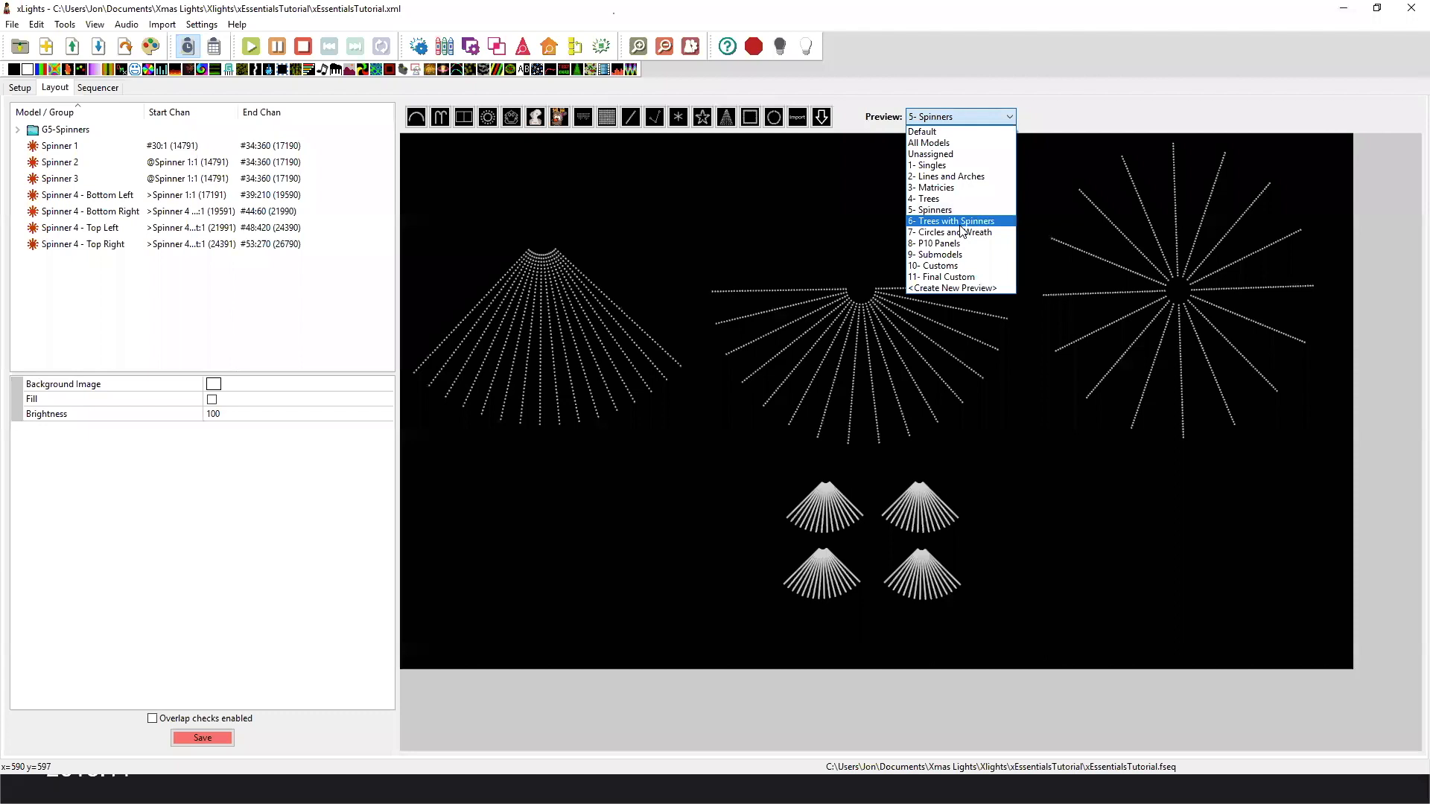
{"action": "left_click", "coordinate": [962, 224]}
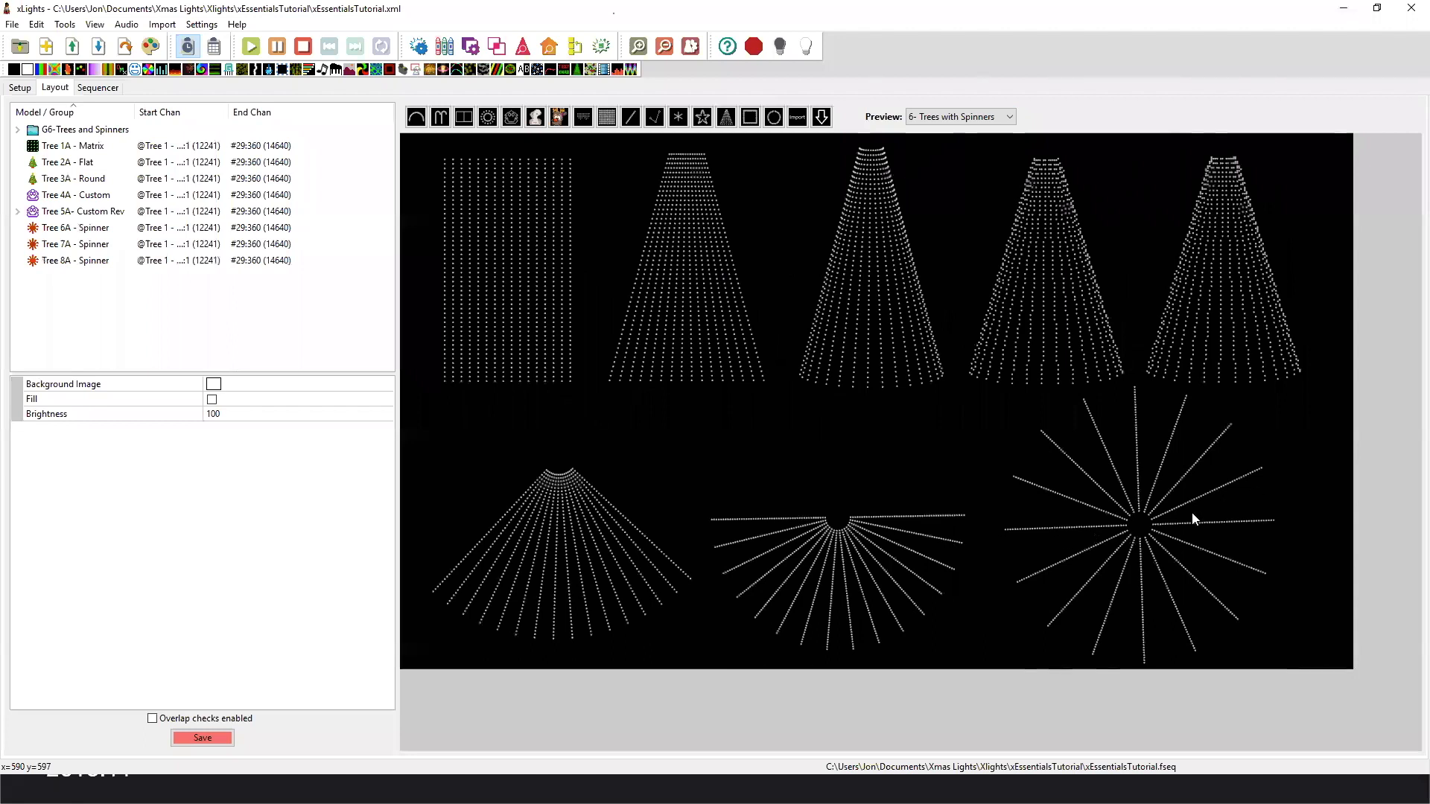
{"action": "left_click", "coordinate": [1034, 233]}
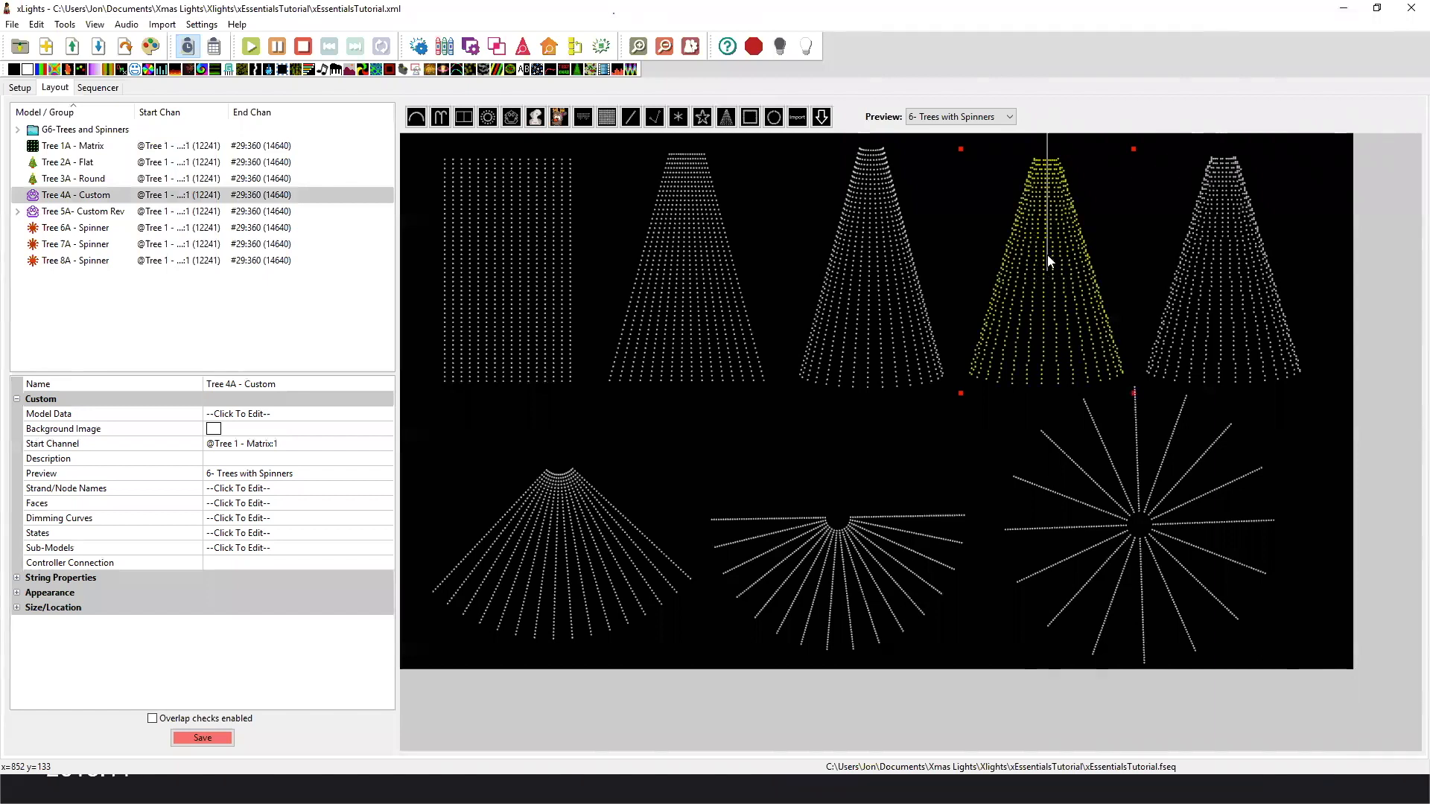
{"action": "left_click", "coordinate": [1253, 262]}
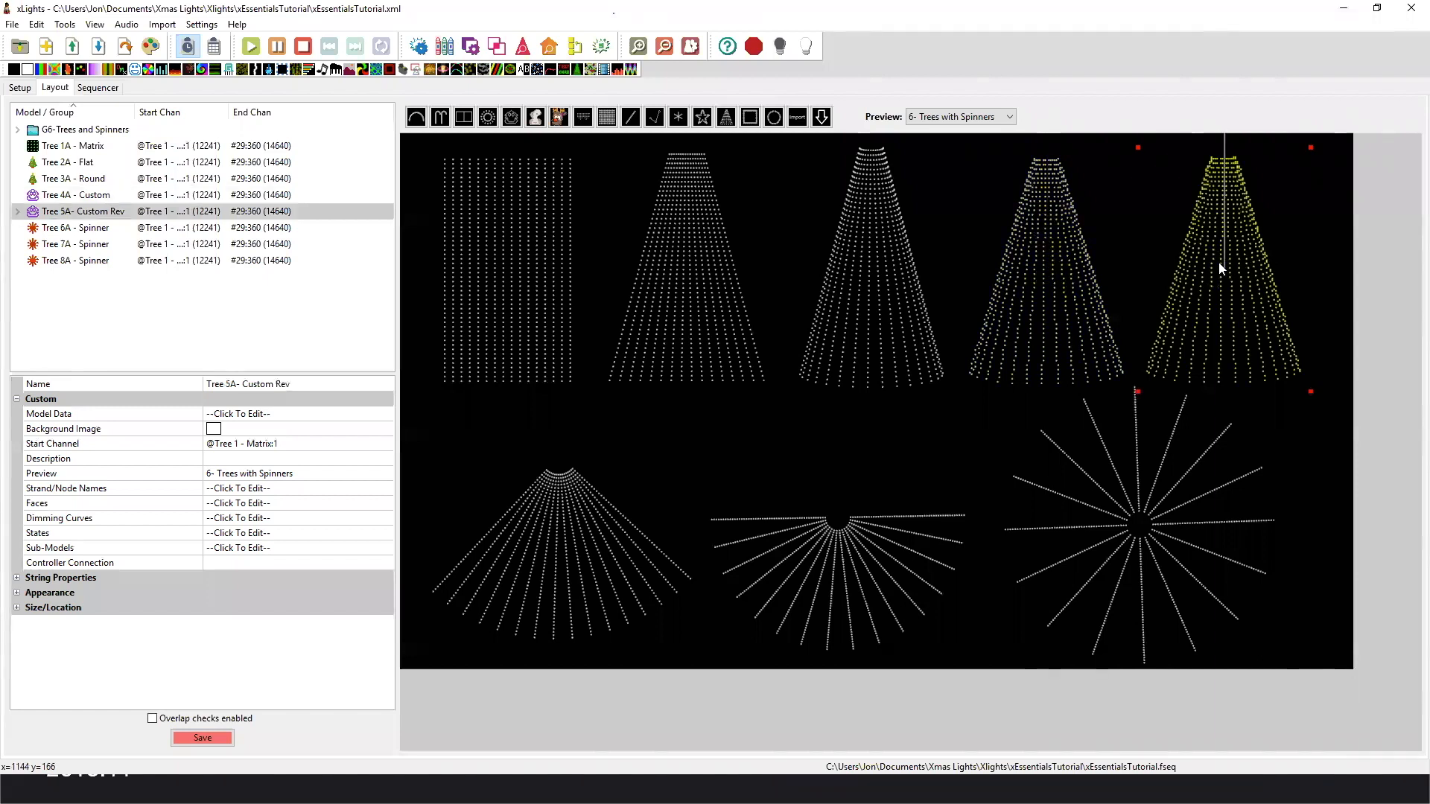
{"action": "left_click", "coordinate": [965, 119]}
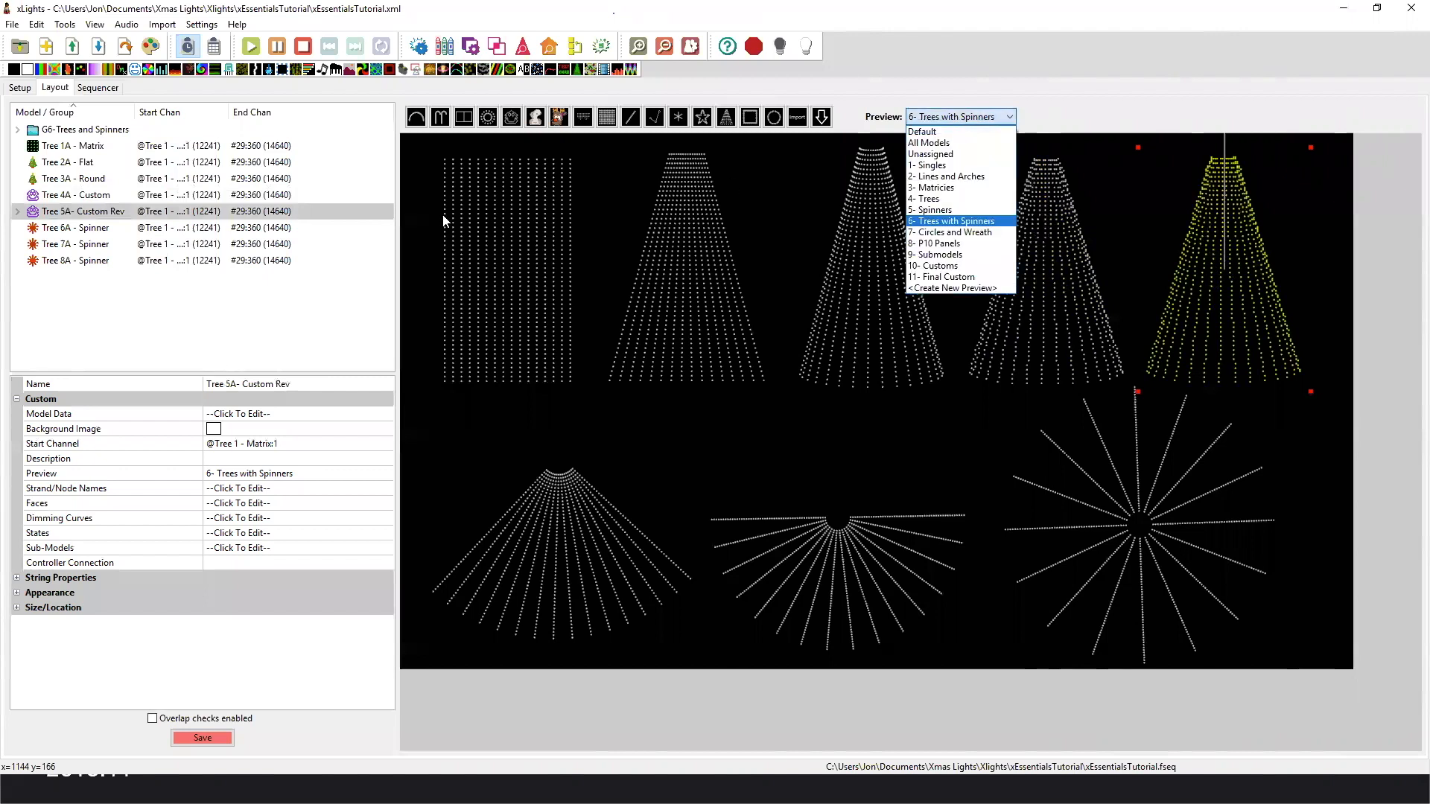
{"action": "left_click", "coordinate": [218, 135]}
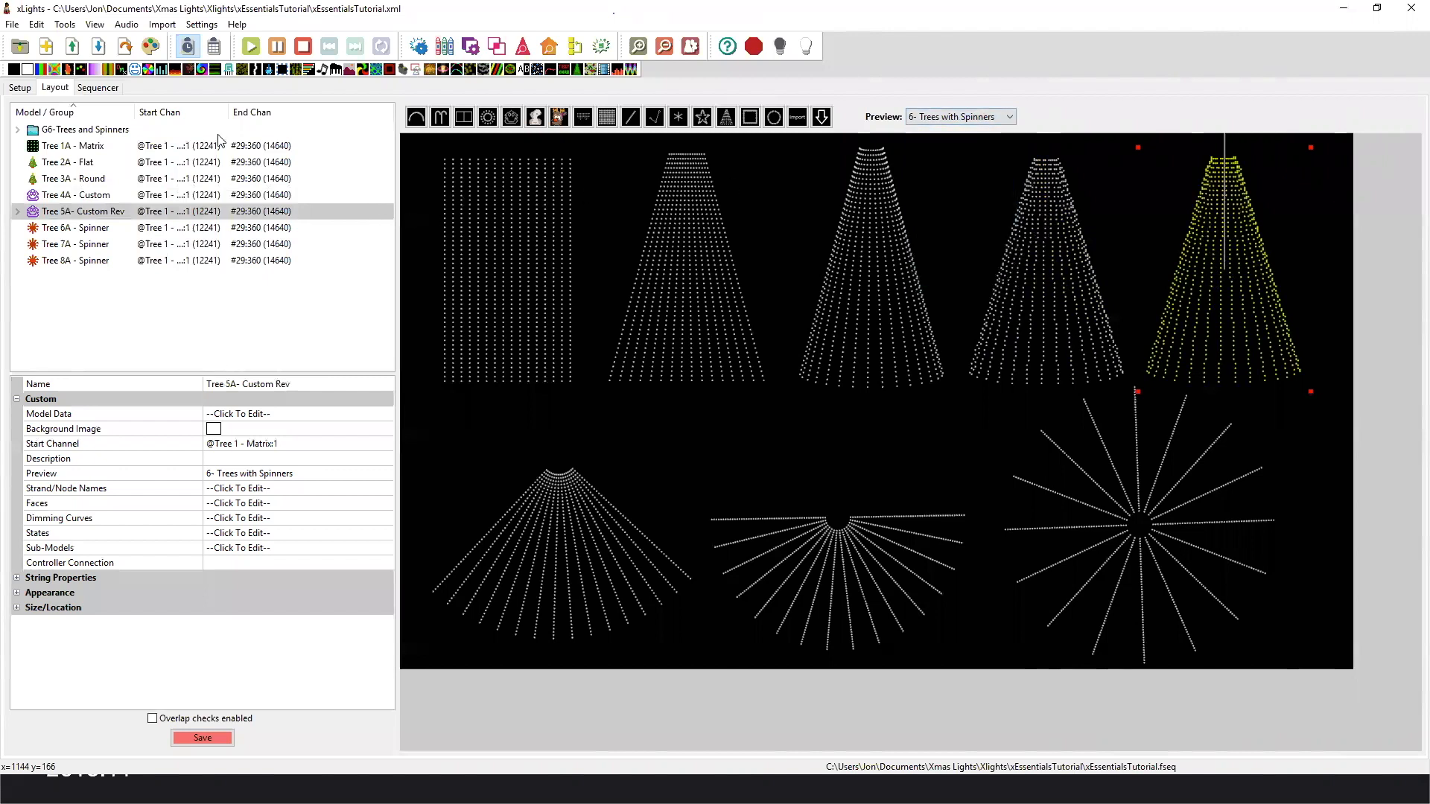
Return to the sequencer, expand the G5-Spinners group and play the Bars effect on Tree 1 - Matrix.
{"action": "left_click", "coordinate": [109, 90]}
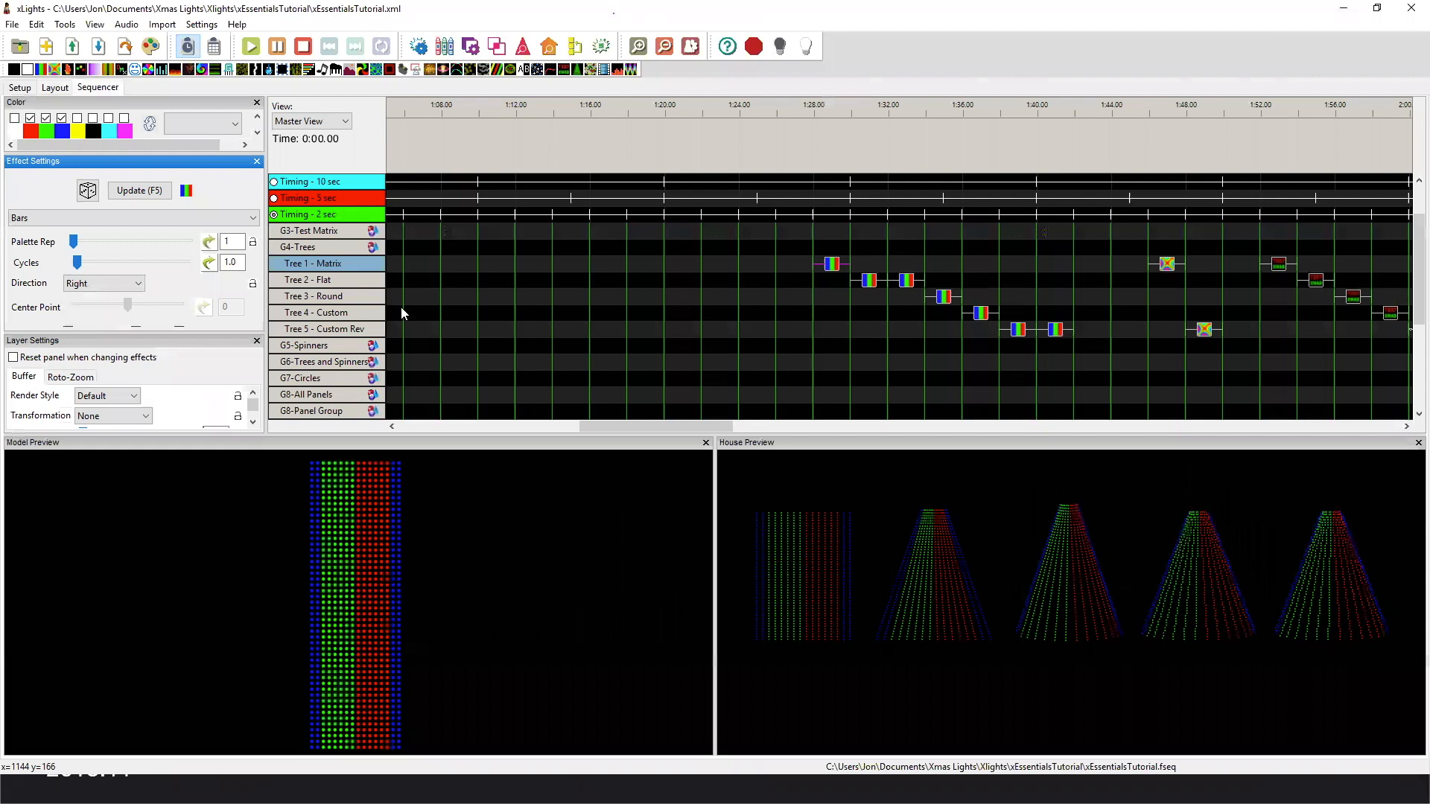
{"action": "double_click", "coordinate": [325, 344]}
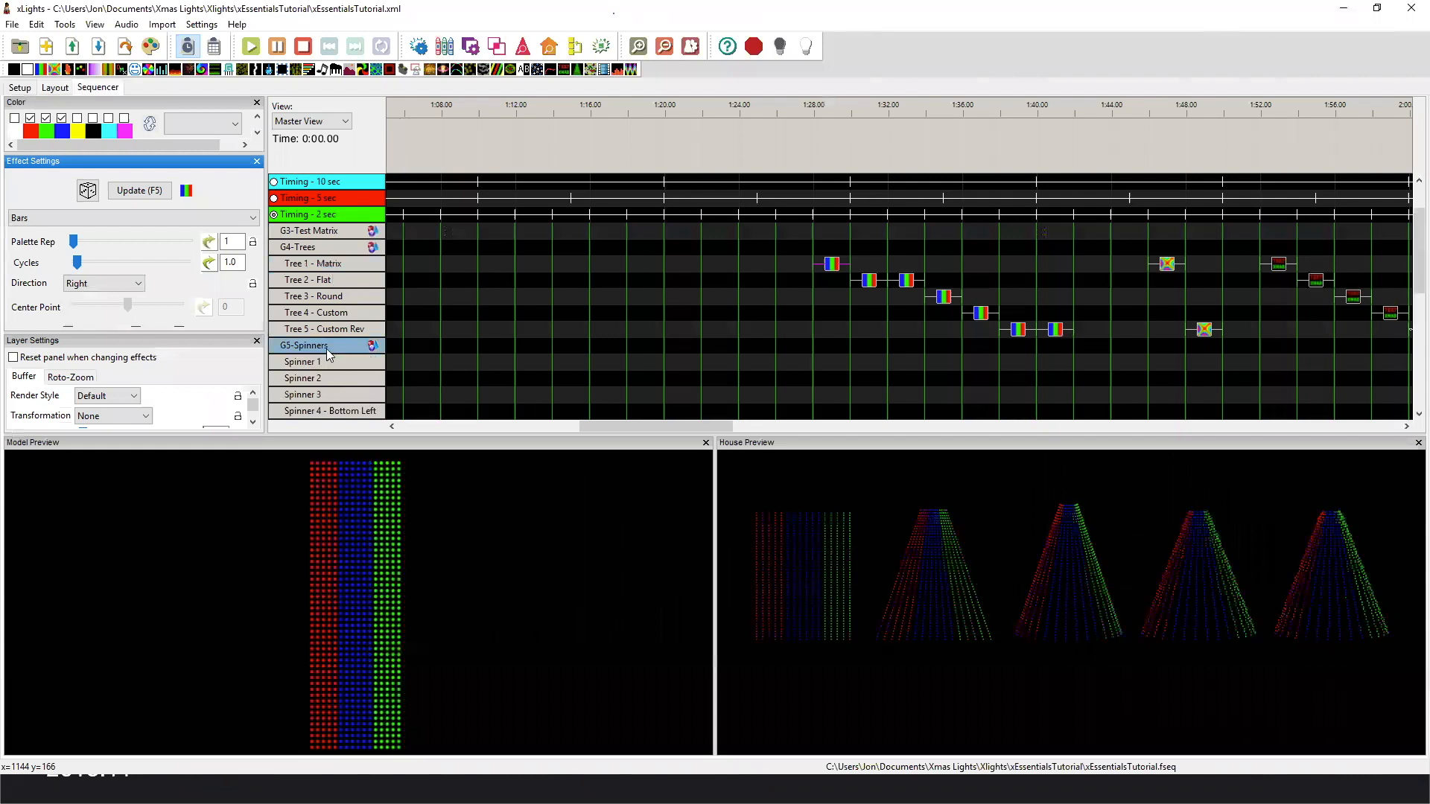
{"action": "left_click", "coordinate": [834, 269]}
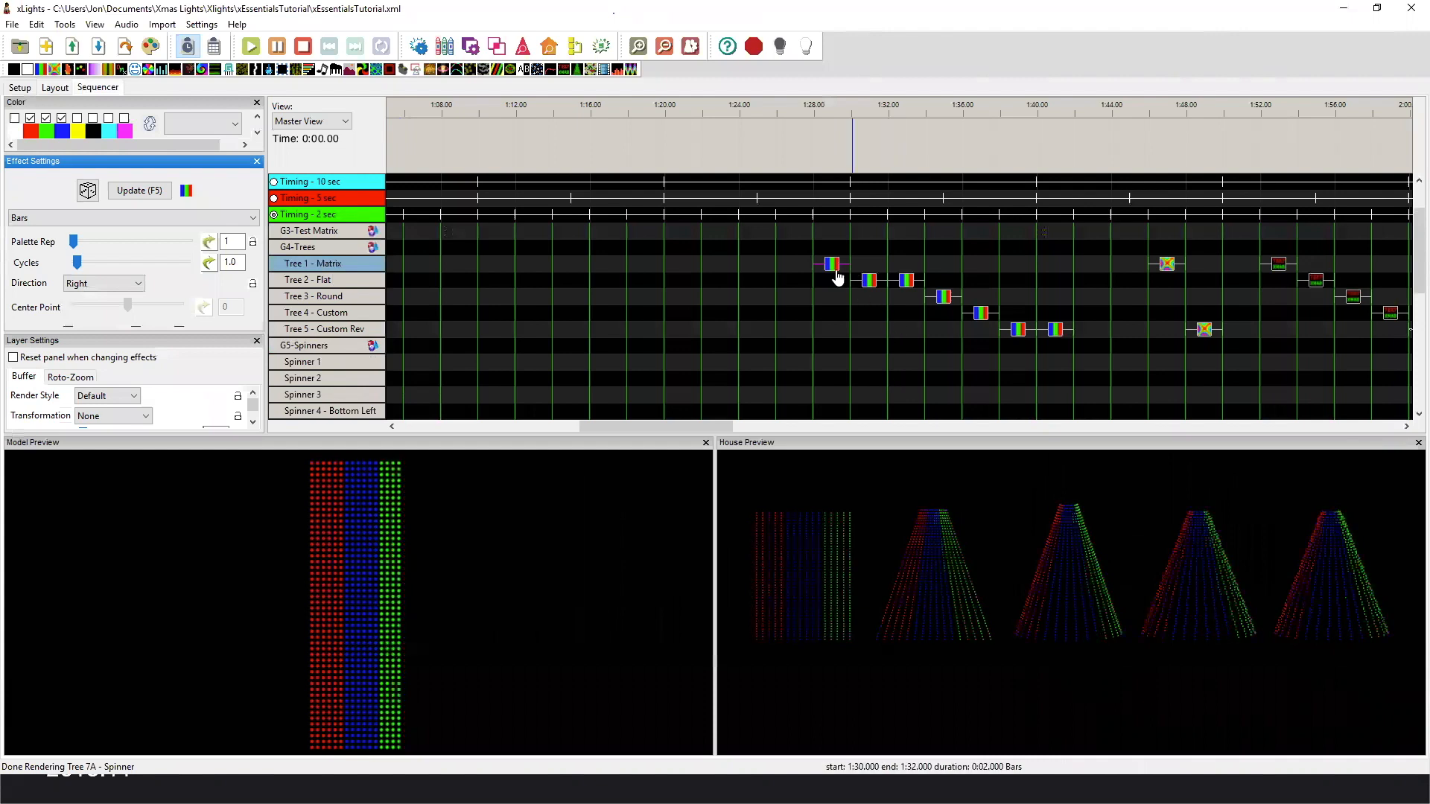
{"action": "left_click", "coordinate": [833, 267]}
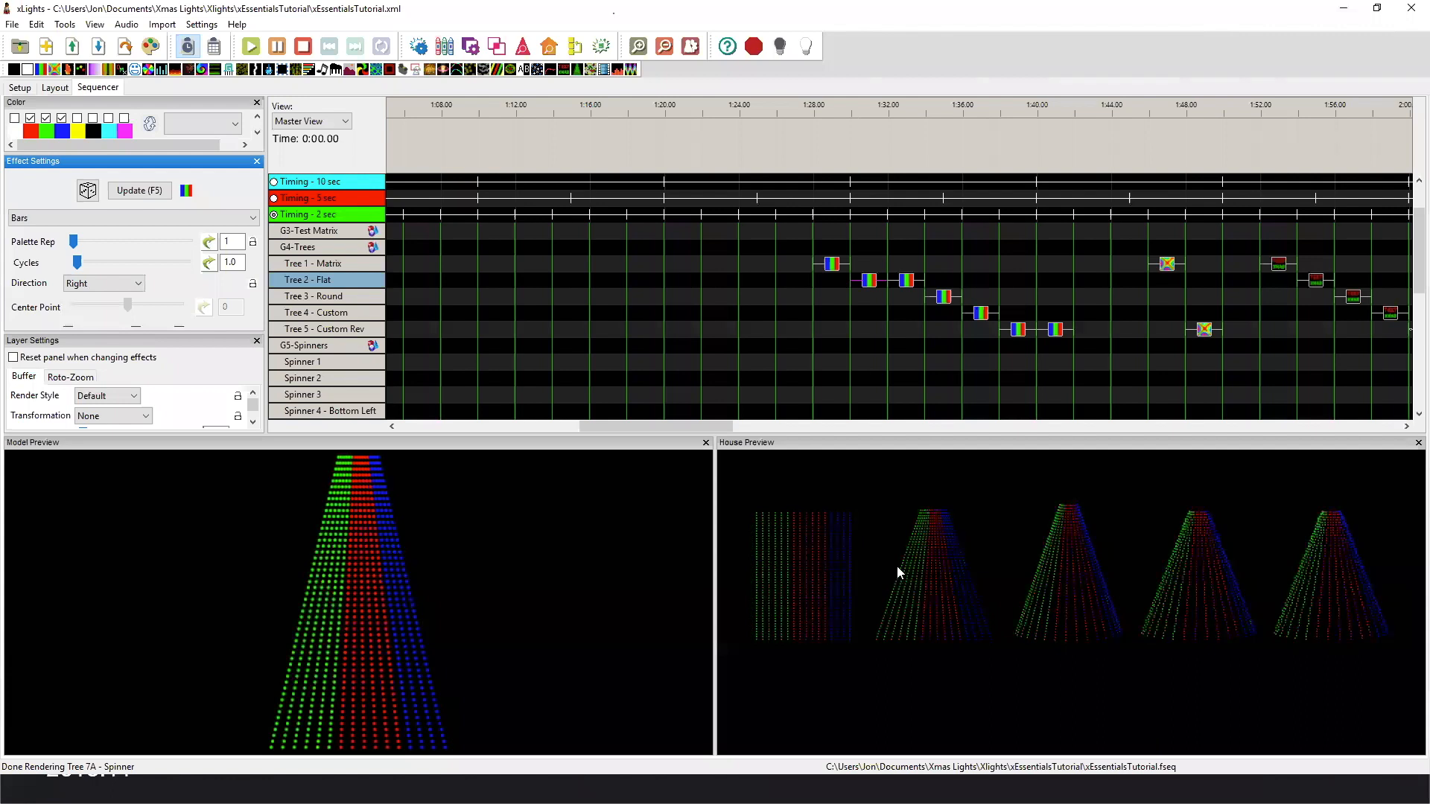
Compare the Per Preview and Default Bars effects on Tree 2 - Flat with those on Tree 3 - Round and Tree 4 - Custom.
{"action": "left_click", "coordinate": [907, 283]}
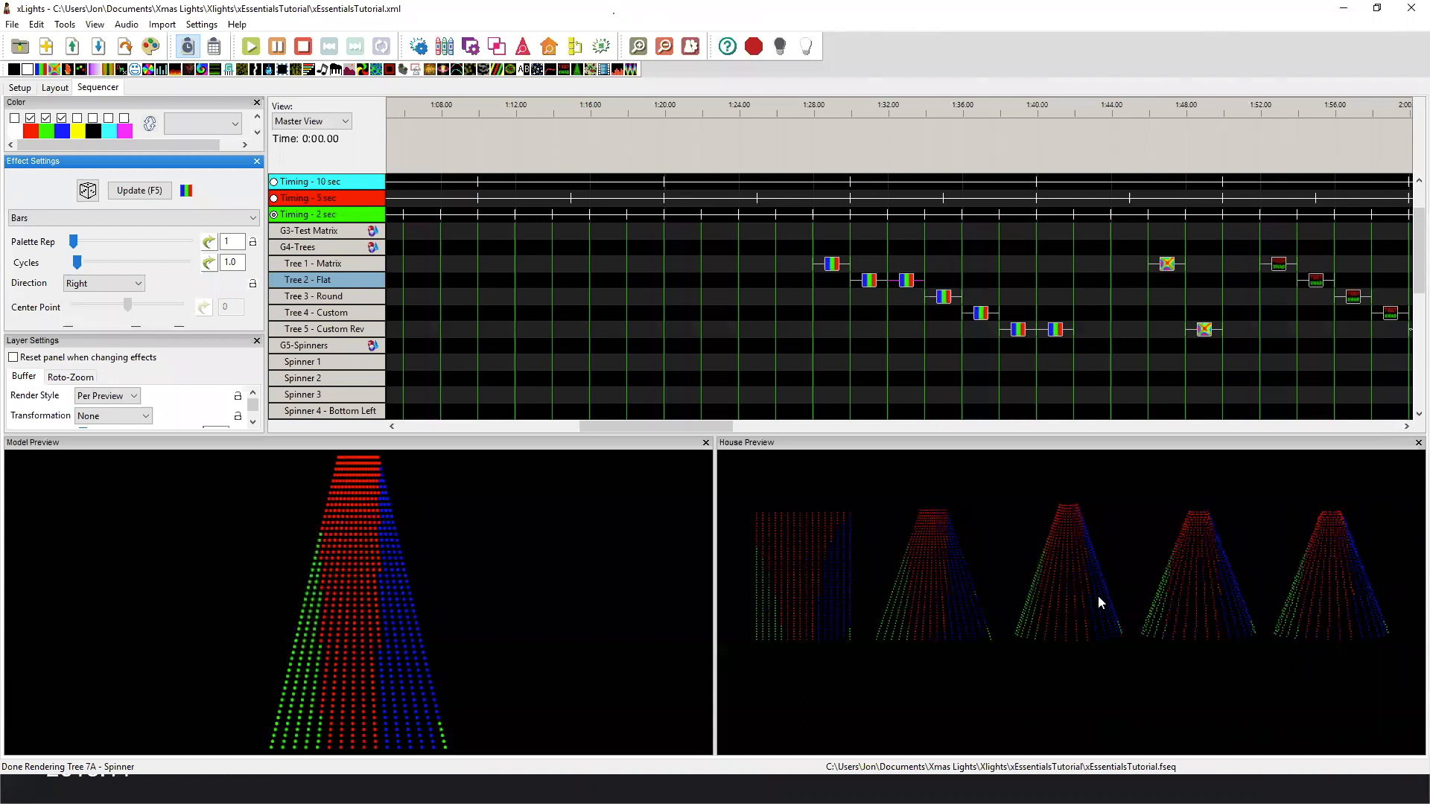
{"action": "left_click", "coordinate": [870, 283]}
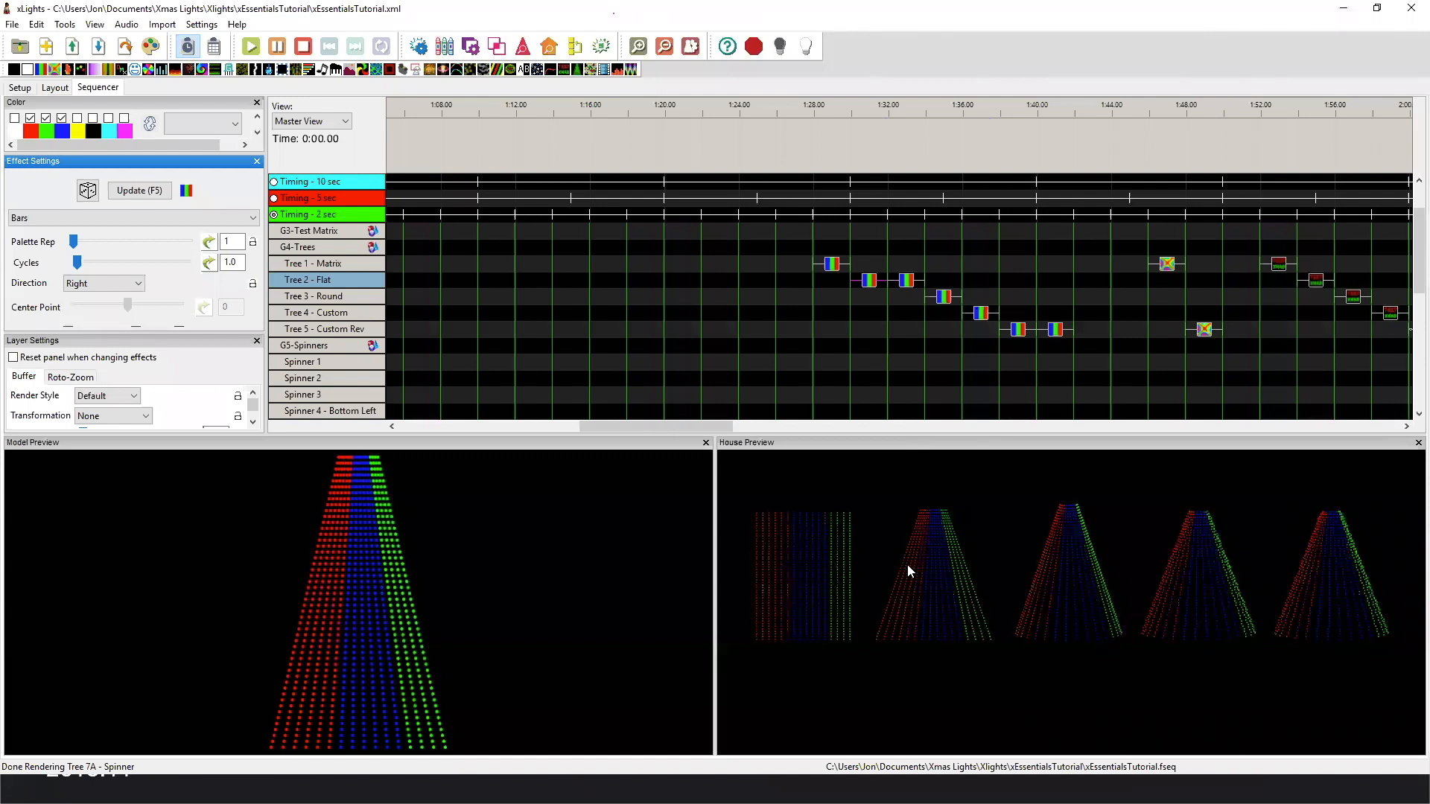
{"action": "left_click", "coordinate": [941, 301]}
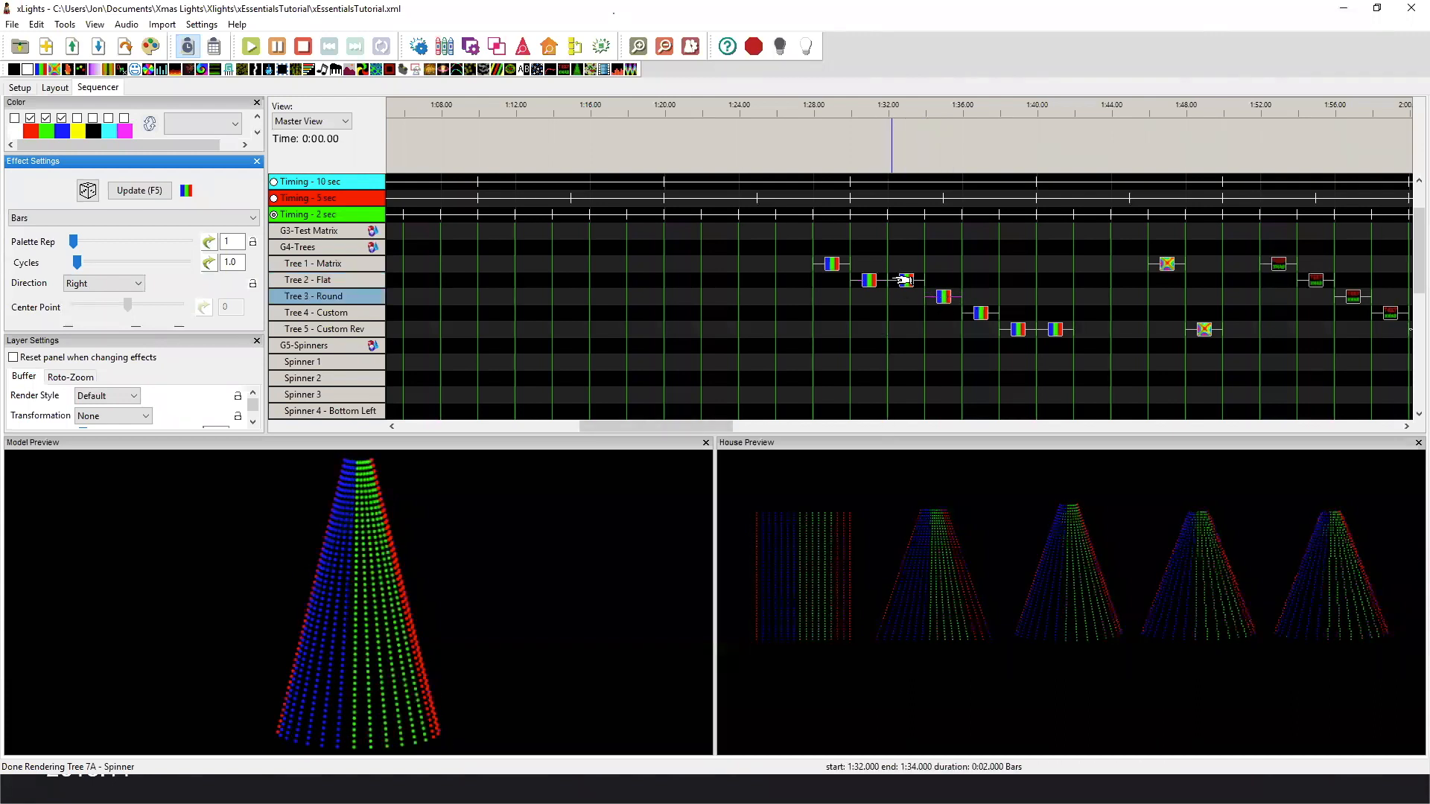
{"action": "left_click", "coordinate": [981, 313]}
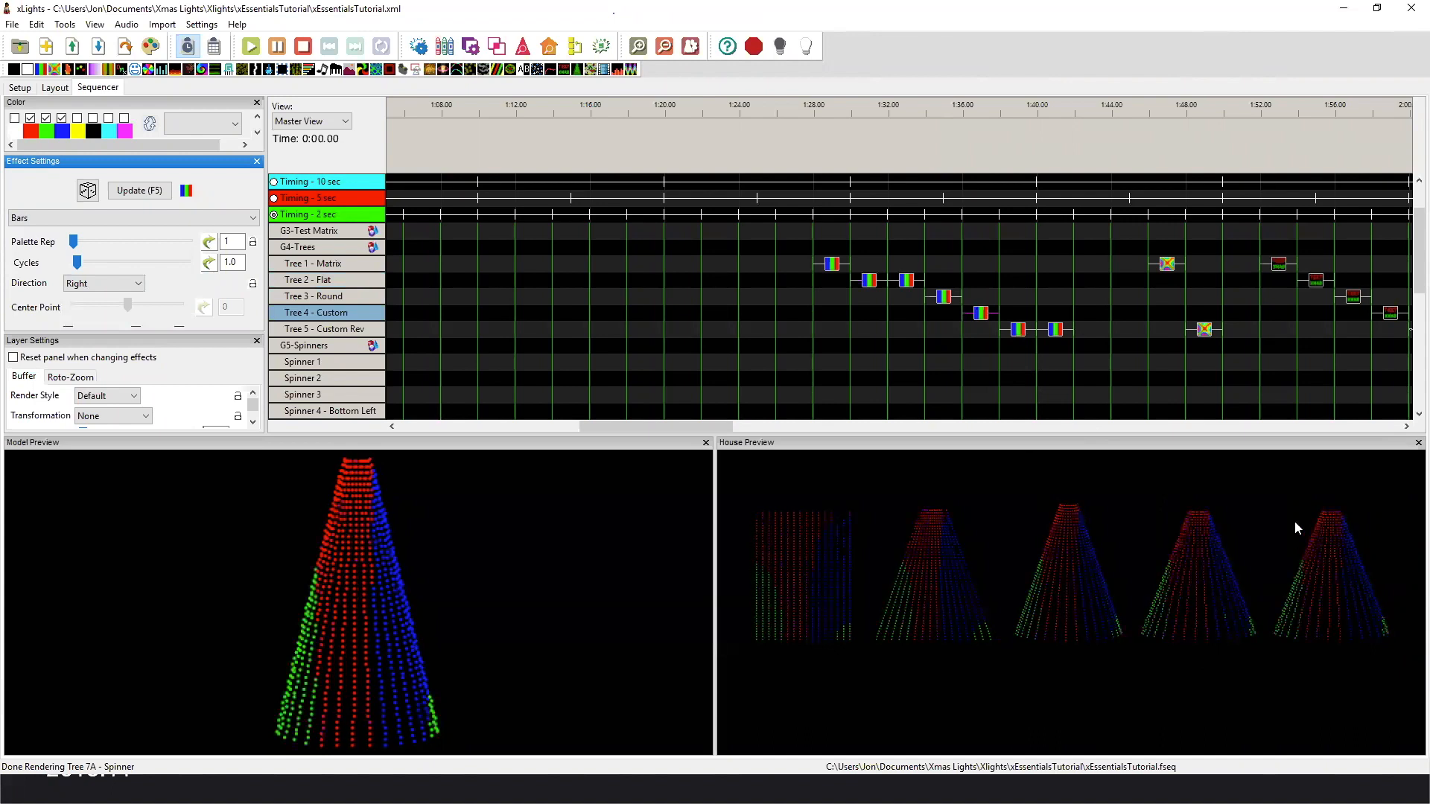
Expand Tree 5 - Custom Rev to its submodels and compare its Default and Per Preview Bars effects.
{"action": "left_click", "coordinate": [1018, 329]}
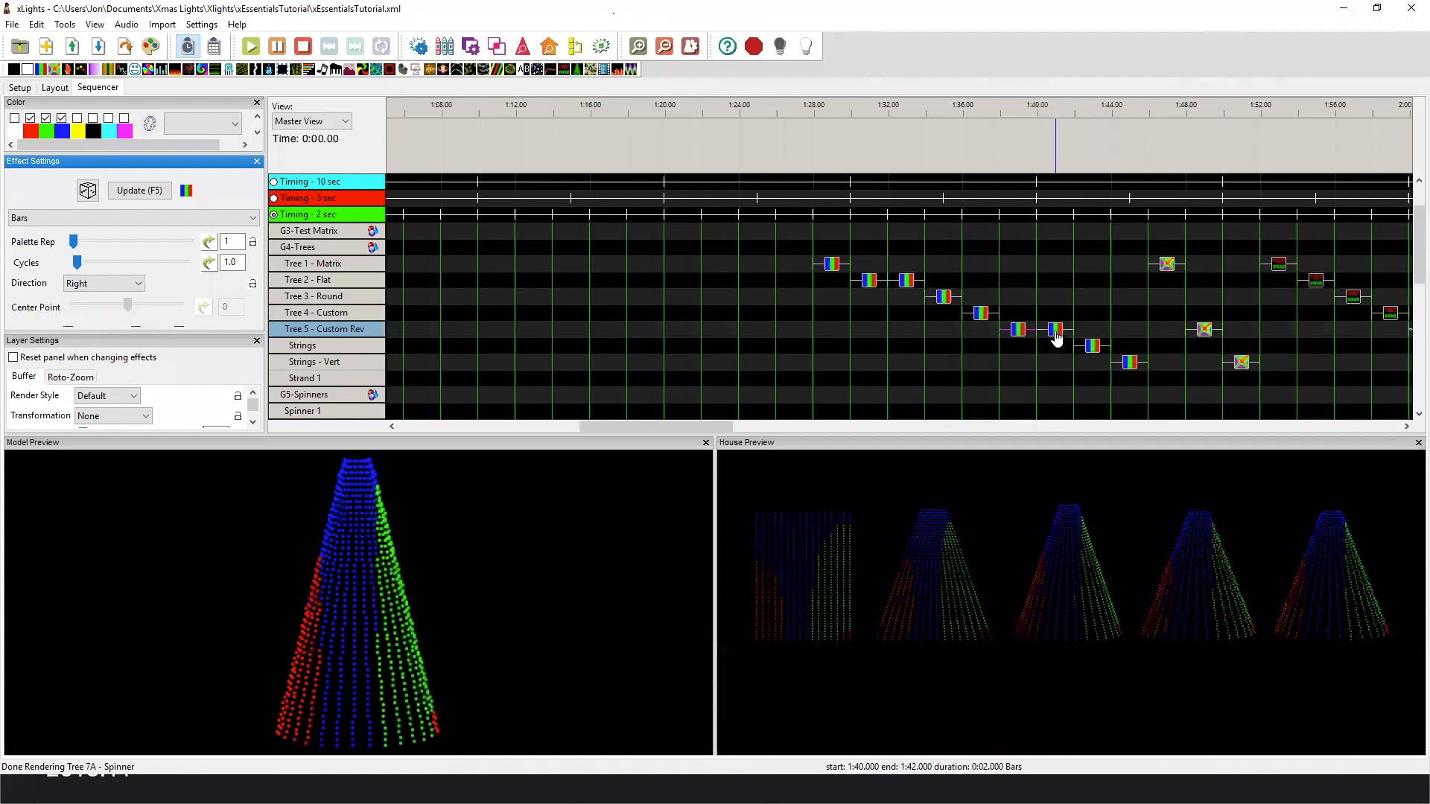
{"action": "left_click", "coordinate": [1020, 335]}
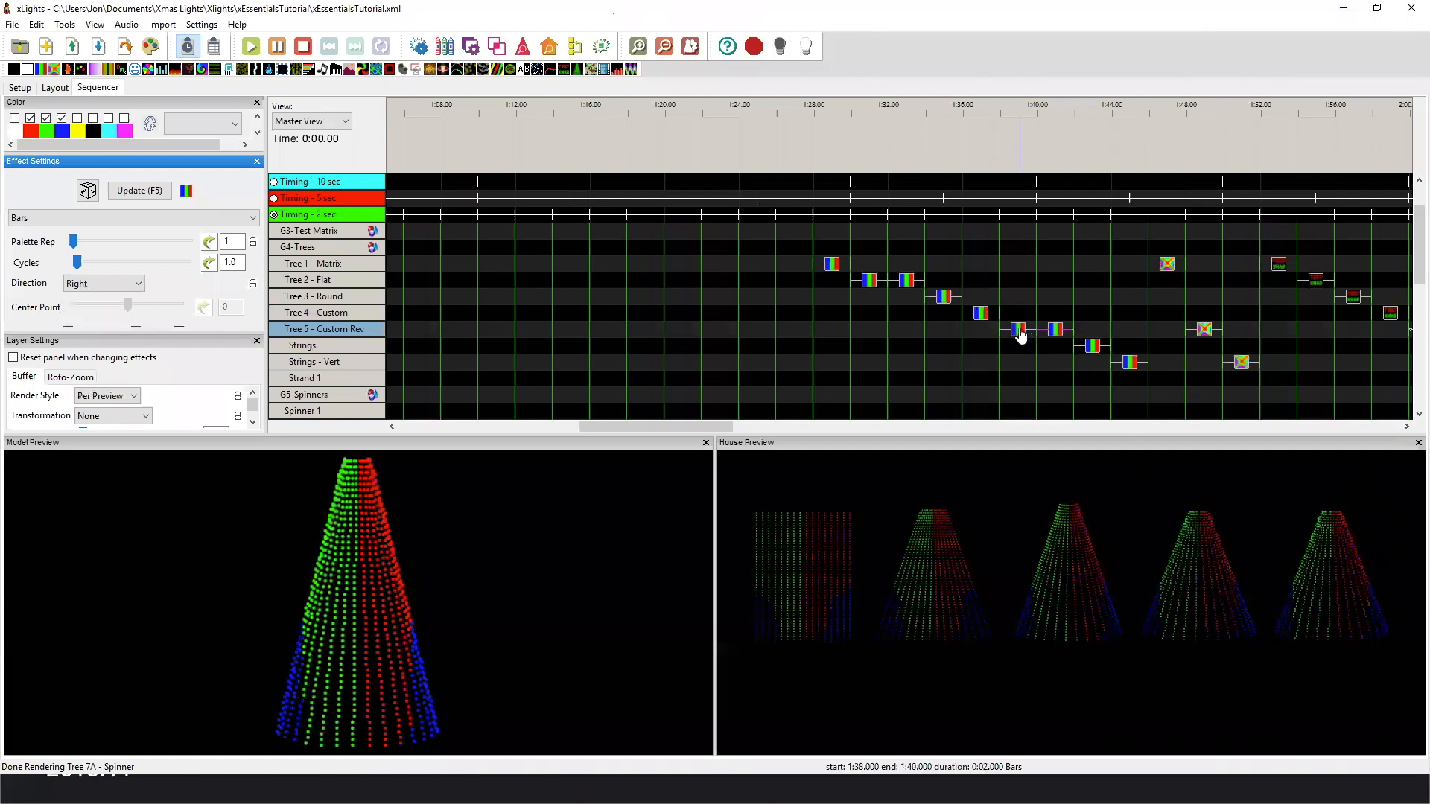
{"action": "left_click", "coordinate": [1020, 335]}
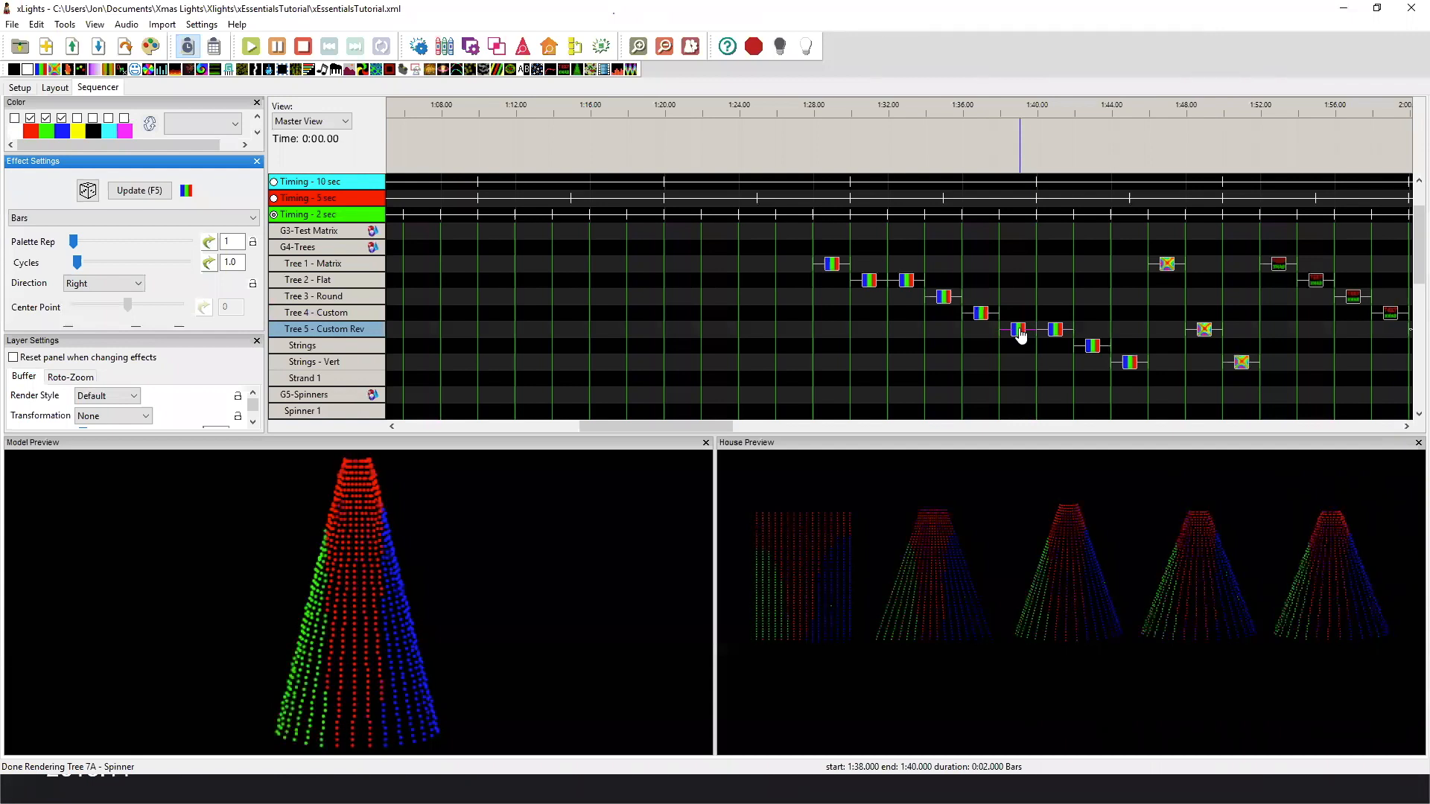
Play the Bars effects on the Strings and Strings - Vert submodels to compare the direction of their bars.
{"action": "left_click", "coordinate": [1092, 346]}
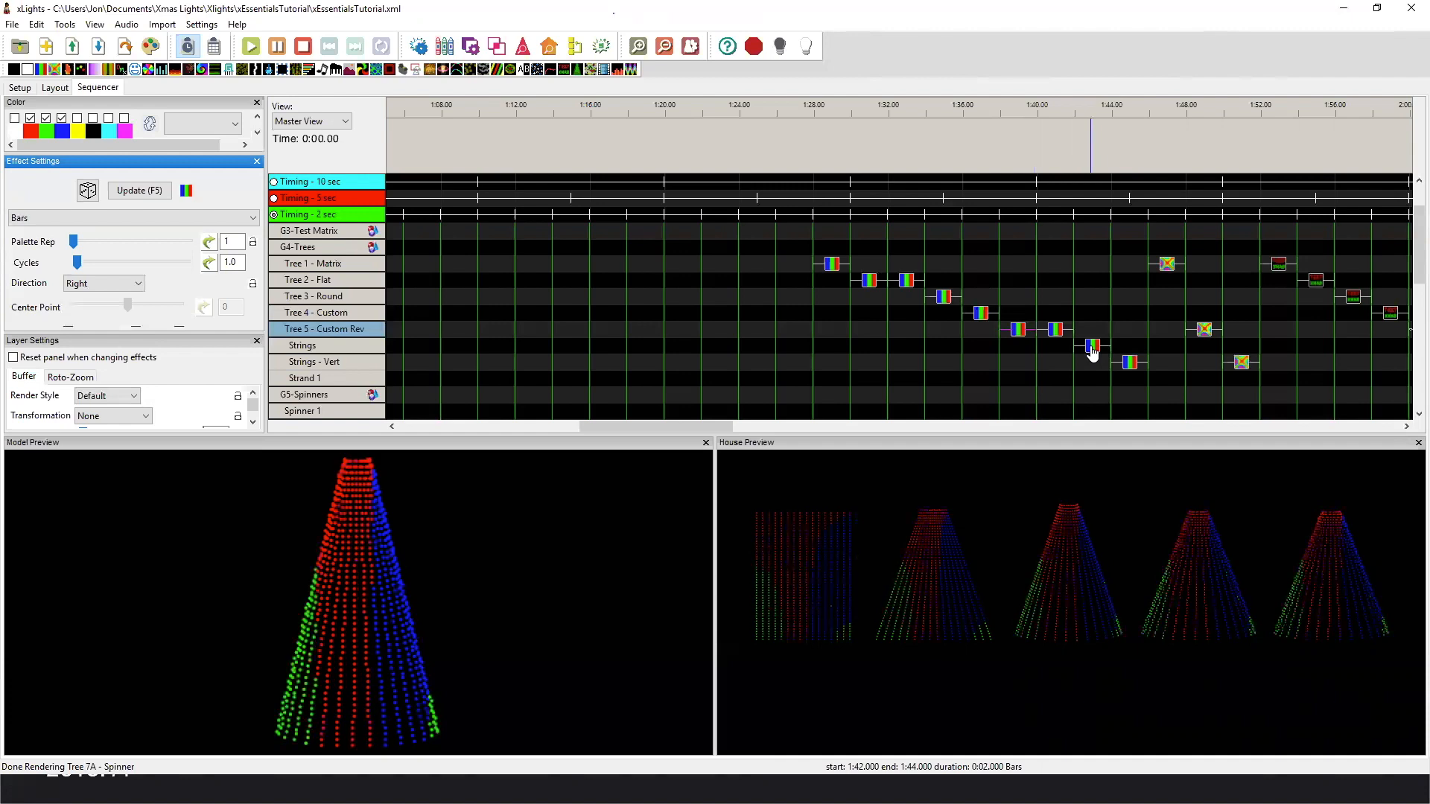
{"action": "left_click", "coordinate": [1092, 347]}
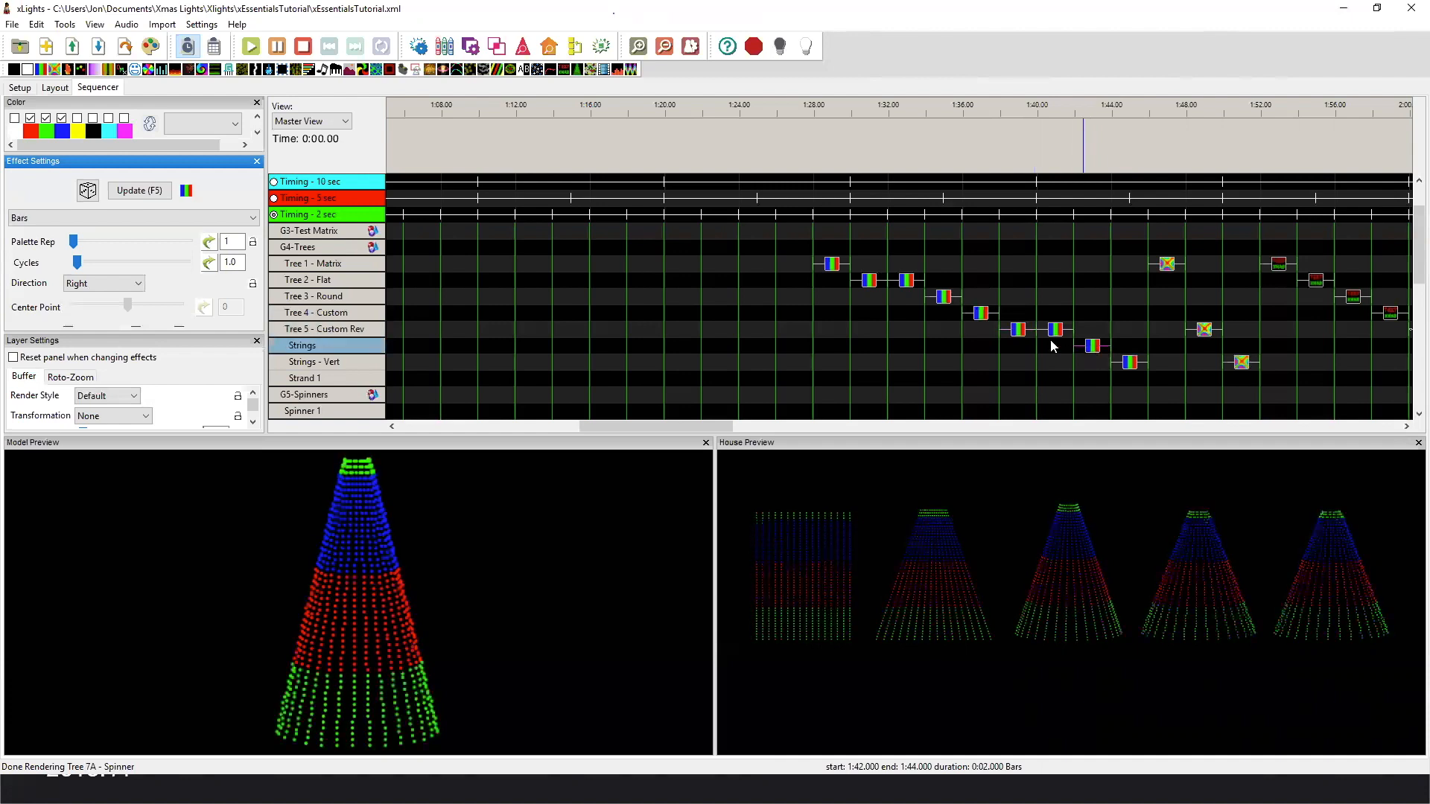
{"action": "left_click", "coordinate": [1018, 329]}
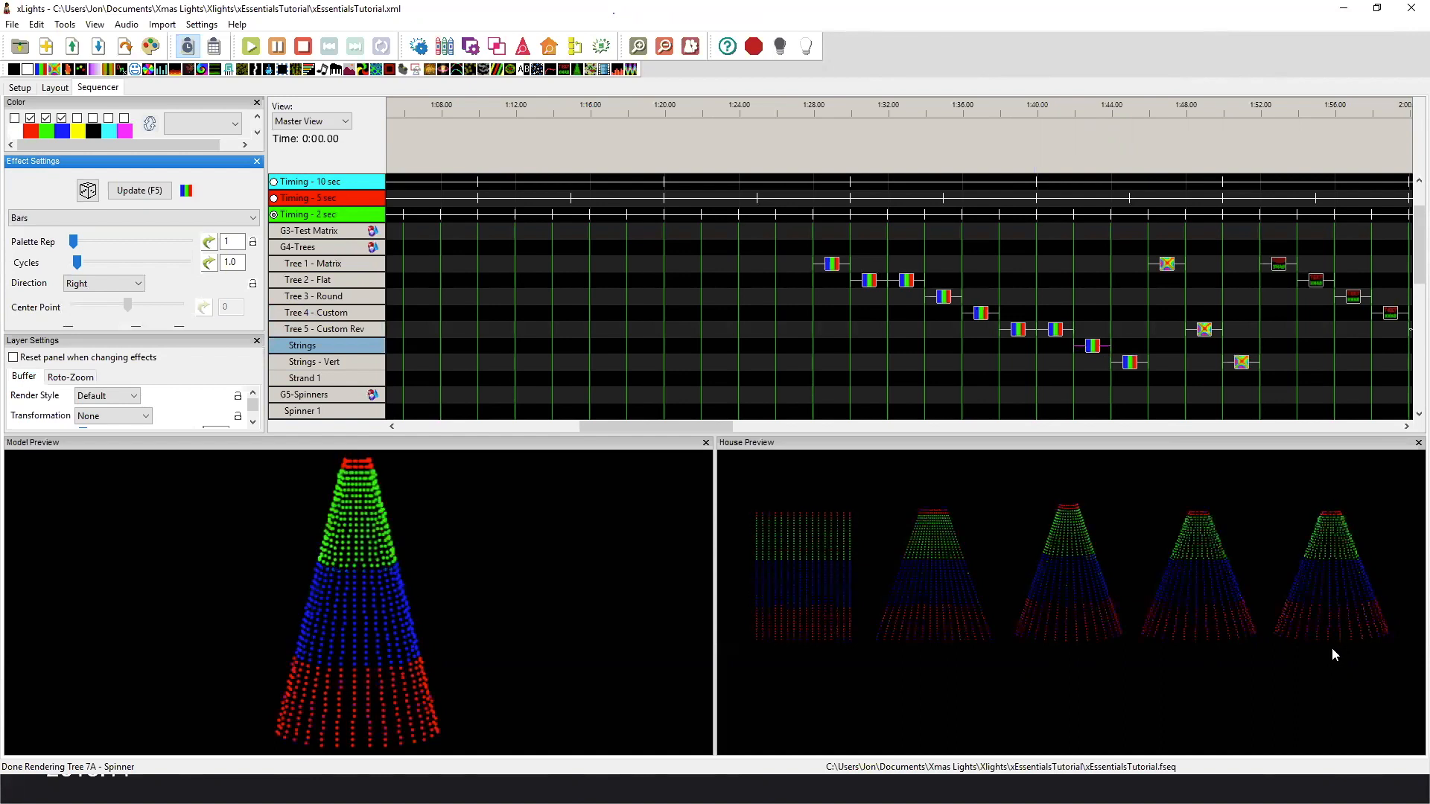
{"action": "left_click", "coordinate": [1130, 364]}
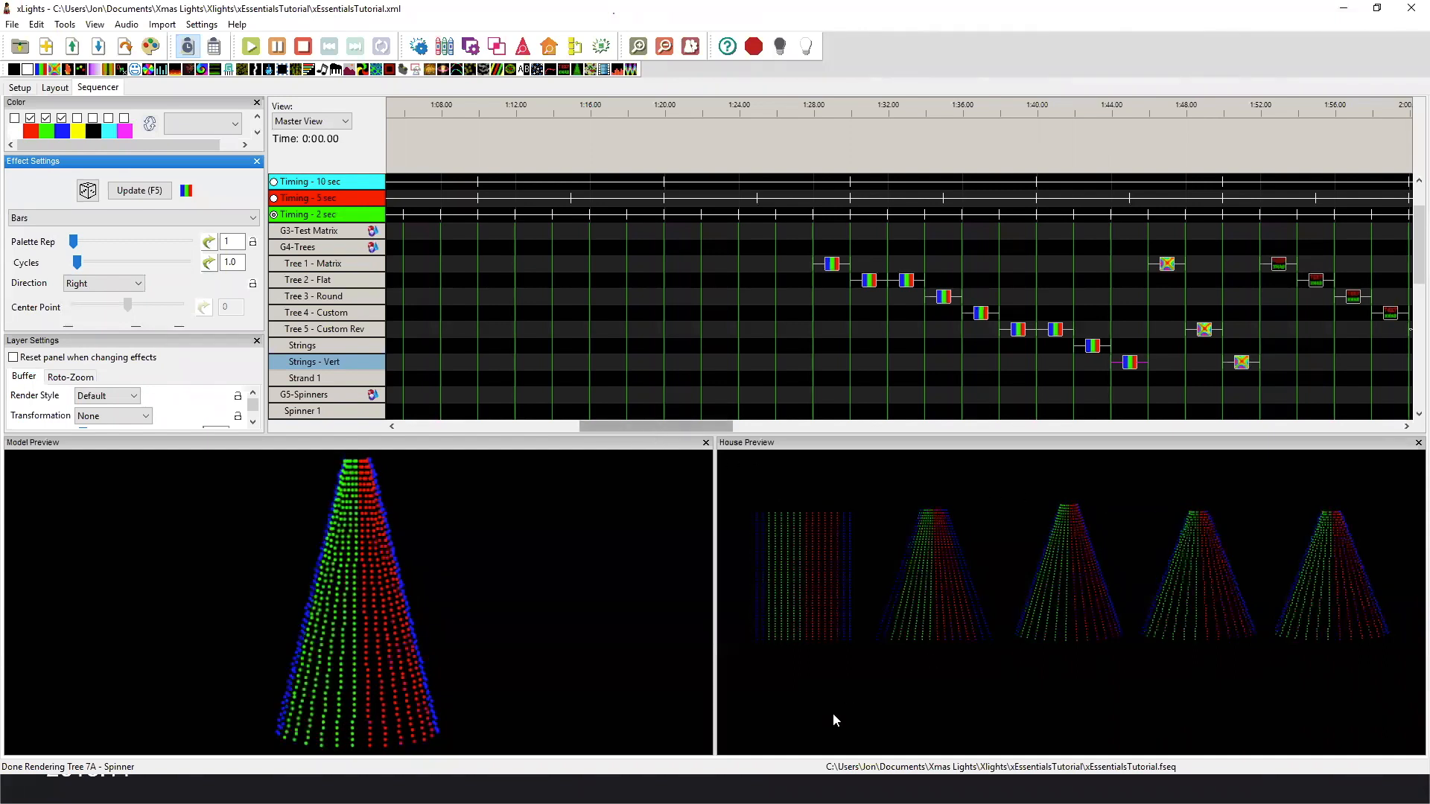
Play the Butterfly effects on Tree 1 - Matrix and Tree 5 - Custom Rev to compare their patterns.
{"action": "left_click", "coordinate": [1167, 265]}
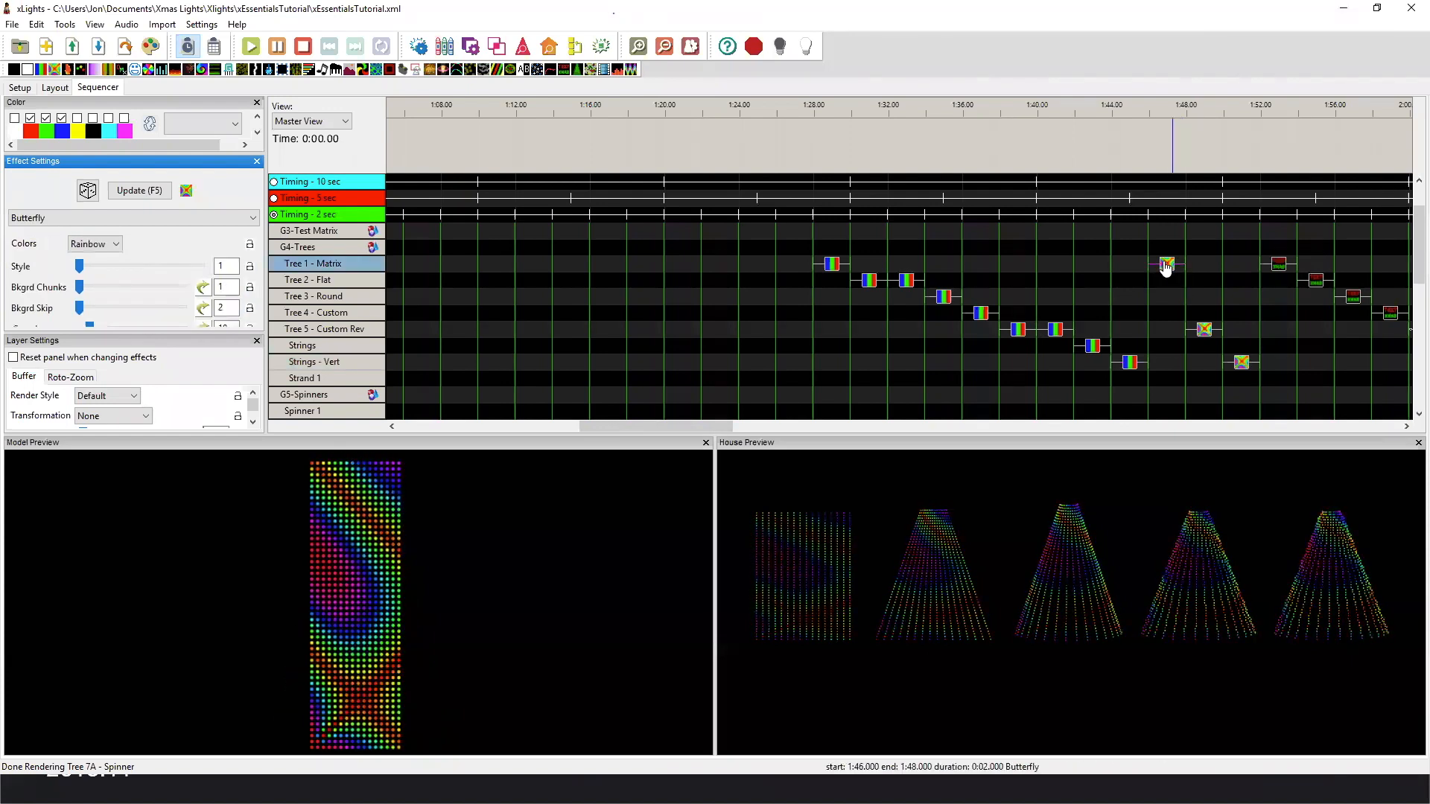
{"action": "left_click", "coordinate": [1203, 330]}
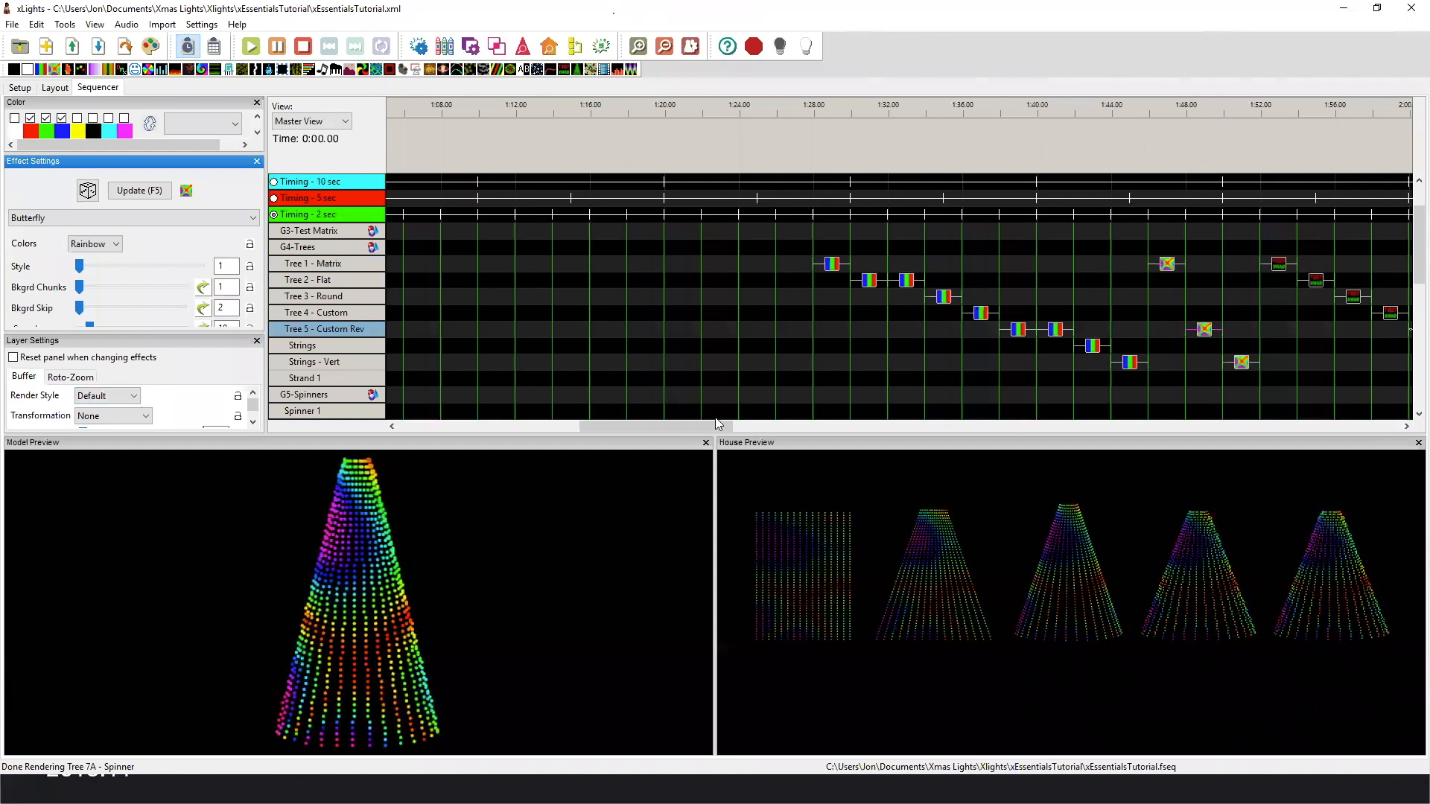
{"action": "scroll", "coordinate": [844, 369], "scroll_direction": "right", "scroll_amount": 5}
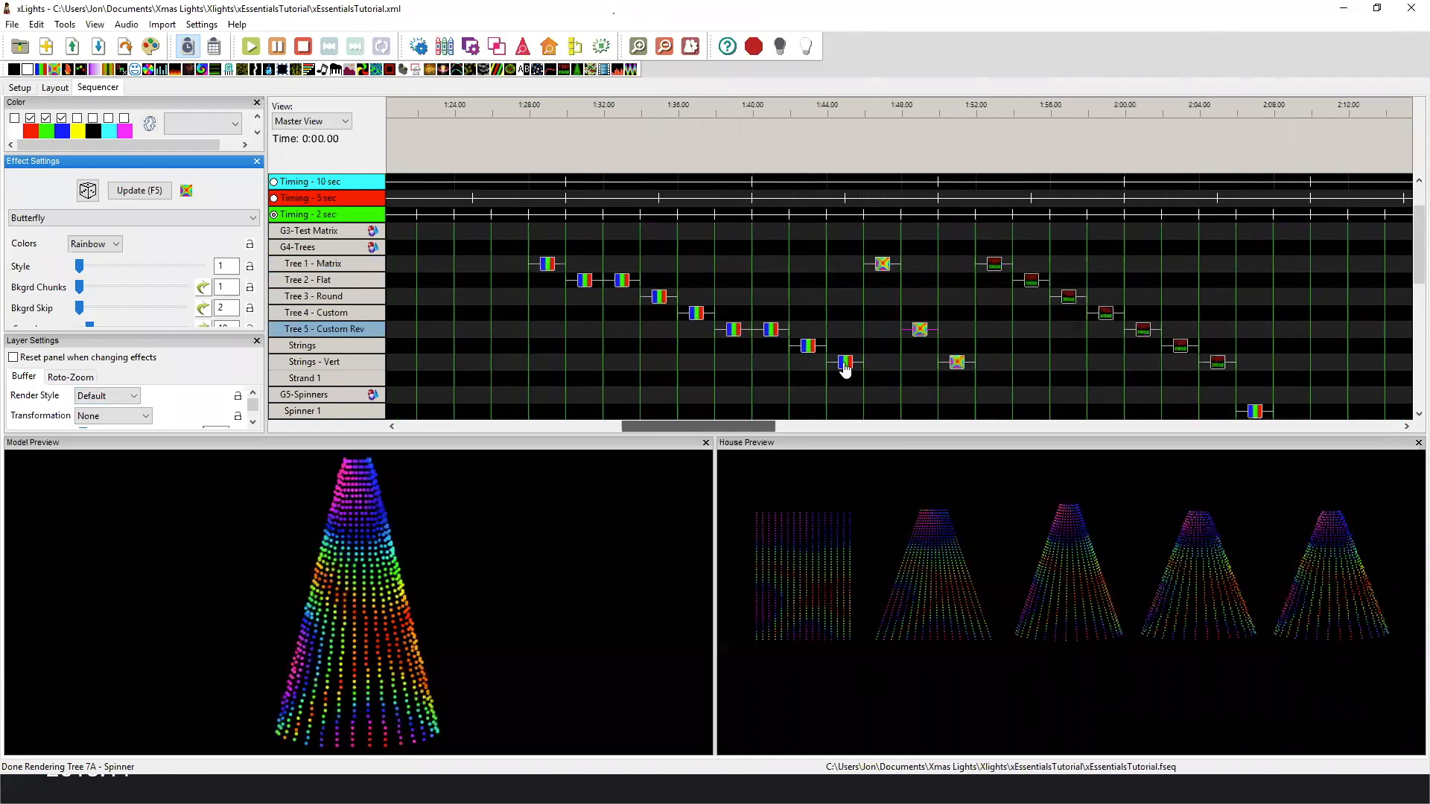
Compare the Butterfly effect on the Strings - Vert submodel with the one on Tree 1 - Matrix.
{"action": "scroll", "coordinate": [844, 368], "scroll_direction": "right", "scroll_amount": 2}
{"action": "left_click", "coordinate": [844, 365]}
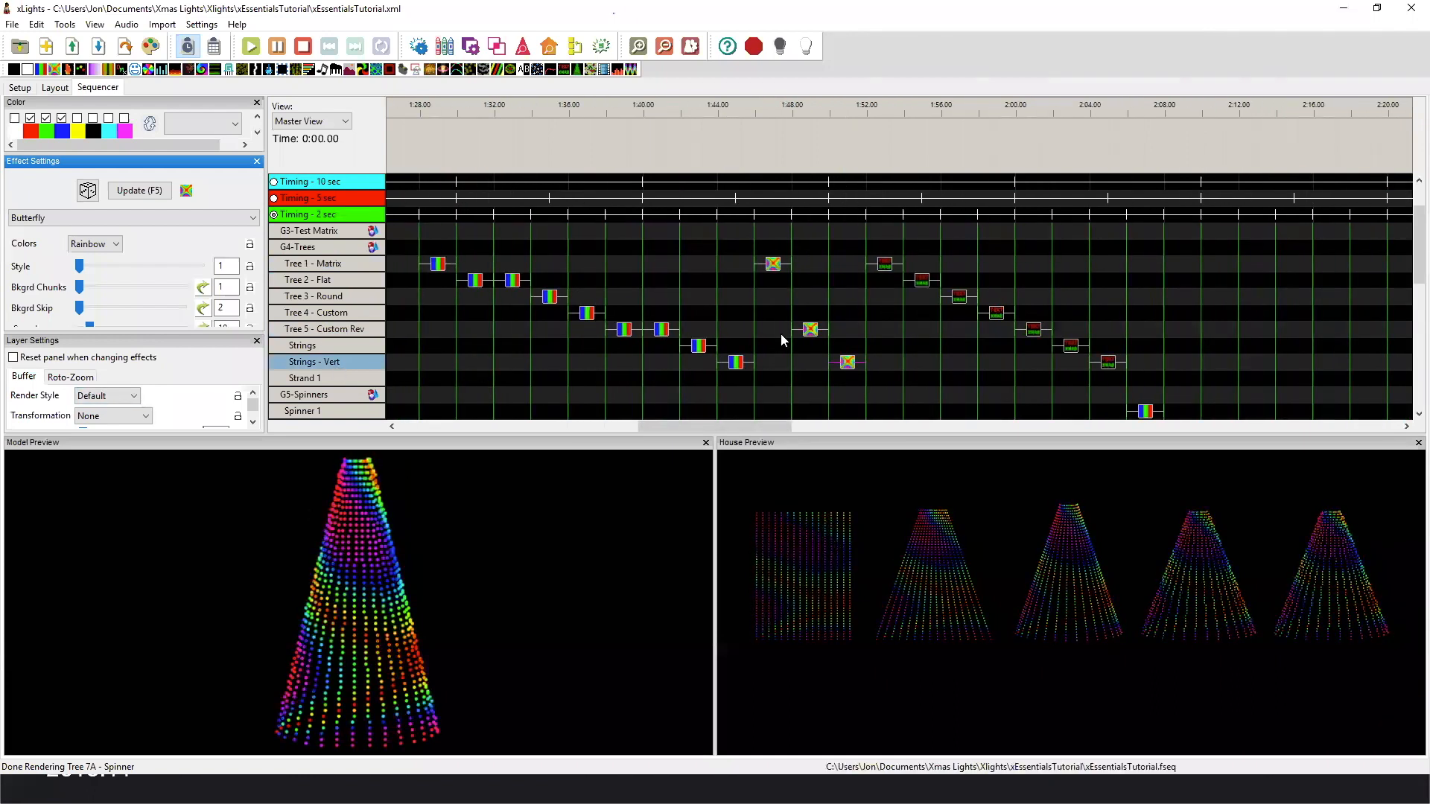
{"action": "left_click", "coordinate": [771, 270]}
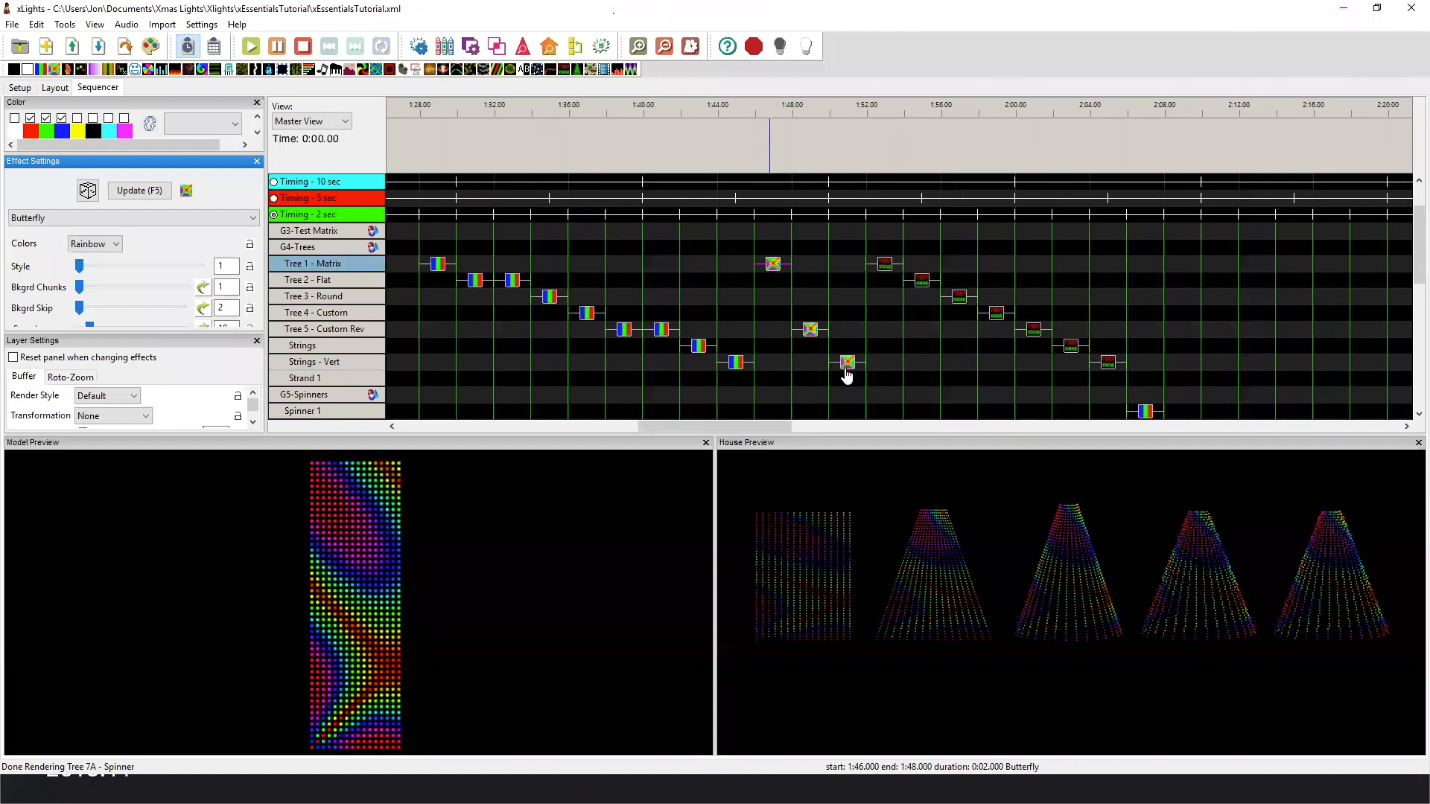
{"action": "left_click", "coordinate": [847, 366]}
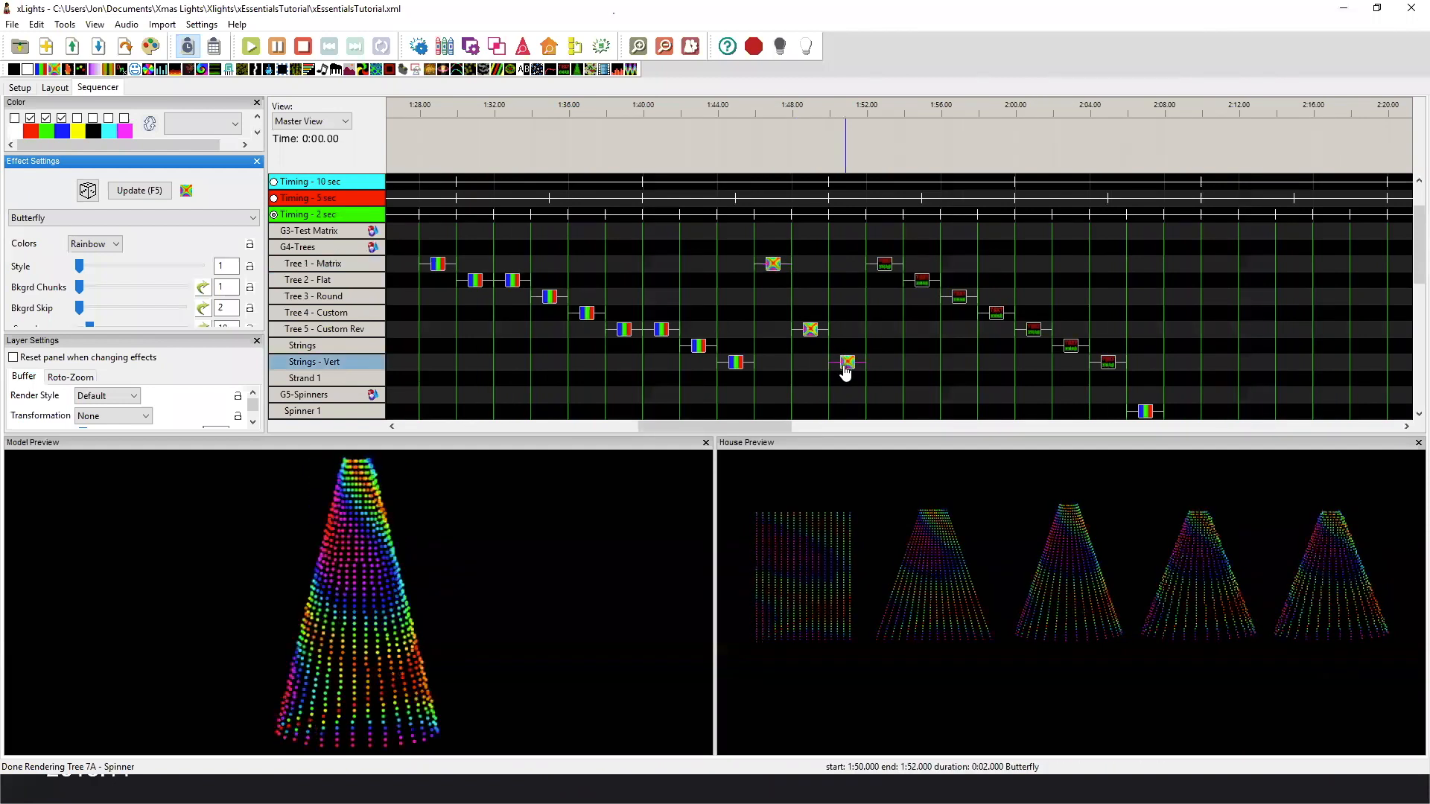
Play the HO HO HO Text effects from Tree 1 - Matrix through the Strings - Vert submodel to compare text orientation.
{"action": "left_click", "coordinate": [885, 269]}
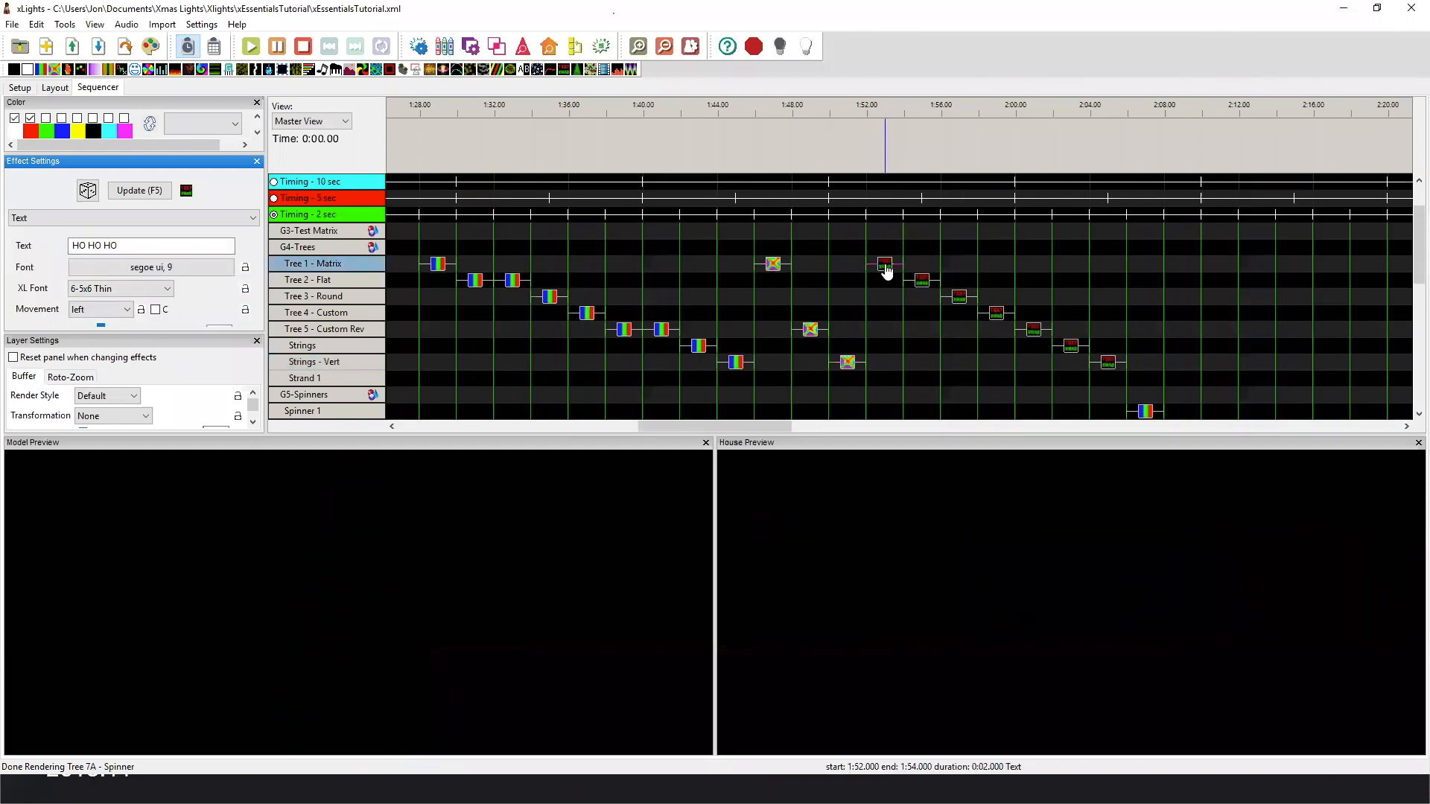
{"action": "left_click", "coordinate": [923, 283]}
{"action": "left_click", "coordinate": [960, 300]}
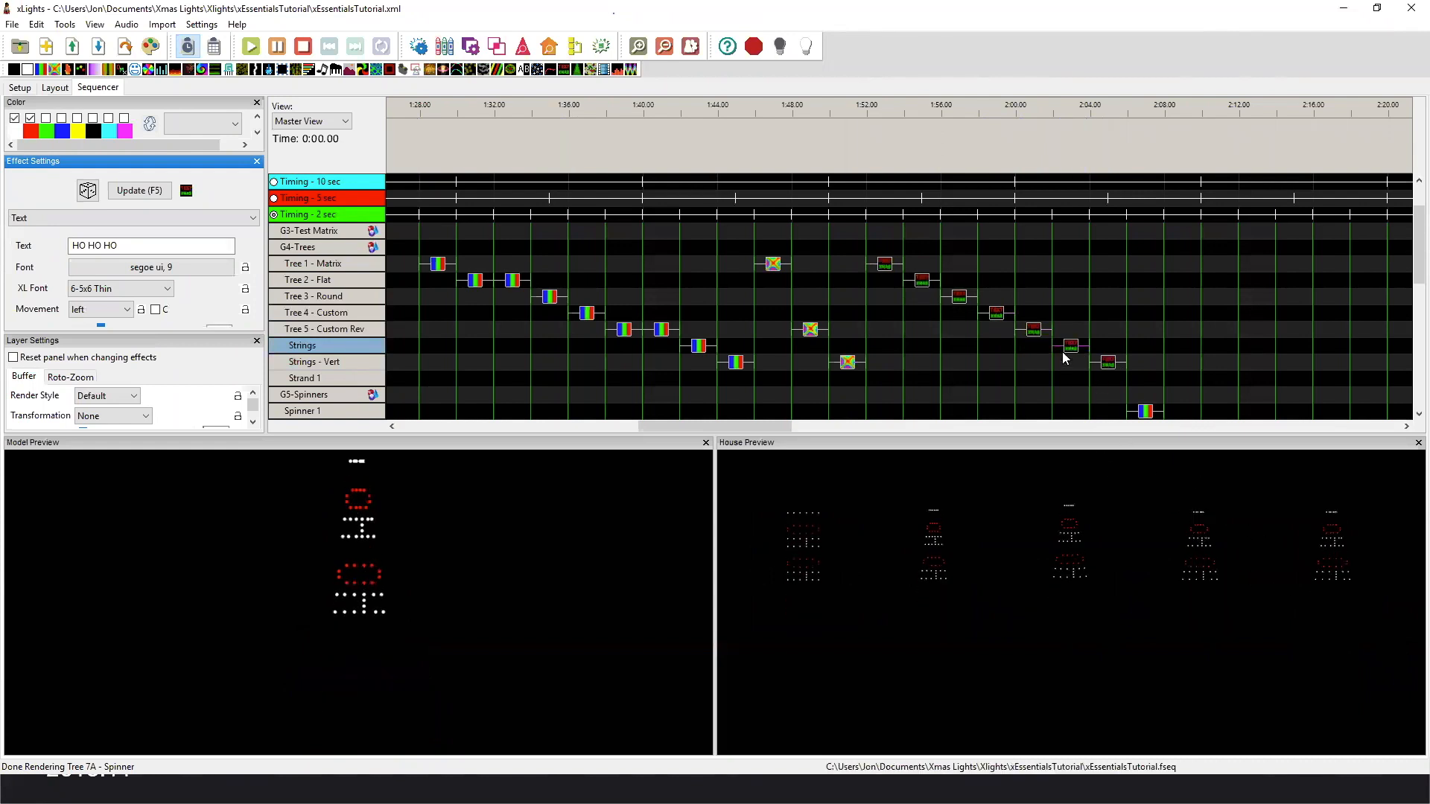
{"action": "left_click", "coordinate": [1107, 363]}
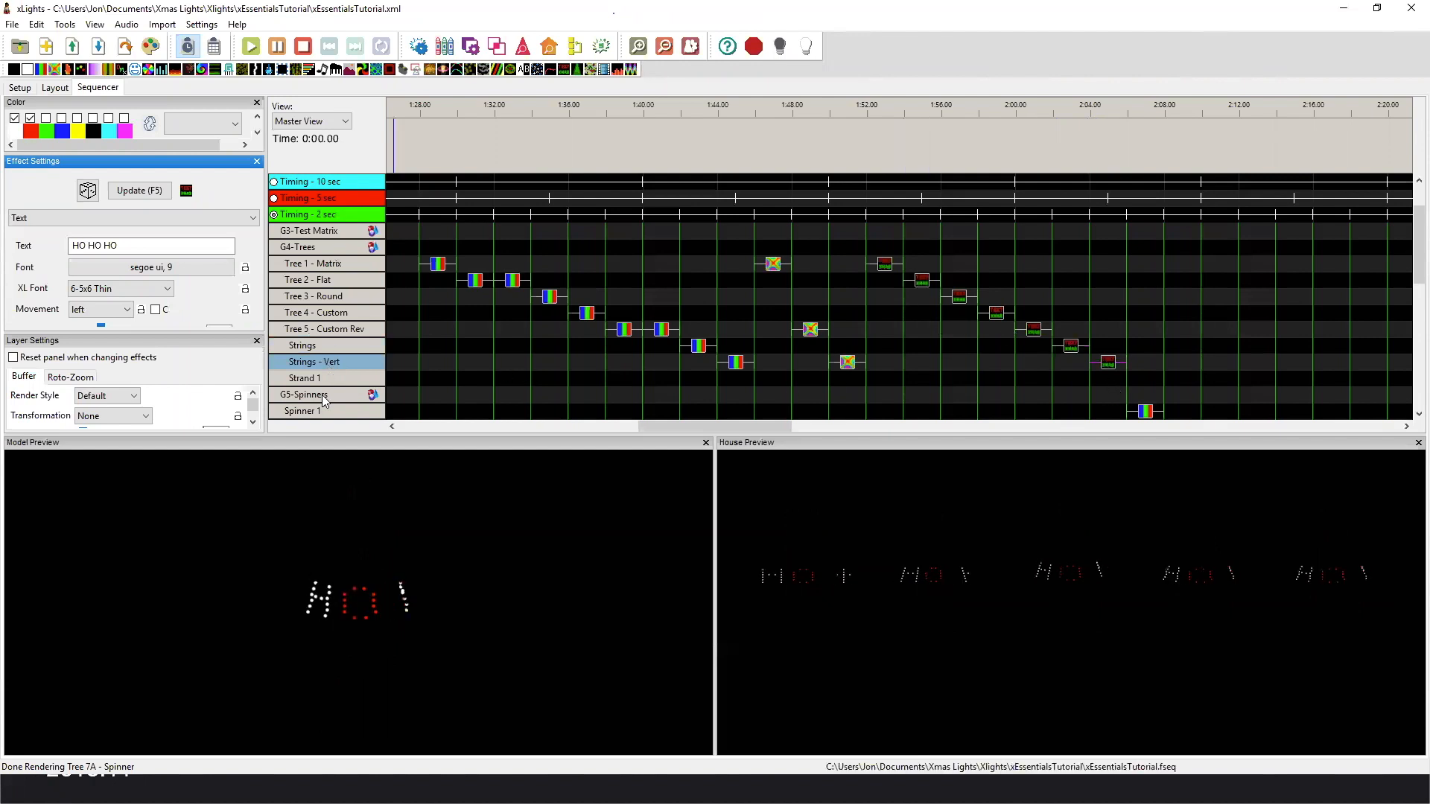
Collapse the G5-Spinners group and expand G6-Trees and Spinners to its member models.
{"action": "scroll", "coordinate": [323, 357], "scroll_direction": "down", "scroll_amount": 3}
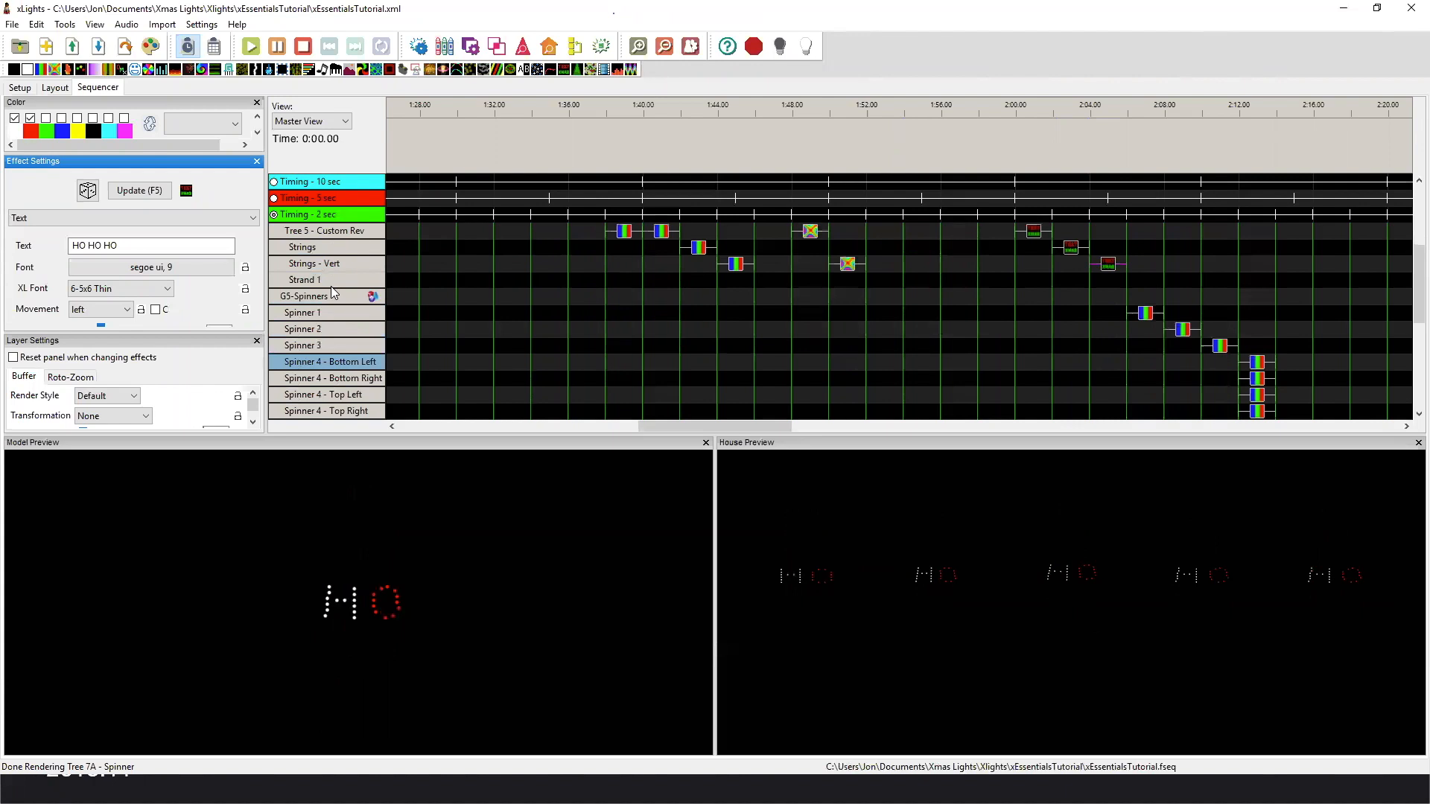
{"action": "double_click", "coordinate": [333, 296]}
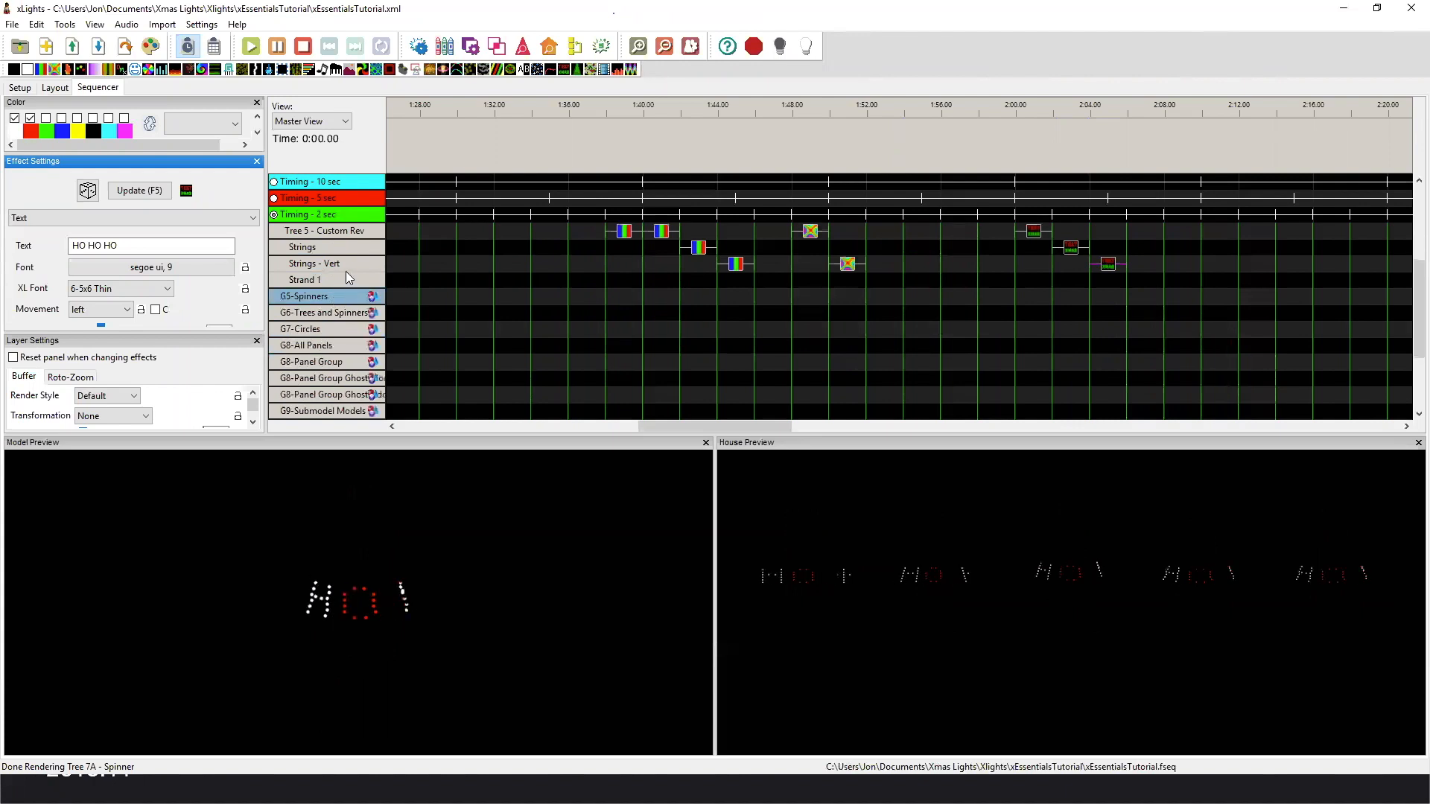
{"action": "double_click", "coordinate": [338, 314]}
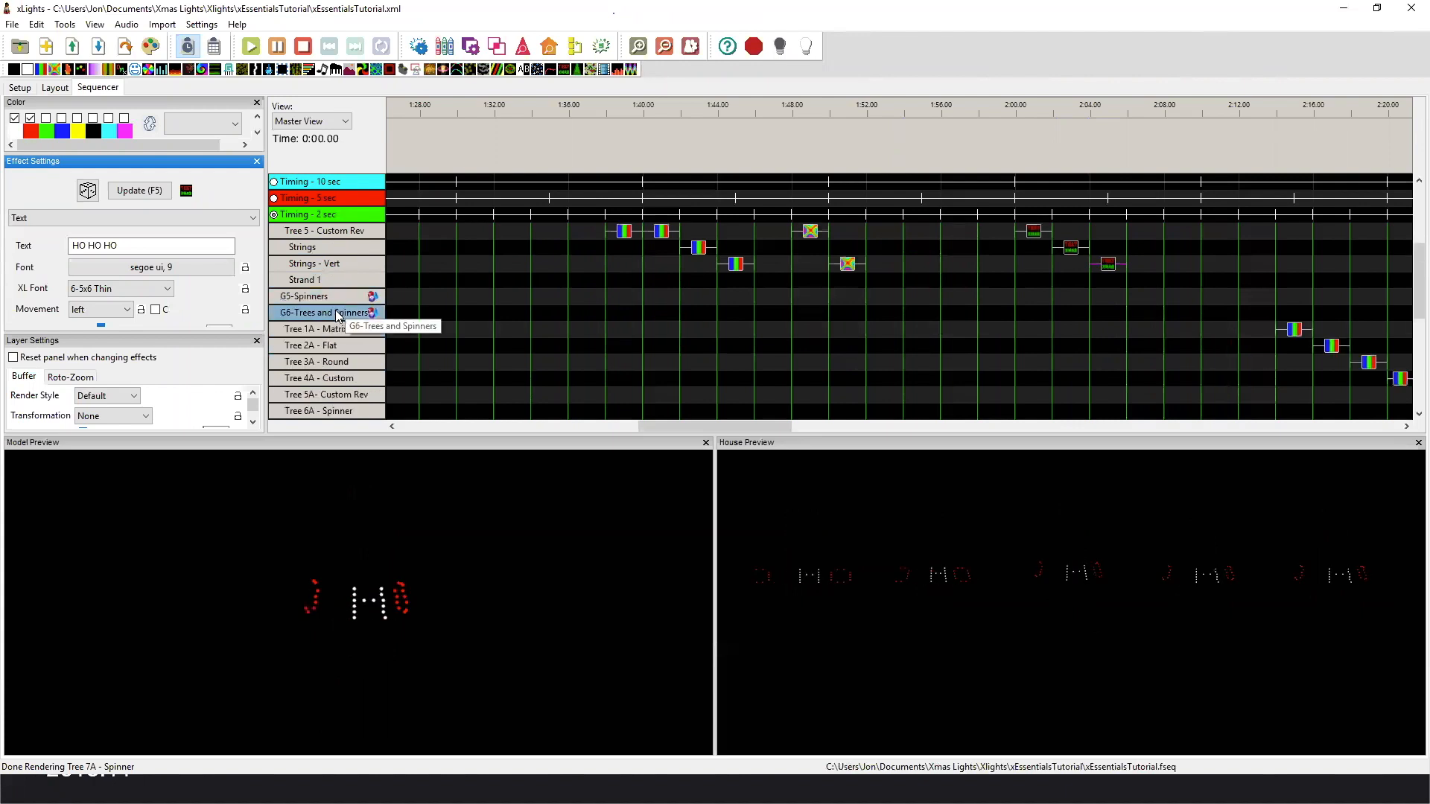
Play the first Bars effect on Tree 1A - Matrix and switch the House Preview to 6- Trees with Spinners.
{"action": "scroll", "coordinate": [338, 314], "scroll_direction": "down", "scroll_amount": 1}
{"action": "left_click_drag", "start_coordinate": [691, 423], "coordinate": [825, 423]}
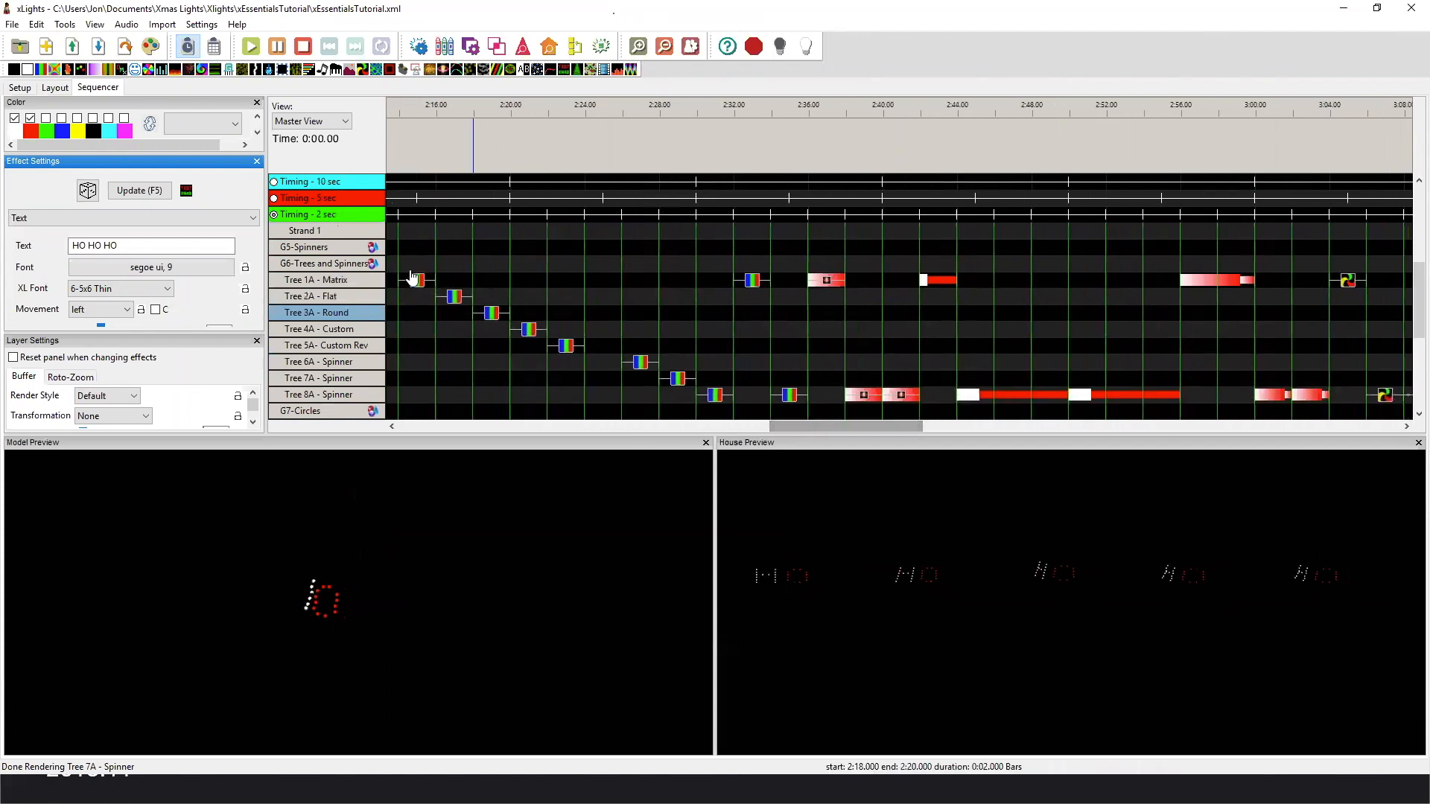
{"action": "right_click", "coordinate": [827, 535]}
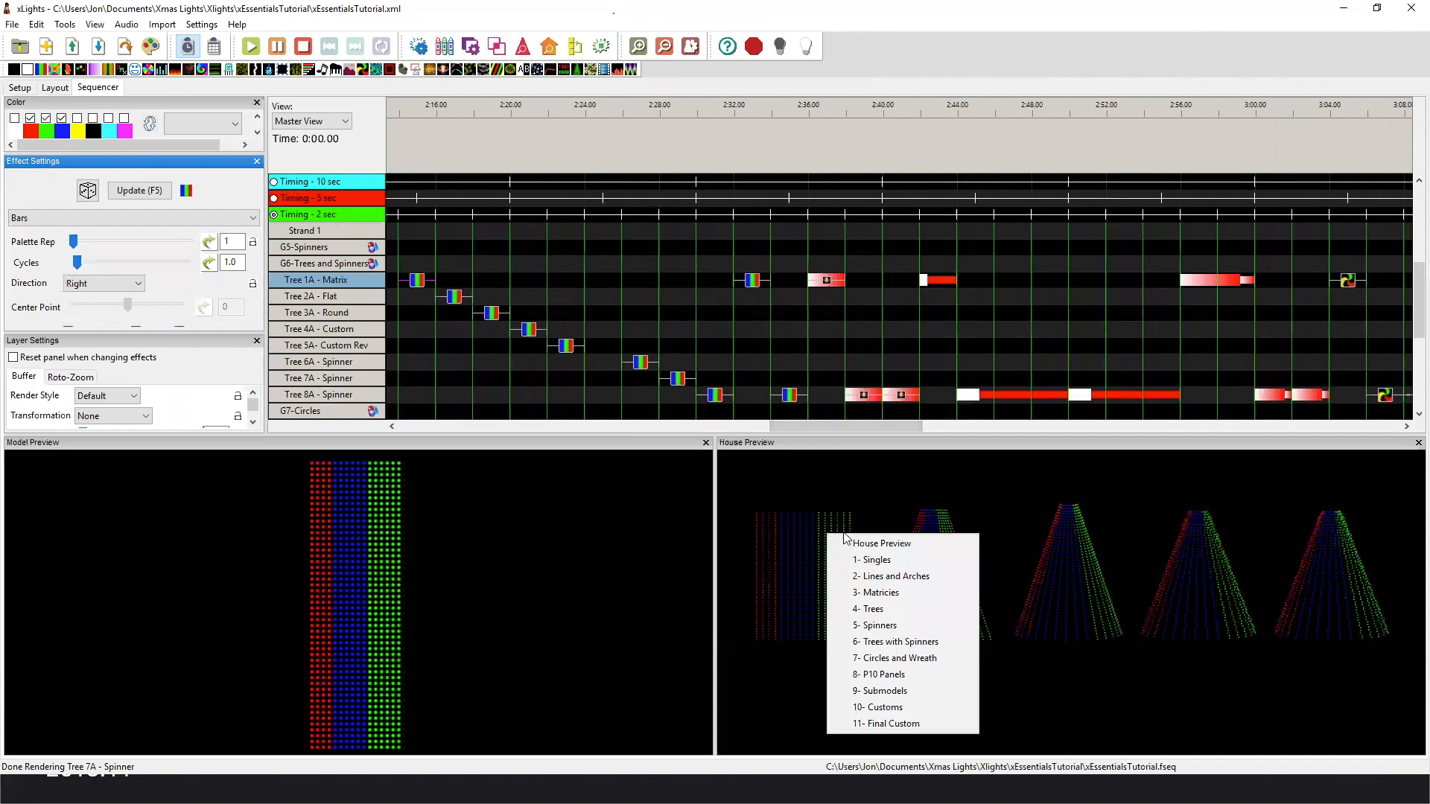
{"action": "left_click", "coordinate": [879, 566]}
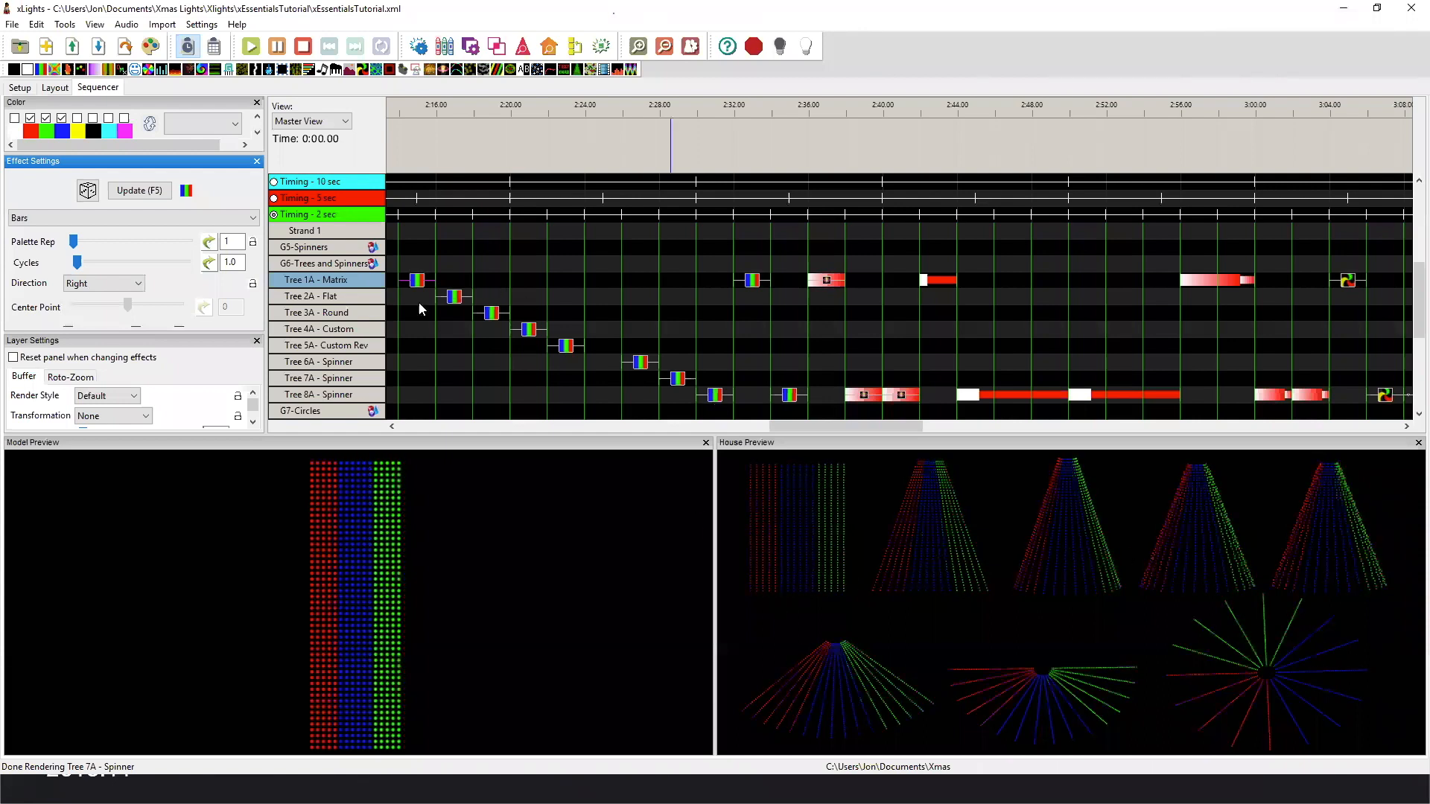
Play the Bars effects on Tree 2A - Flat, Tree 3A - Round and Tree 4A - Custom to compare their bar direction.
{"action": "left_click", "coordinate": [452, 297]}
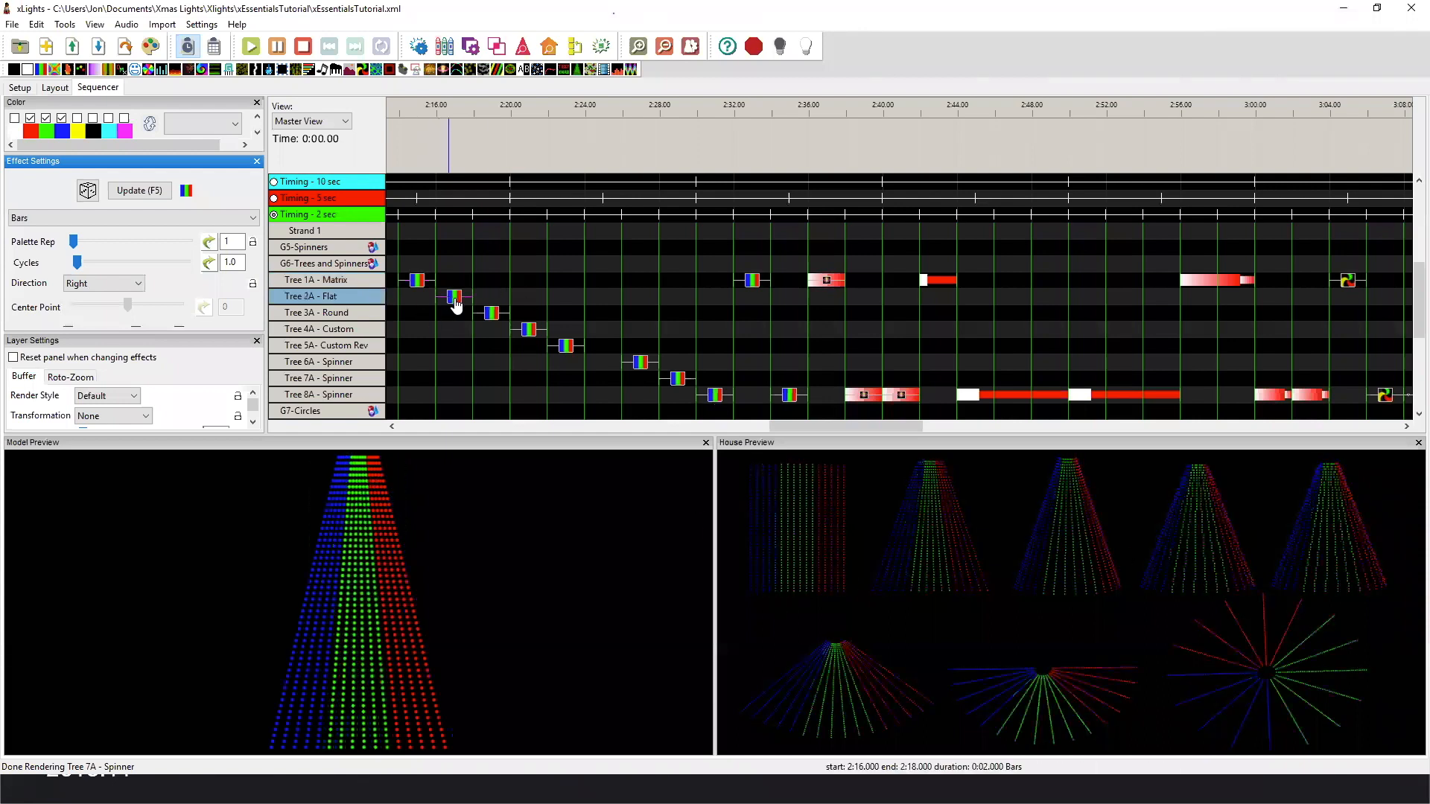
{"action": "left_click", "coordinate": [505, 313]}
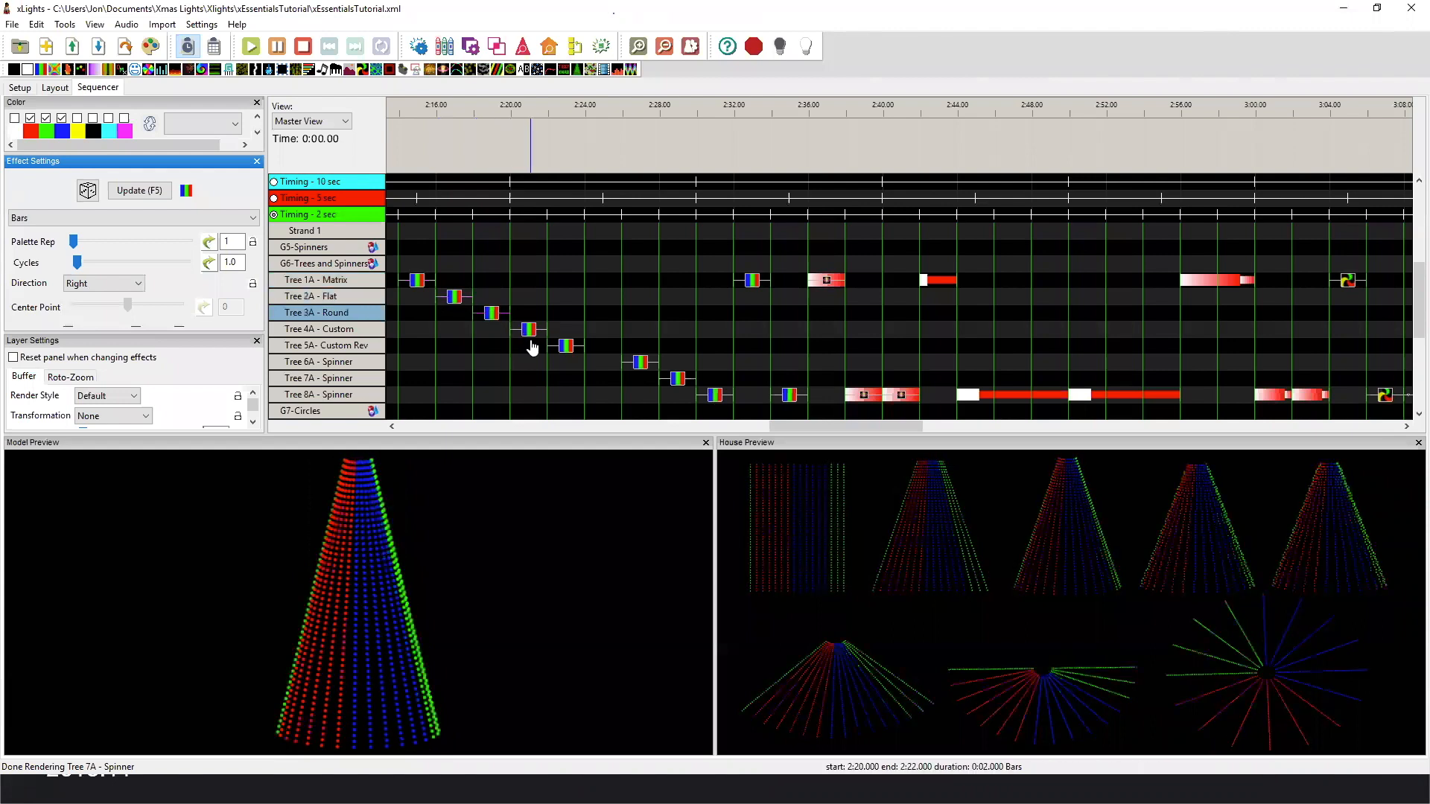
{"action": "left_click", "coordinate": [529, 329]}
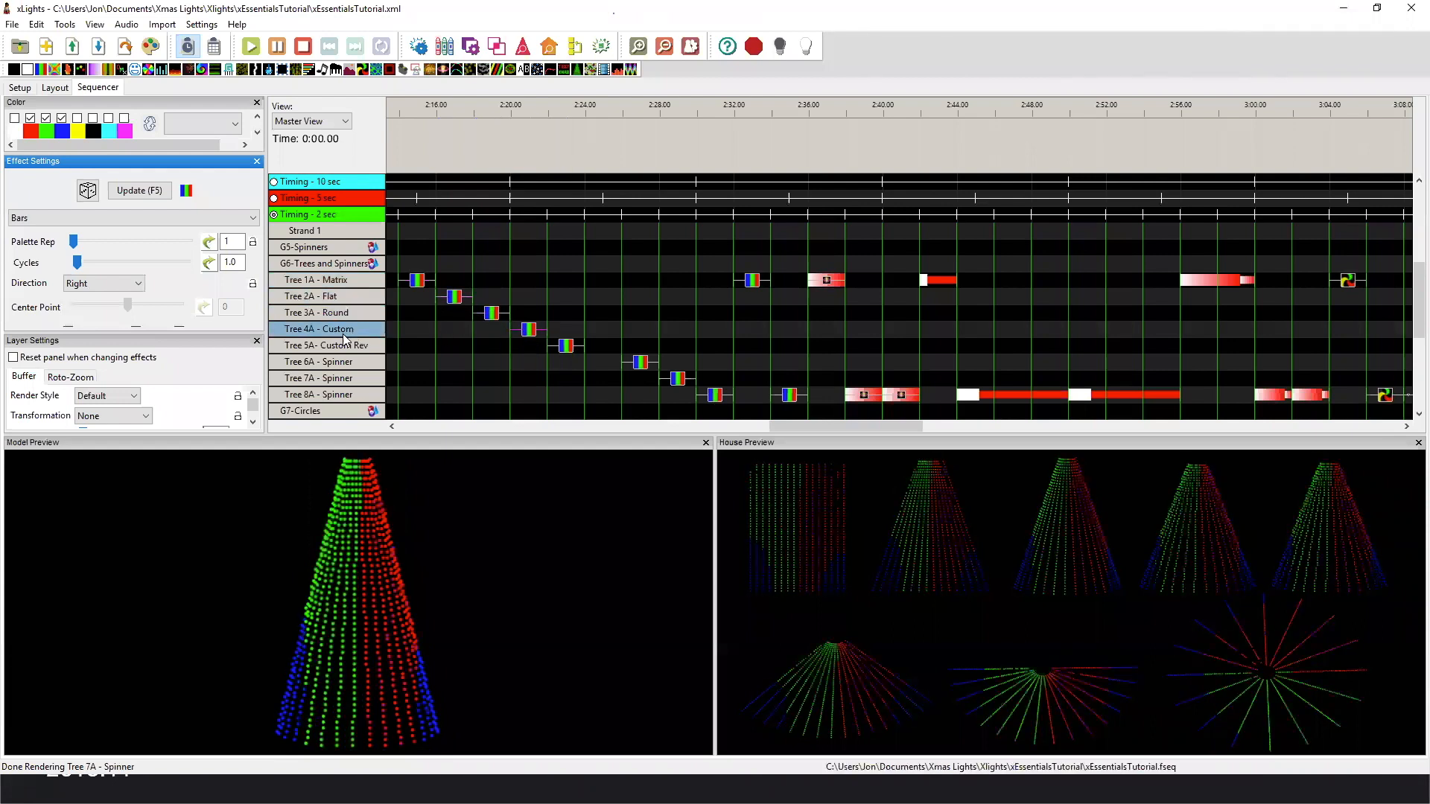
Expand Tree 5A - Custom Rev to its submodels and play the Bars effect on Strings - Vert.
{"action": "double_click", "coordinate": [373, 347]}
{"action": "left_click", "coordinate": [603, 379]}
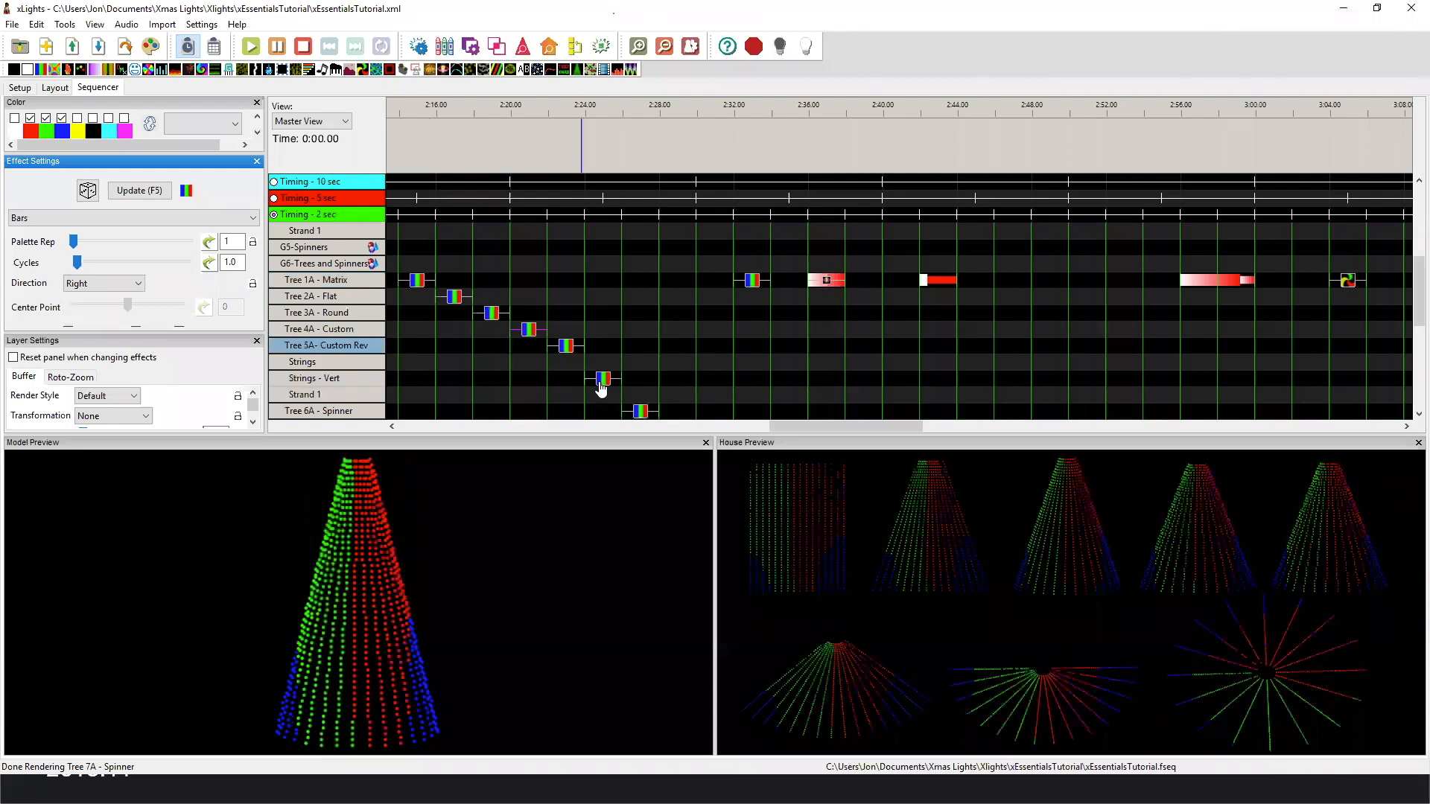
{"action": "left_click", "coordinate": [605, 380]}
Play the Right-direction Bars effects on Tree 6A - Spinner and Tree 7A - Spinner to compare them across the spinner layouts.
{"action": "scroll", "coordinate": [648, 322], "scroll_direction": "down", "scroll_amount": 4}
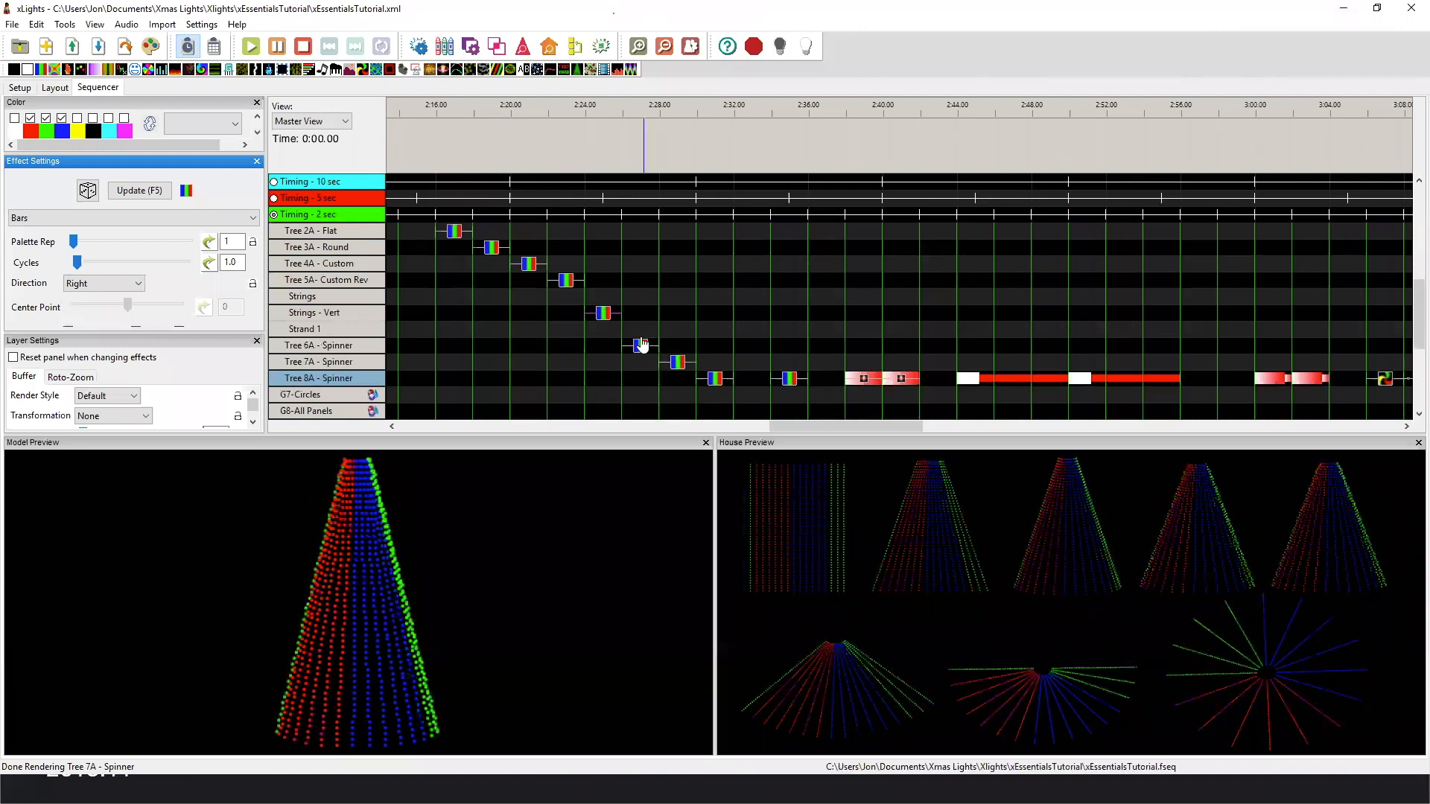
{"action": "left_click", "coordinate": [642, 347]}
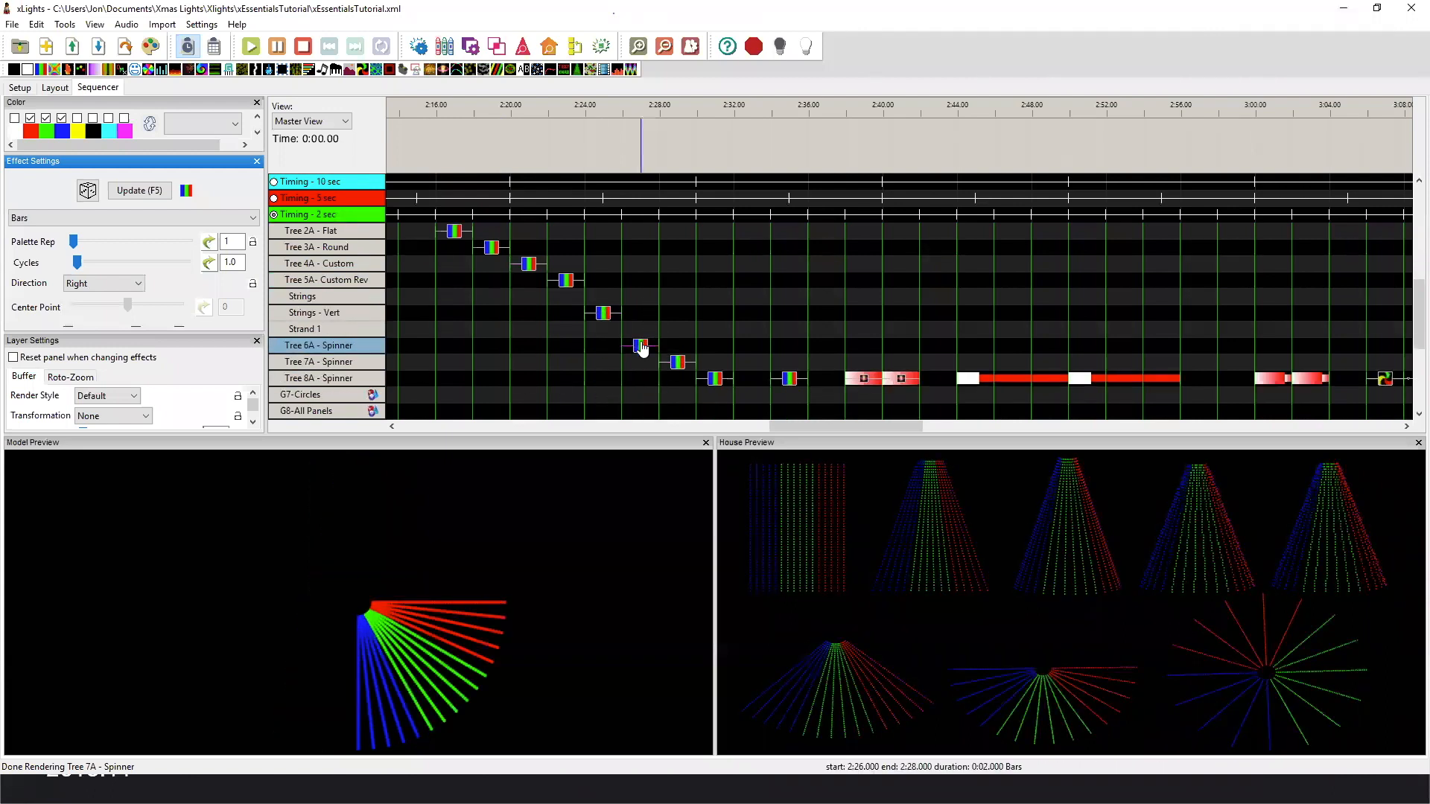
{"action": "left_click", "coordinate": [682, 366]}
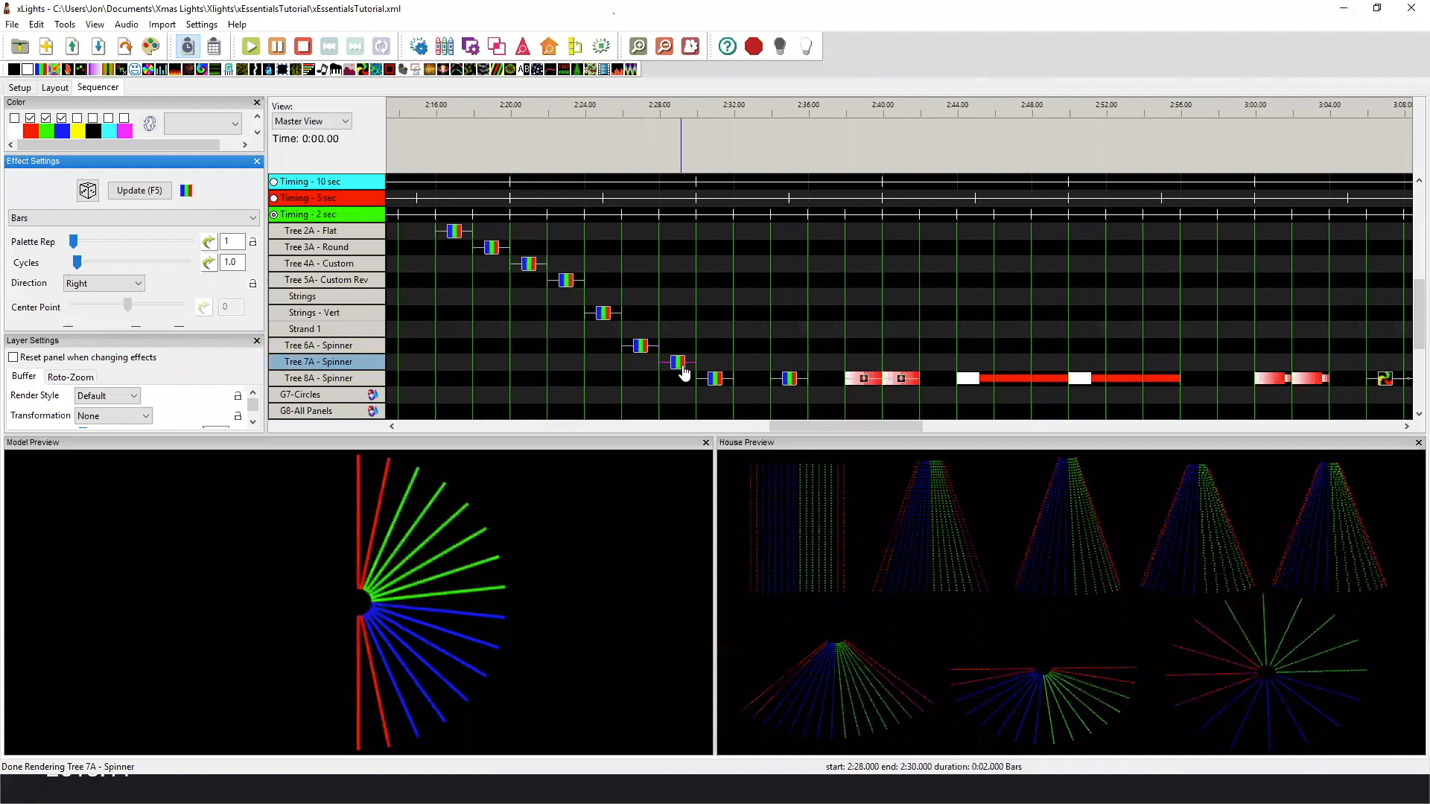
{"action": "left_click", "coordinate": [639, 347]}
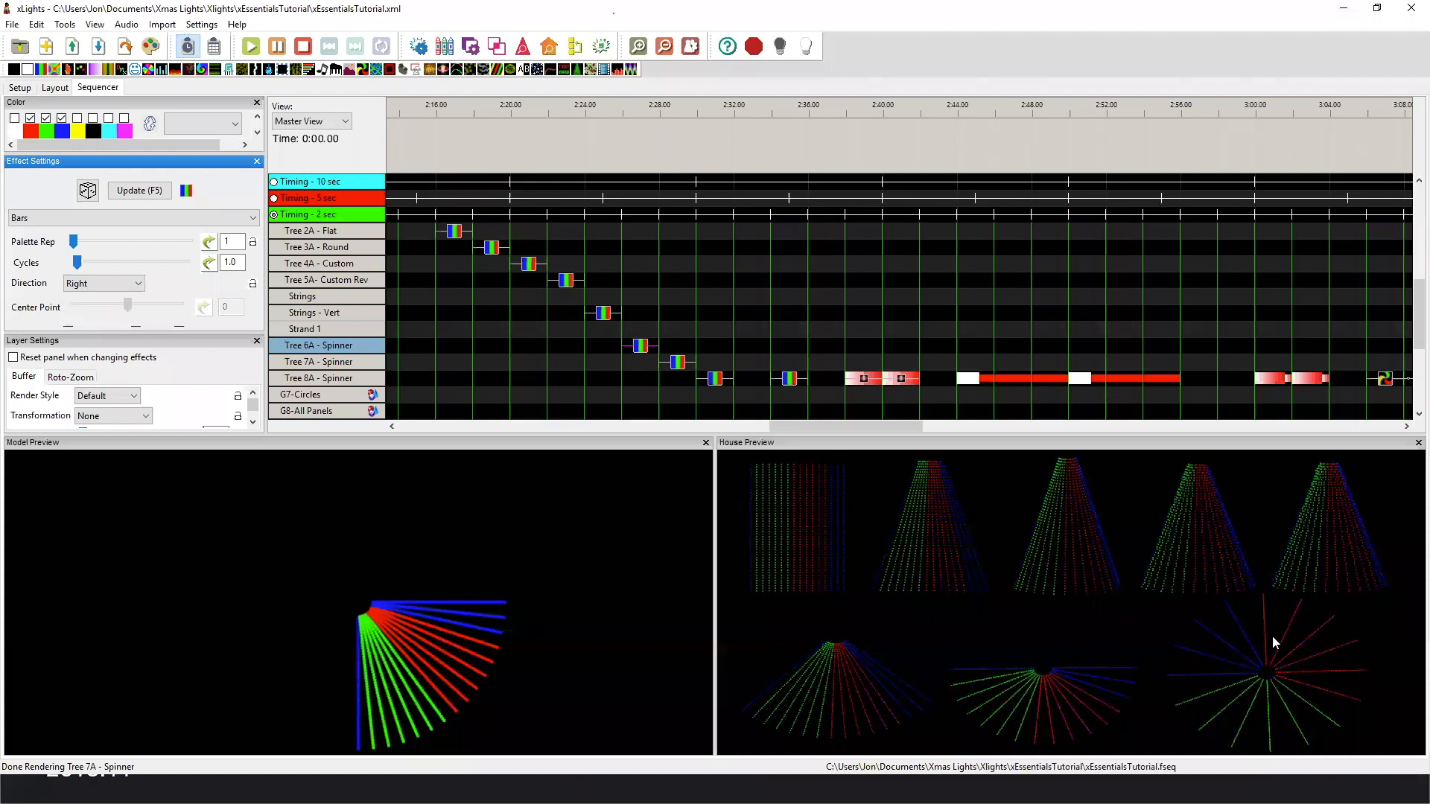
{"action": "double_click", "coordinate": [342, 375]}
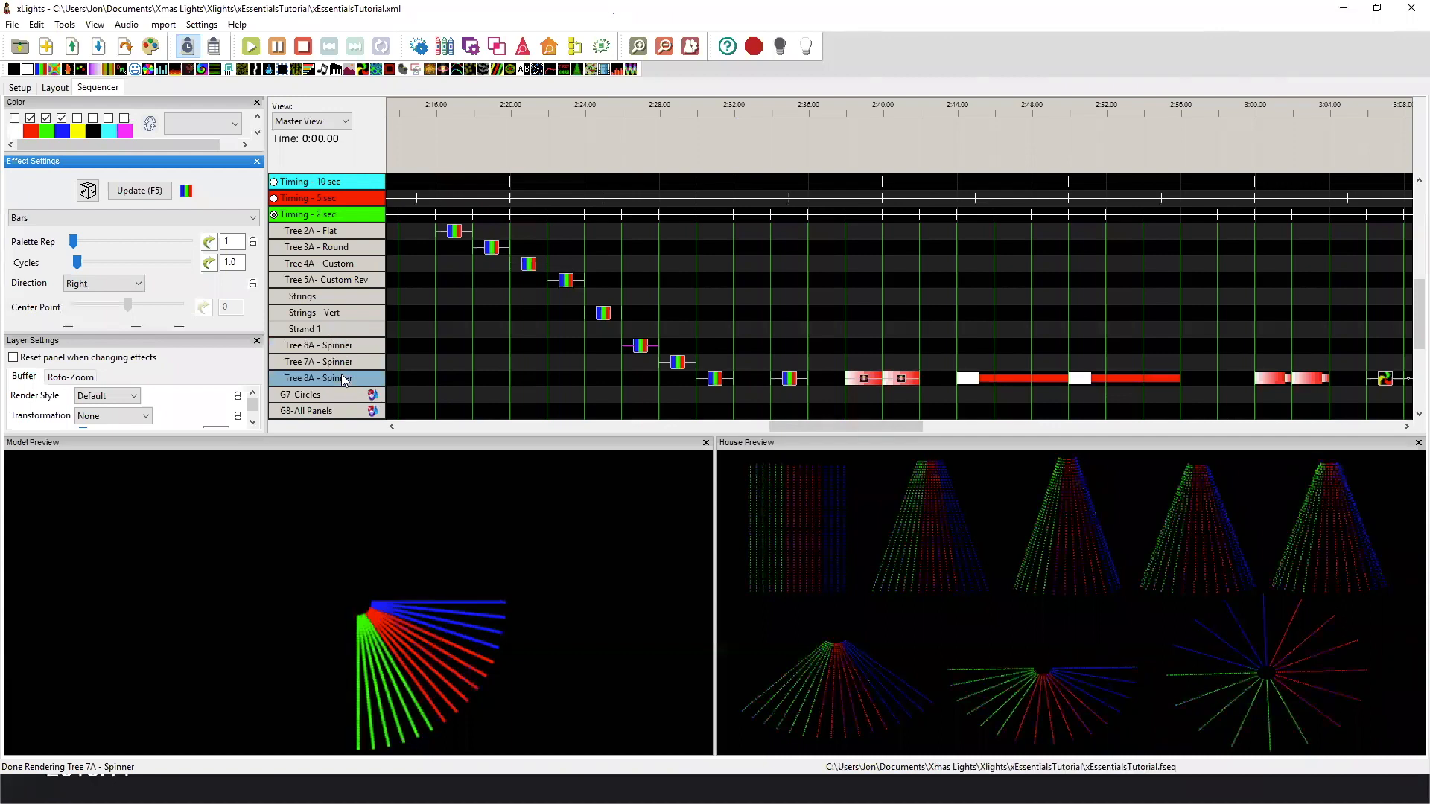
Compare the down-direction Bars and Default Shockwave effects on Tree 1A - Matrix with those on Tree 8A - Spinner.
{"action": "scroll", "coordinate": [743, 262], "scroll_direction": "up", "scroll_amount": 2}
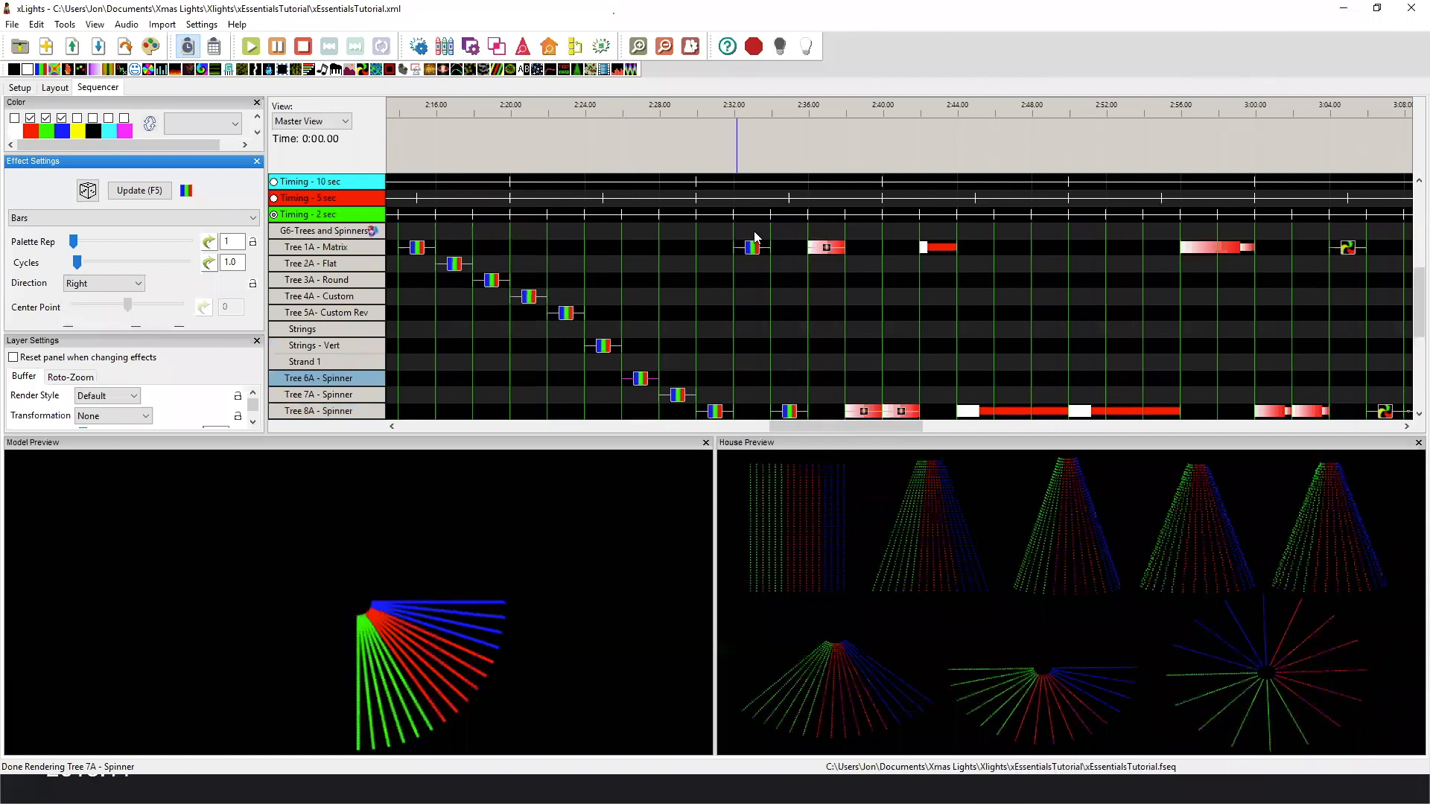
{"action": "left_click", "coordinate": [752, 249]}
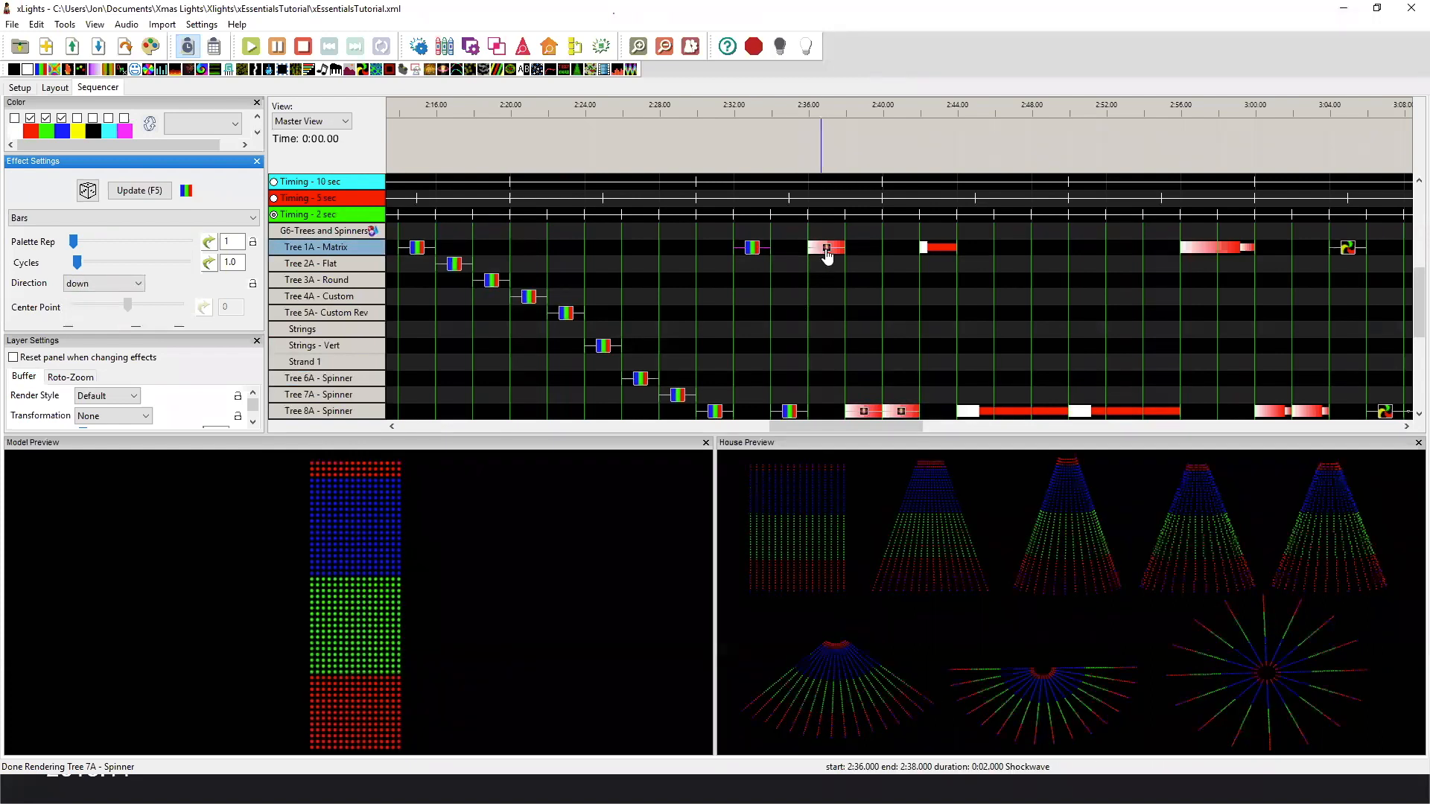
{"action": "left_click_drag", "start_coordinate": [819, 426], "coordinate": [846, 425]}
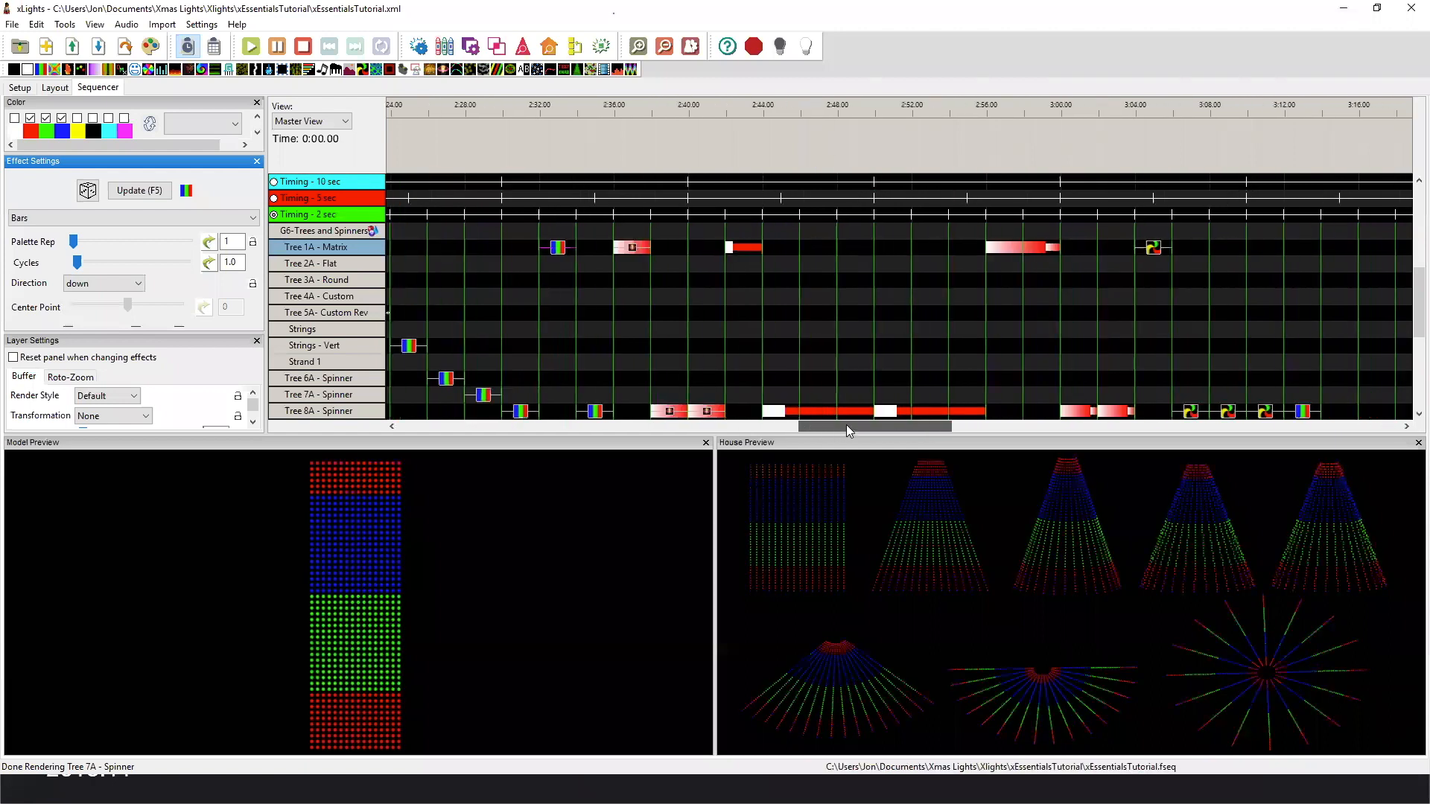
{"action": "left_click", "coordinate": [631, 250]}
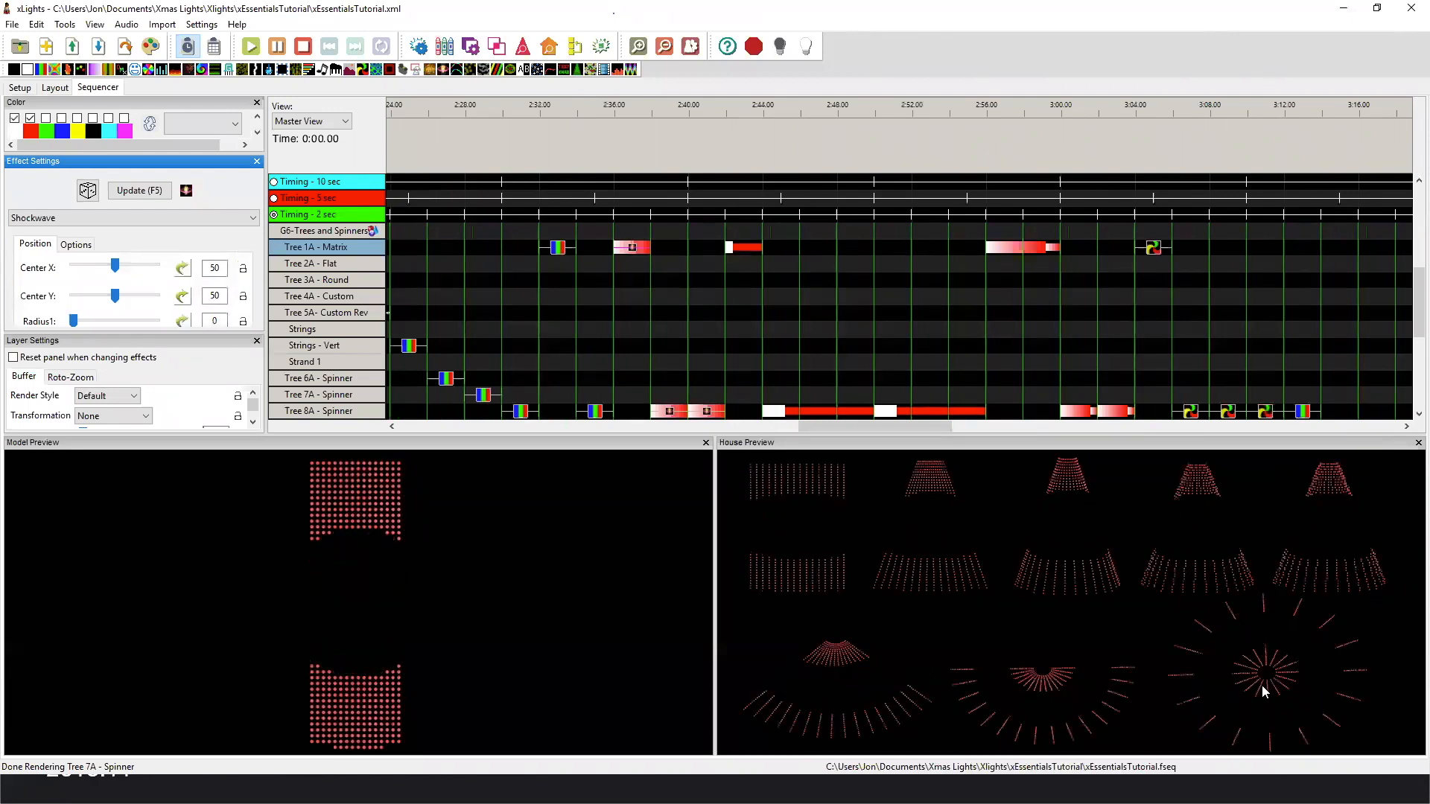
{"action": "left_click", "coordinate": [596, 411]}
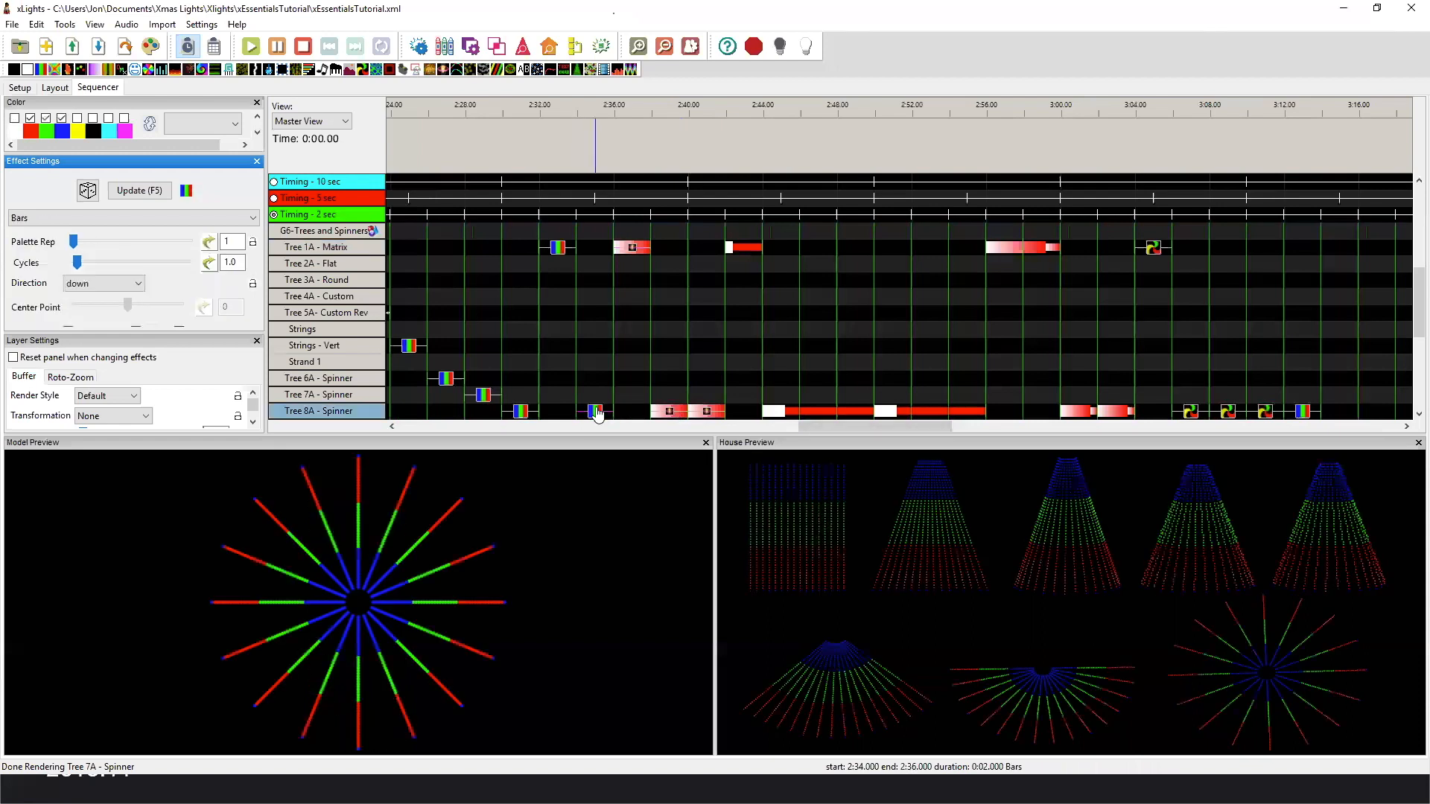
{"action": "left_click", "coordinate": [669, 413]}
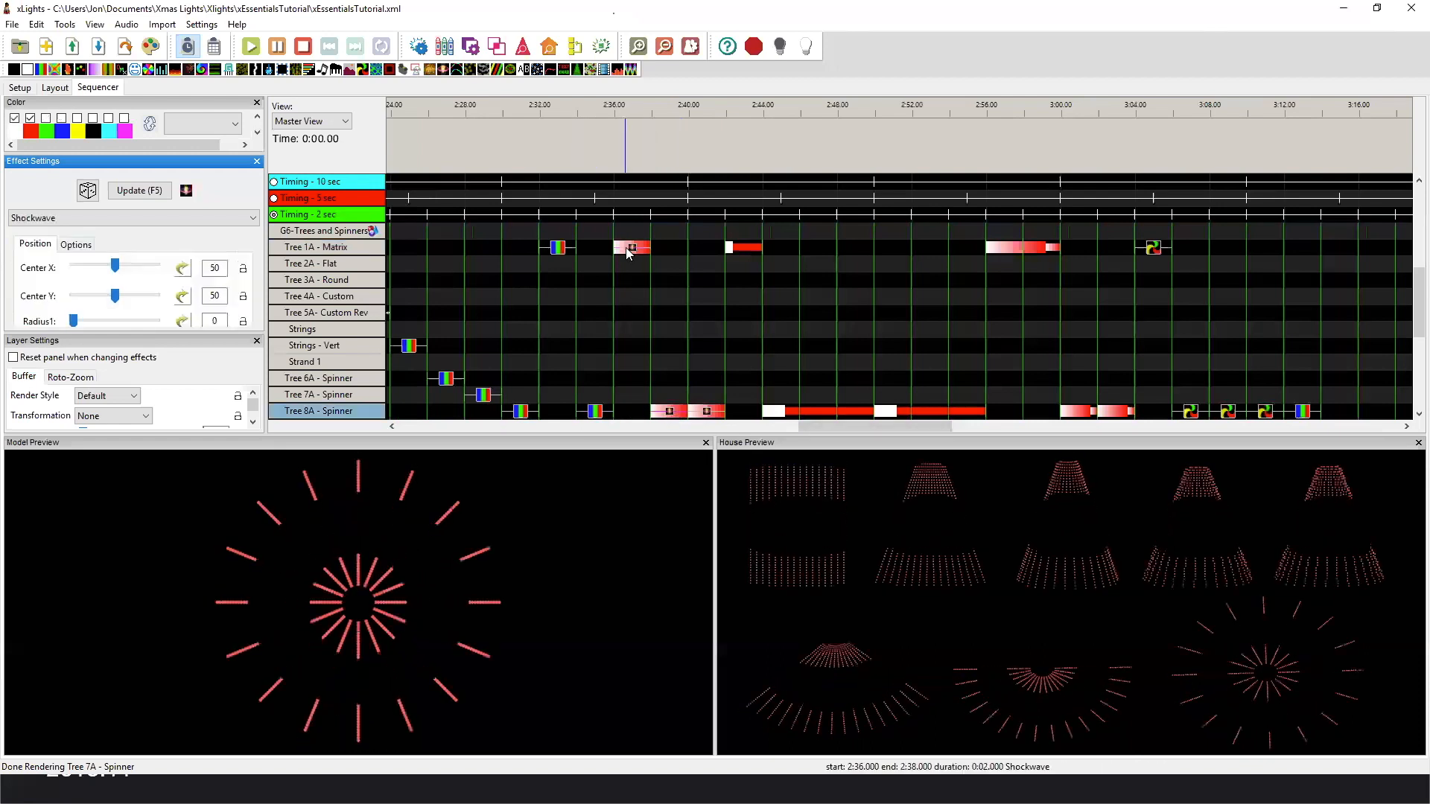
Replay the Shockwave on Tree 1A - Matrix and compare it with the Default and Per Preview Shockwaves on Tree 8A - Spinner.
{"action": "left_click", "coordinate": [628, 248]}
{"action": "left_click", "coordinate": [672, 411]}
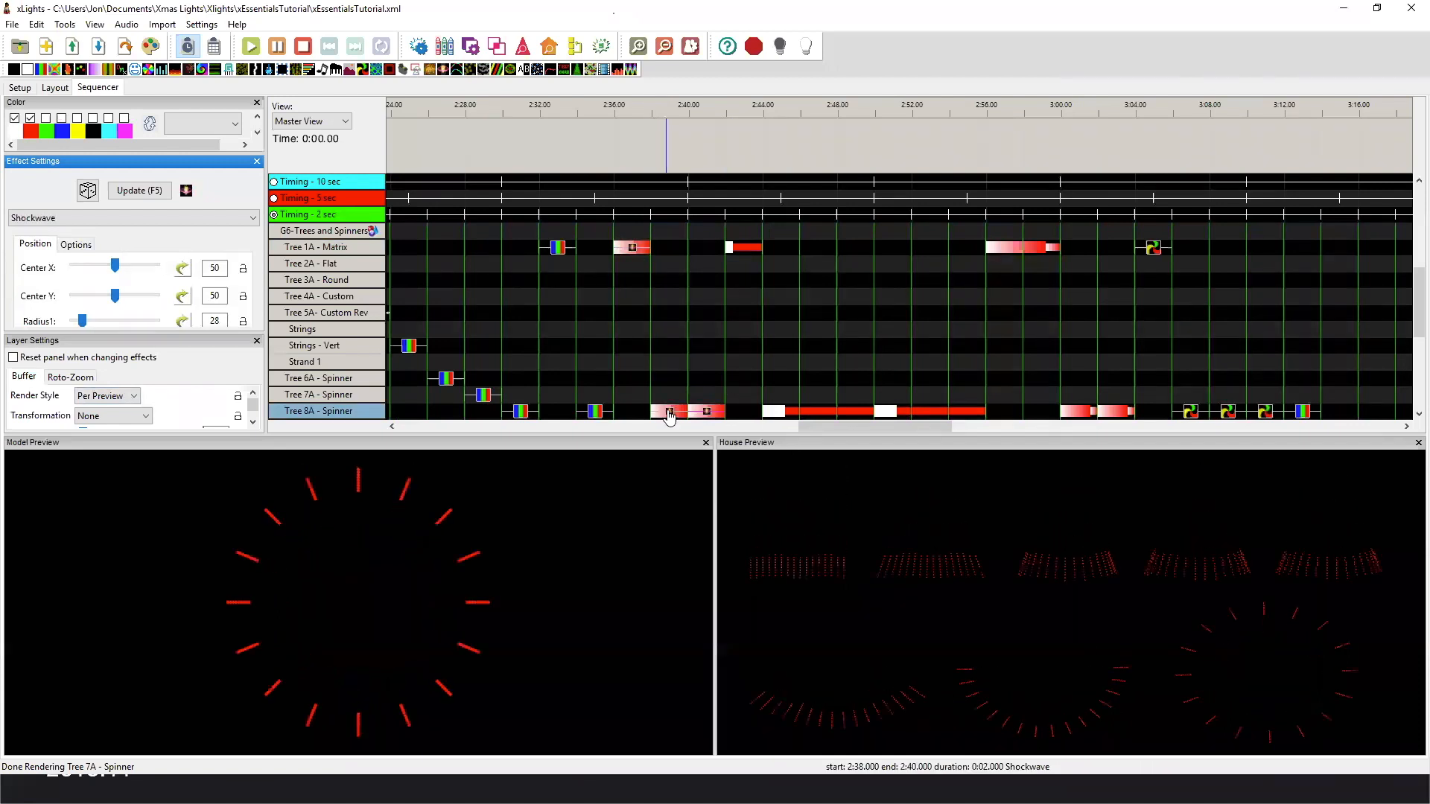
{"action": "left_click", "coordinate": [711, 412]}
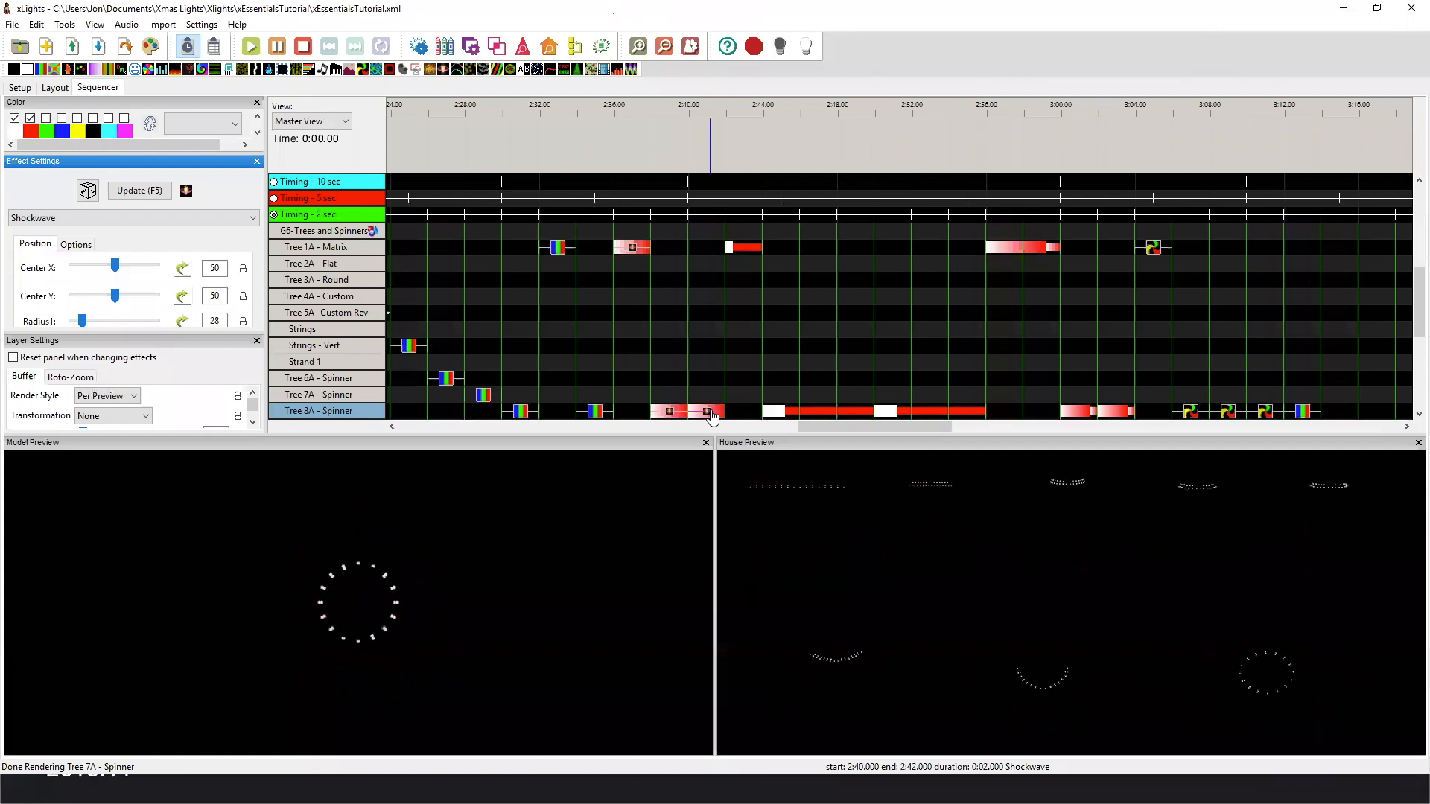
Play the first Morph effect on Tree 1A - Matrix and the Default Morph on Tree 8A - Spinner.
{"action": "left_click", "coordinate": [754, 248]}
{"action": "left_click", "coordinate": [758, 245]}
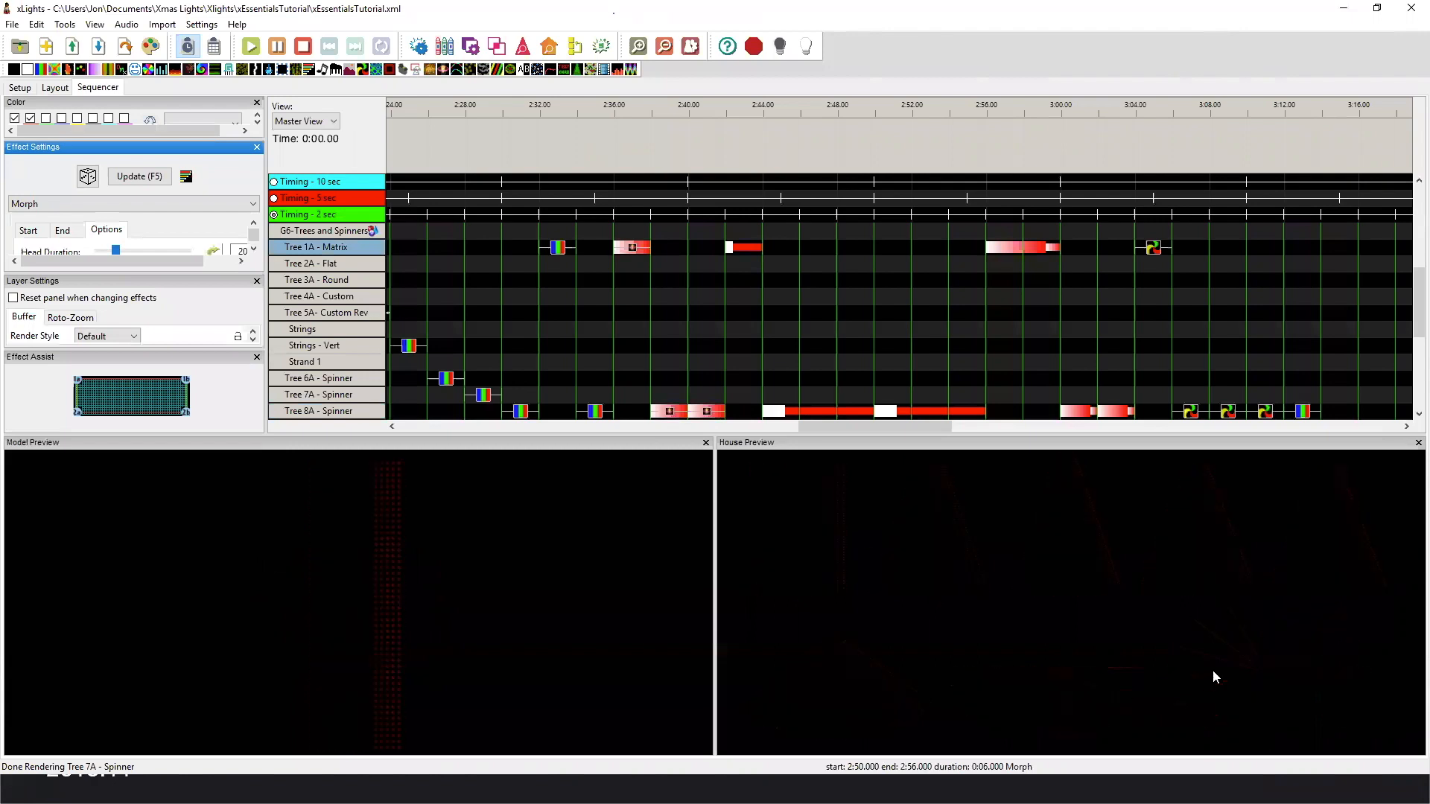
{"action": "left_click", "coordinate": [791, 411]}
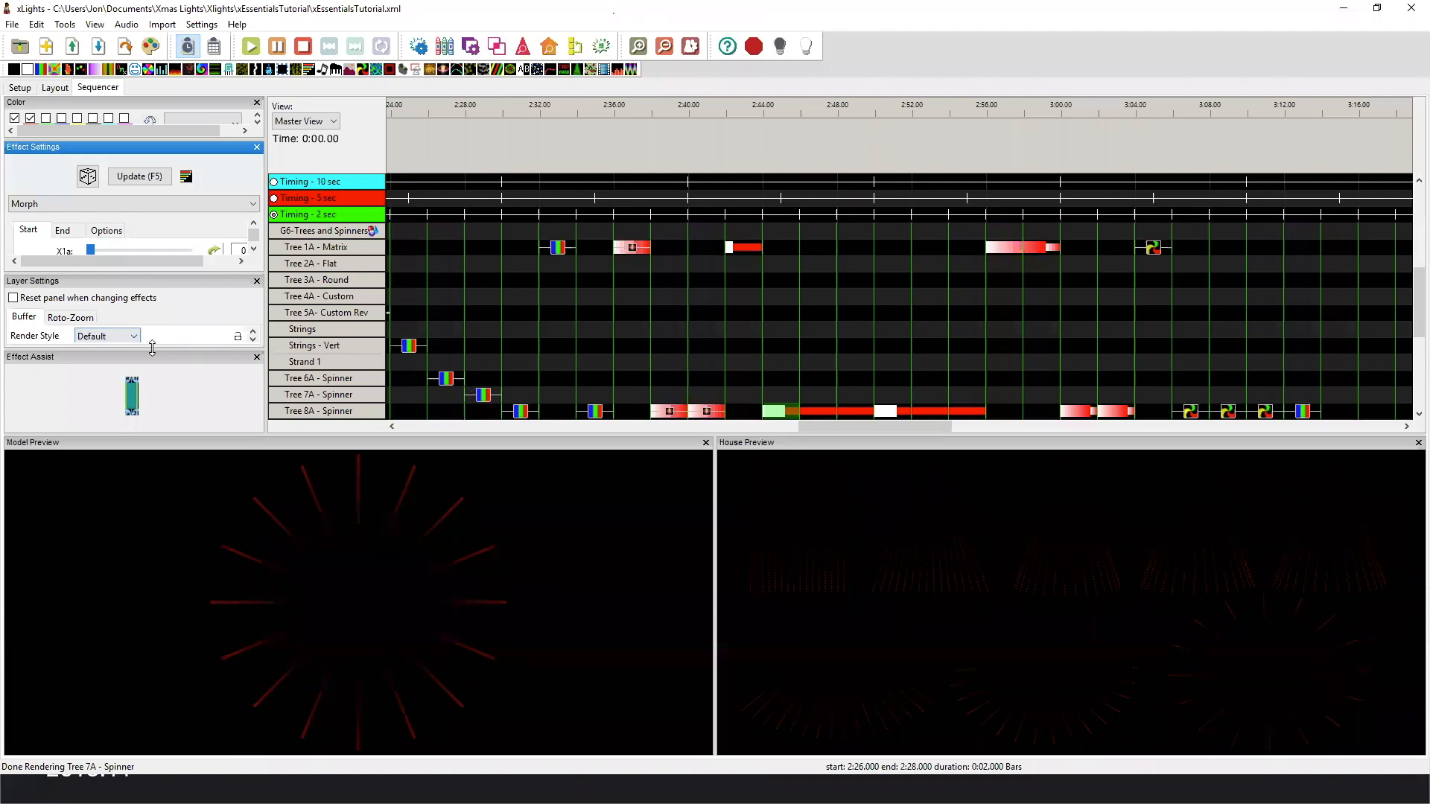
Hide Effect Assist, review the Default Morph's layer settings on Tree 8A - Spinner, and compare it with the Per Preview Morph.
{"action": "left_click", "coordinate": [257, 357]}
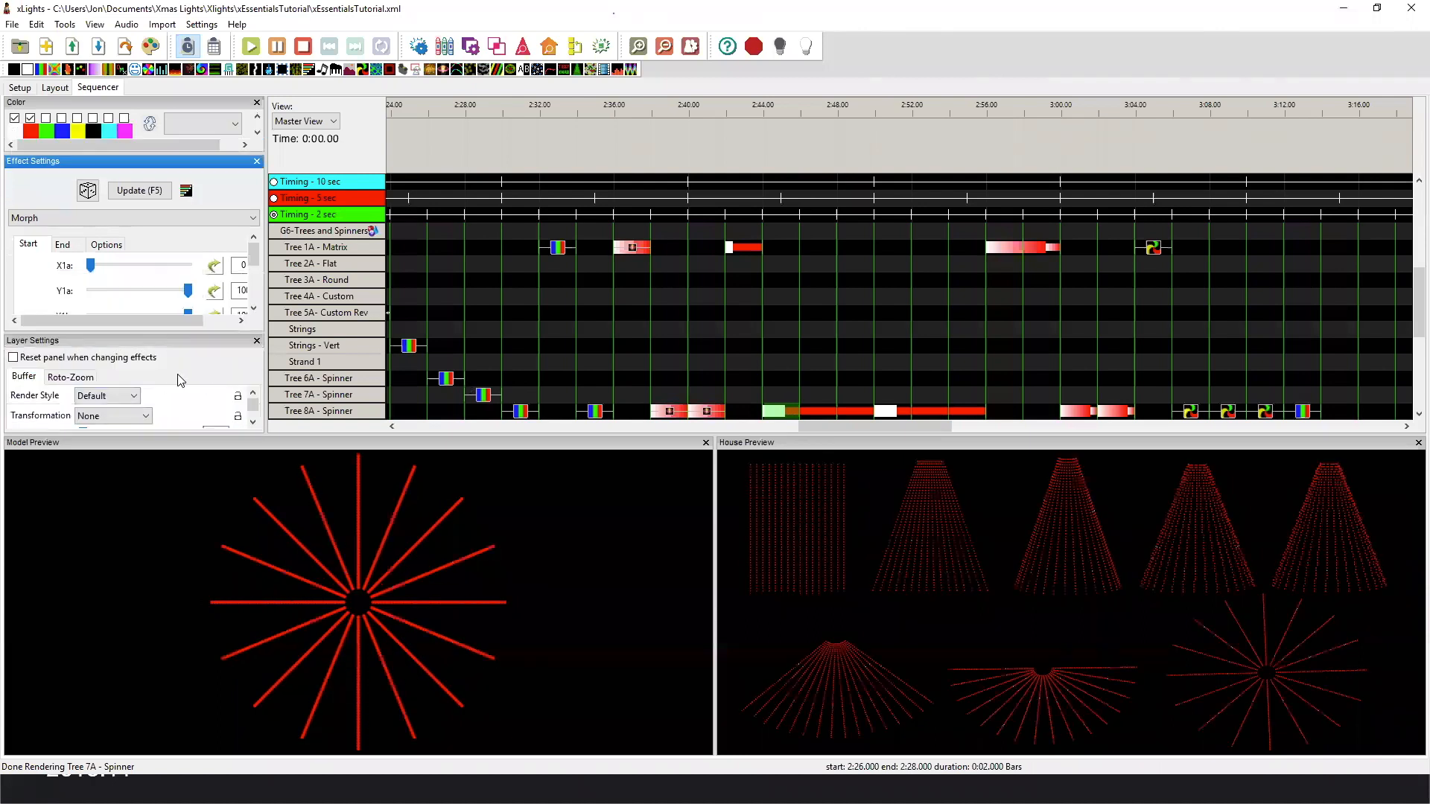
{"action": "left_click", "coordinate": [253, 424]}
{"action": "left_click", "coordinate": [252, 423]}
{"action": "left_click", "coordinate": [254, 393]}
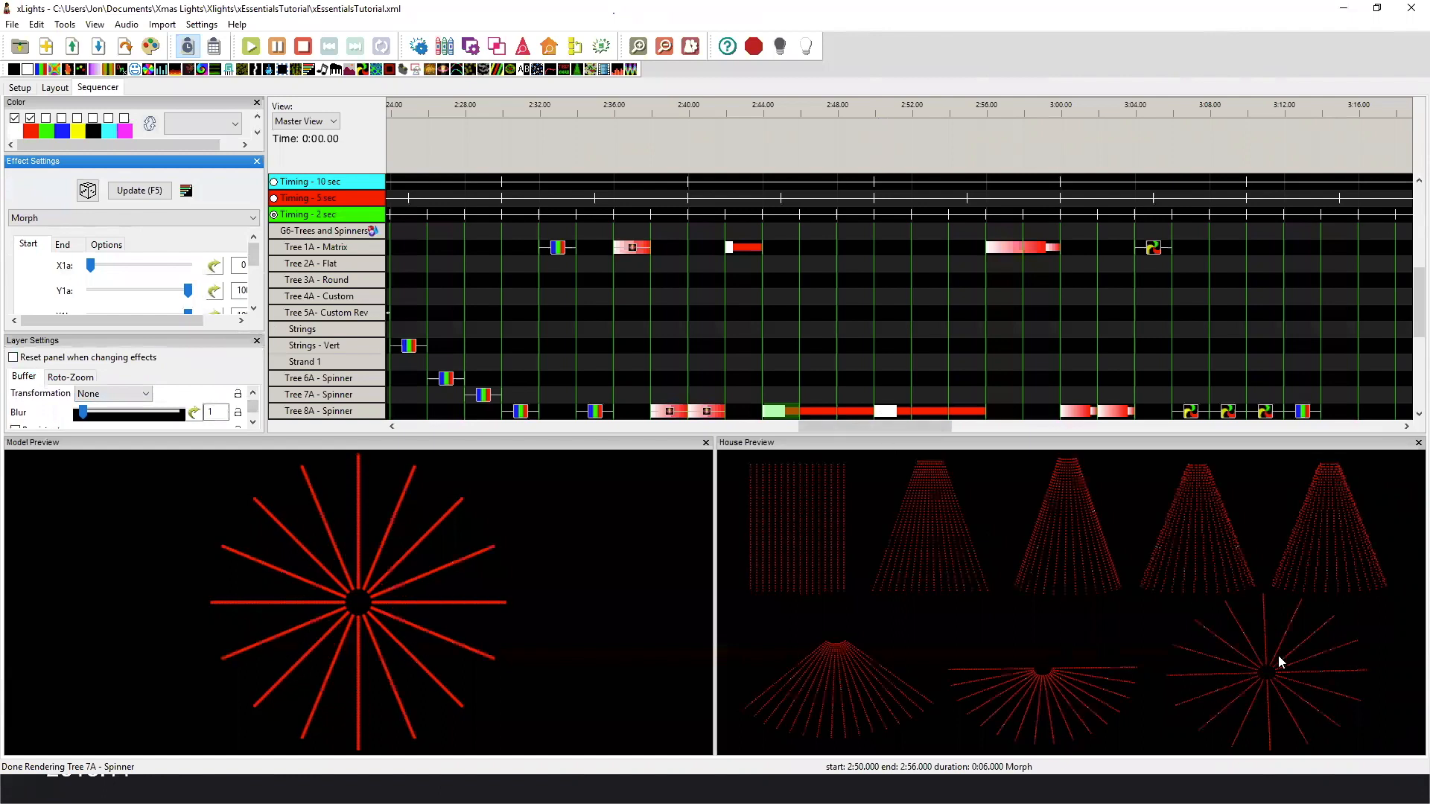
{"action": "left_click", "coordinate": [253, 394]}
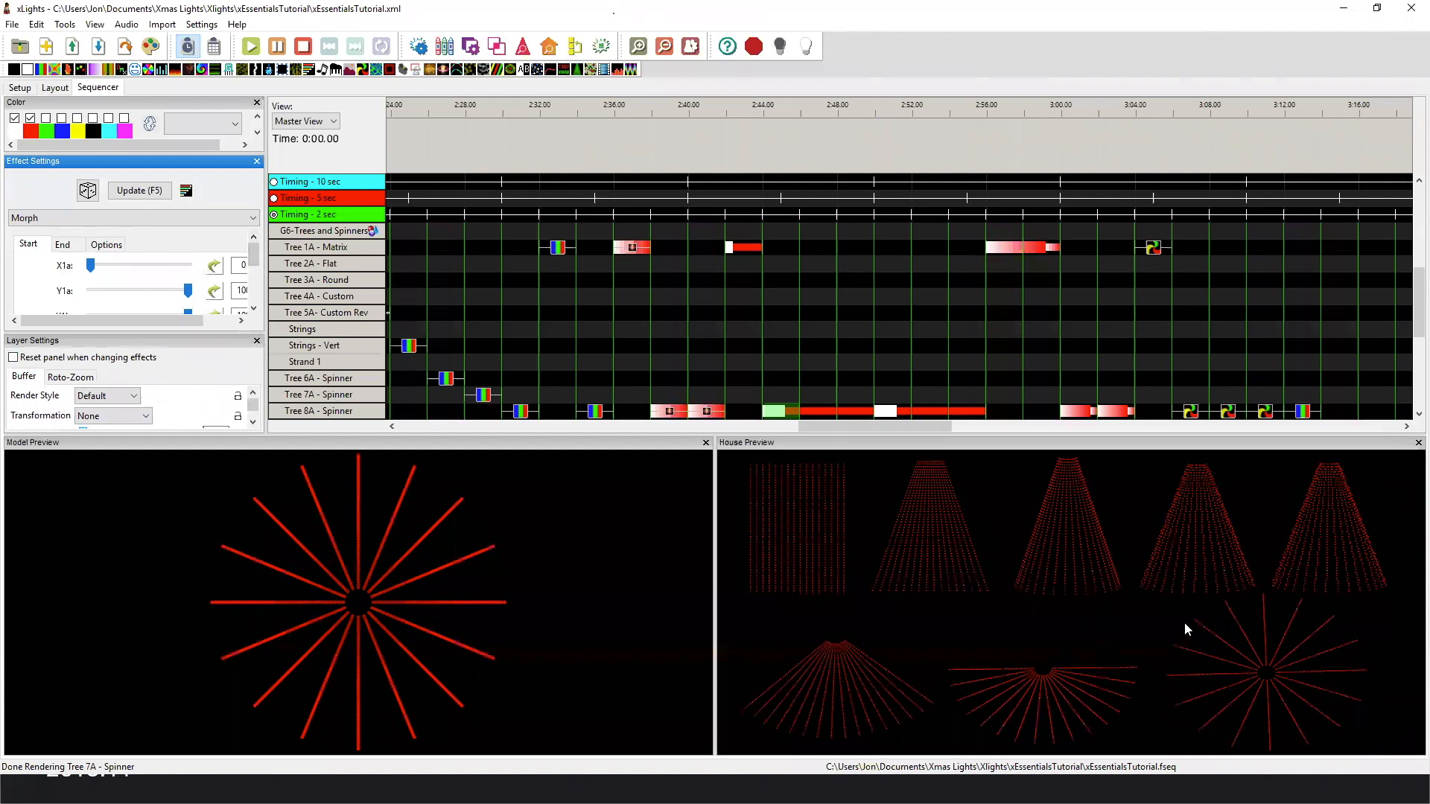
{"action": "left_click", "coordinate": [983, 411]}
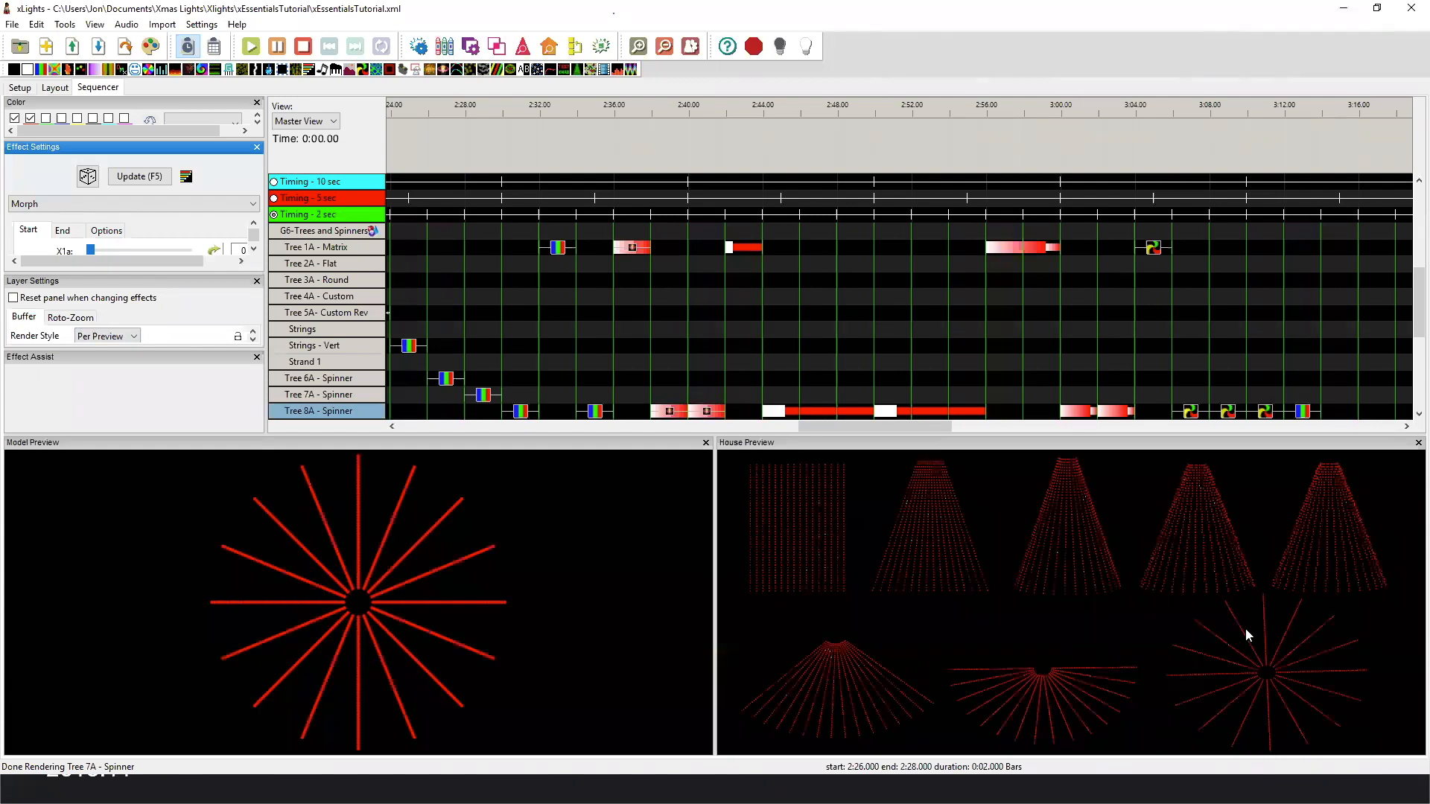
Replay the Default Morph on Tree 8A - Spinner and compare the Tree 1A - Matrix Fan with the spinner's Default and Per Preview Fans.
{"action": "left_click", "coordinate": [774, 412]}
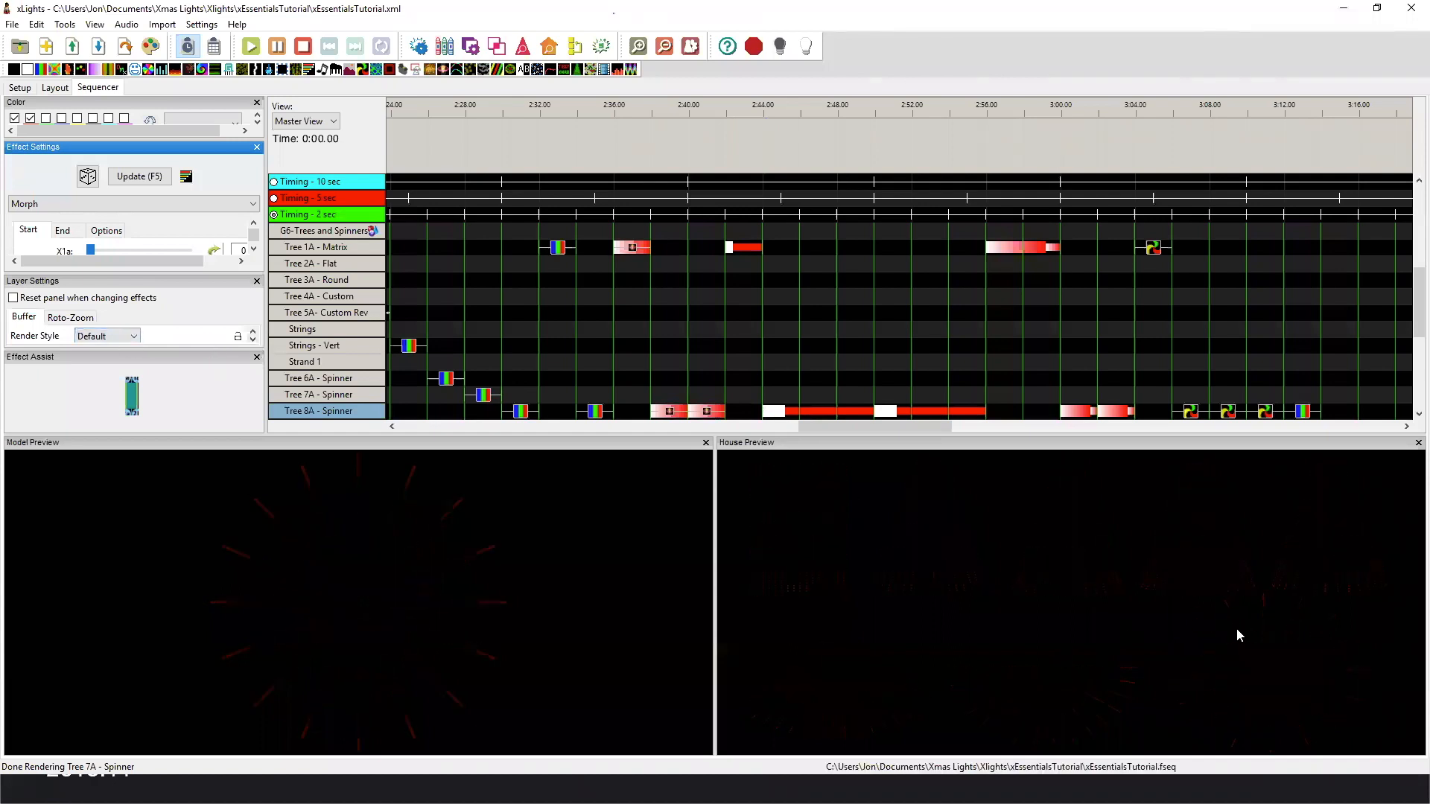
{"action": "left_click", "coordinate": [1057, 247]}
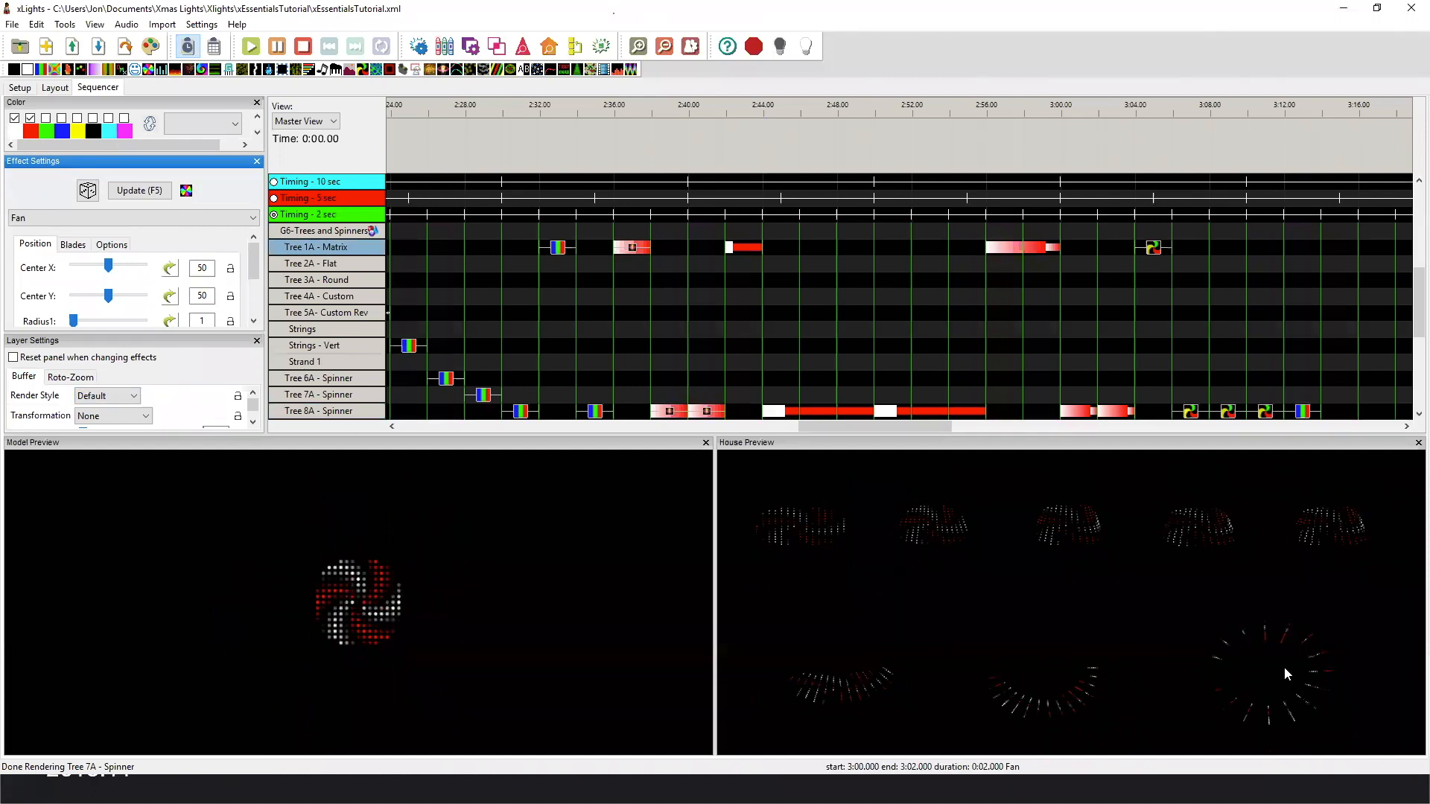
{"action": "left_click", "coordinate": [1080, 411]}
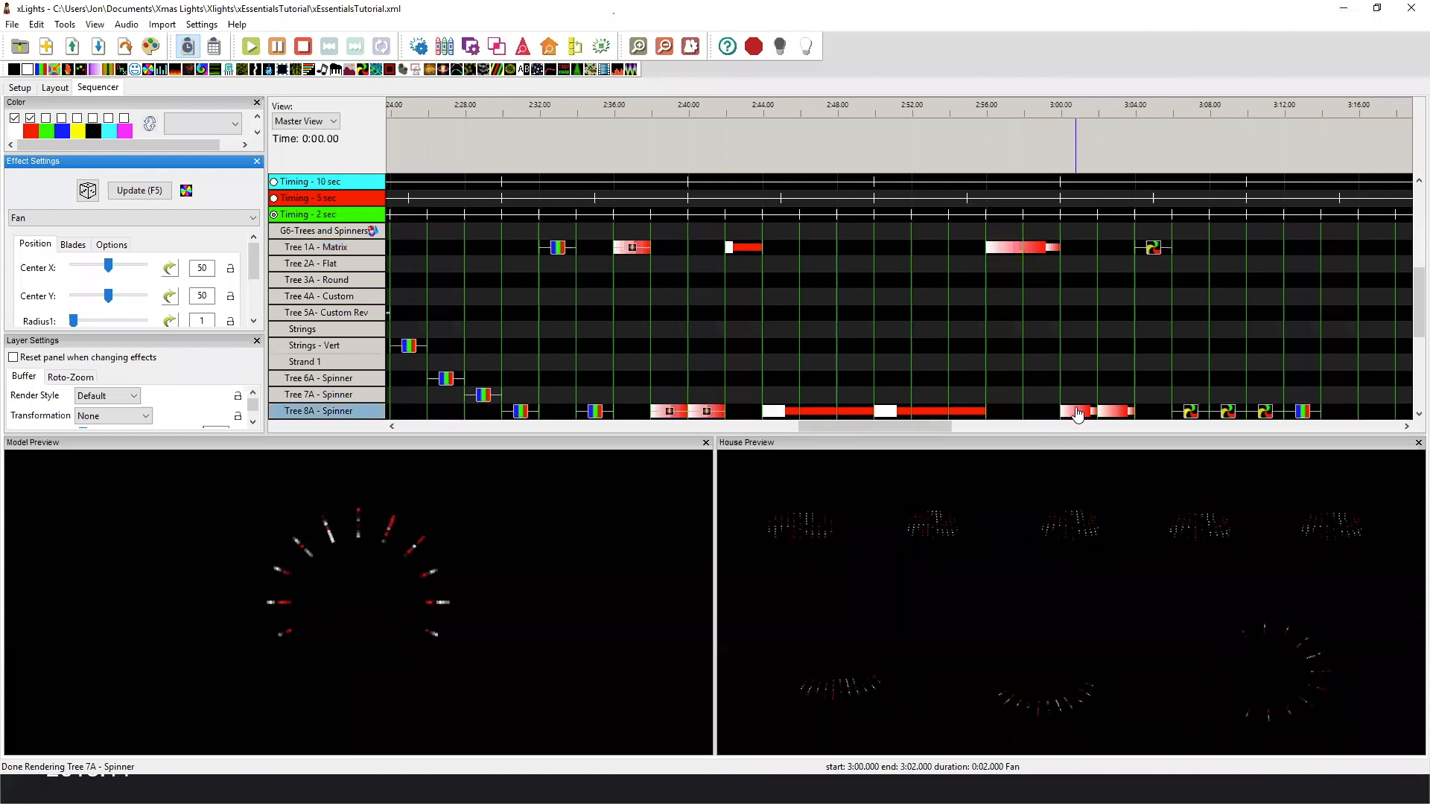
{"action": "scroll", "coordinate": [104, 395], "scroll_direction": "down", "scroll_amount": 1}
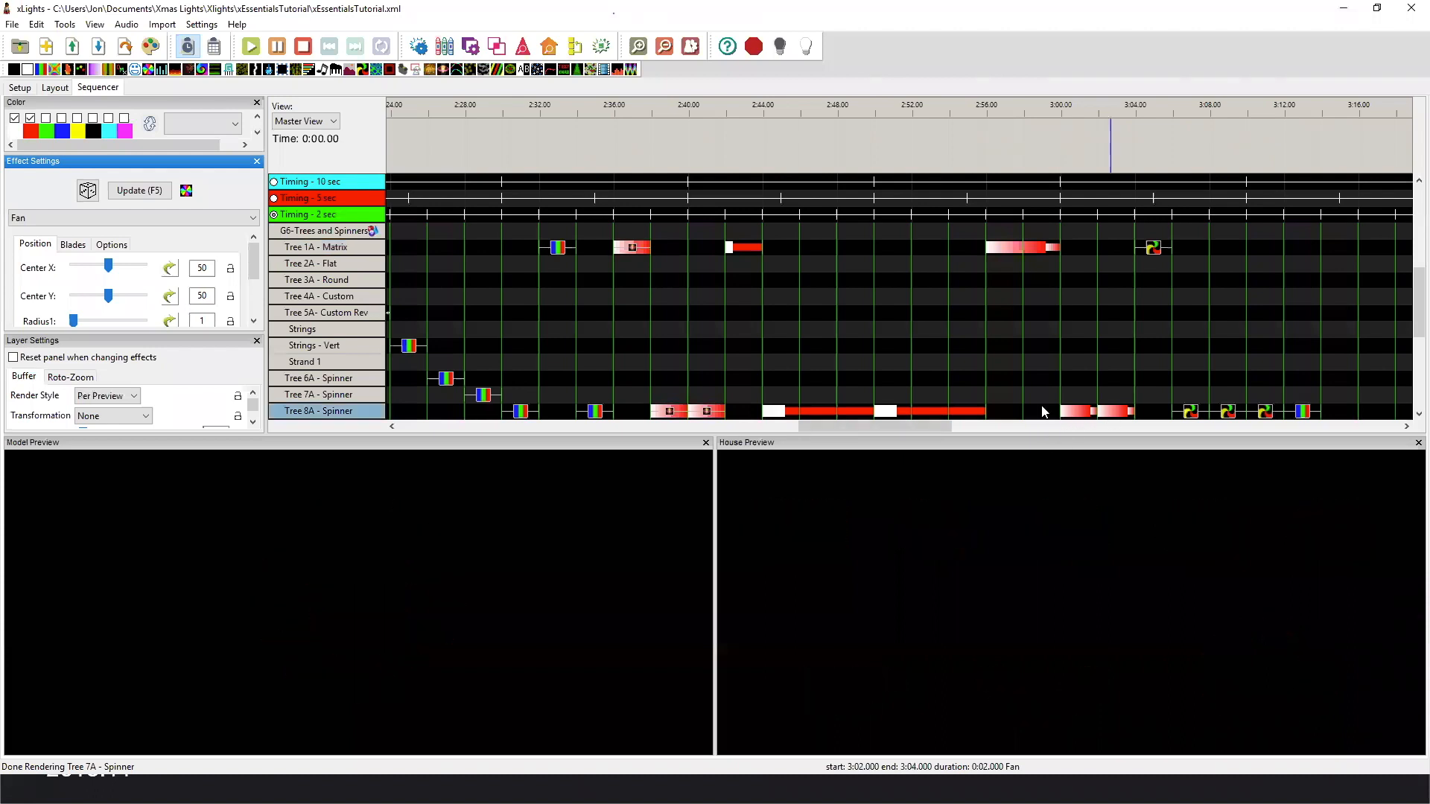
{"action": "left_click", "coordinate": [1079, 414]}
Compare the Pinwheel on Tree 1A - Matrix with the Default and Per Preview Pinwheels and the right-direction Bars on Tree 8A - Spinner.
{"action": "left_click_drag", "start_coordinate": [946, 427], "coordinate": [1024, 429]}
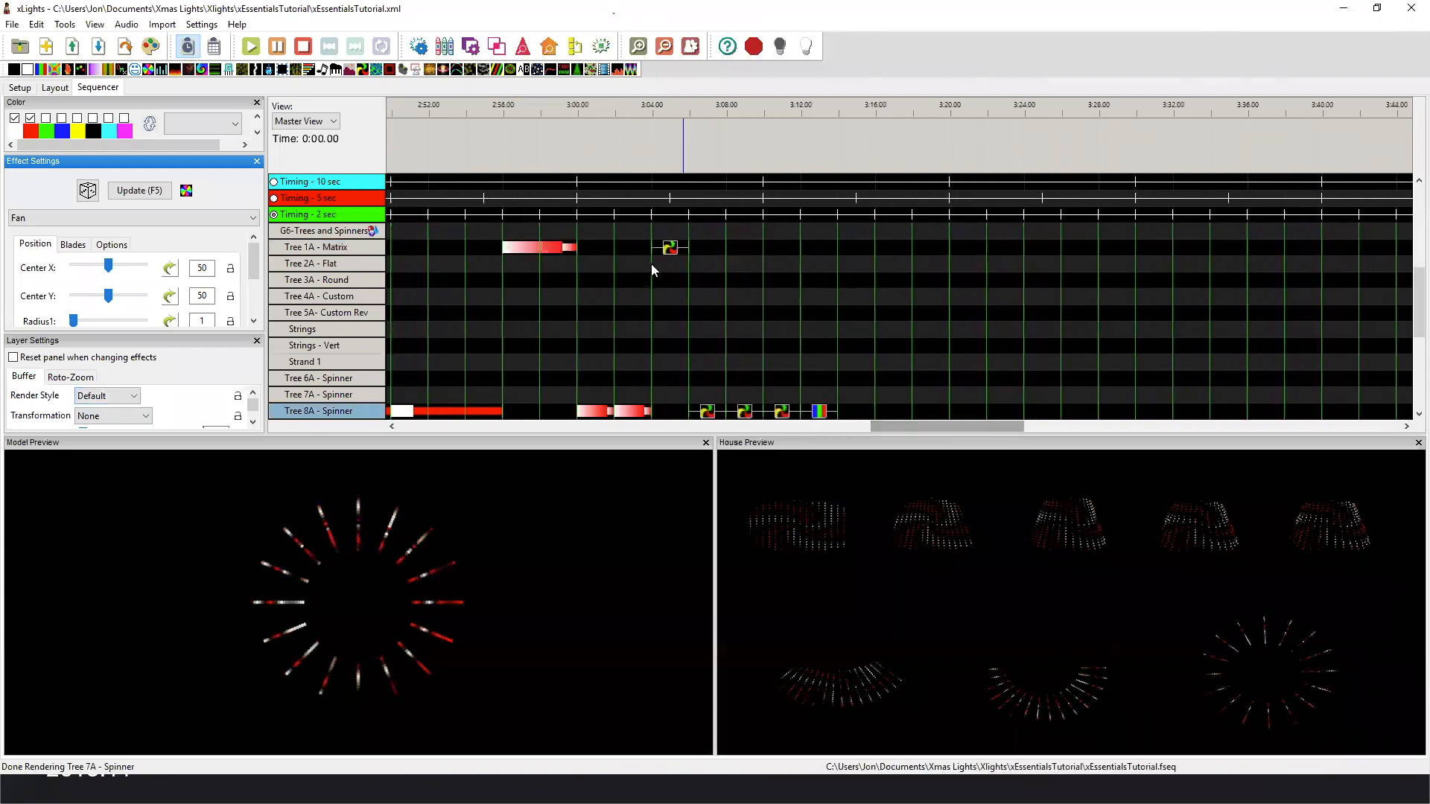
{"action": "left_click", "coordinate": [670, 248]}
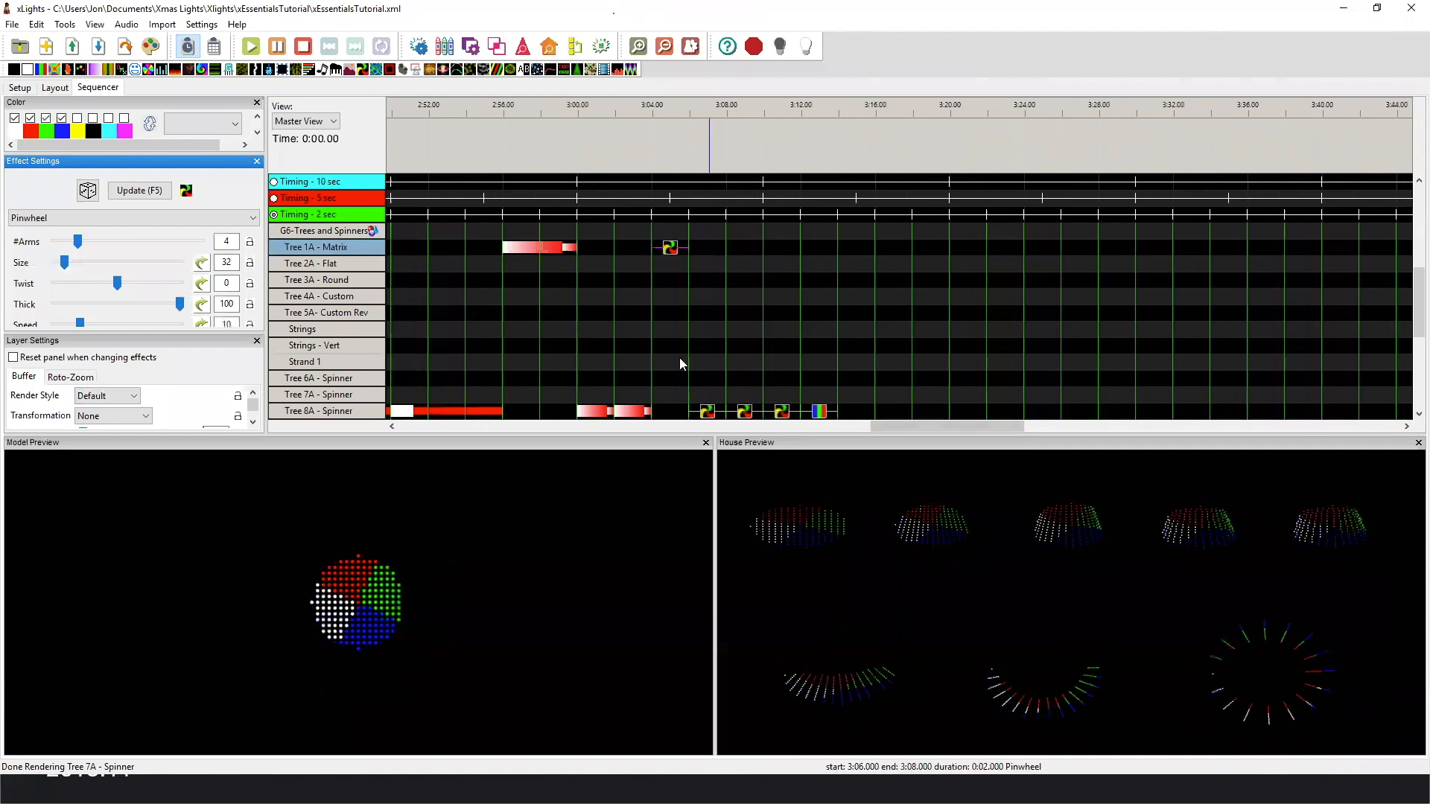
{"action": "left_click", "coordinate": [704, 410]}
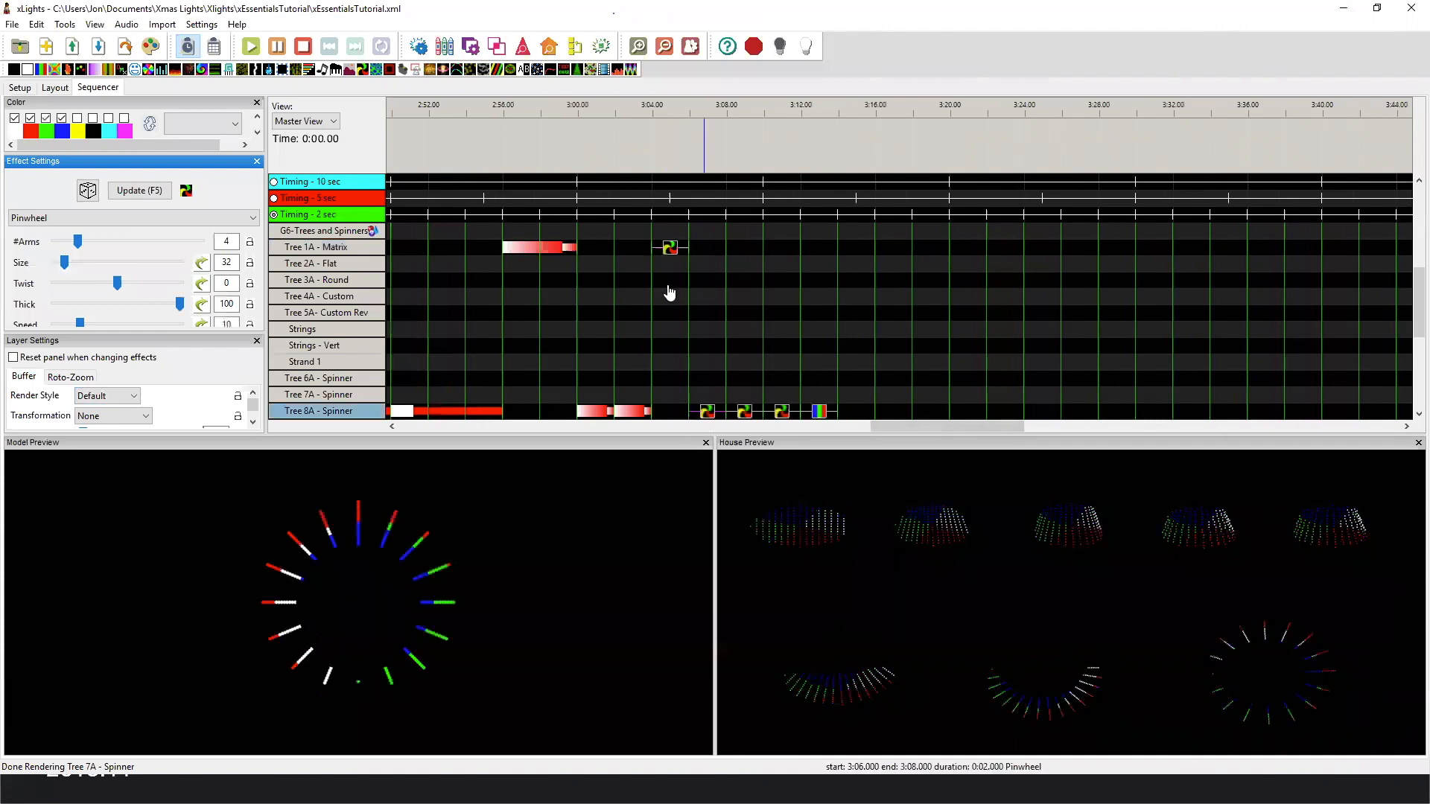
{"action": "left_click", "coordinate": [749, 411]}
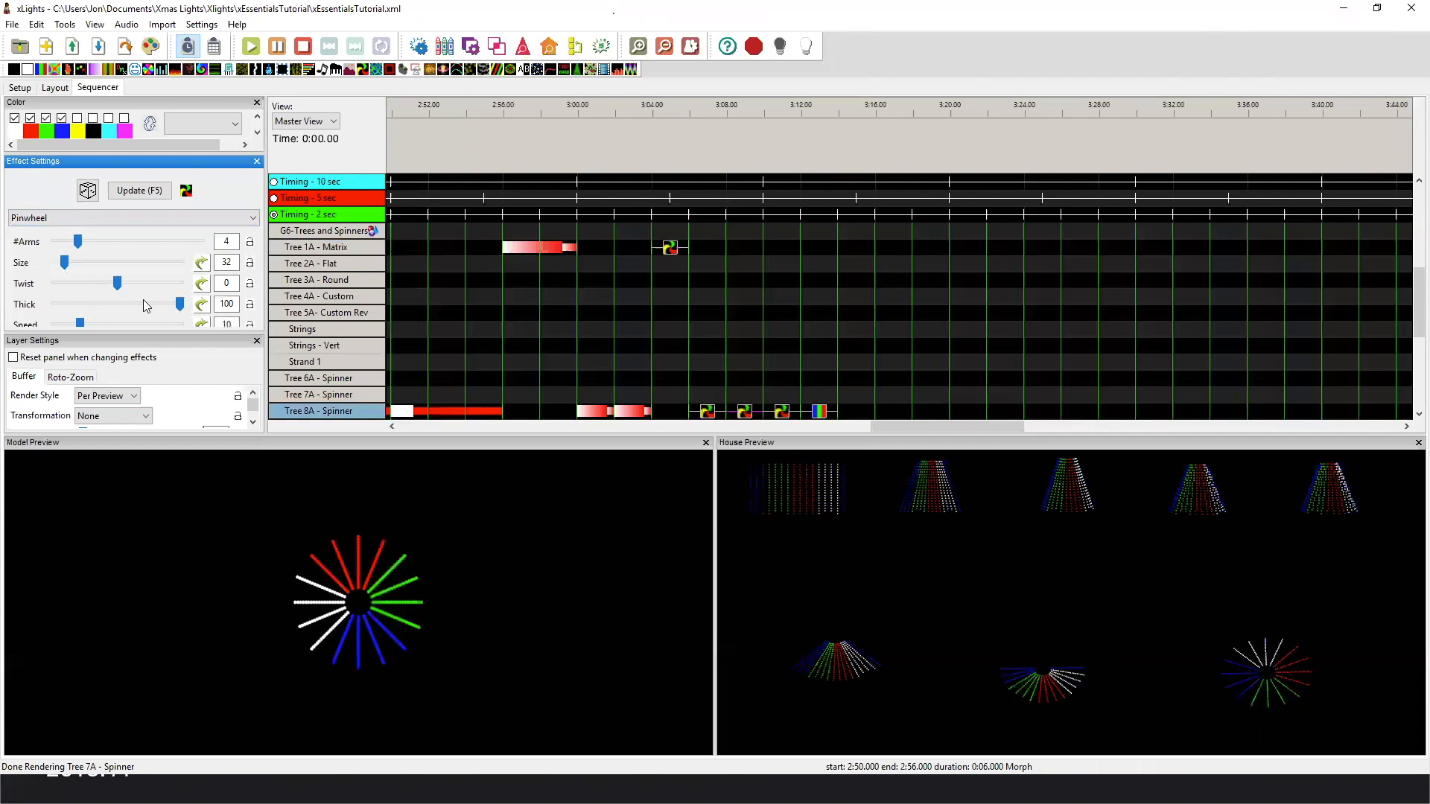
{"action": "left_click", "coordinate": [819, 413]}
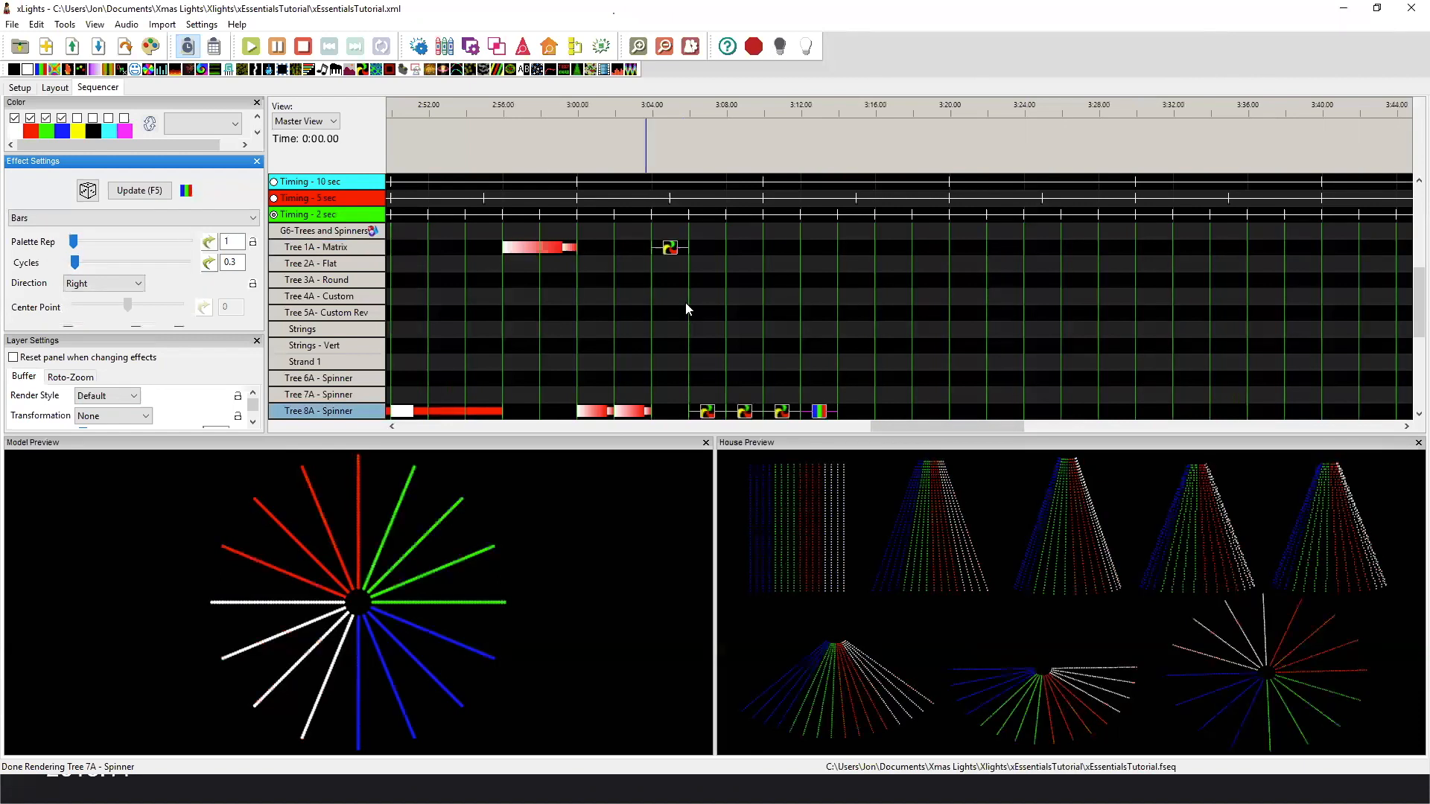
{"action": "scroll", "coordinate": [700, 303], "scroll_direction": "down", "scroll_amount": 2}
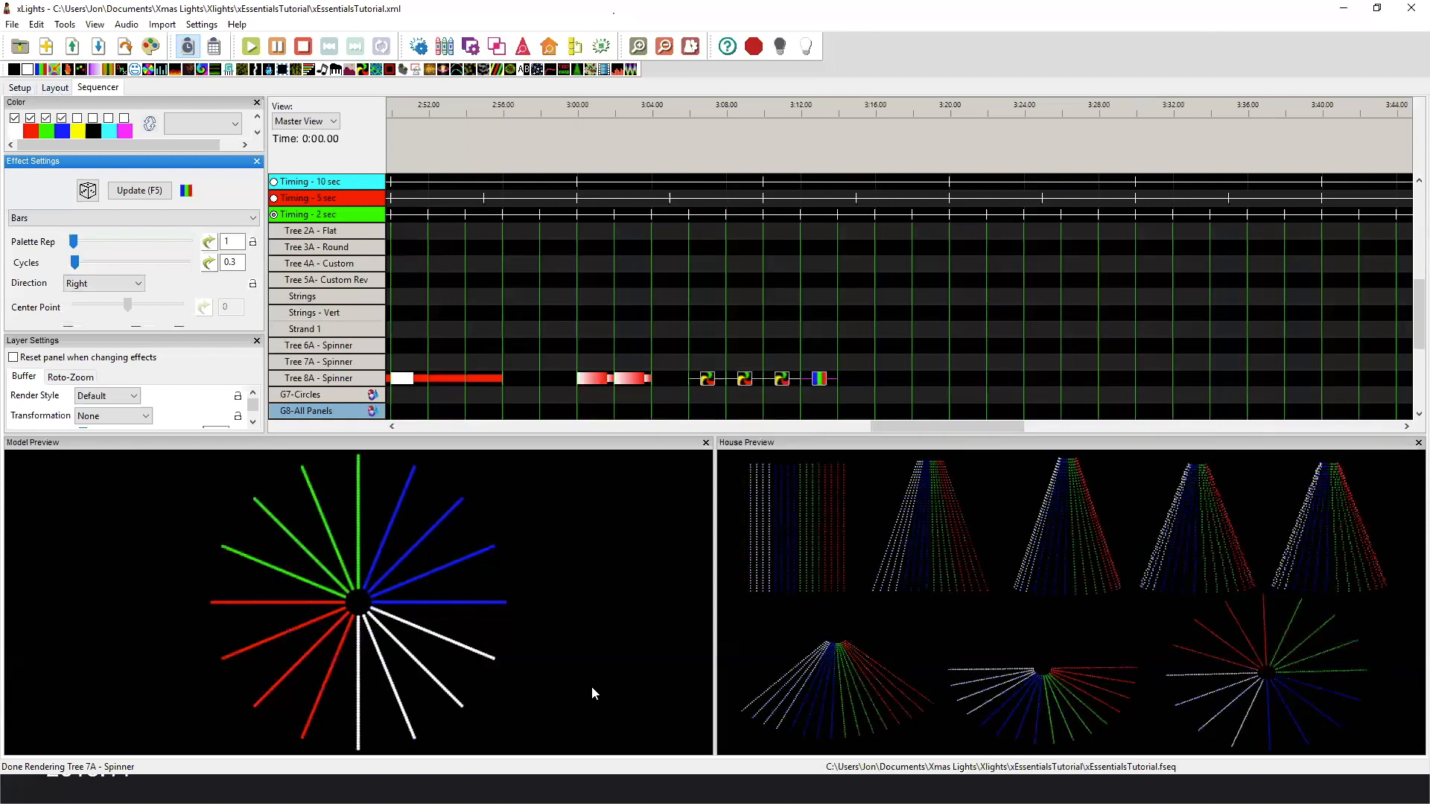
Switch to the Matrix.pptx slide show in PowerPoint and advance through the Submodels slides to the equivalent custom model comparison.
{"action": "key", "text": "alt+Tab"}
{"action": "key", "text": "alt+Tab"}
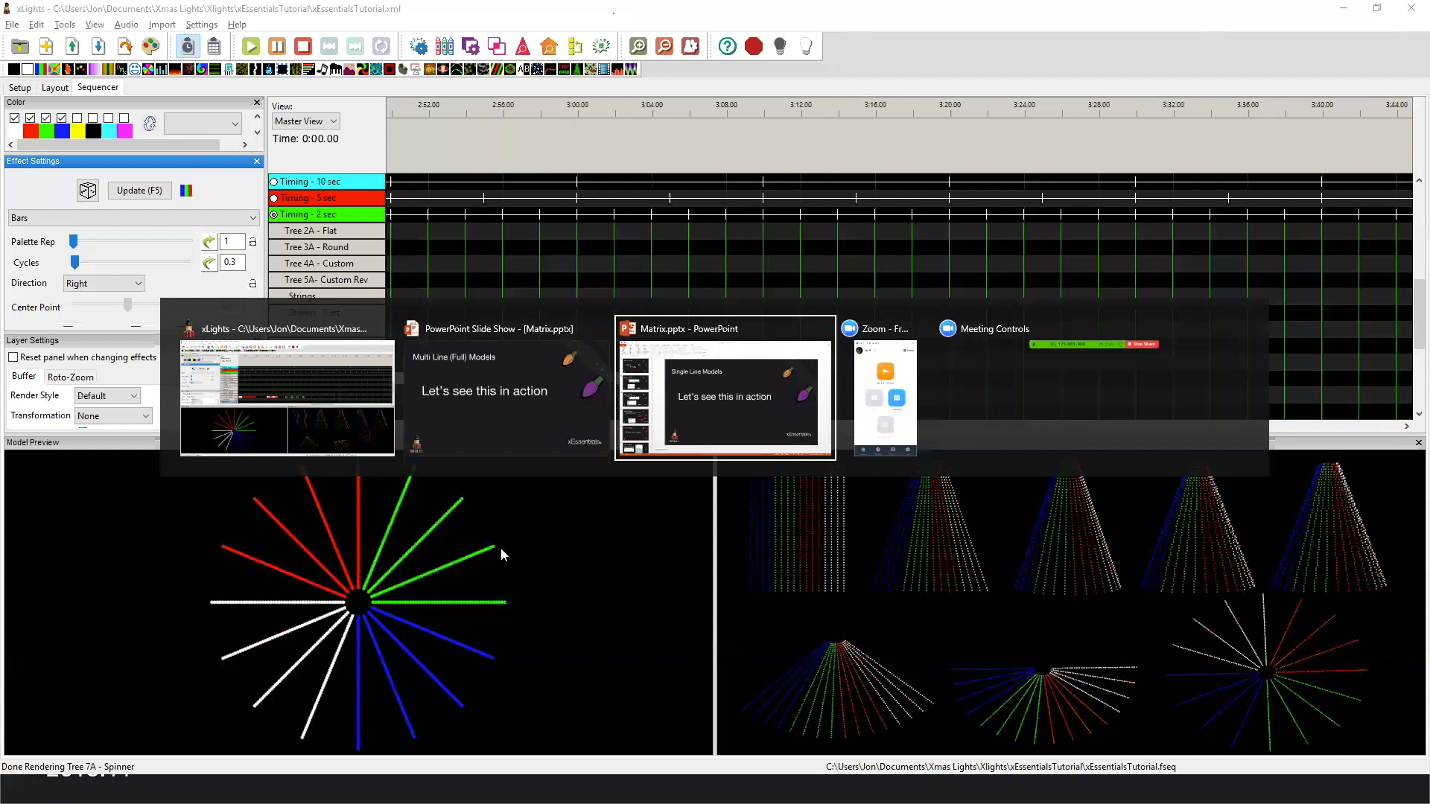
{"action": "key", "text": "alt+Tab"}
{"action": "key", "text": "alt+Tab"}
{"action": "key", "text": "alt+Tab"}
{"action": "key", "text": "alt+Tab"}
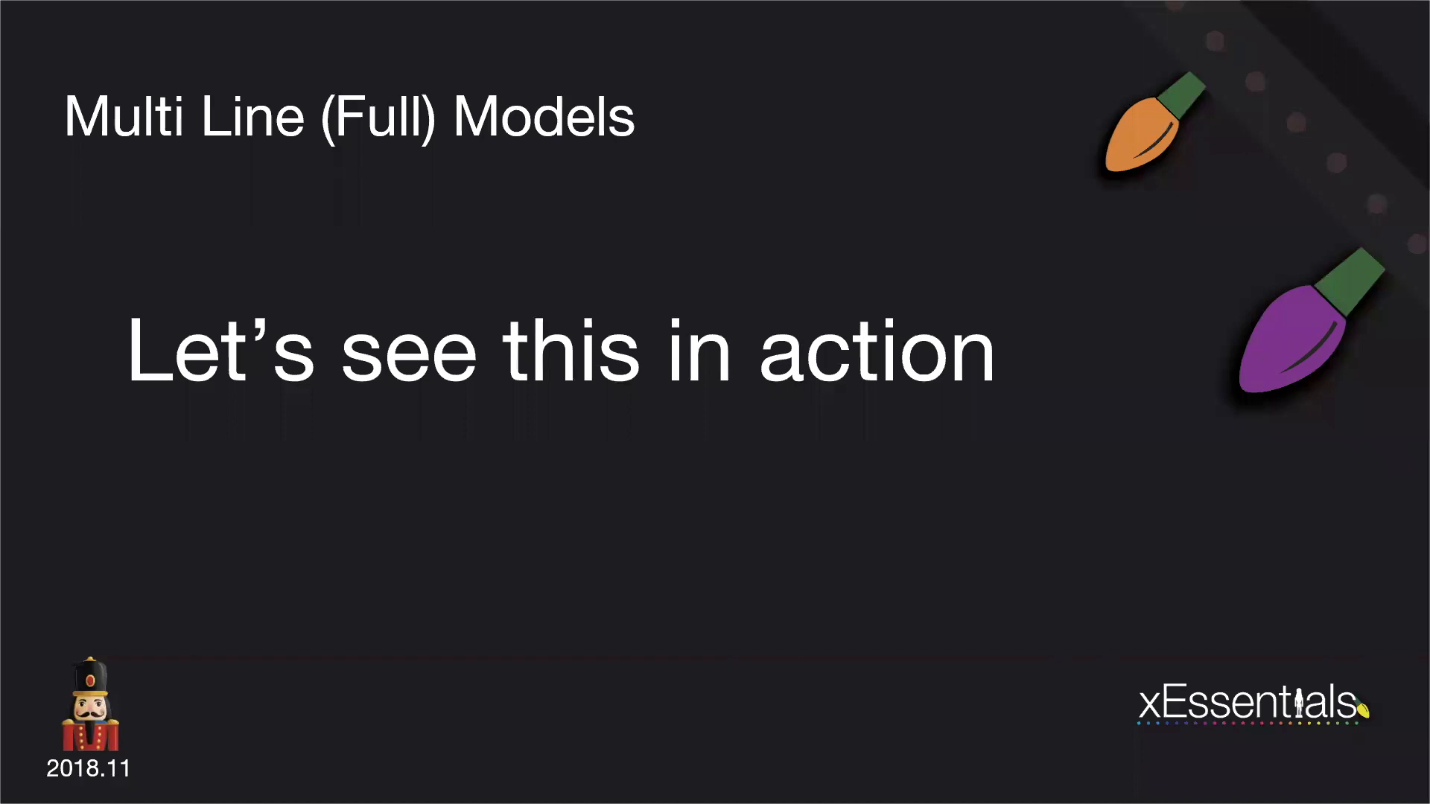
{"action": "key", "text": "Right"}
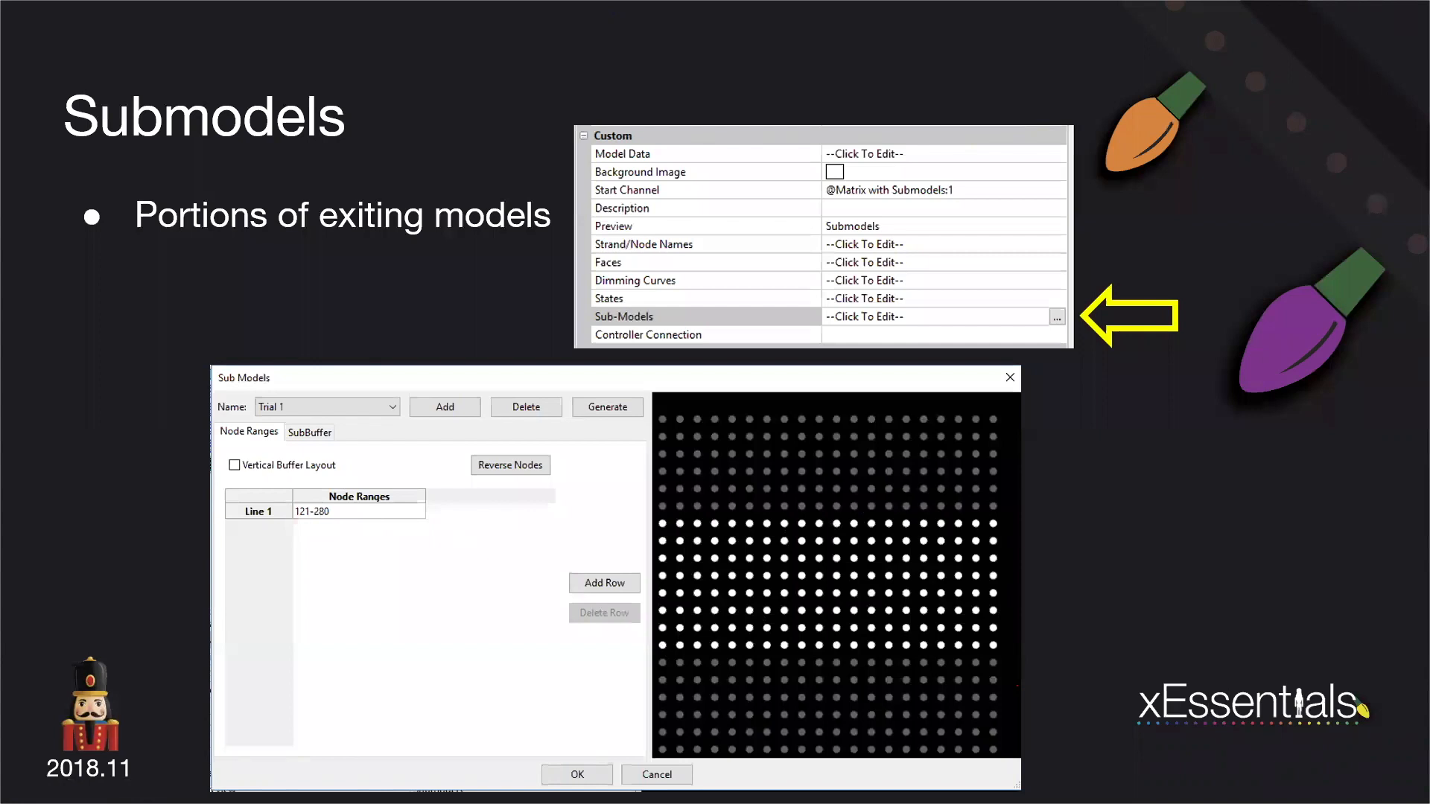
{"action": "key", "text": "Right"}
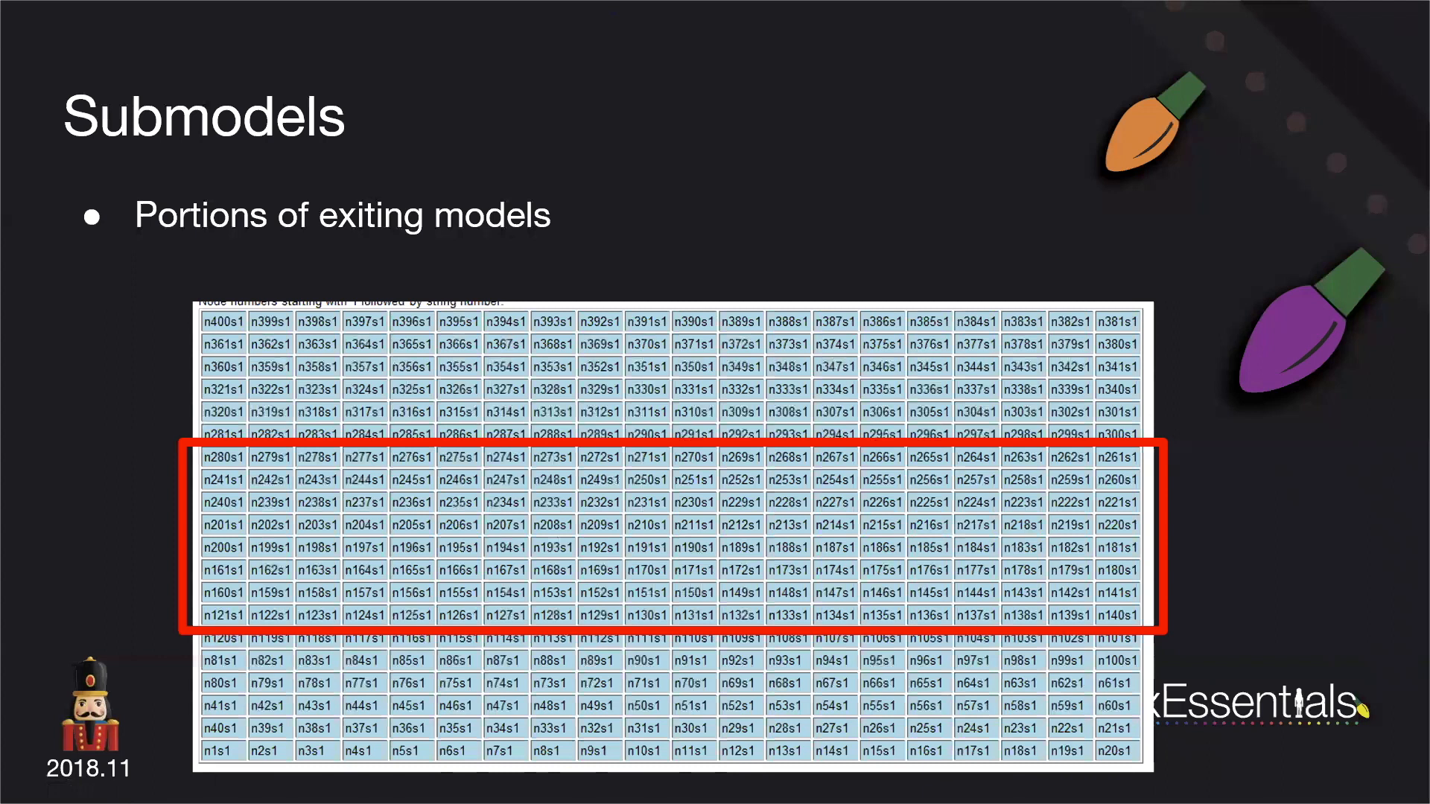
{"action": "key", "text": "Right"}
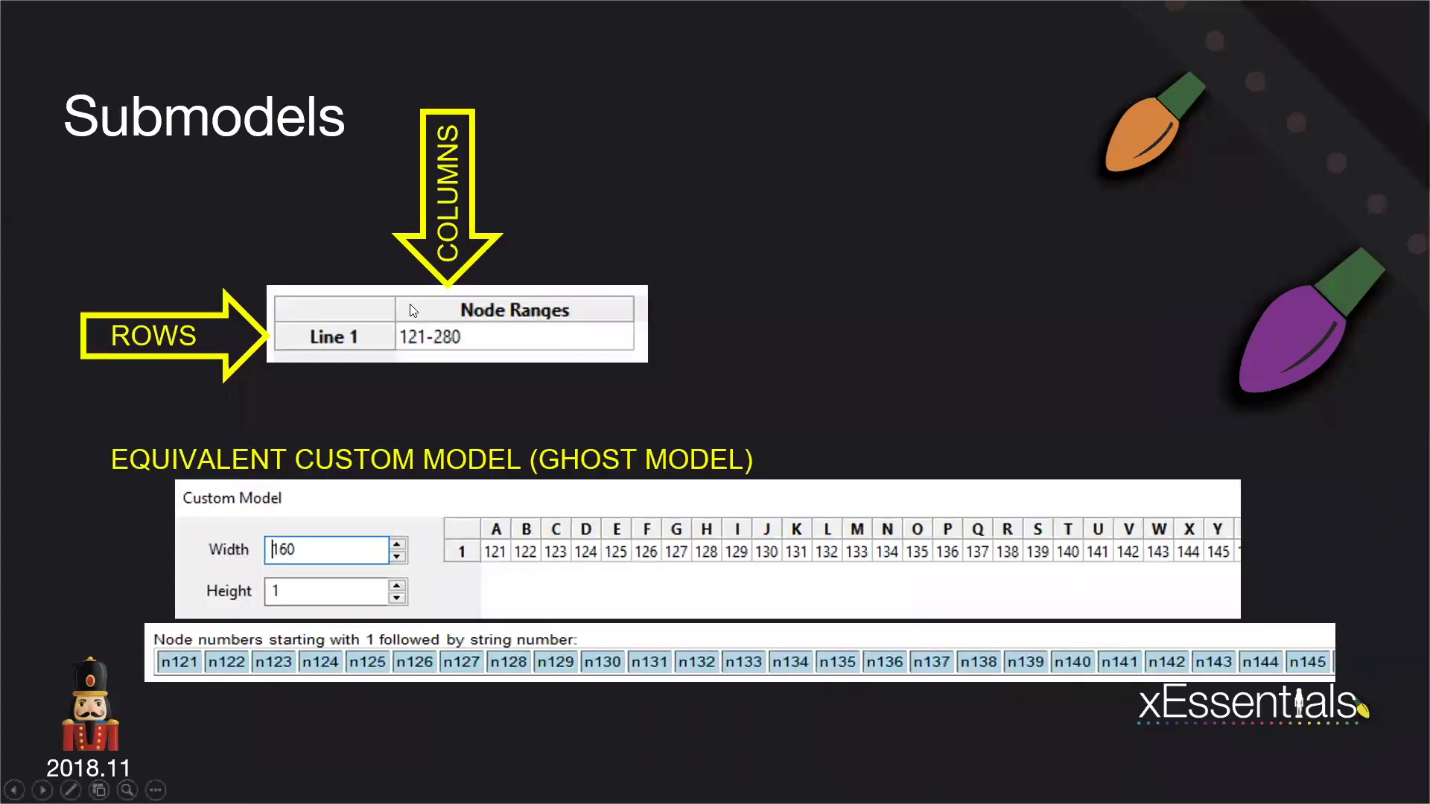
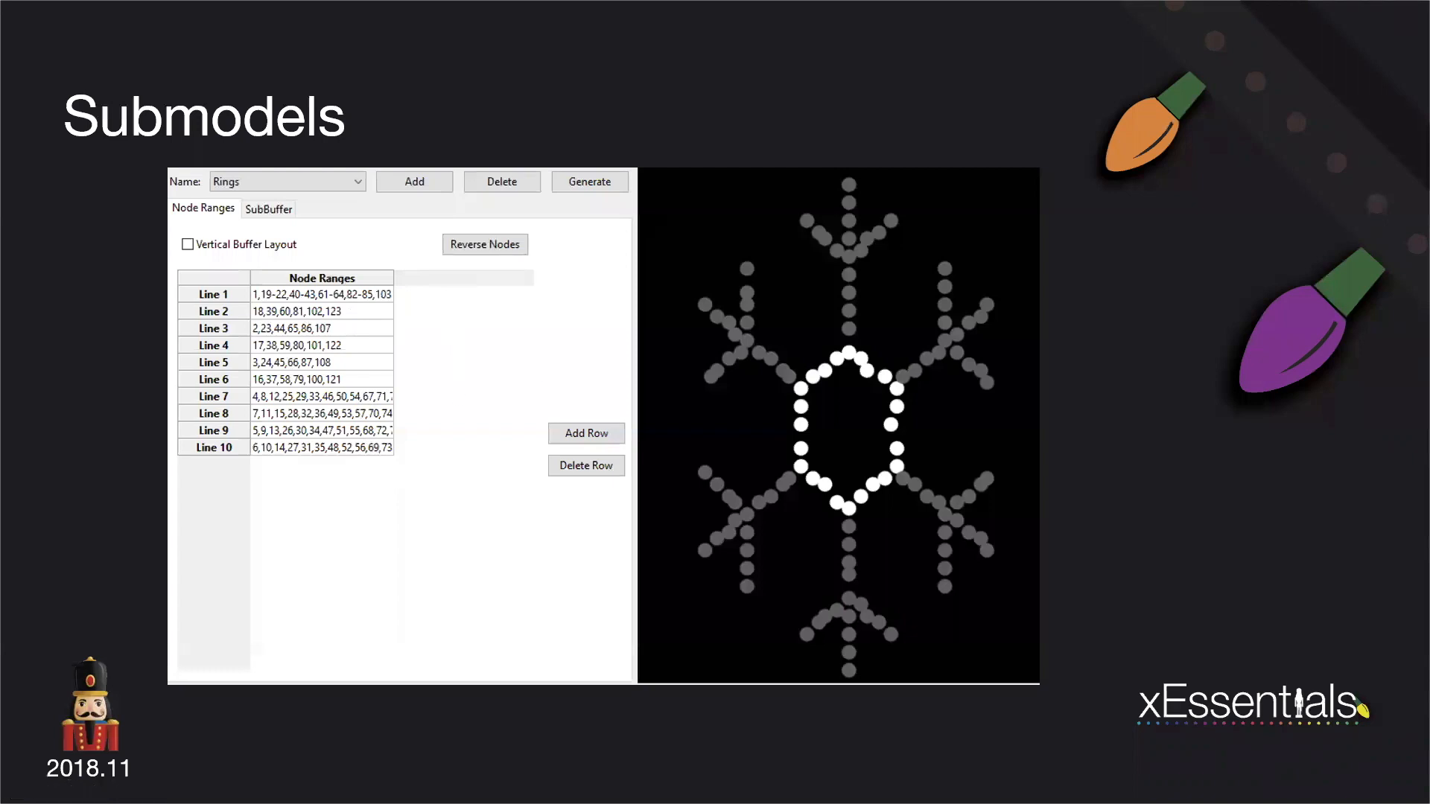
Advance the slide show to the Custom Models slide, then switch to xLights and open its model layout.
{"action": "key", "text": "Right"}
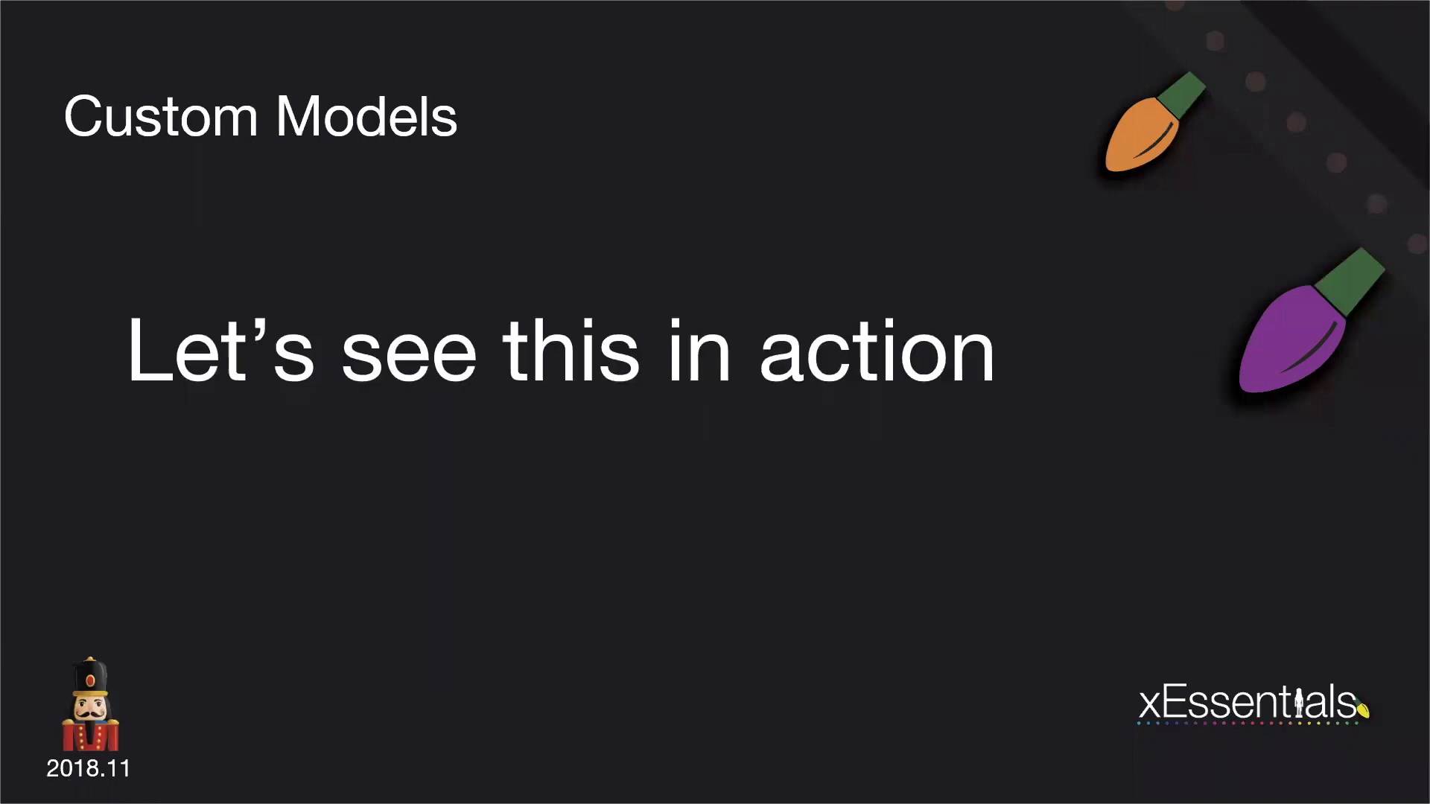
{"action": "key", "text": "alt+Tab"}
{"action": "key", "text": "Tab"}
{"action": "key", "text": "Tab"}
{"action": "key", "text": "Tab"}
{"action": "key", "text": "Tab"}
{"action": "key", "text": "Tab"}
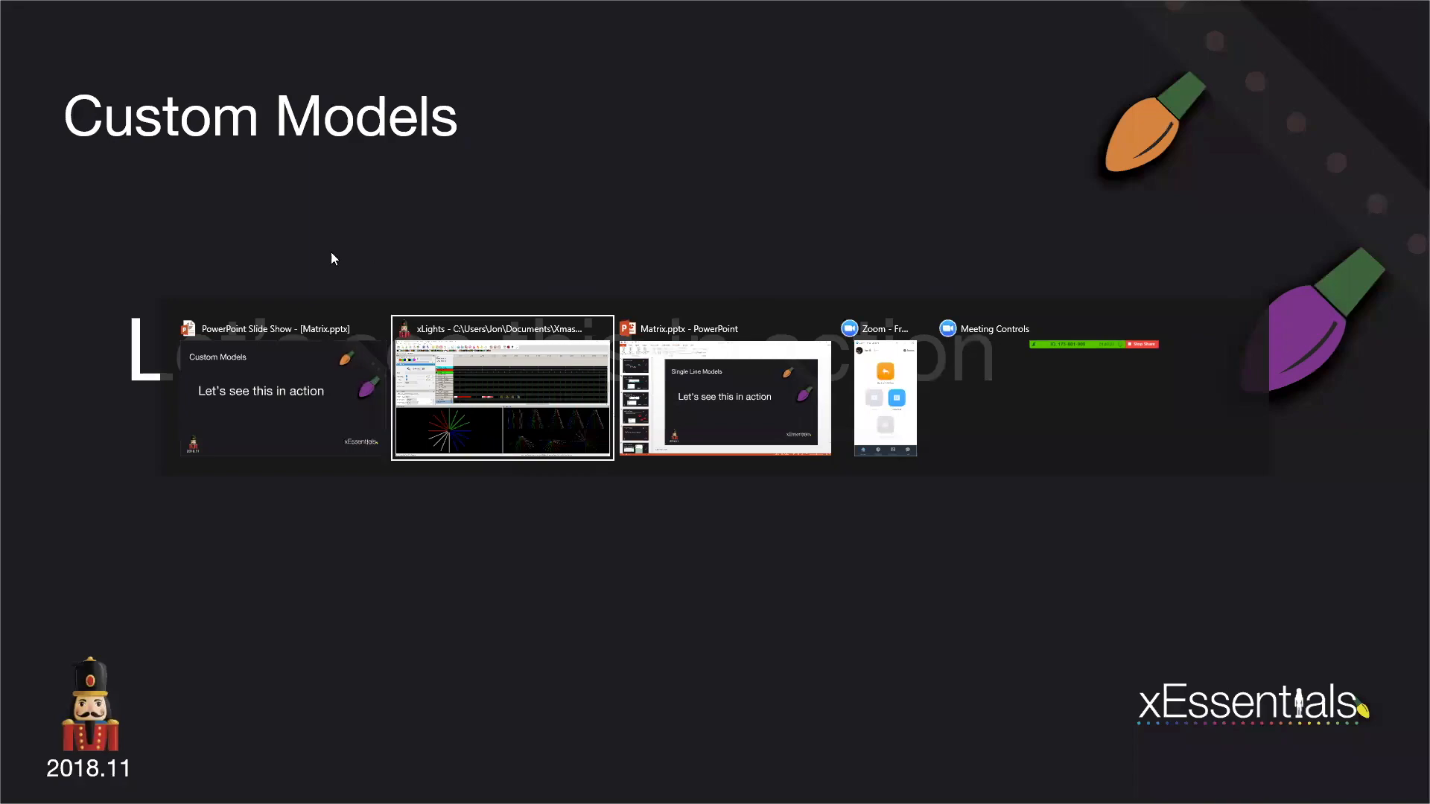
{"action": "left_click", "coordinate": [64, 89]}
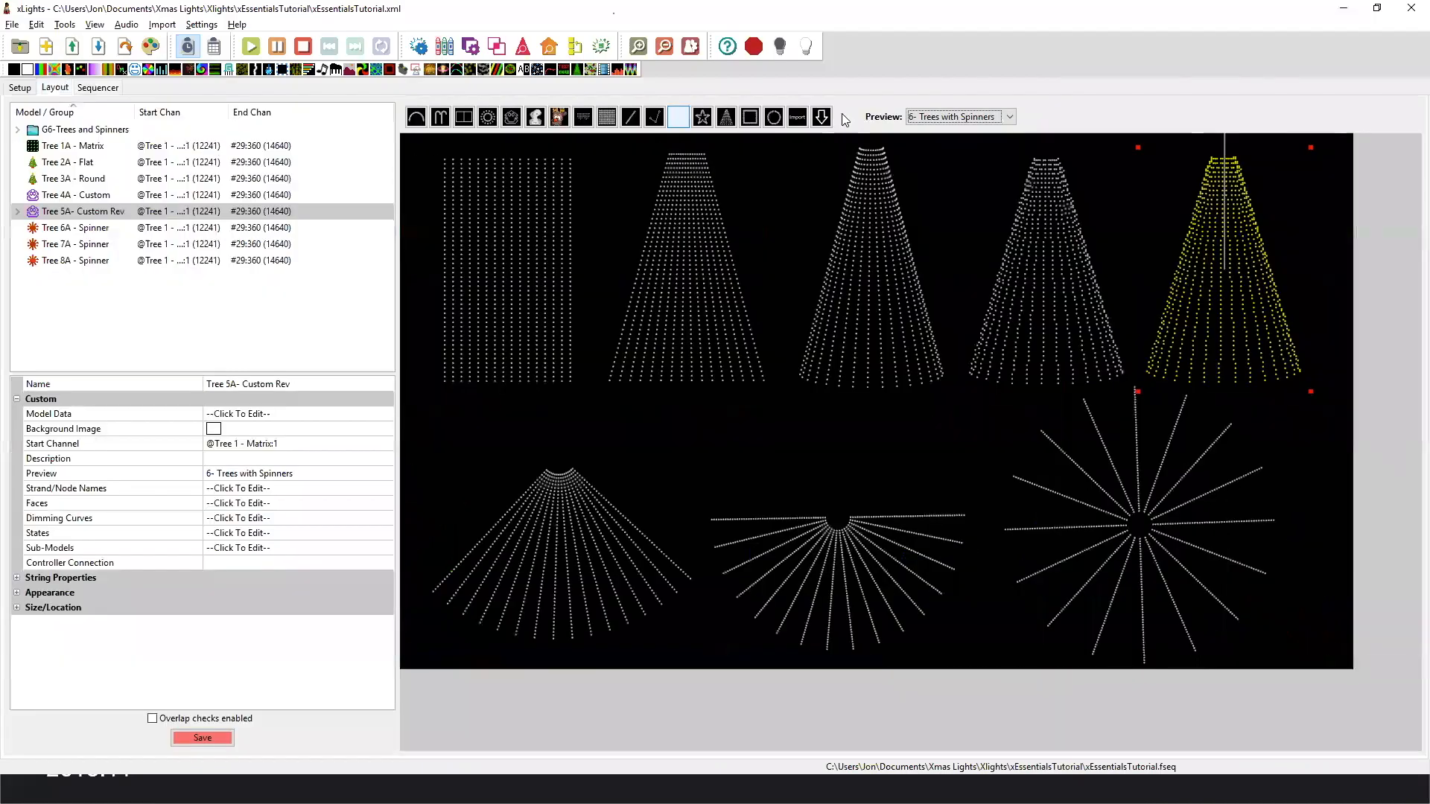
Display the 7- Circles and Wreath layout preview, switch it to 8- P10 Panels, and select the large P10 Panel matrix.
{"action": "left_click", "coordinate": [931, 117]}
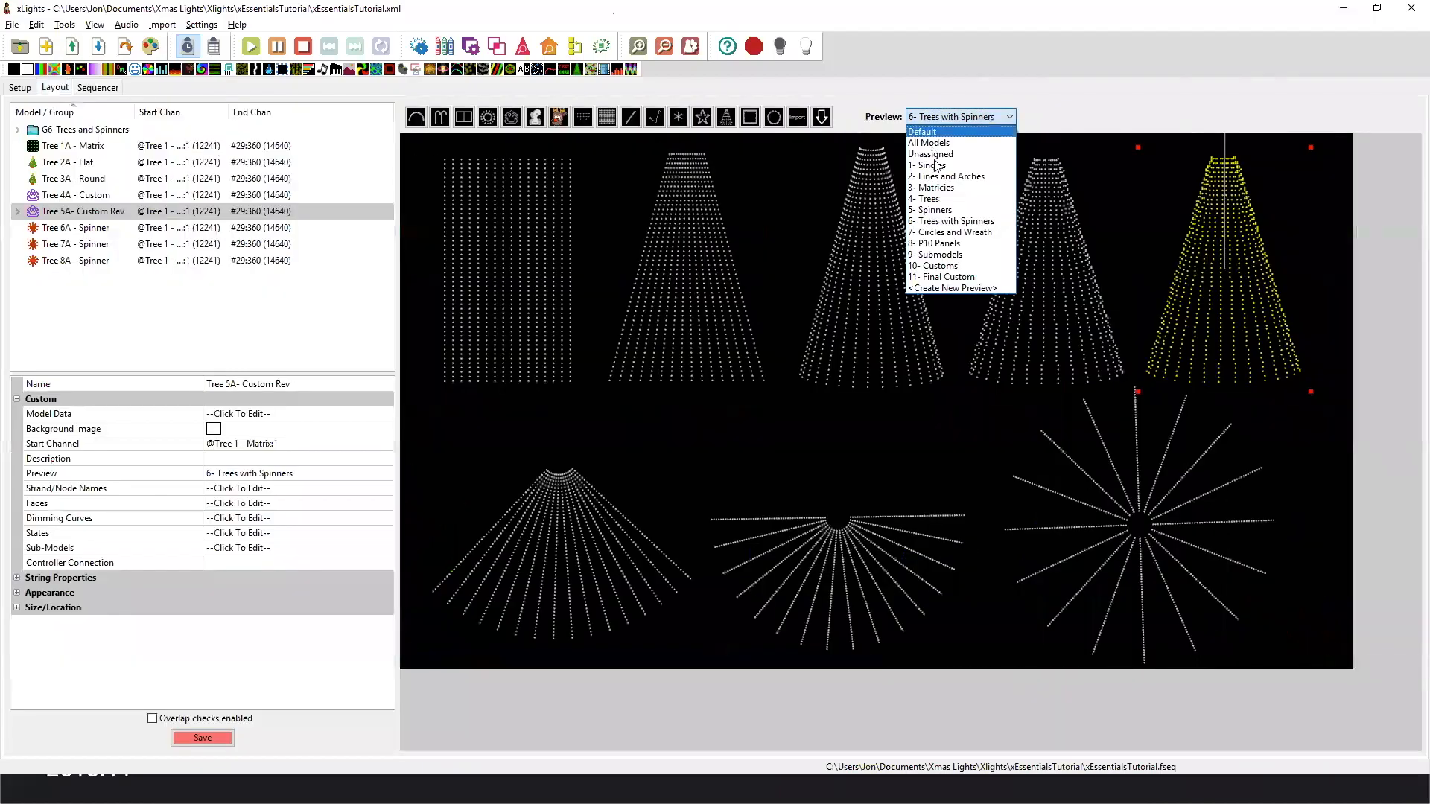
{"action": "left_click", "coordinate": [967, 233]}
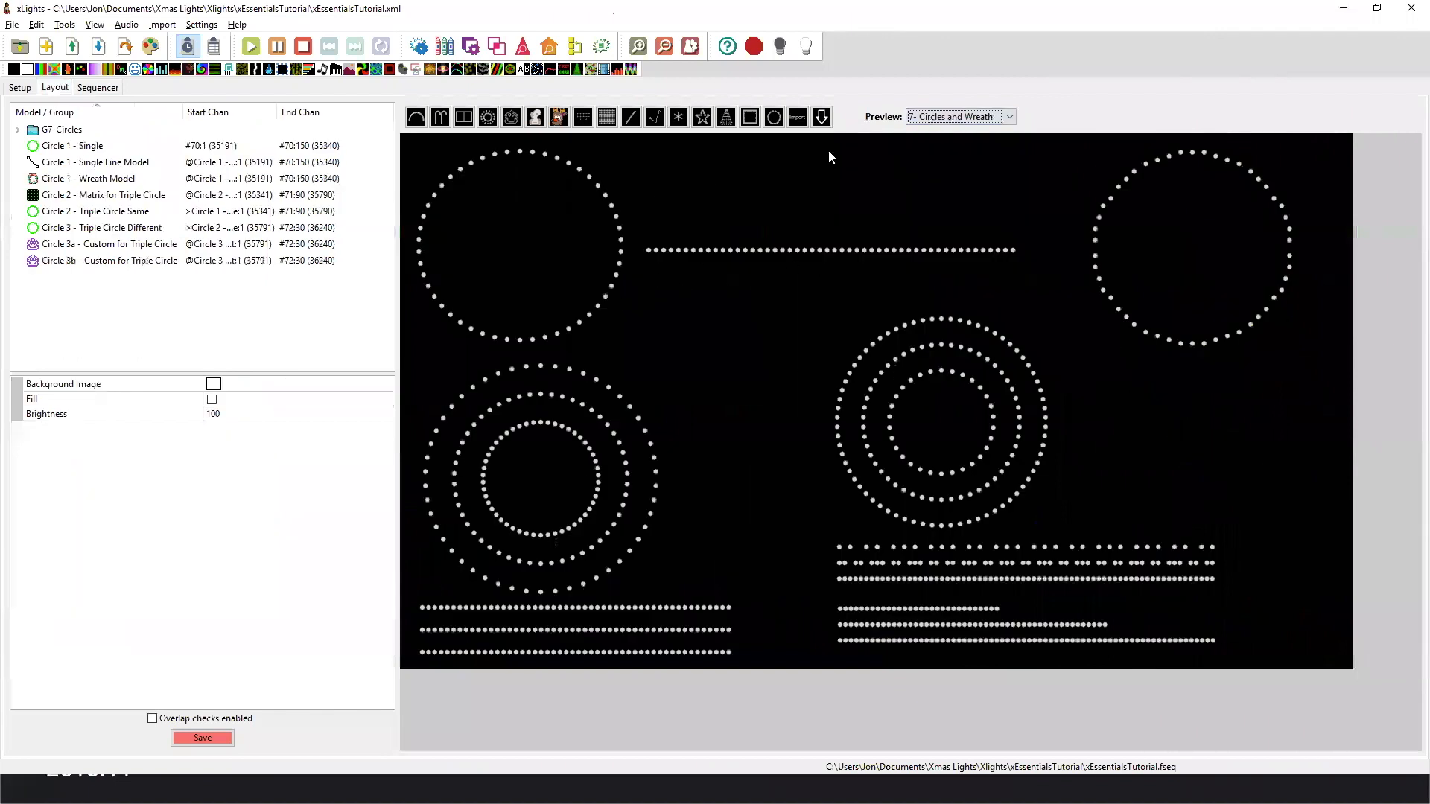
{"action": "left_click", "coordinate": [936, 119]}
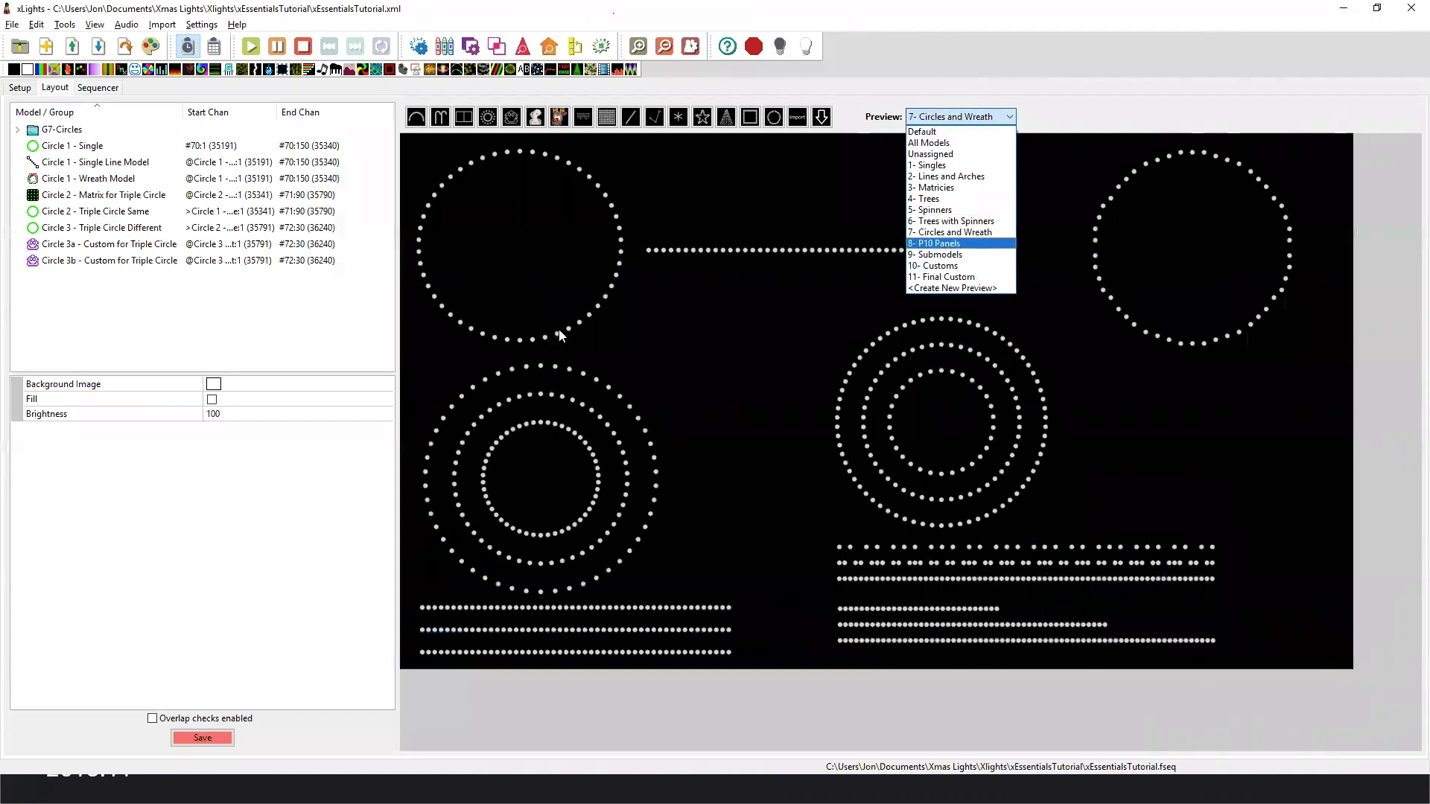
{"action": "key", "text": "Return"}
{"action": "left_click", "coordinate": [520, 268]}
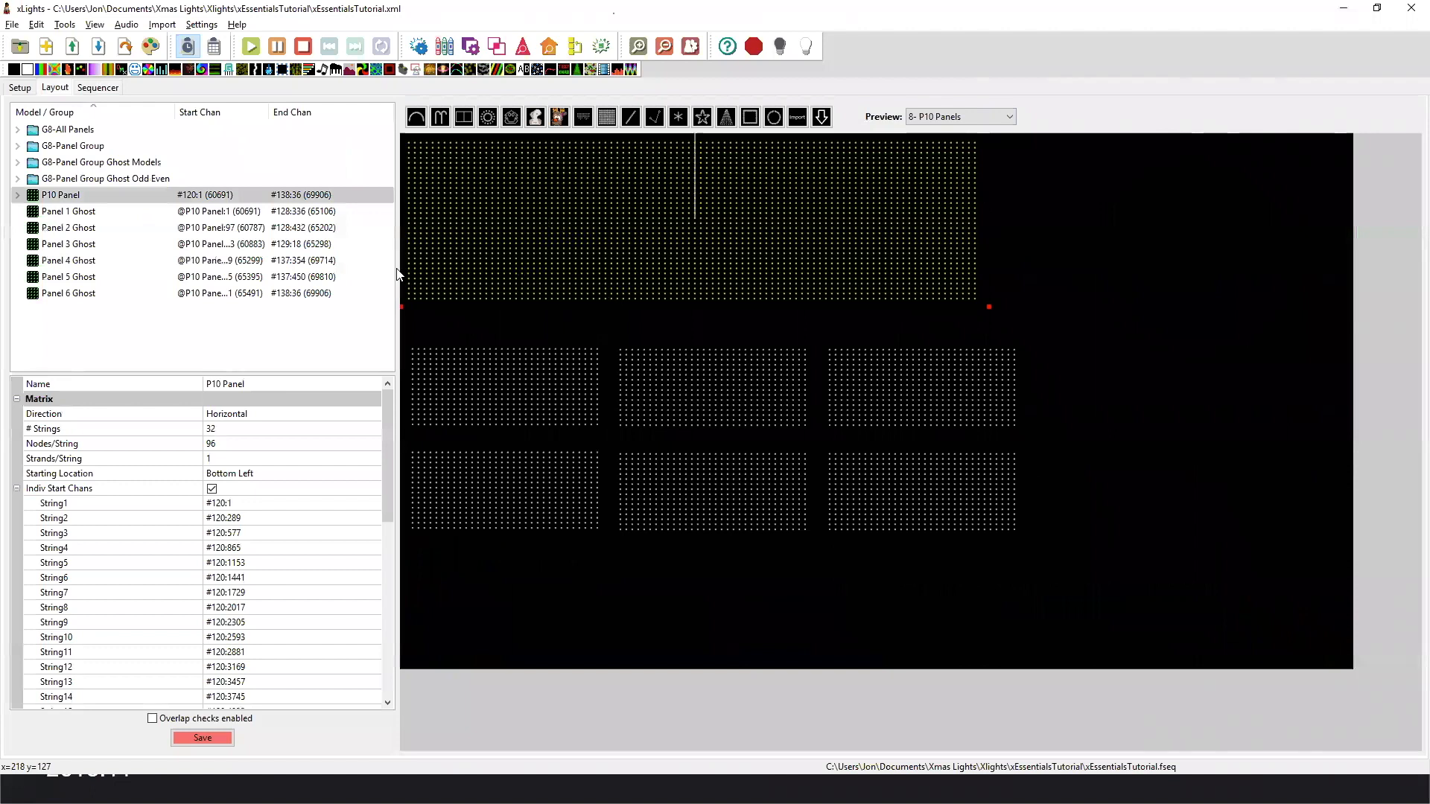
Expand the P10 Panel model, look through its Panel-1 and Panel-2 submodels, and collapse it again.
{"action": "left_click", "coordinate": [18, 195]}
{"action": "left_click", "coordinate": [64, 212]}
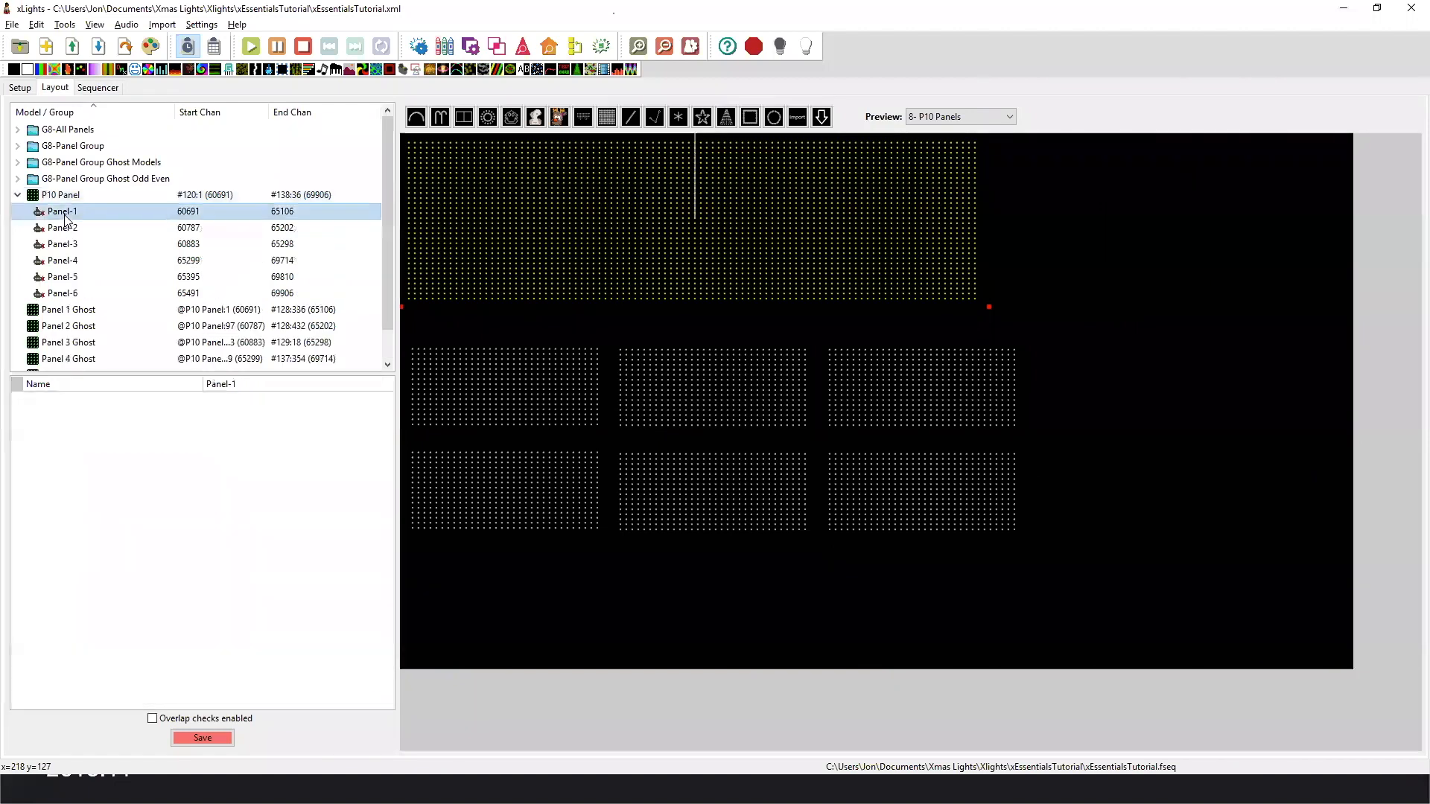
{"action": "left_click", "coordinate": [65, 227]}
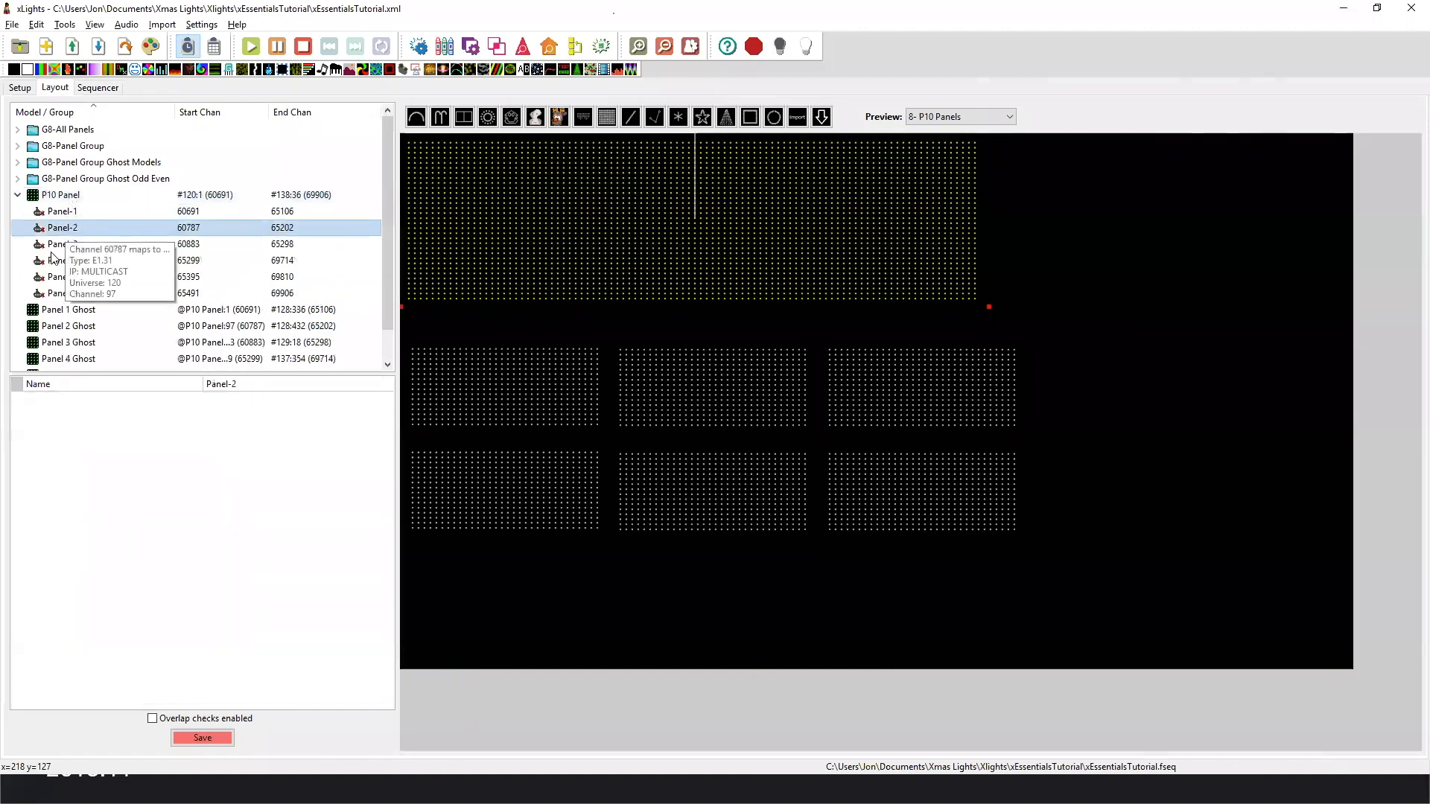
{"action": "left_click", "coordinate": [66, 197]}
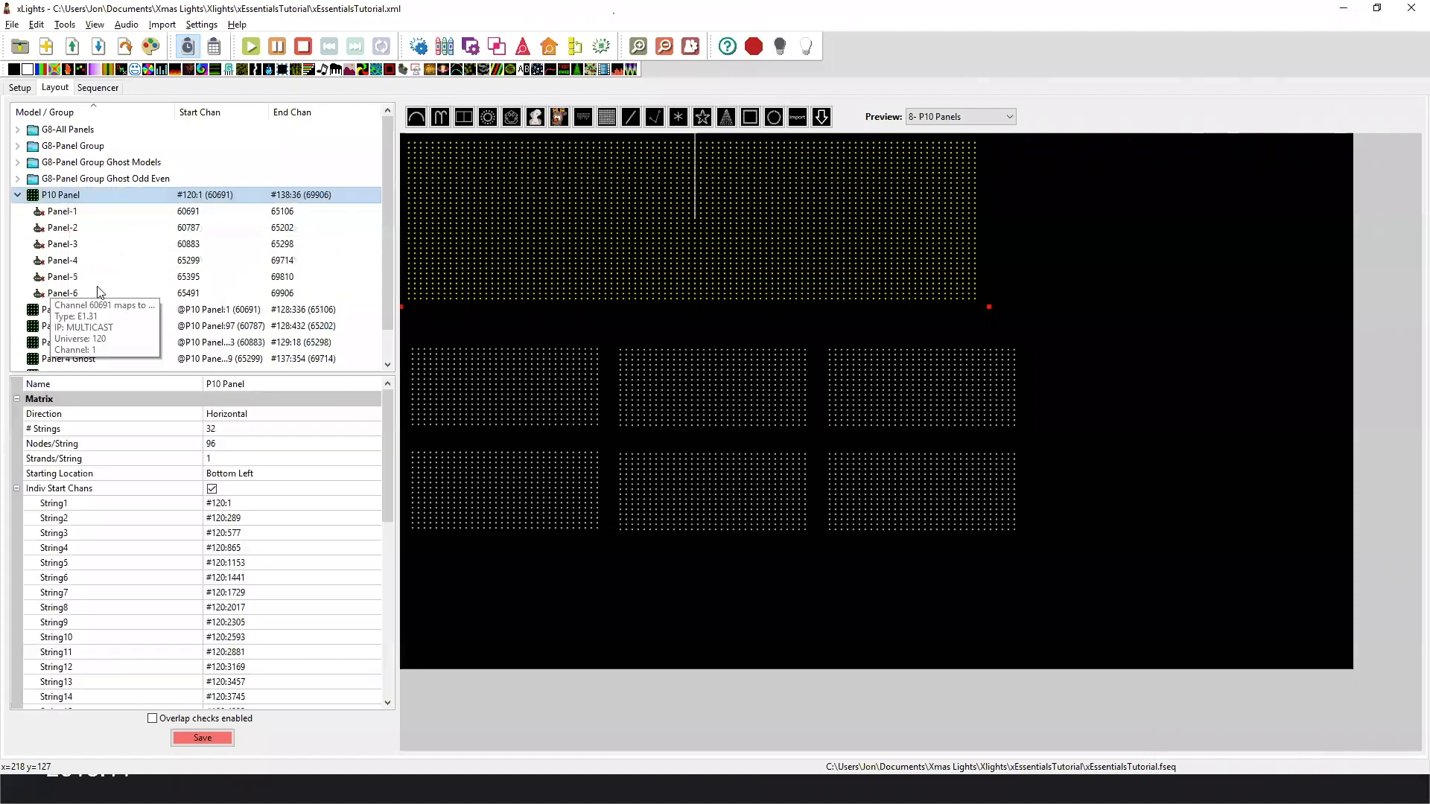
{"action": "left_click", "coordinate": [483, 270]}
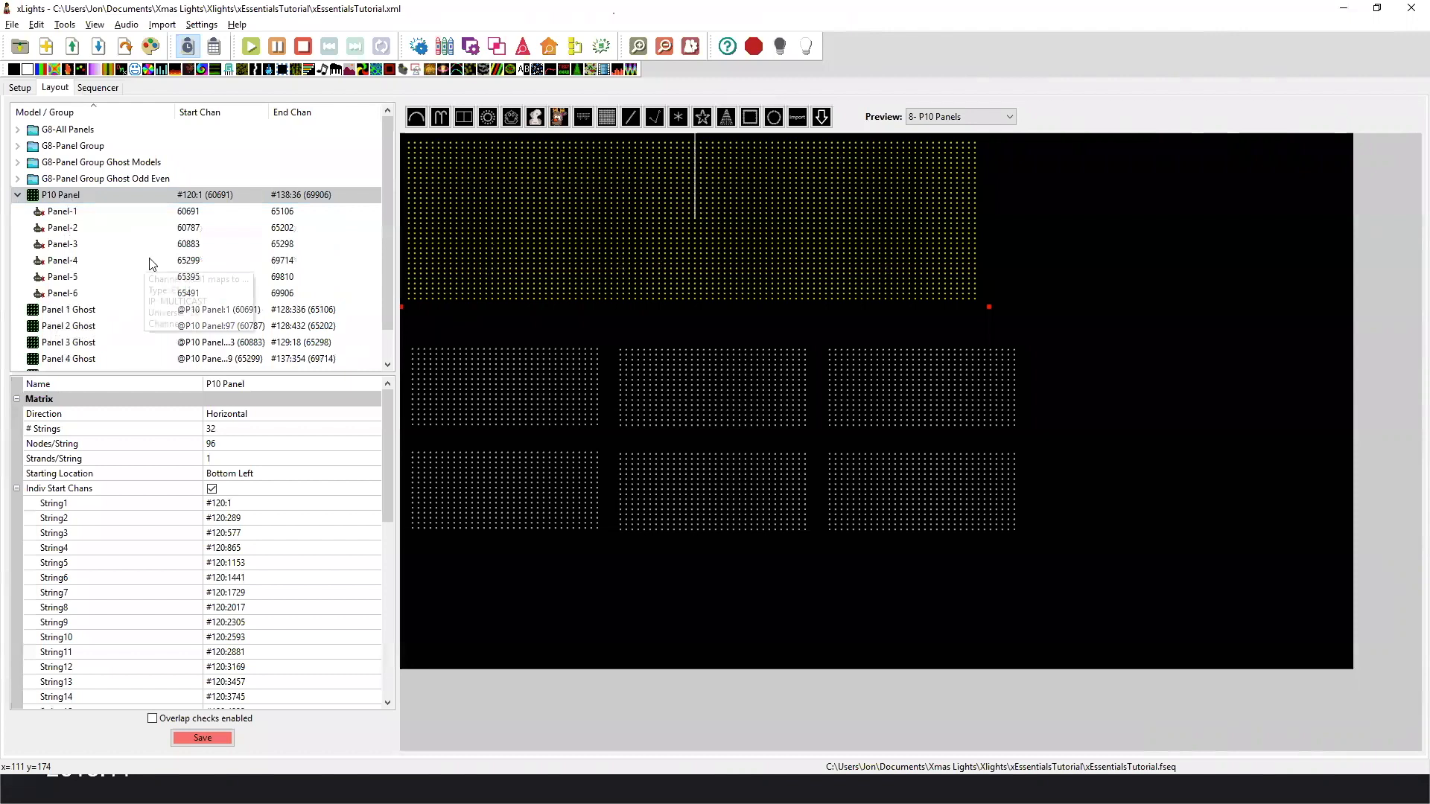
{"action": "left_click", "coordinate": [17, 195]}
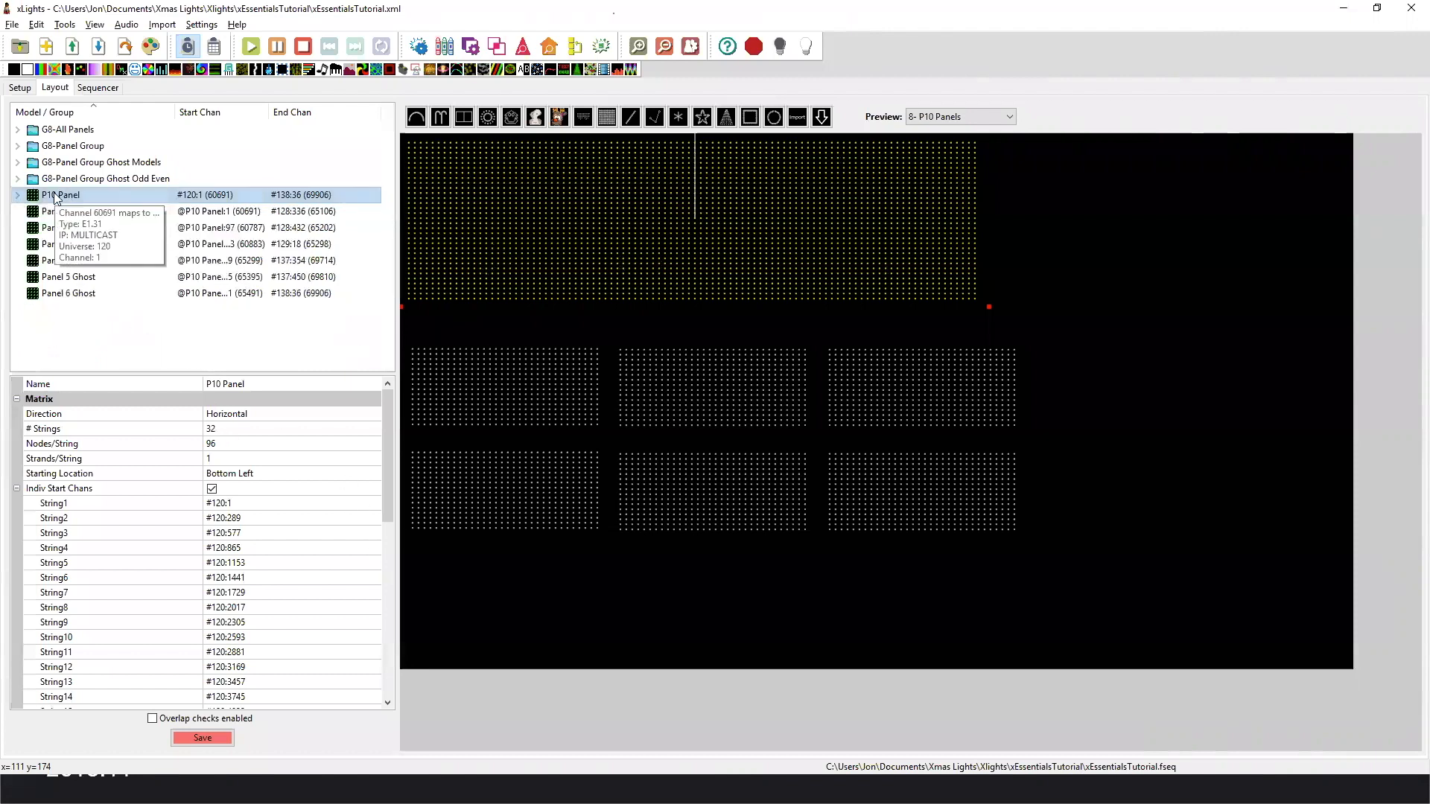
Open the P10 Panel's submodel definitions, compare the SubBuffer areas of Panel-1 and Panel-2, and close without saving.
{"action": "scroll", "coordinate": [388, 602], "scroll_direction": "down", "scroll_amount": 10}
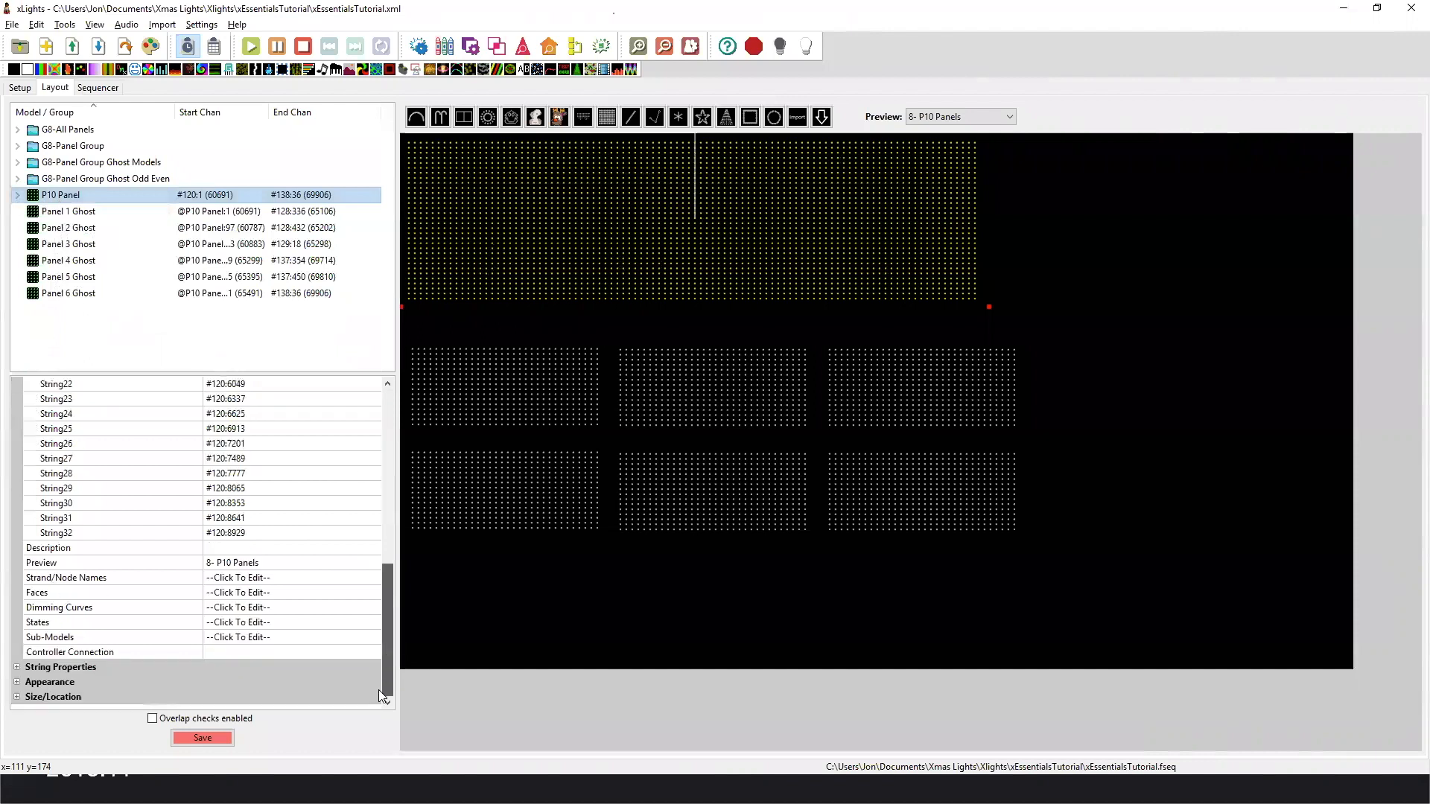
{"action": "left_click", "coordinate": [369, 642]}
{"action": "left_click", "coordinate": [373, 639]}
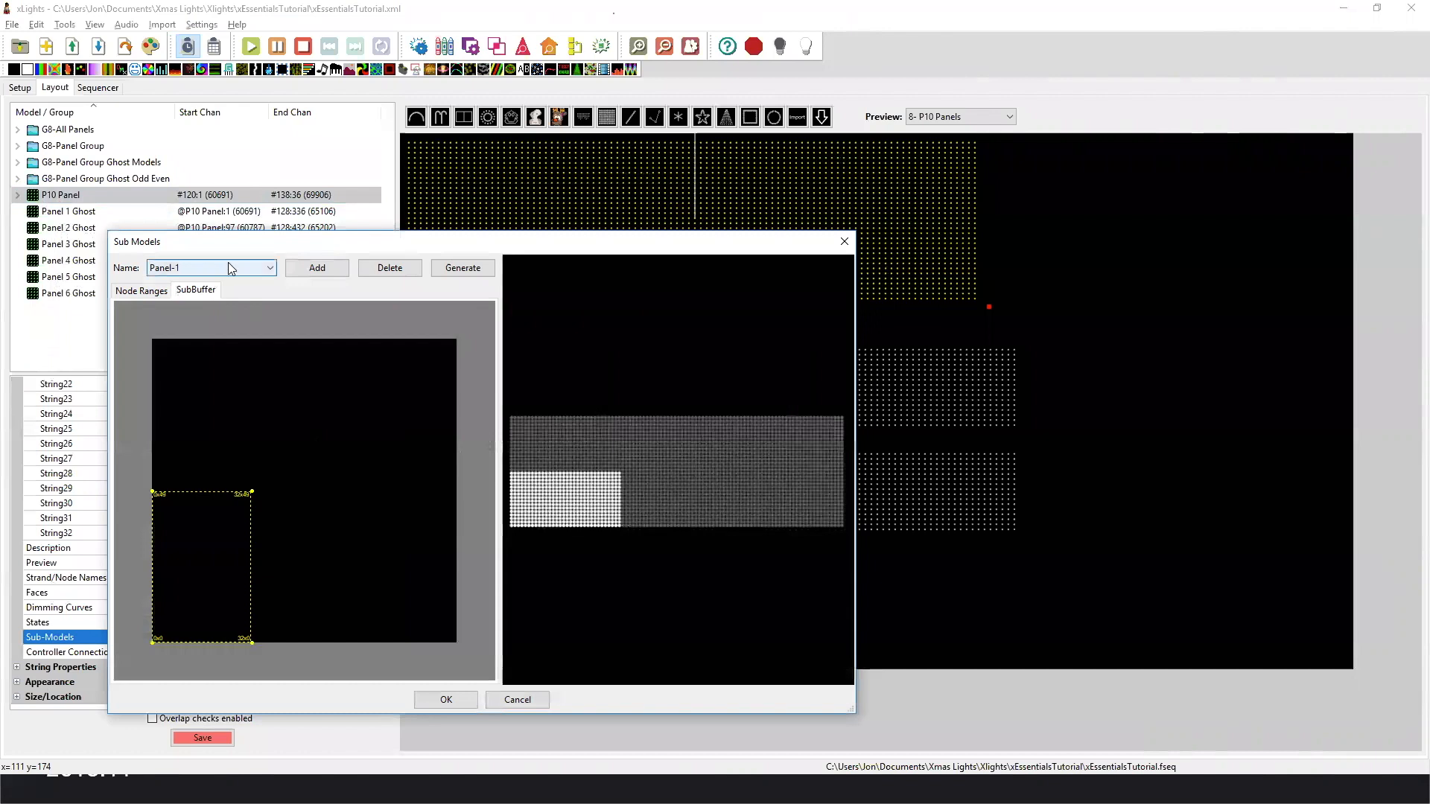
{"action": "left_click", "coordinate": [151, 290]}
{"action": "left_click", "coordinate": [204, 291]}
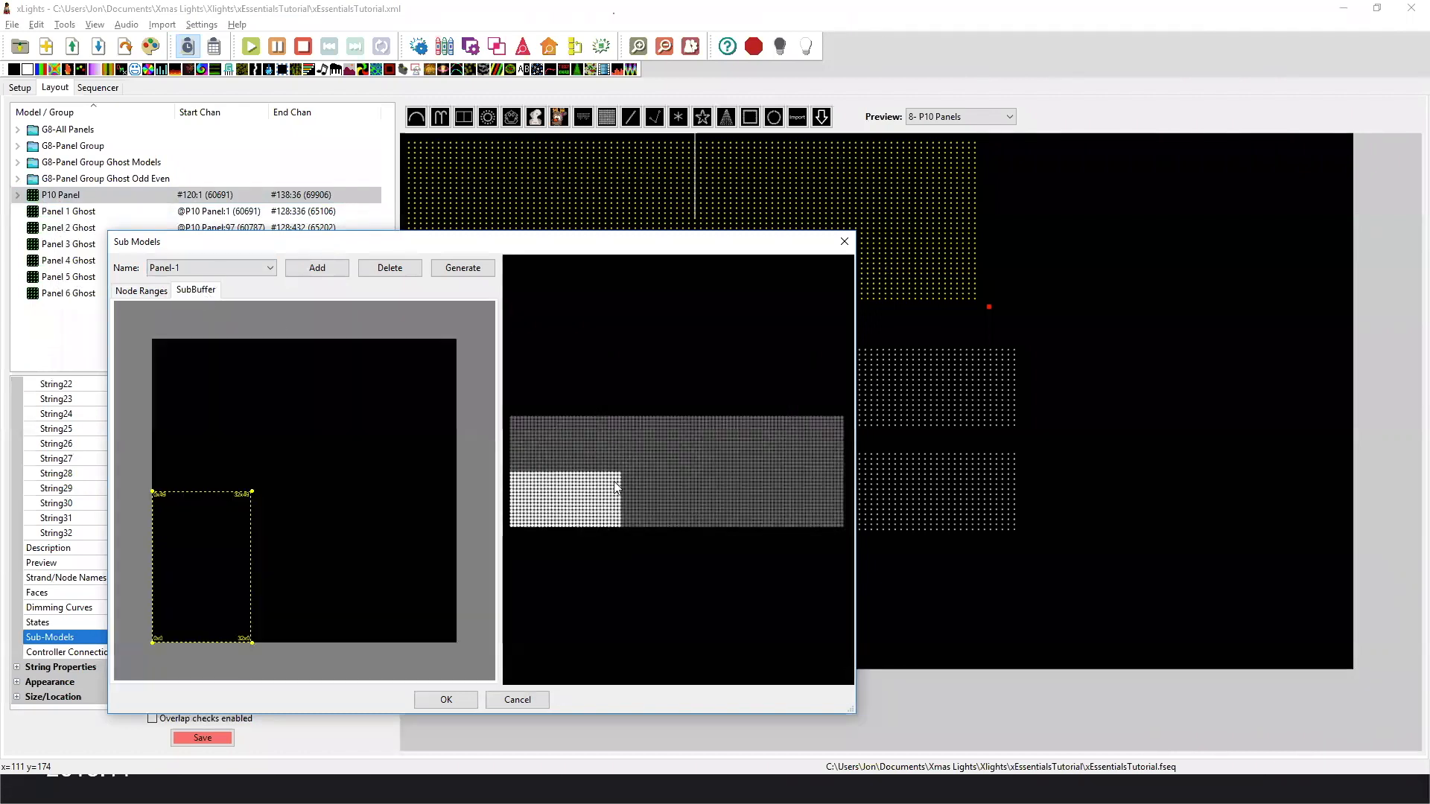
{"action": "left_click", "coordinate": [249, 264]}
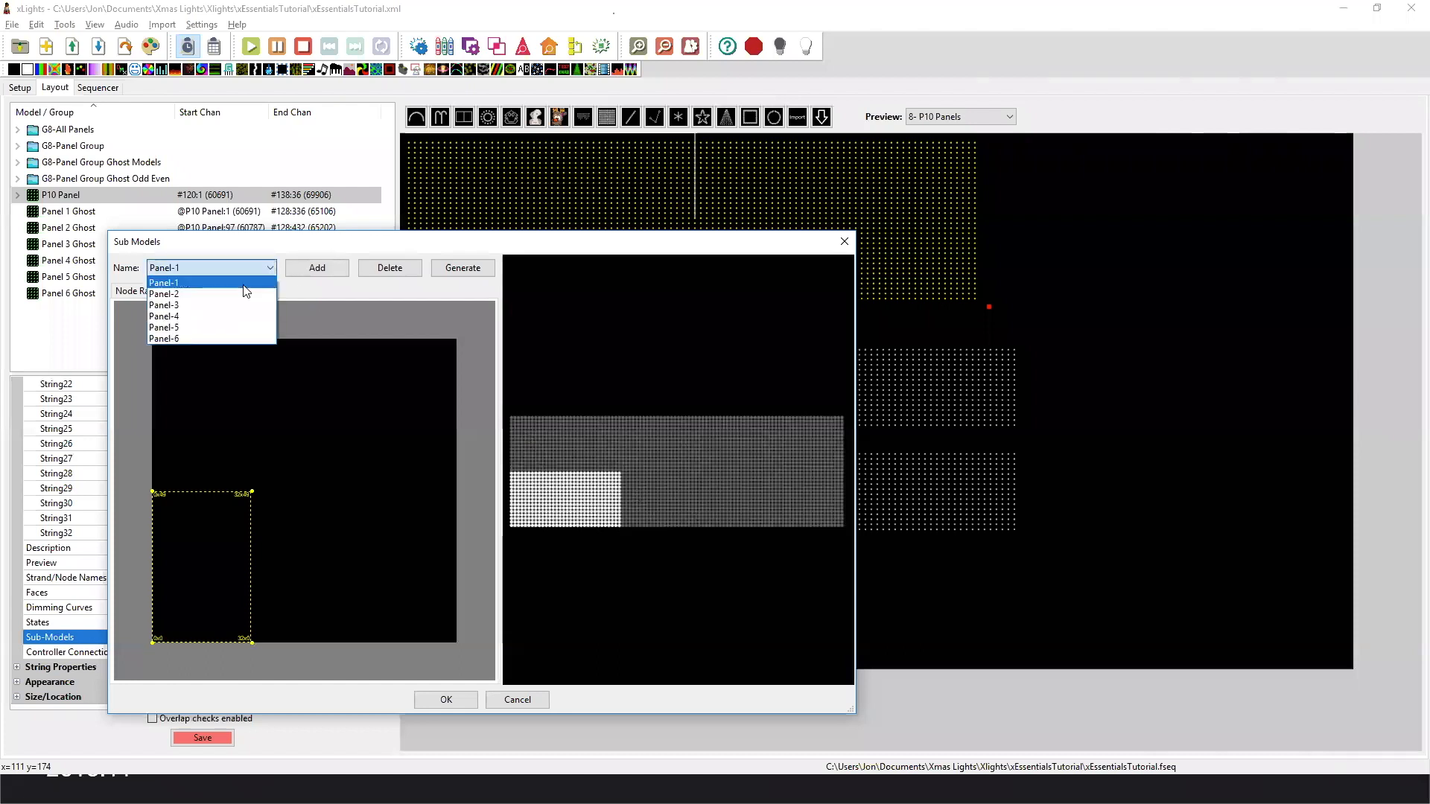
{"action": "left_click", "coordinate": [246, 297]}
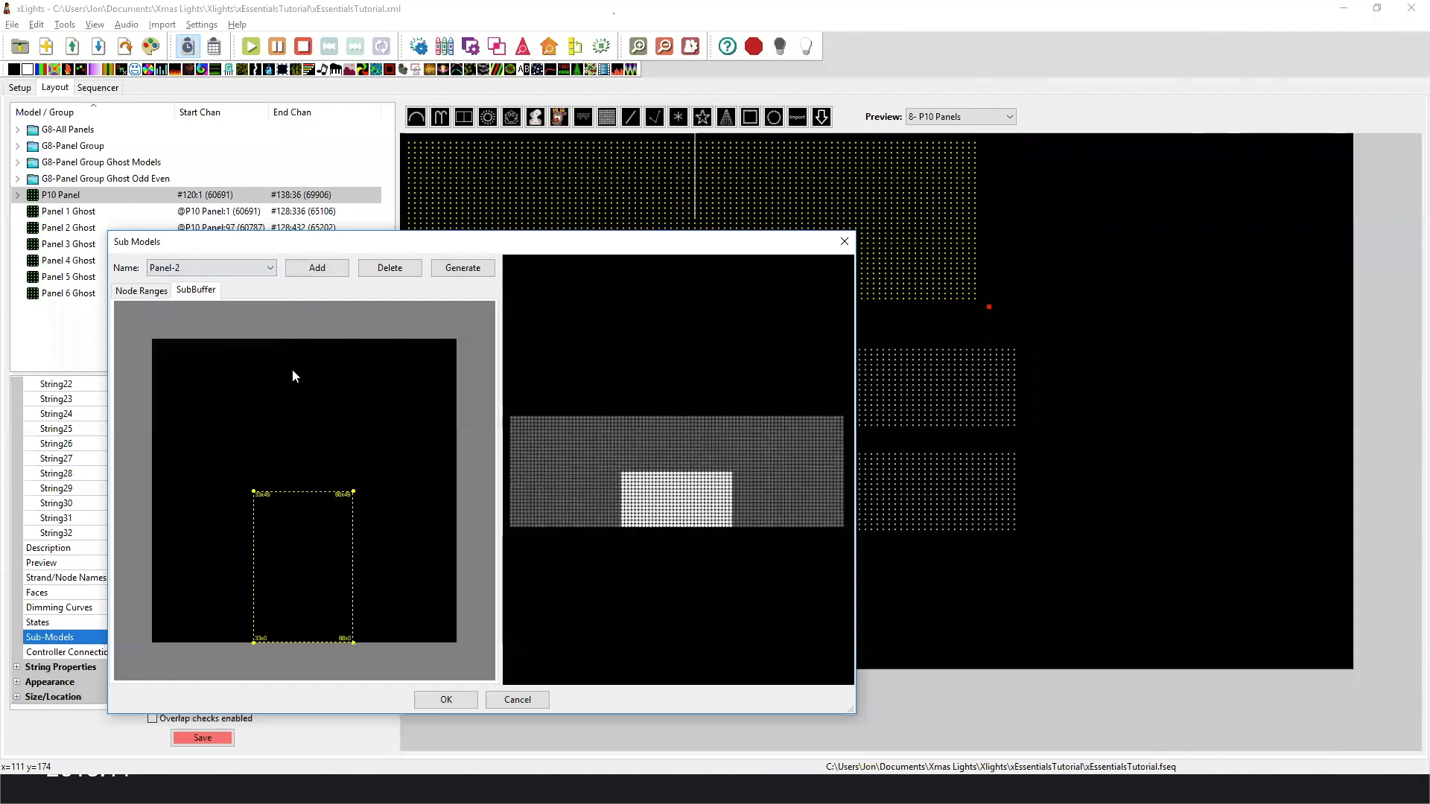
{"action": "left_click", "coordinate": [519, 700]}
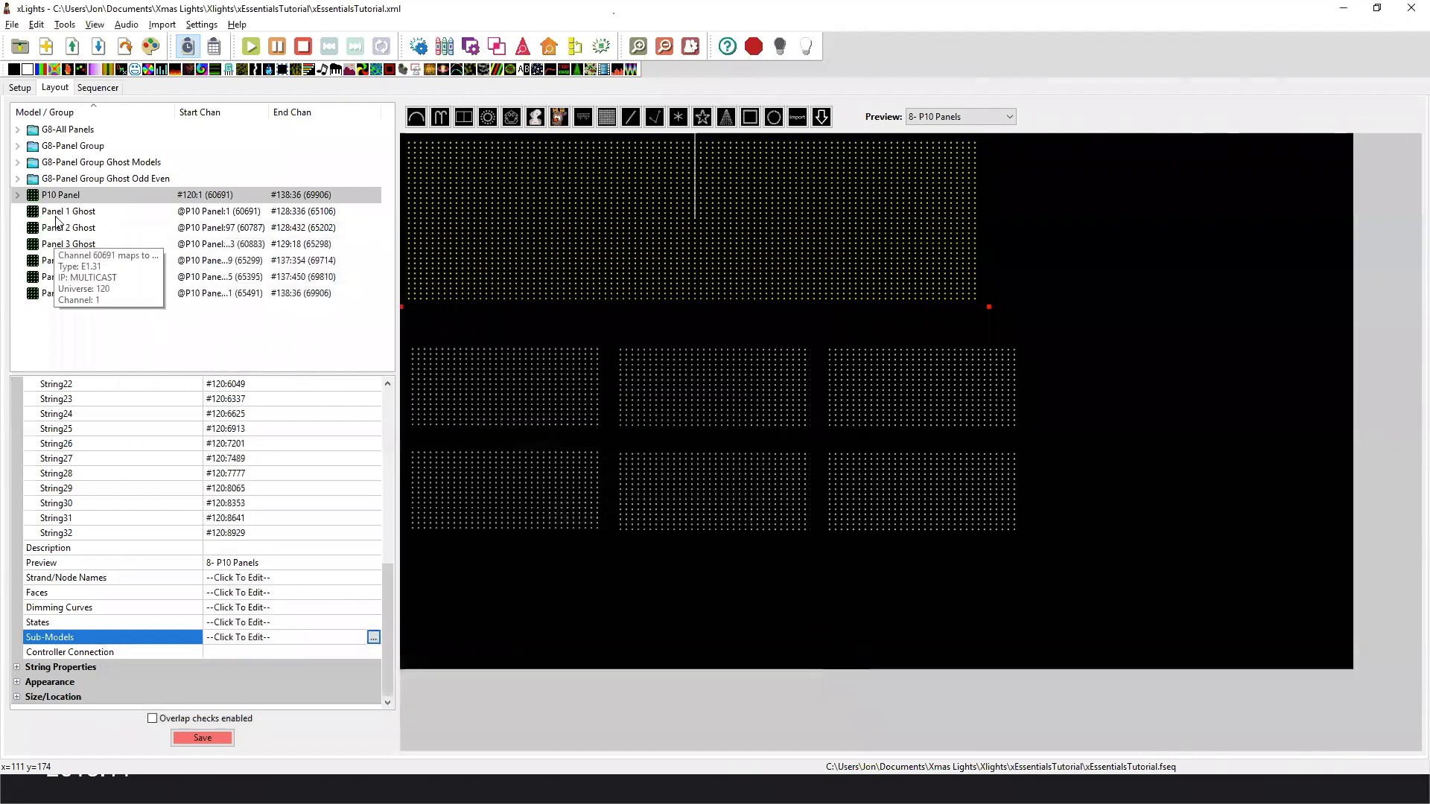
Inspect the Panel 1 Ghost matrix and its neighbouring ghost panels in the lower row, ending on Panel 1 Ghost.
{"action": "left_click", "coordinate": [59, 212]}
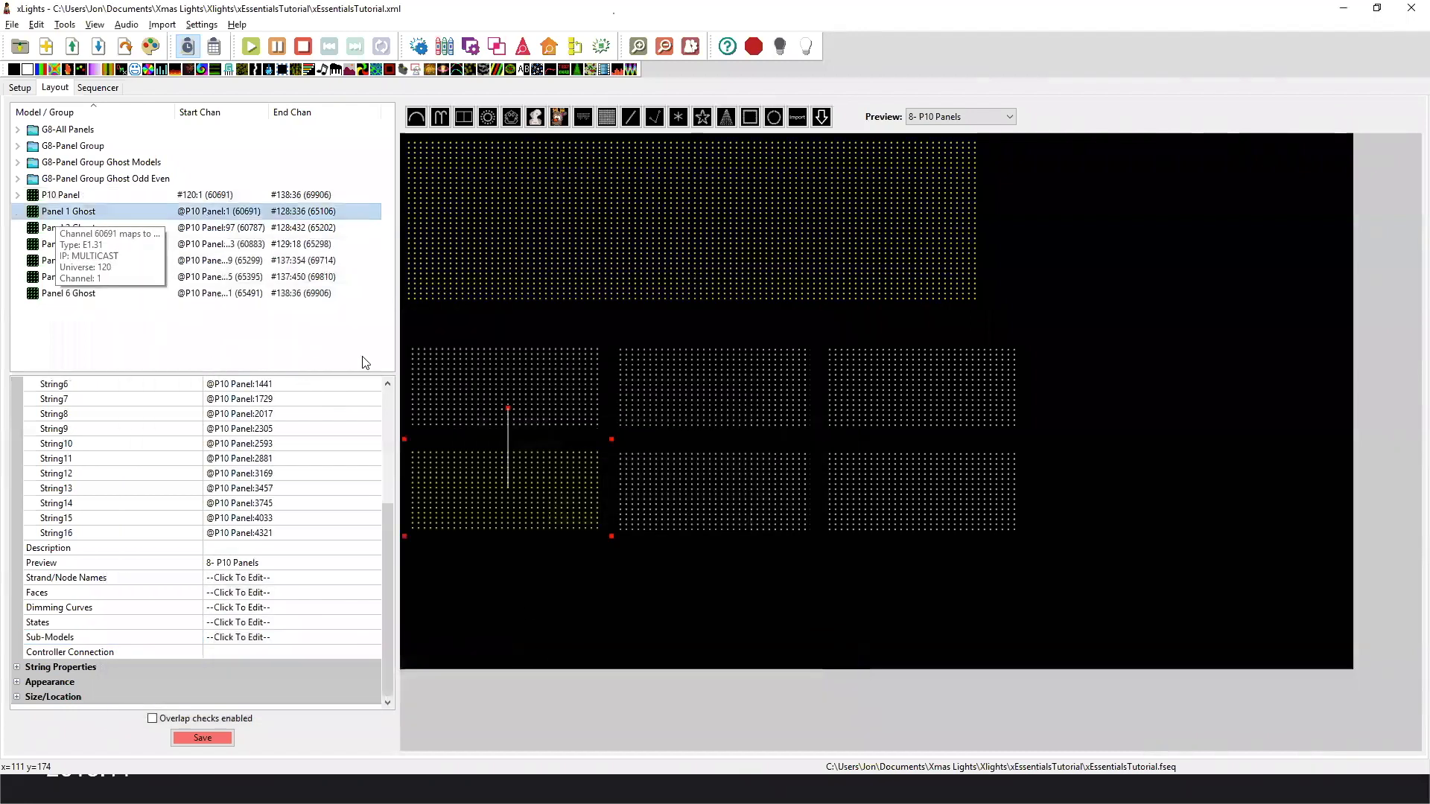
{"action": "left_click", "coordinate": [659, 481]}
{"action": "left_click", "coordinate": [882, 481]}
{"action": "left_click", "coordinate": [541, 485]}
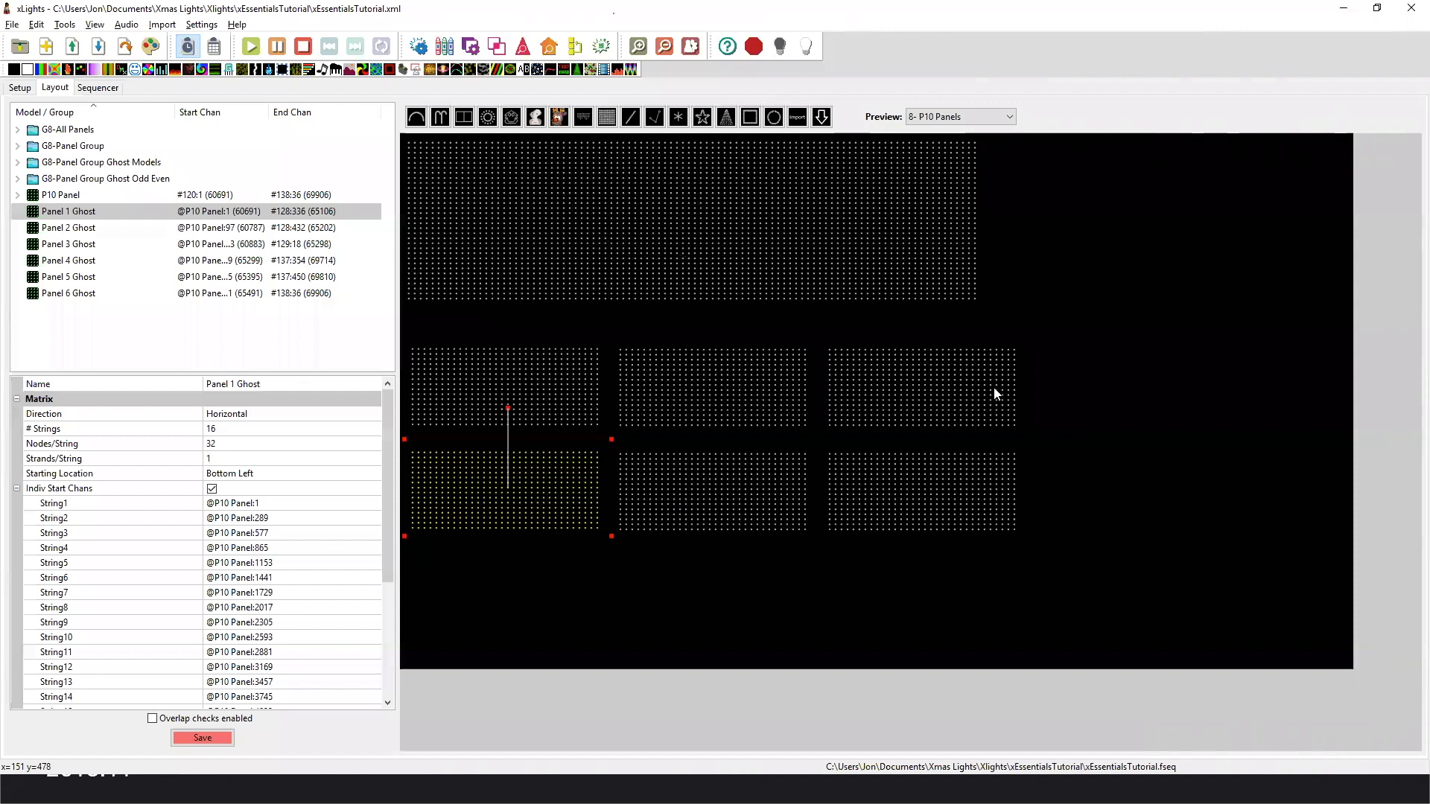
Review the members of G8-All Panels and G8-Panel Group and compare the ghost panels with the P10 Panel matrix.
{"action": "left_click", "coordinate": [19, 131]}
{"action": "left_click", "coordinate": [72, 130]}
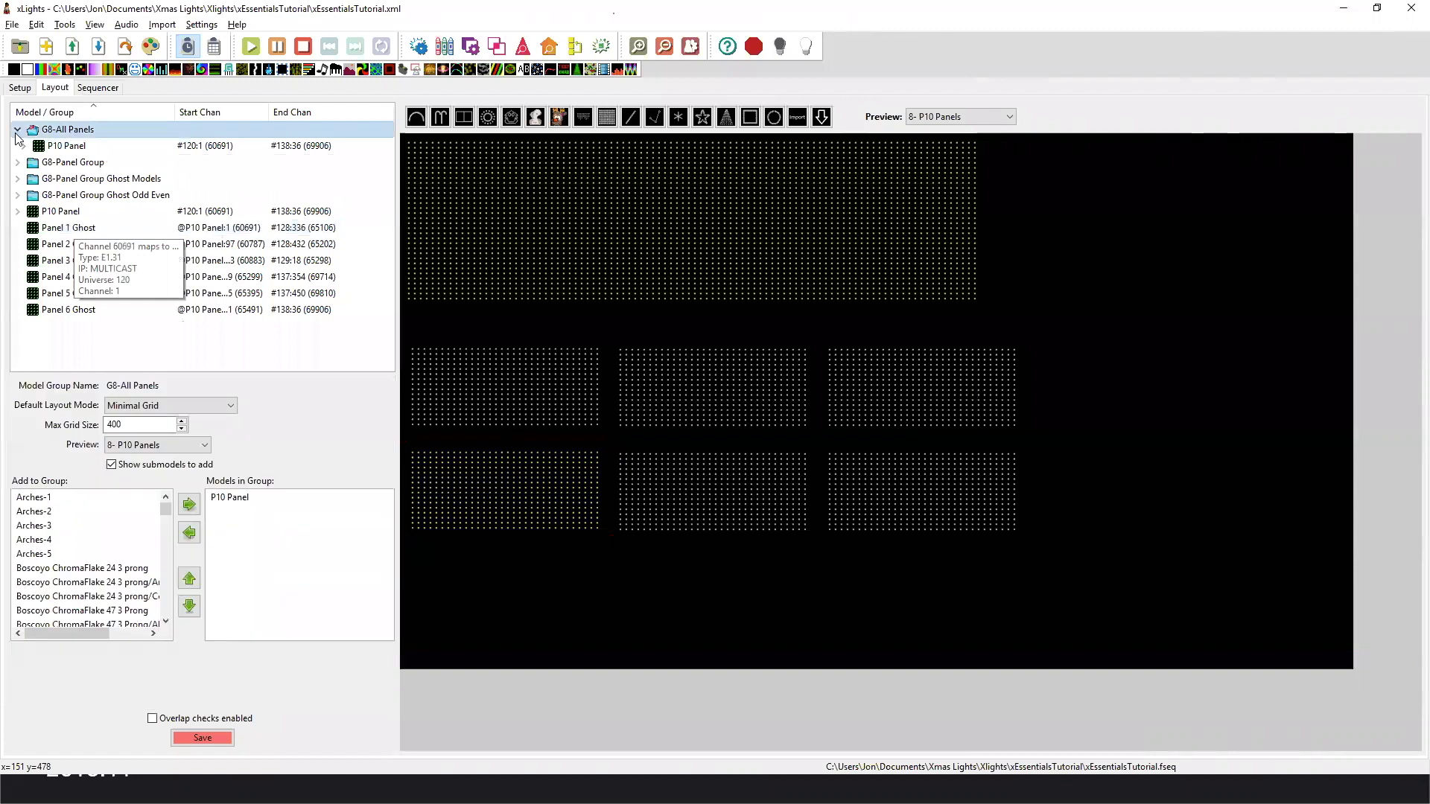
{"action": "left_click", "coordinate": [18, 130]}
{"action": "left_click", "coordinate": [18, 146]}
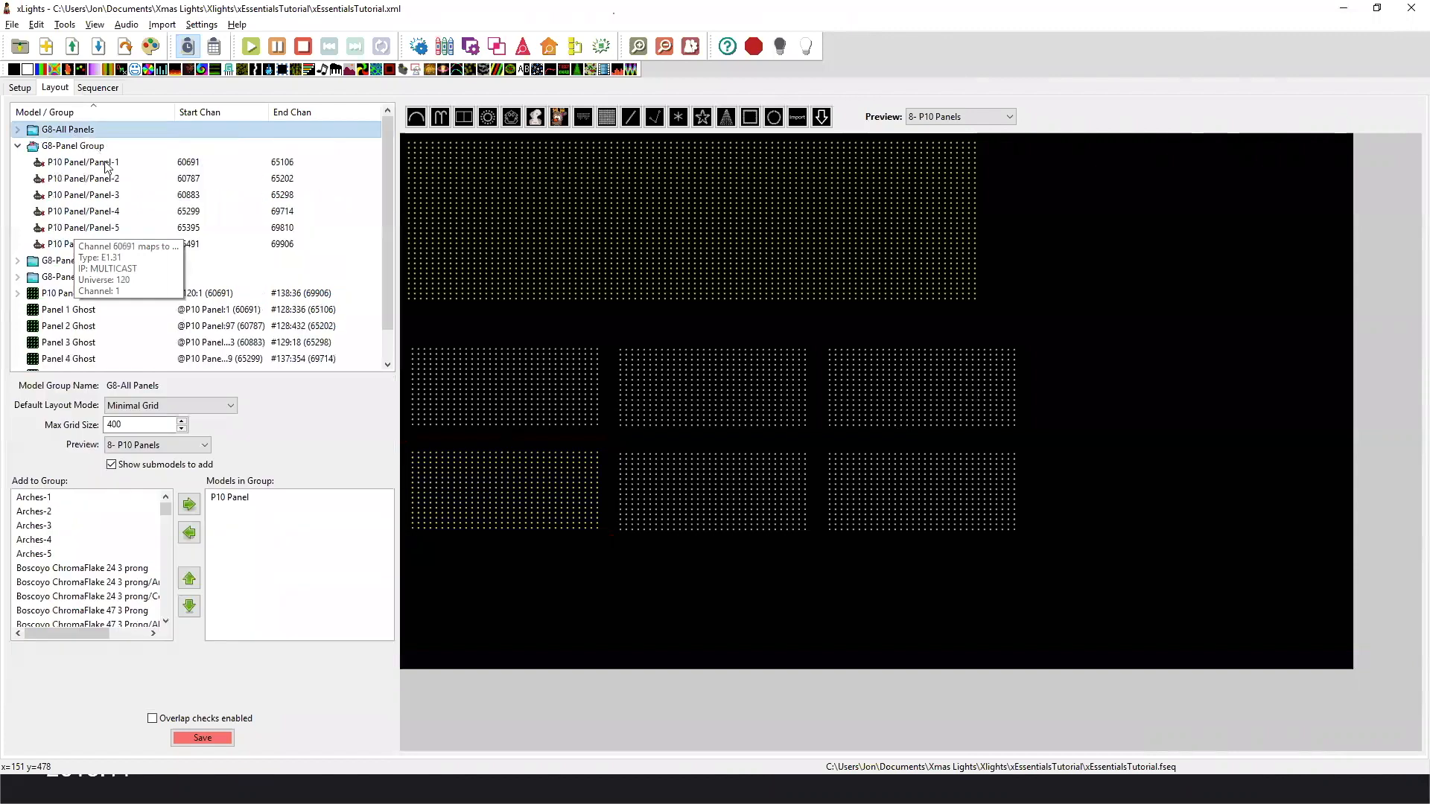
{"action": "left_click", "coordinate": [532, 383]}
{"action": "left_click", "coordinate": [455, 214]}
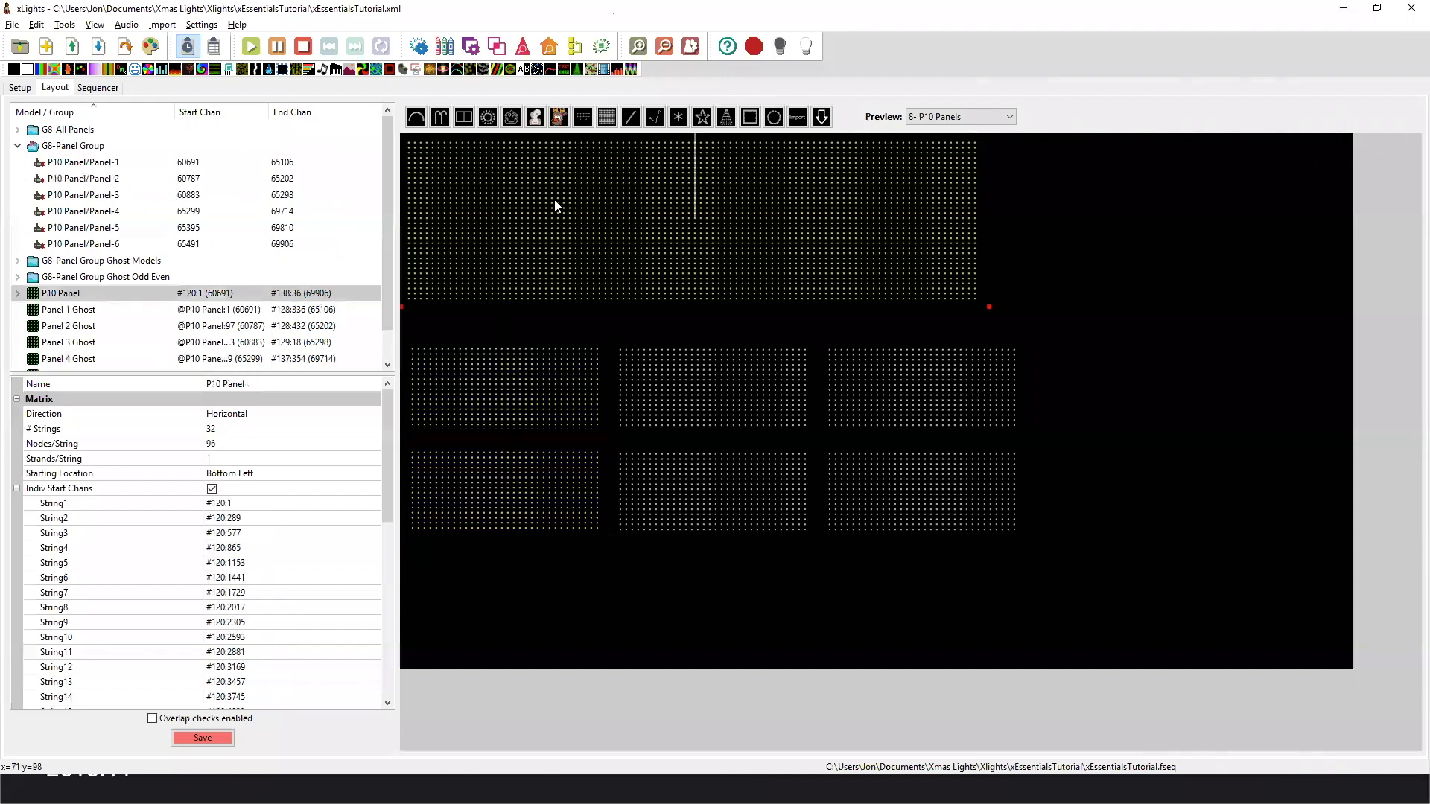
{"action": "left_click", "coordinate": [18, 147]}
Review the members of G8-Panel Group Ghost Models and the model order in G8-Panel Group Ghost Odd Even.
{"action": "left_click", "coordinate": [19, 163]}
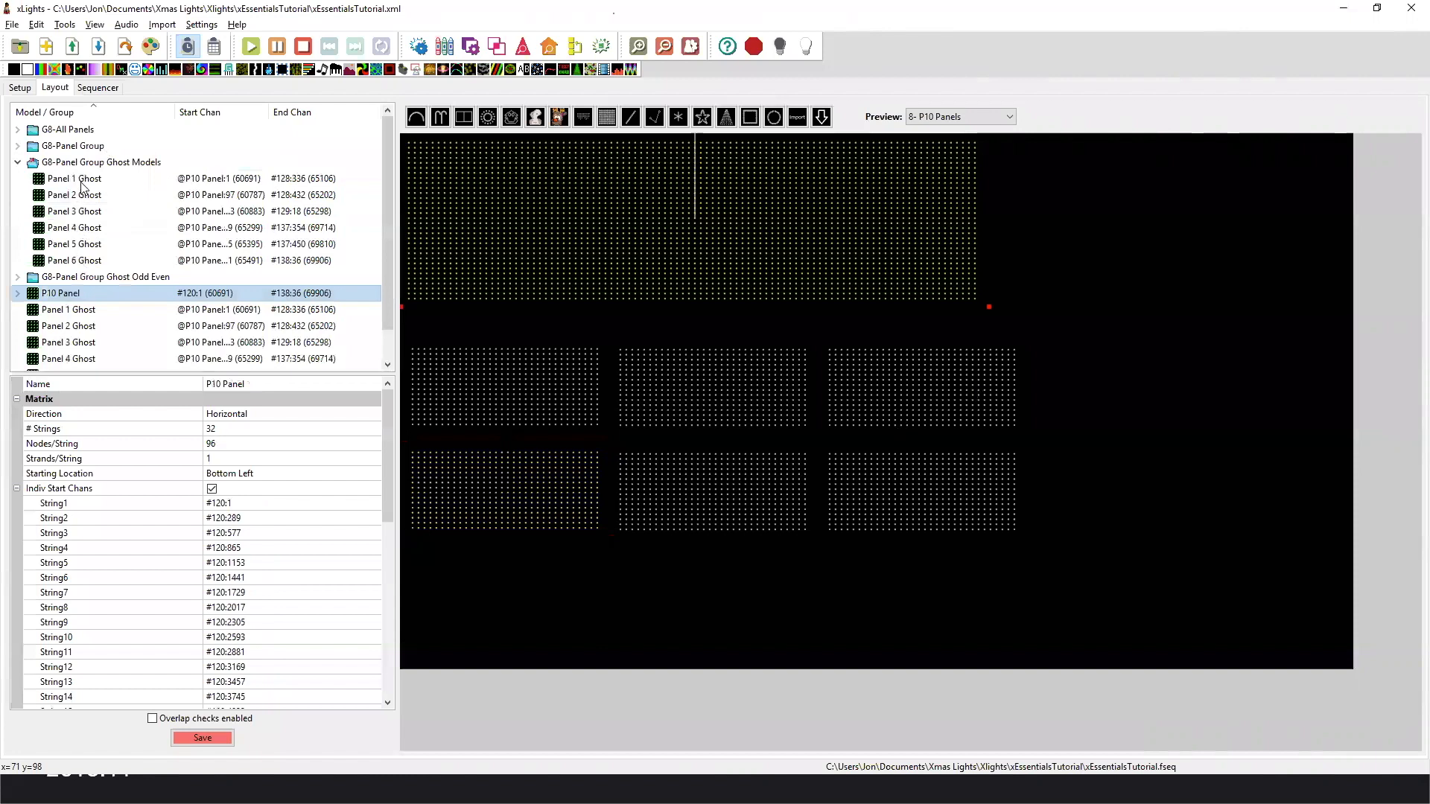
{"action": "left_click", "coordinate": [17, 161]}
{"action": "left_click", "coordinate": [17, 178]}
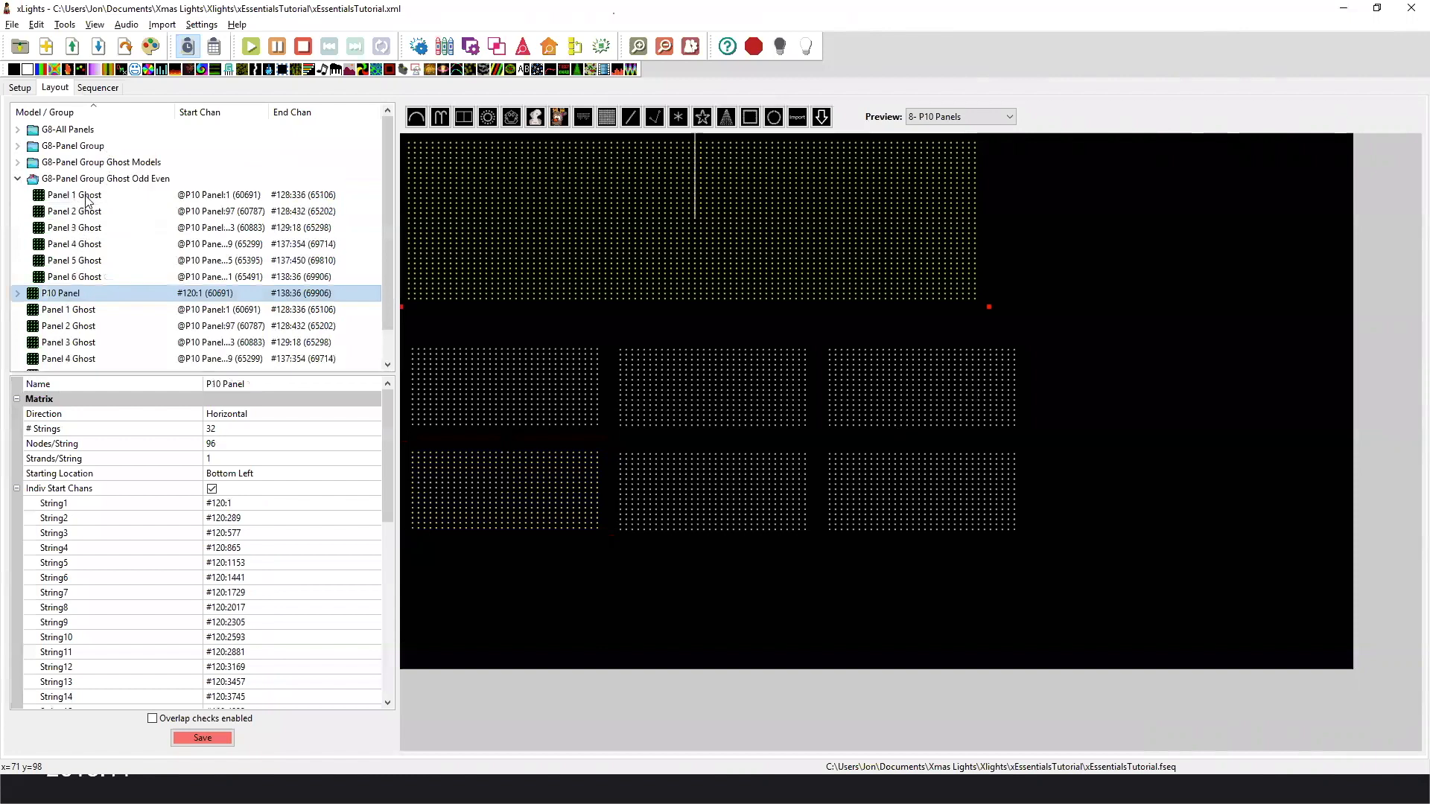
{"action": "left_click", "coordinate": [84, 196]}
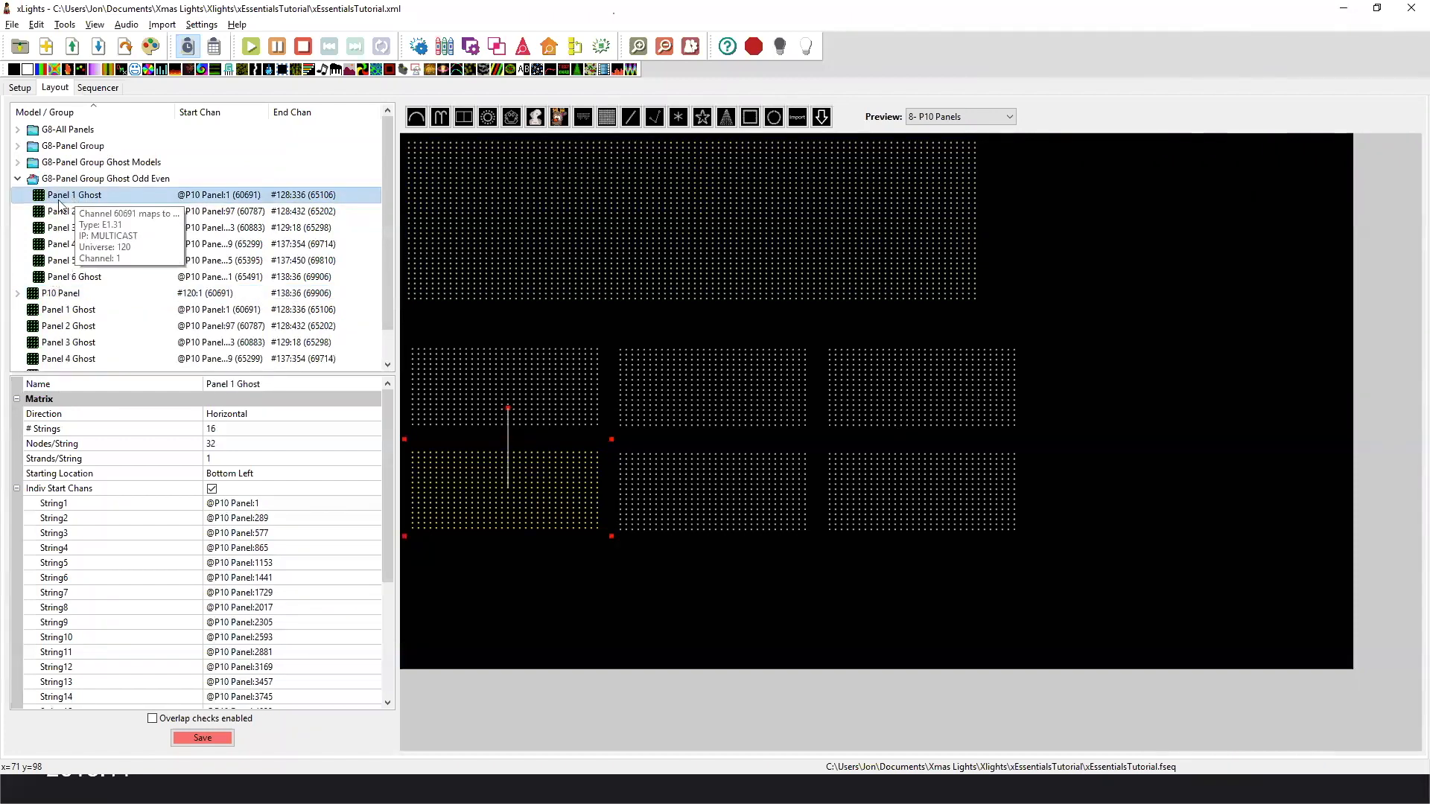
{"action": "left_click", "coordinate": [33, 178]}
{"action": "left_click", "coordinate": [237, 499]}
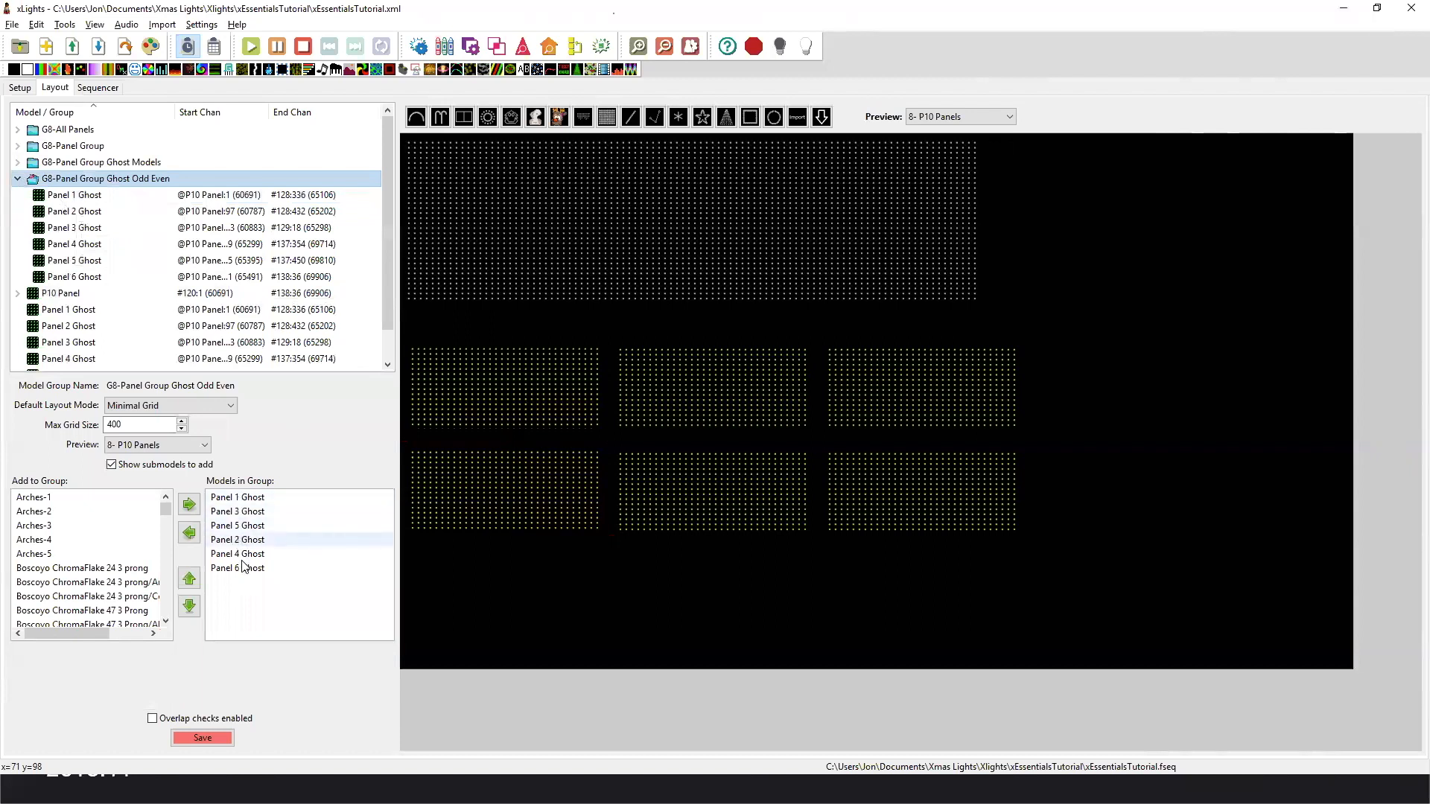
Compare the model order of G8-Panel Group Ghost Models with that of G8-Panel Group Ghost Odd Even.
{"action": "left_click", "coordinate": [46, 162]}
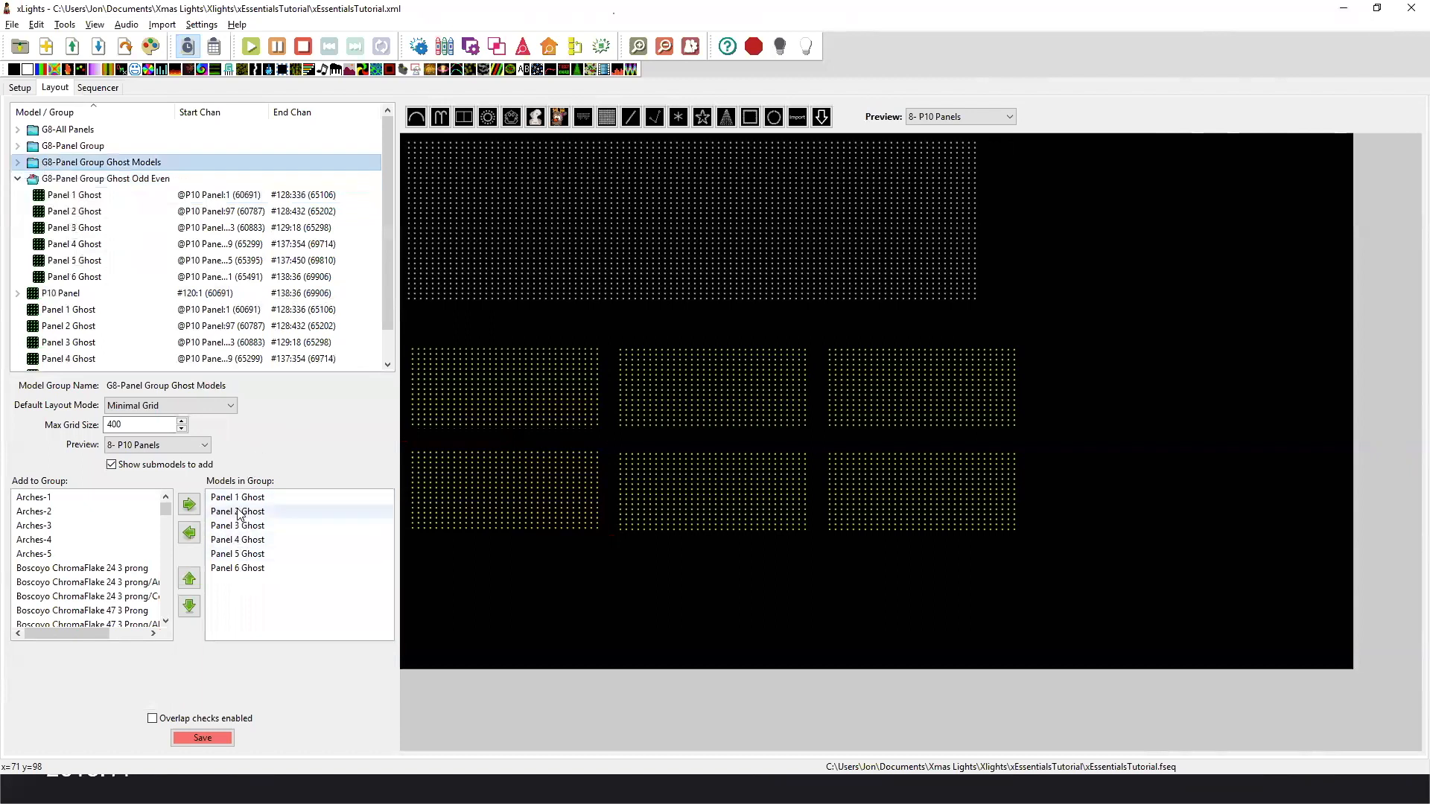
{"action": "left_click", "coordinate": [17, 177]}
{"action": "left_click", "coordinate": [18, 163]}
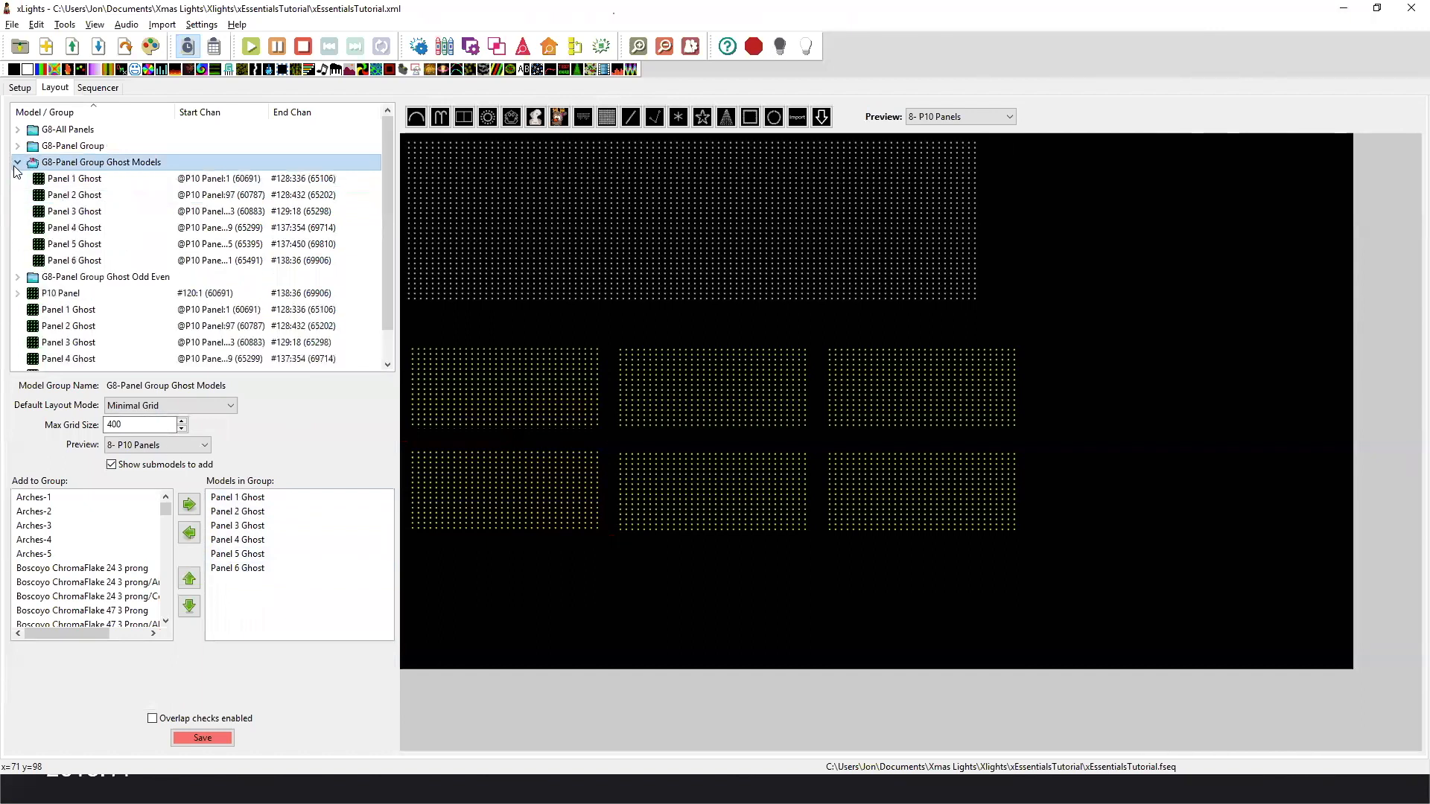
{"action": "left_click", "coordinate": [17, 165]}
{"action": "left_click", "coordinate": [18, 178]}
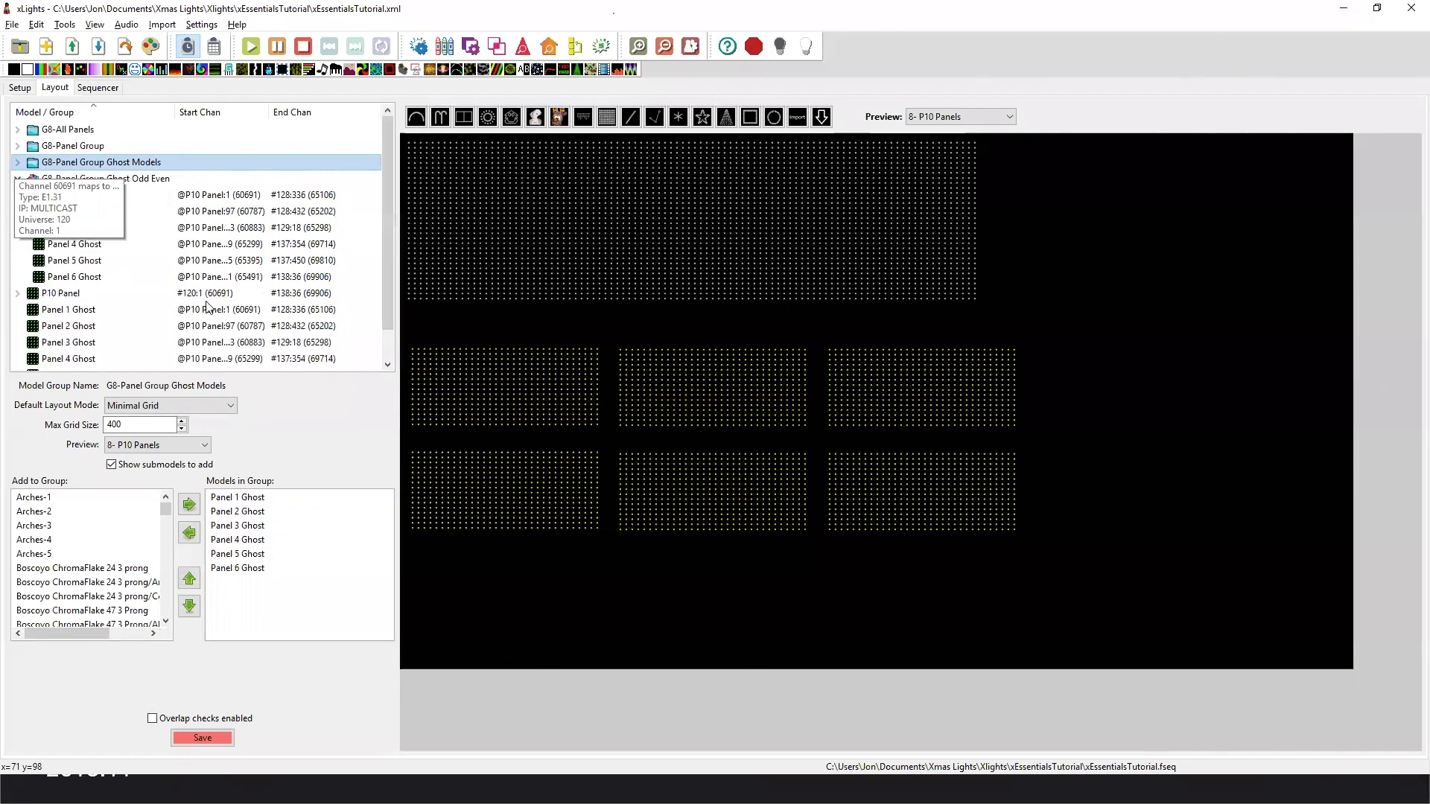
{"action": "left_click", "coordinate": [470, 560]}
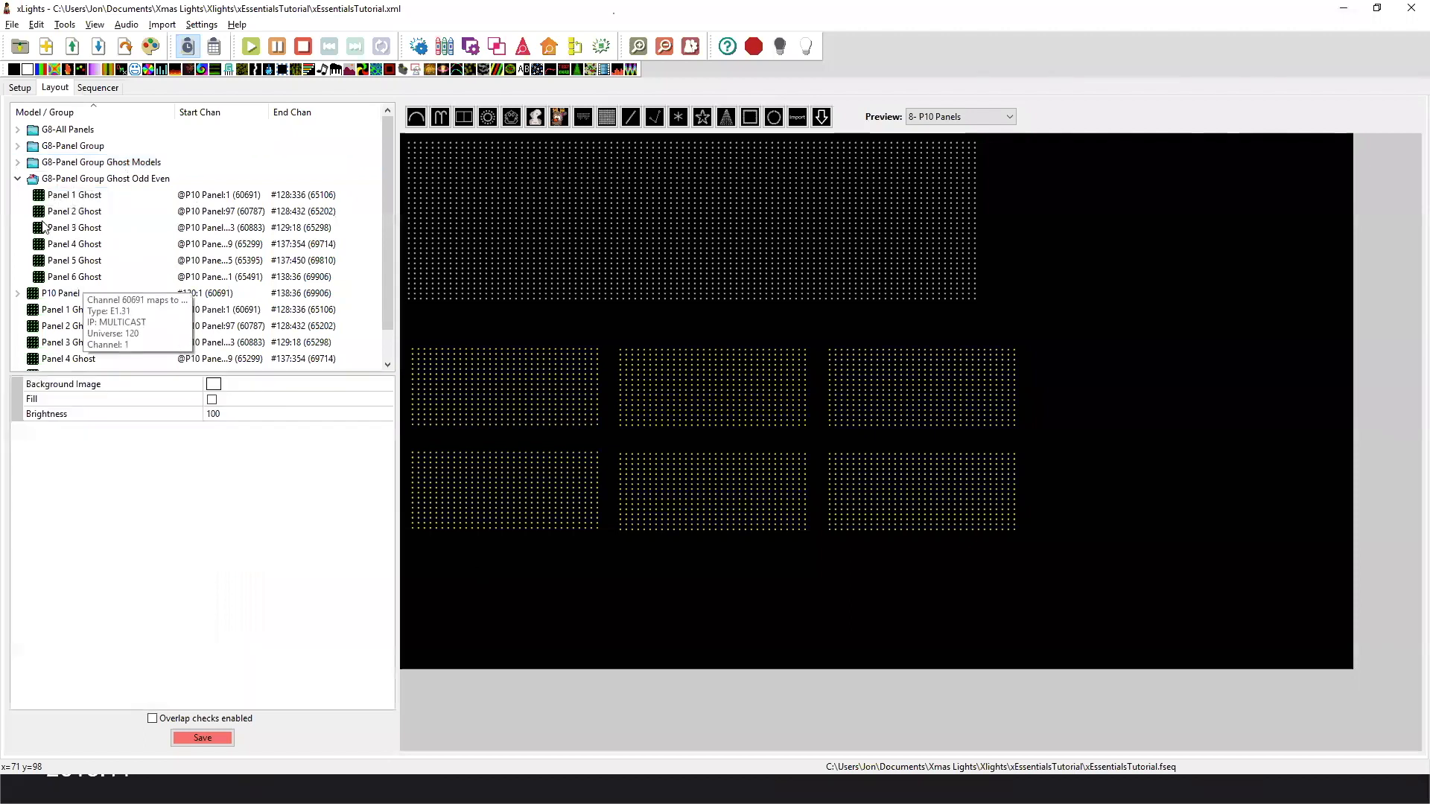
{"action": "left_click", "coordinate": [101, 181]}
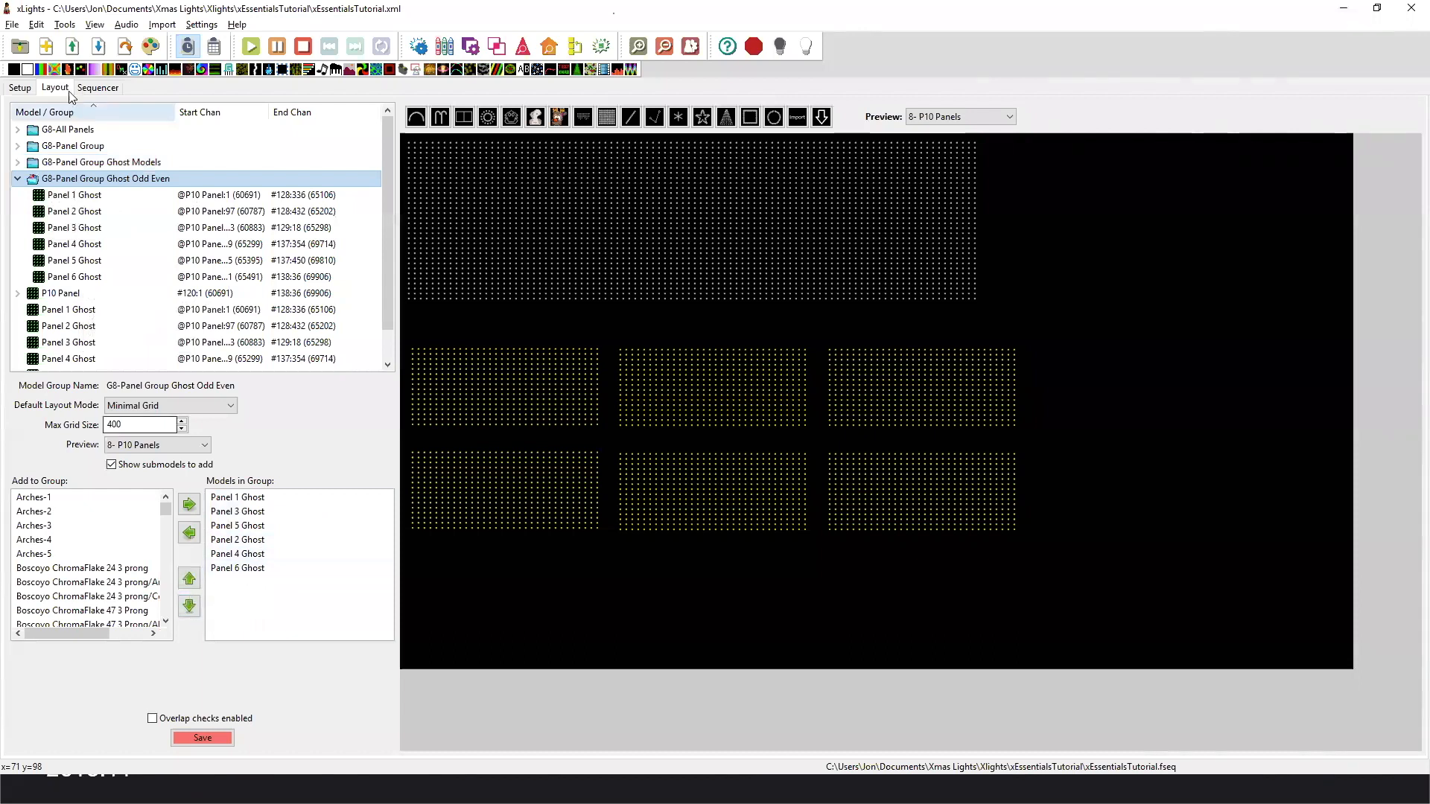
Return to the sequencer and set the House Preview to 8- P10 Panels.
{"action": "left_click", "coordinate": [98, 92]}
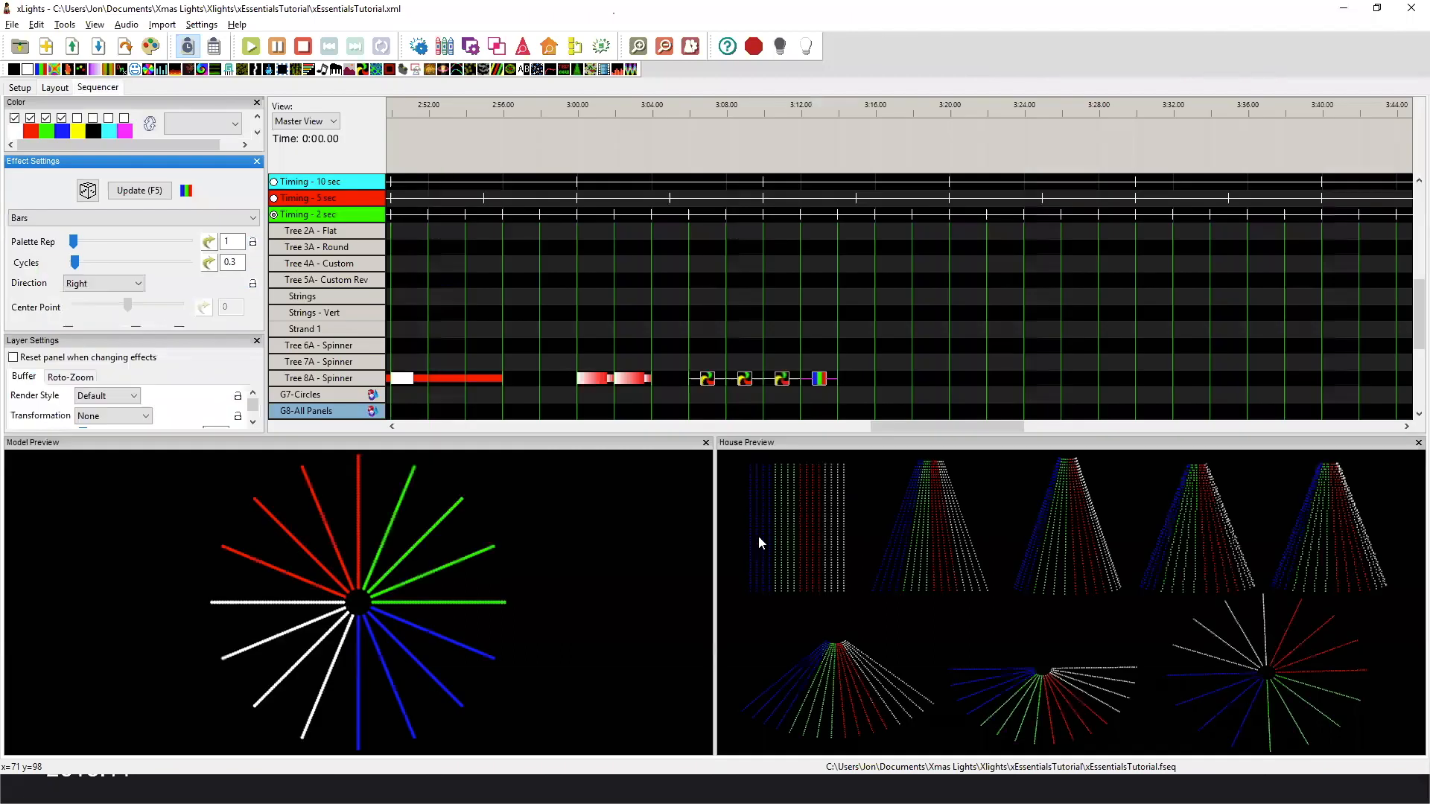
{"action": "right_click", "coordinate": [741, 537]}
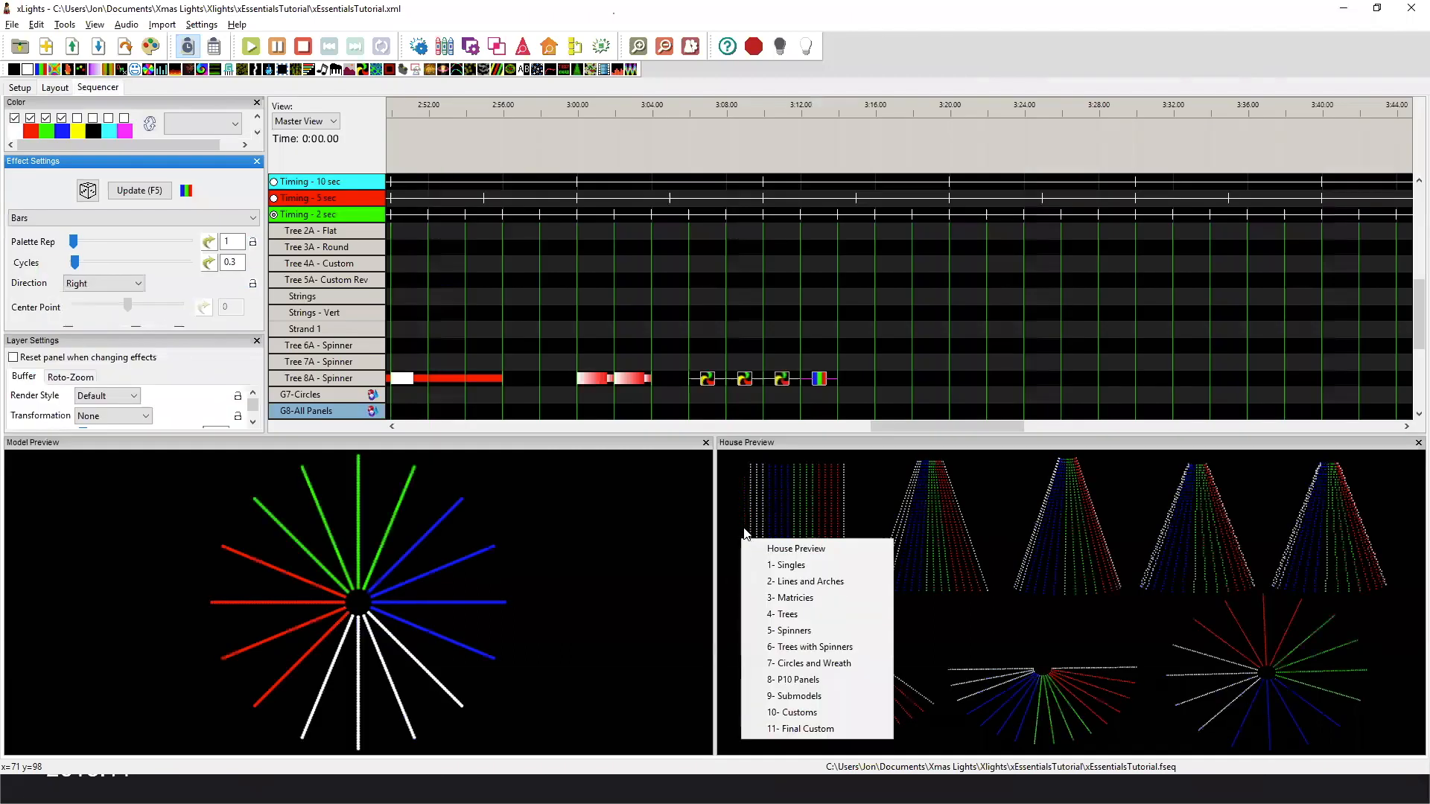
{"action": "left_click", "coordinate": [817, 681]}
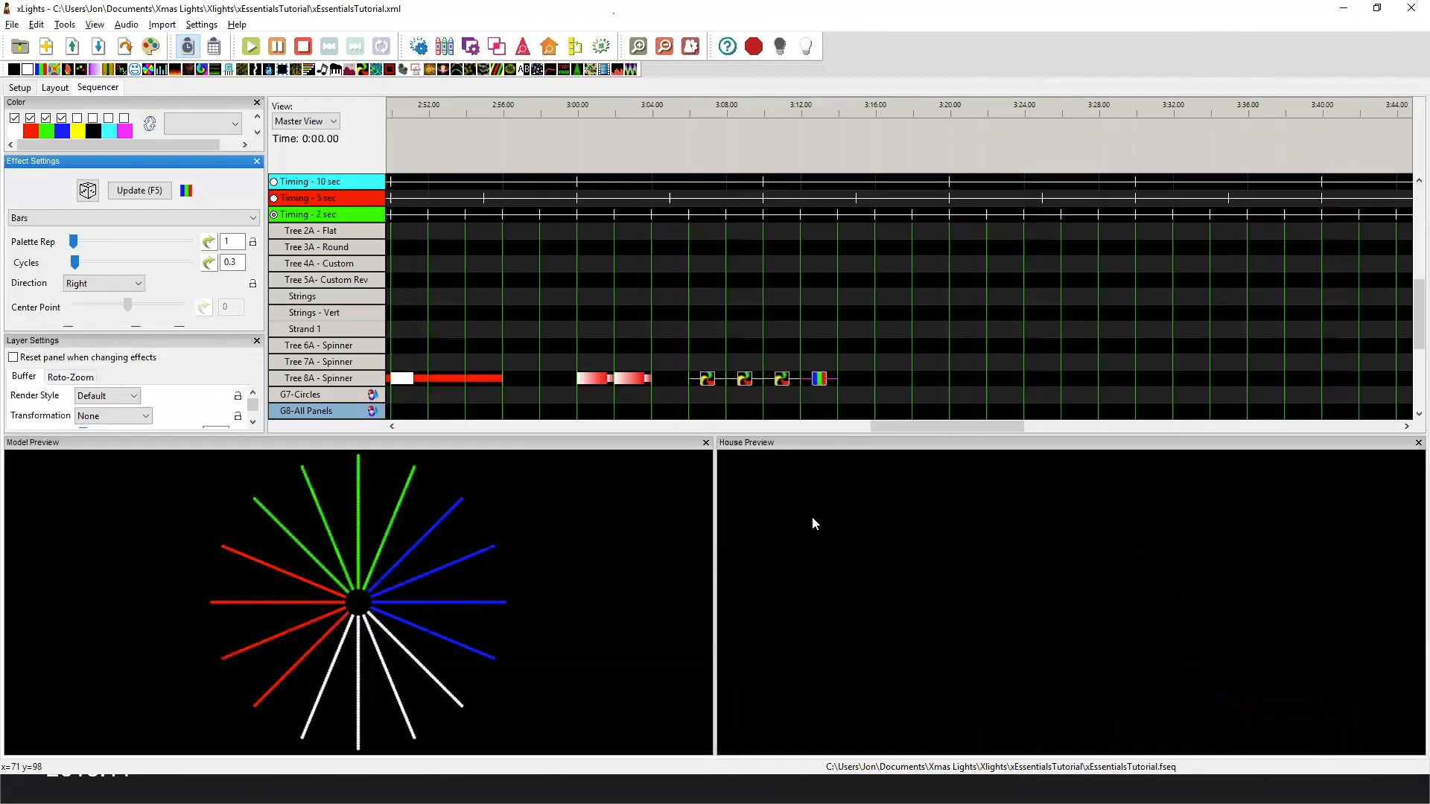
Collapse G6-Trees and Spinners, expand G8-Panel Group, and bring its panel effects from 3:36 onward into view.
{"action": "scroll", "coordinate": [327, 278], "scroll_direction": "up", "scroll_amount": 3}
{"action": "double_click", "coordinate": [329, 248]}
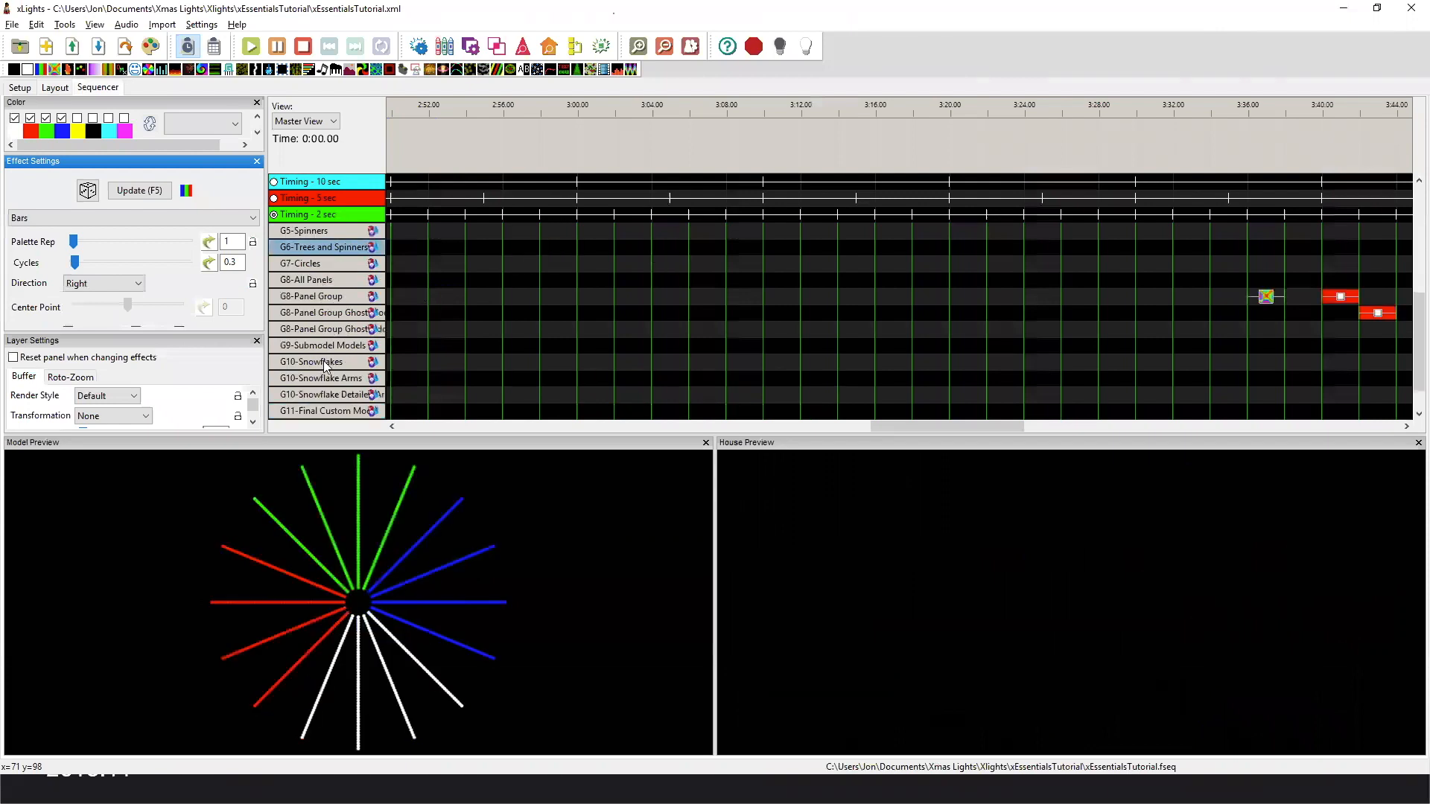
{"action": "double_click", "coordinate": [328, 296]}
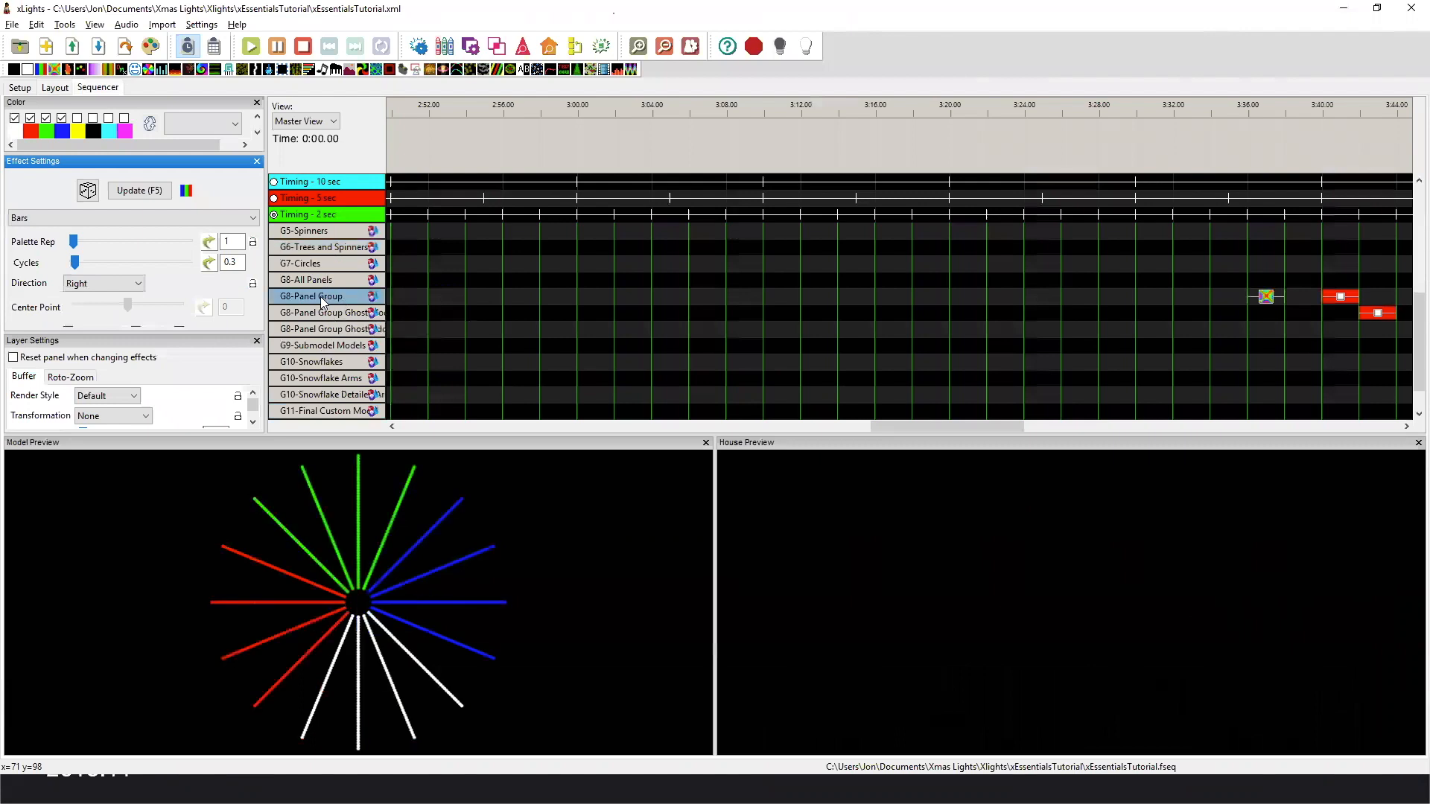
{"action": "left_click_drag", "start_coordinate": [955, 425], "coordinate": [1067, 416]}
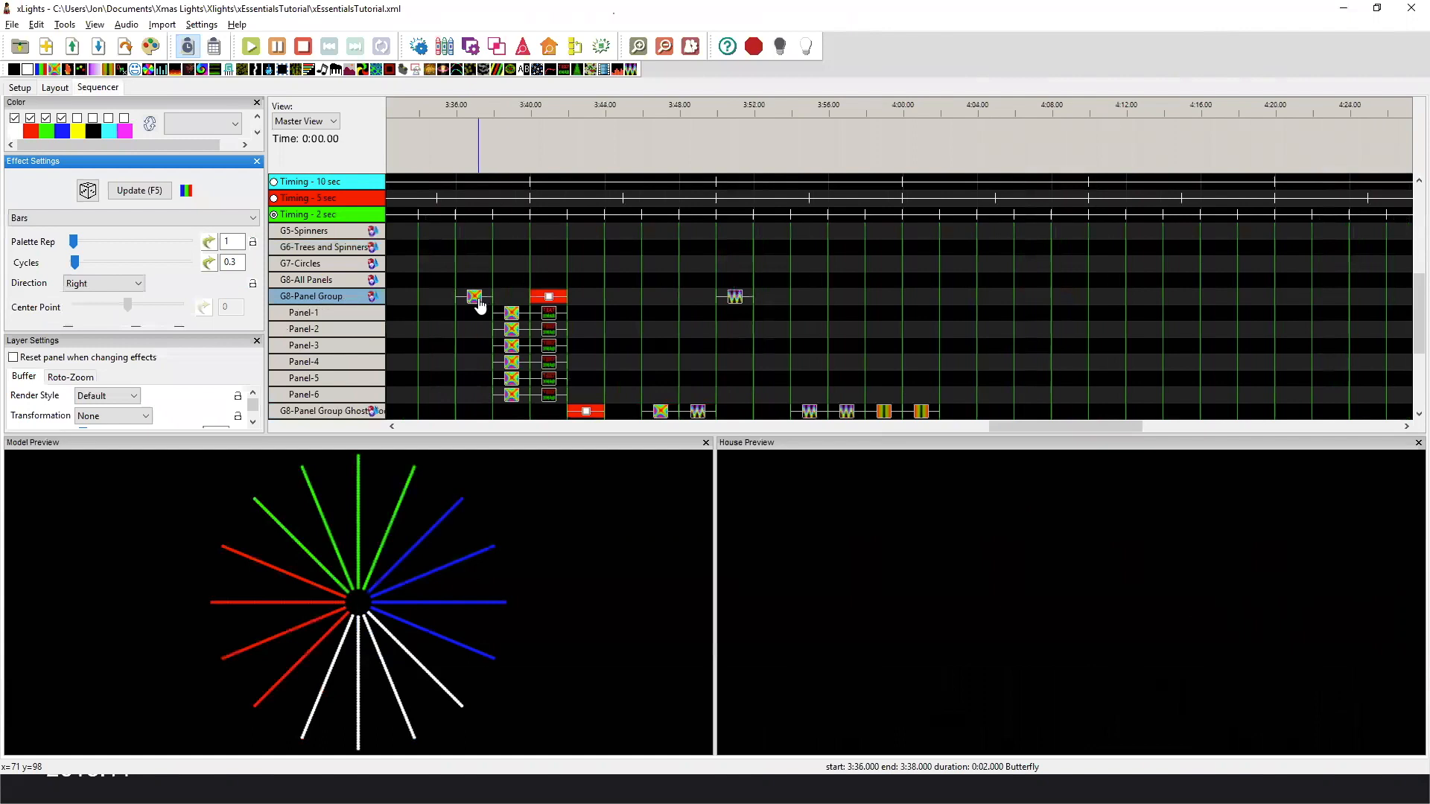
Expand G8-All Panels and compare the Butterfly effect on P10 Panel with the one on G8-Panel Group.
{"action": "double_click", "coordinate": [316, 281]}
{"action": "left_click", "coordinate": [436, 298]}
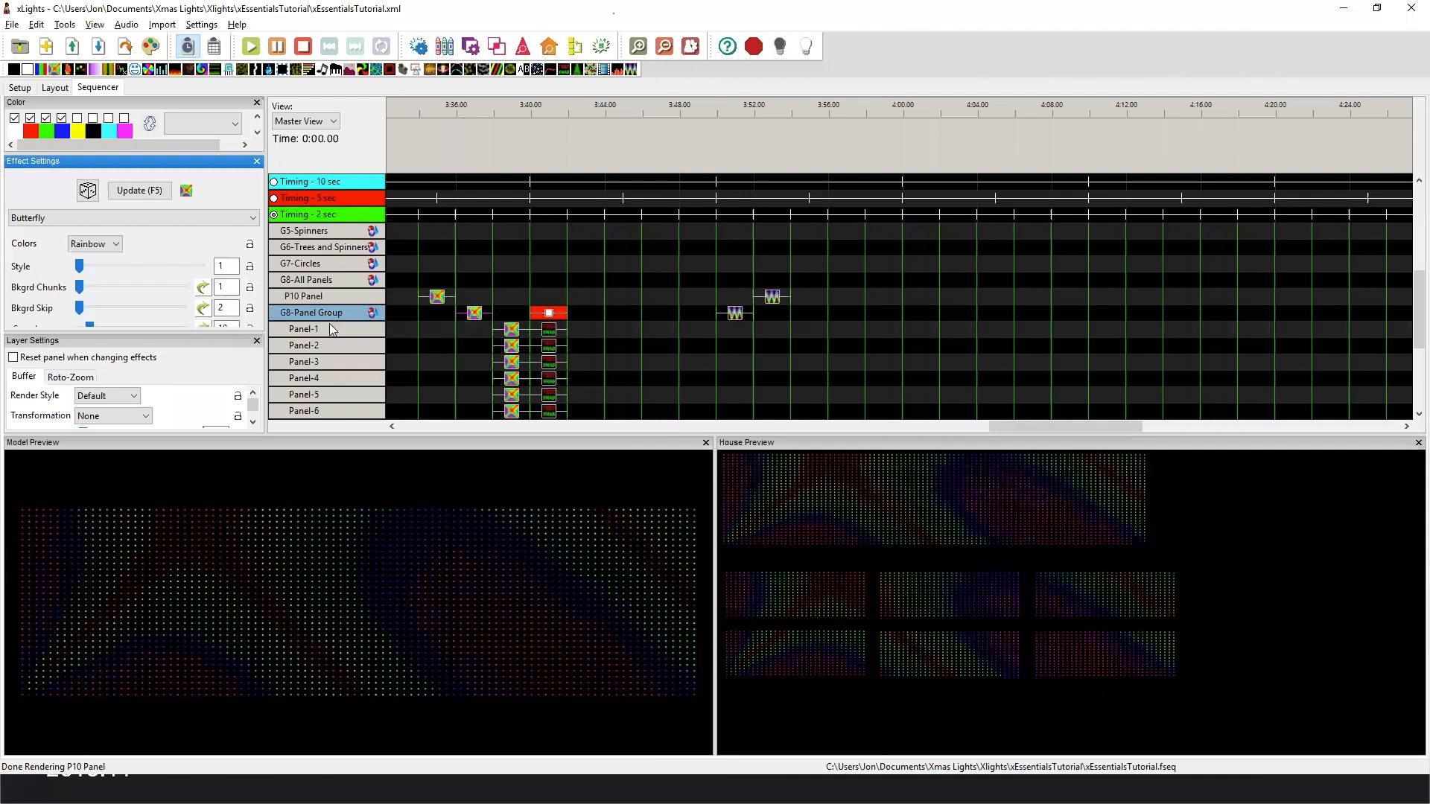
{"action": "left_click", "coordinate": [483, 317]}
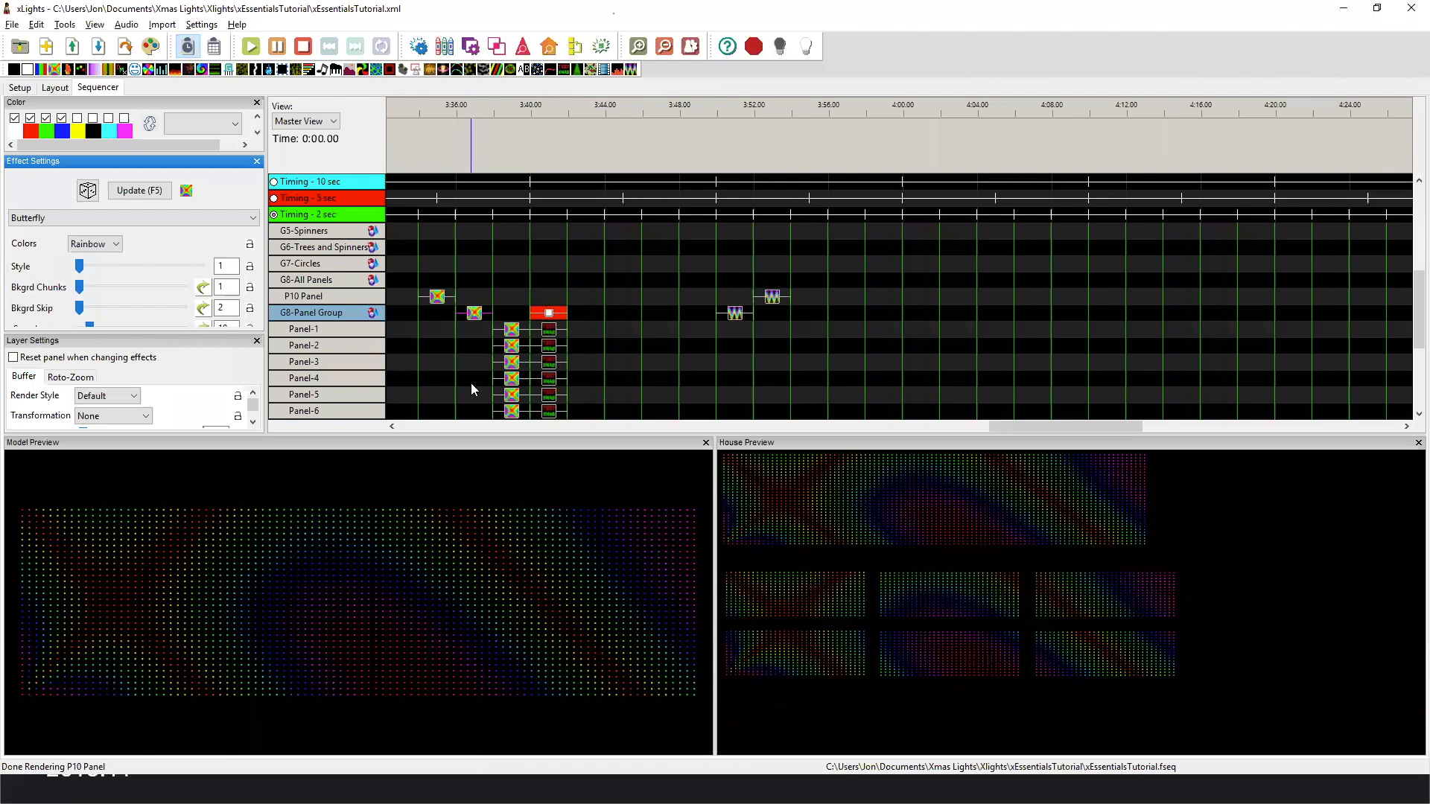
Preview the Butterfly effects on the Panel submodels and compare the submodel rows under P10 Panel and G8-Panel Group.
{"action": "scroll", "coordinate": [468, 356], "scroll_direction": "down", "scroll_amount": 1}
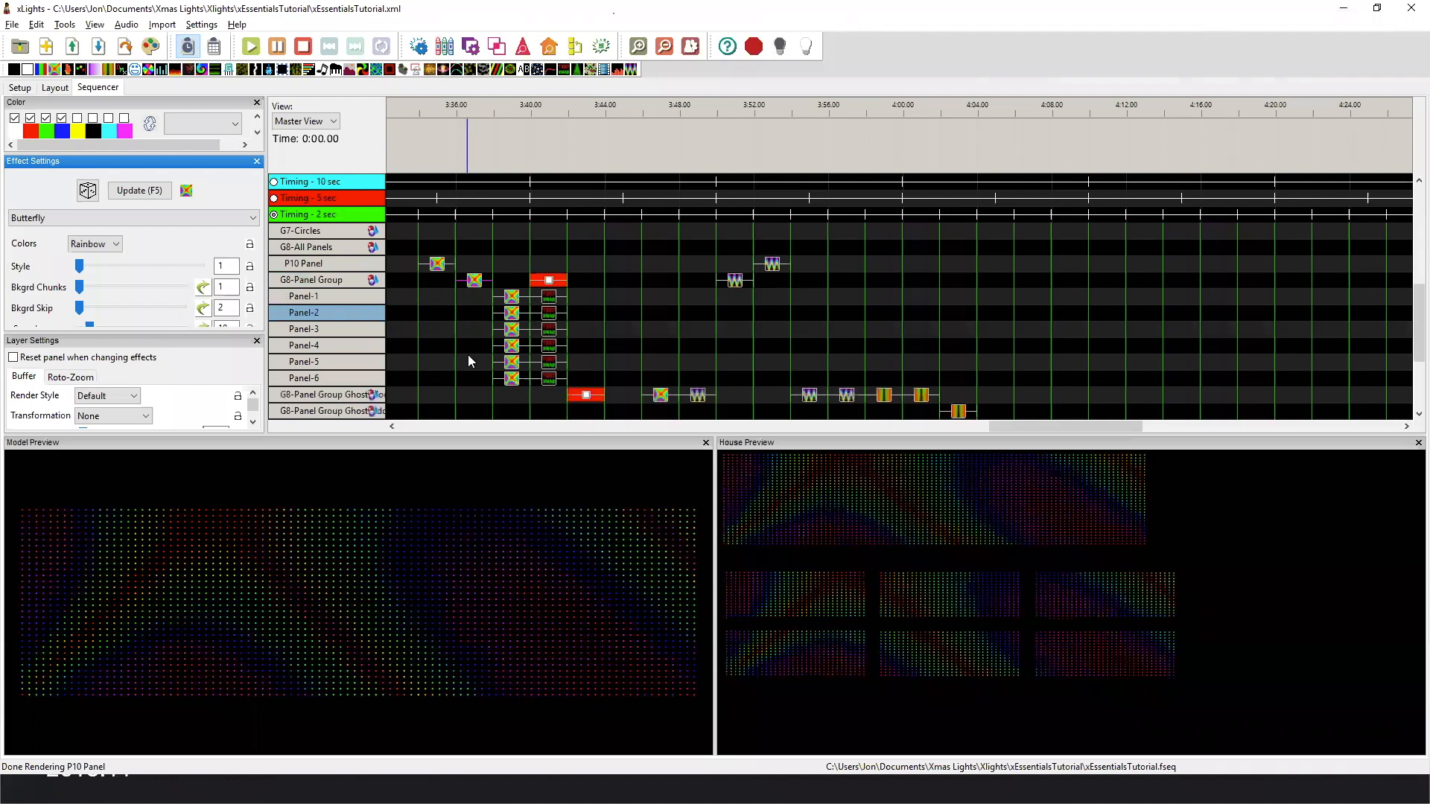
{"action": "left_click", "coordinate": [512, 298]}
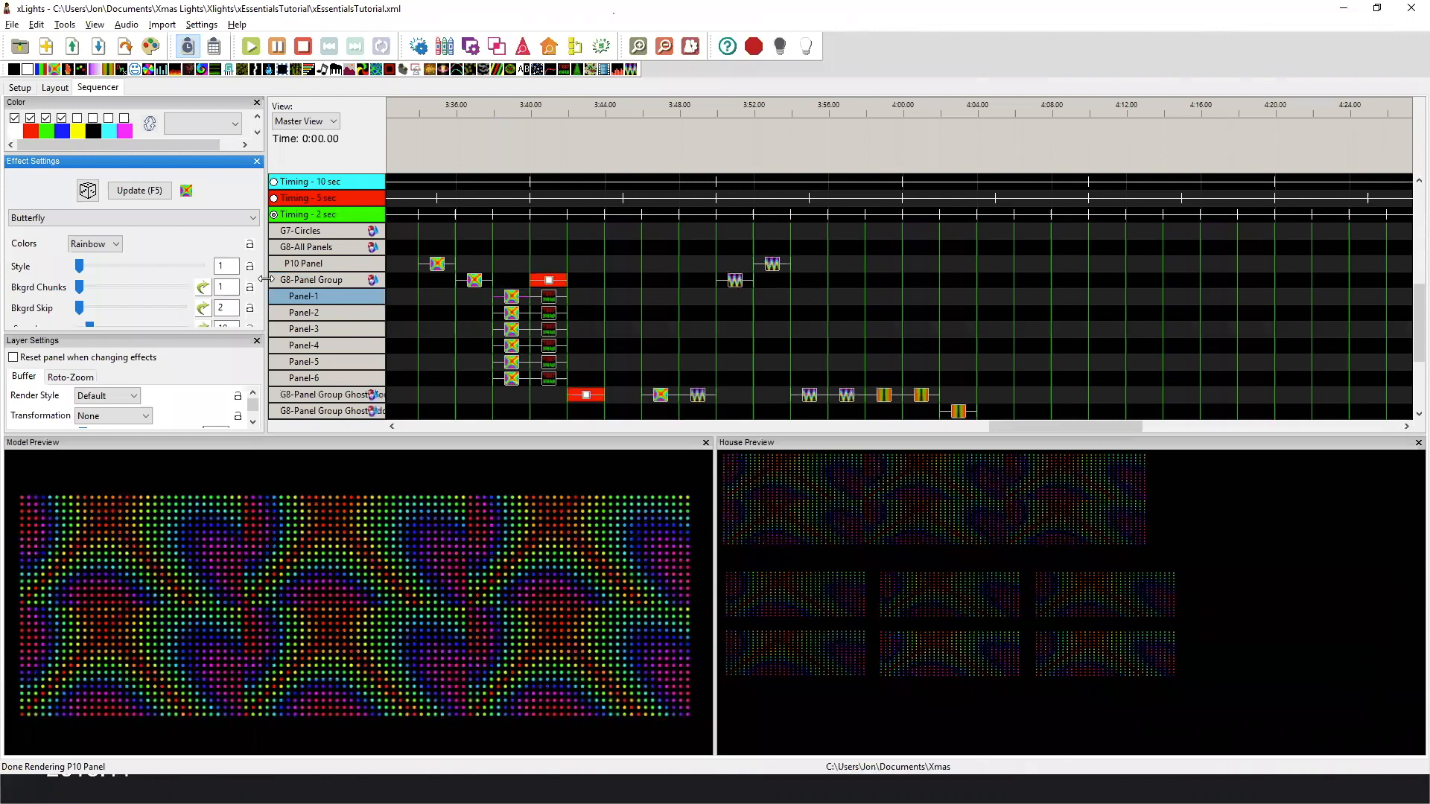
{"action": "double_click", "coordinate": [311, 264]}
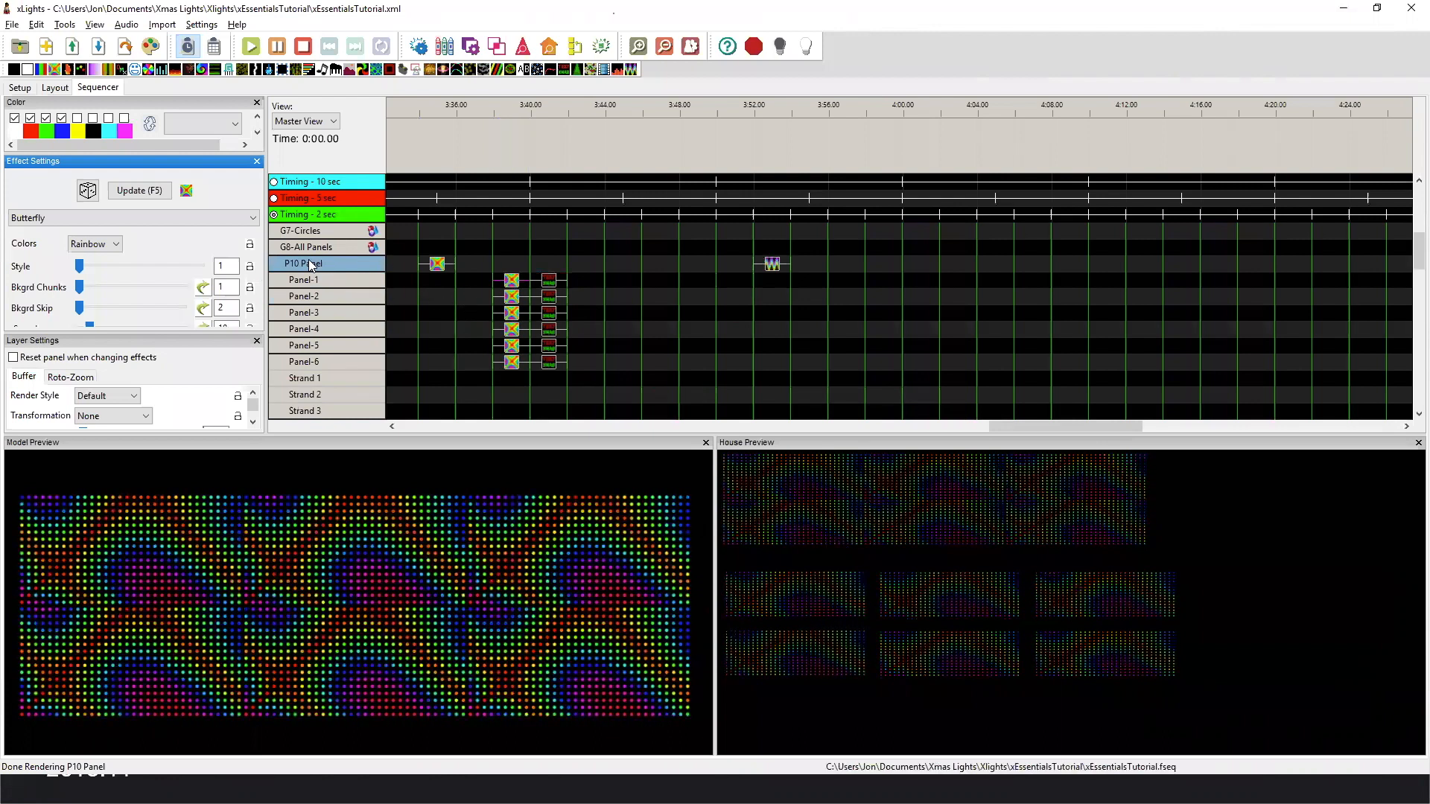
{"action": "double_click", "coordinate": [348, 264]}
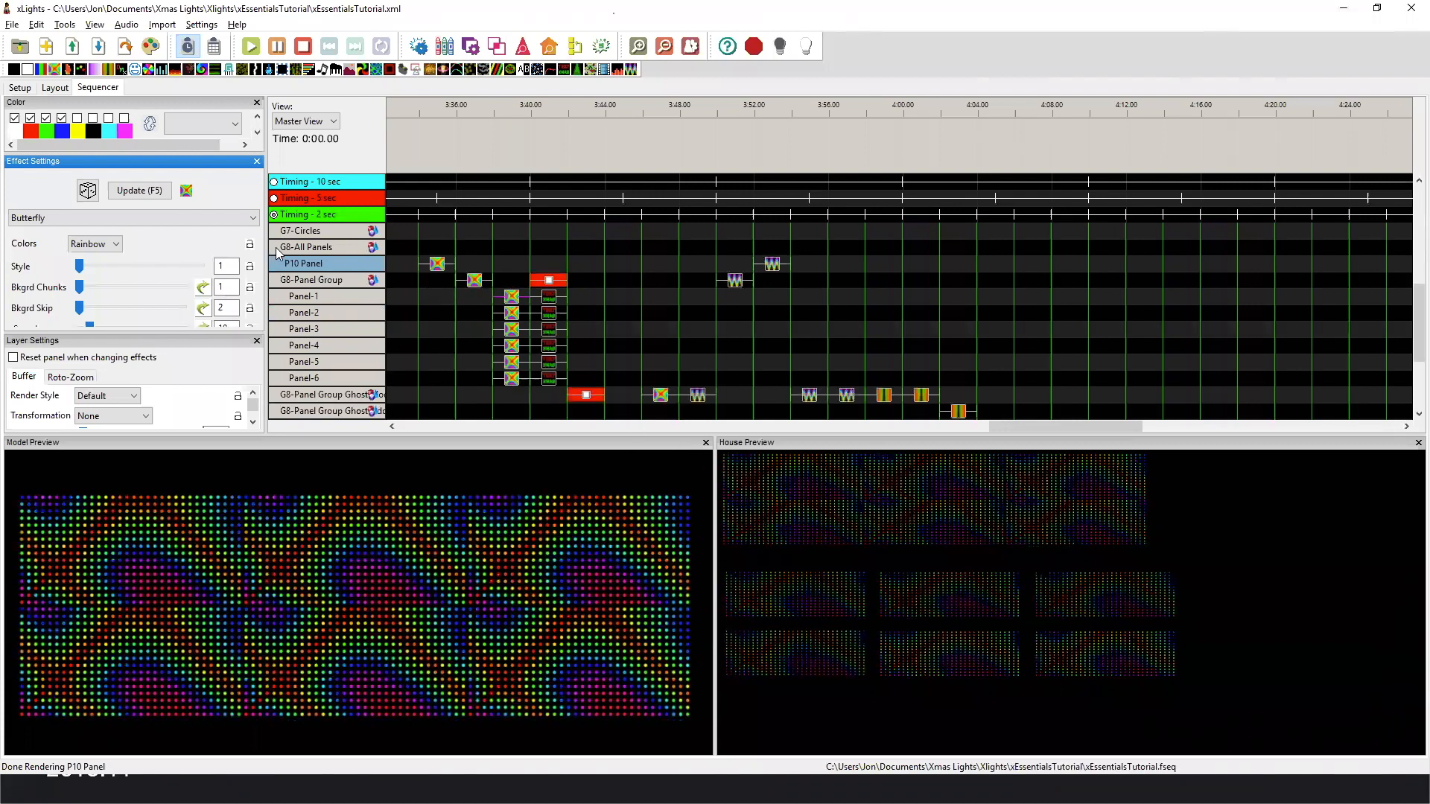
{"action": "double_click", "coordinate": [336, 274]}
{"action": "double_click", "coordinate": [337, 277]}
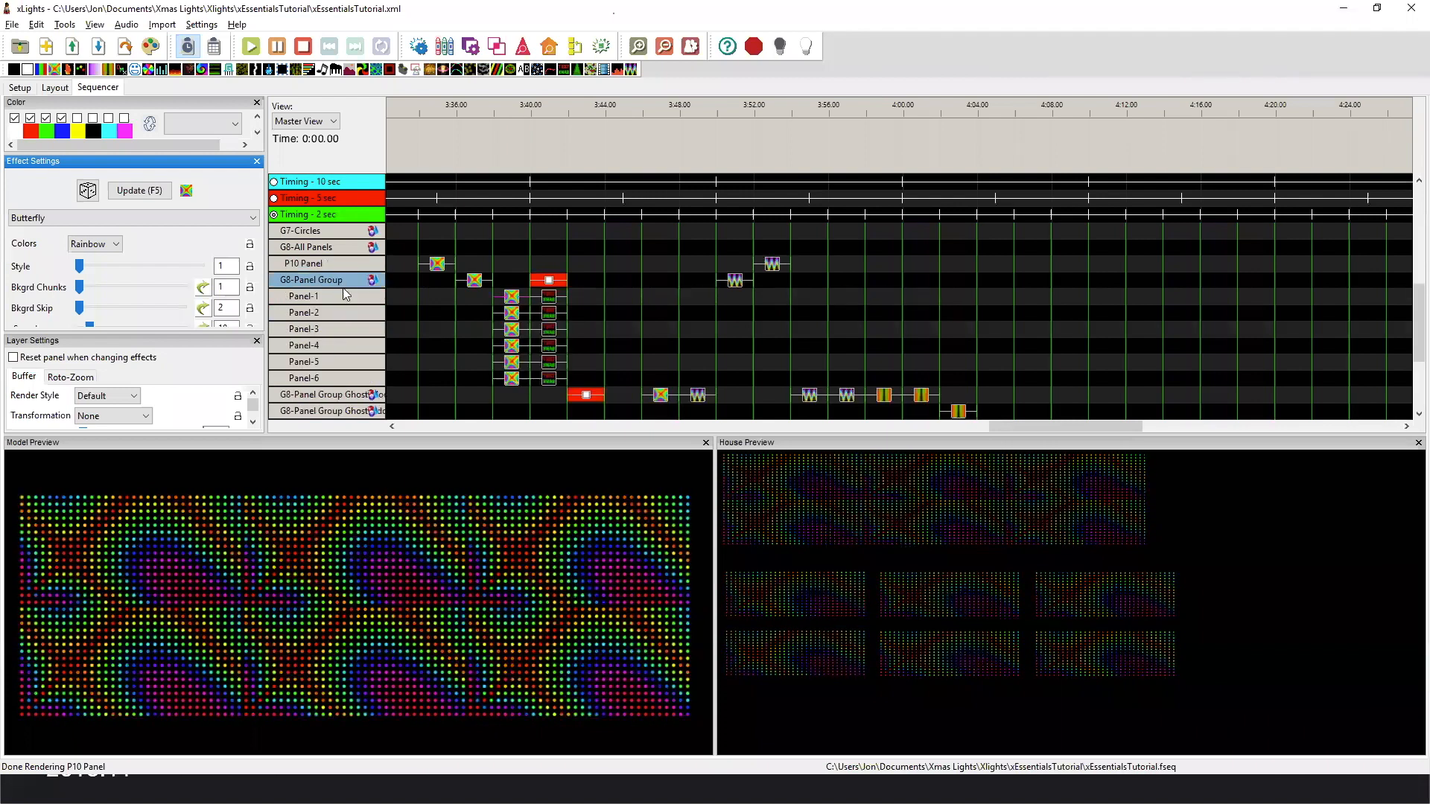
{"action": "left_click", "coordinate": [511, 297]}
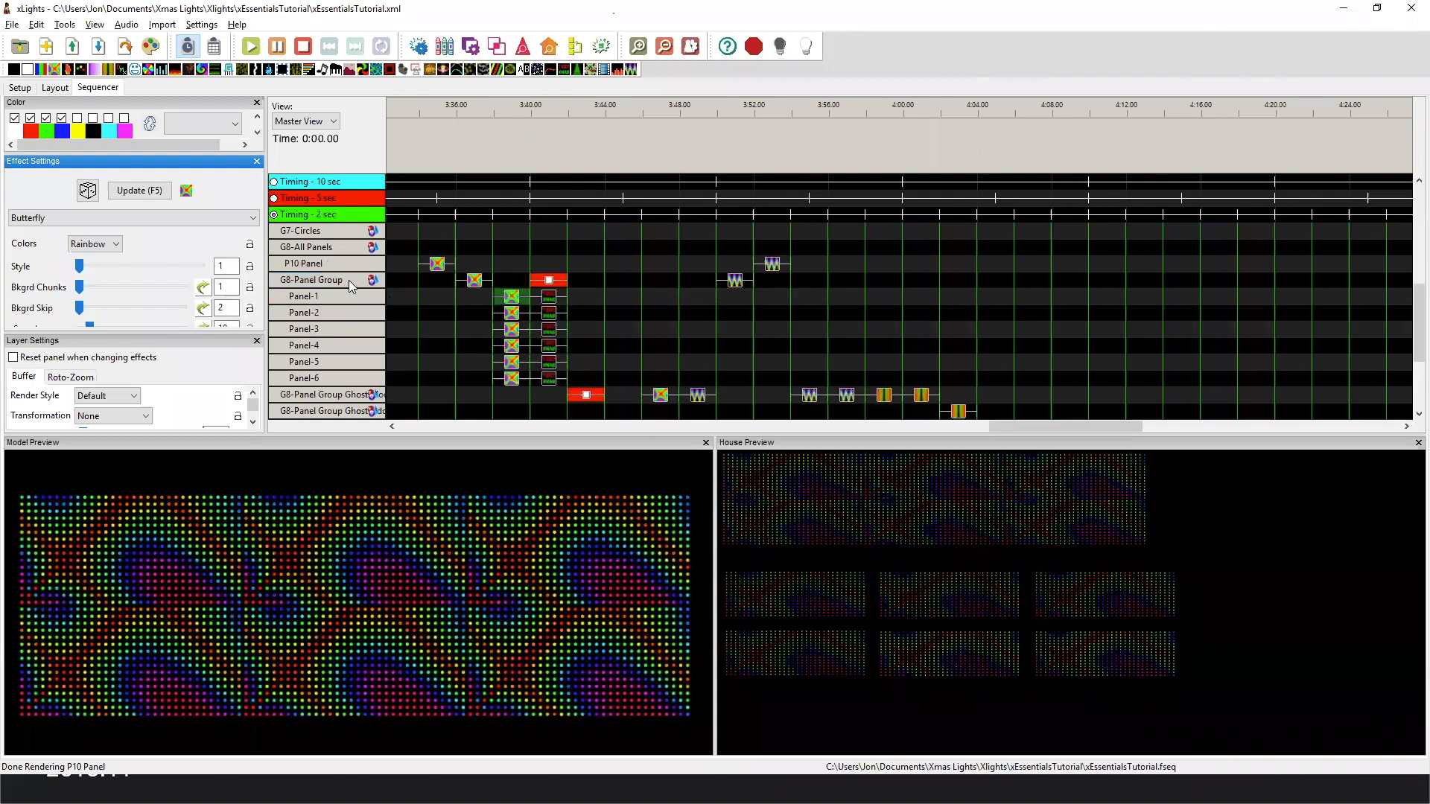
{"action": "left_click", "coordinate": [508, 322]}
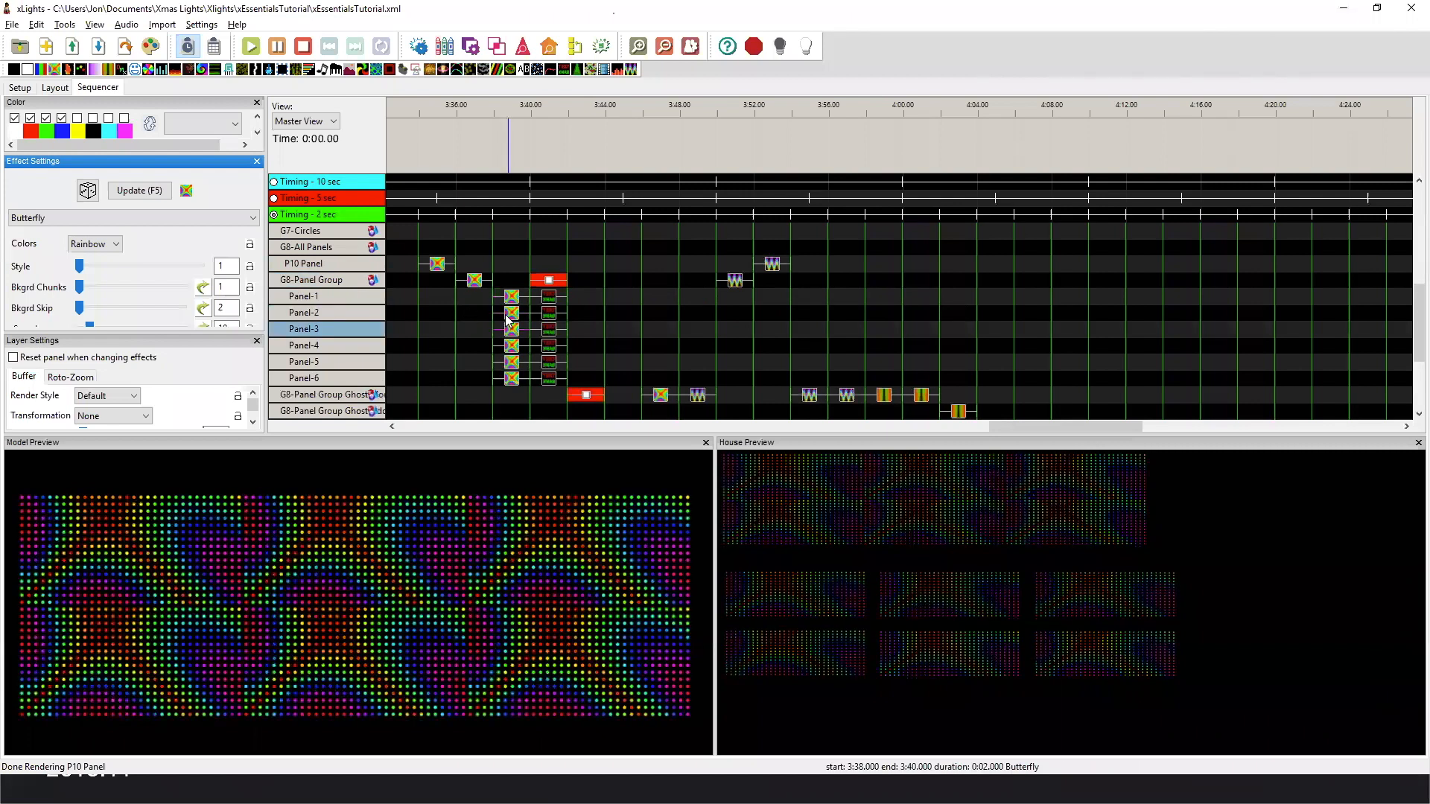
Expand G8-Panel Group Ghost Models and compare the numbered Text effects on its ghost models with those on the Panel submodels.
{"action": "left_click", "coordinate": [548, 296]}
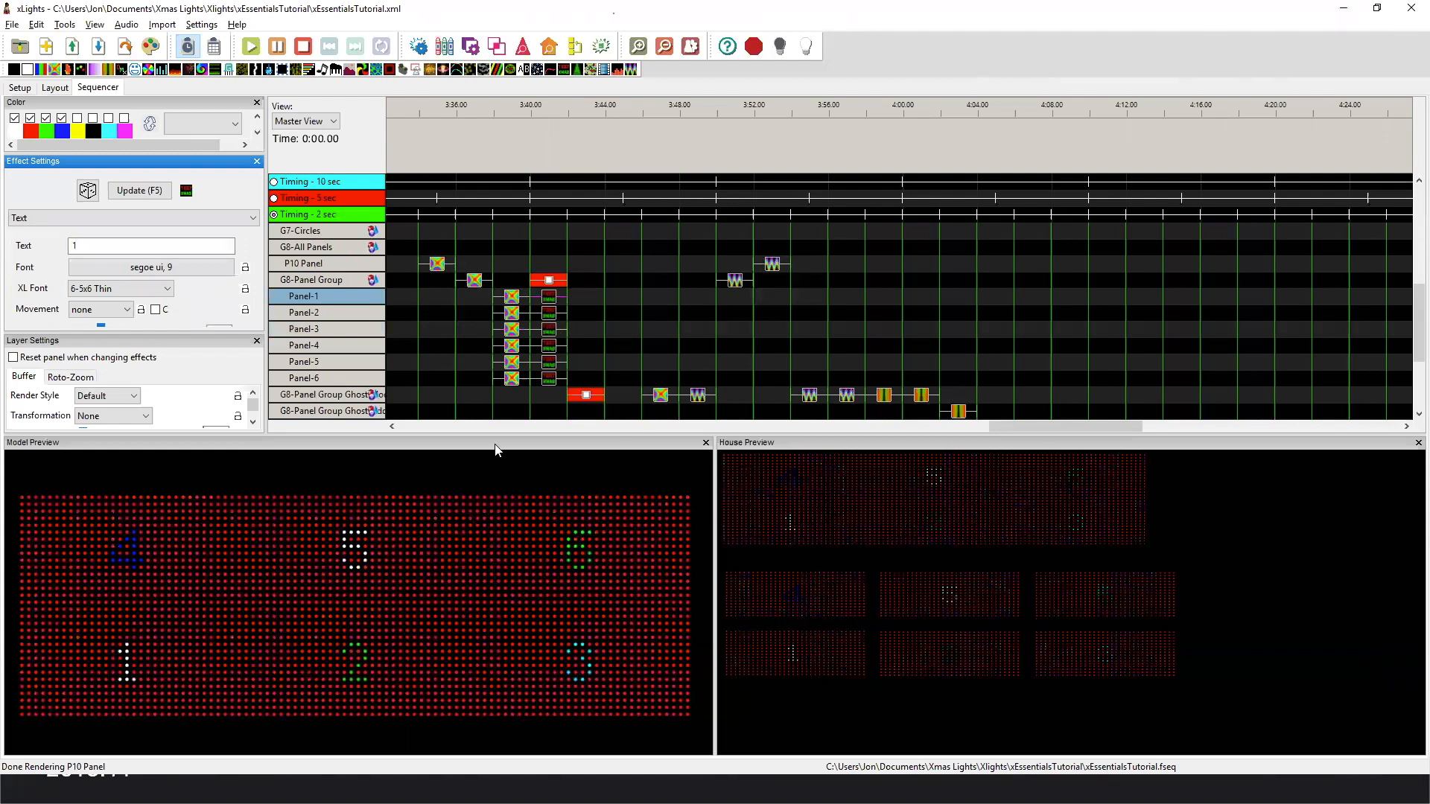
{"action": "double_click", "coordinate": [373, 402]}
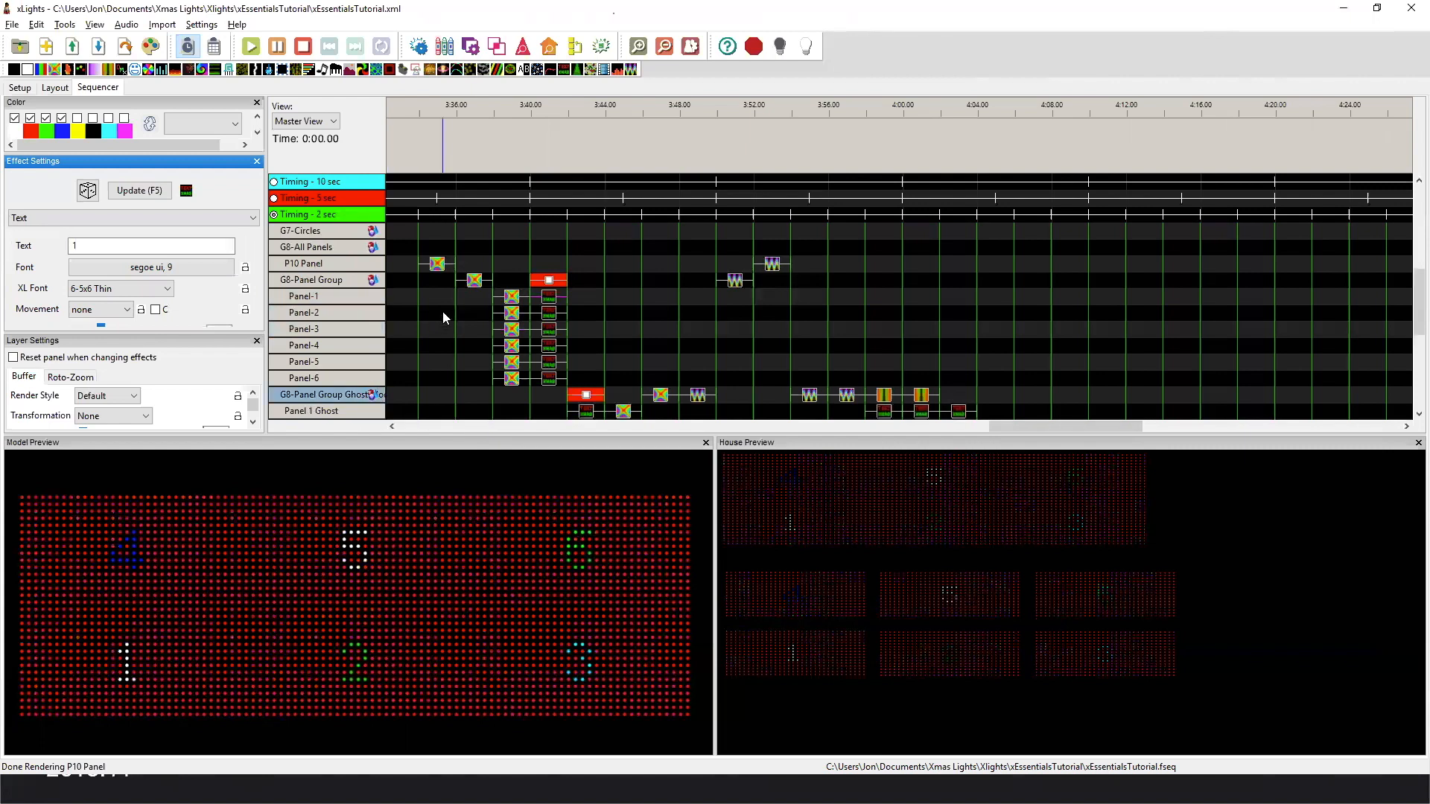
{"action": "scroll", "coordinate": [444, 314], "scroll_direction": "down", "scroll_amount": 2}
{"action": "left_click", "coordinate": [592, 295]}
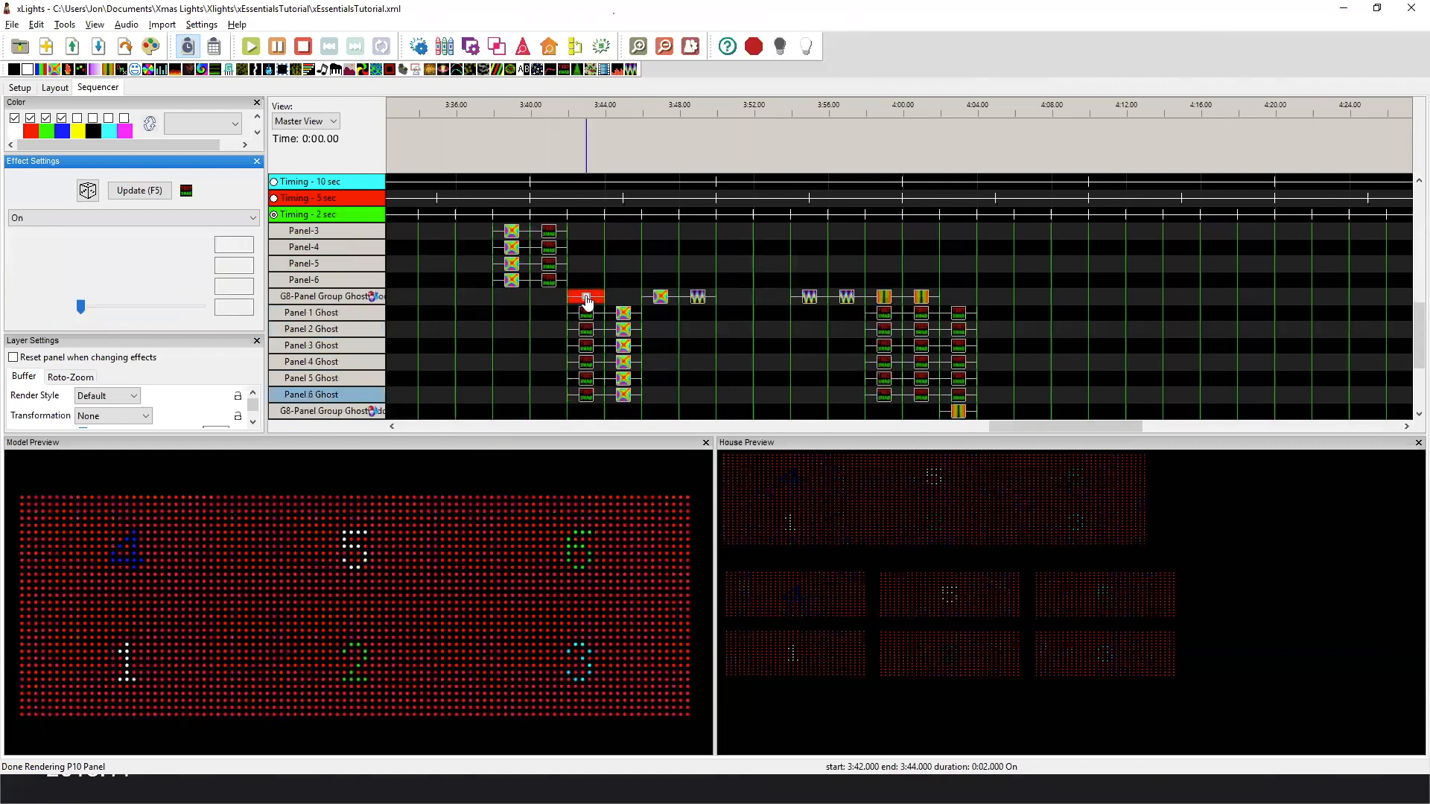
{"action": "left_click", "coordinate": [589, 318]}
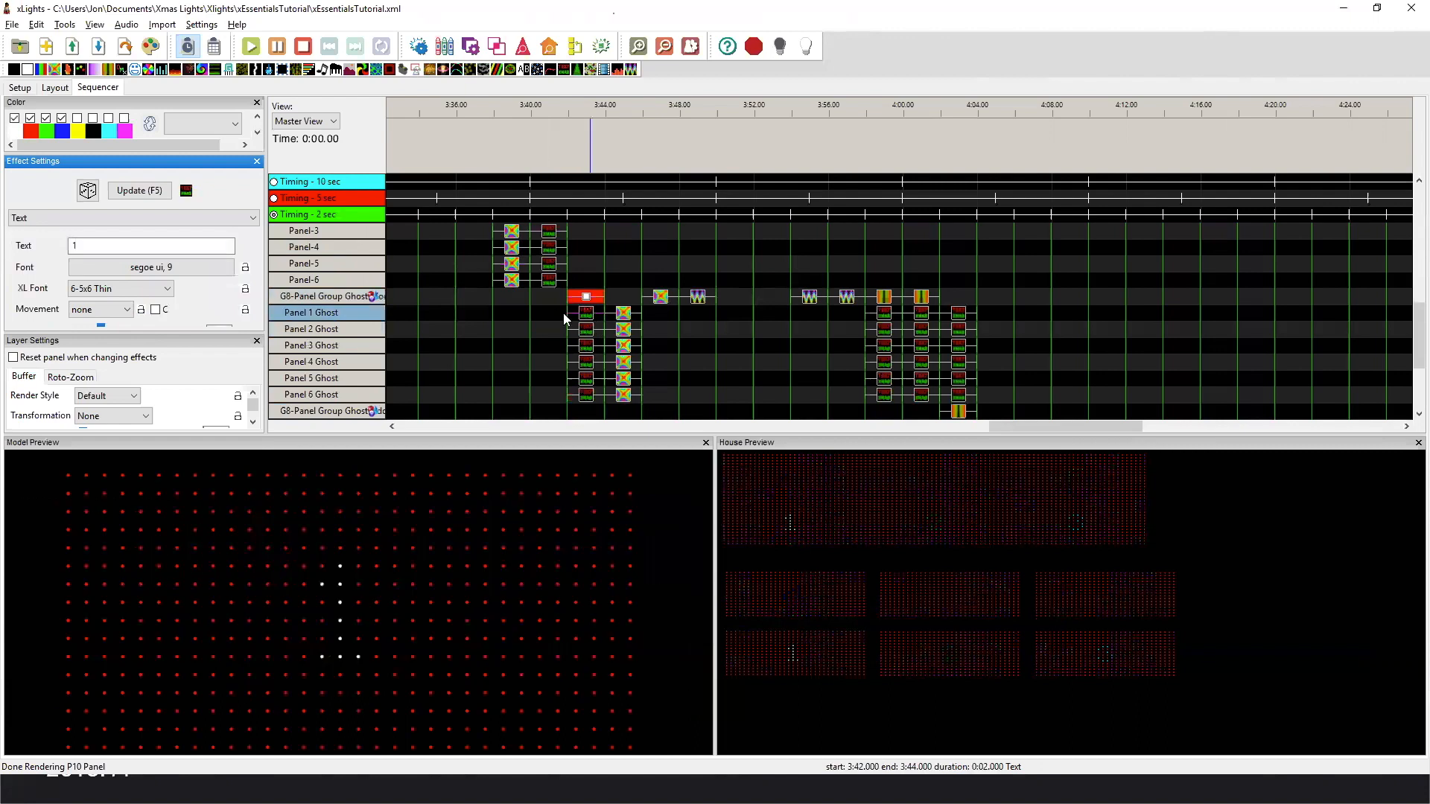
{"action": "scroll", "coordinate": [542, 308], "scroll_direction": "up", "scroll_amount": 4}
{"action": "left_click", "coordinate": [551, 249]}
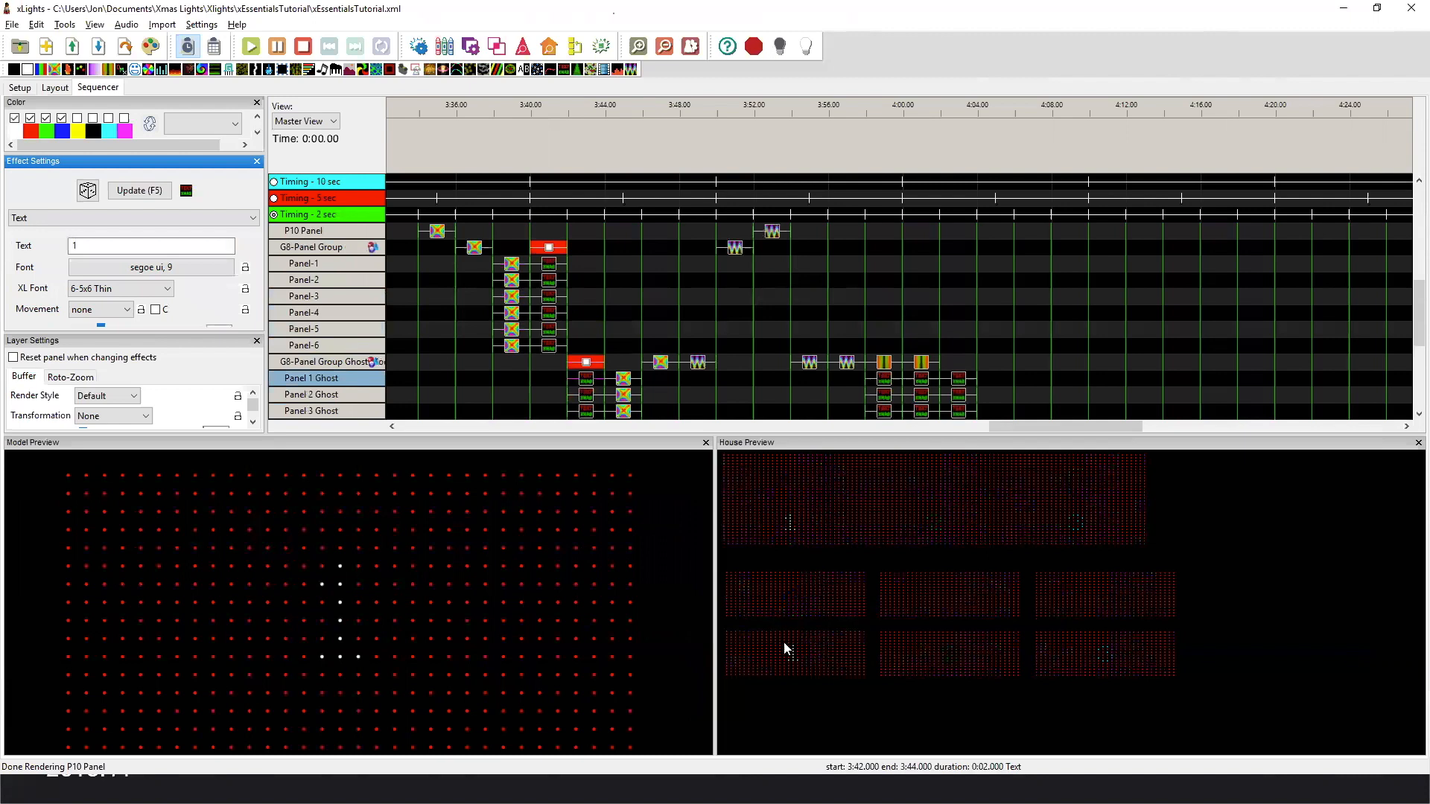
{"action": "scroll", "coordinate": [592, 374], "scroll_direction": "down", "scroll_amount": 2}
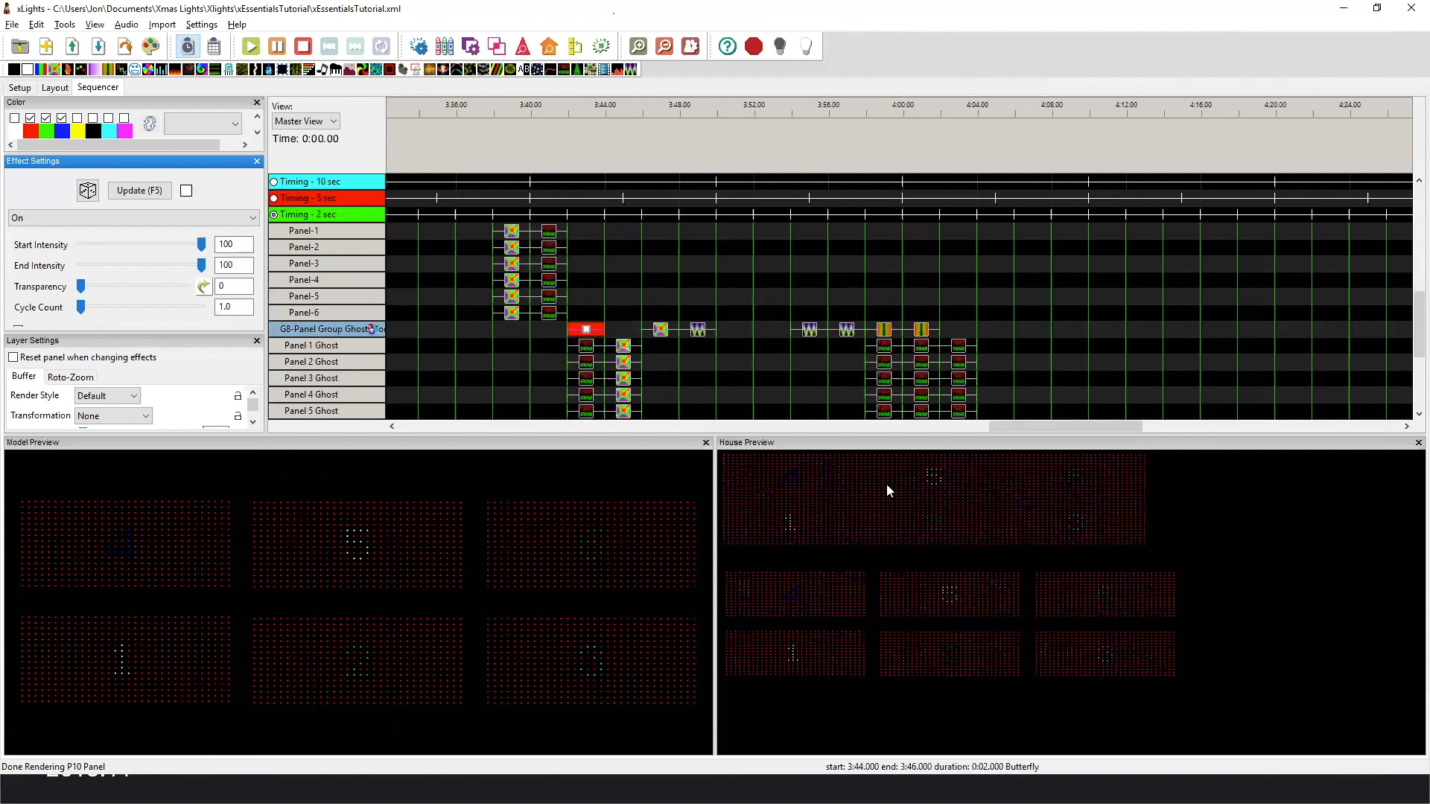
Compare the Butterfly effect on Panel 1 Ghost with the Butterfly effect on the Panel submodels.
{"action": "scroll", "coordinate": [623, 316], "scroll_direction": "down", "scroll_amount": 2}
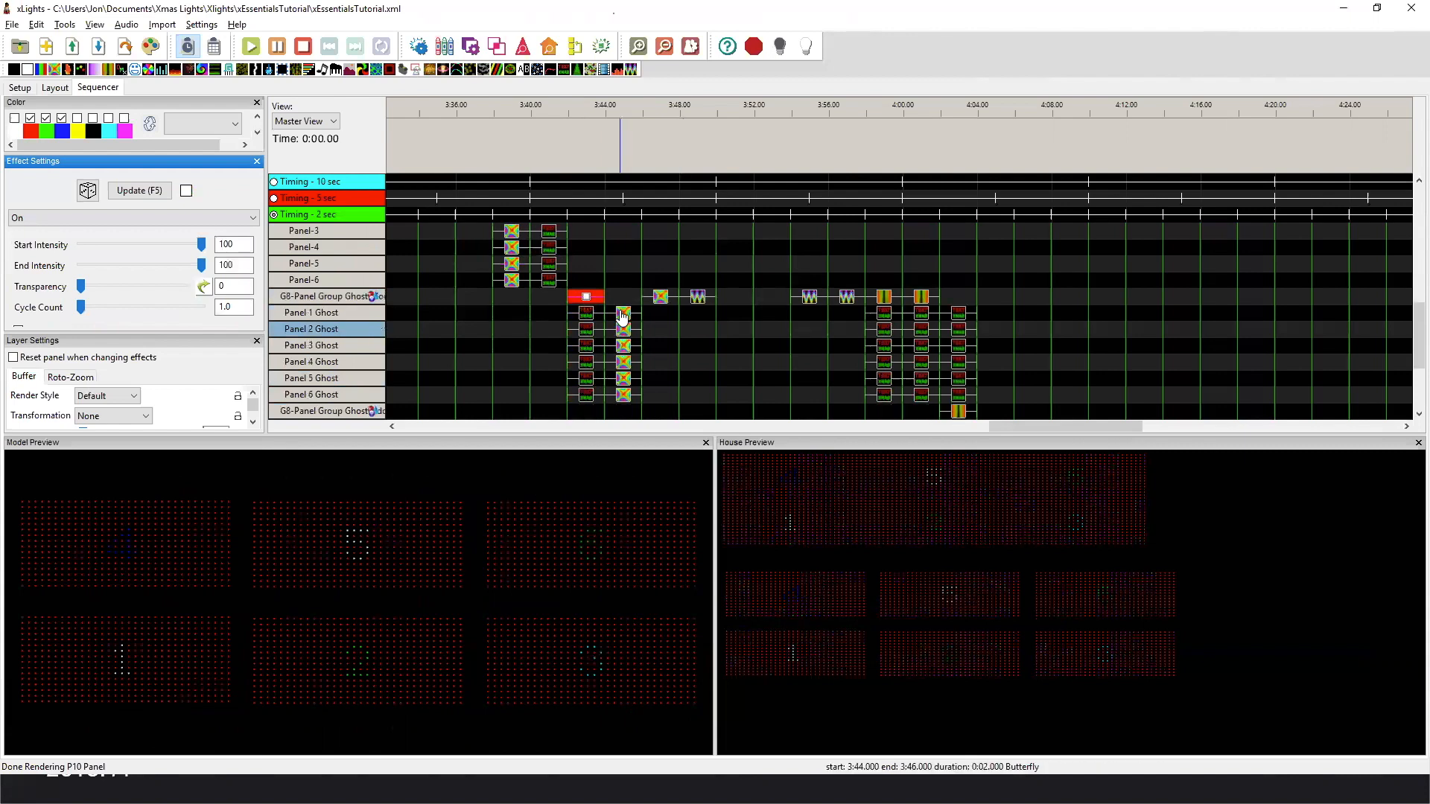
{"action": "left_click", "coordinate": [623, 314]}
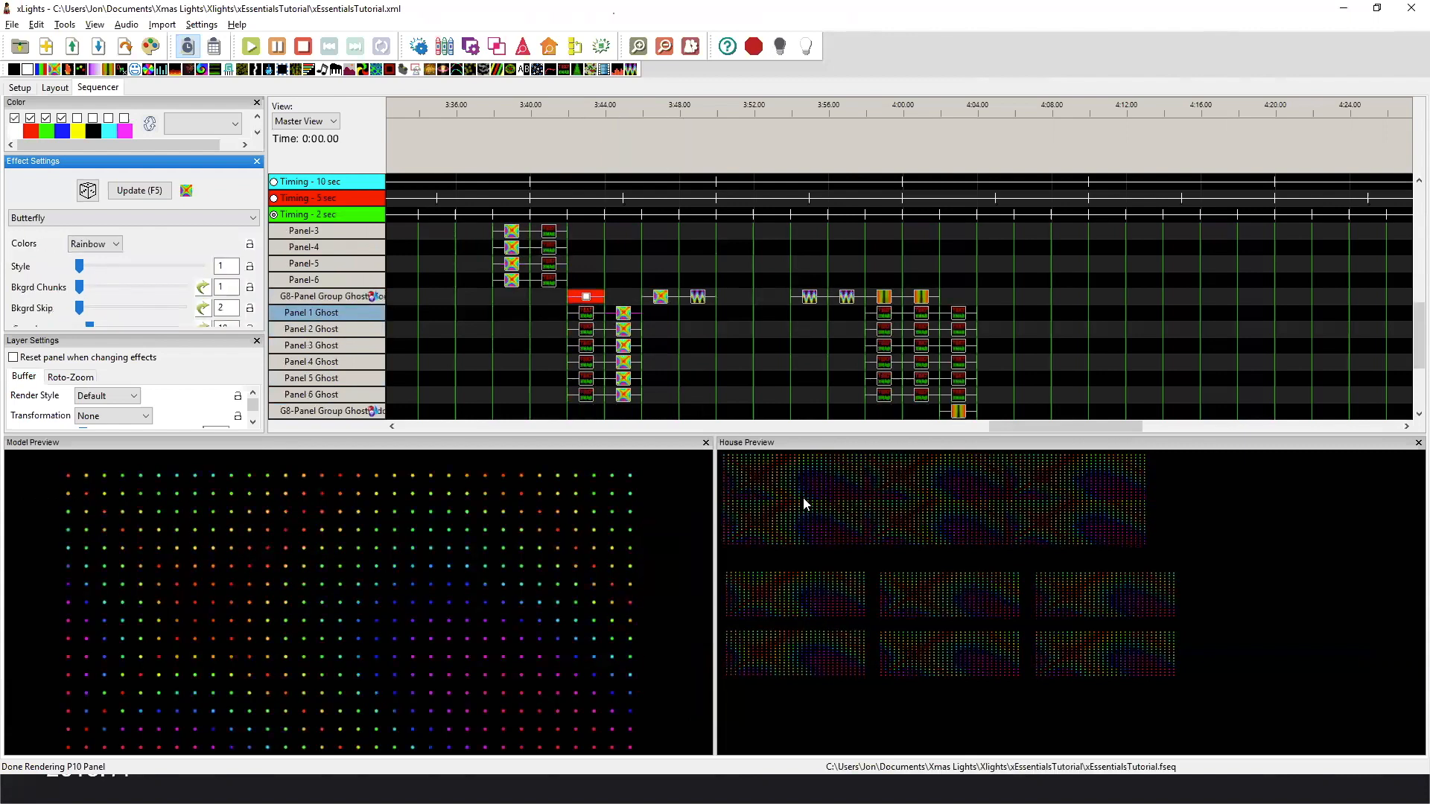
{"action": "left_click", "coordinate": [514, 281]}
{"action": "left_click", "coordinate": [625, 314]}
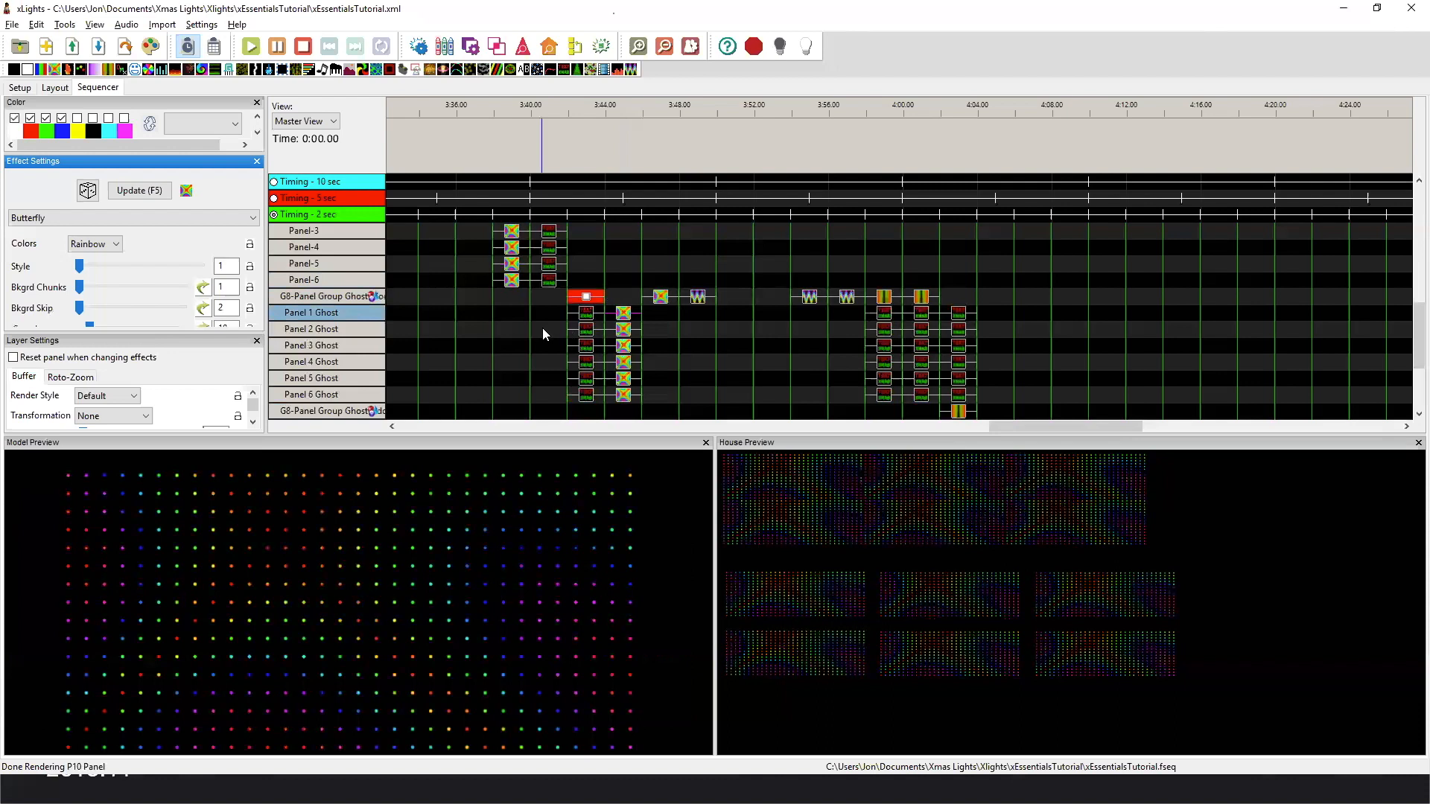
Preview the group-level Butterfly and Wave effects on G8-Panel Group Ghost Models.
{"action": "scroll", "coordinate": [542, 328], "scroll_direction": "down", "scroll_amount": 2}
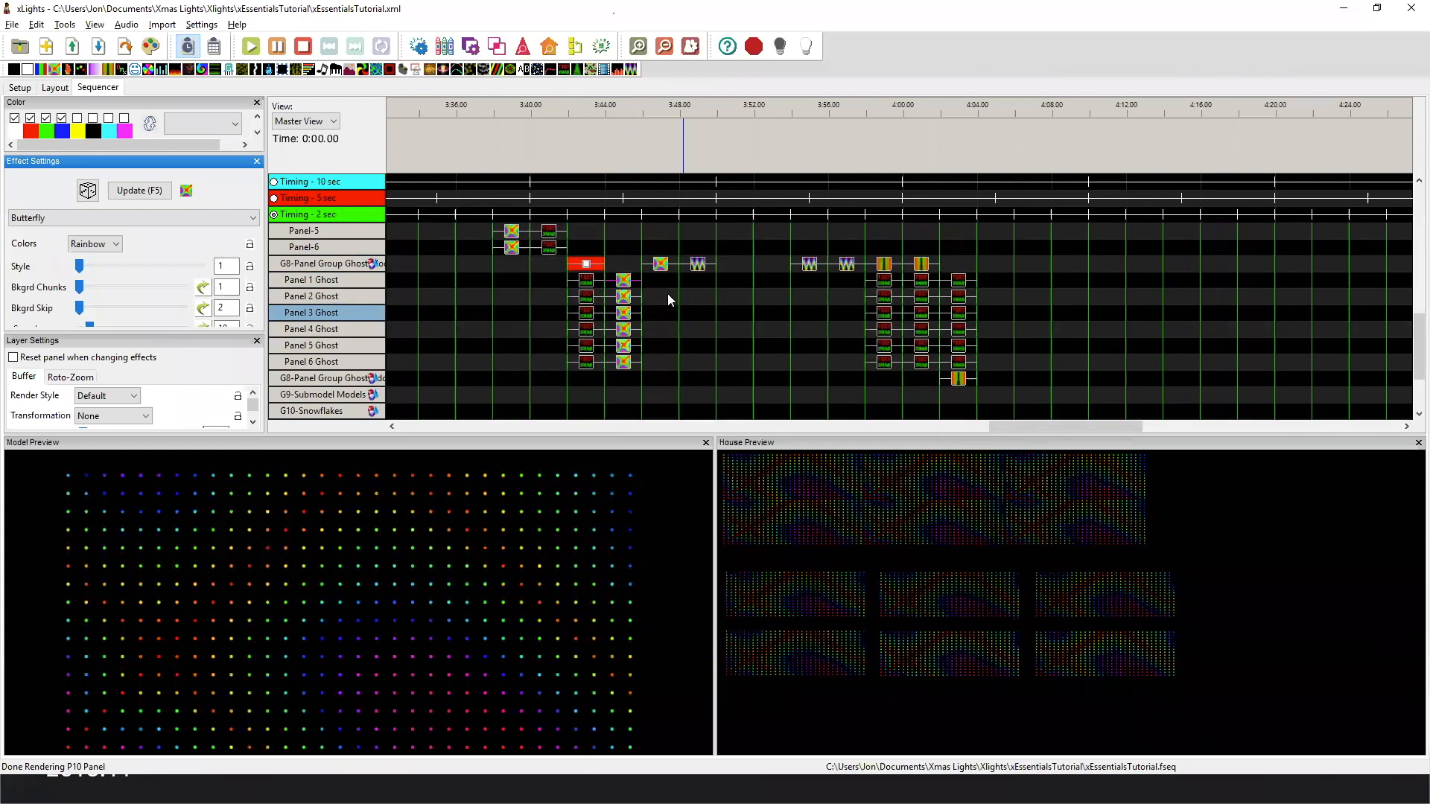
{"action": "left_click", "coordinate": [663, 265]}
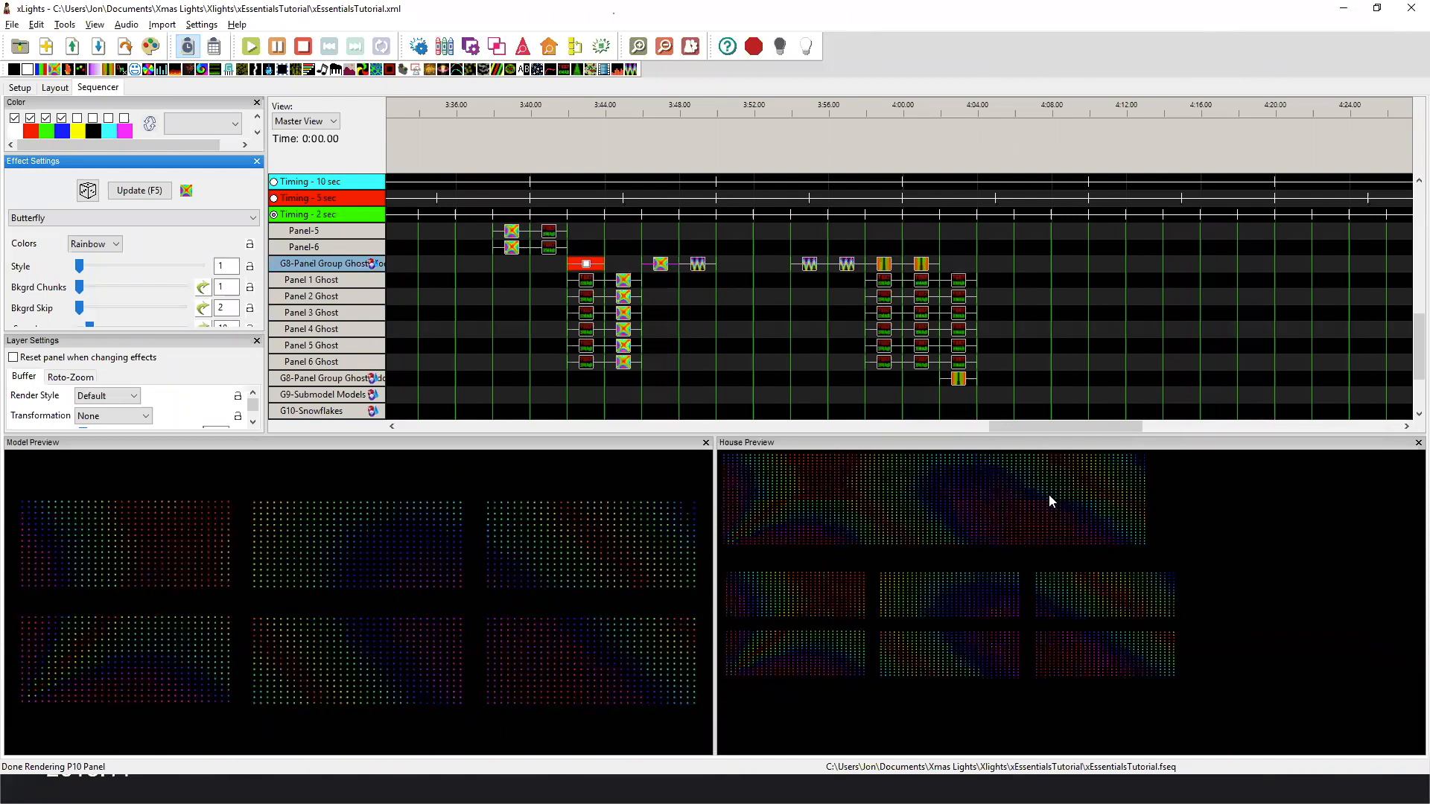
{"action": "left_click", "coordinate": [697, 266]}
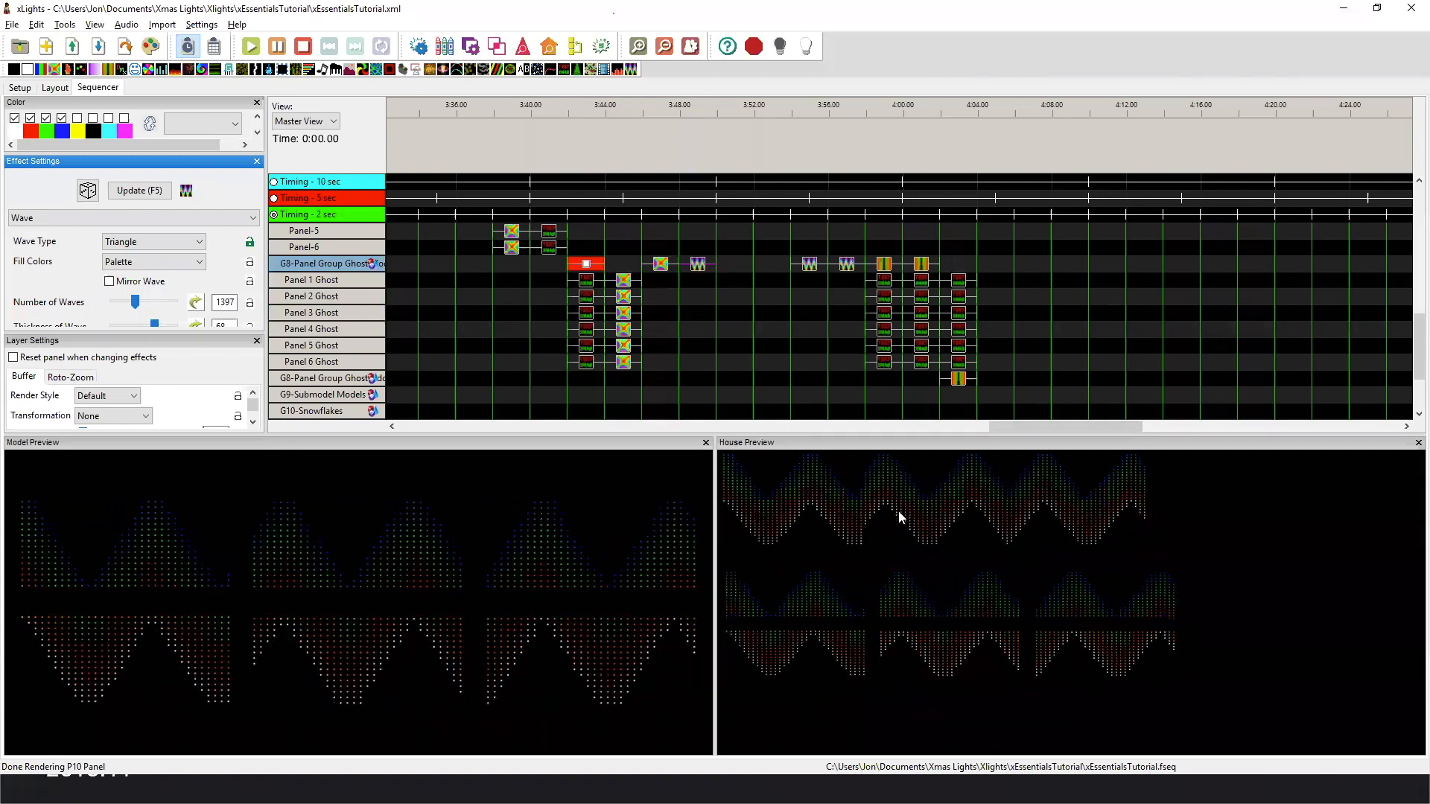
Expand G8-Panel Group Ghost Odd Even and compare the Wave effects on G8-Panel Group and G8-Panel Group Ghost Models.
{"action": "scroll", "coordinate": [442, 337], "scroll_direction": "down", "scroll_amount": 2}
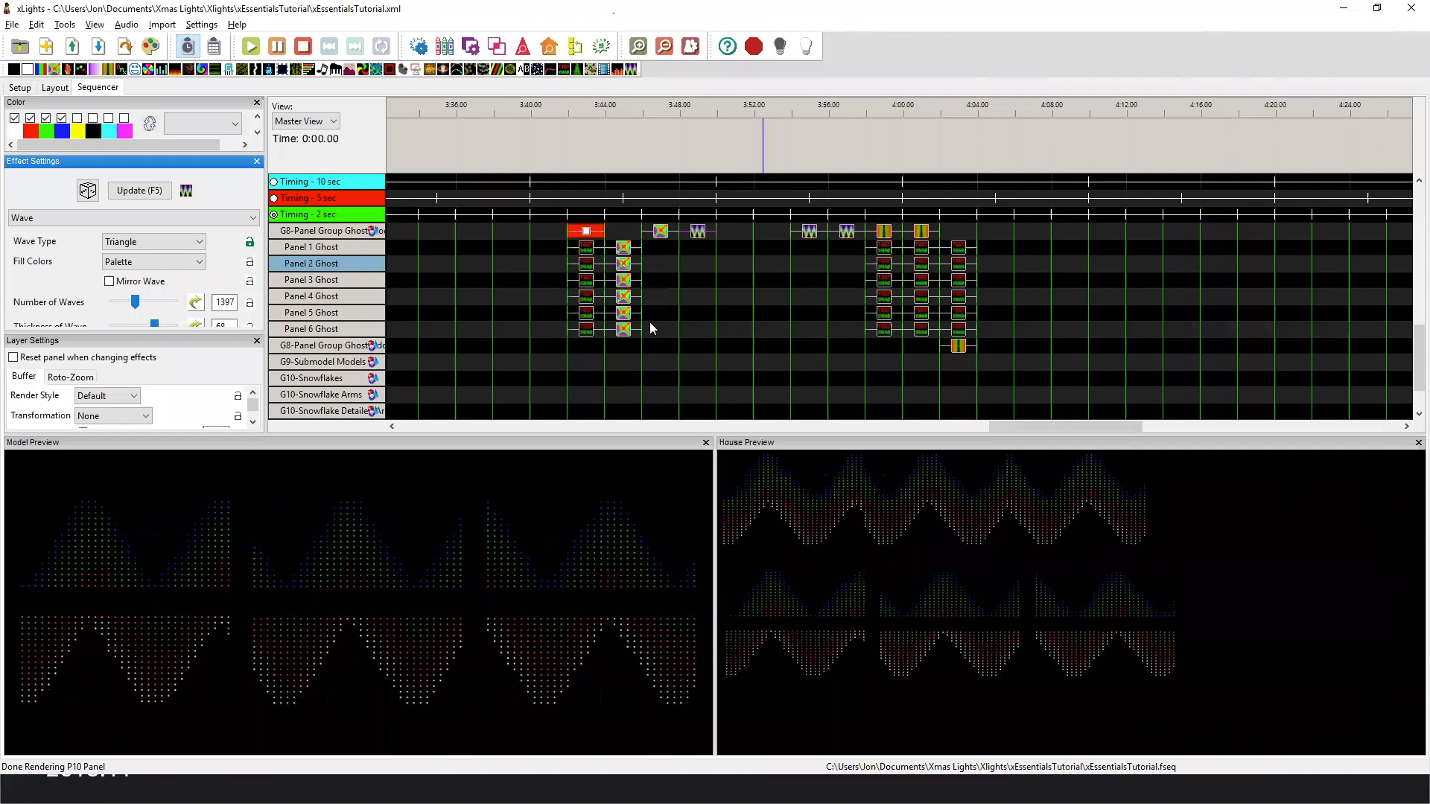
{"action": "left_click", "coordinate": [340, 347]}
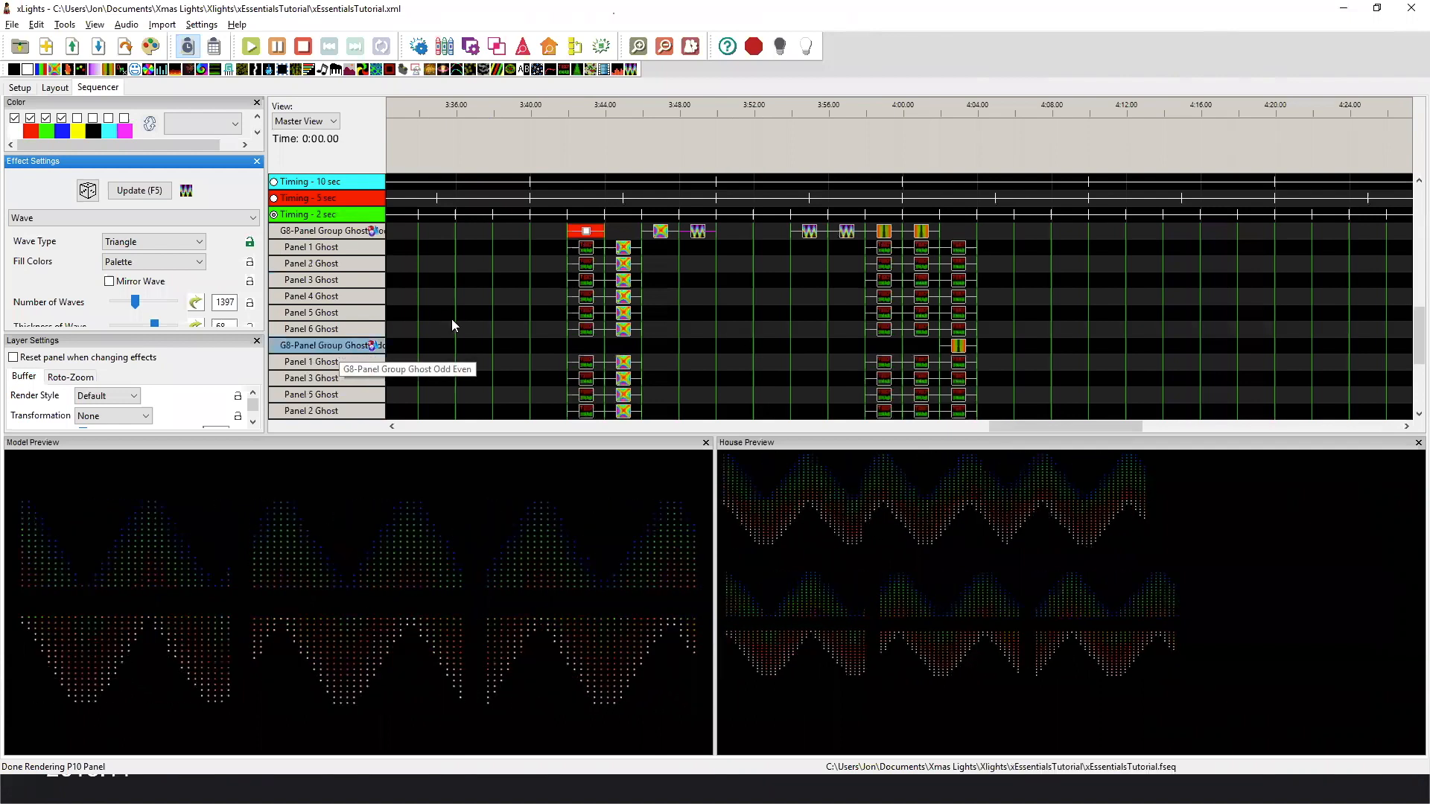
{"action": "scroll", "coordinate": [505, 303], "scroll_direction": "up", "scroll_amount": 5}
{"action": "left_click", "coordinate": [734, 248]}
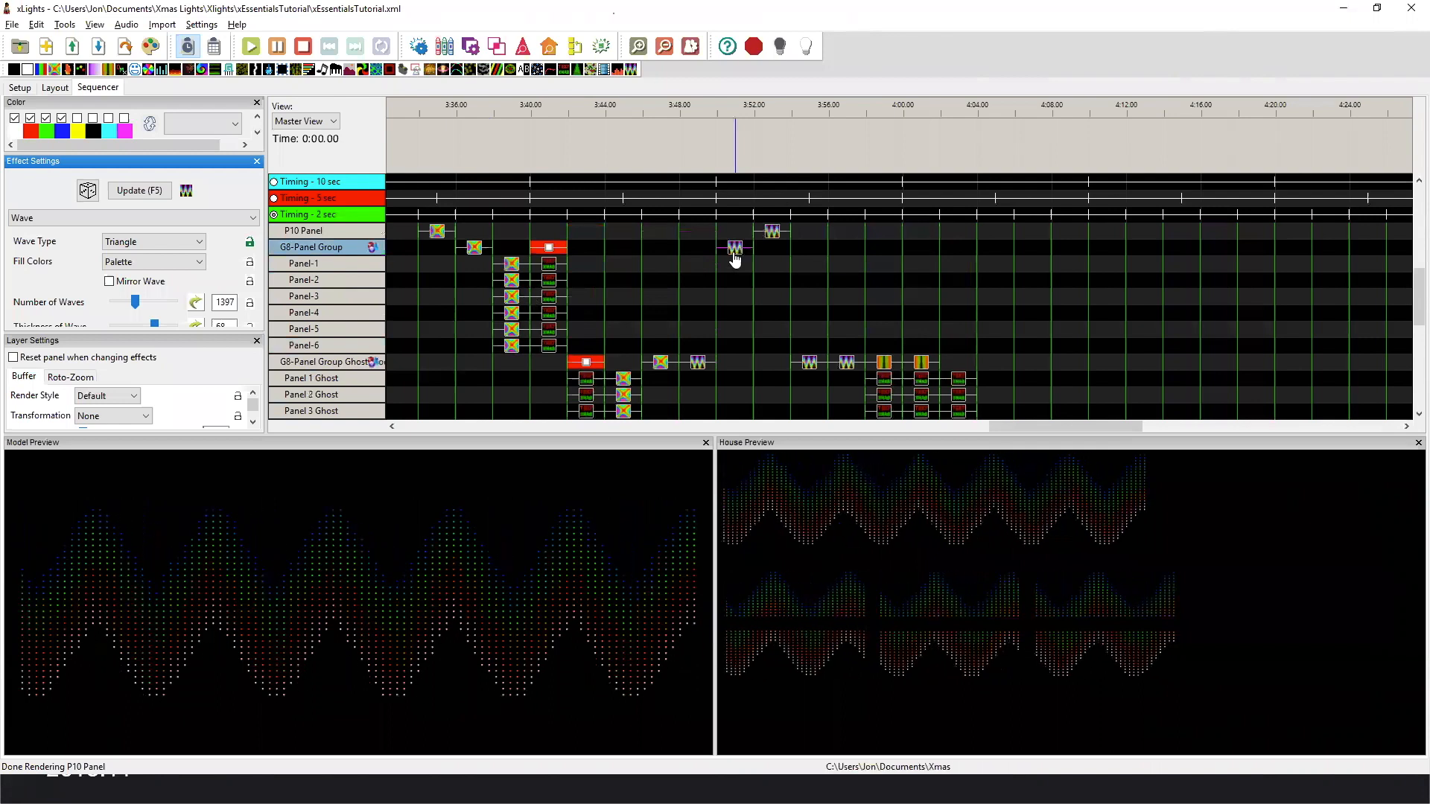
{"action": "left_click", "coordinate": [698, 363]}
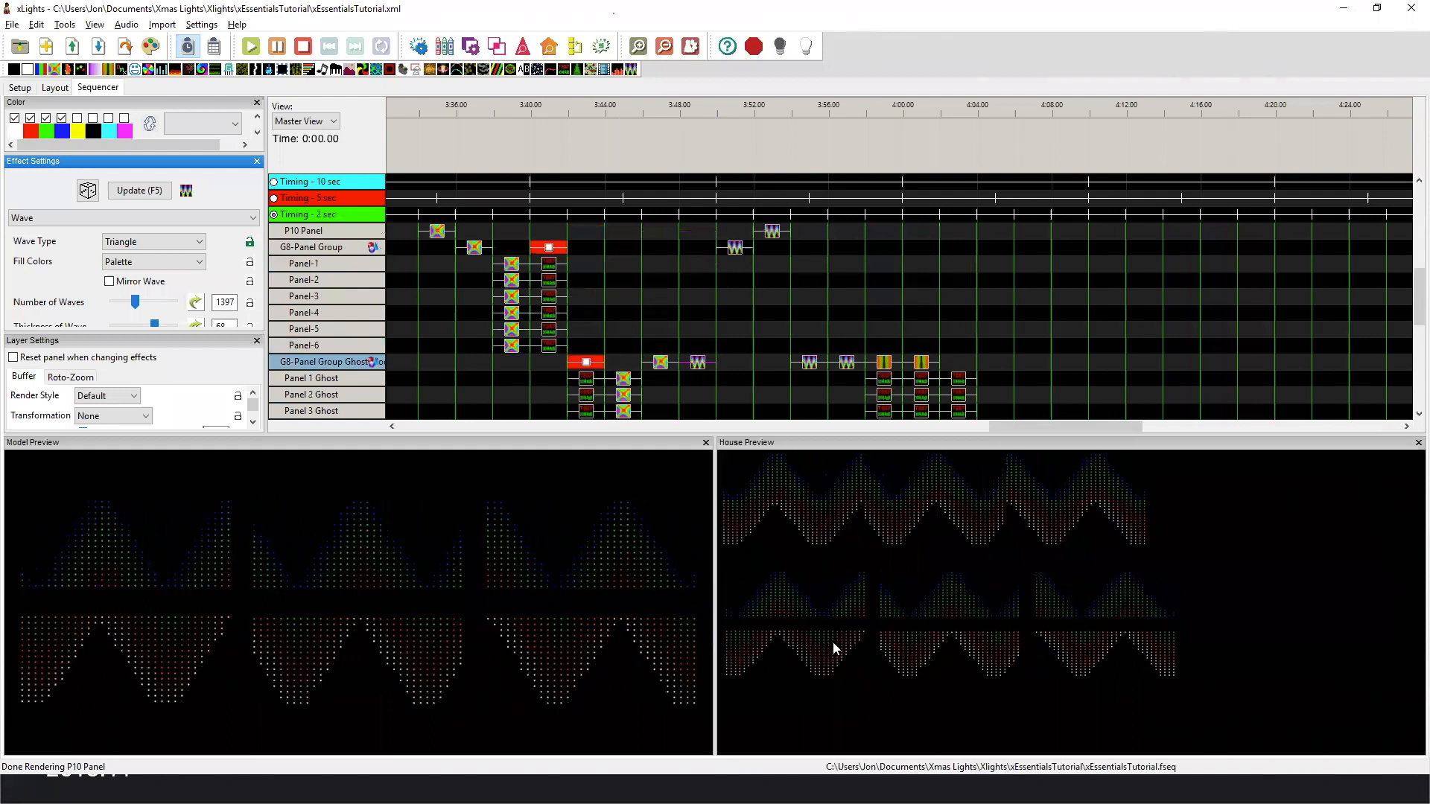
{"action": "left_click", "coordinate": [742, 255]}
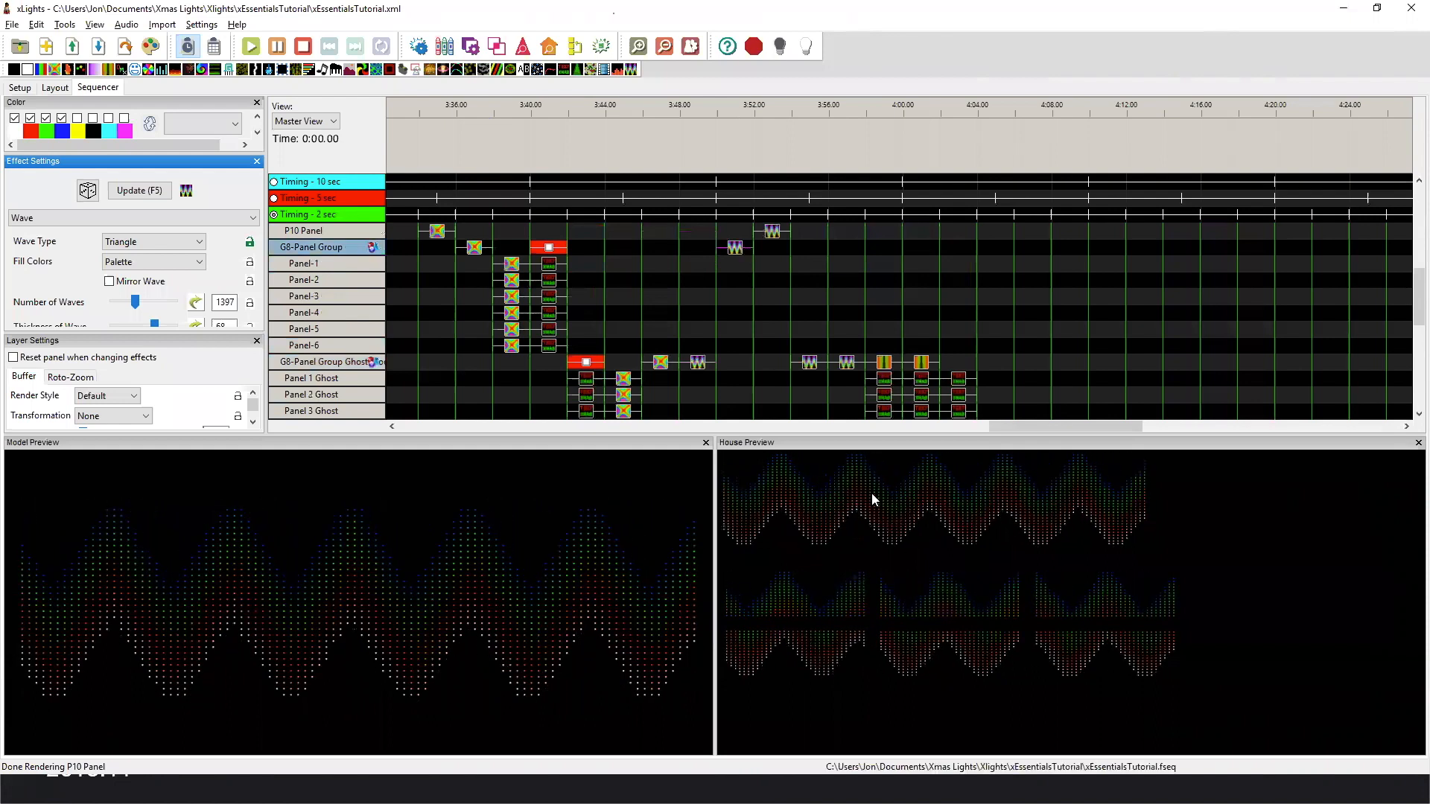
{"action": "left_click", "coordinate": [698, 363]}
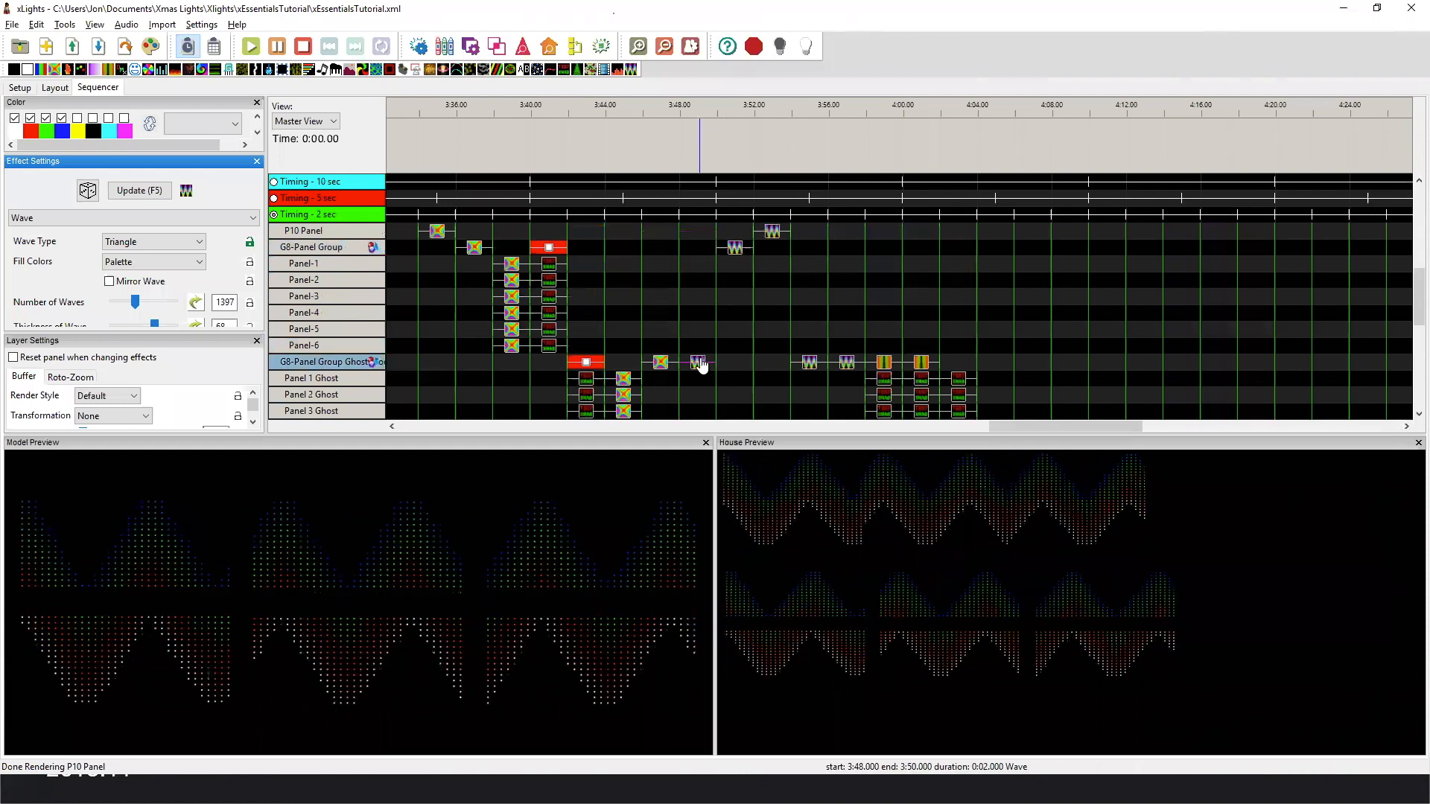
Compare the Default-style Wave effects on P10 Panel, G8-Panel Group and G8-Panel Group Ghost Models.
{"action": "left_click", "coordinate": [770, 232]}
{"action": "left_click", "coordinate": [736, 250]}
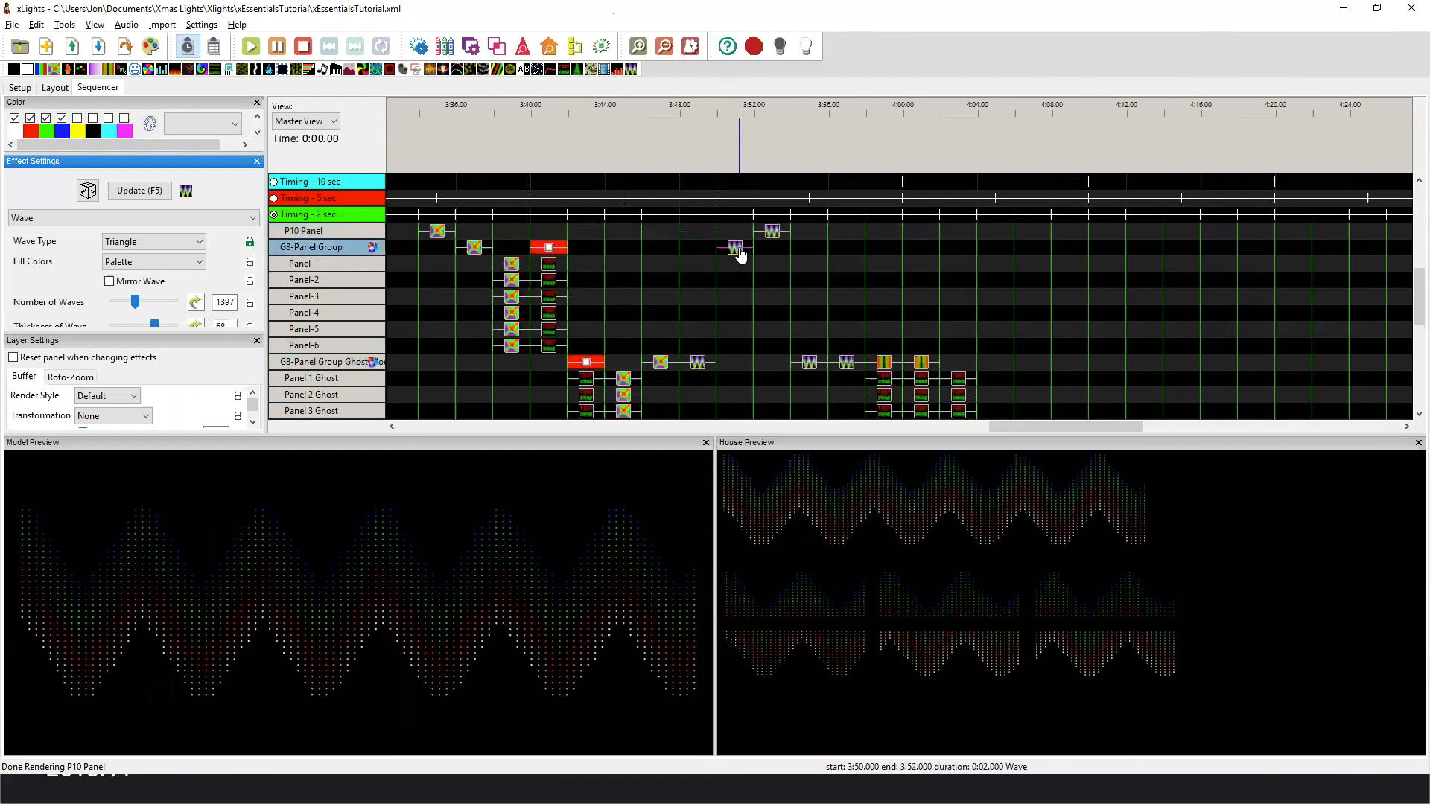
{"action": "left_click", "coordinate": [778, 232]}
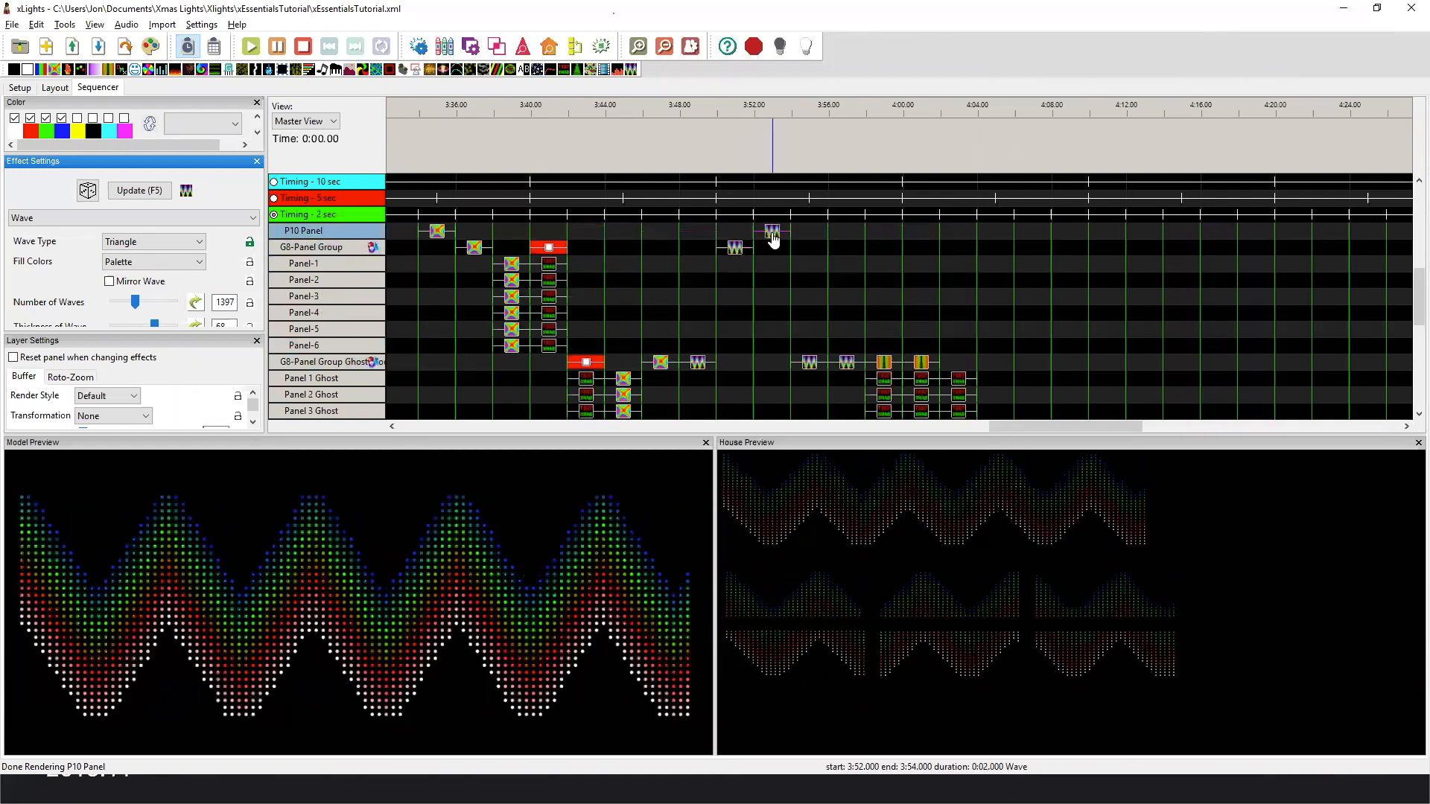
{"action": "left_click", "coordinate": [697, 365]}
{"action": "left_click", "coordinate": [736, 250]}
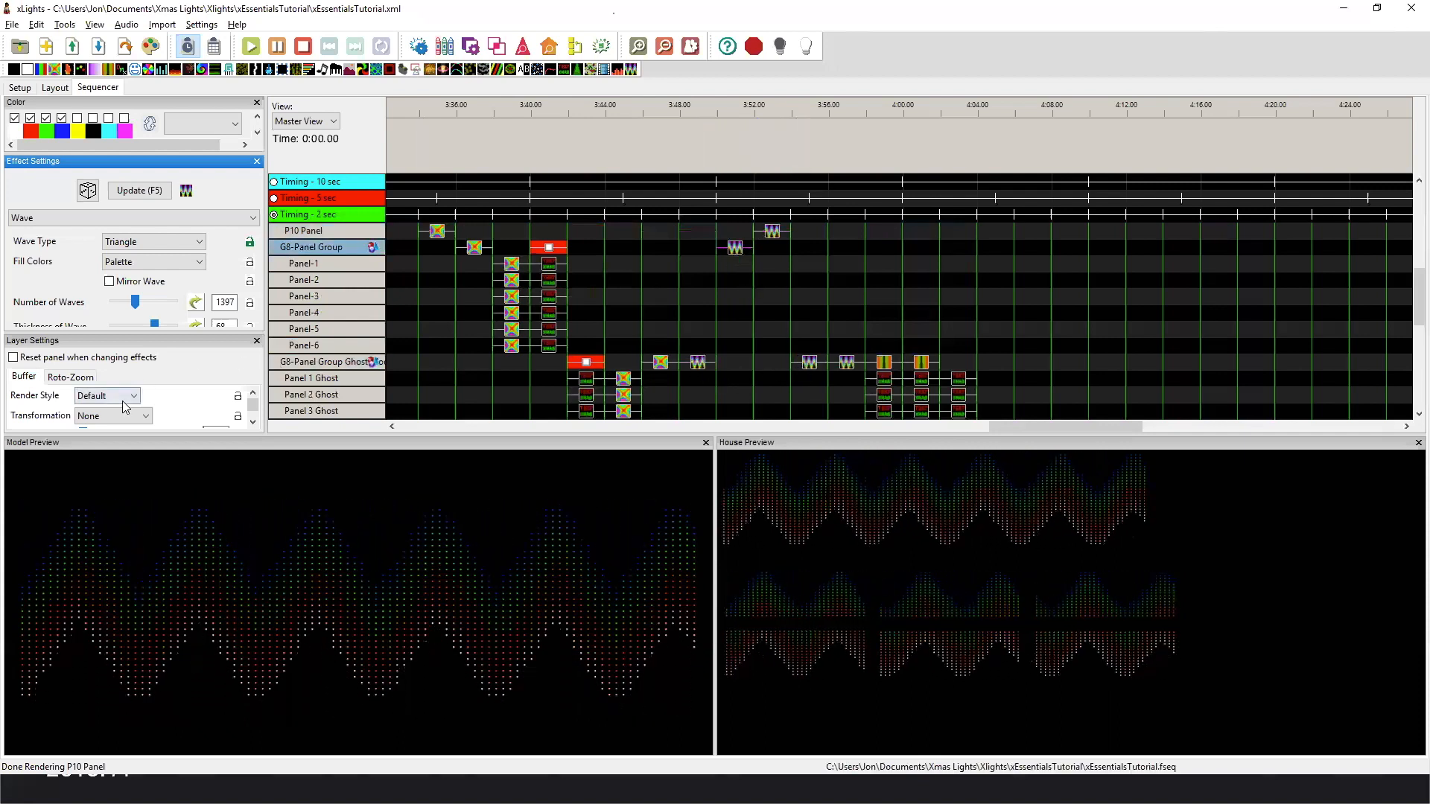
Preview the Wave effects with Horizontal Stack and Vertical Stack render styles on G8-Panel Group Ghost Models.
{"action": "left_click", "coordinate": [812, 365]}
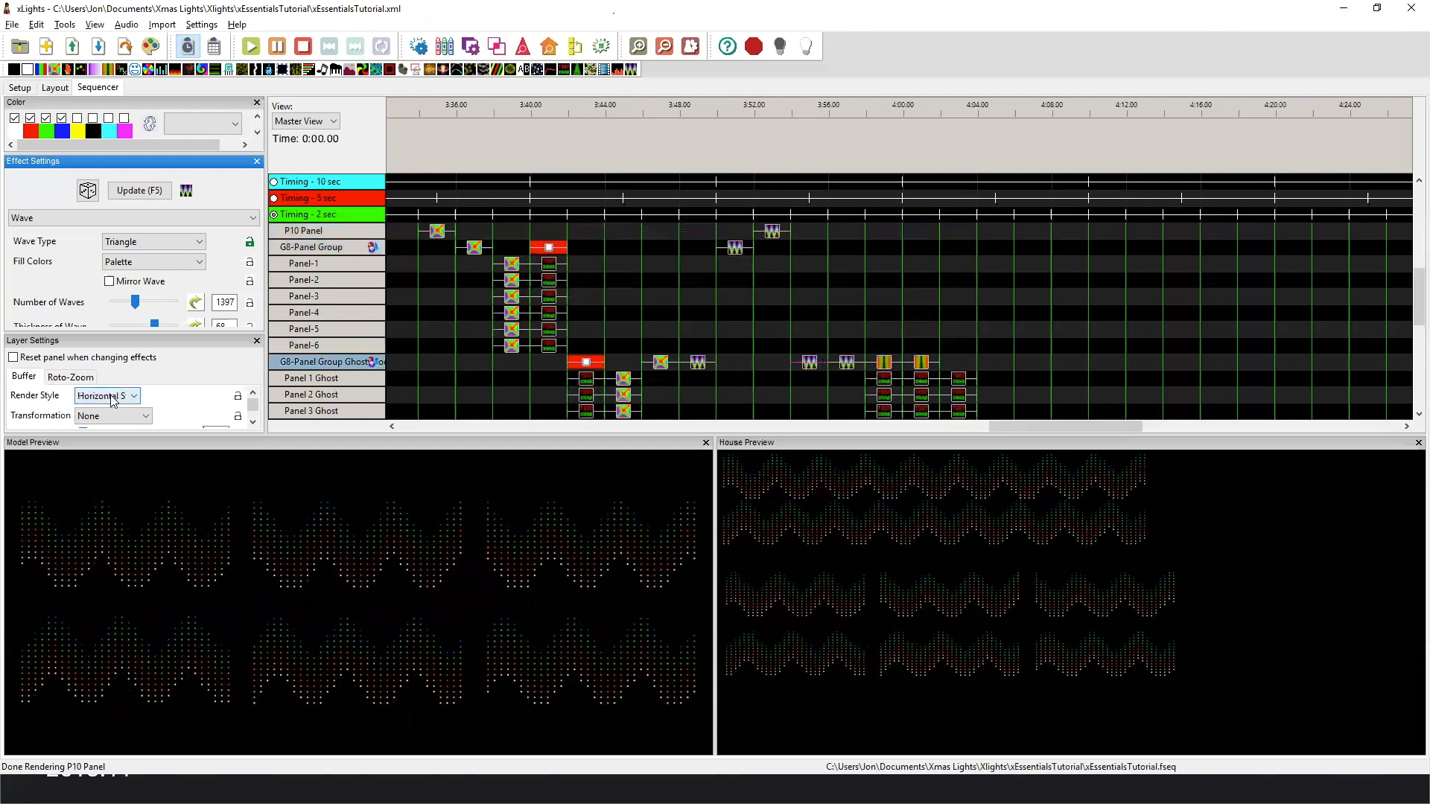
{"action": "left_click", "coordinate": [847, 363]}
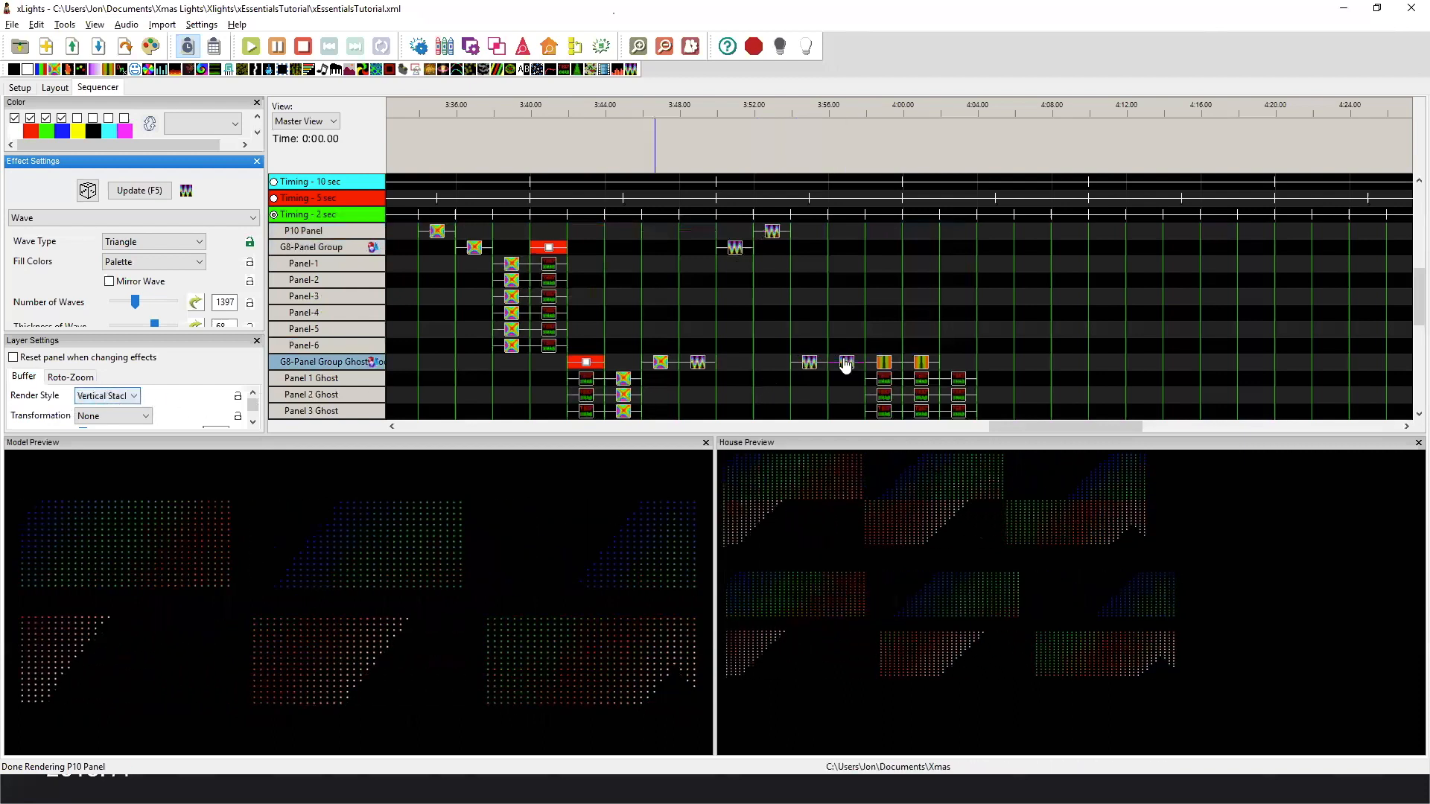
Preview the first of the two adjacent Wave effects on G8-Panel Group Ghost Models, keeping its Horizontal Stack render style.
{"action": "left_click", "coordinate": [810, 365]}
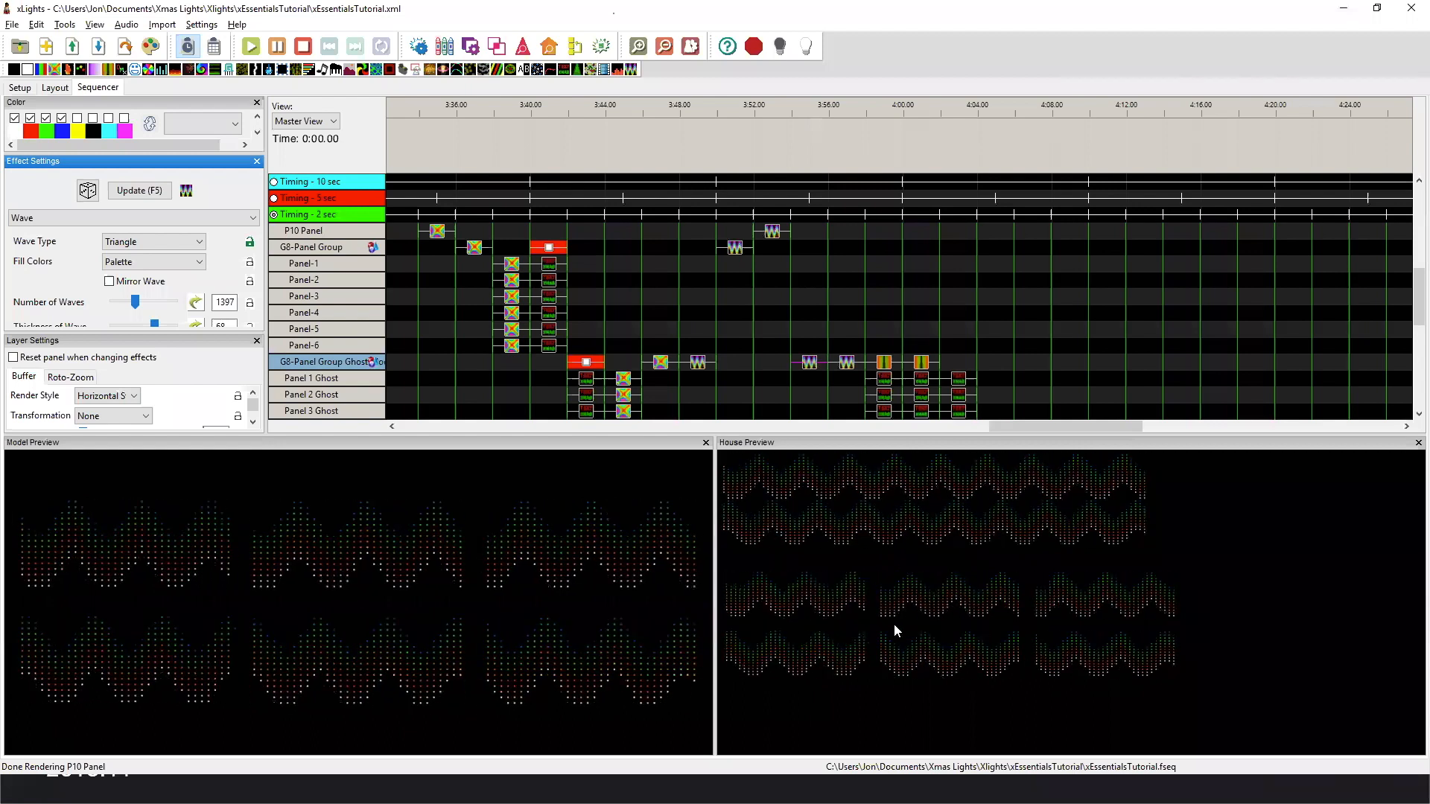
{"action": "left_click", "coordinate": [111, 396]}
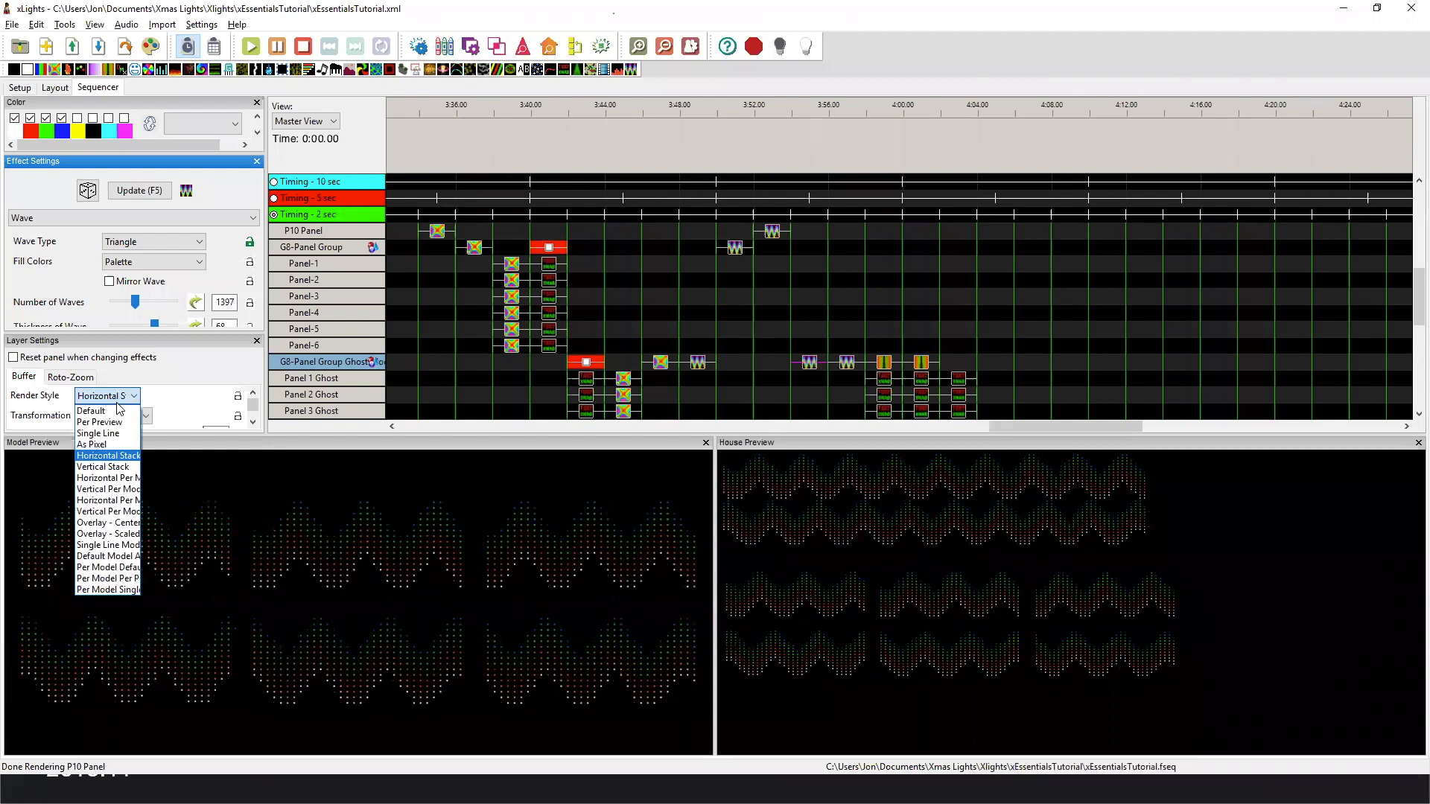
{"action": "left_click", "coordinate": [119, 456]}
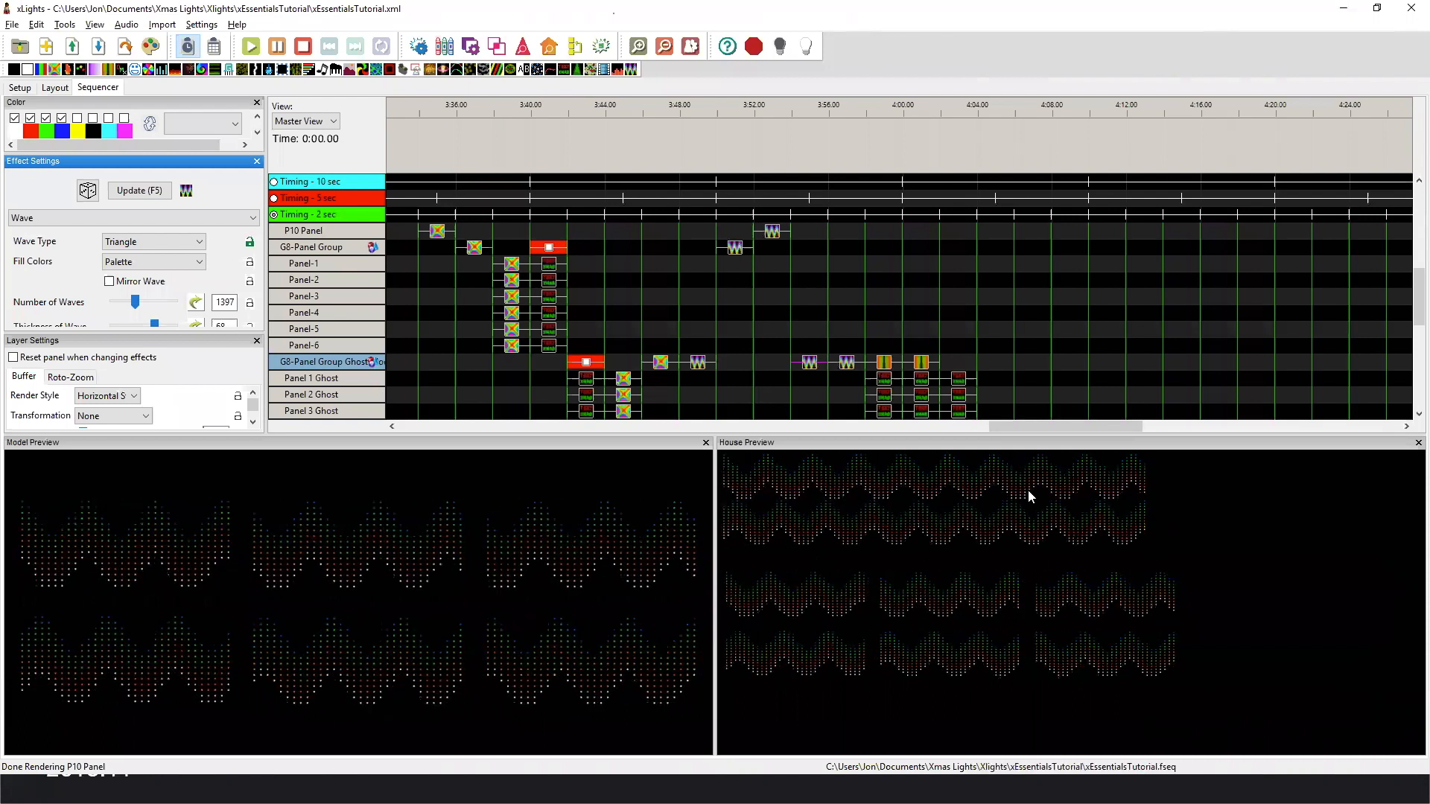
Try the Vertical Per Model render style on the last Wave effect of G8-Panel Group Ghost Models, and set it to Default.
{"action": "left_click", "coordinate": [845, 364]}
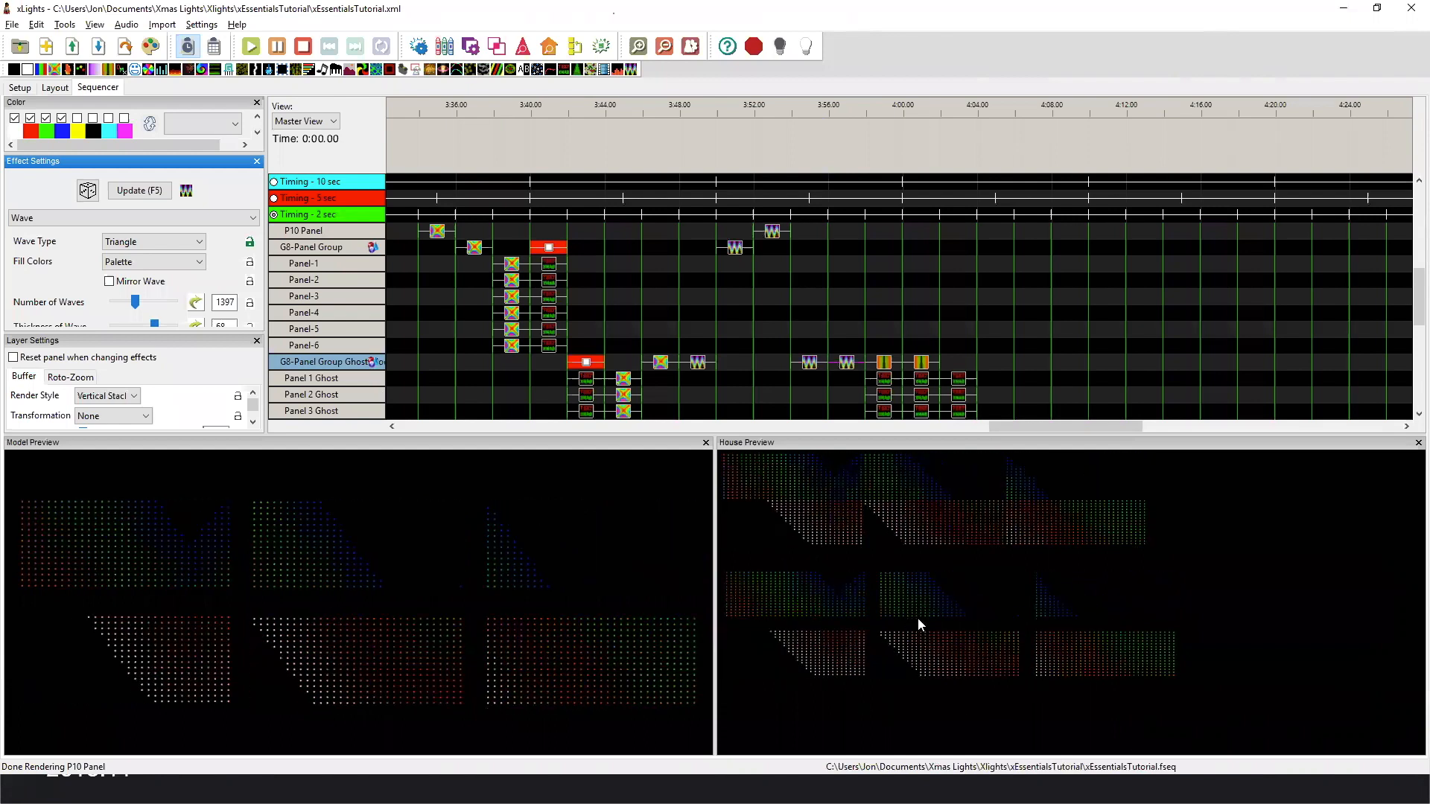
{"action": "left_click", "coordinate": [125, 405]}
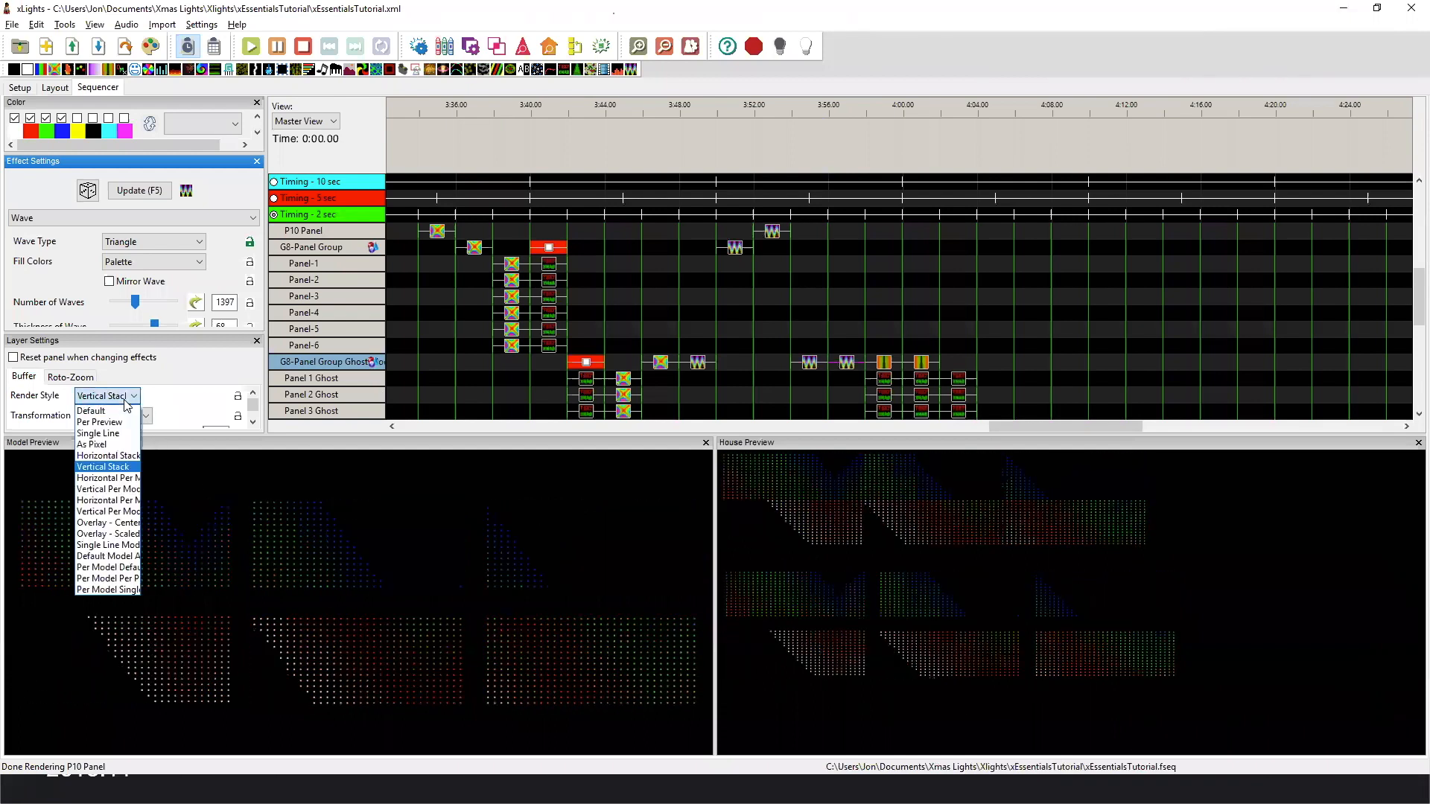
{"action": "left_click", "coordinate": [128, 484]}
{"action": "left_click", "coordinate": [112, 395]}
{"action": "left_click", "coordinate": [108, 490]}
{"action": "left_click", "coordinate": [108, 396]}
{"action": "left_click", "coordinate": [96, 411]}
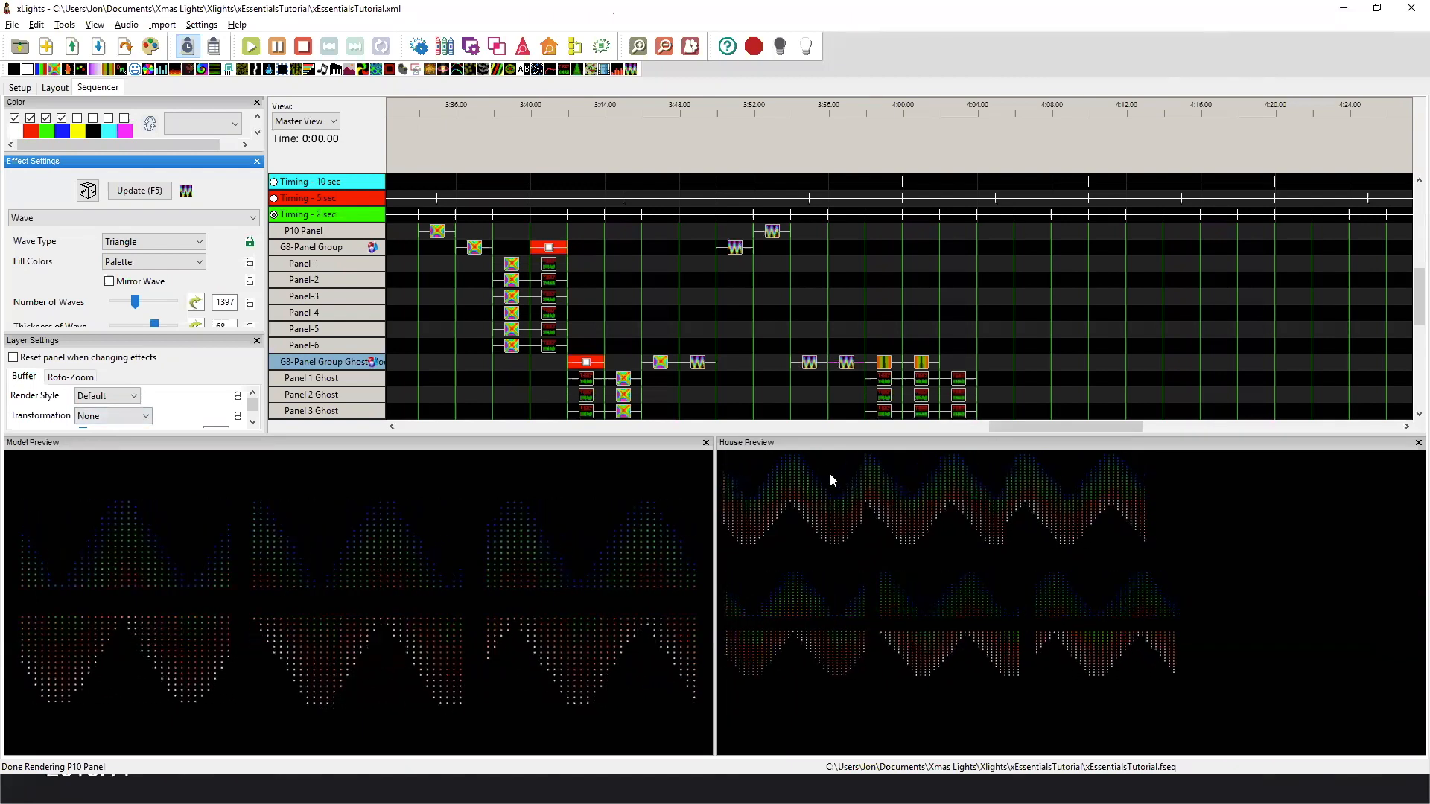
Compare the two Curtain effects on G8-Panel Group Ghost Models with Default and Horizontal Per Model render styles.
{"action": "scroll", "coordinate": [858, 293], "scroll_direction": "down", "scroll_amount": 2}
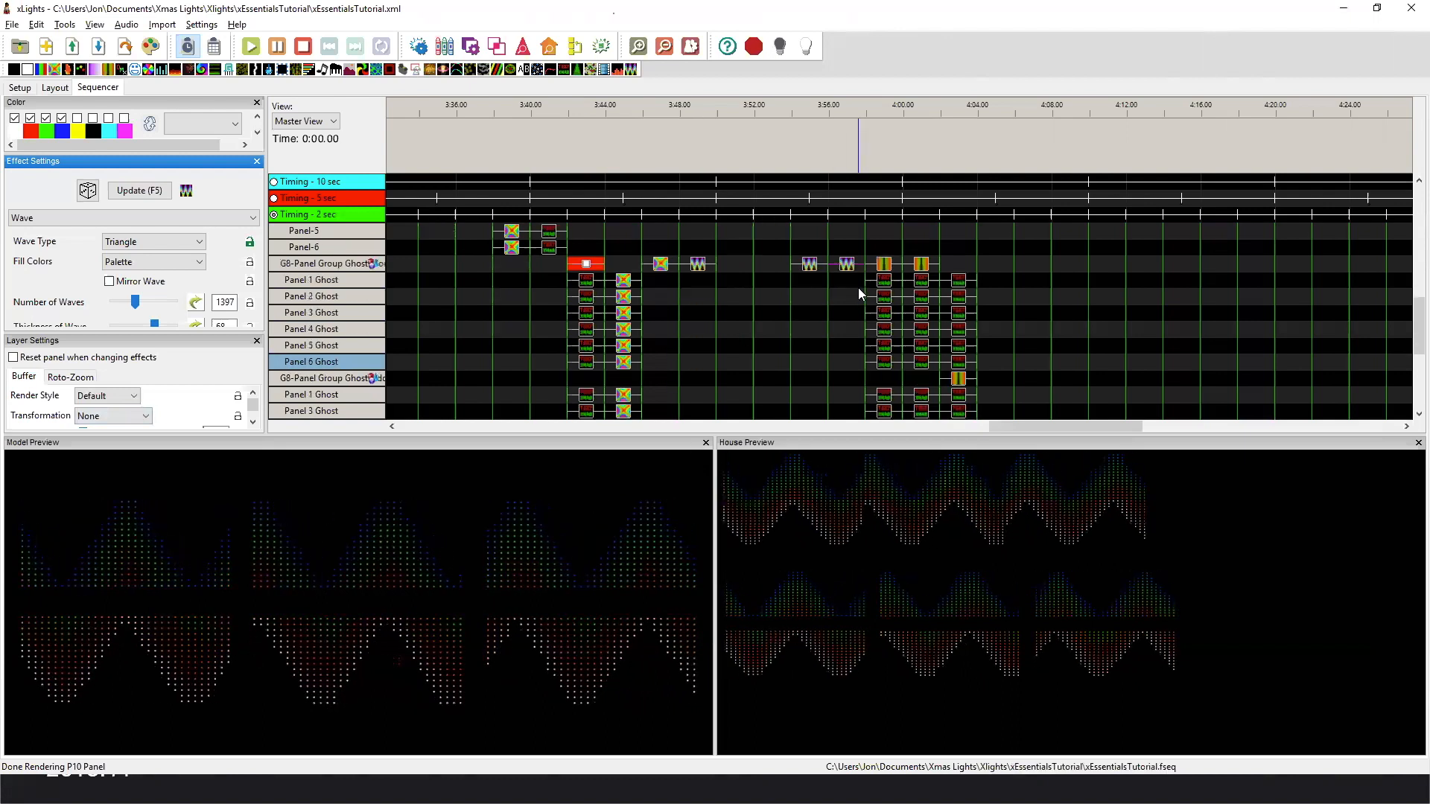
{"action": "left_click", "coordinate": [883, 267]}
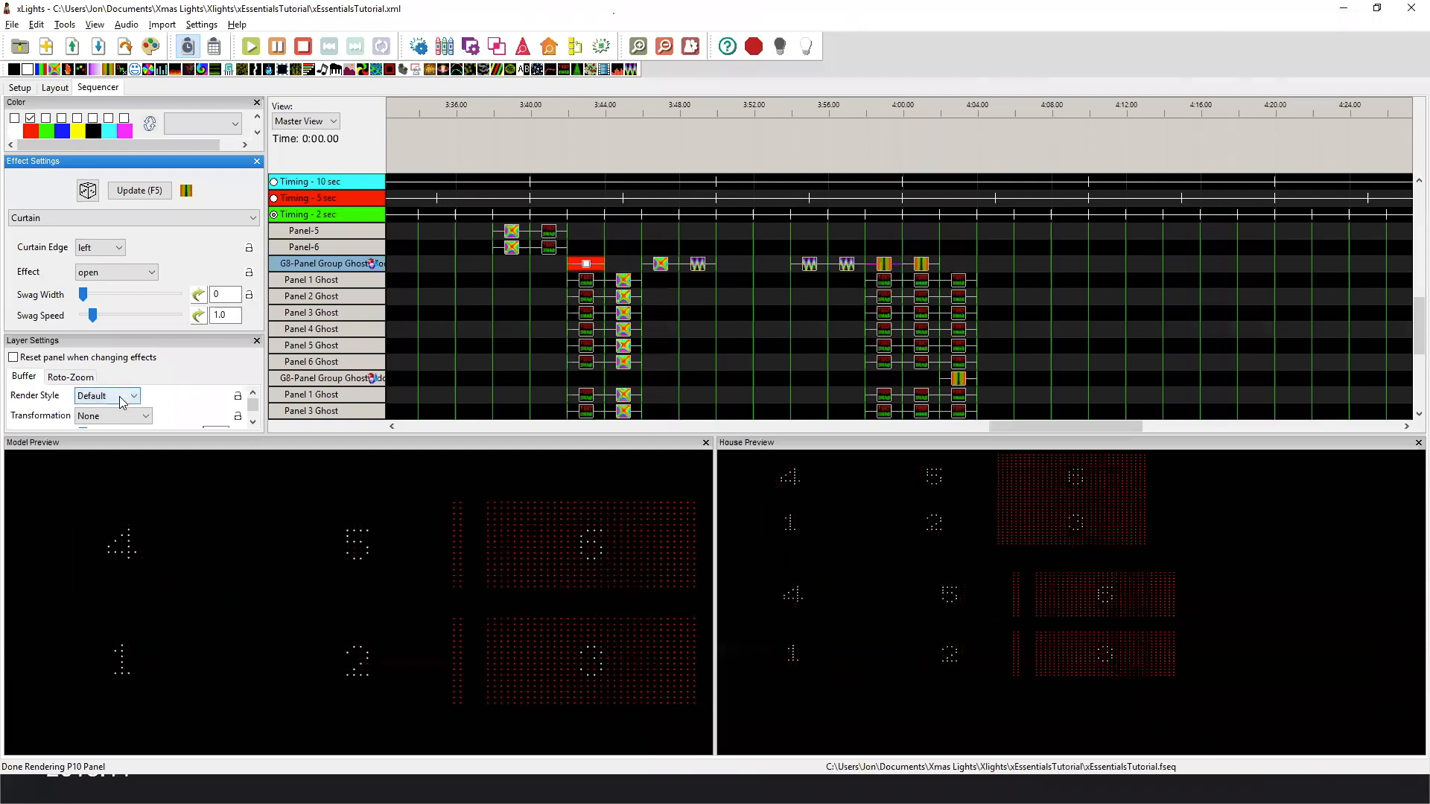
{"action": "left_click", "coordinate": [921, 270]}
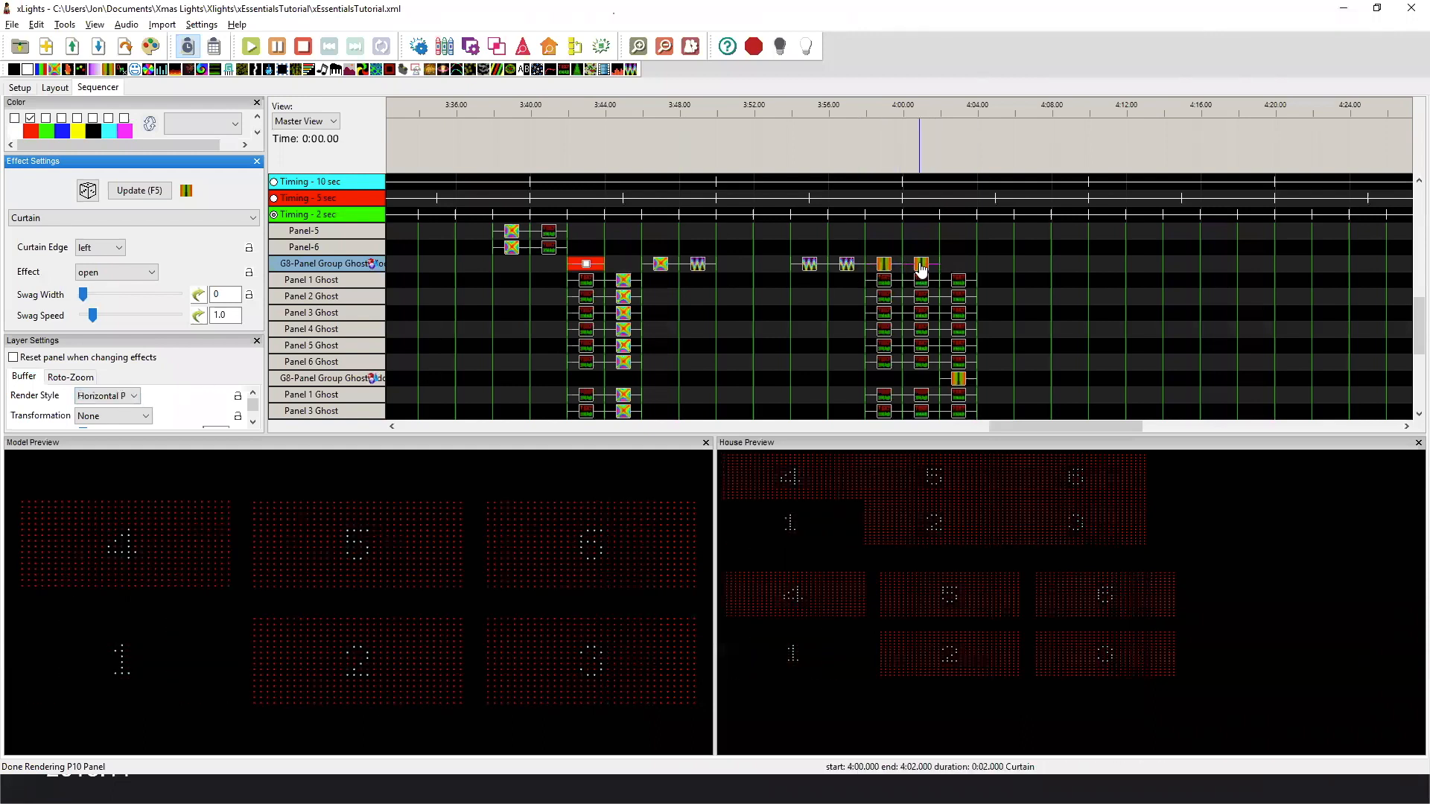
{"action": "left_click", "coordinate": [97, 396]}
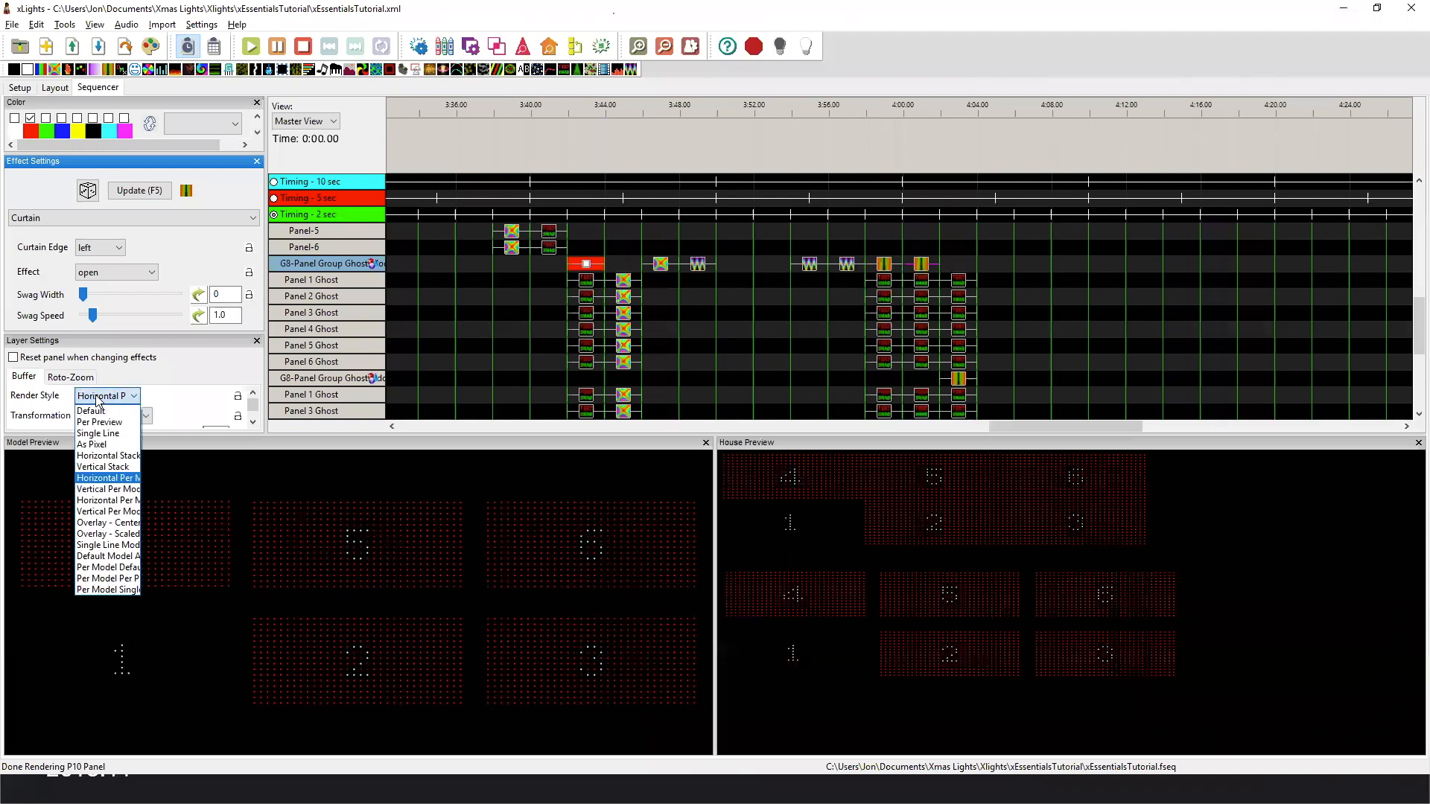
{"action": "left_click", "coordinate": [111, 480]}
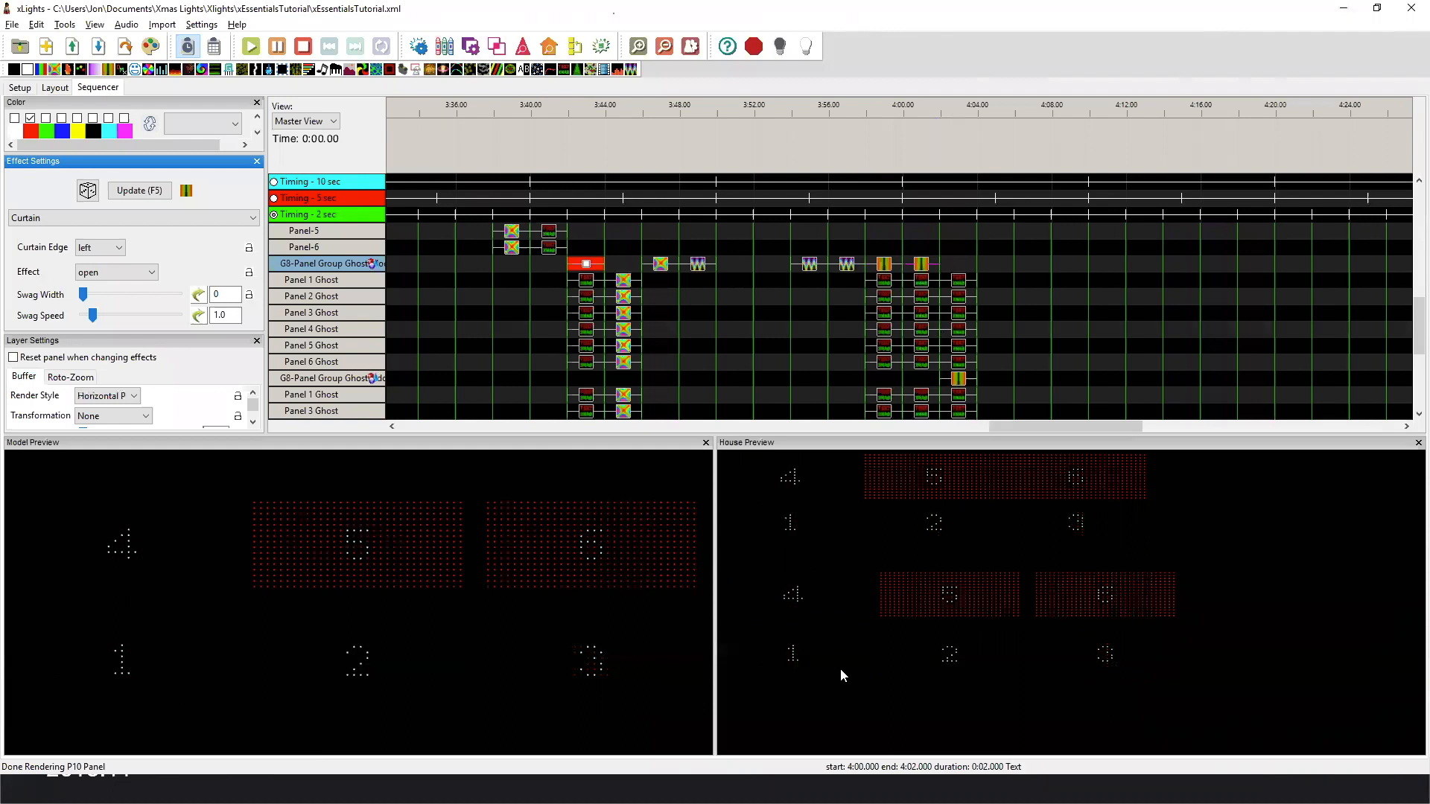
Preview the Curtain effect on G8-Panel Group Ghost Odd Even.
{"action": "scroll", "coordinate": [1018, 328], "scroll_direction": "down", "scroll_amount": 2}
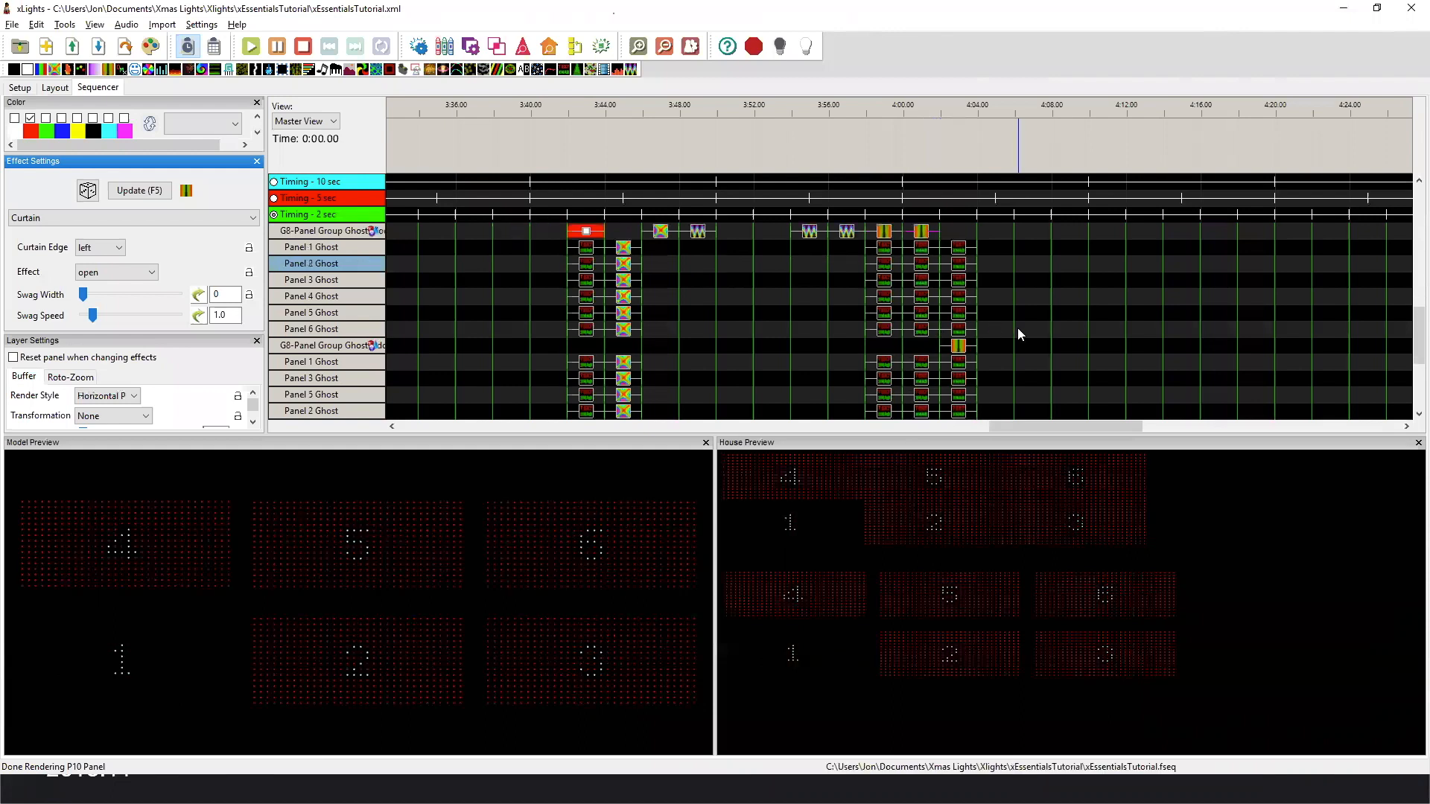
{"action": "left_click", "coordinate": [960, 348]}
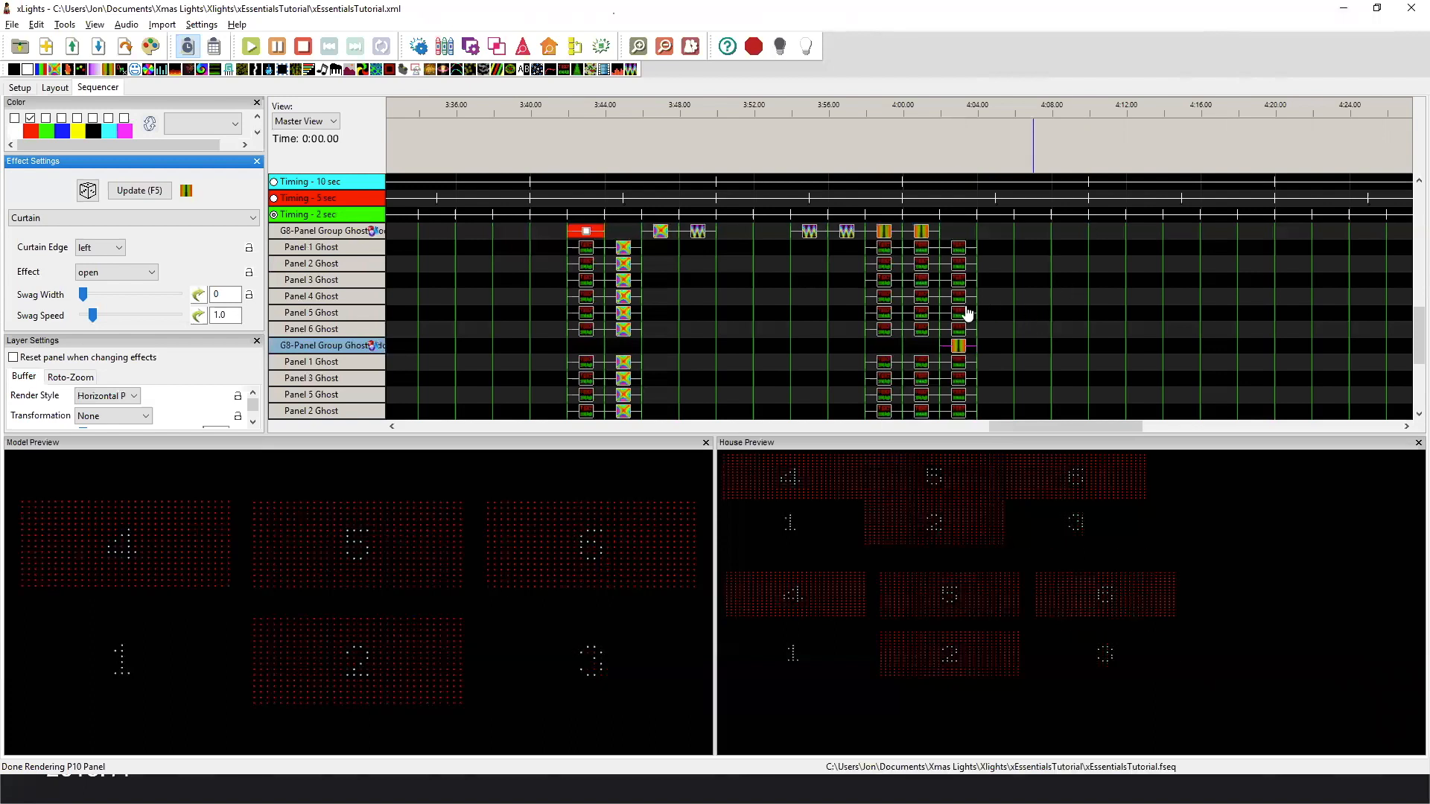
{"action": "scroll", "coordinate": [1066, 283], "scroll_direction": "down", "scroll_amount": 3}
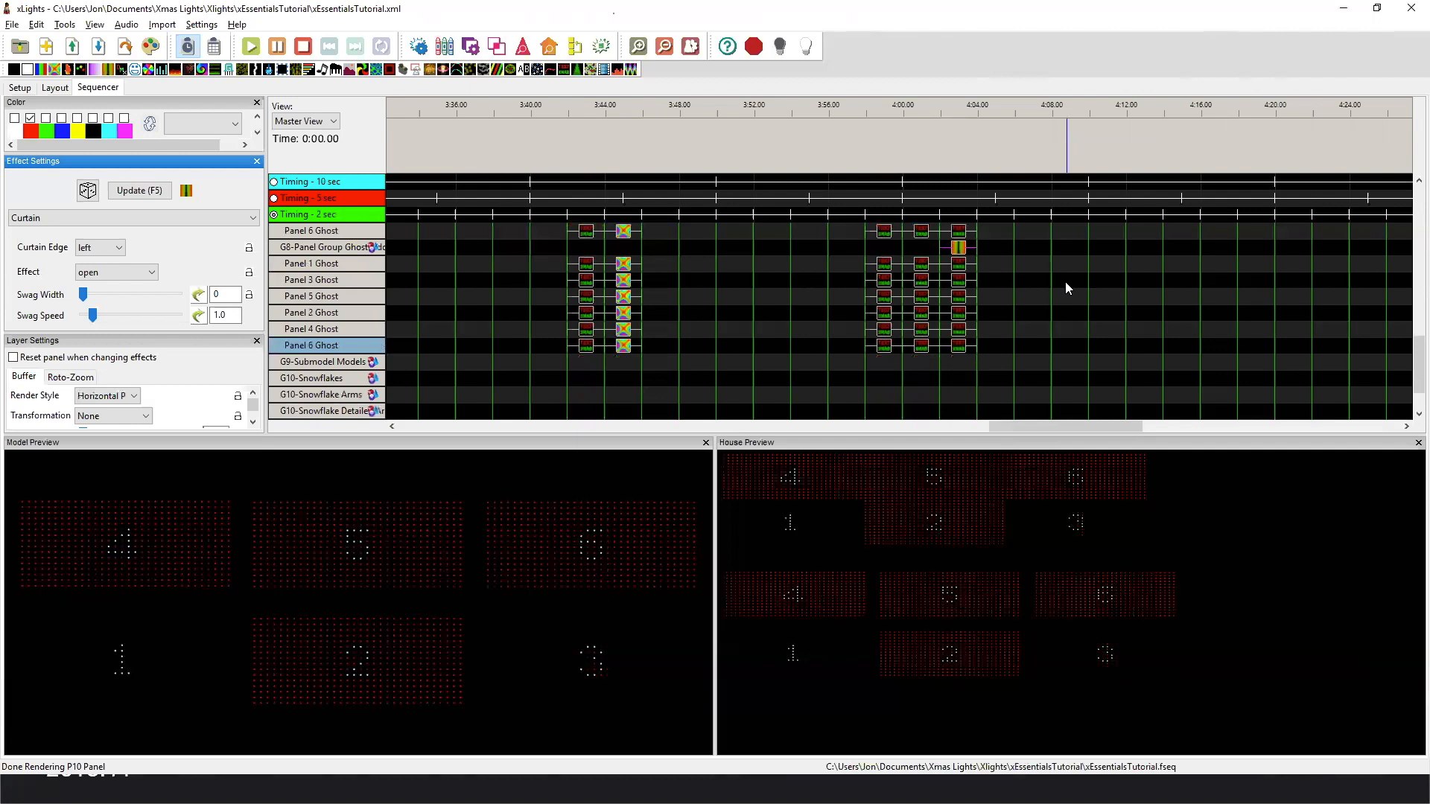
Show the 9- Submodels preview in the layout and open the submodel definitions of Matrix with Submodels.
{"action": "left_click", "coordinate": [56, 89]}
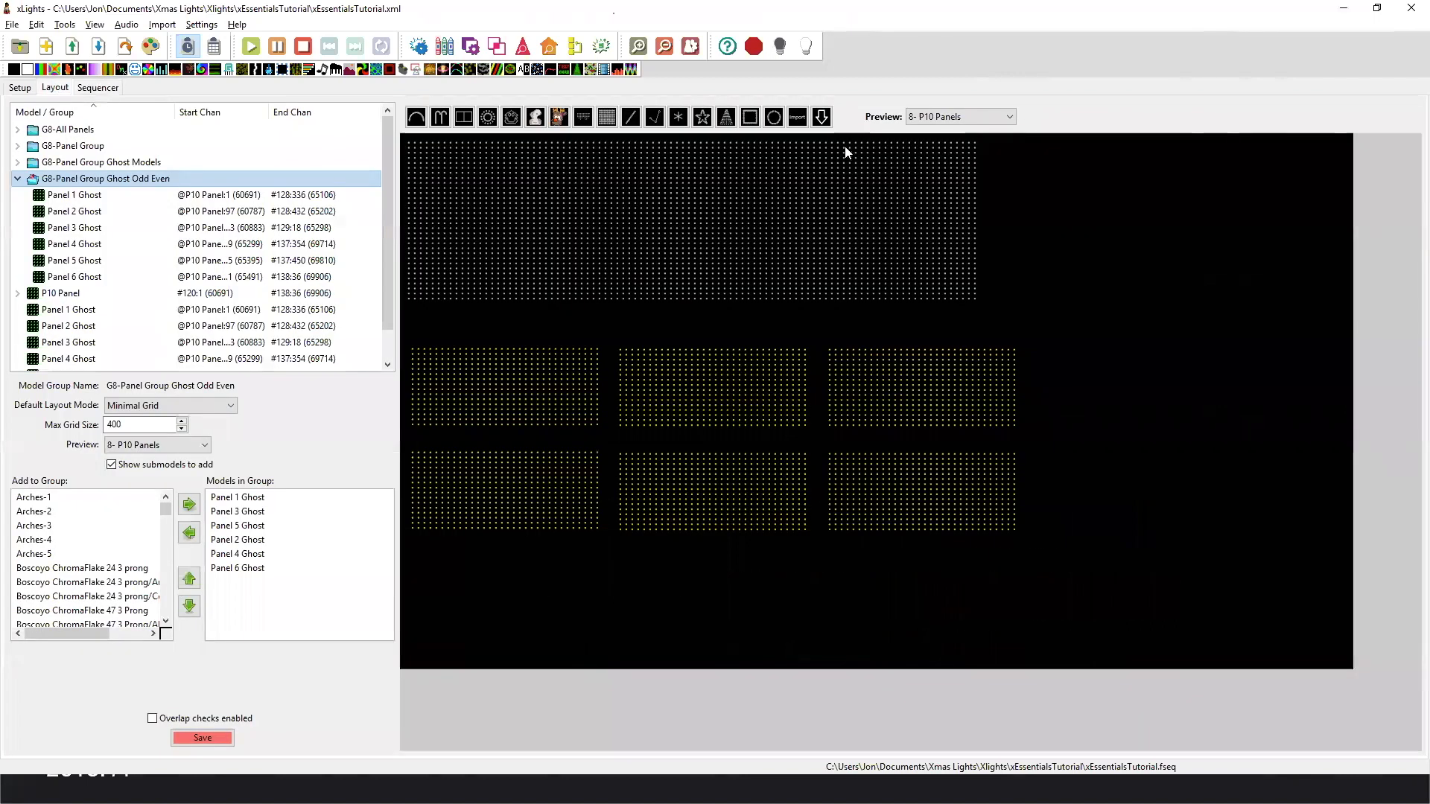
{"action": "left_click", "coordinate": [920, 117]}
{"action": "left_click", "coordinate": [953, 259]}
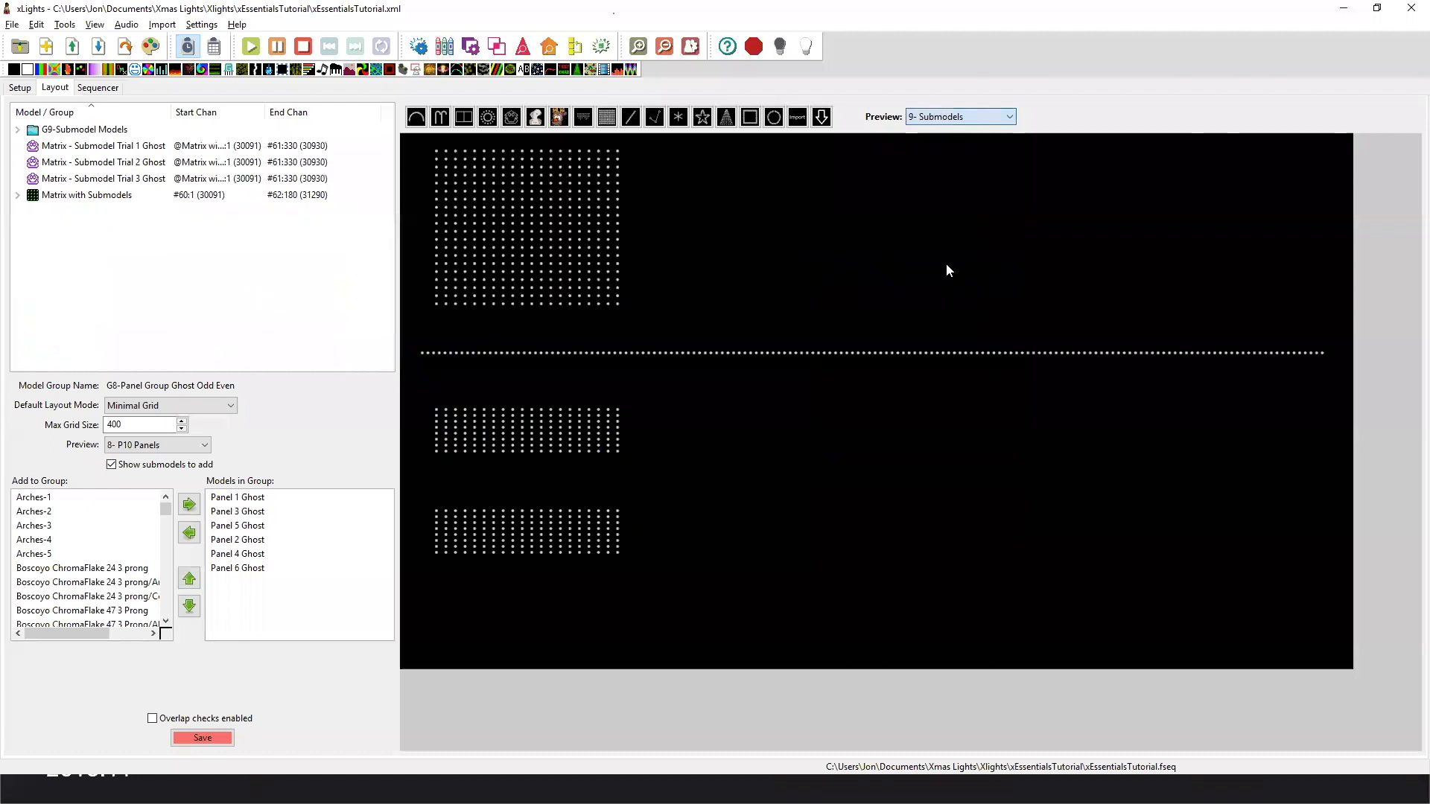
{"action": "left_click", "coordinate": [537, 237]}
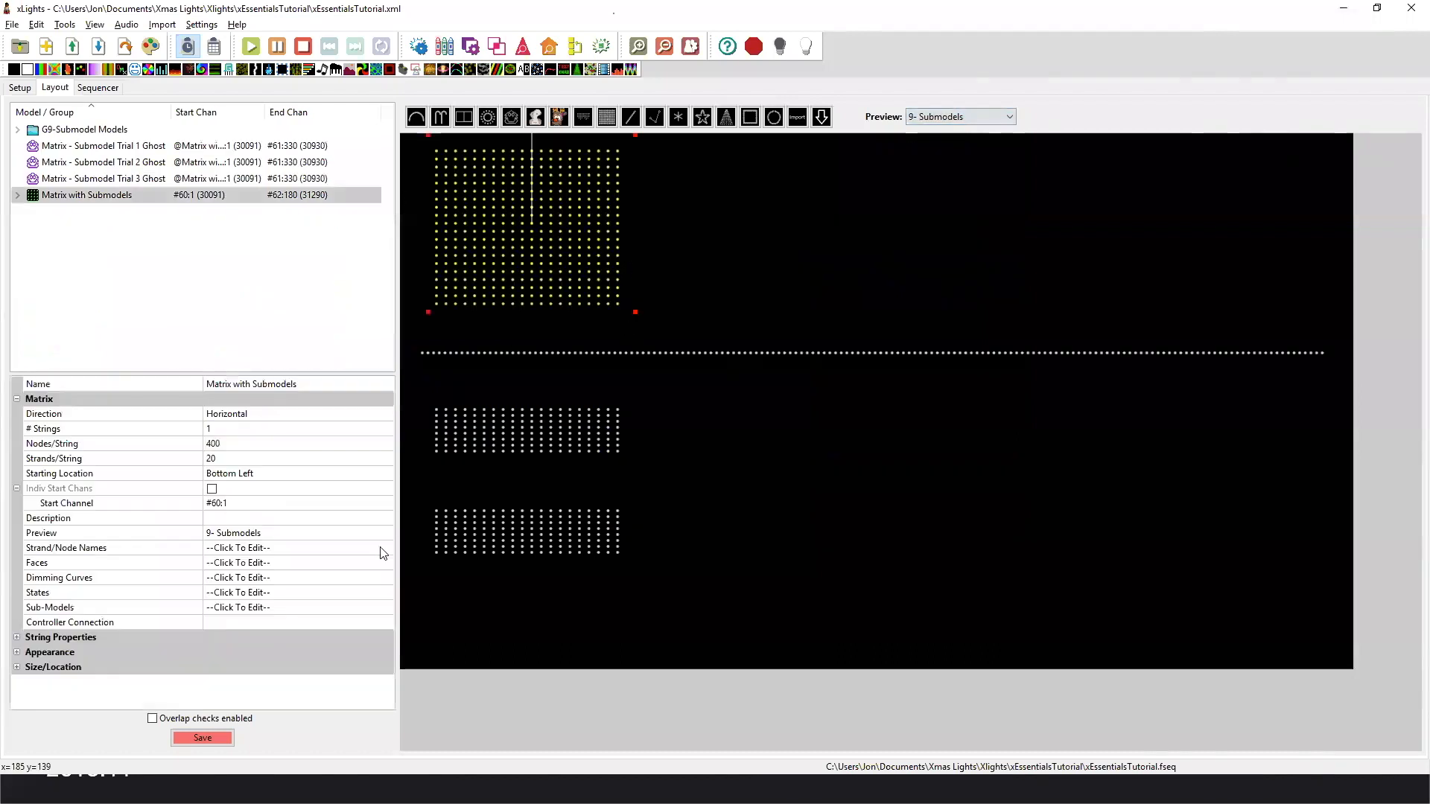
{"action": "left_click", "coordinate": [384, 607]}
Compare the submodel definitions of Trail 0 - Subbuffer and Trial 1.
{"action": "left_click", "coordinate": [217, 269]}
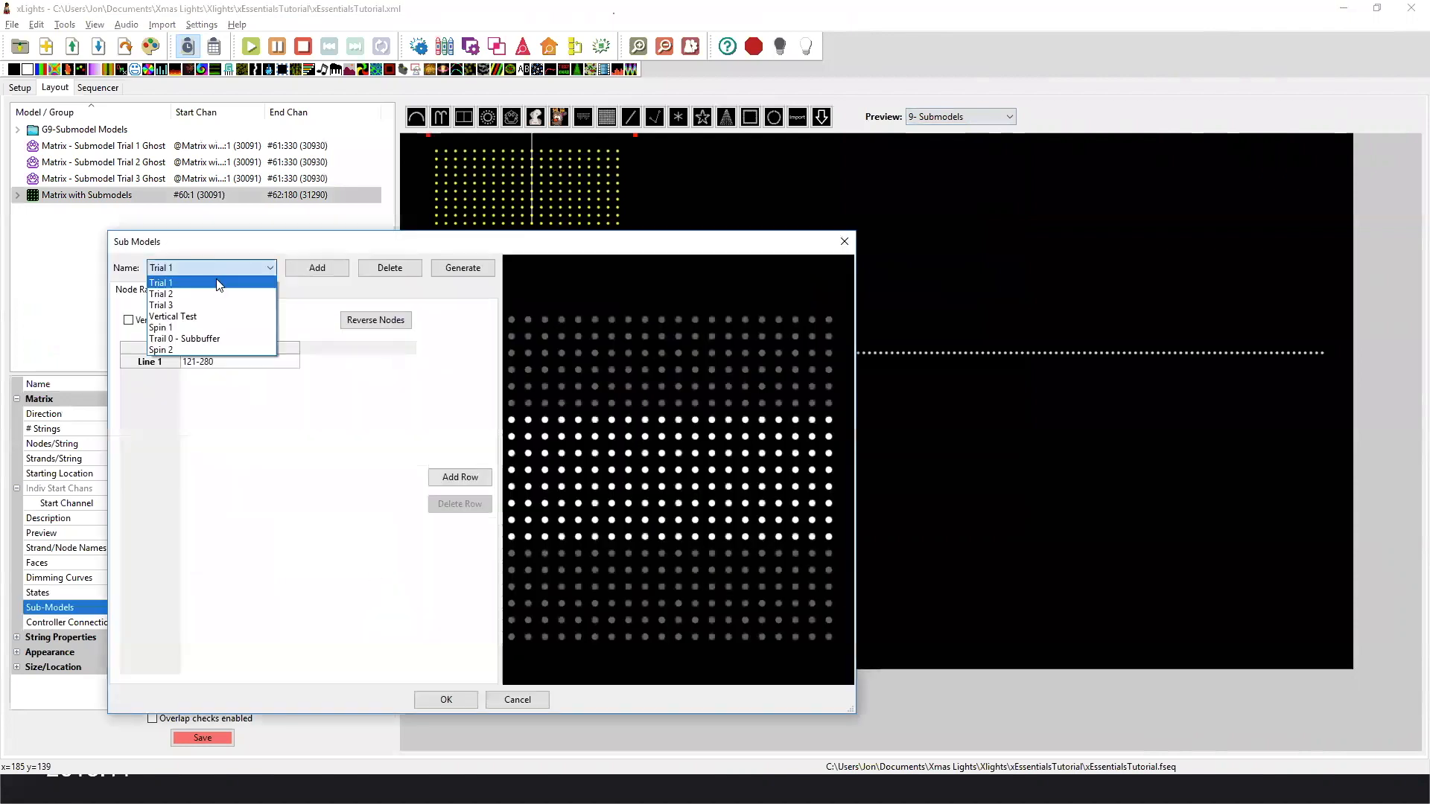
{"action": "left_click", "coordinate": [224, 336]}
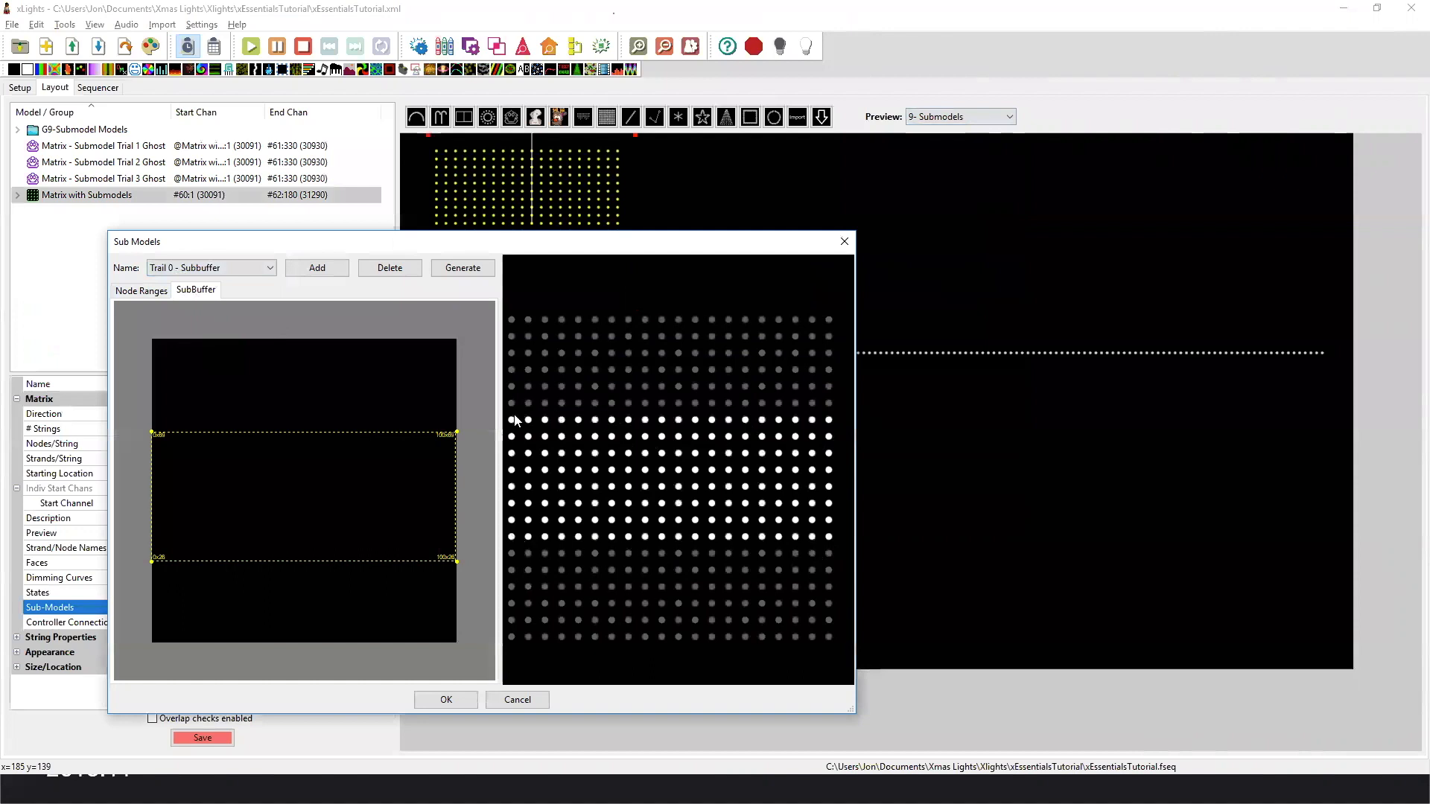
{"action": "left_click", "coordinate": [231, 268]}
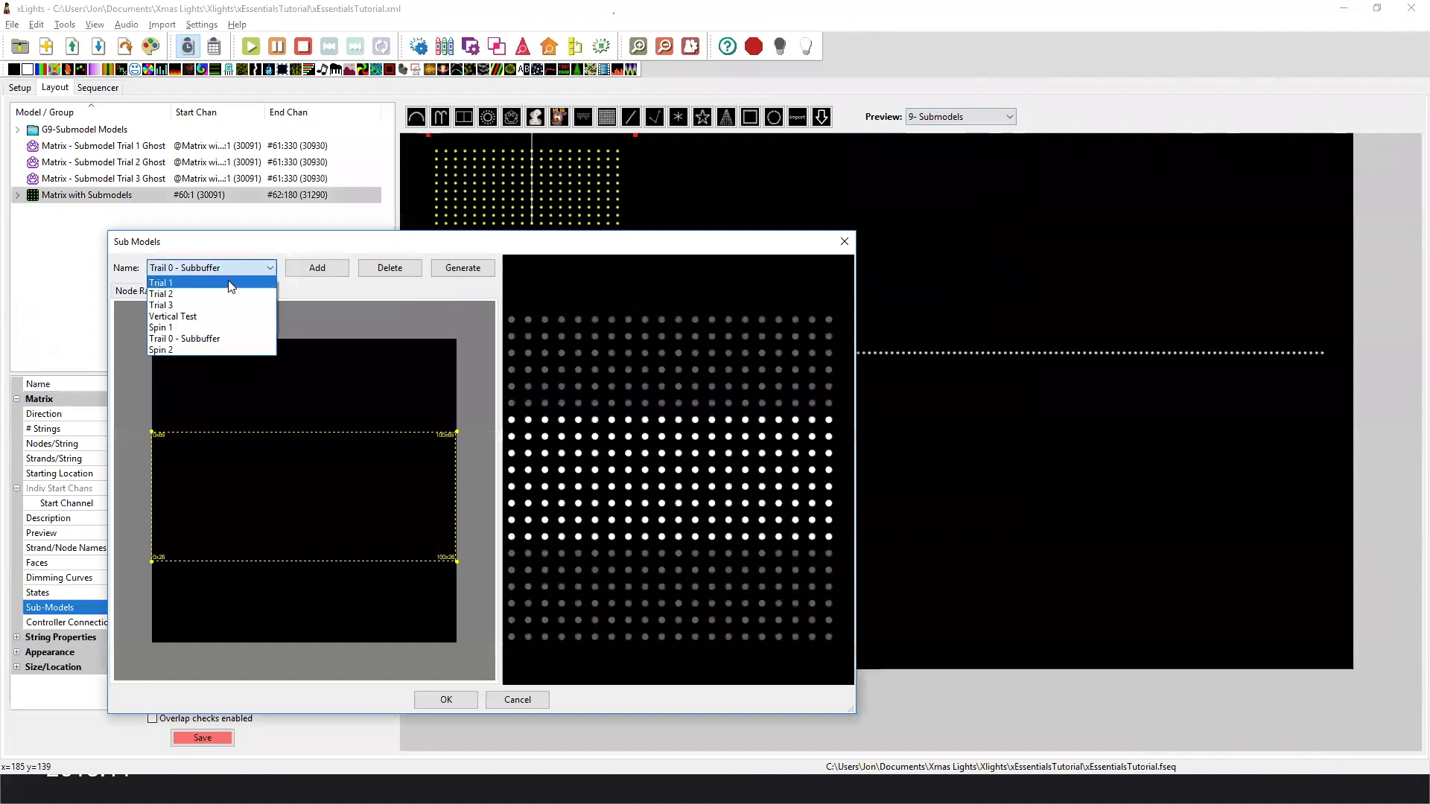
{"action": "left_click", "coordinate": [233, 283]}
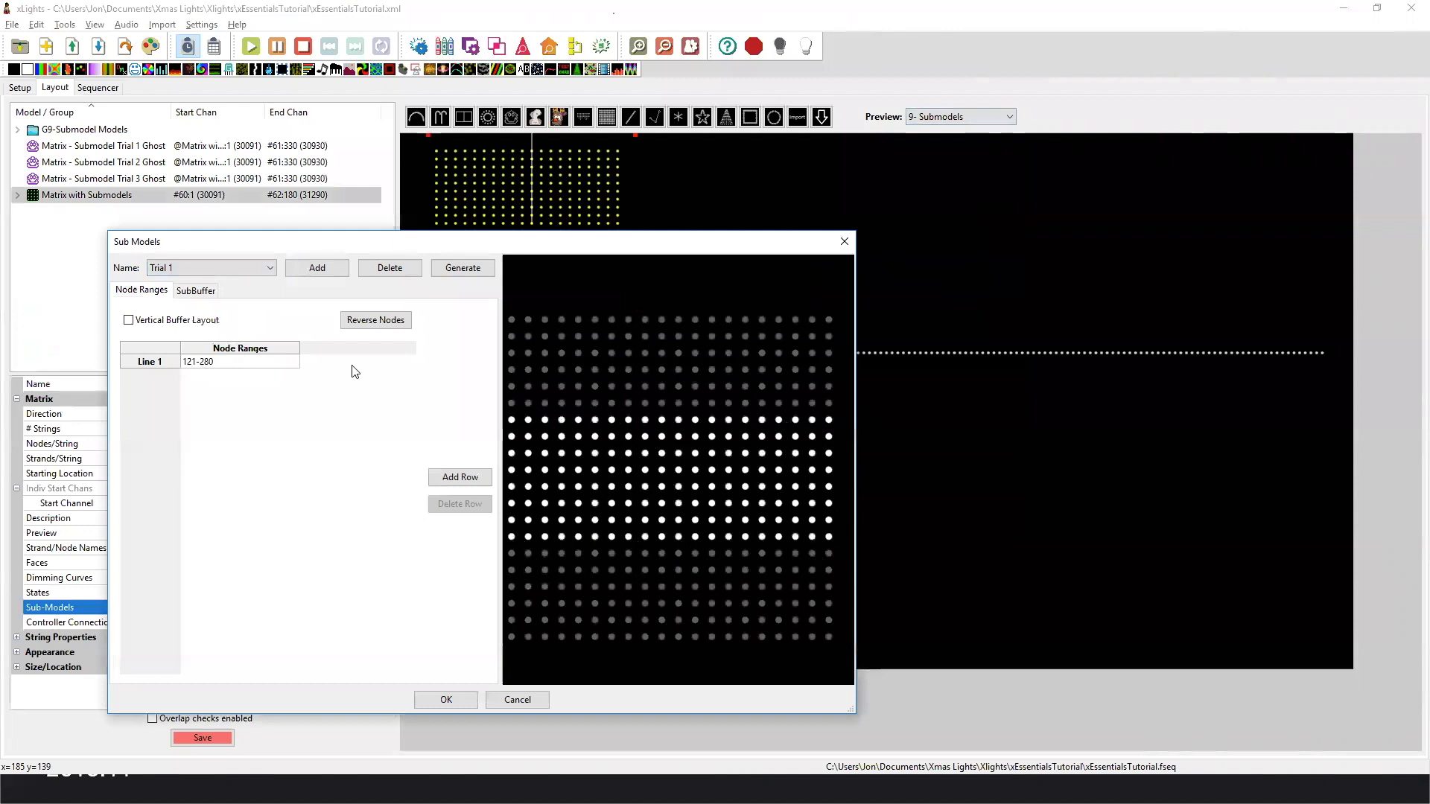
Highlight the node ranges of lines 1 to 5 of submodel Trial 2 on the matrix.
{"action": "left_click", "coordinate": [246, 268]}
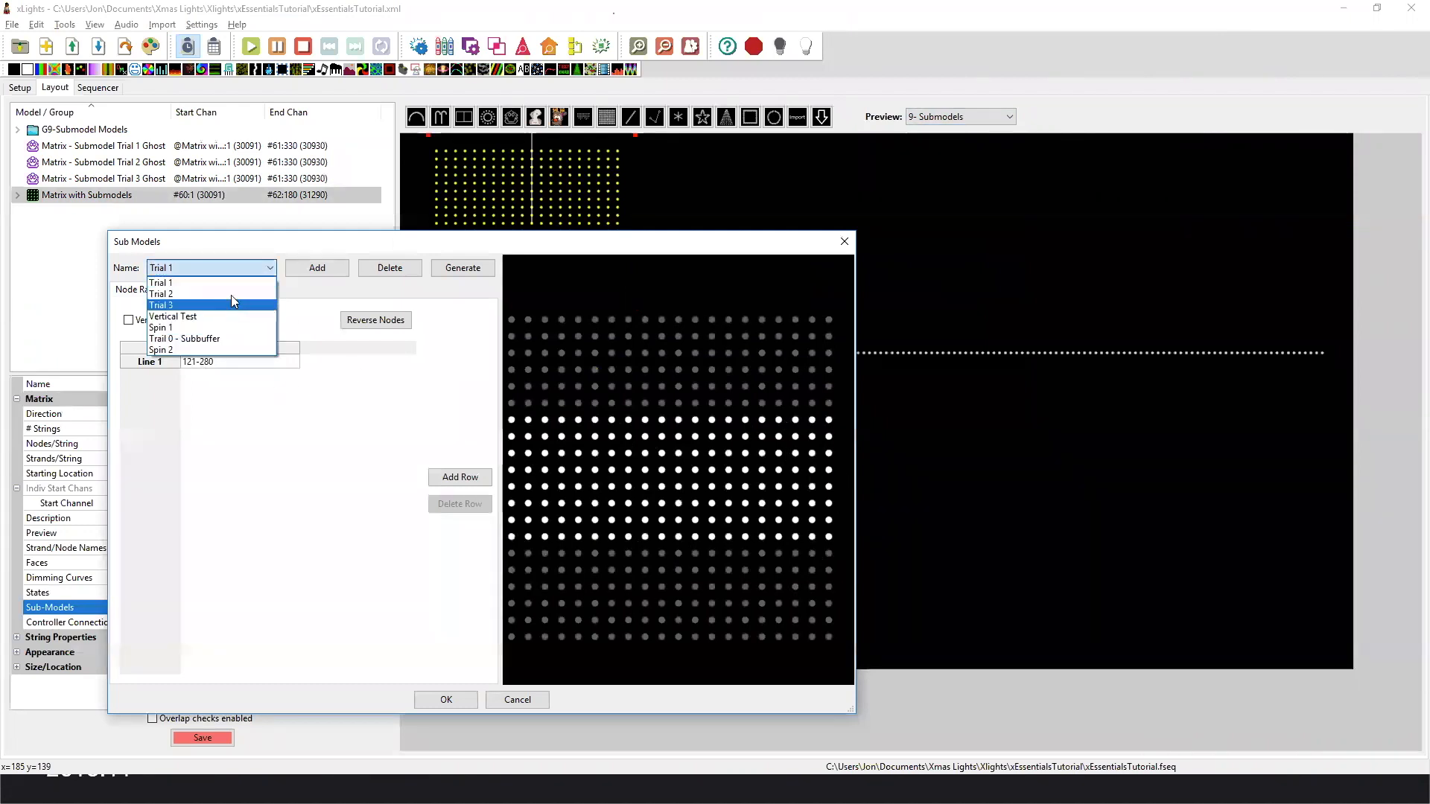
{"action": "left_click", "coordinate": [230, 295]}
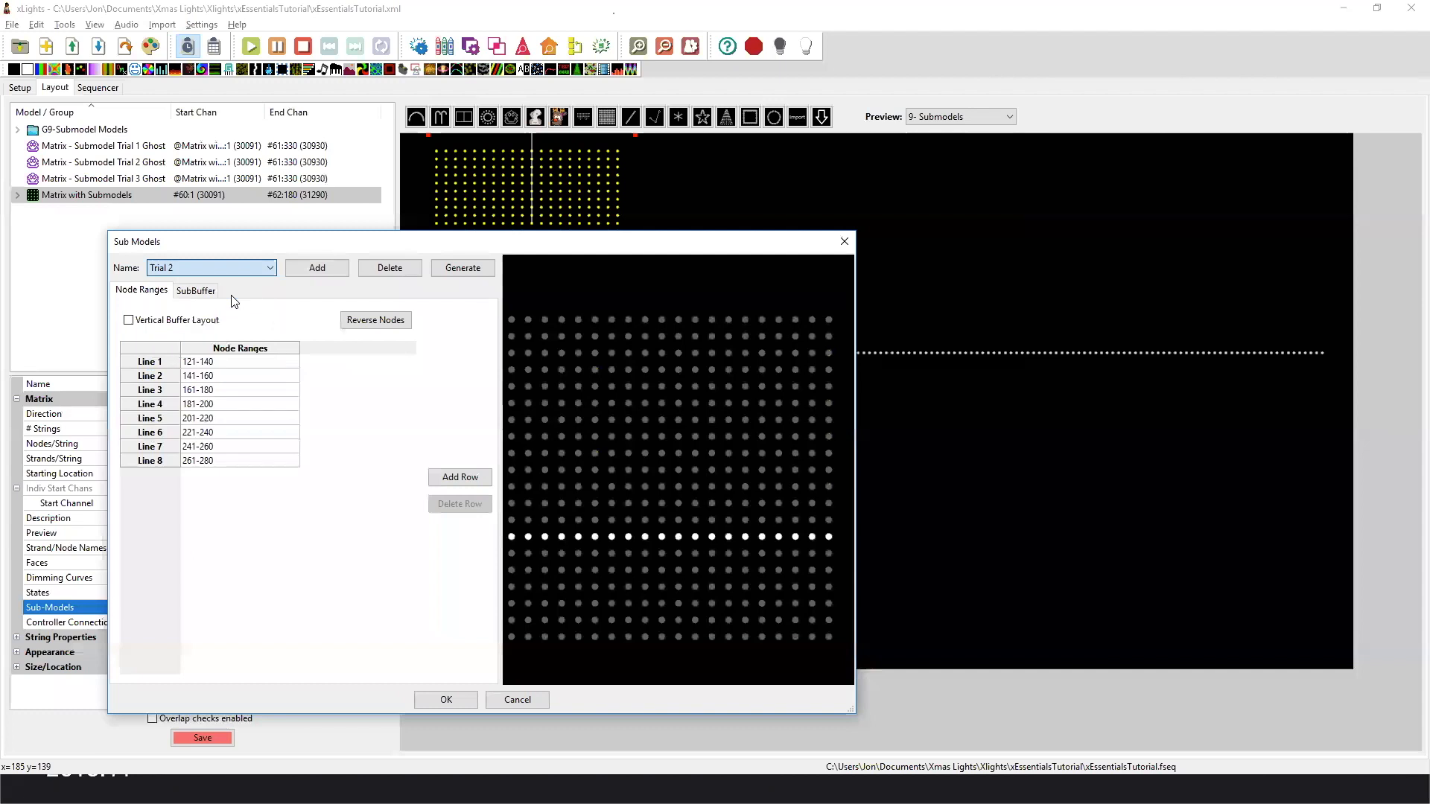
{"action": "left_click", "coordinate": [226, 377]}
{"action": "left_click", "coordinate": [226, 394]}
{"action": "left_click", "coordinate": [226, 402]}
{"action": "left_click", "coordinate": [231, 365]}
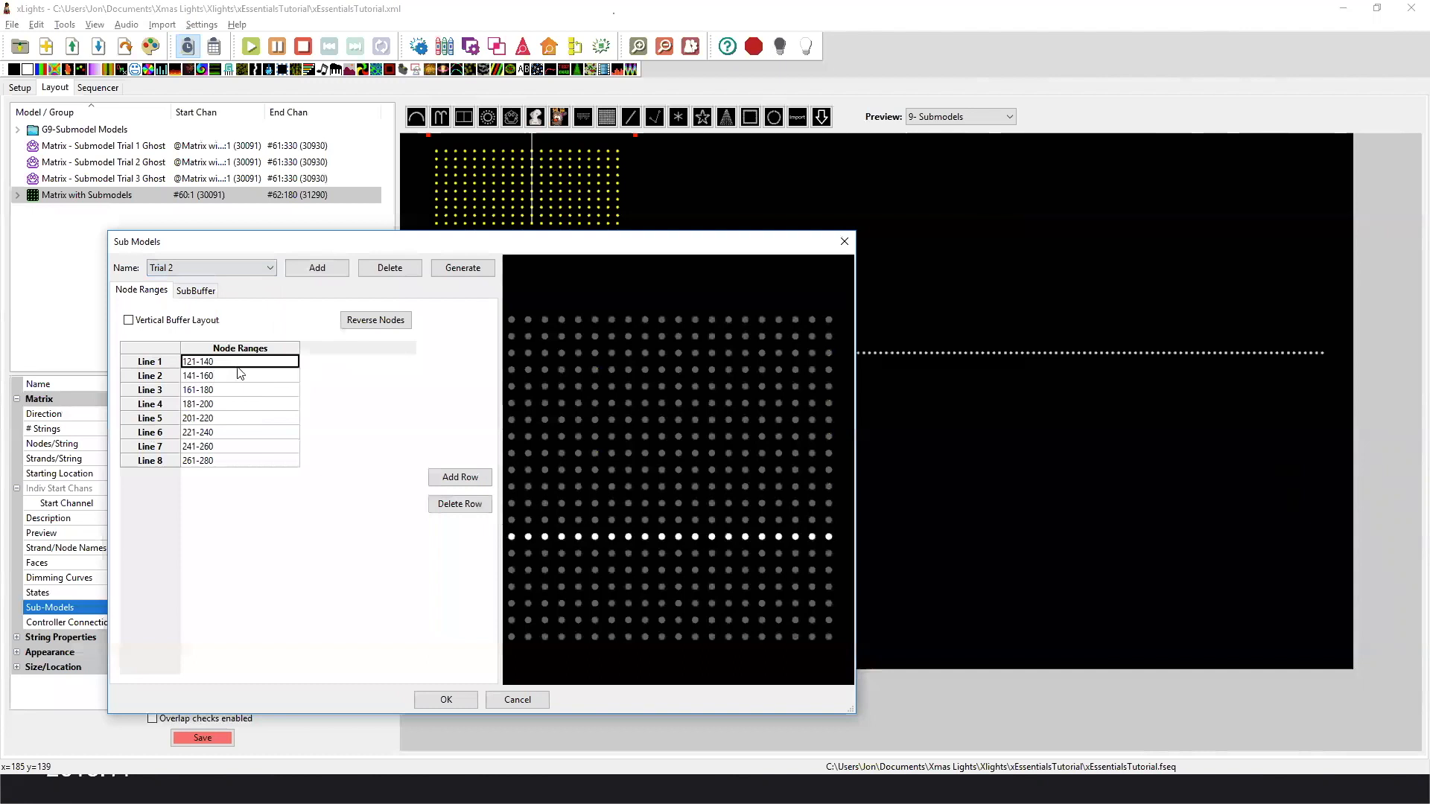
{"action": "left_click", "coordinate": [240, 378]}
{"action": "left_click", "coordinate": [238, 393]}
{"action": "left_click", "coordinate": [243, 406]}
{"action": "left_click", "coordinate": [247, 420]}
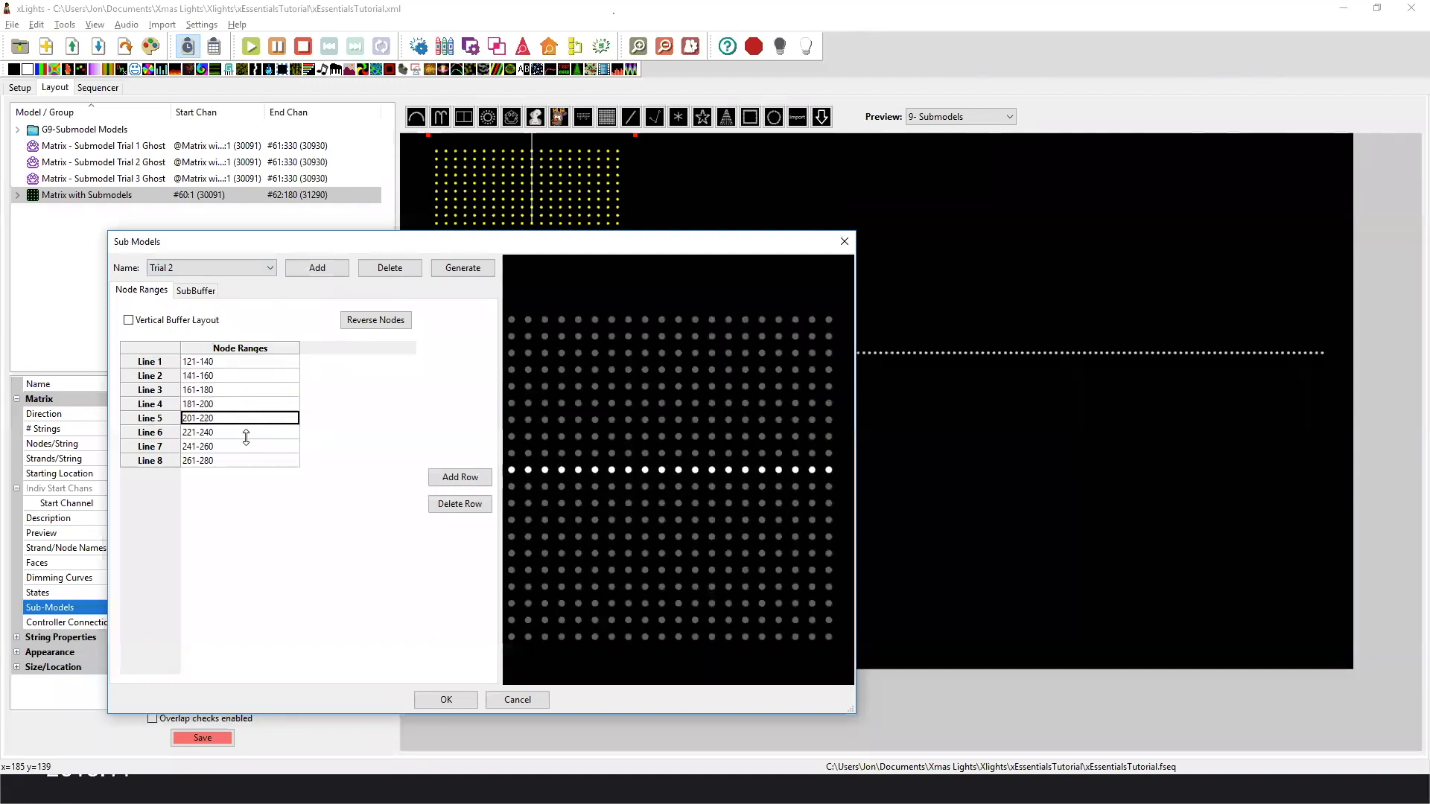
Examine the node direction in lines 1, 2 and 3 of submodel Trial 2.
{"action": "left_click", "coordinate": [231, 363]}
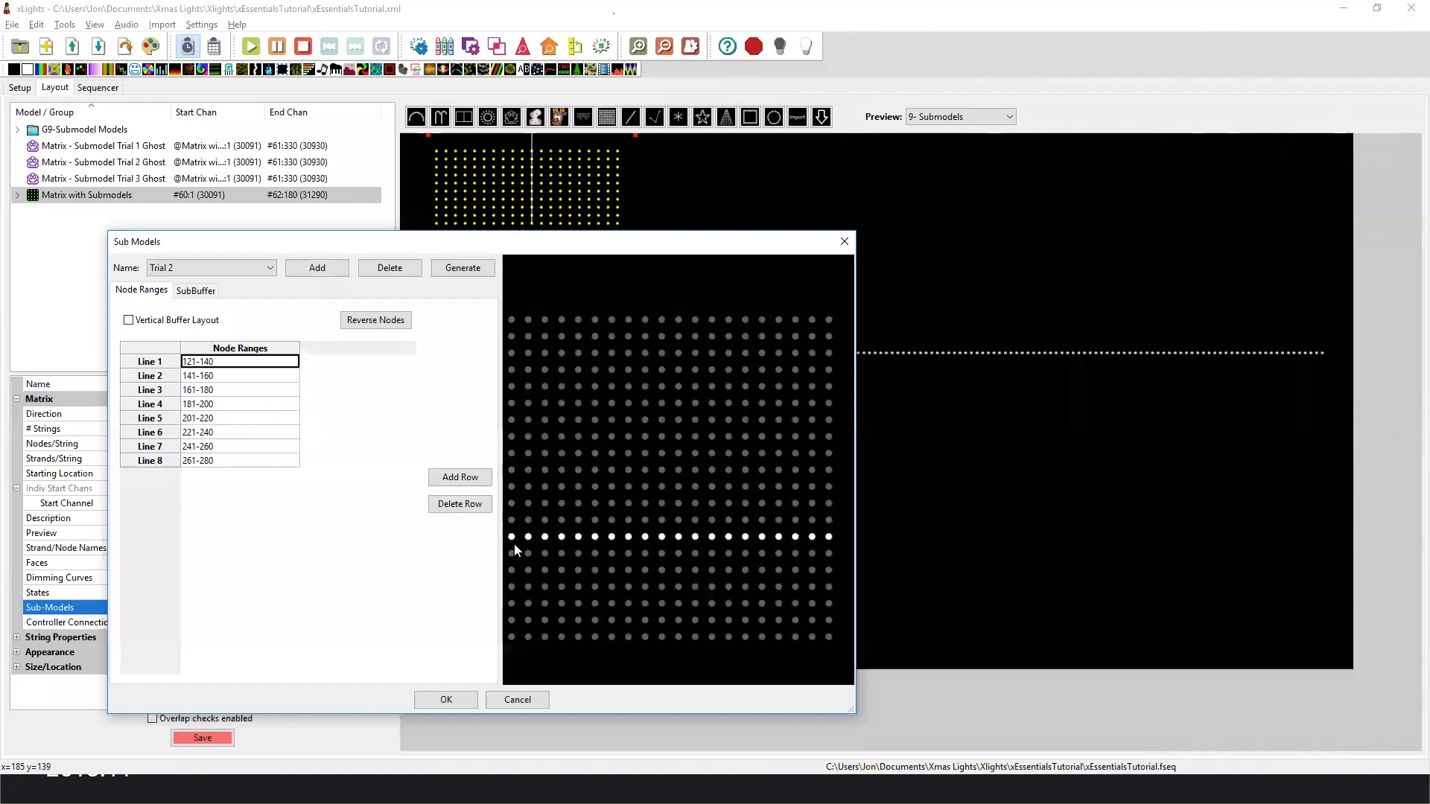
{"action": "mouse_move", "coordinate": [512, 542]}
{"action": "mouse_move", "coordinate": [832, 544]}
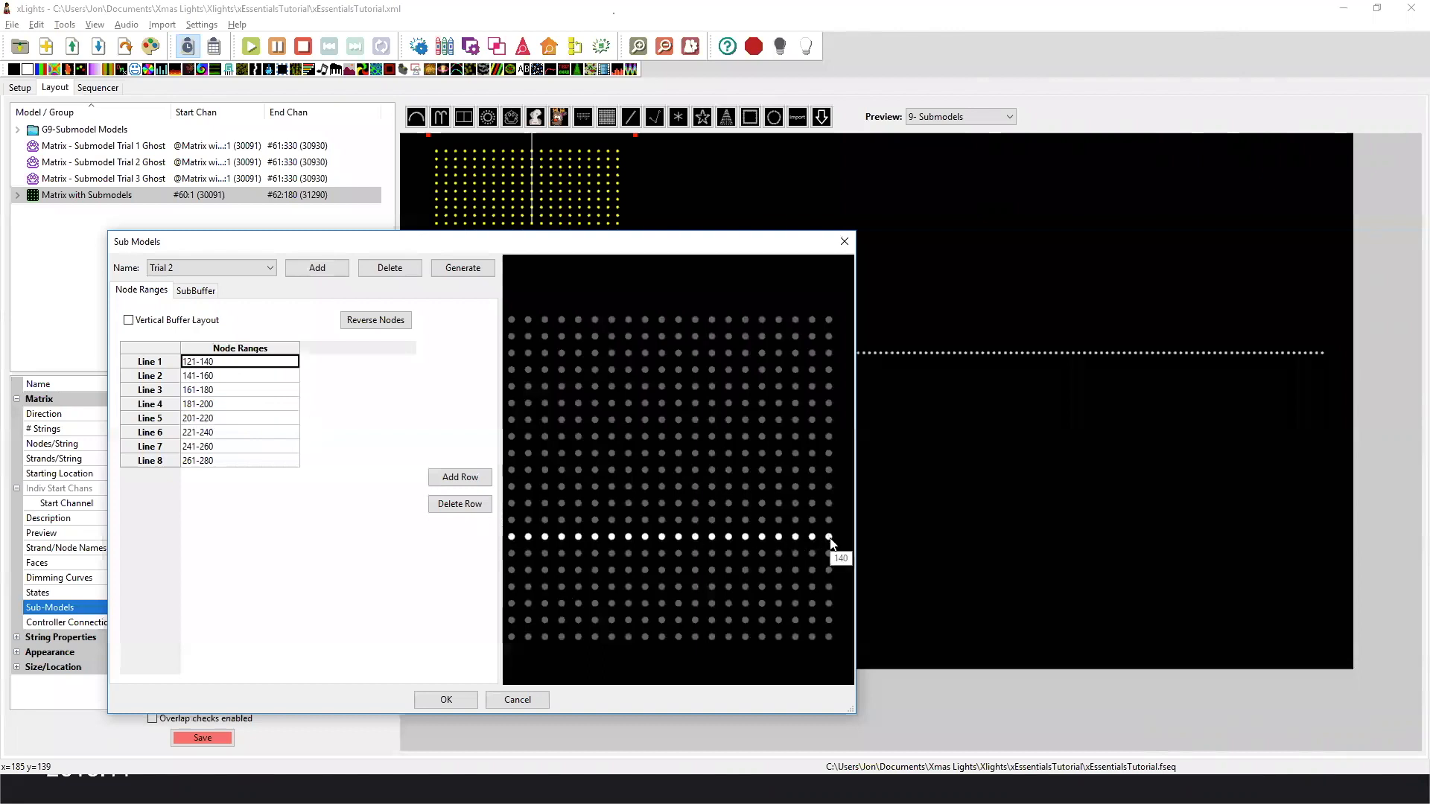
{"action": "left_click", "coordinate": [240, 377]}
{"action": "mouse_move", "coordinate": [831, 524]}
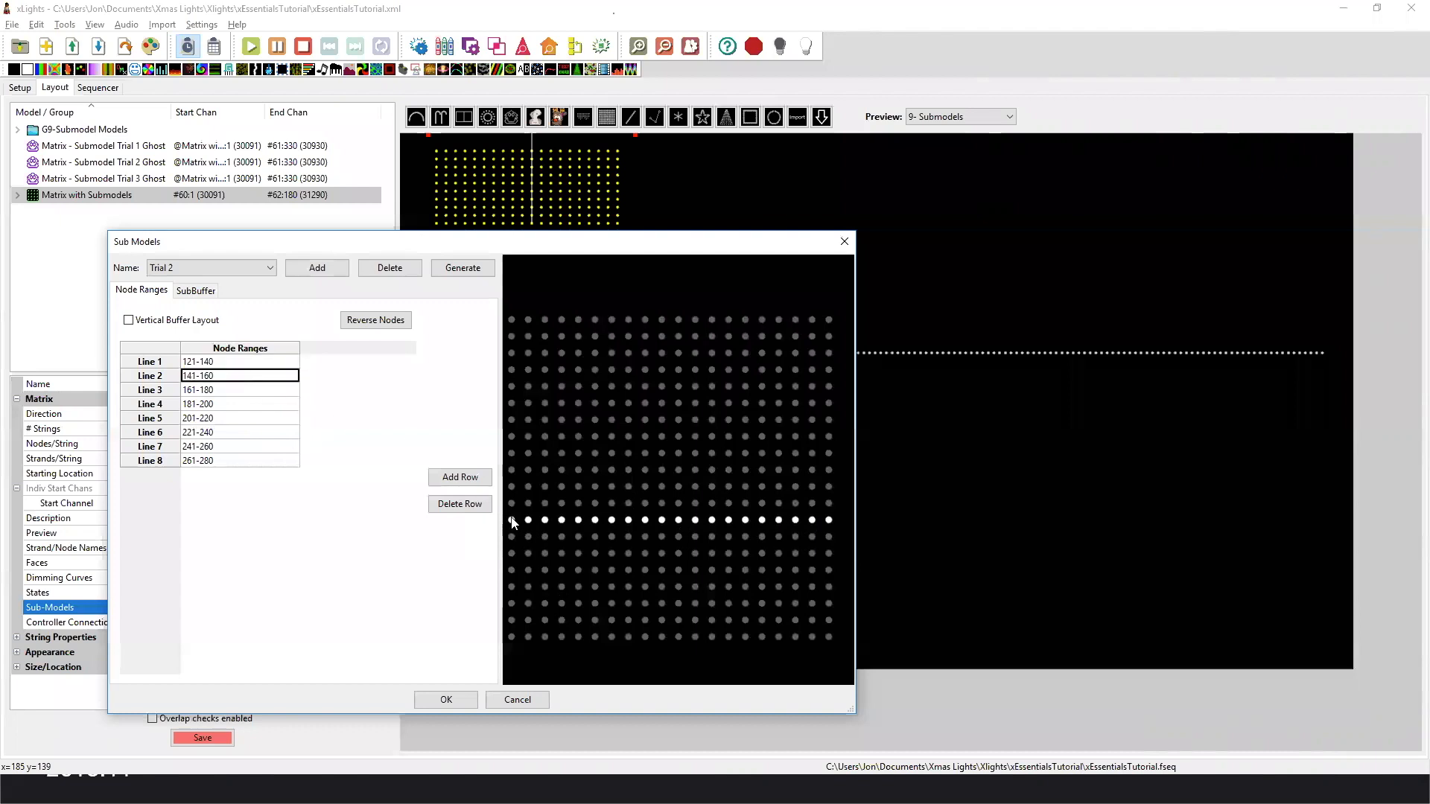
{"action": "left_click", "coordinate": [236, 393]}
{"action": "left_click", "coordinate": [234, 379]}
{"action": "left_click", "coordinate": [236, 394]}
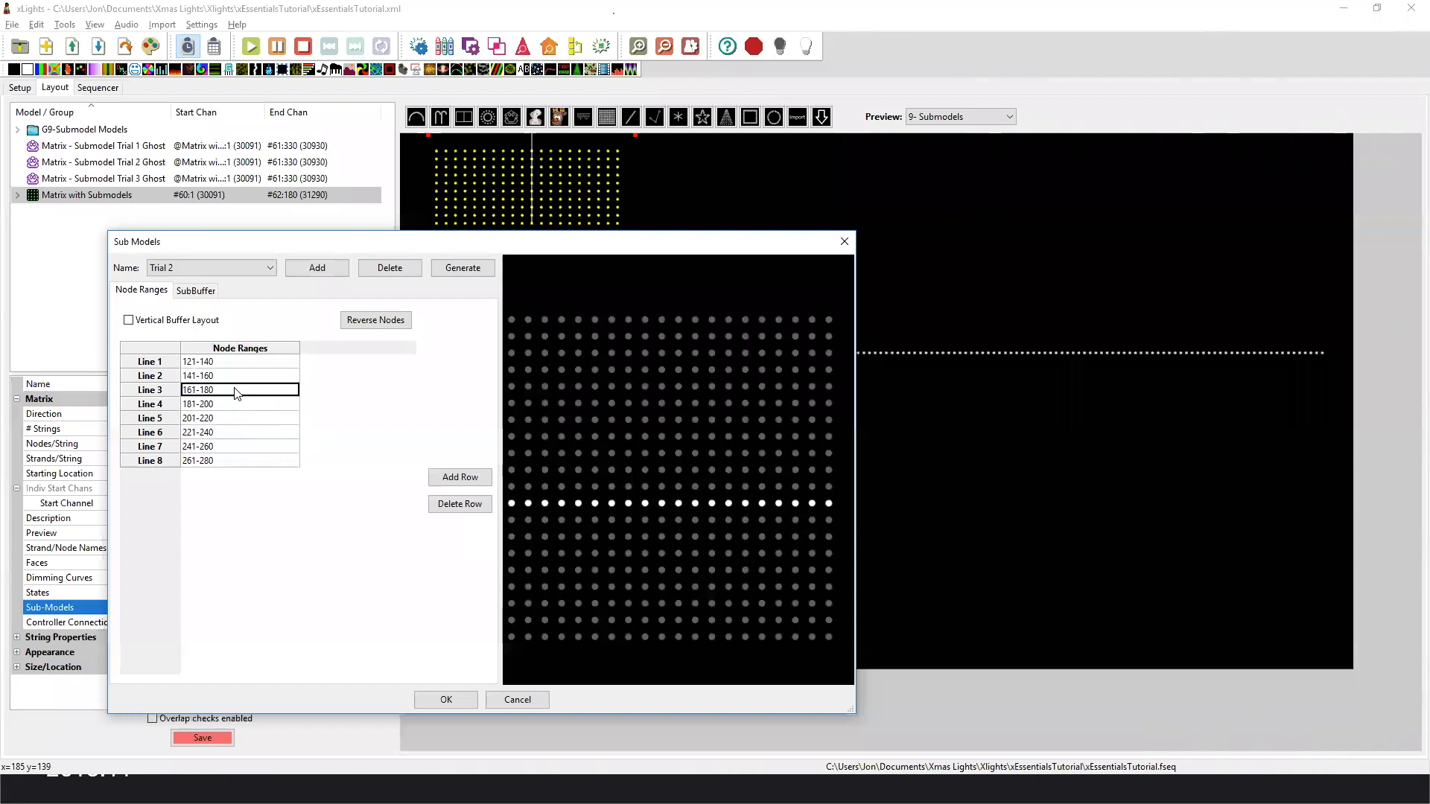
Examine the node ranges of lines 1 to 3 of submodel Trial 3.
{"action": "left_click", "coordinate": [204, 269]}
{"action": "left_click", "coordinate": [204, 306]}
{"action": "left_click", "coordinate": [220, 365]}
{"action": "left_click", "coordinate": [222, 377]}
{"action": "left_click", "coordinate": [225, 390]}
Highlight the single-node lines 1 to 6 of submodel Vertical Test on the matrix.
{"action": "left_click", "coordinate": [231, 268]}
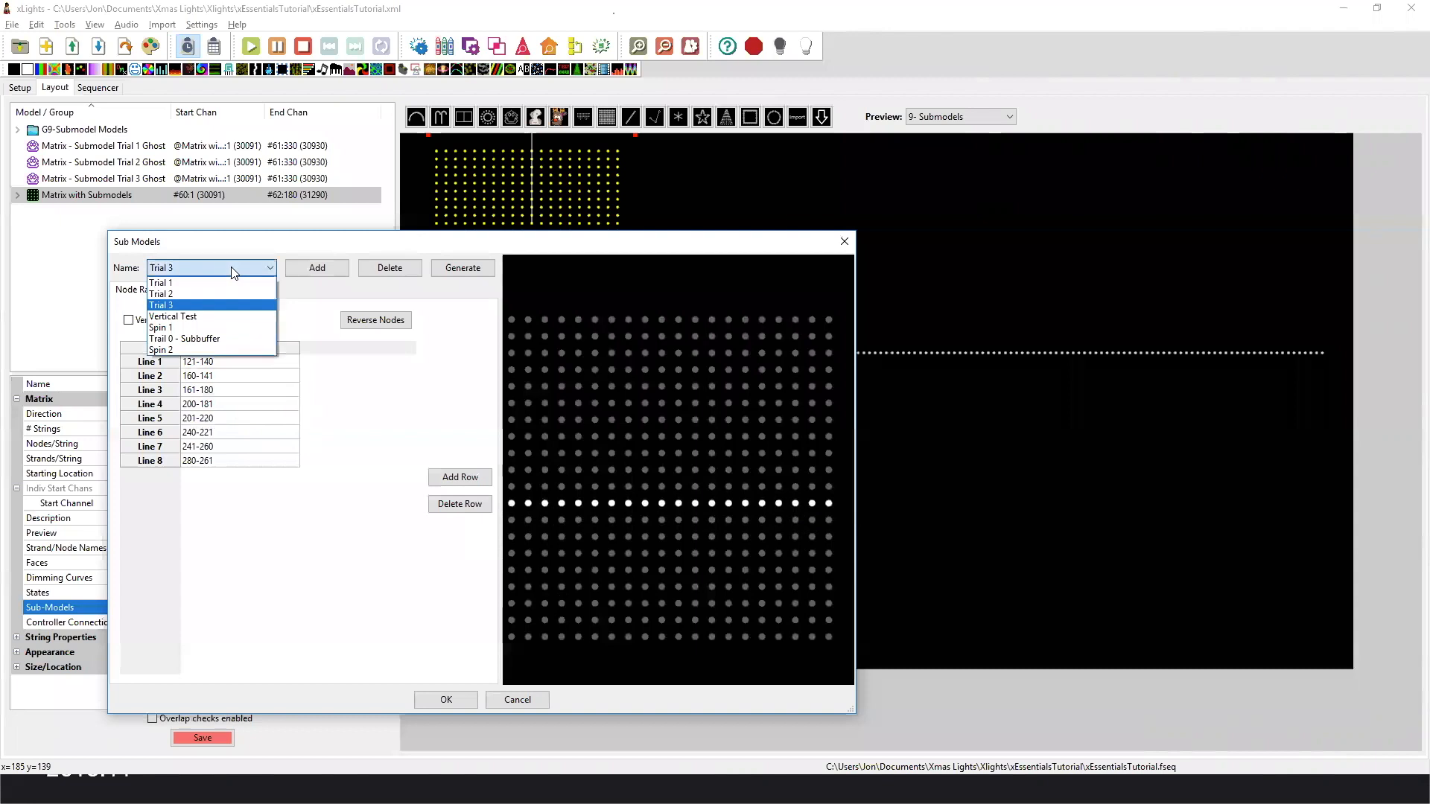
{"action": "left_click", "coordinate": [223, 315]}
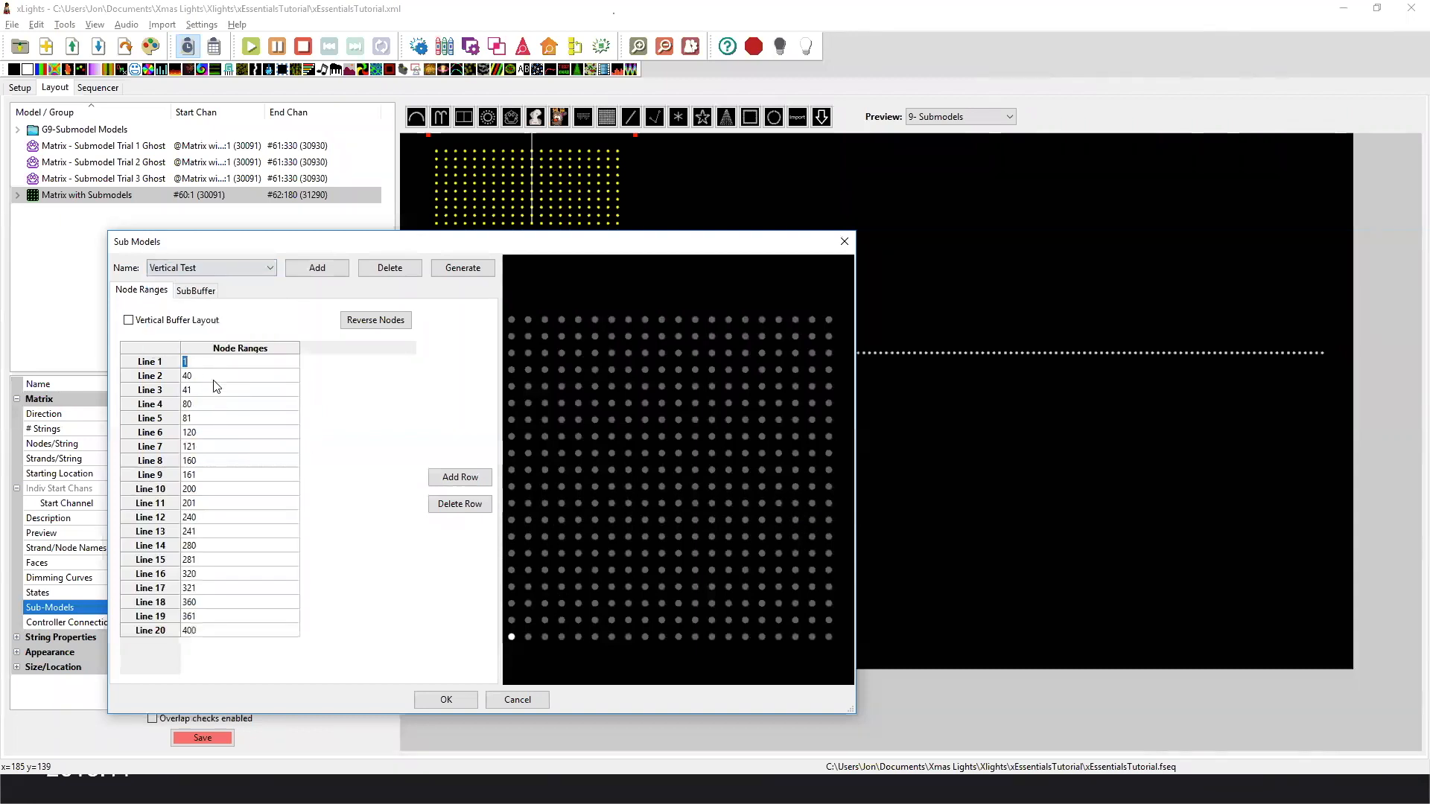
{"action": "left_click", "coordinate": [193, 363]}
{"action": "left_click", "coordinate": [199, 376]}
{"action": "left_click", "coordinate": [202, 391]}
{"action": "left_click", "coordinate": [204, 403]}
{"action": "left_click", "coordinate": [210, 418]}
{"action": "left_click", "coordinate": [212, 431]}
View the Spin 1 submodel's node layout and close the submodel definitions without saving changes.
{"action": "left_click", "coordinate": [219, 266]}
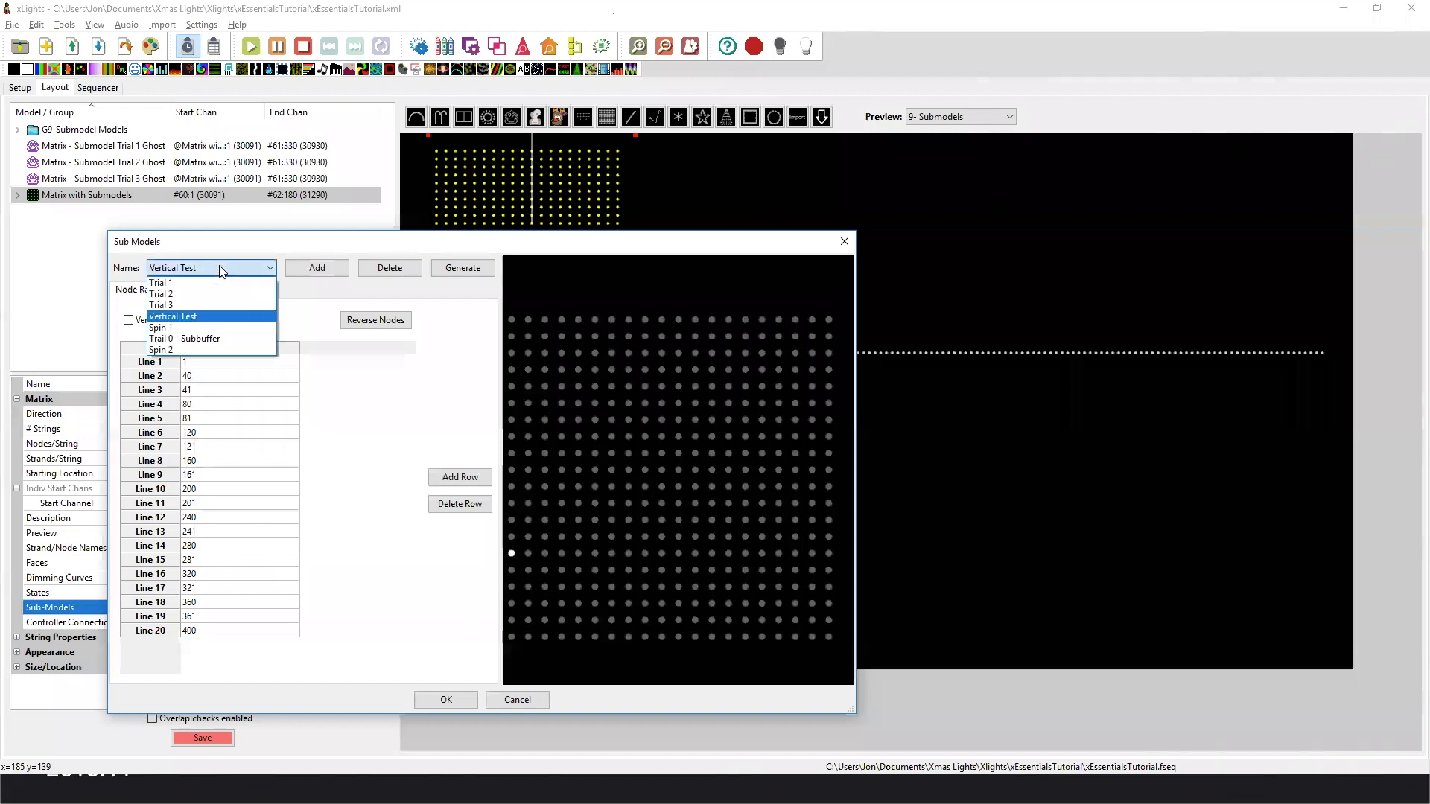
{"action": "left_click", "coordinate": [214, 328]}
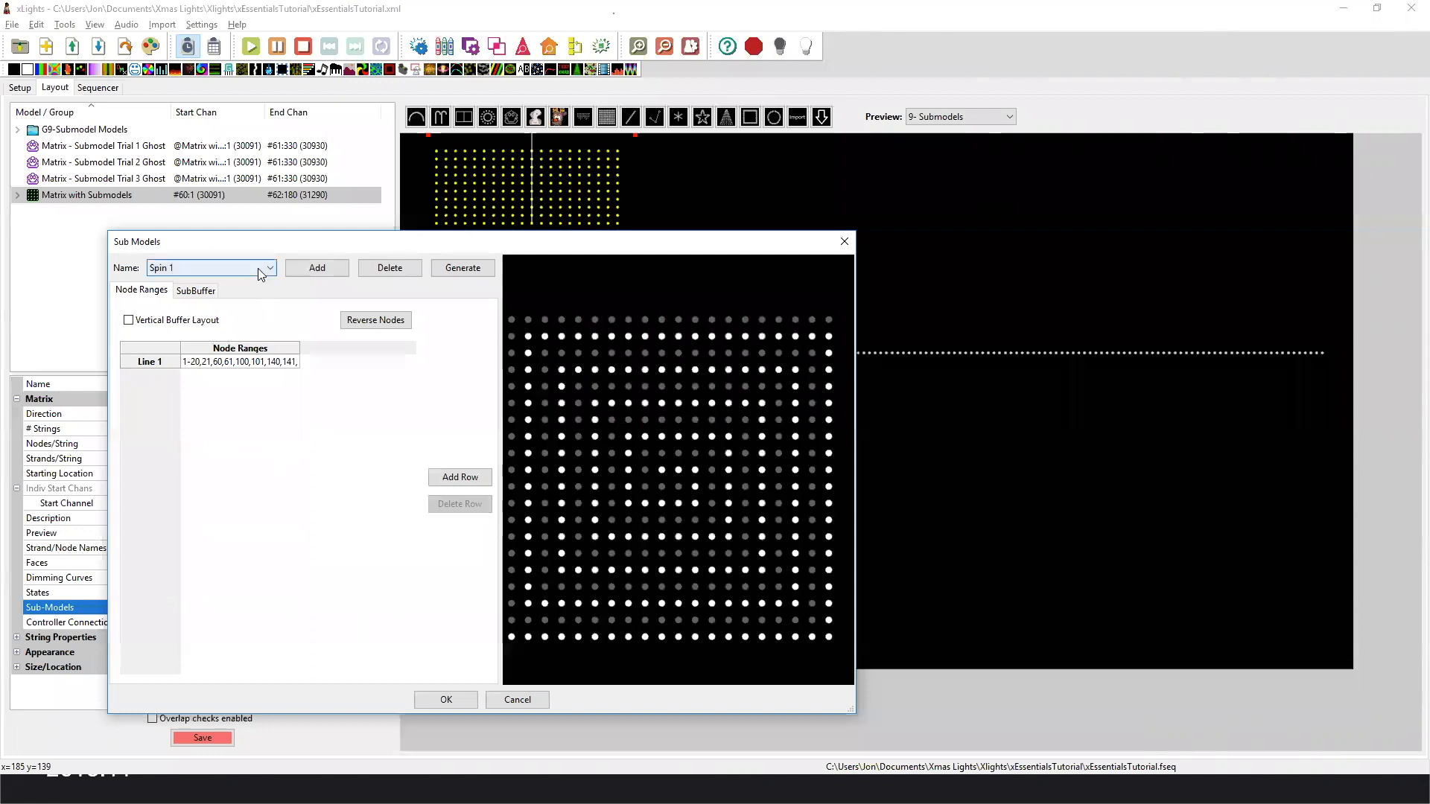
{"action": "left_click", "coordinate": [530, 702]}
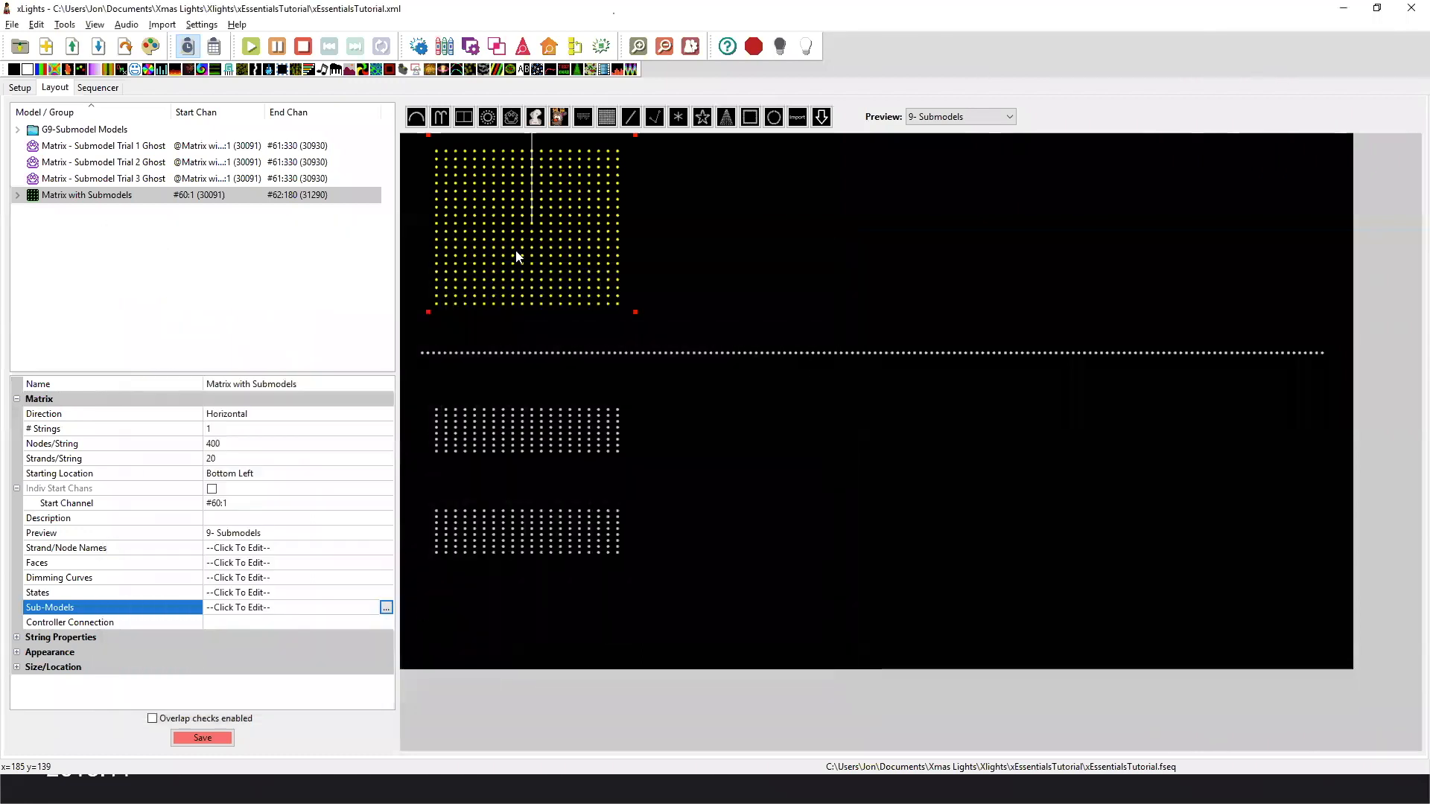
Inspect the Matrix - Submodel Trial 1 Ghost model in the layout and clear the selection.
{"action": "left_click", "coordinate": [628, 354]}
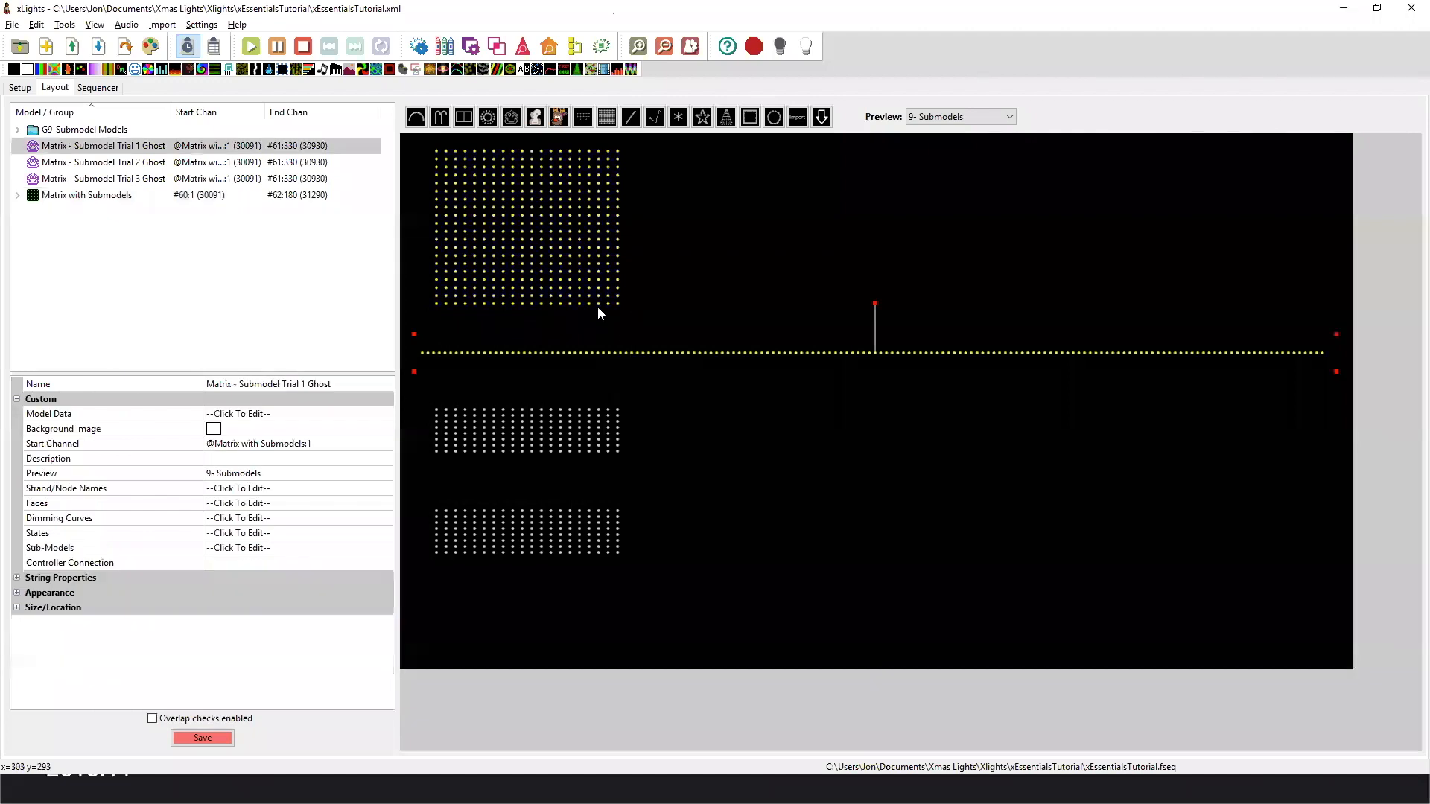
{"action": "right_click", "coordinate": [600, 357]}
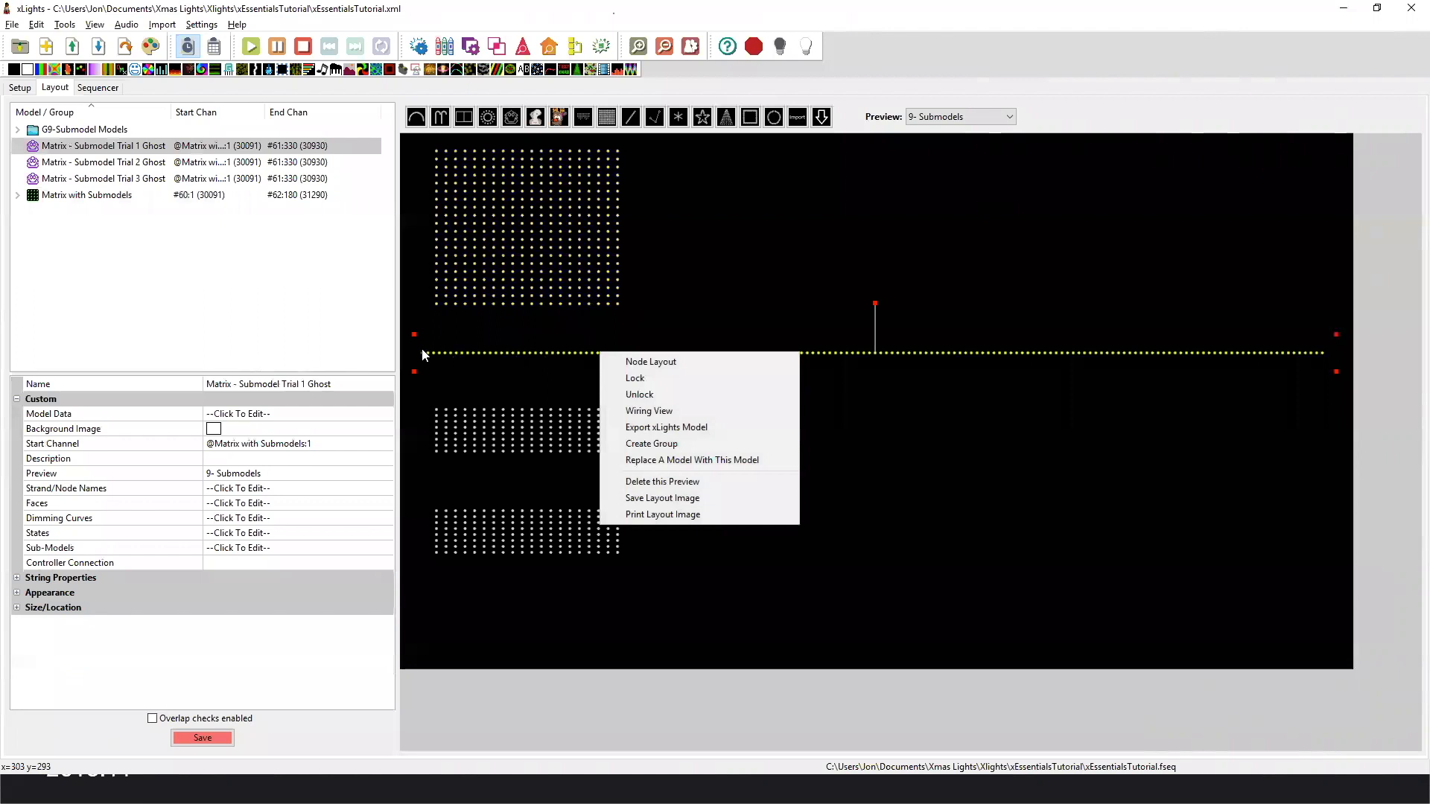
{"action": "left_click", "coordinate": [1167, 419]}
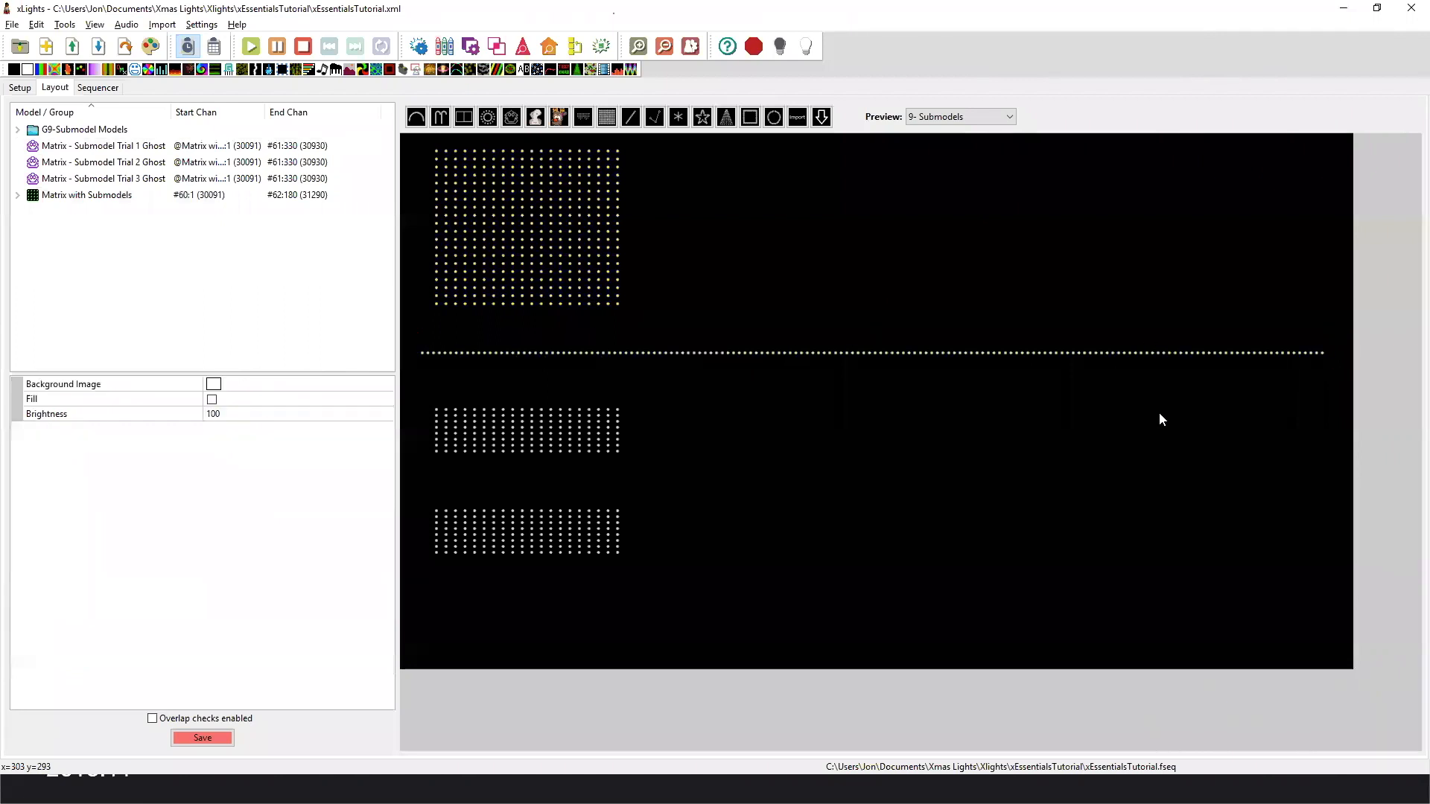
View the node layout of Matrix - Submodel Trial 1 Ghost and close it.
{"action": "right_click", "coordinate": [677, 357]}
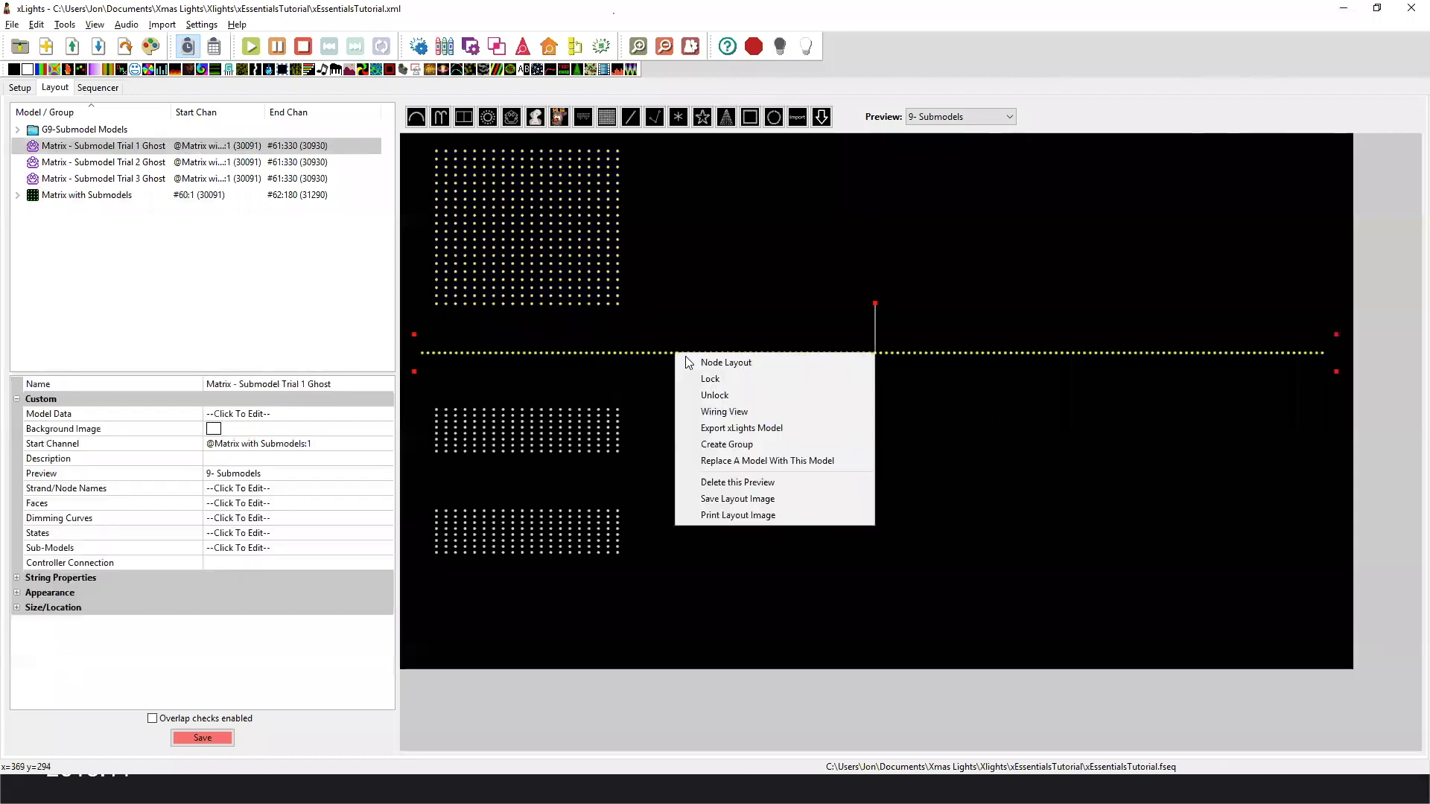
{"action": "left_click", "coordinate": [696, 364]}
{"action": "mouse_move", "coordinate": [88, 415]}
{"action": "left_mouse_down"}
{"action": "mouse_move", "coordinate": [396, 415]}
{"action": "mouse_move", "coordinate": [69, 418]}
{"action": "left_mouse_up"}
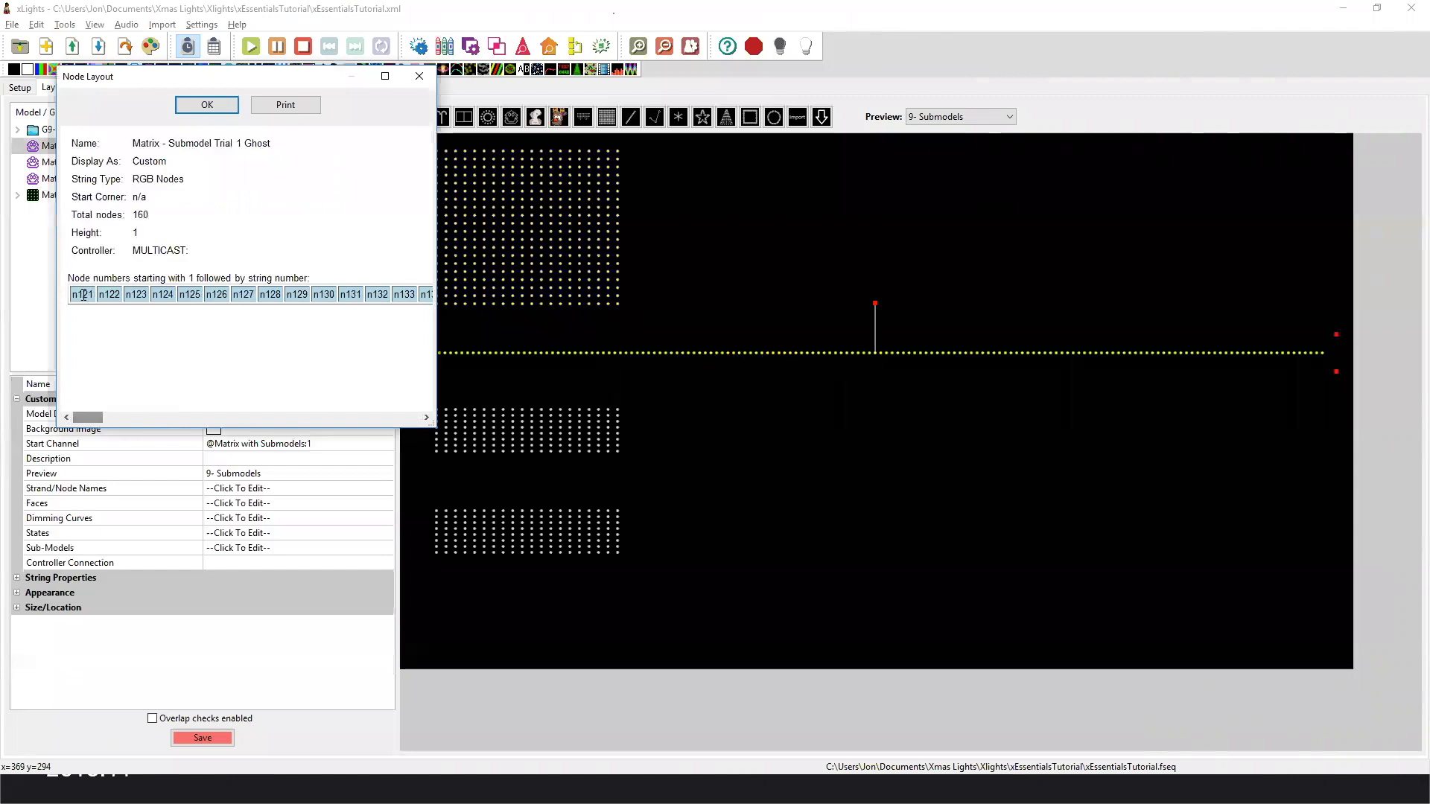
{"action": "key", "text": "Escape"}
View the node layout of Matrix - Submodel Trial 2 Ghost in an enlarged window, close it, and select Matrix - Submodel Trial 3 Ghost.
{"action": "left_click", "coordinate": [512, 428]}
{"action": "right_click", "coordinate": [511, 426]}
{"action": "left_click", "coordinate": [543, 430]}
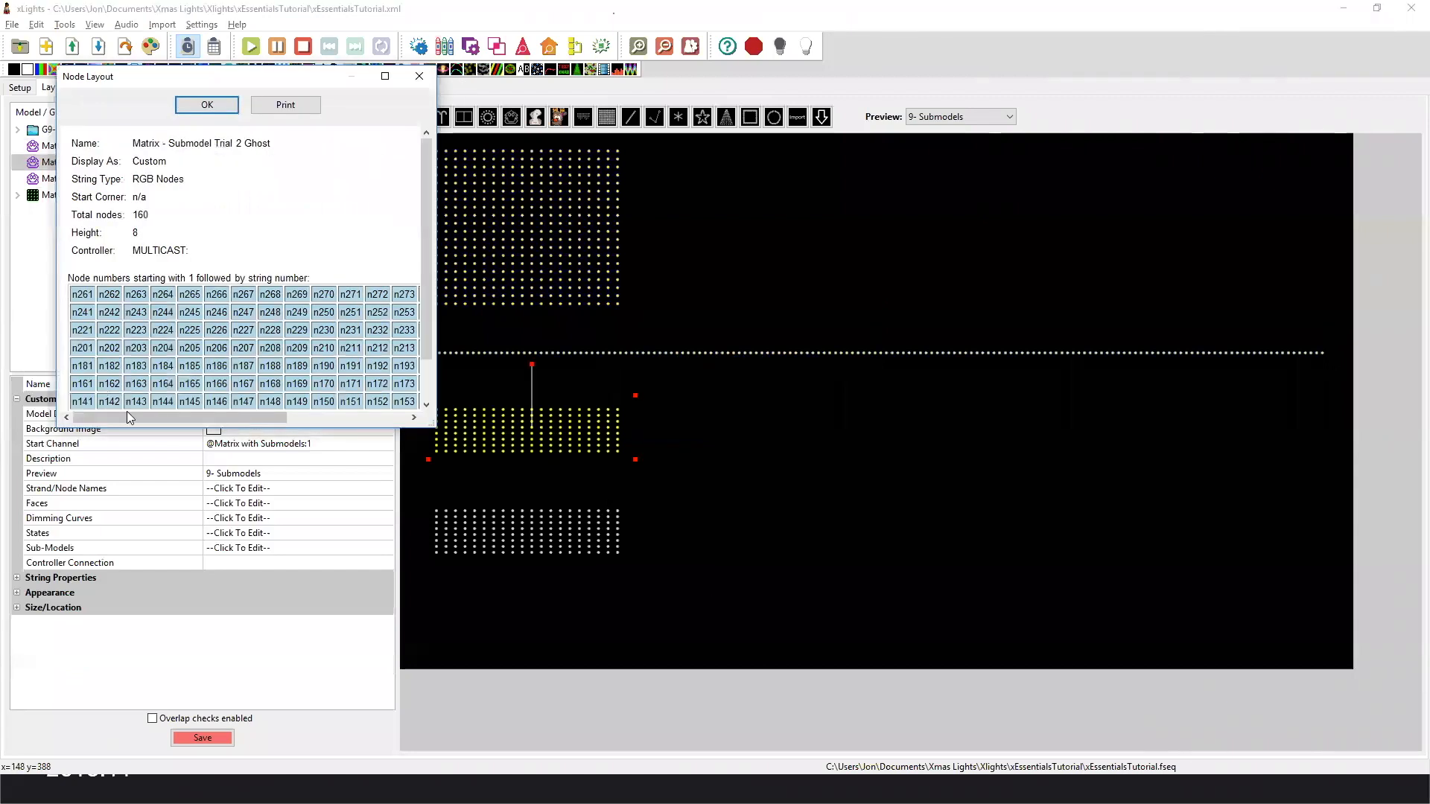
{"action": "left_click_drag", "start_coordinate": [430, 423], "coordinate": [530, 523]}
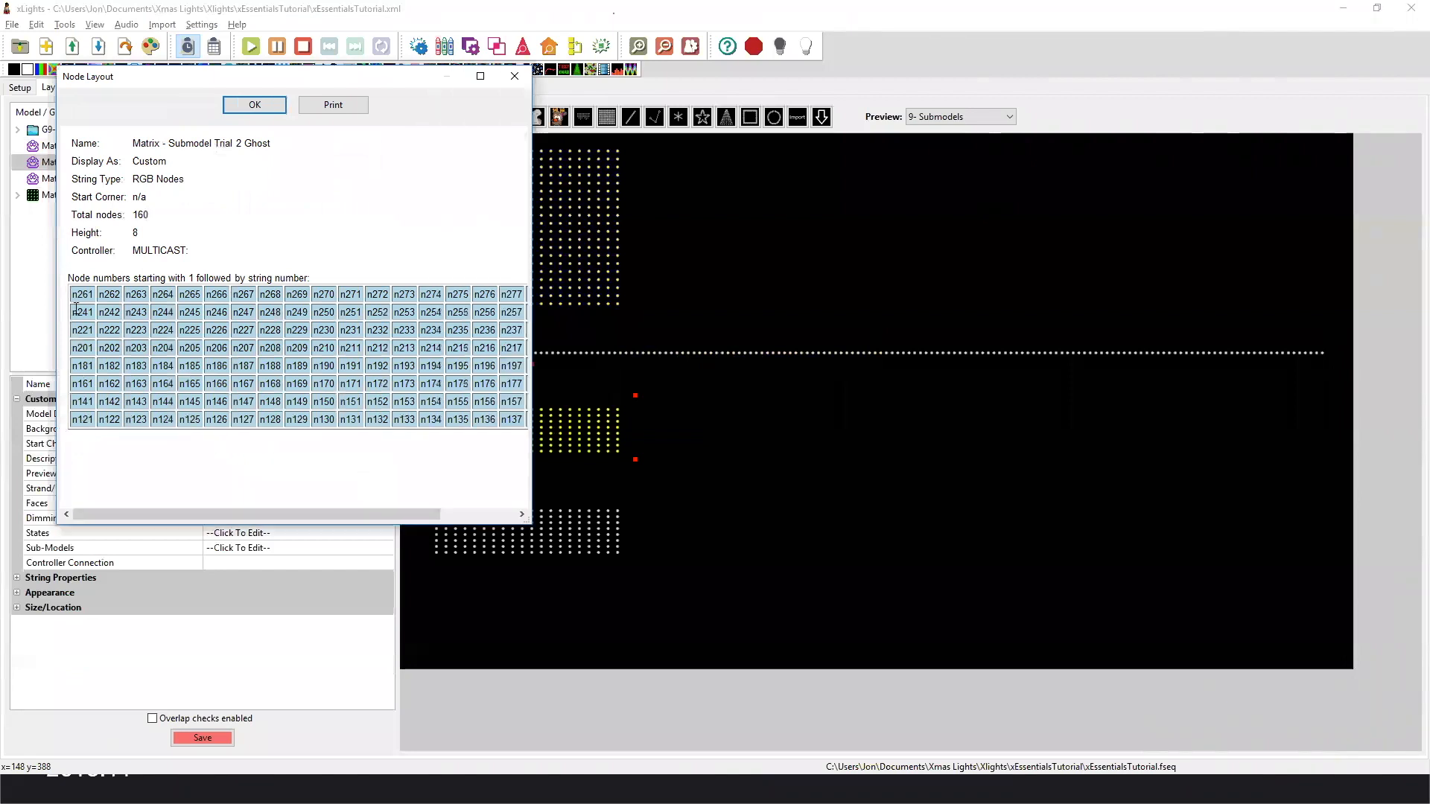
{"action": "left_click", "coordinate": [515, 76]}
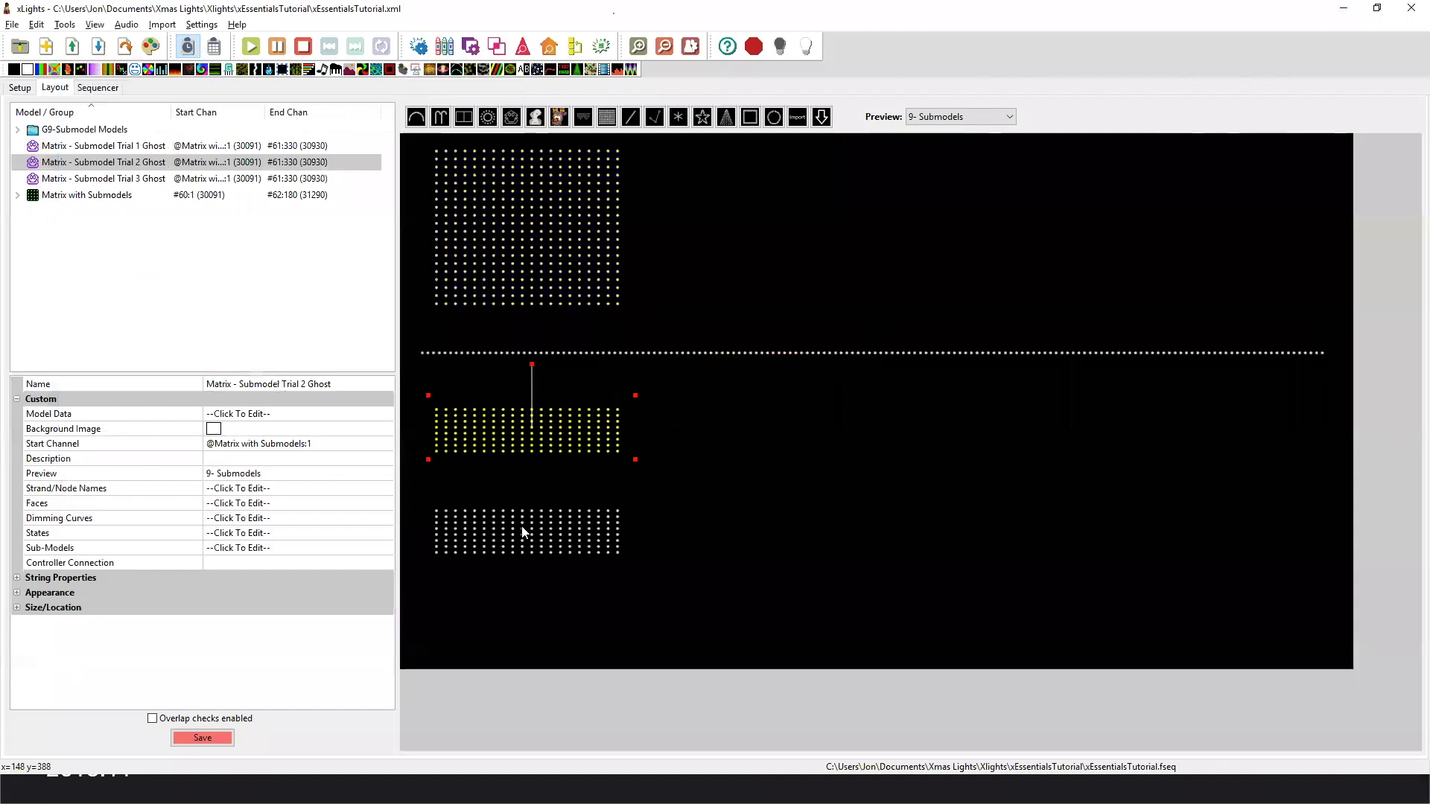
{"action": "left_click", "coordinate": [525, 533]}
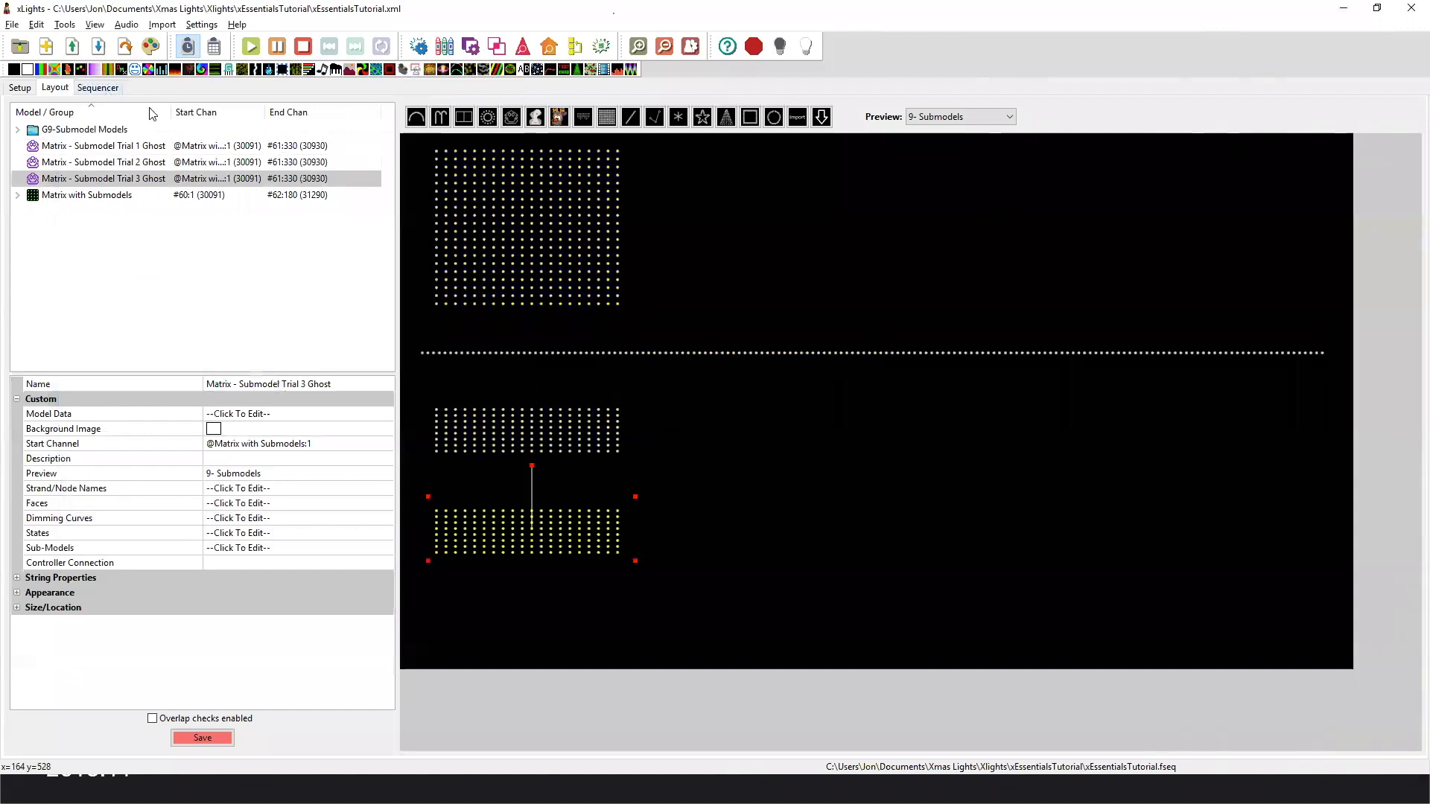
In the sequencer, expand the G9-Submodel Models group and the submodels of Matrix with Submodels around 4:00 to 4:30.
{"action": "left_click", "coordinate": [98, 88]}
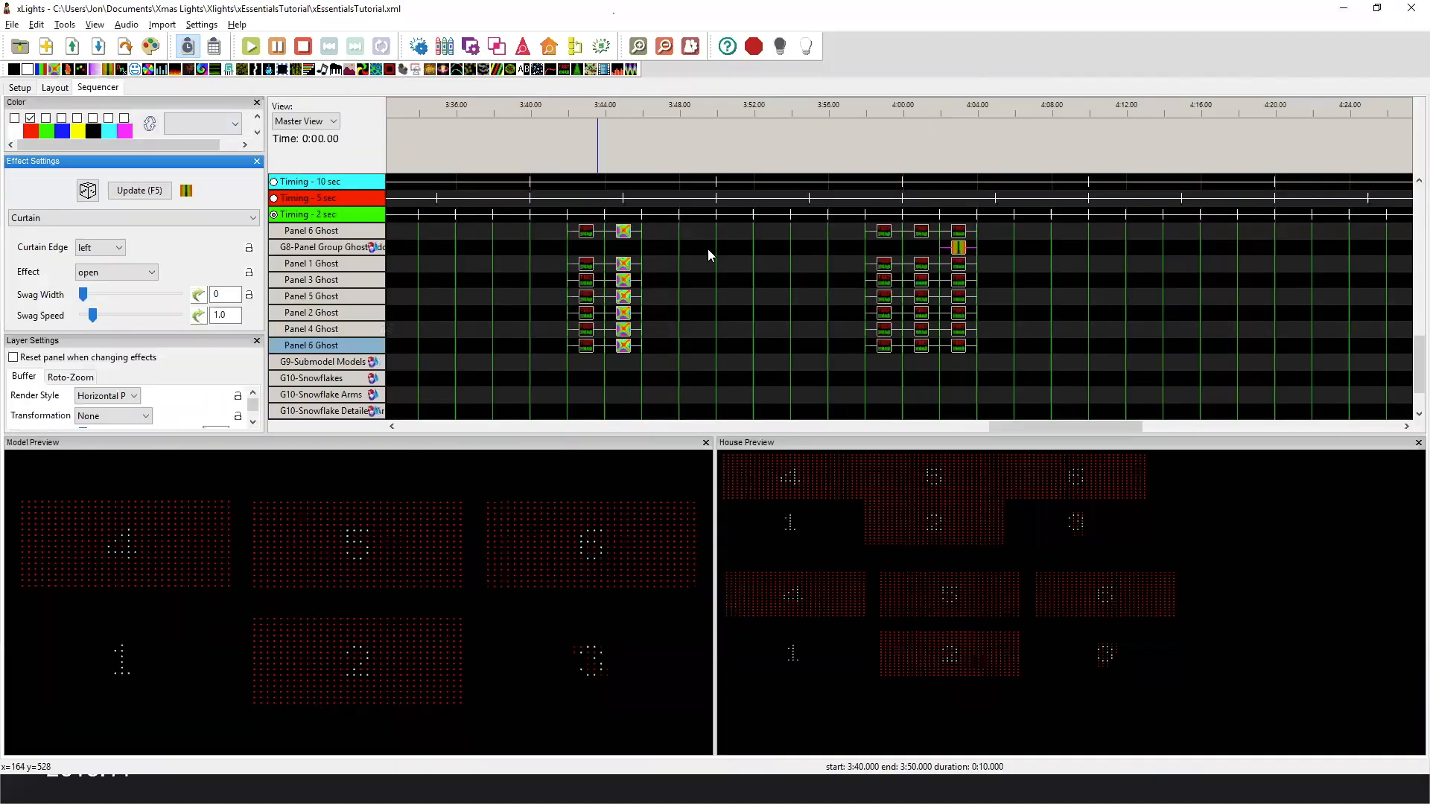
{"action": "double_click", "coordinate": [343, 362]}
{"action": "left_click_drag", "start_coordinate": [1086, 426], "coordinate": [1135, 421]}
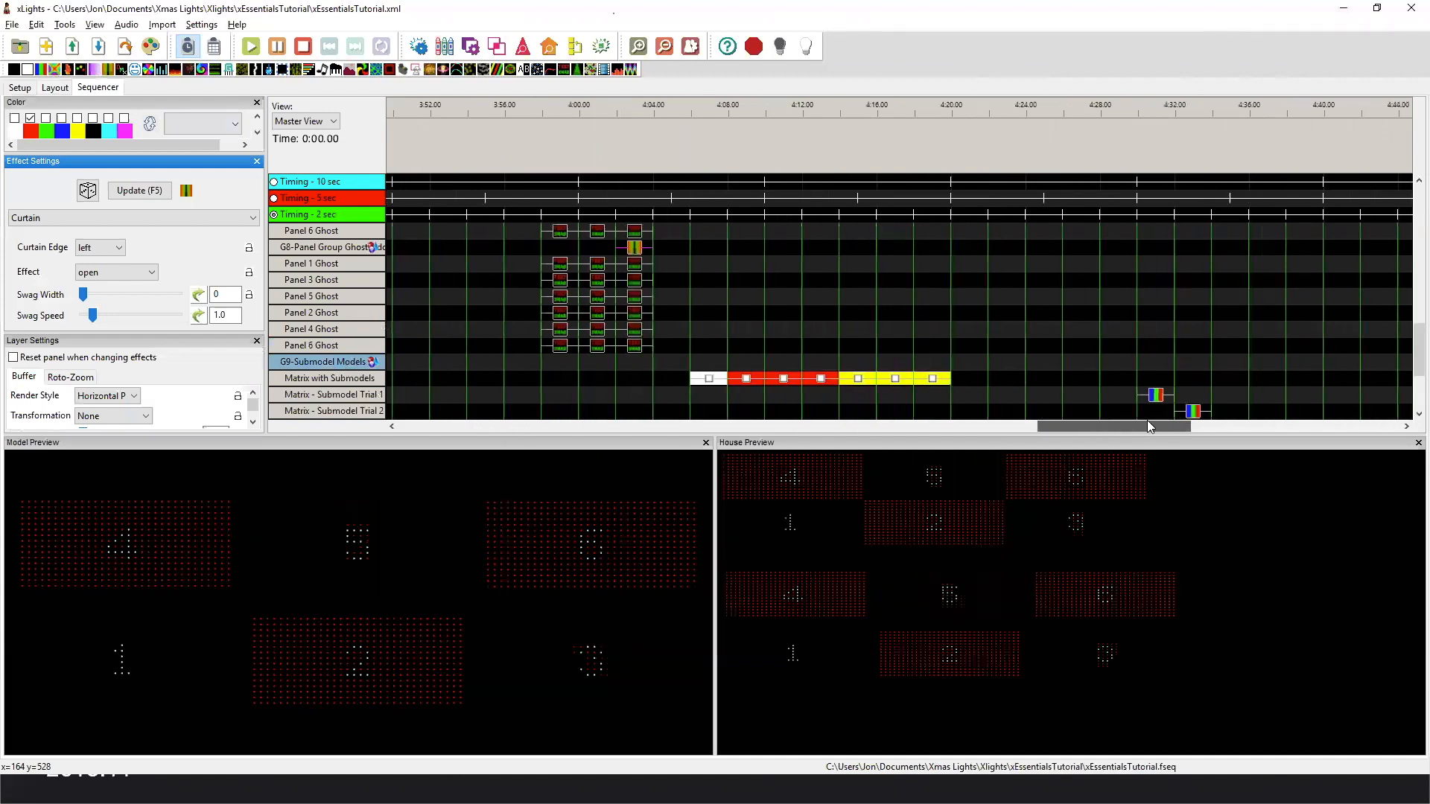
{"action": "double_click", "coordinate": [371, 378]}
{"action": "scroll", "coordinate": [1213, 239], "scroll_direction": "down", "scroll_amount": 2}
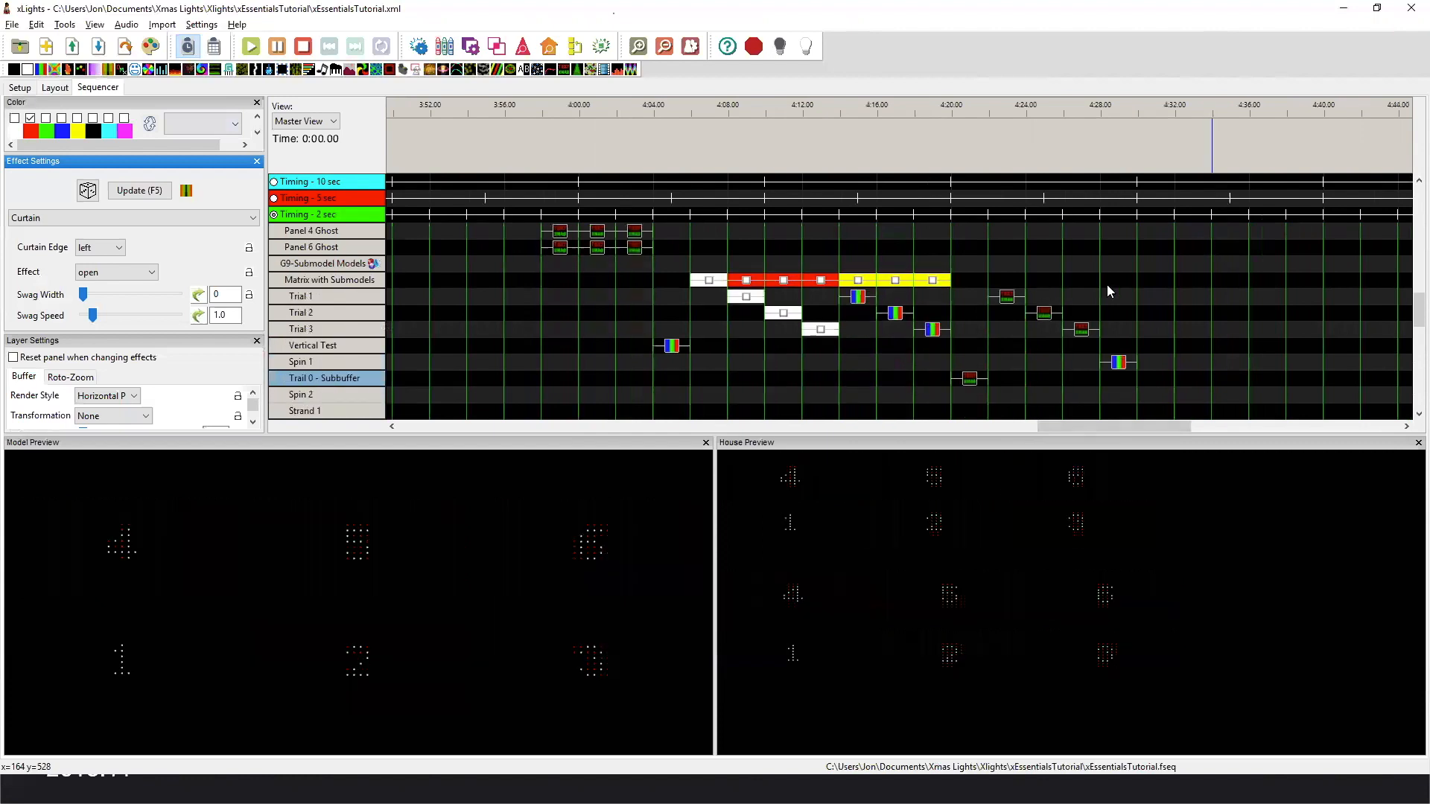
Show the 9- Submodels layout in the House Preview and play the white and first red On effects of Matrix with Submodels.
{"action": "right_click", "coordinate": [871, 563]}
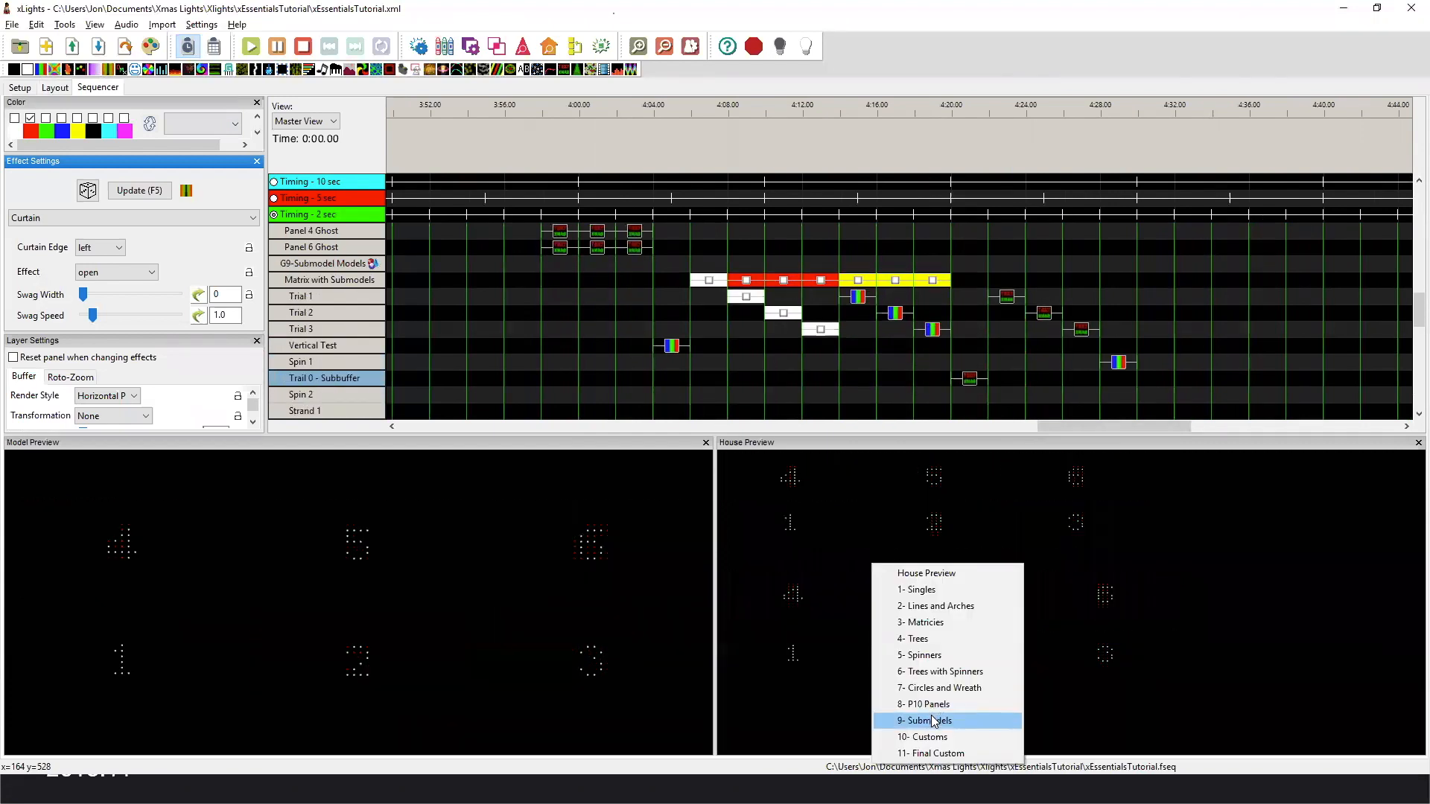
{"action": "left_click", "coordinate": [934, 720]}
{"action": "left_click", "coordinate": [710, 282]}
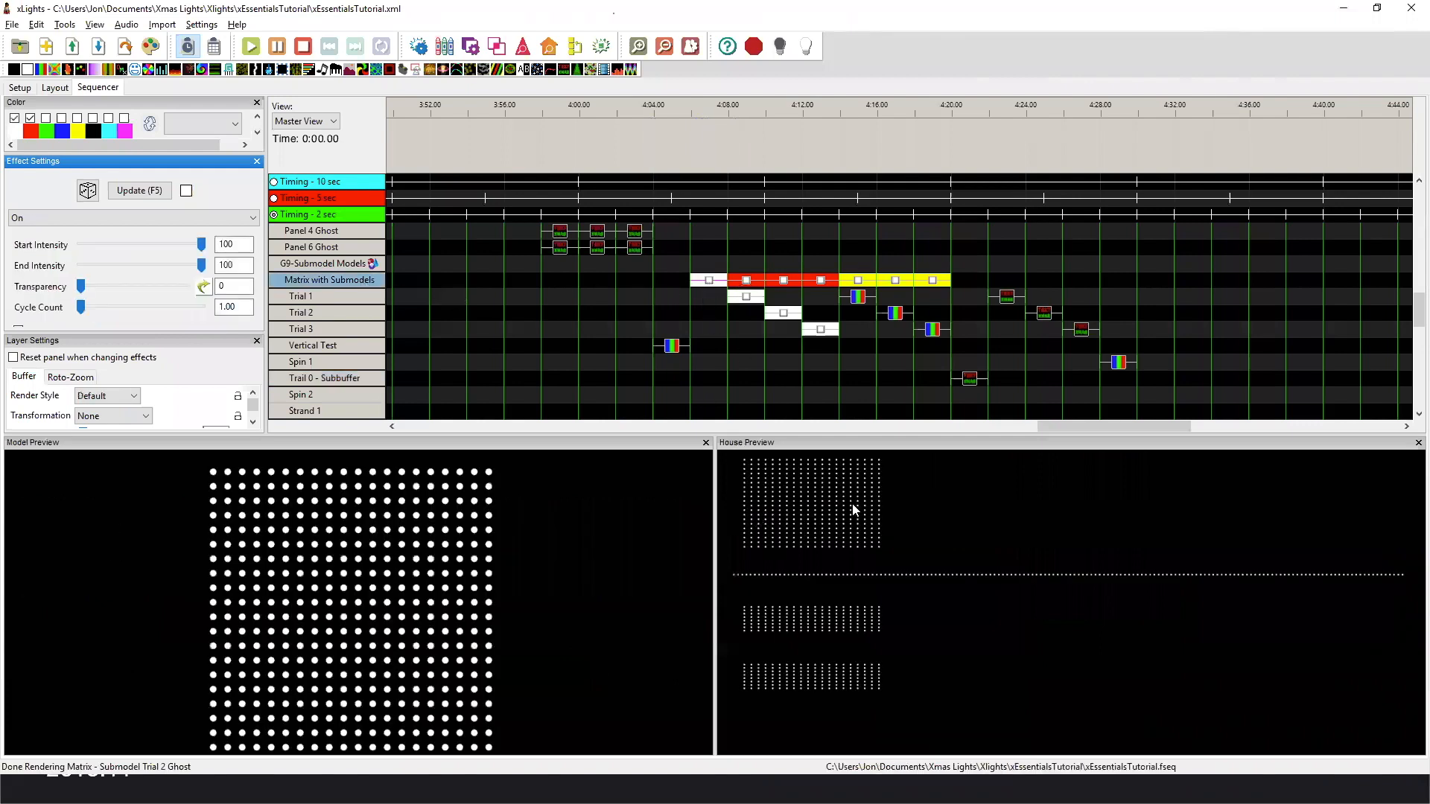
{"action": "left_click", "coordinate": [741, 280]}
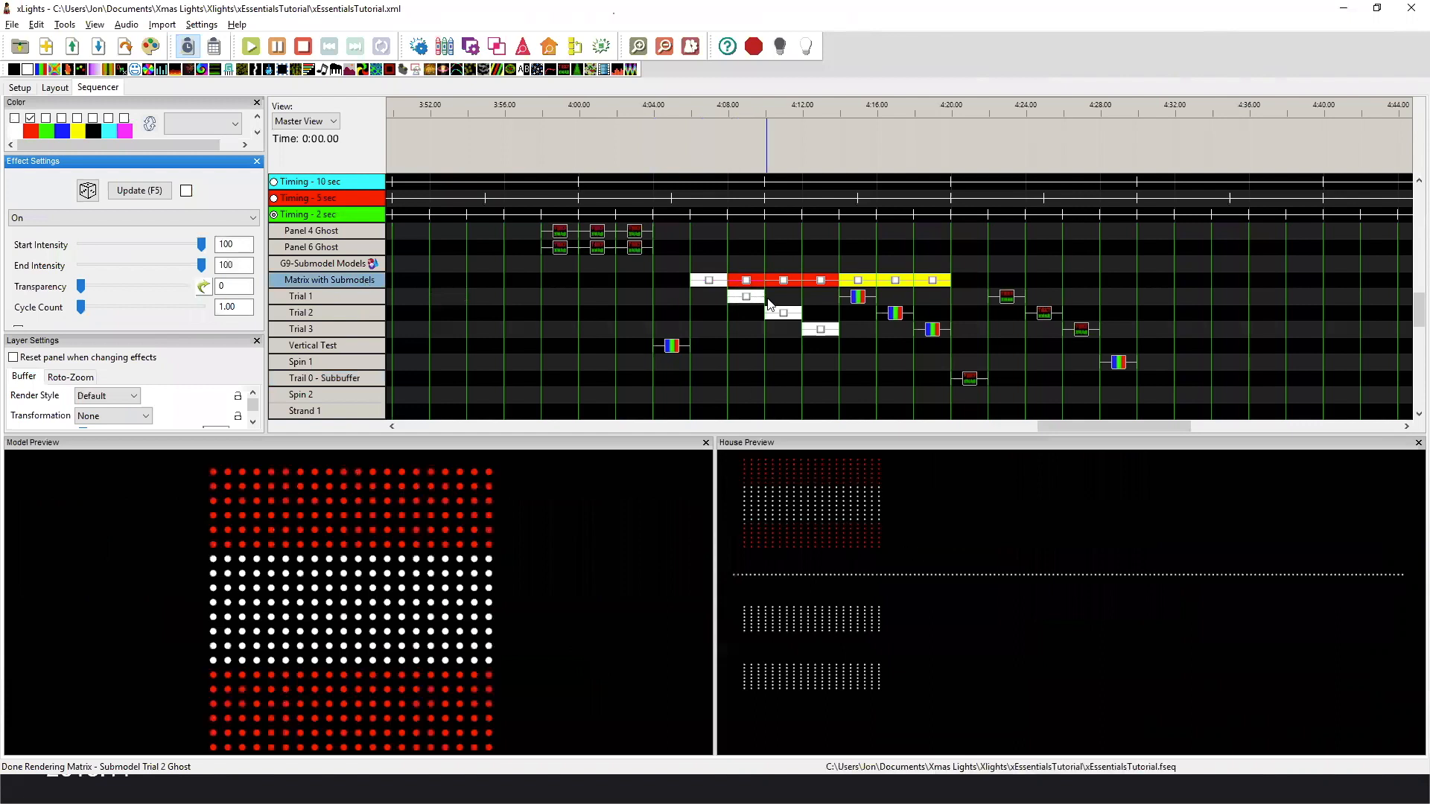
{"action": "scroll", "coordinate": [788, 335], "scroll_direction": "down", "scroll_amount": 2}
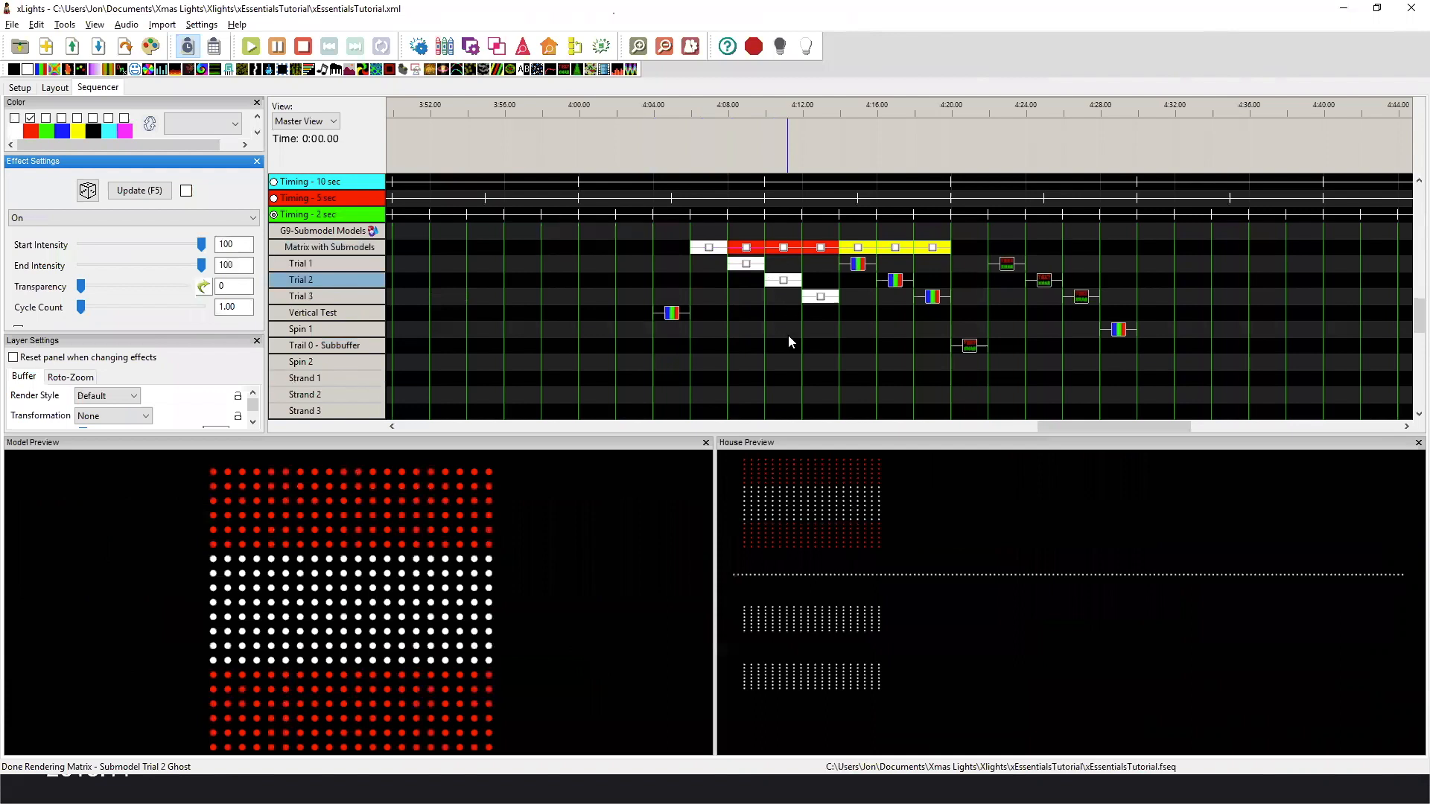
{"action": "scroll", "coordinate": [773, 321], "scroll_direction": "up", "scroll_amount": 2}
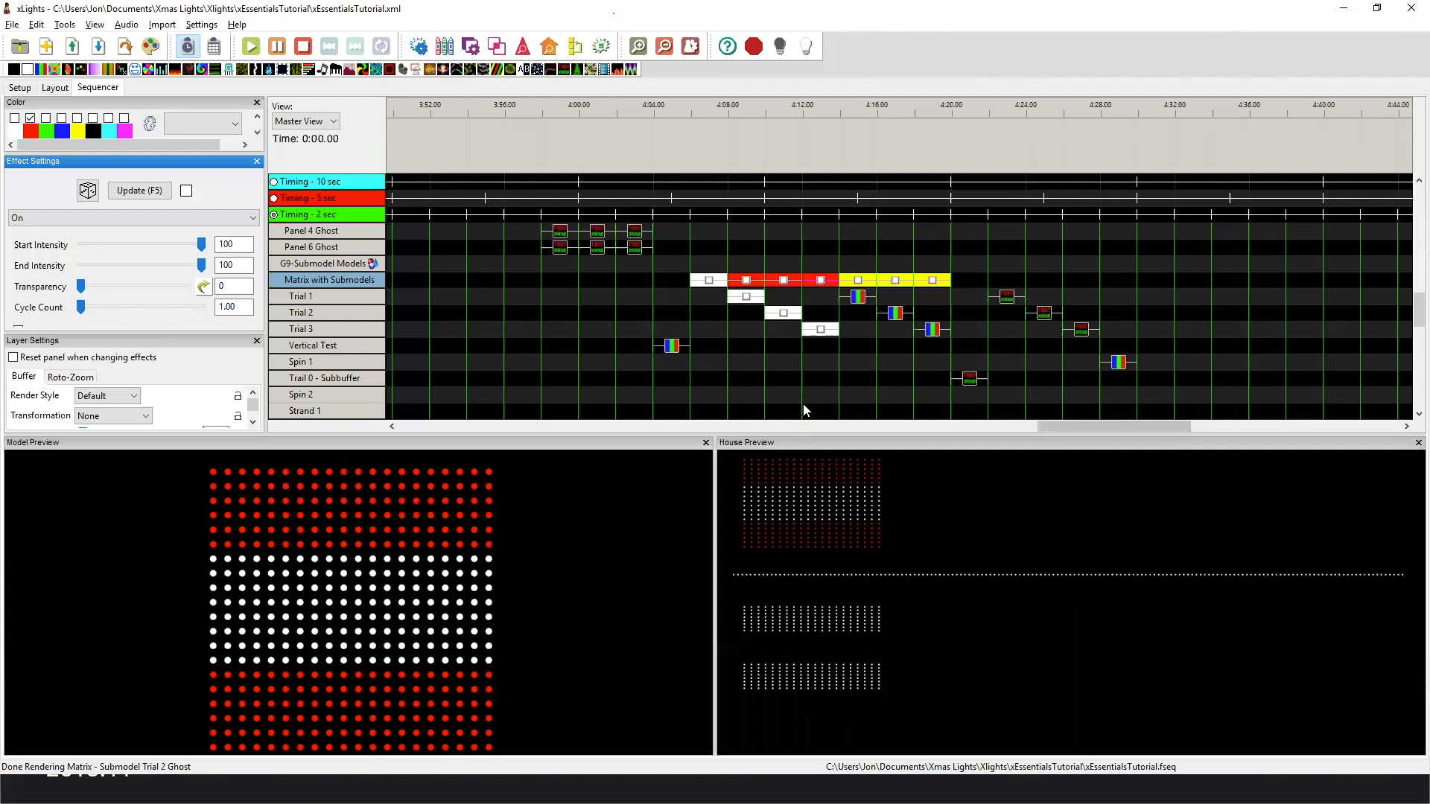
Play the yellow On effect of Matrix with Submodels and compare the Bars effects on submodels Trial 1, Trial 2 and Trial 3.
{"action": "left_click", "coordinate": [861, 285]}
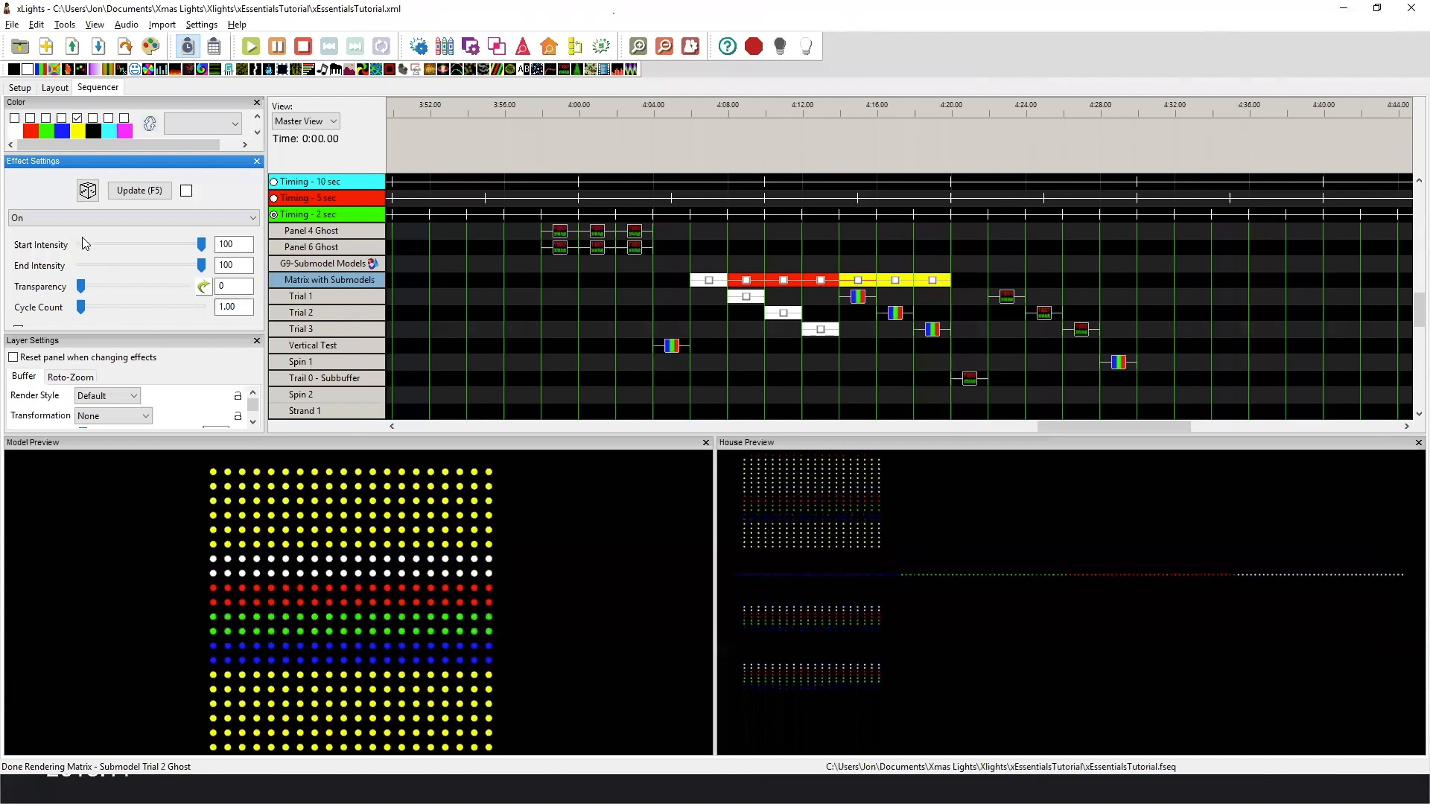
{"action": "left_click", "coordinate": [855, 298]}
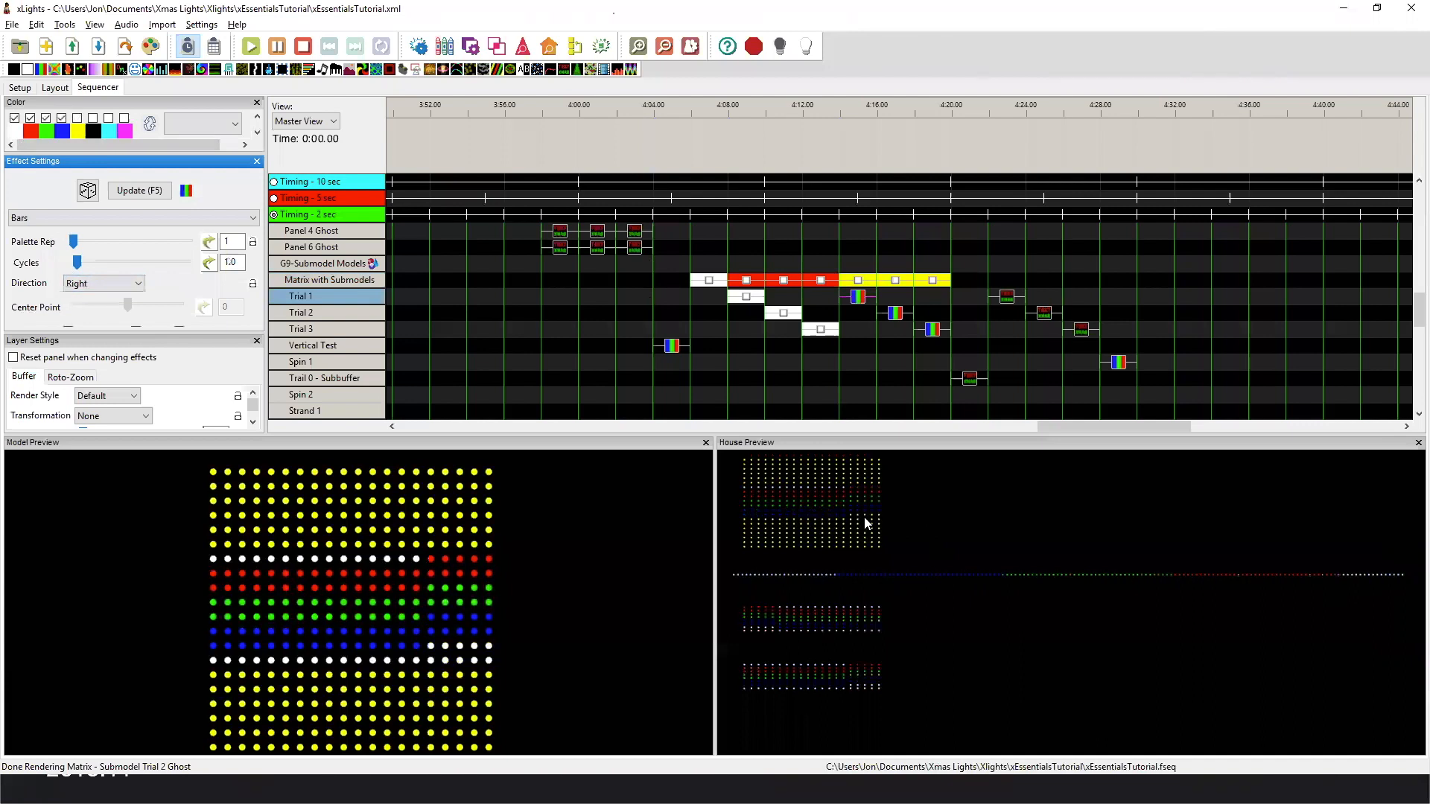
{"action": "left_click", "coordinate": [897, 319]}
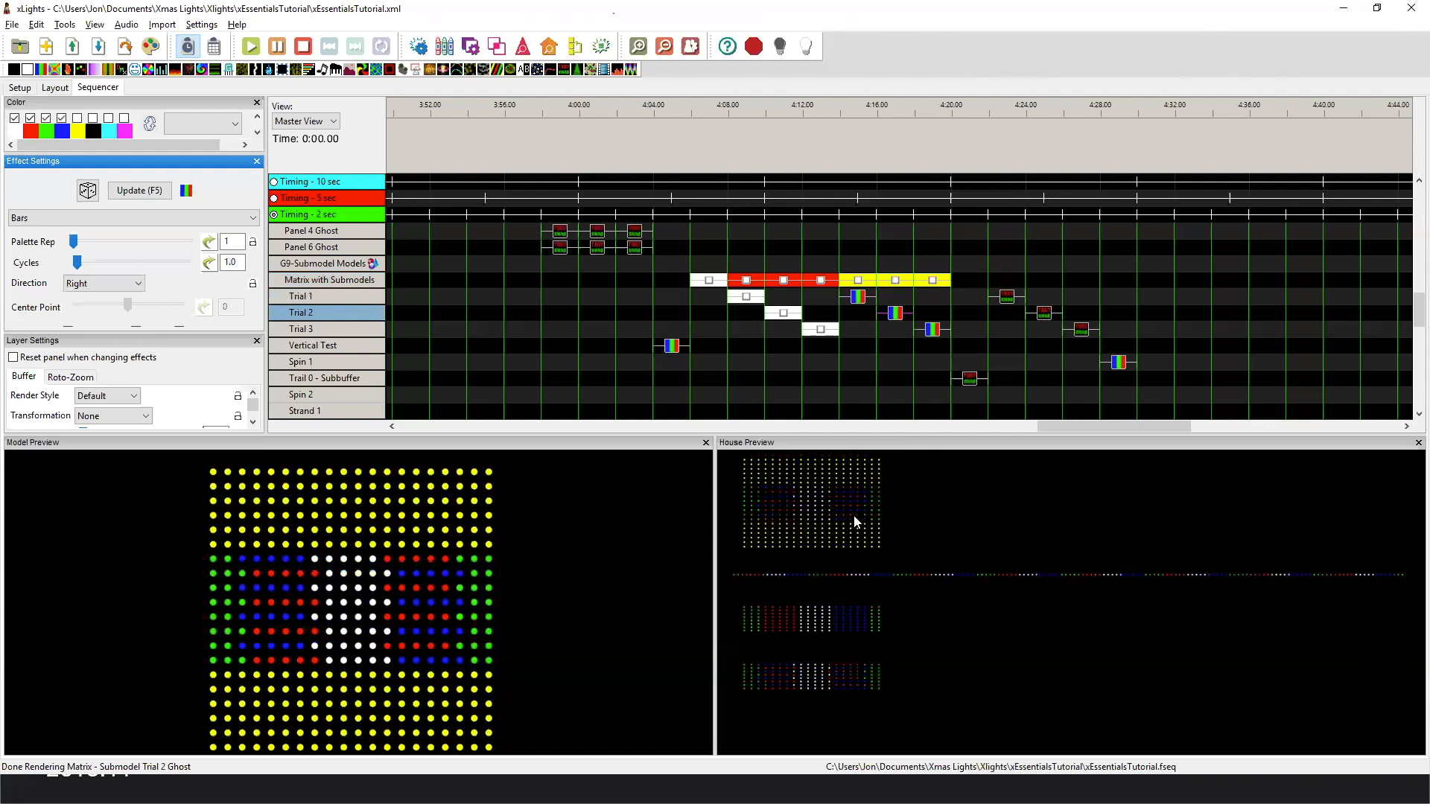
{"action": "left_click", "coordinate": [935, 329]}
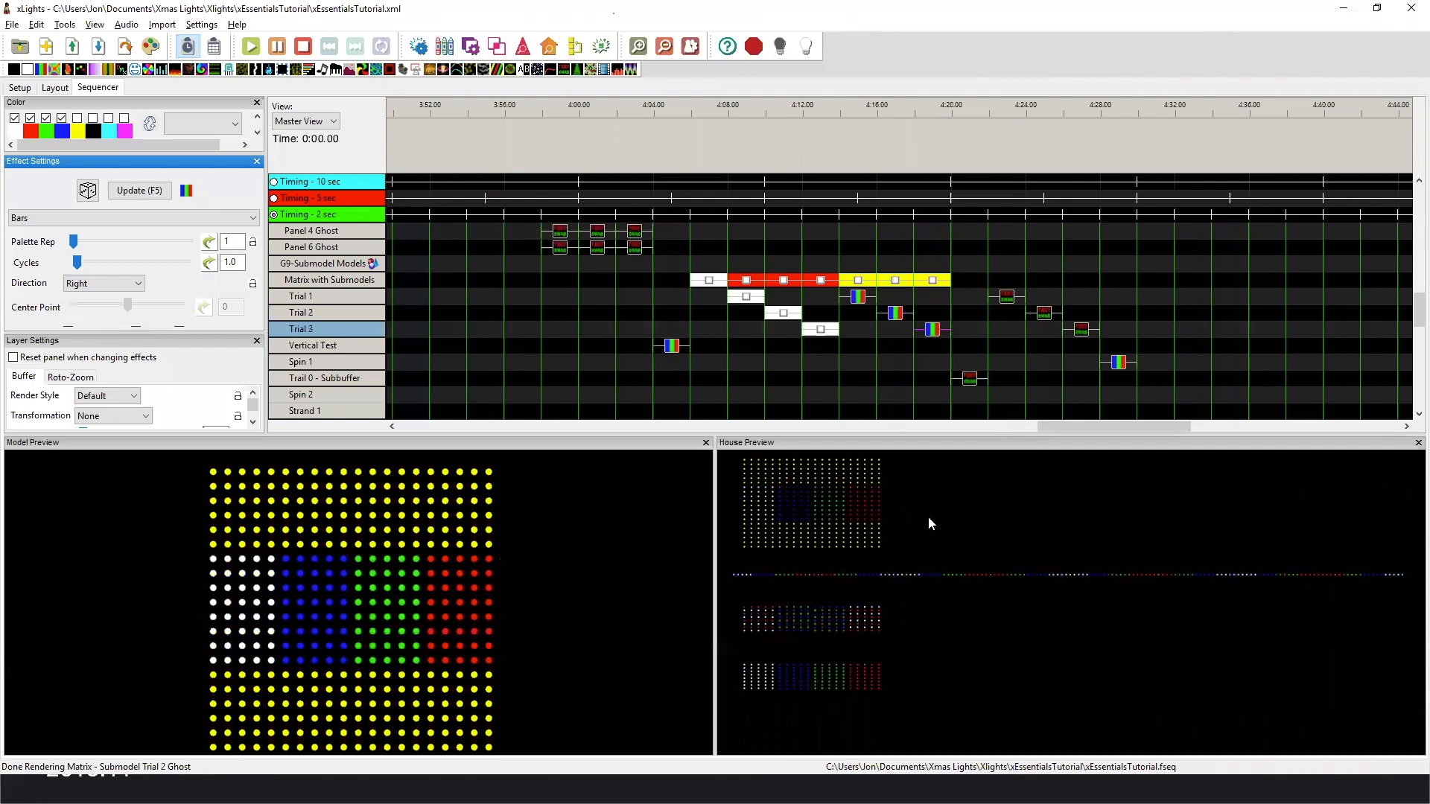
Compare how the HO HO HO Text effects render on submodels Trial 1, Trial 2 and Trial 3.
{"action": "left_click", "coordinate": [1004, 302]}
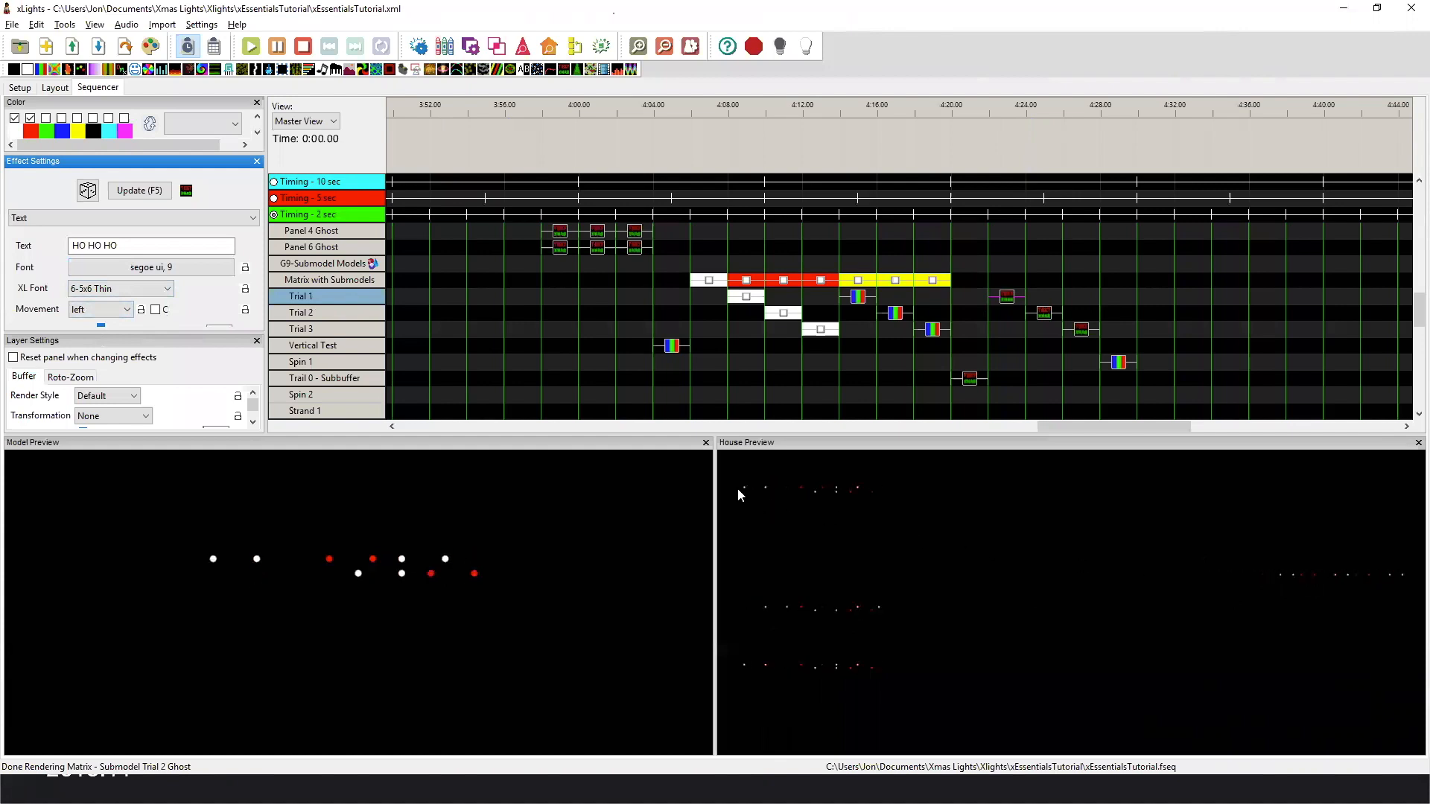
{"action": "left_click", "coordinate": [1042, 318]}
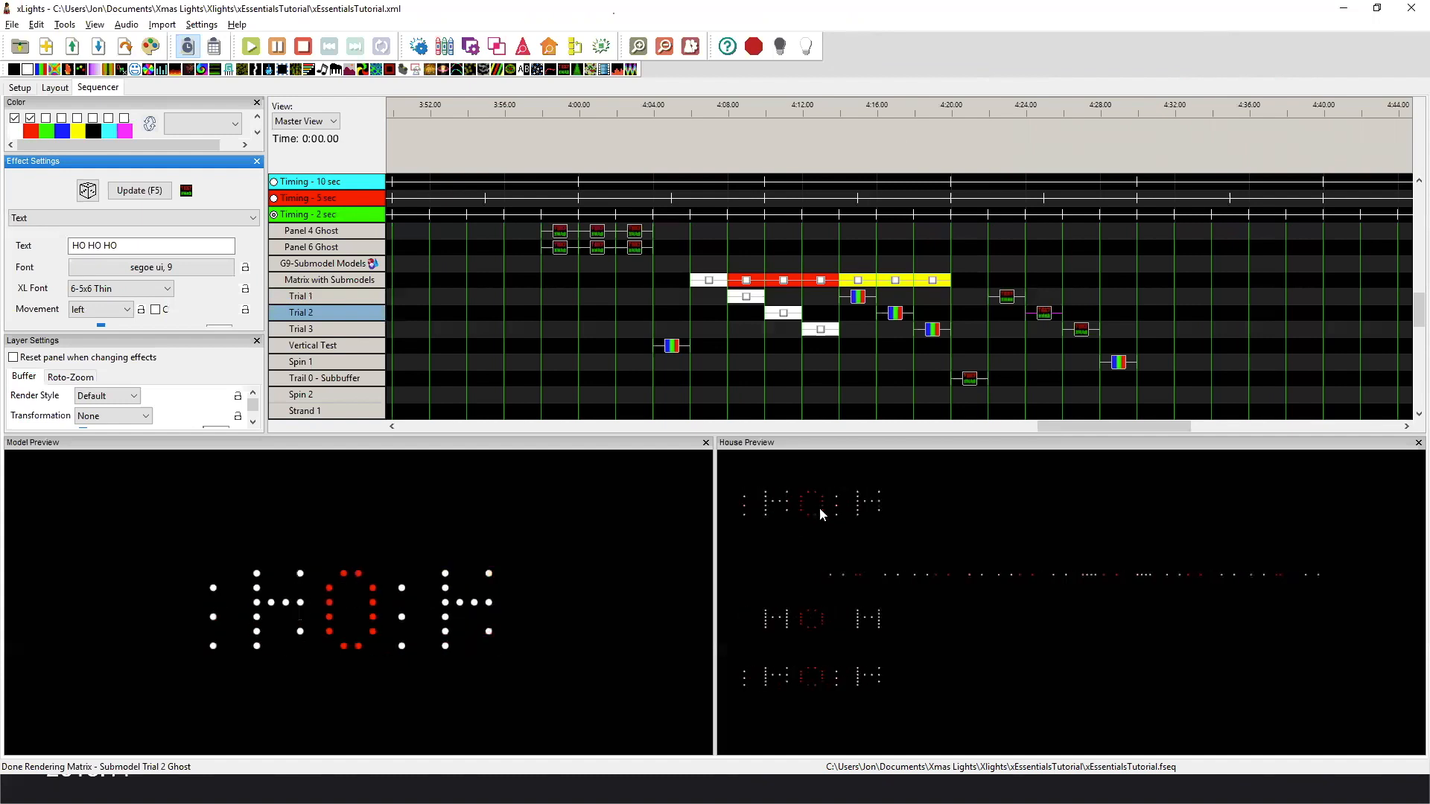
{"action": "left_click", "coordinate": [1080, 331]}
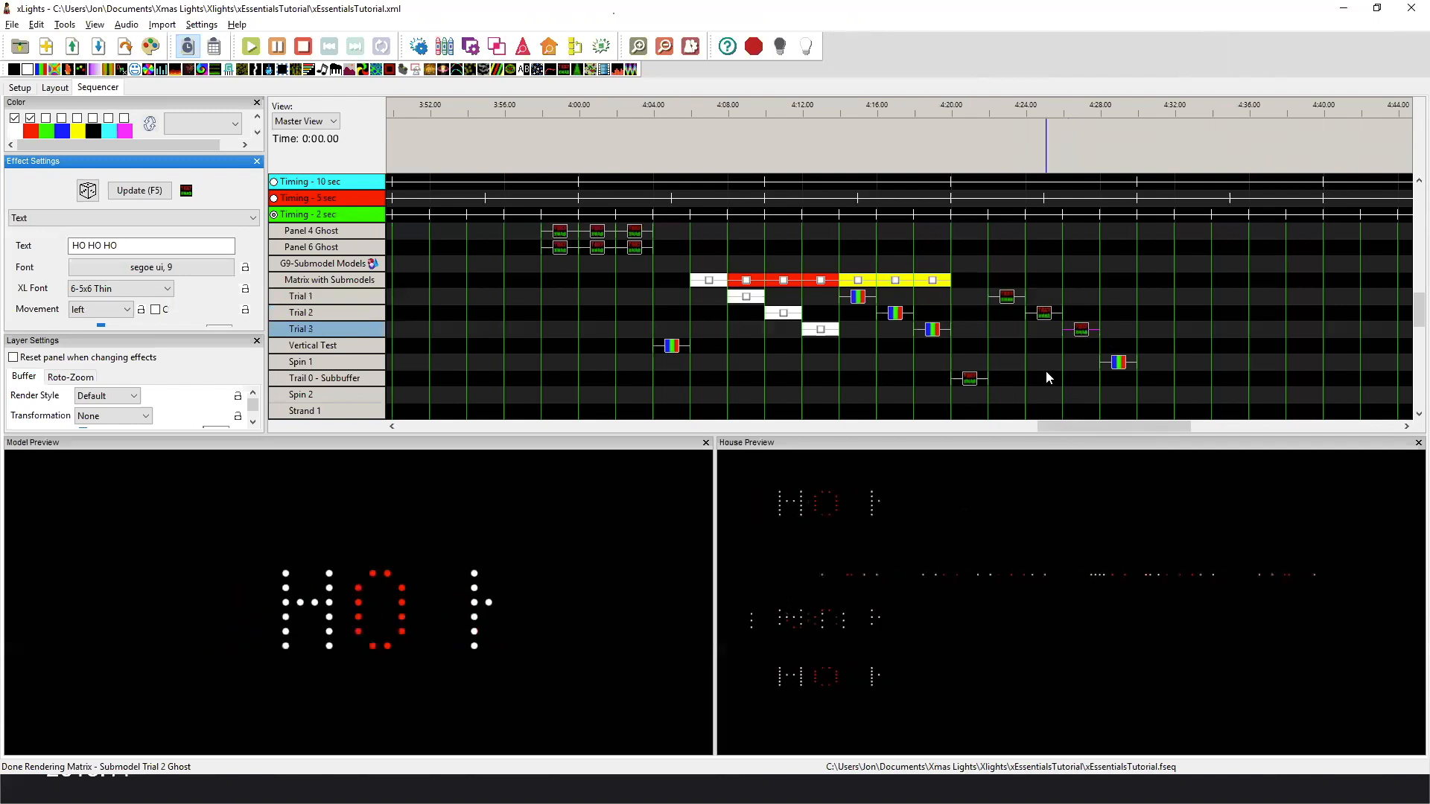
Play the Text effect on Trail 0 - Subbuffer and the Bars effects on the Vertical Test and Spin 1 submodels.
{"action": "scroll", "coordinate": [1046, 365], "scroll_direction": "down", "scroll_amount": 1}
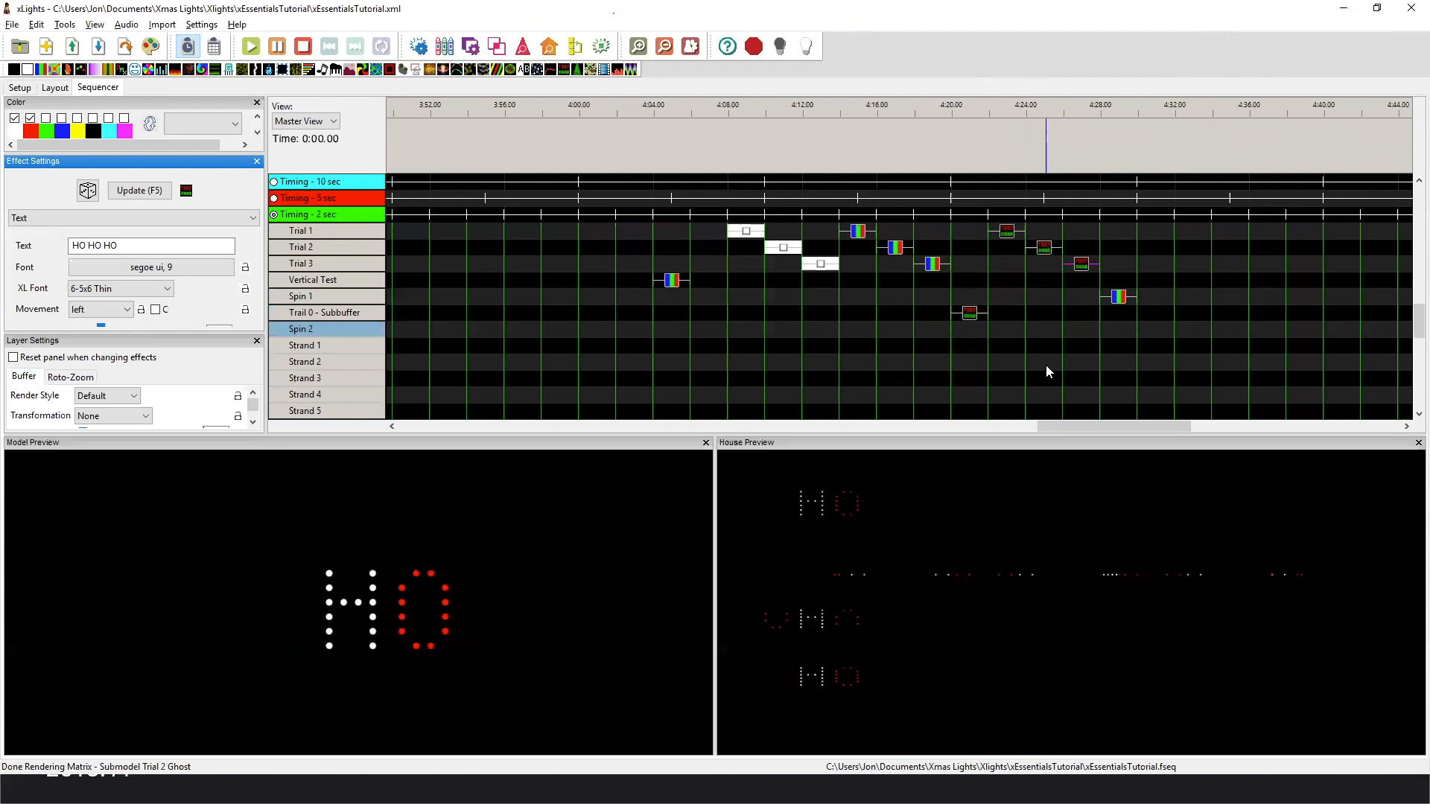
{"action": "left_click", "coordinate": [969, 347]}
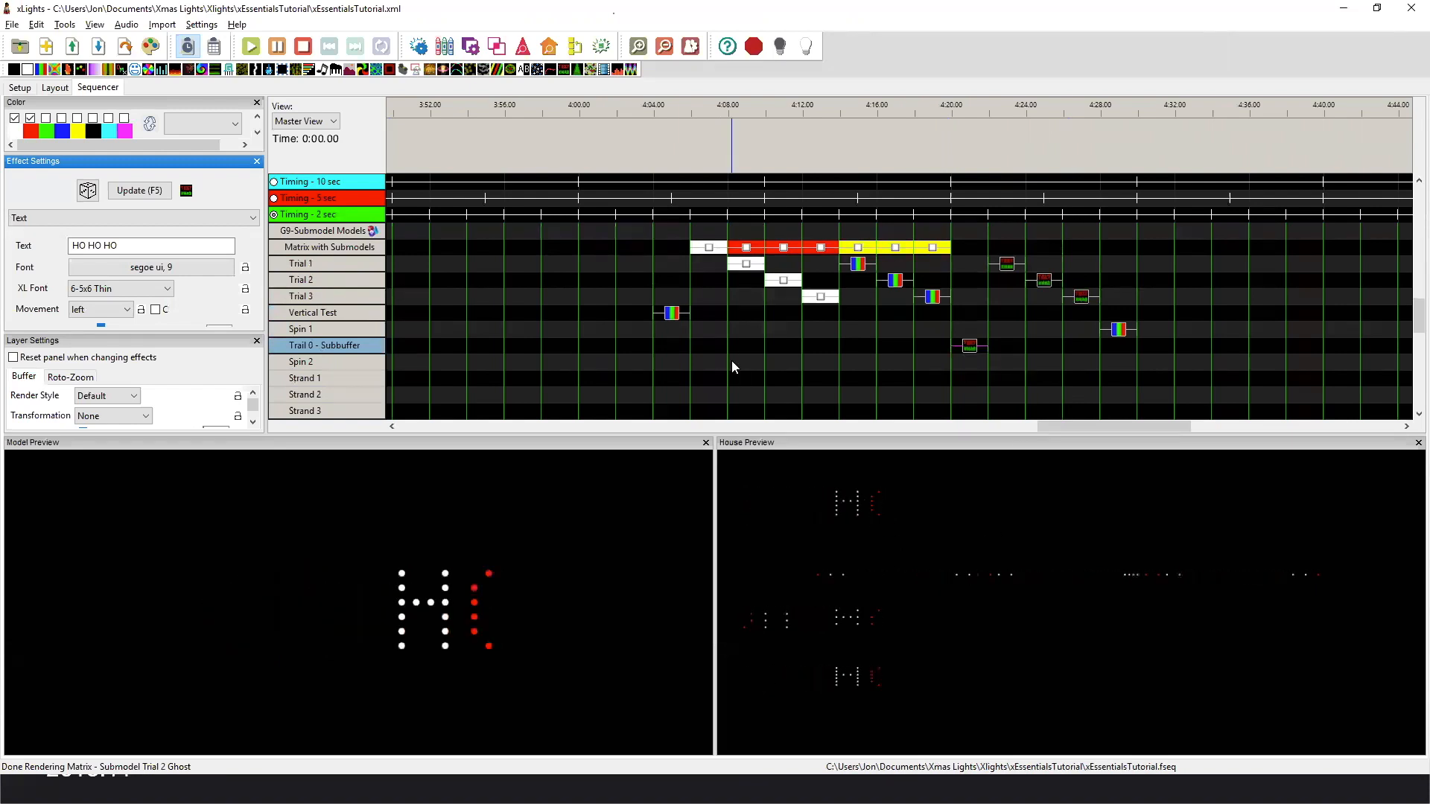
{"action": "left_click", "coordinate": [671, 316]}
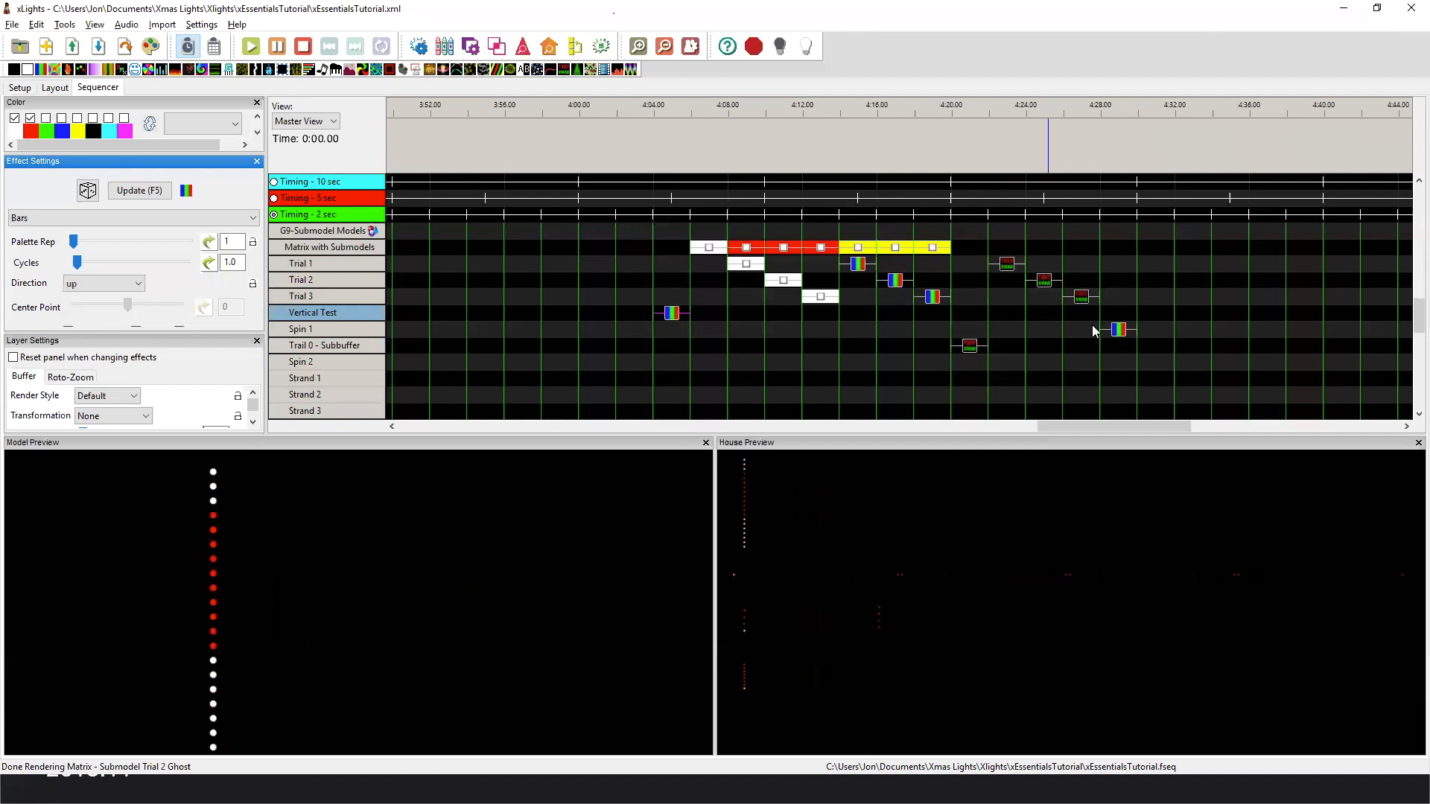
{"action": "left_click", "coordinate": [1118, 330]}
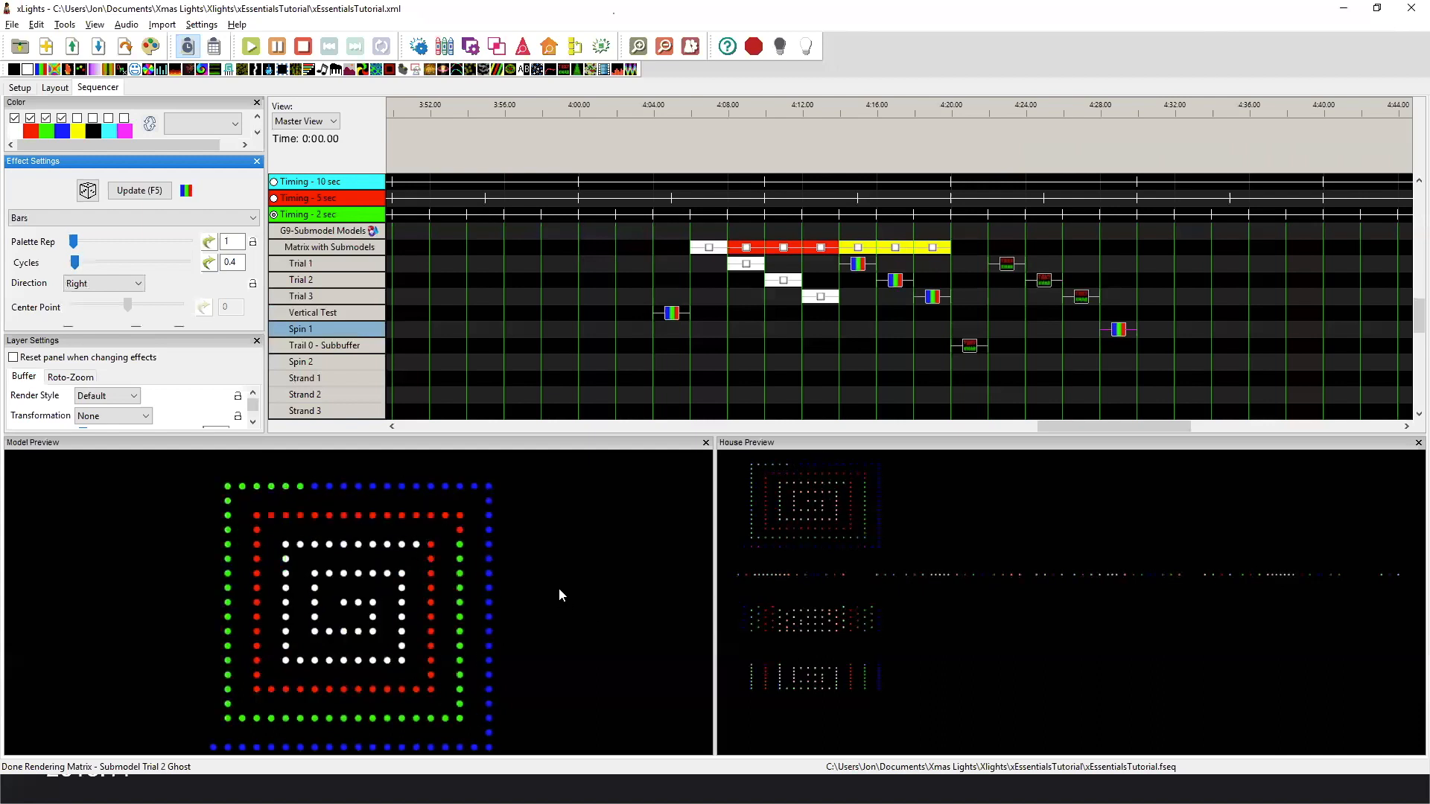
Collapse G9-Submodel Models, select the G10-Snowflakes group, and show the 10- Customs preview in the layout.
{"action": "double_click", "coordinate": [360, 235]}
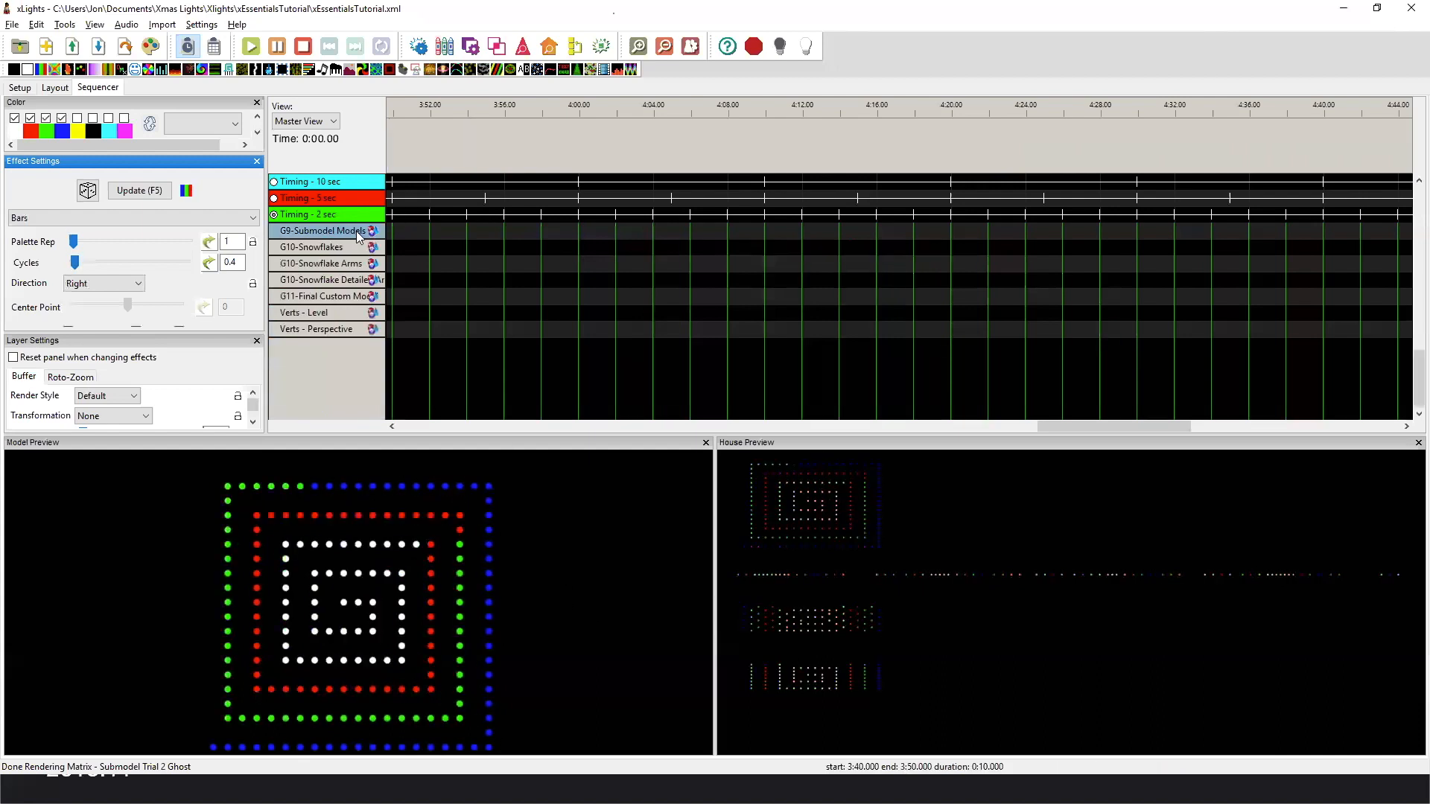
{"action": "left_click", "coordinate": [345, 248]}
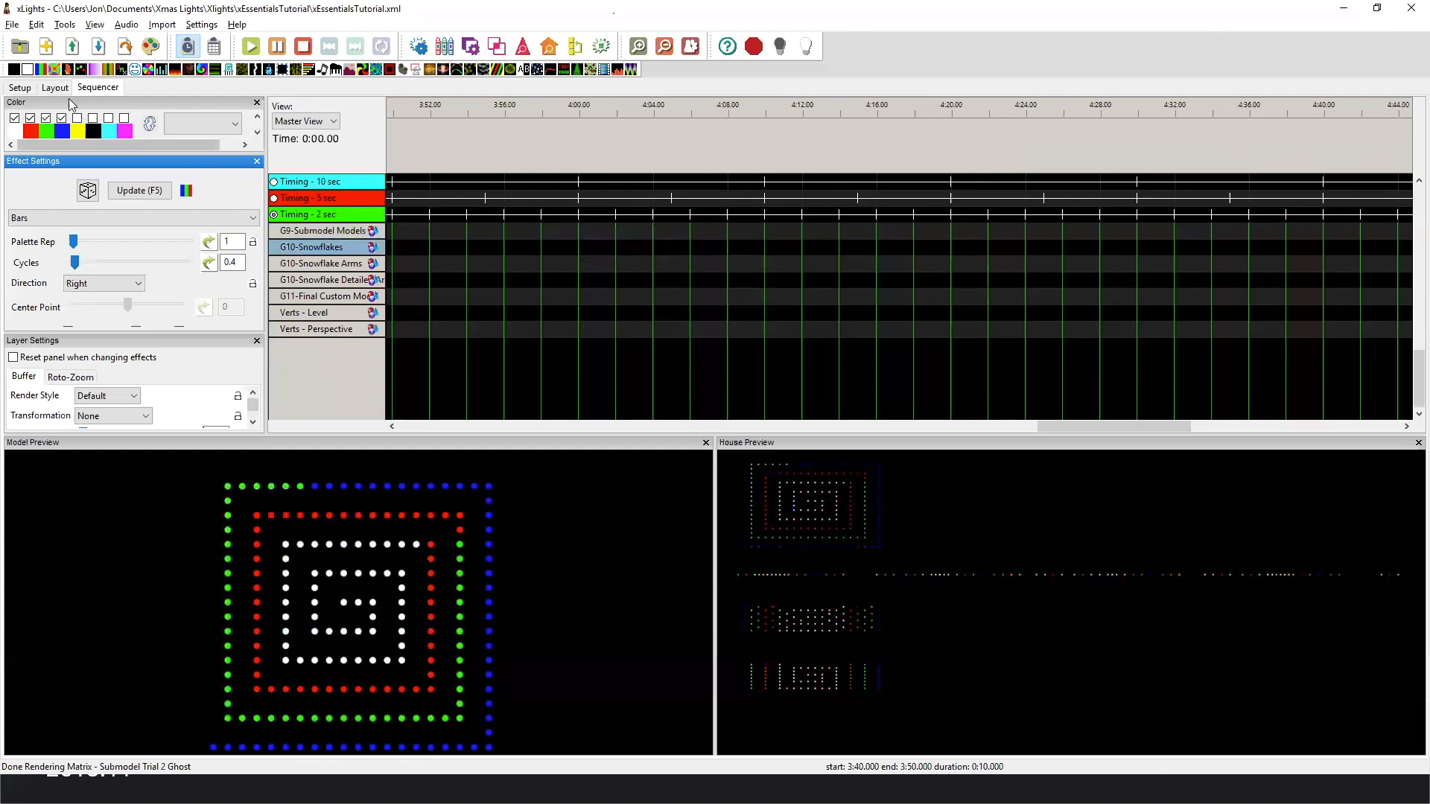
{"action": "left_click", "coordinate": [55, 87]}
{"action": "left_click", "coordinate": [956, 117]}
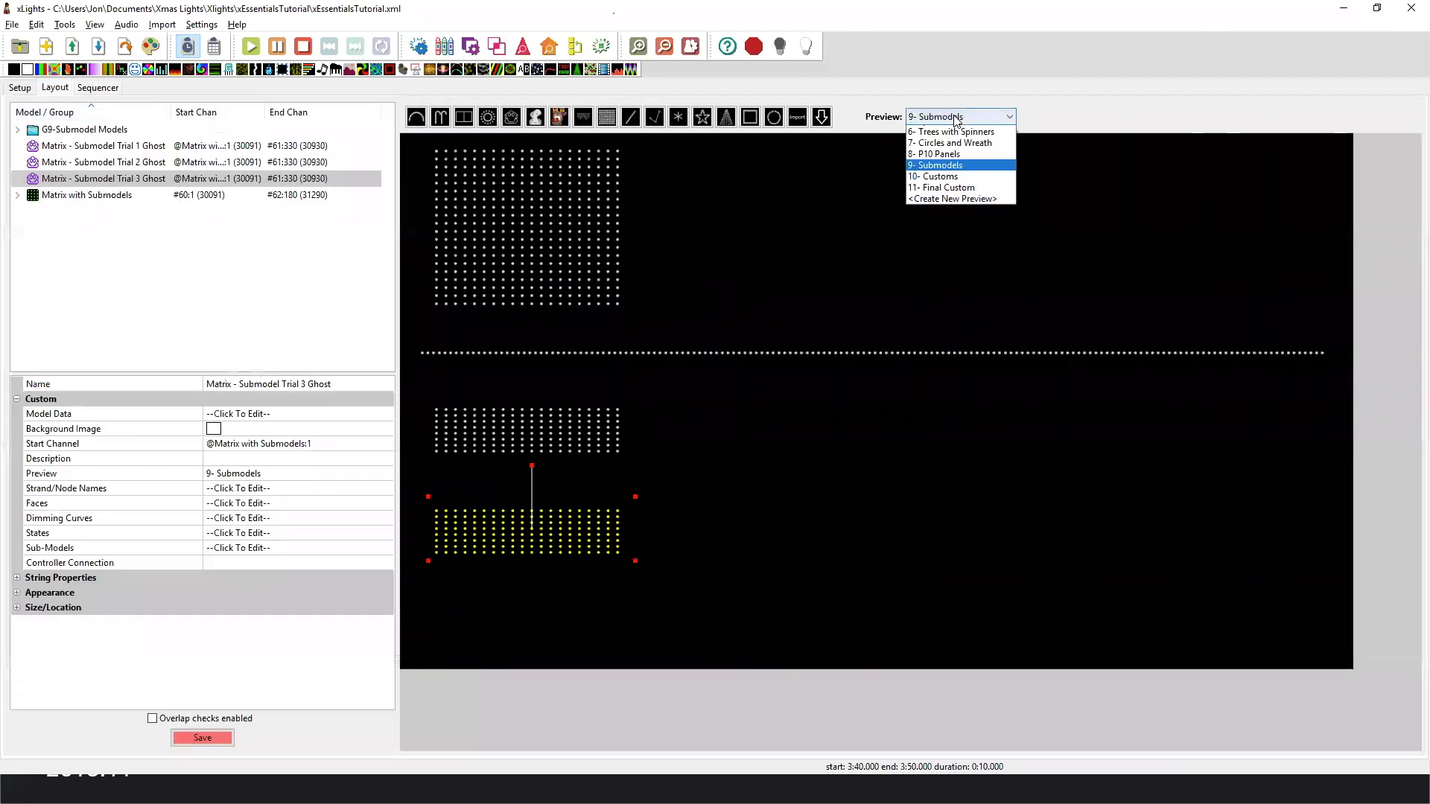
{"action": "left_click", "coordinate": [962, 260]}
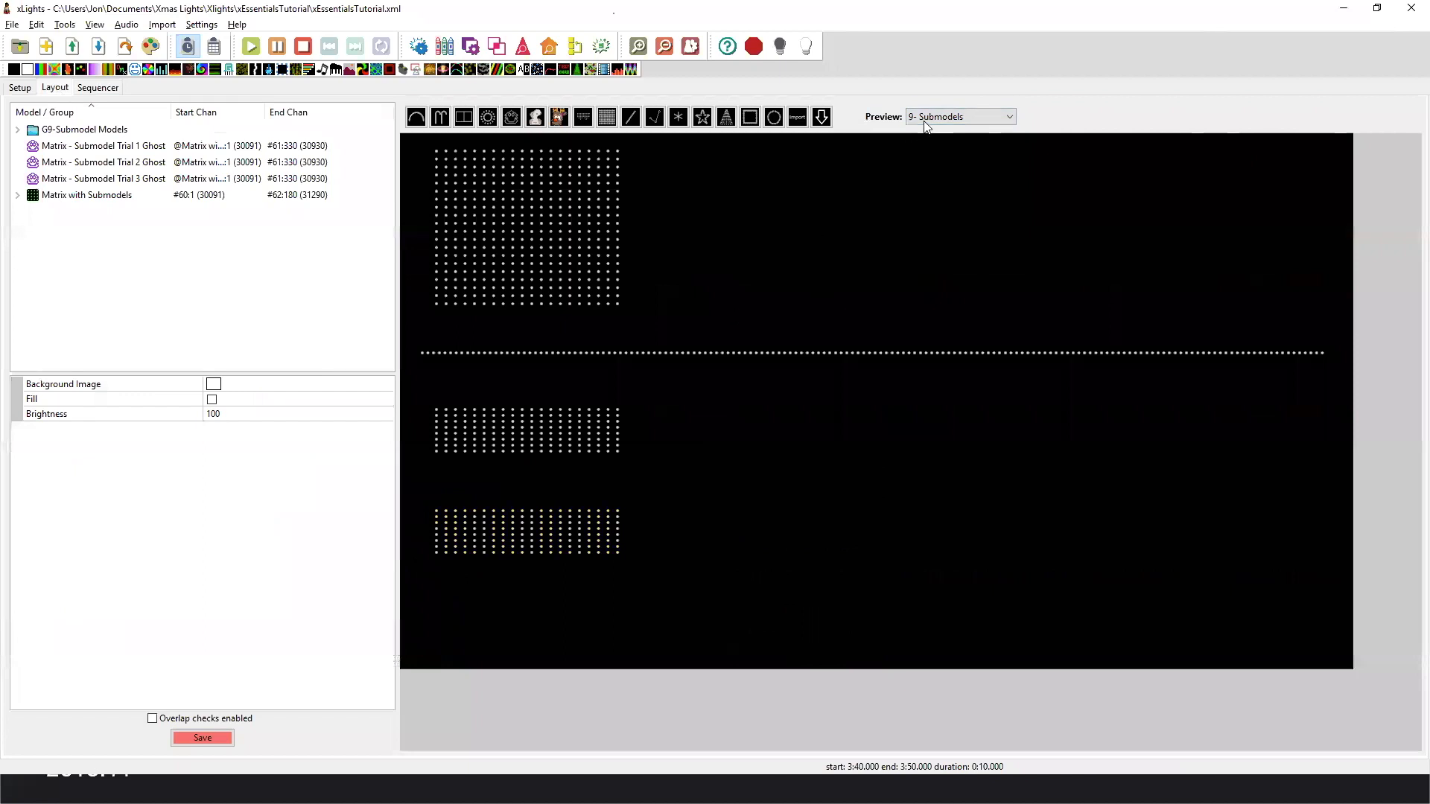
{"action": "left_click", "coordinate": [917, 117]}
{"action": "left_click", "coordinate": [956, 266]}
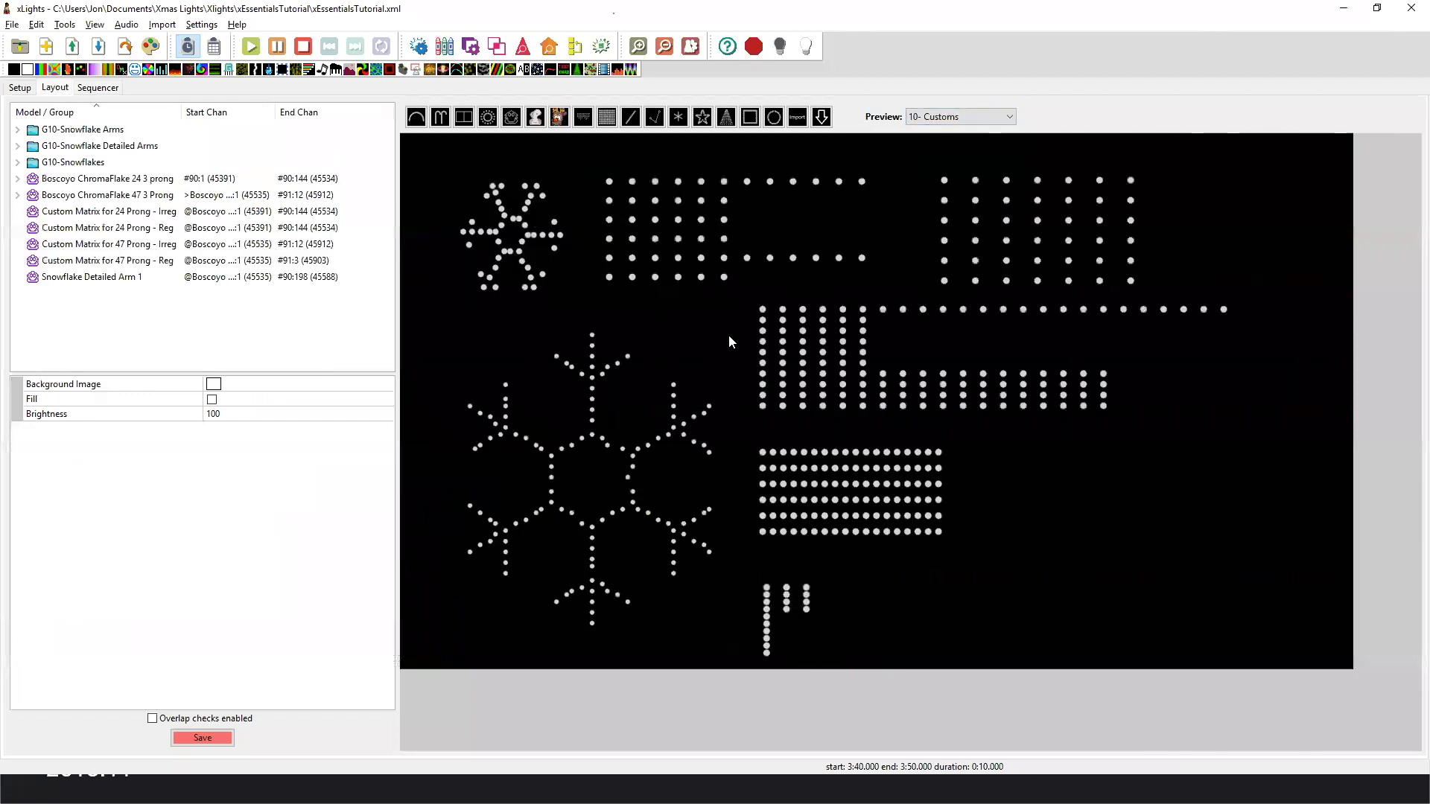
Inspect the Boscoyo ChromaFlake 24 3 prong and Boscoyo ChromaFlake 47 3 Prong snowflake models in the layout.
{"action": "left_click", "coordinate": [520, 238]}
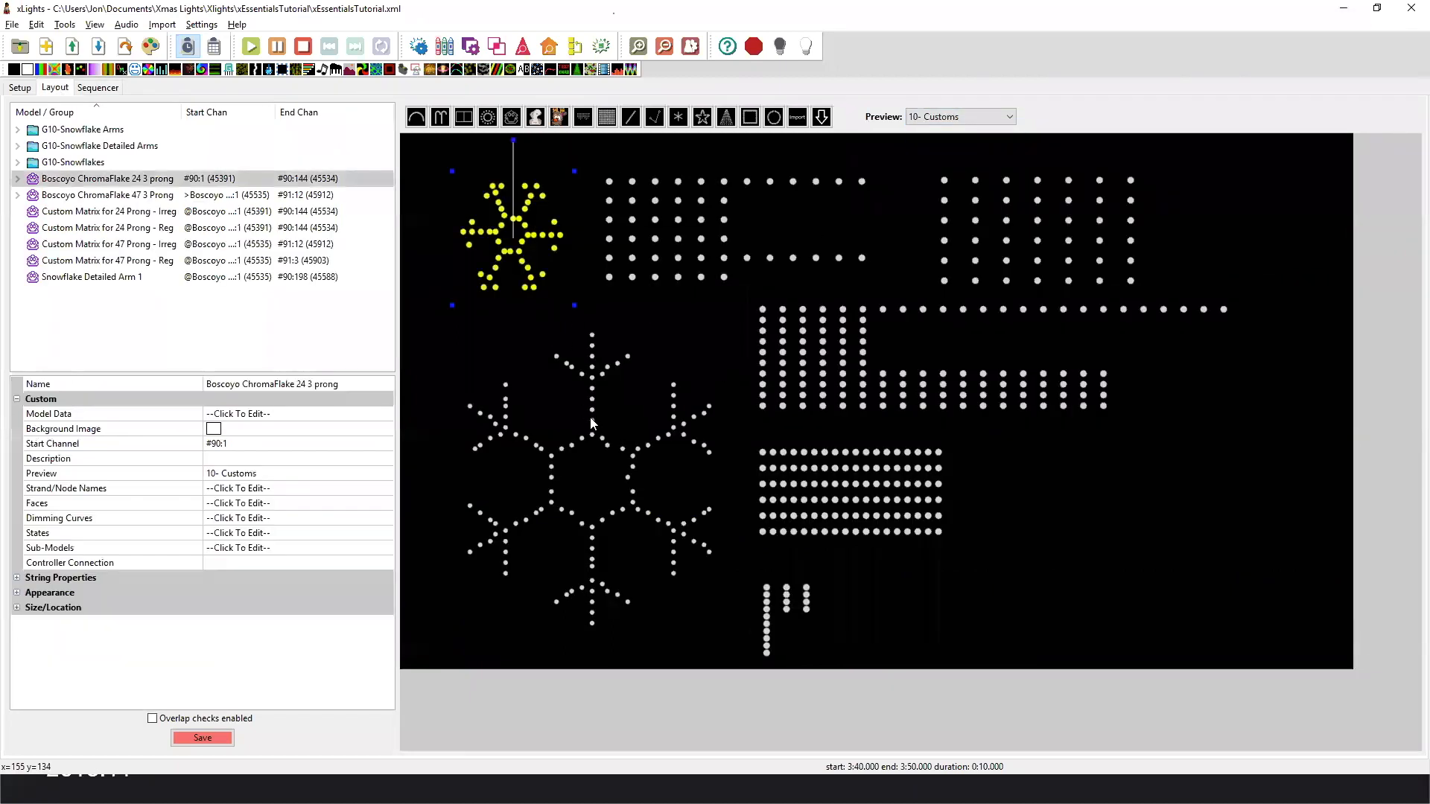
{"action": "left_click", "coordinate": [592, 423]}
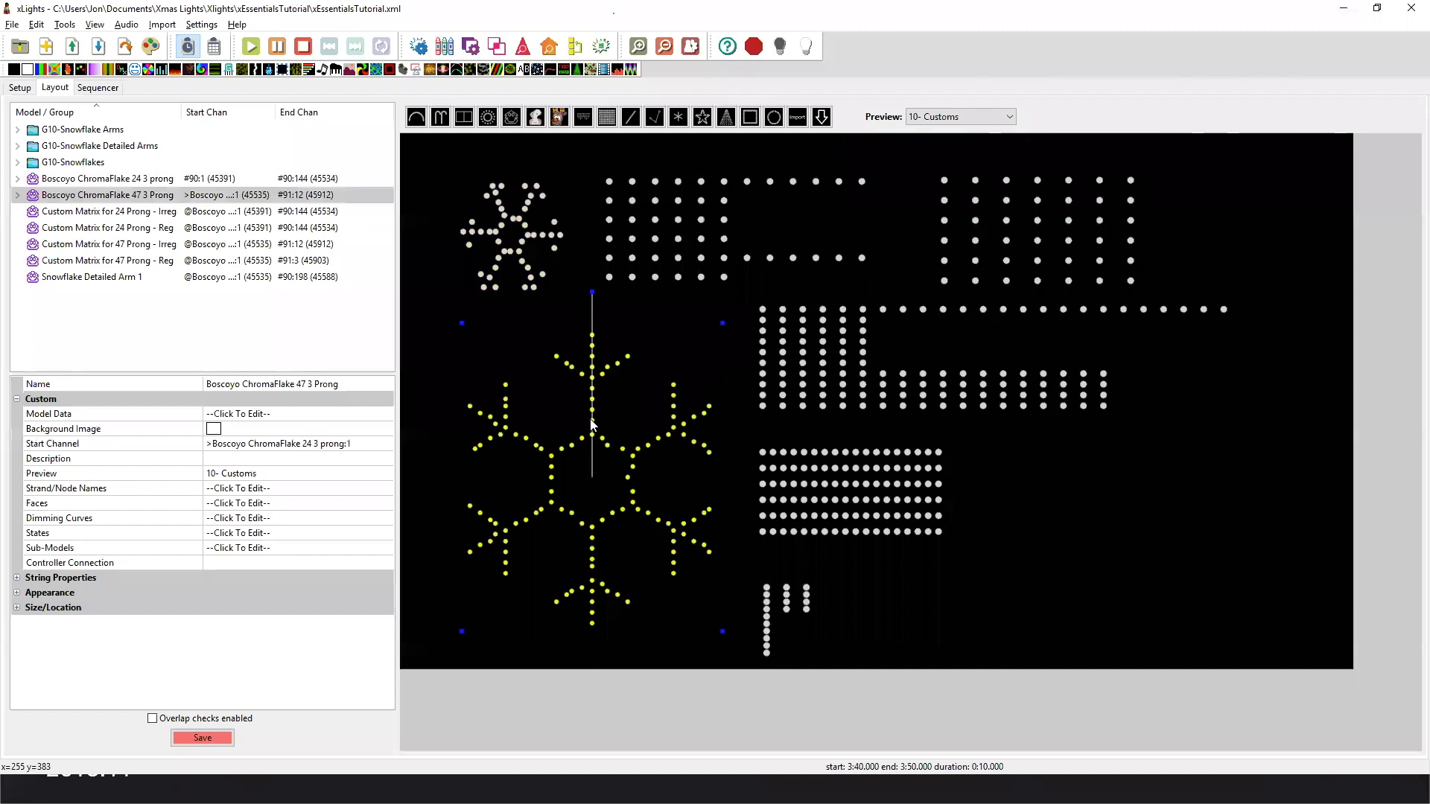
{"action": "left_click", "coordinate": [417, 358]}
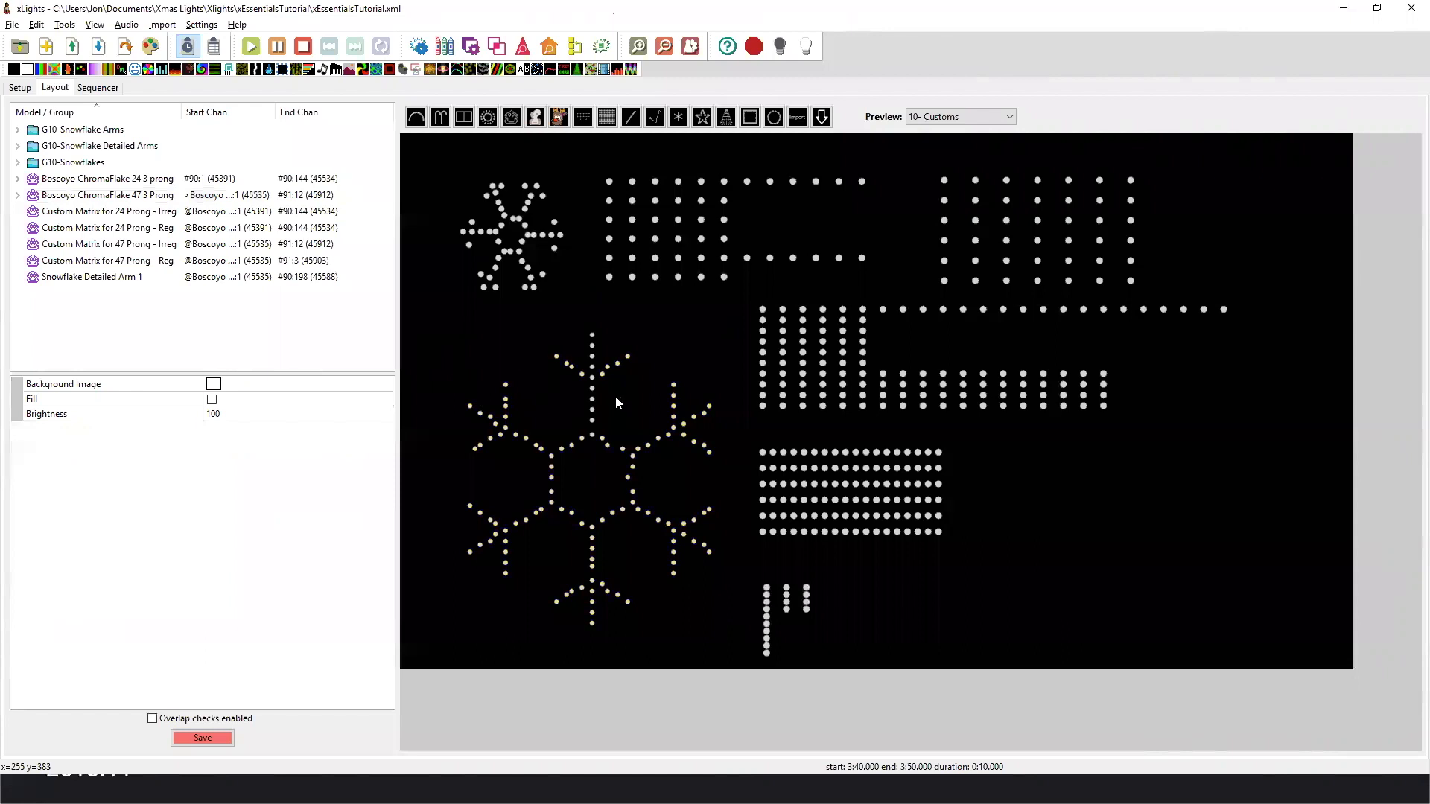
{"action": "left_click", "coordinate": [517, 252]}
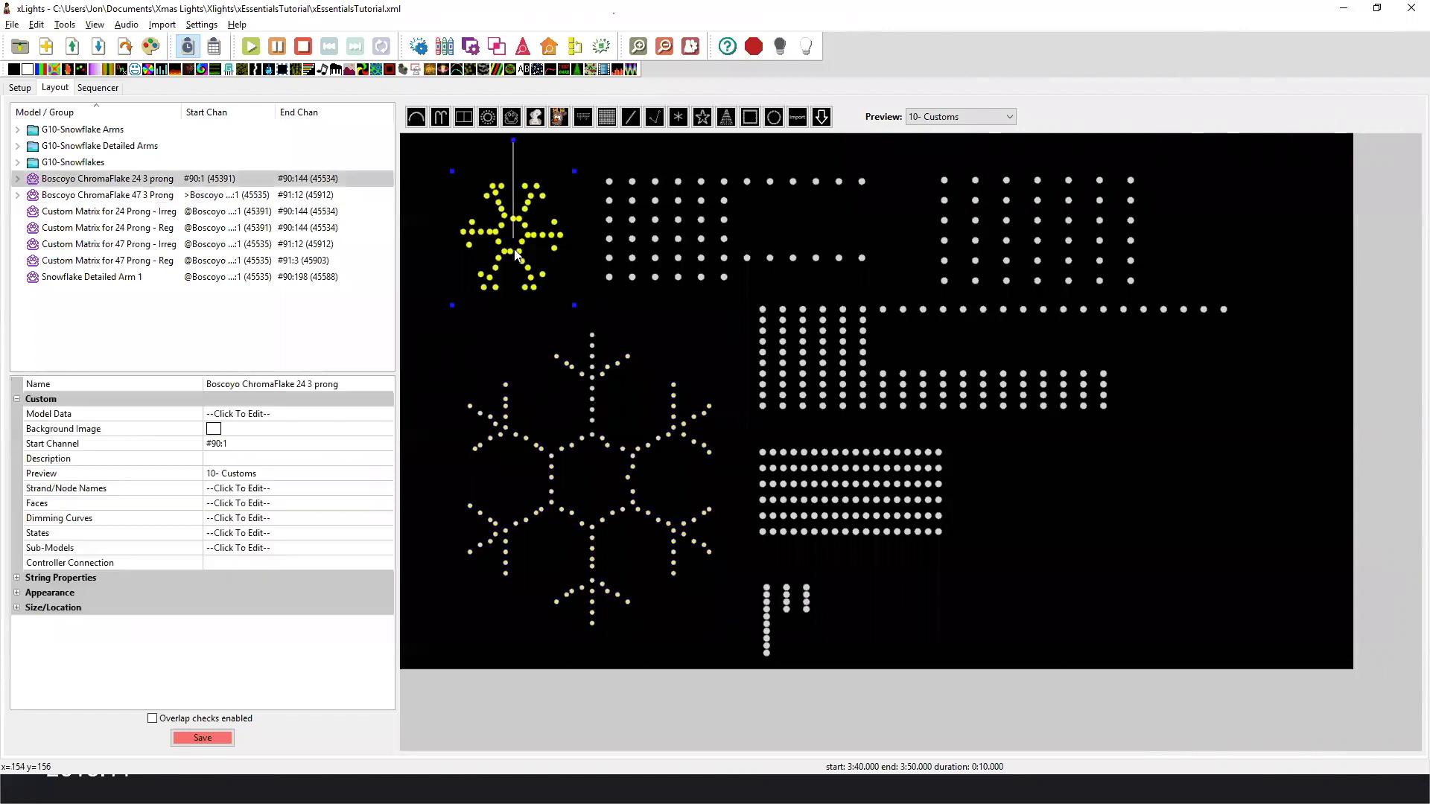
{"action": "left_click", "coordinate": [594, 377]}
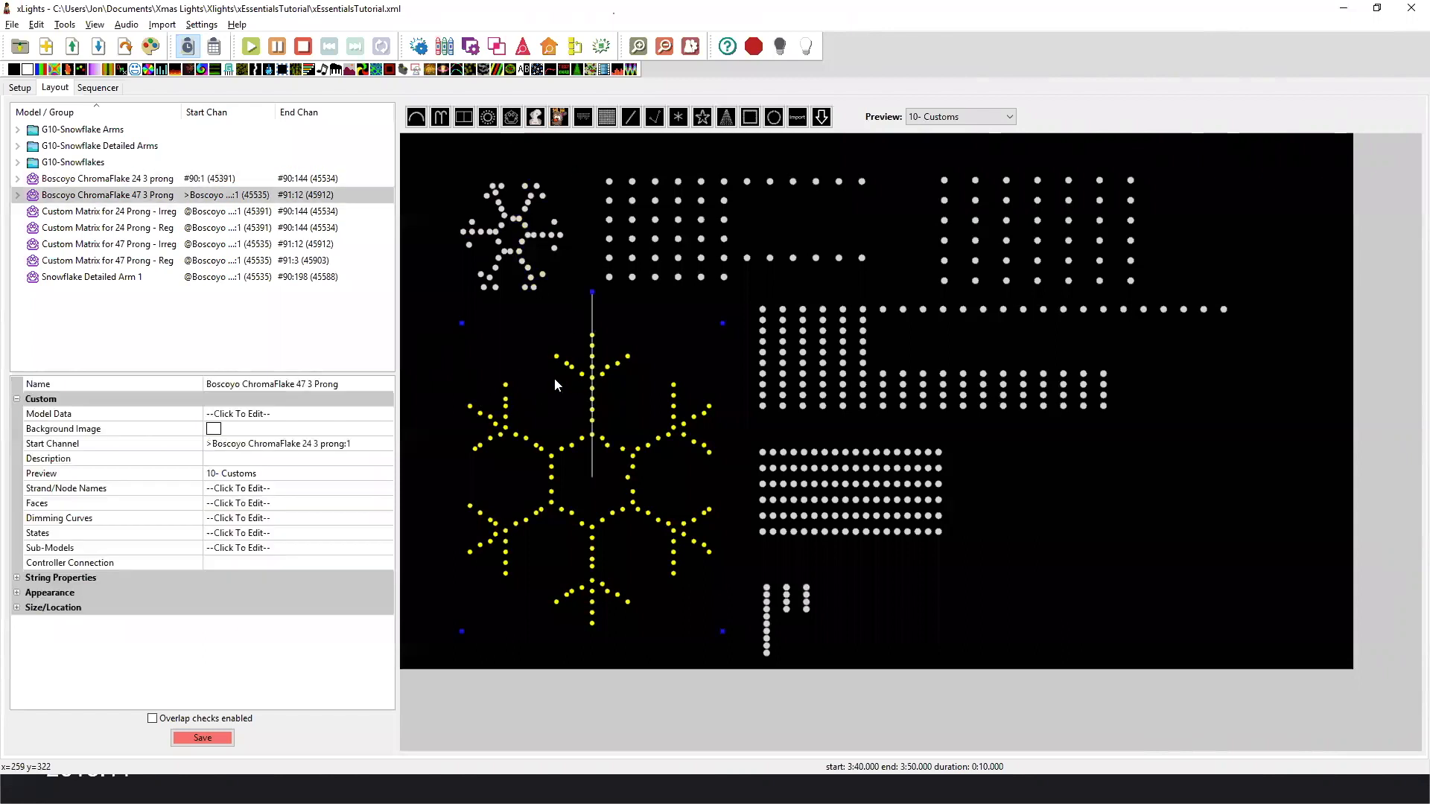
Compare the Boscoyo ChromaFlake 24 3 prong and Boscoyo ChromaFlake 47 3 Prong snowflakes by selecting each in the layout.
{"action": "left_click", "coordinate": [519, 255]}
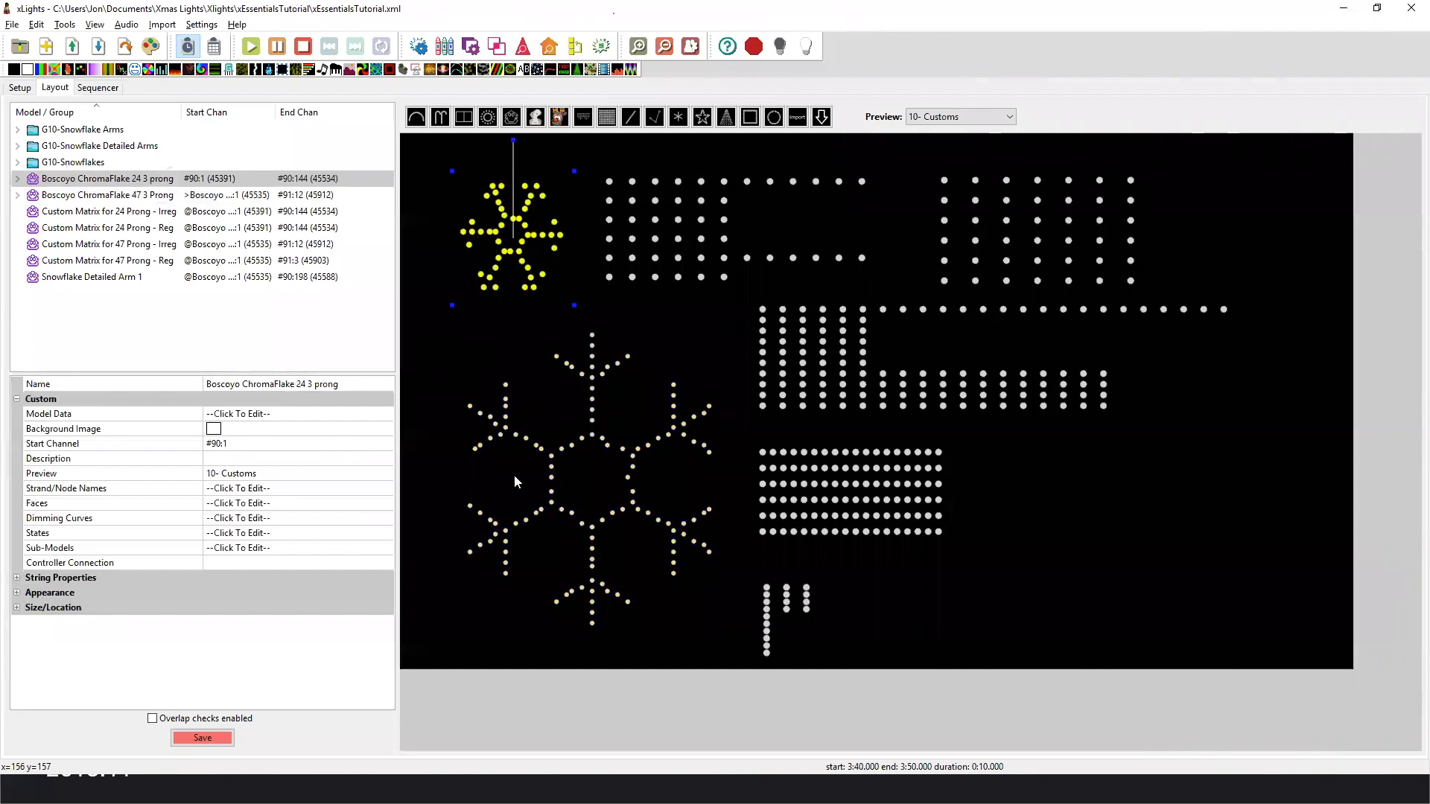
{"action": "left_click", "coordinate": [585, 412]}
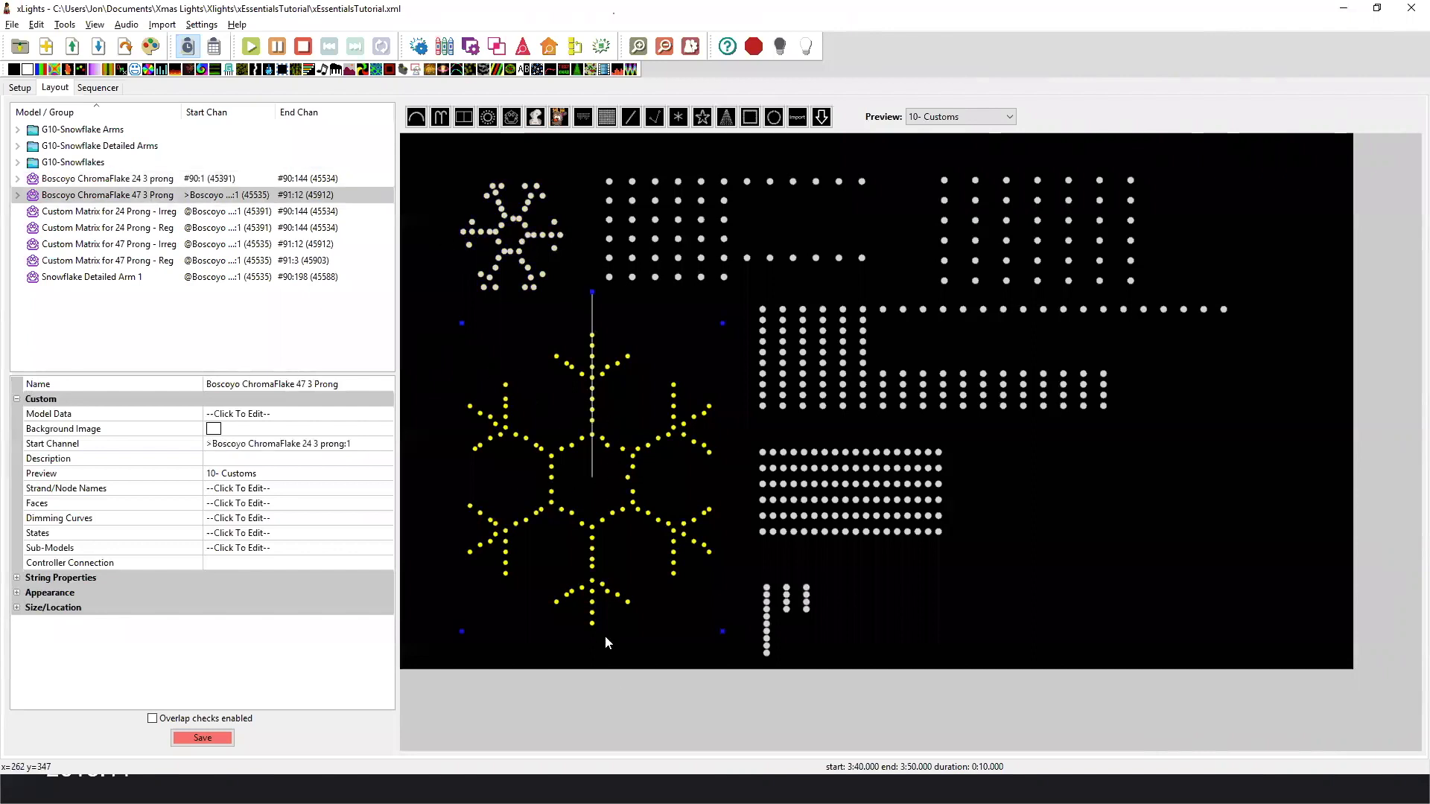
{"action": "left_click", "coordinate": [454, 377]}
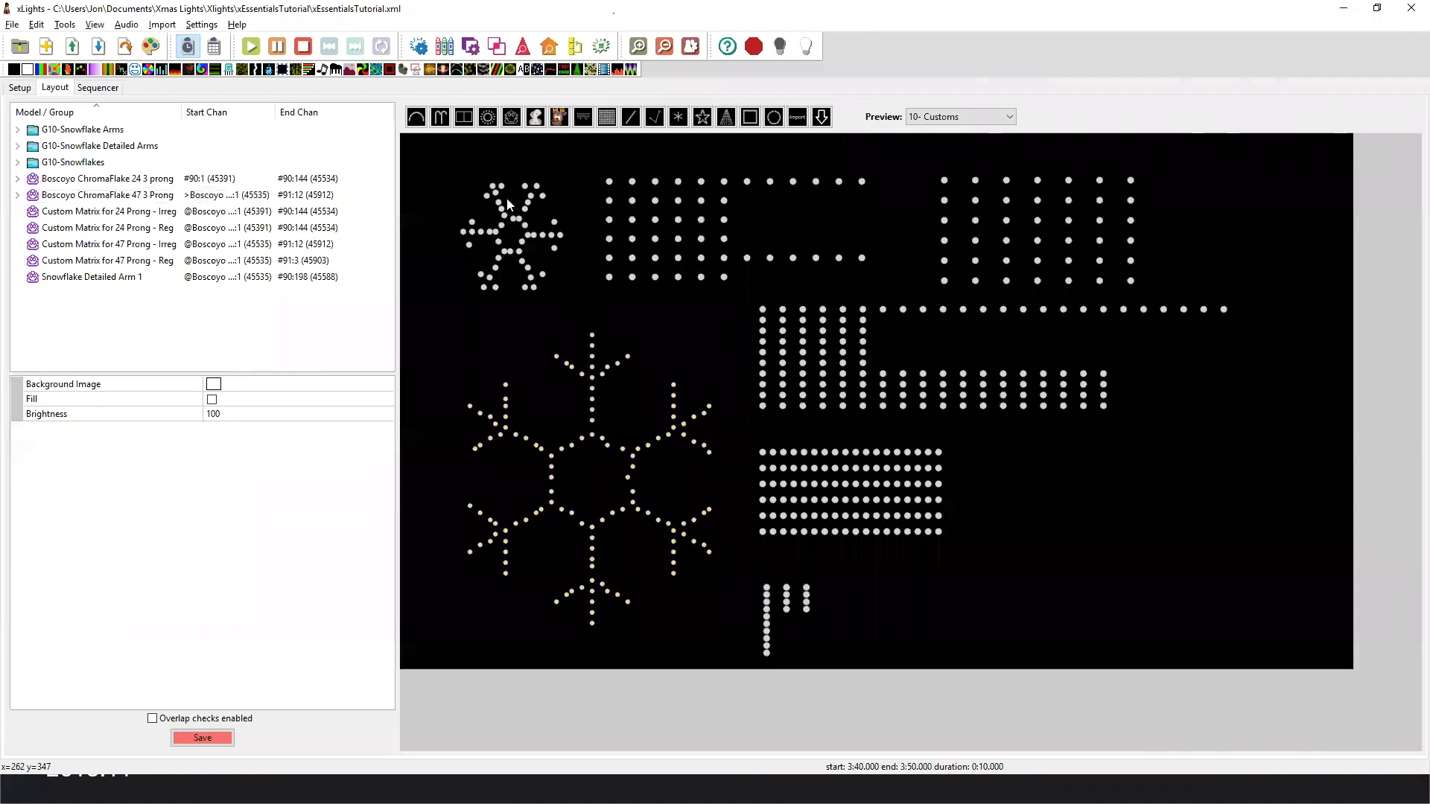
{"action": "left_click", "coordinate": [593, 381]}
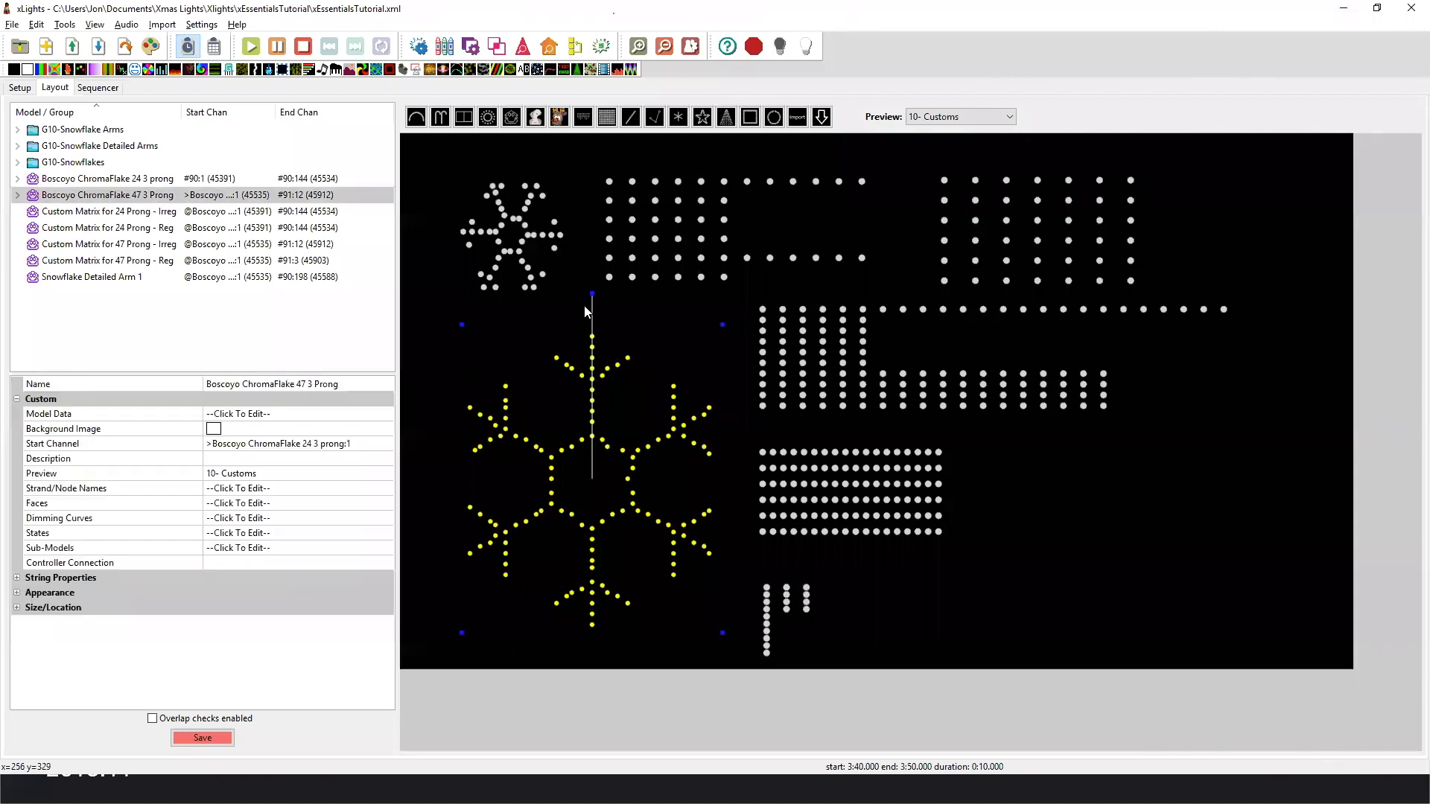
Rotate the Boscoyo ChromaFlake 24 3 prong snowflake to several angles in the layout and return it to its upright orientation.
{"action": "left_click", "coordinate": [504, 257]}
{"action": "left_click_drag", "start_coordinate": [511, 144], "coordinate": [437, 202]}
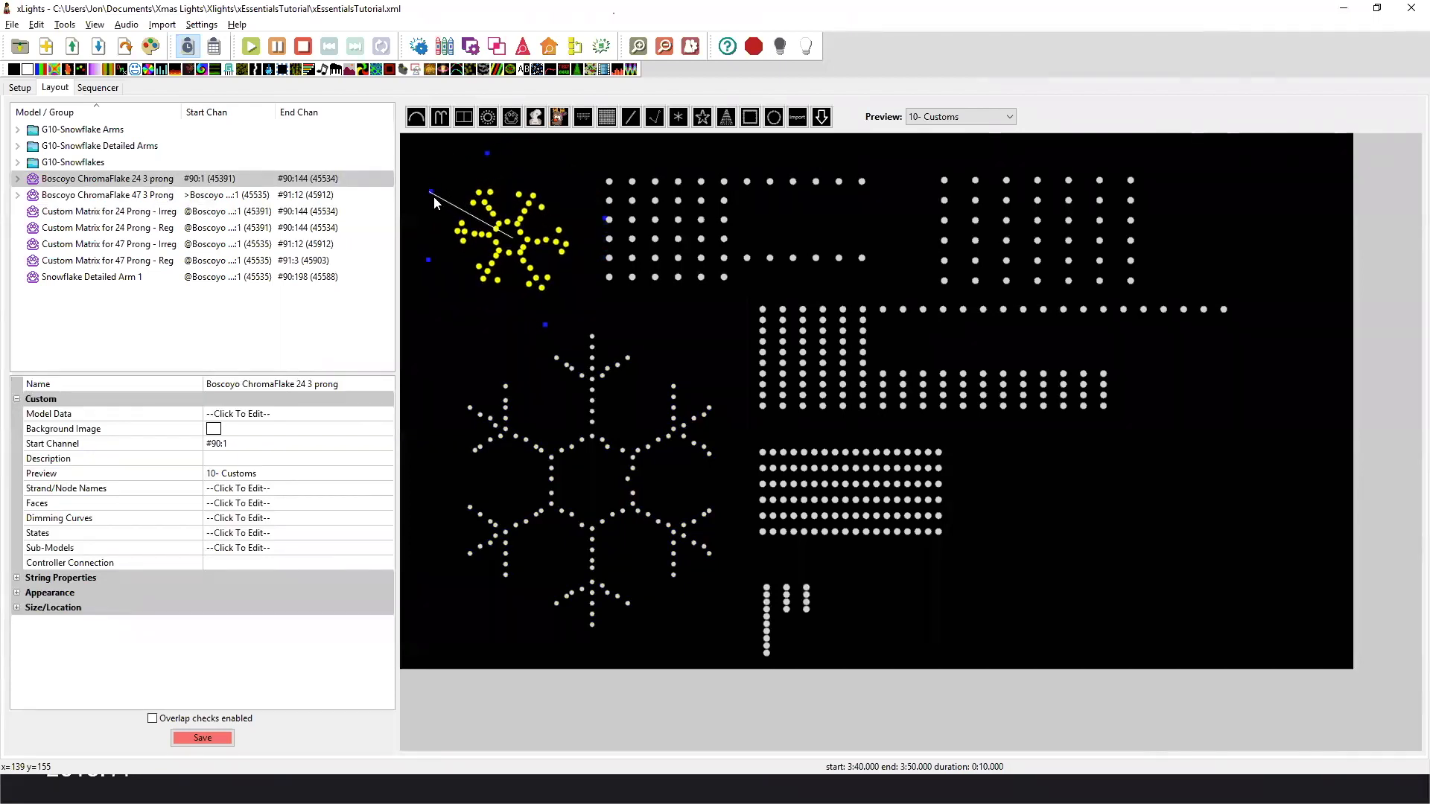
{"action": "left_click", "coordinate": [441, 191]}
{"action": "left_click", "coordinate": [433, 199]}
{"action": "left_click", "coordinate": [450, 179]}
{"action": "left_click", "coordinate": [506, 217]}
{"action": "left_click_drag", "start_coordinate": [445, 176], "coordinate": [537, 190]}
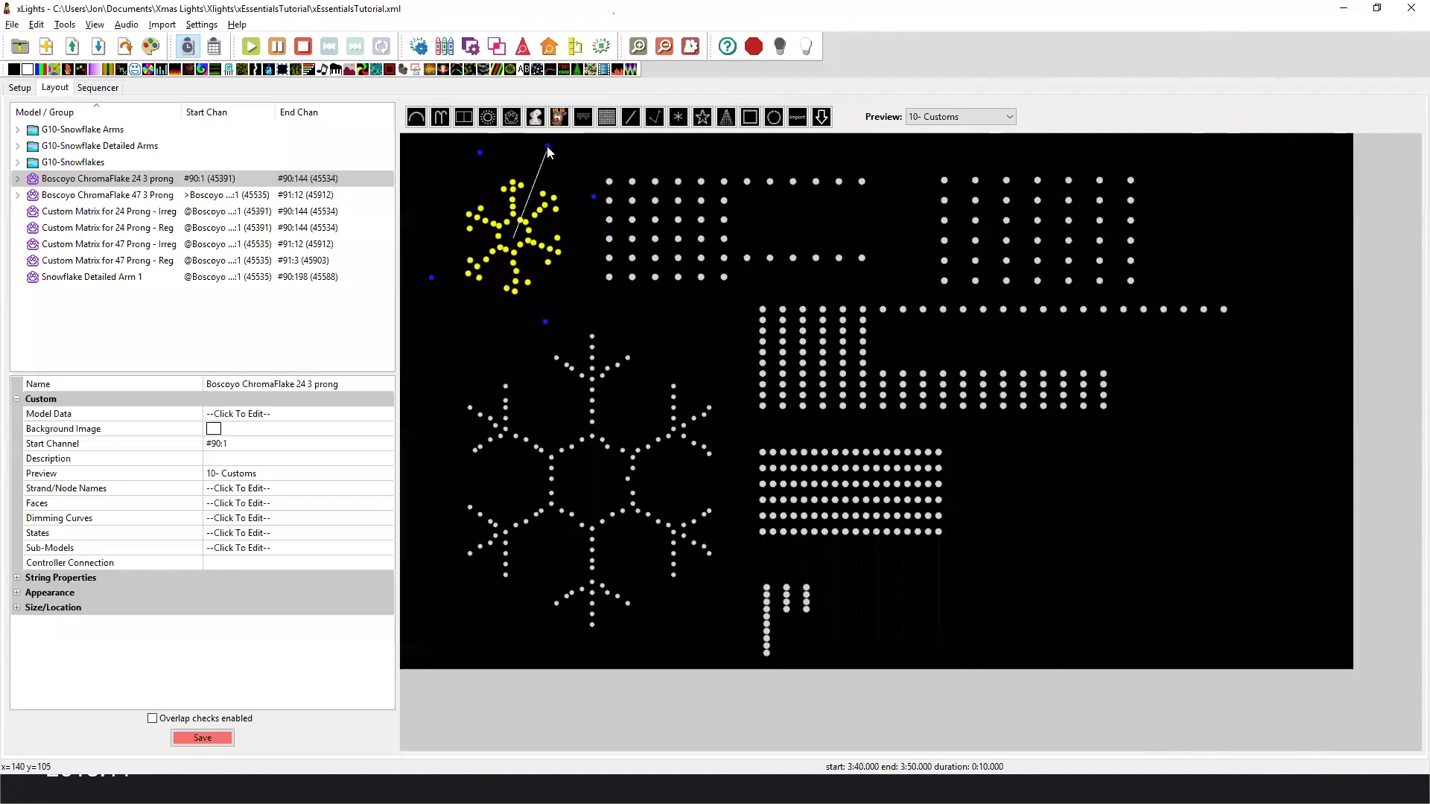
{"action": "left_click", "coordinate": [543, 146]}
{"action": "left_click", "coordinate": [519, 218]}
{"action": "left_click_drag", "start_coordinate": [543, 150], "coordinate": [514, 147]}
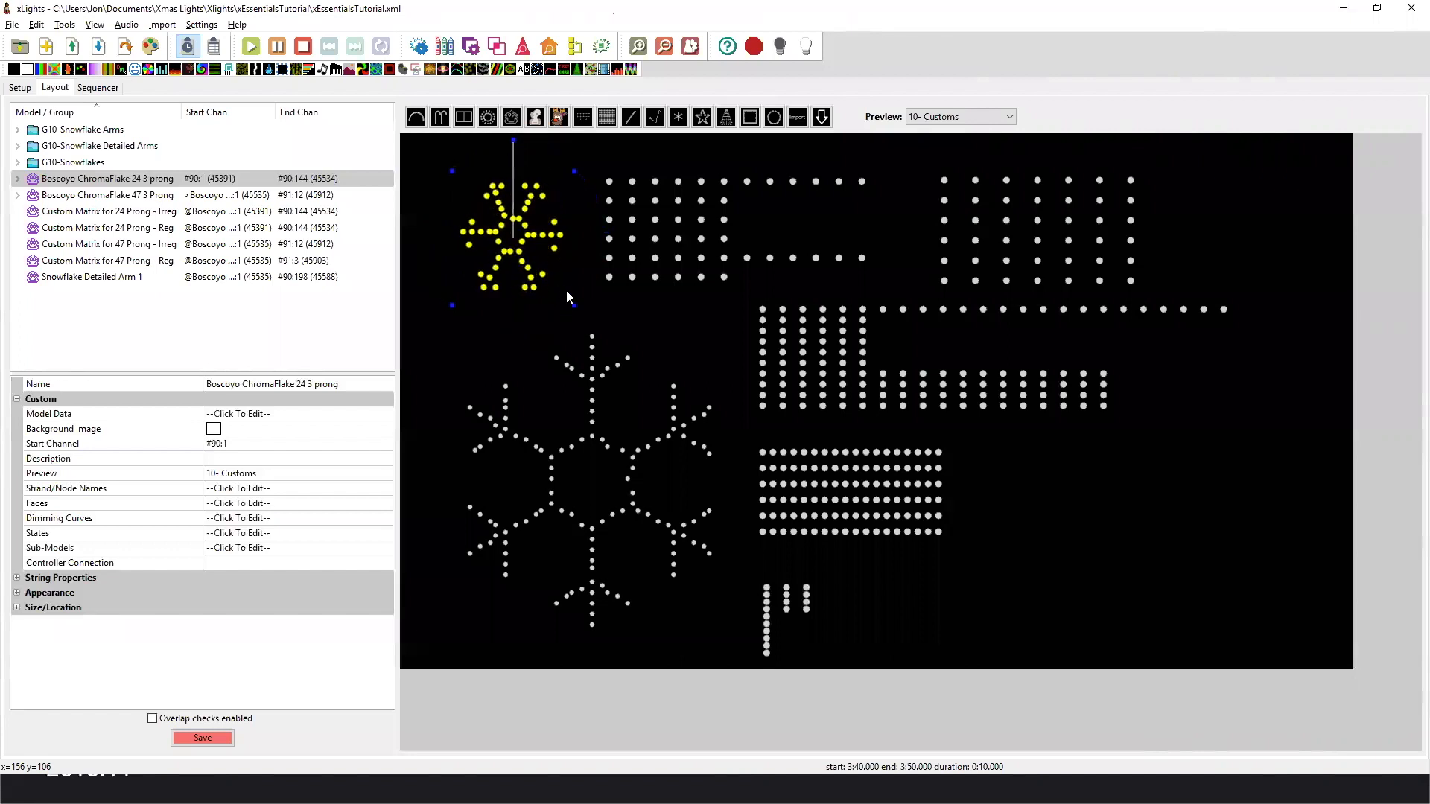
Open the submodel definitions of Boscoyo ChromaFlake 24 3 prong and show the Arms submodel.
{"action": "left_click", "coordinate": [674, 253]}
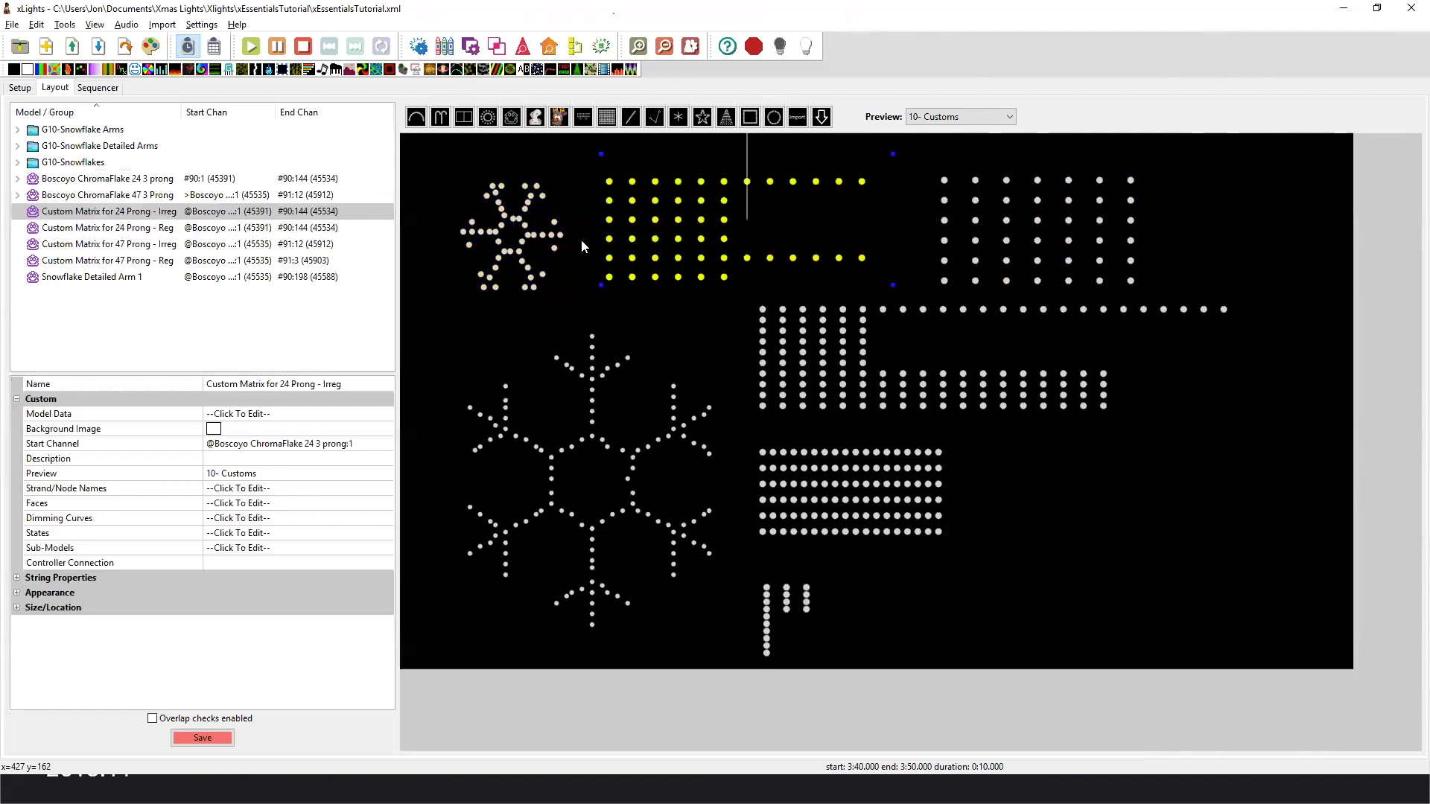
{"action": "left_click", "coordinate": [531, 272]}
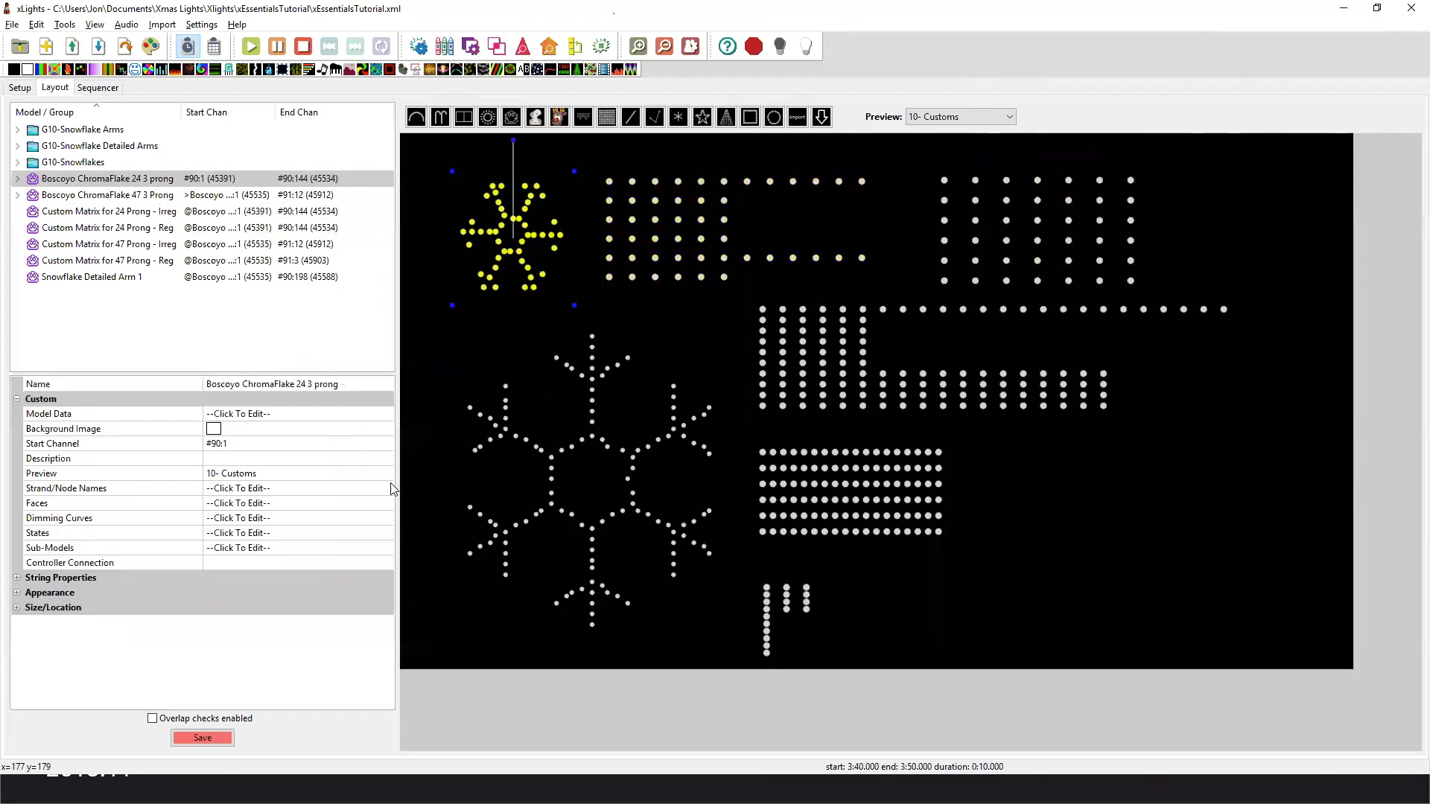
{"action": "left_click", "coordinate": [387, 548]}
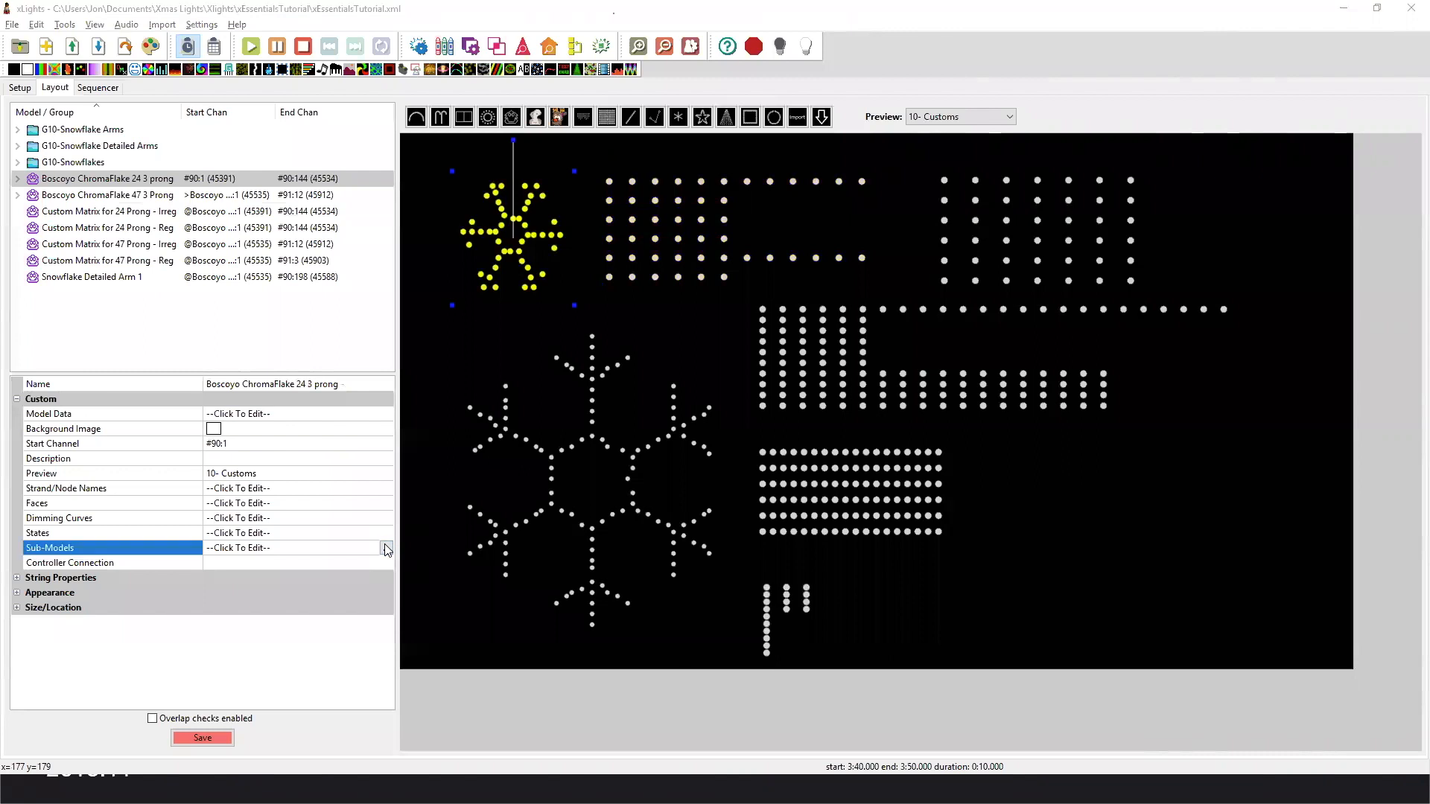
{"action": "left_click", "coordinate": [387, 548]}
{"action": "left_click", "coordinate": [222, 263]}
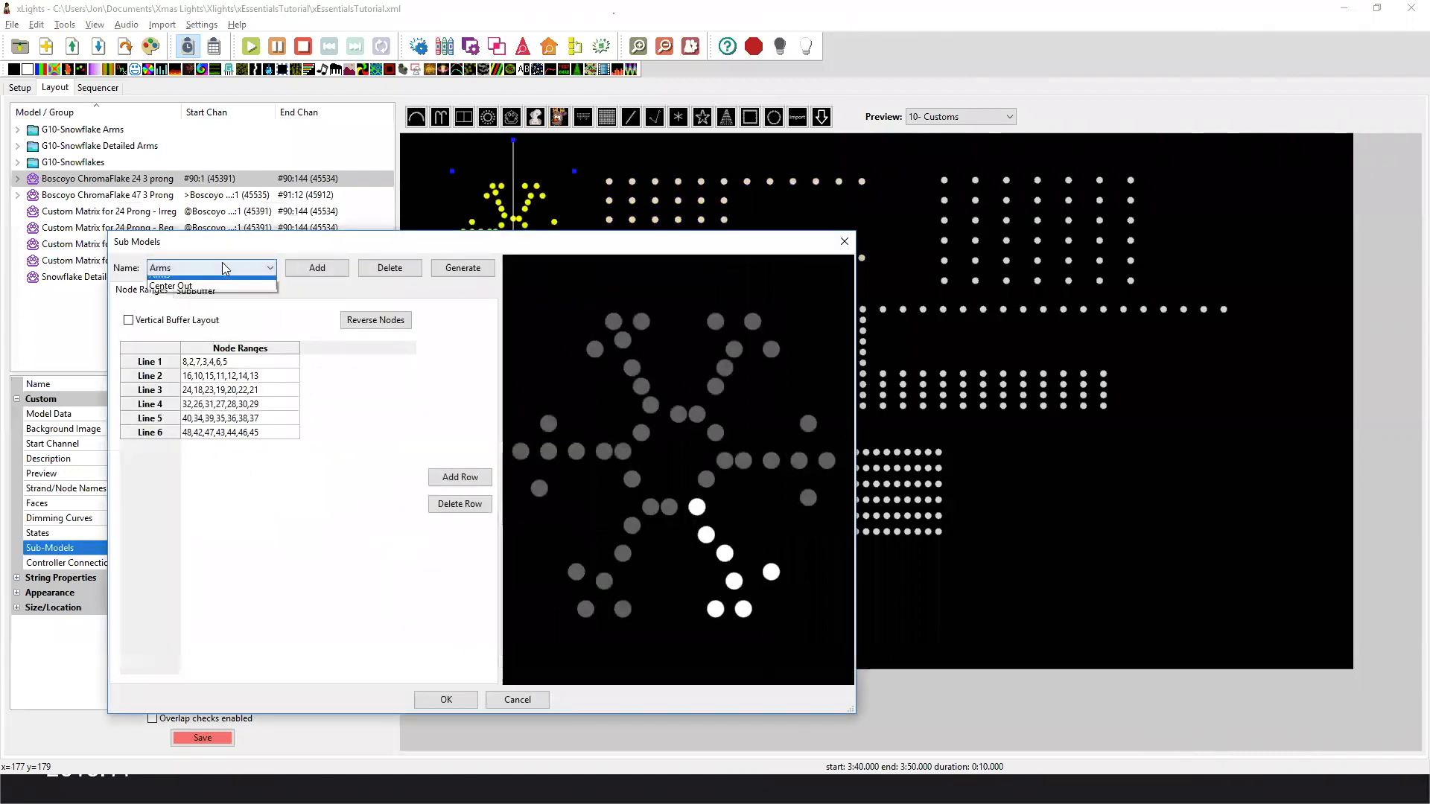
{"action": "left_click", "coordinate": [219, 280]}
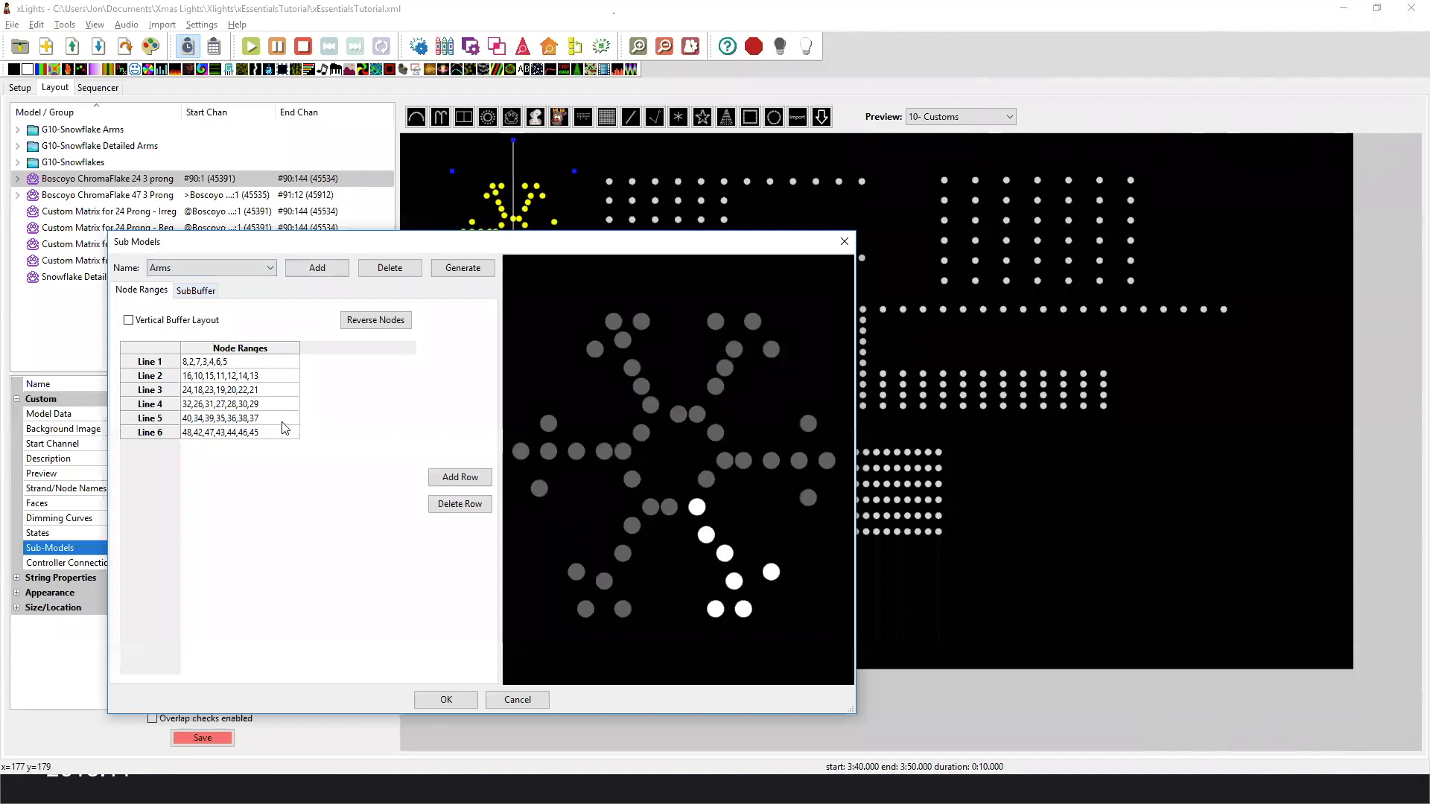
Examine which snowflake nodes each of the six node range lines of the Arms submodel covers.
{"action": "left_click", "coordinate": [265, 375]}
{"action": "left_click", "coordinate": [266, 390]}
{"action": "left_click", "coordinate": [266, 404]}
{"action": "left_click", "coordinate": [269, 418]}
{"action": "left_click", "coordinate": [272, 432]}
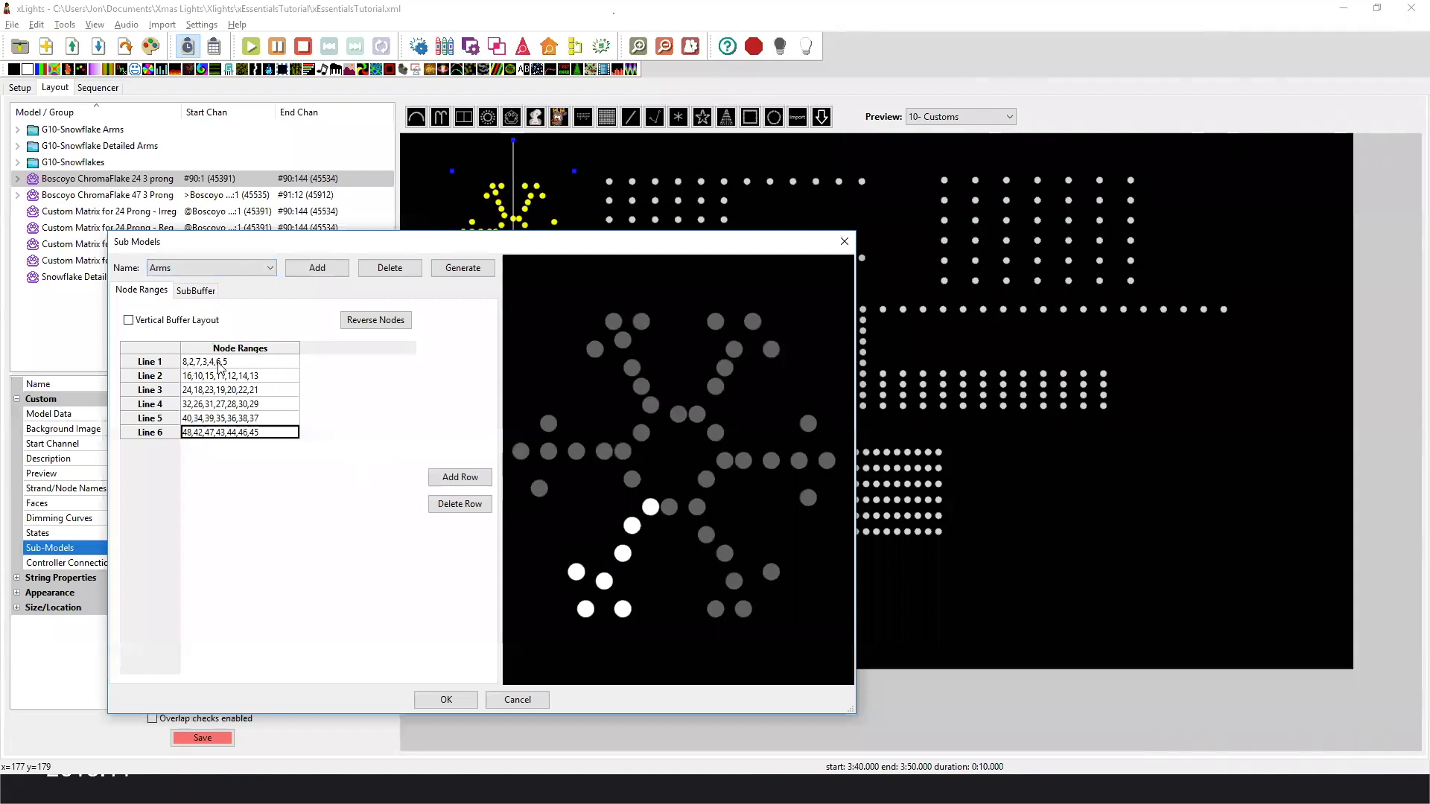
{"action": "left_click", "coordinate": [193, 365]}
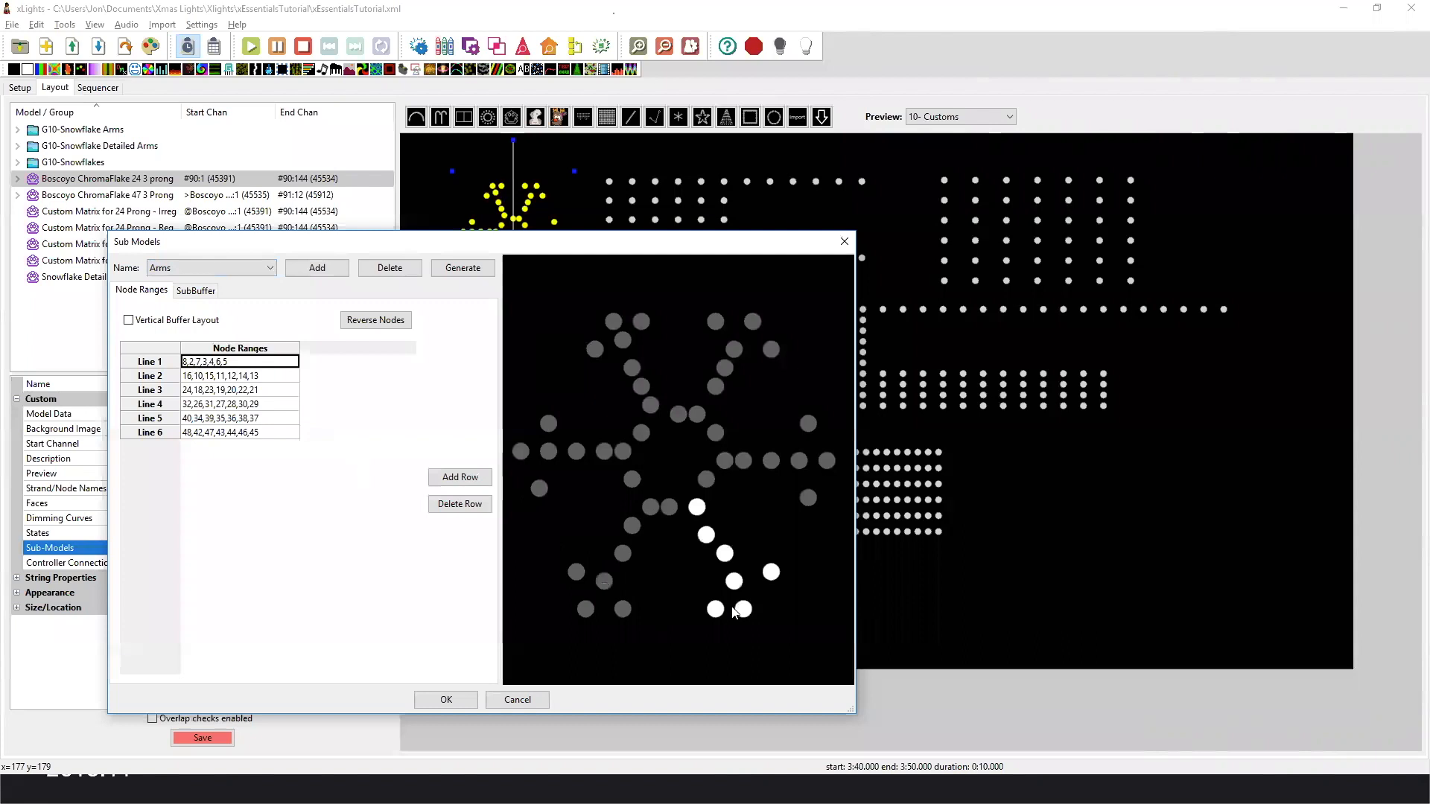
{"action": "left_click", "coordinate": [771, 581]}
{"action": "left_click", "coordinate": [244, 365]}
{"action": "left_click", "coordinate": [255, 377]}
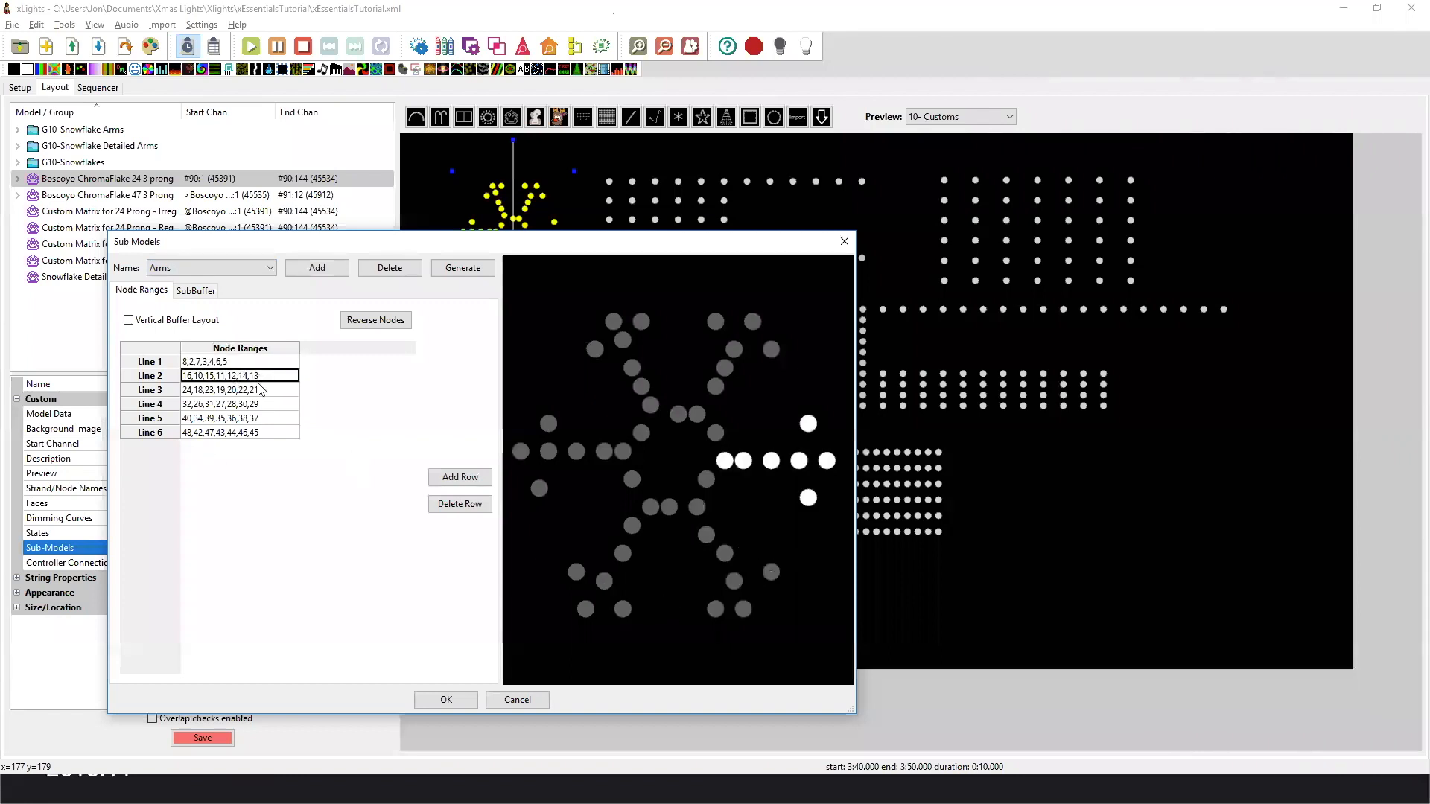
Examine the nodes covered by each line of the Center Out submodel, and close the submodel definitions without saving.
{"action": "left_click", "coordinate": [232, 267]}
{"action": "left_click", "coordinate": [227, 295]}
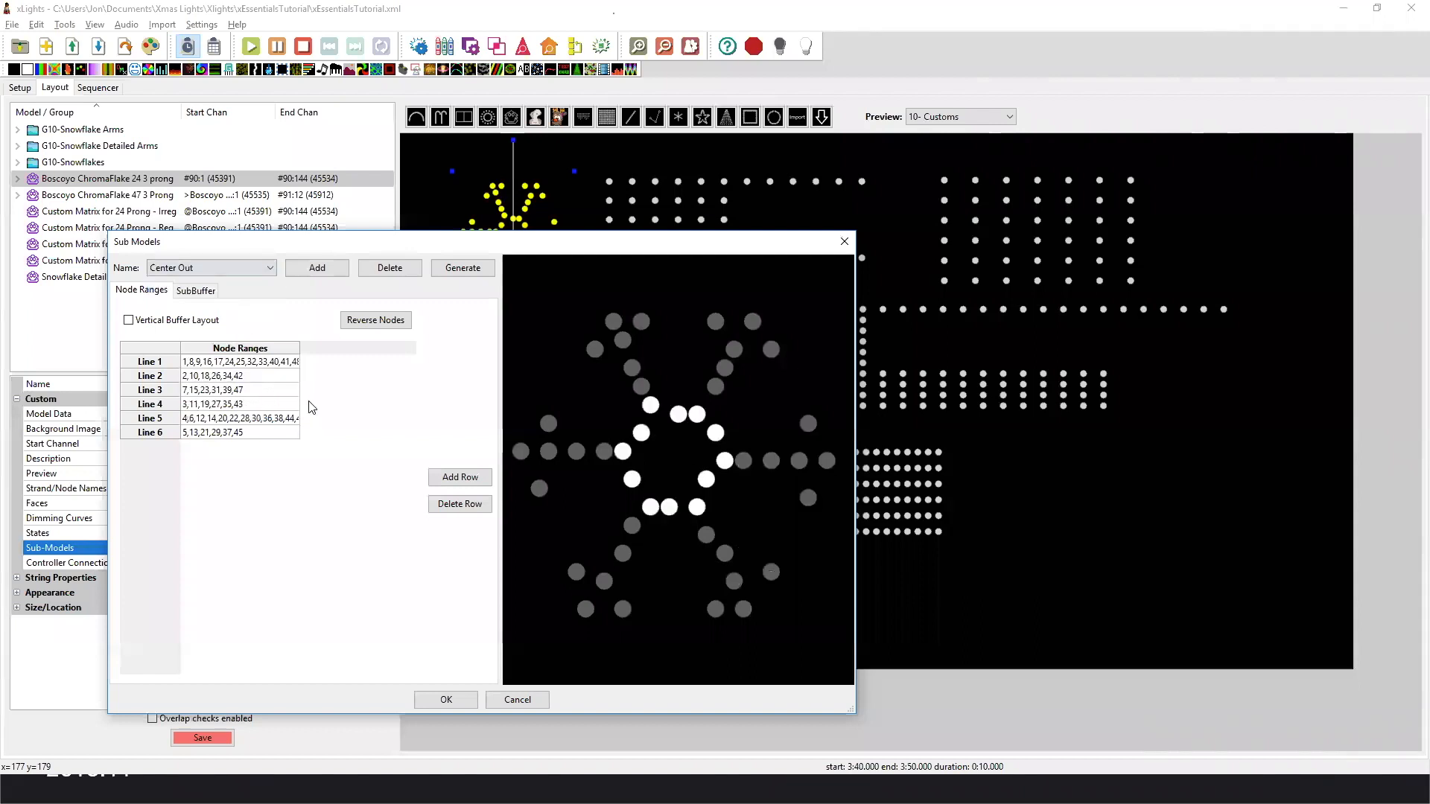
{"action": "left_click", "coordinate": [187, 365]}
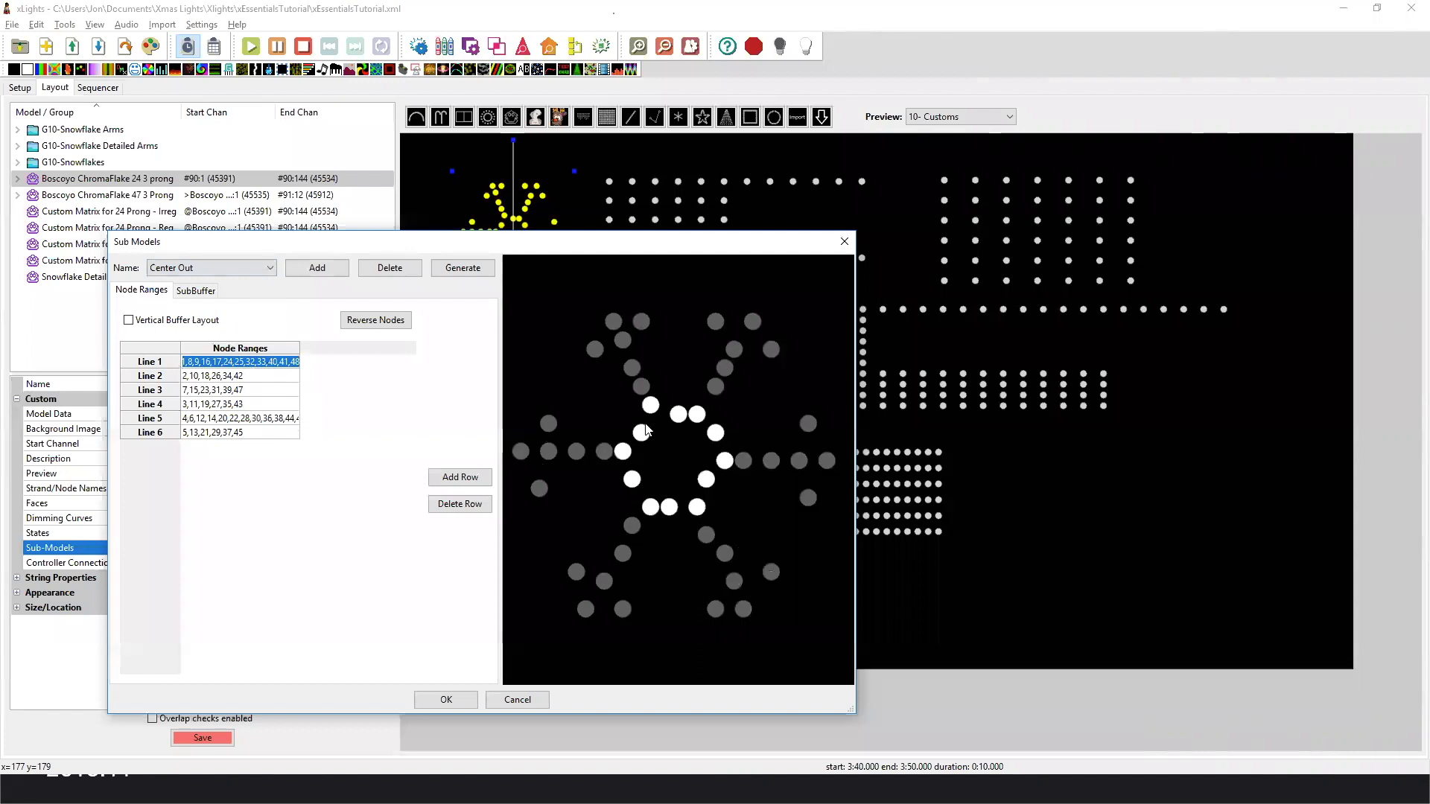
{"action": "left_click", "coordinate": [264, 378]}
{"action": "left_click", "coordinate": [262, 392]}
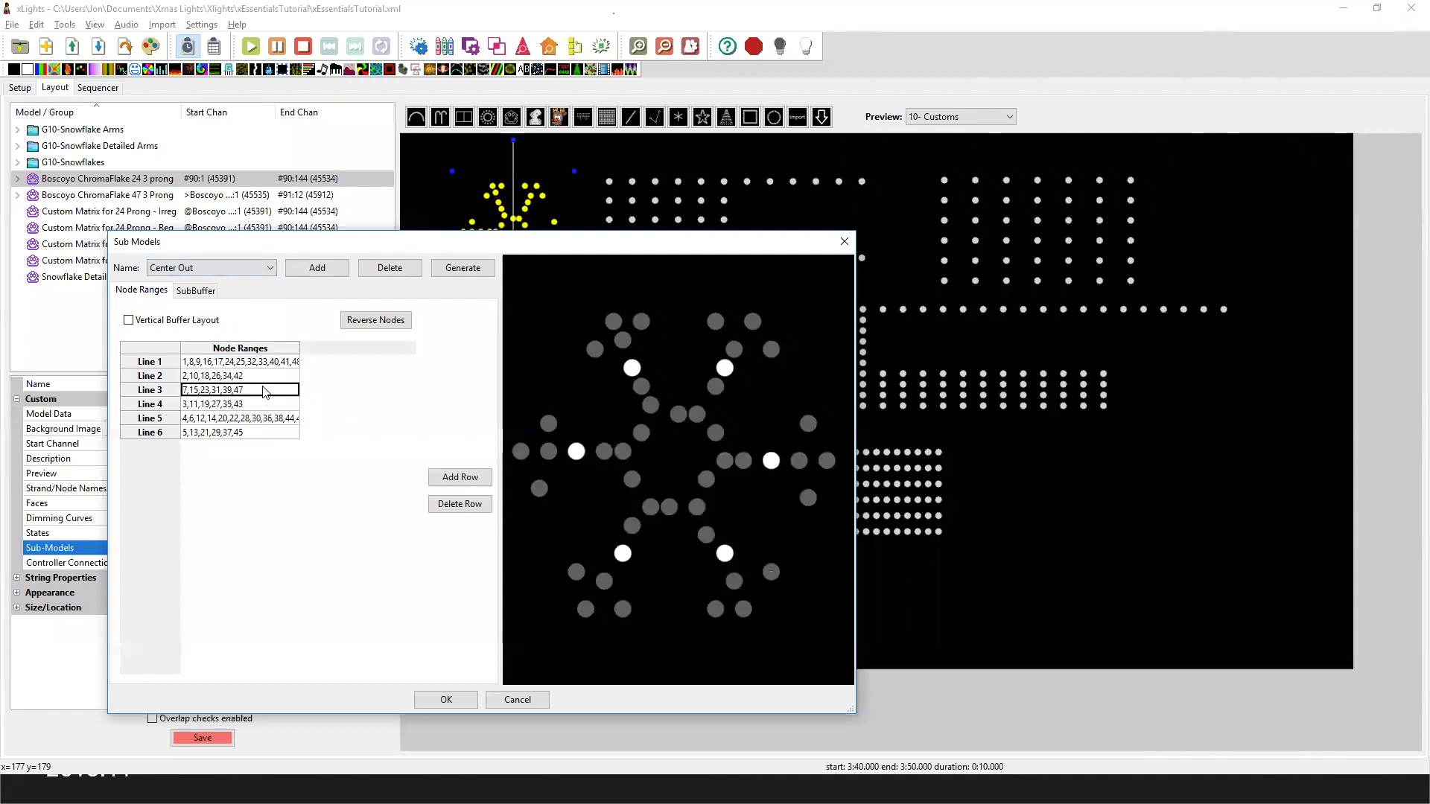
{"action": "left_click", "coordinate": [262, 405]}
{"action": "left_click", "coordinate": [263, 419]}
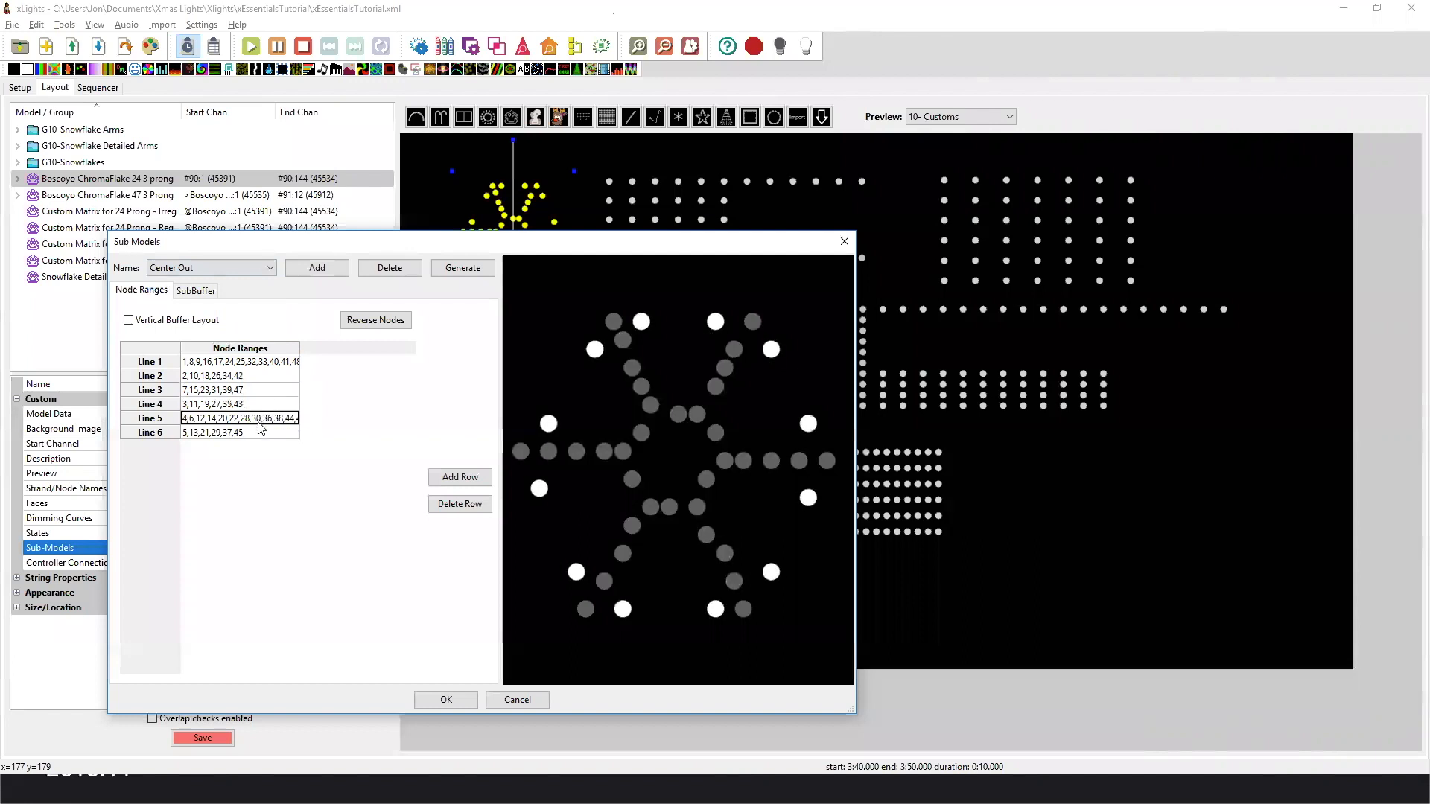
{"action": "left_click", "coordinate": [263, 434]}
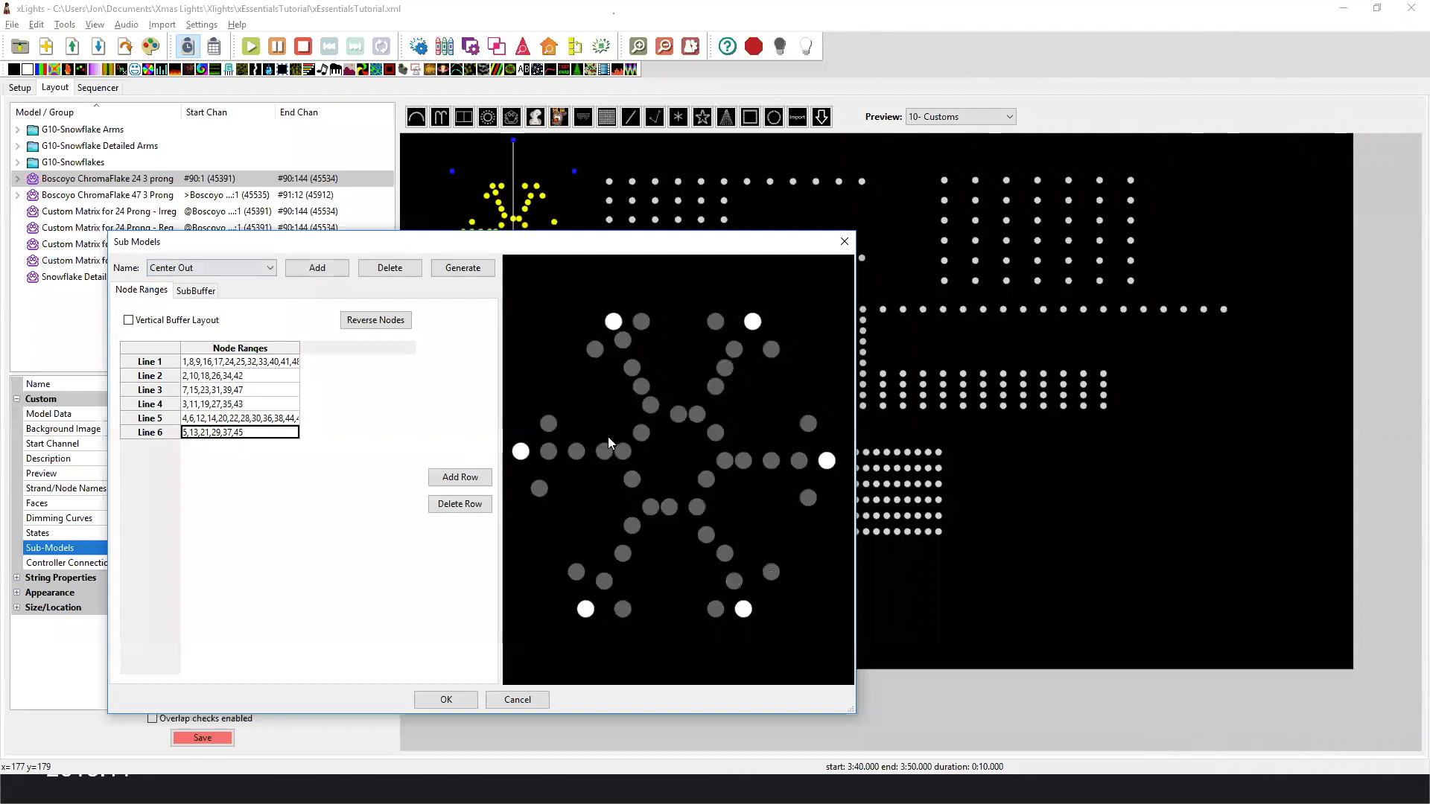
{"action": "left_click", "coordinate": [281, 363]}
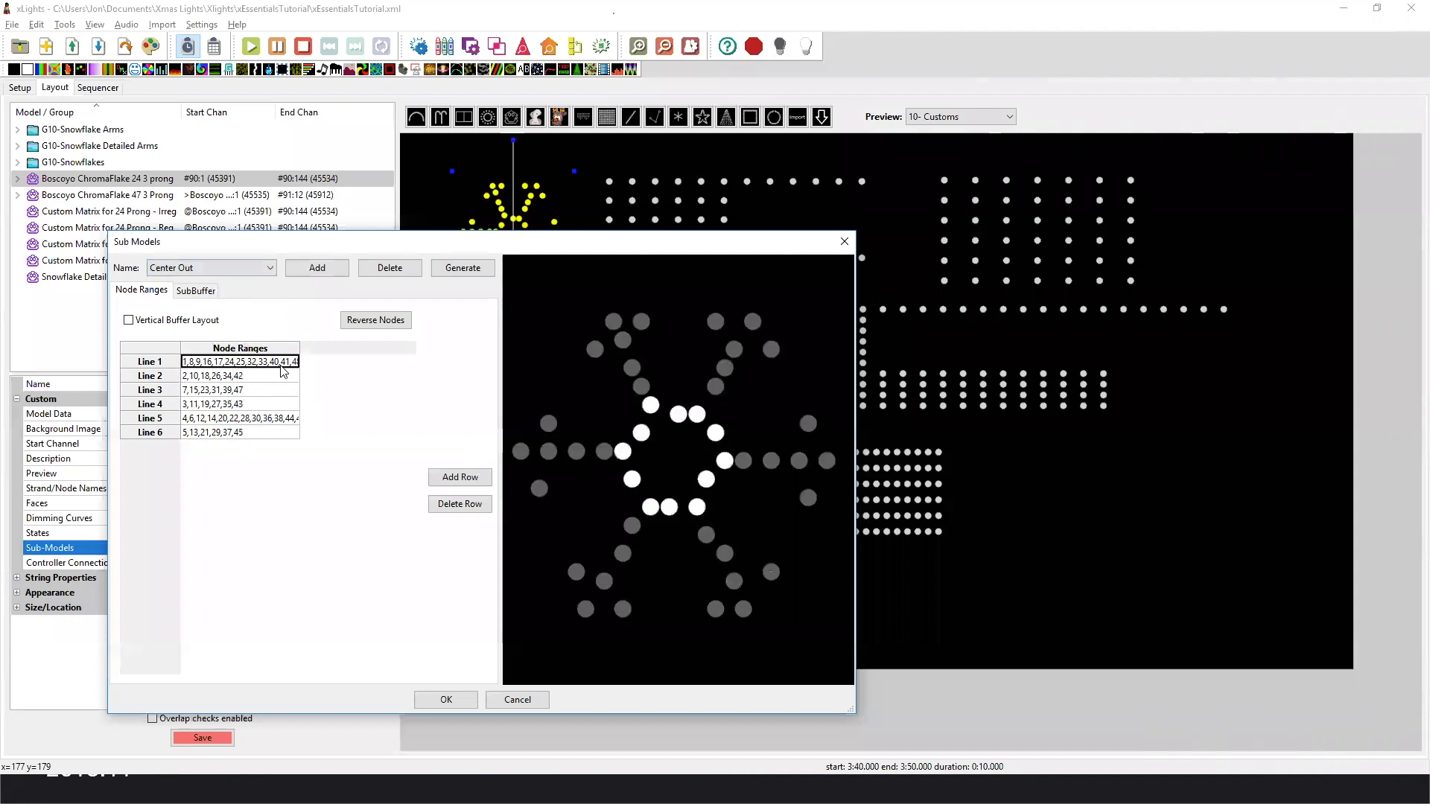
{"action": "left_click", "coordinate": [240, 380]}
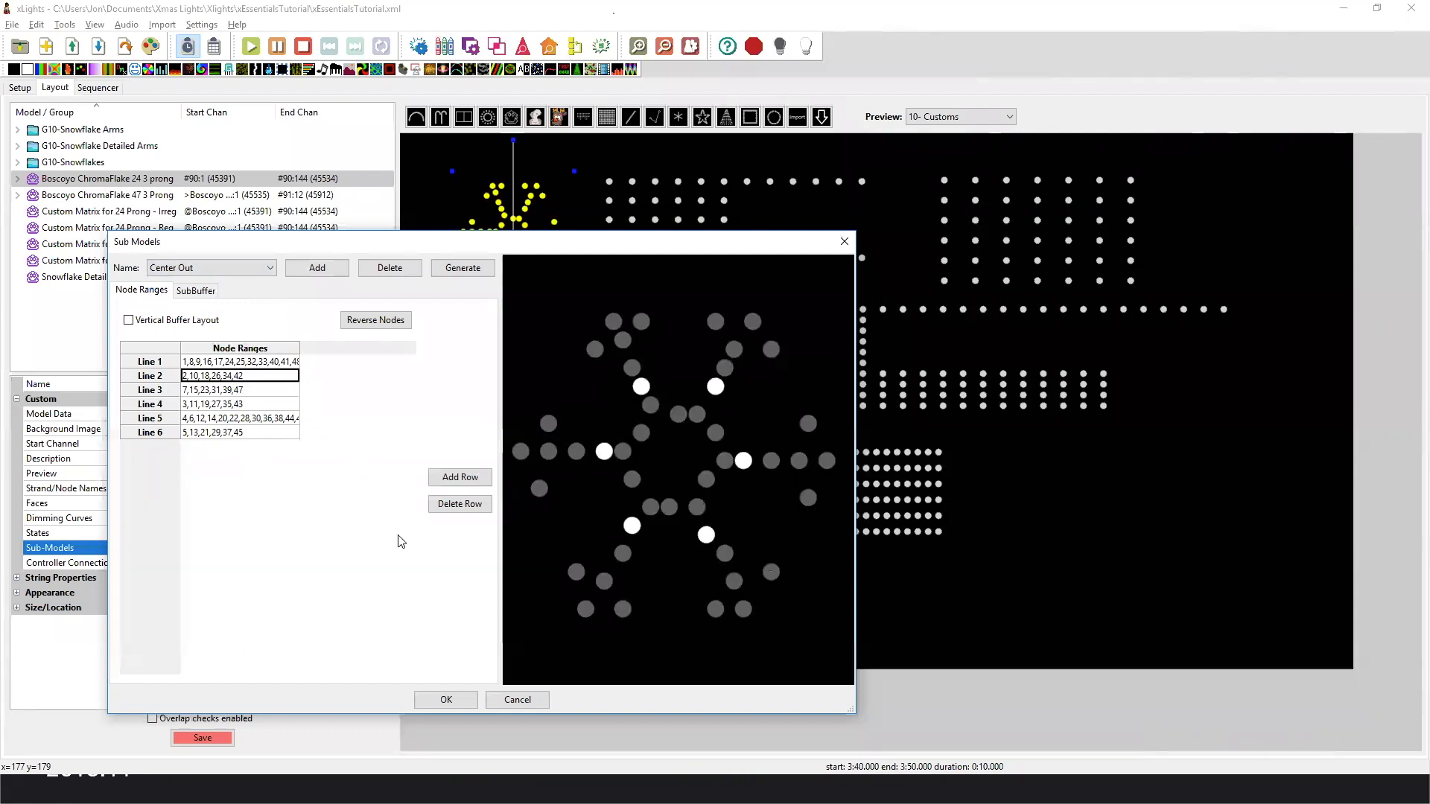
{"action": "left_click", "coordinate": [541, 698]}
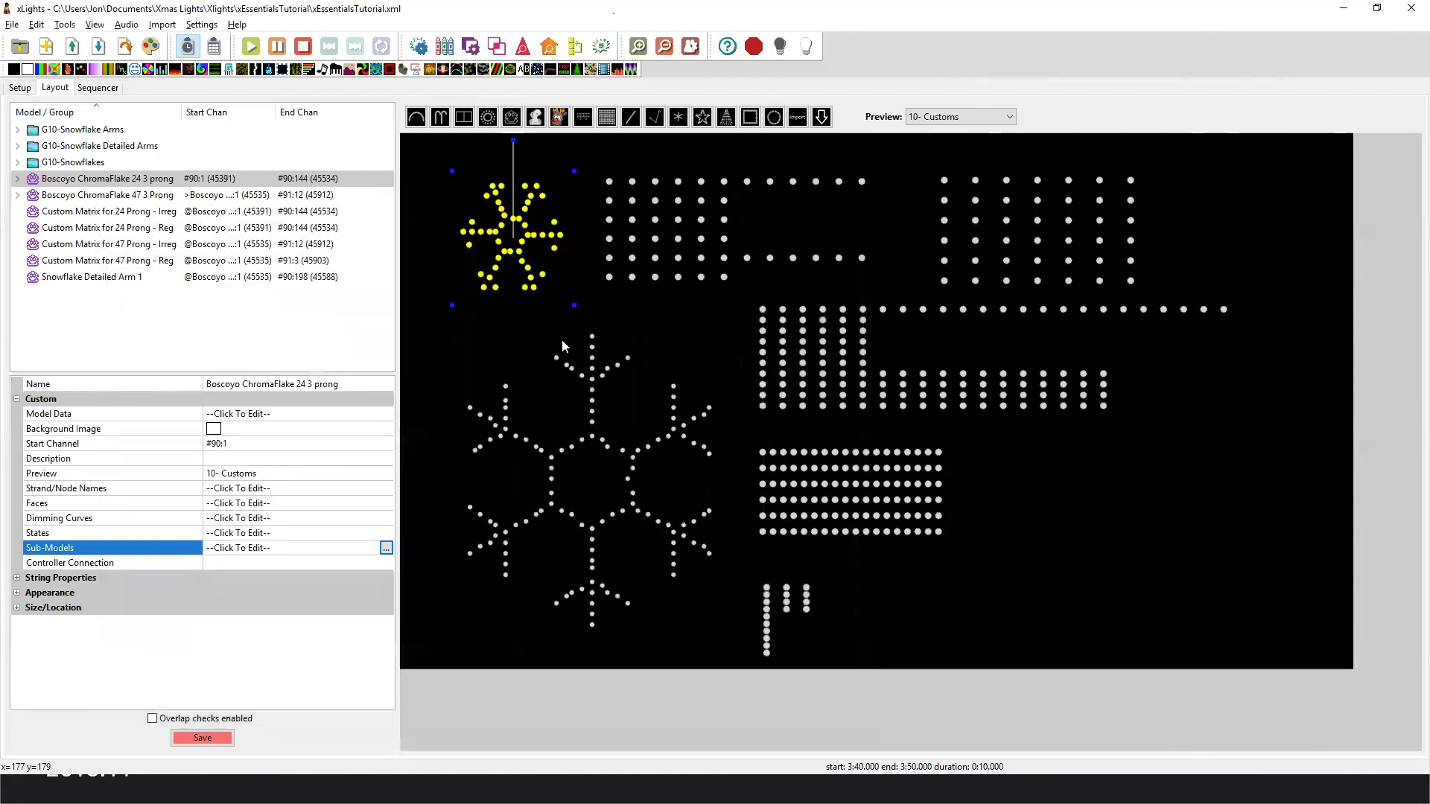
{"action": "left_click", "coordinate": [610, 279]}
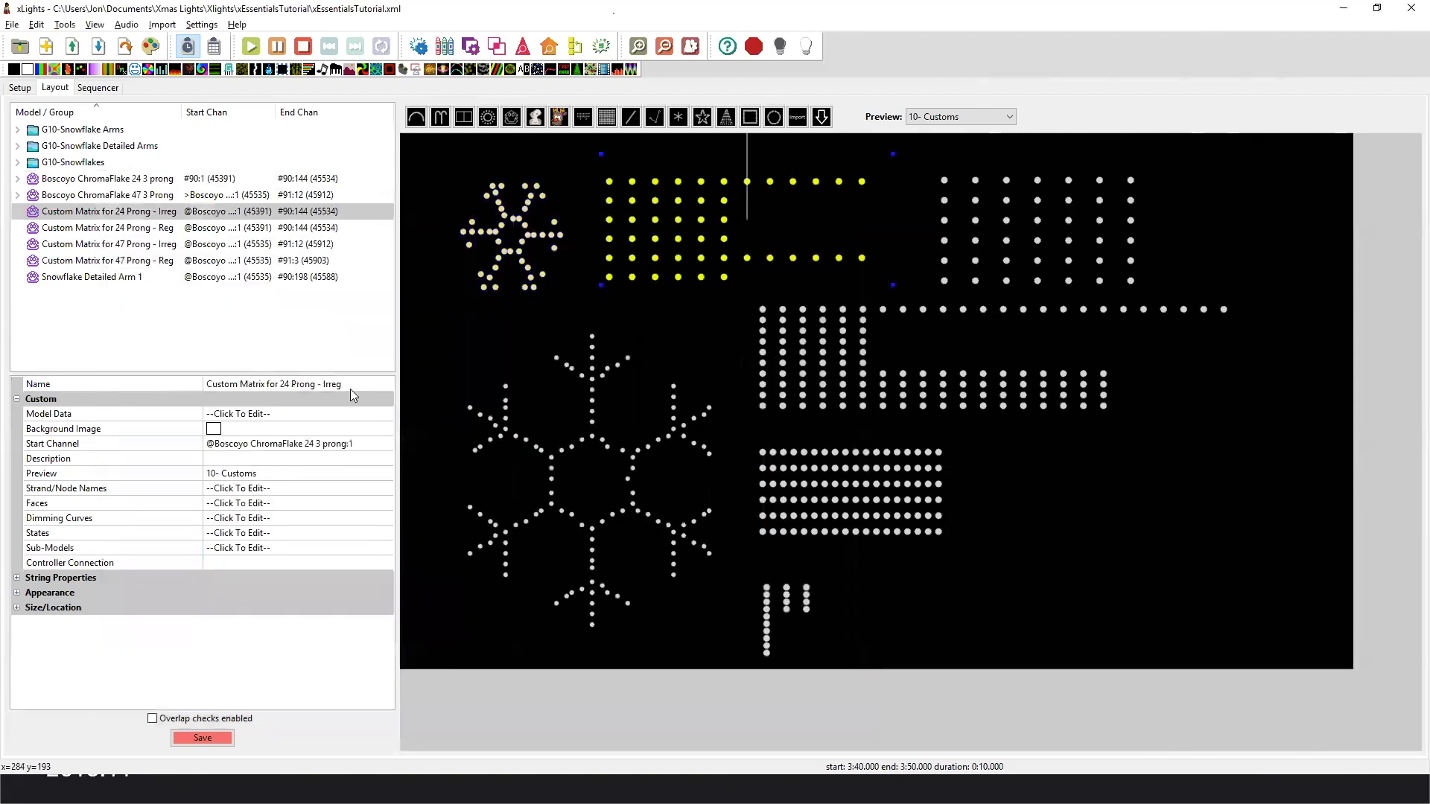
{"action": "left_click", "coordinate": [367, 428]}
{"action": "left_click", "coordinate": [374, 415]}
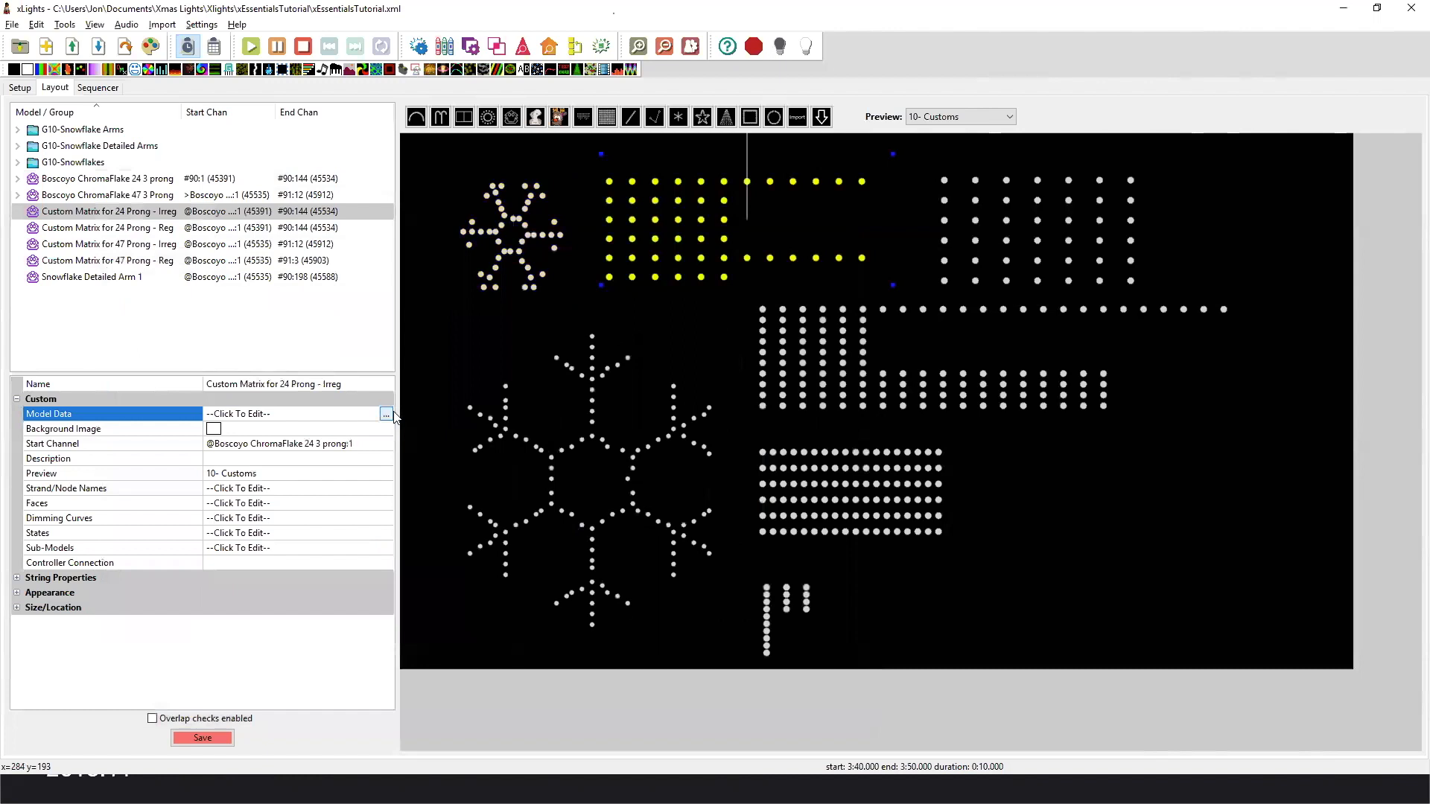
Open the node layout of Boscoyo ChromaFlake 24 3 prong in an enlarged window and examine its node numbering.
{"action": "left_click", "coordinate": [529, 280]}
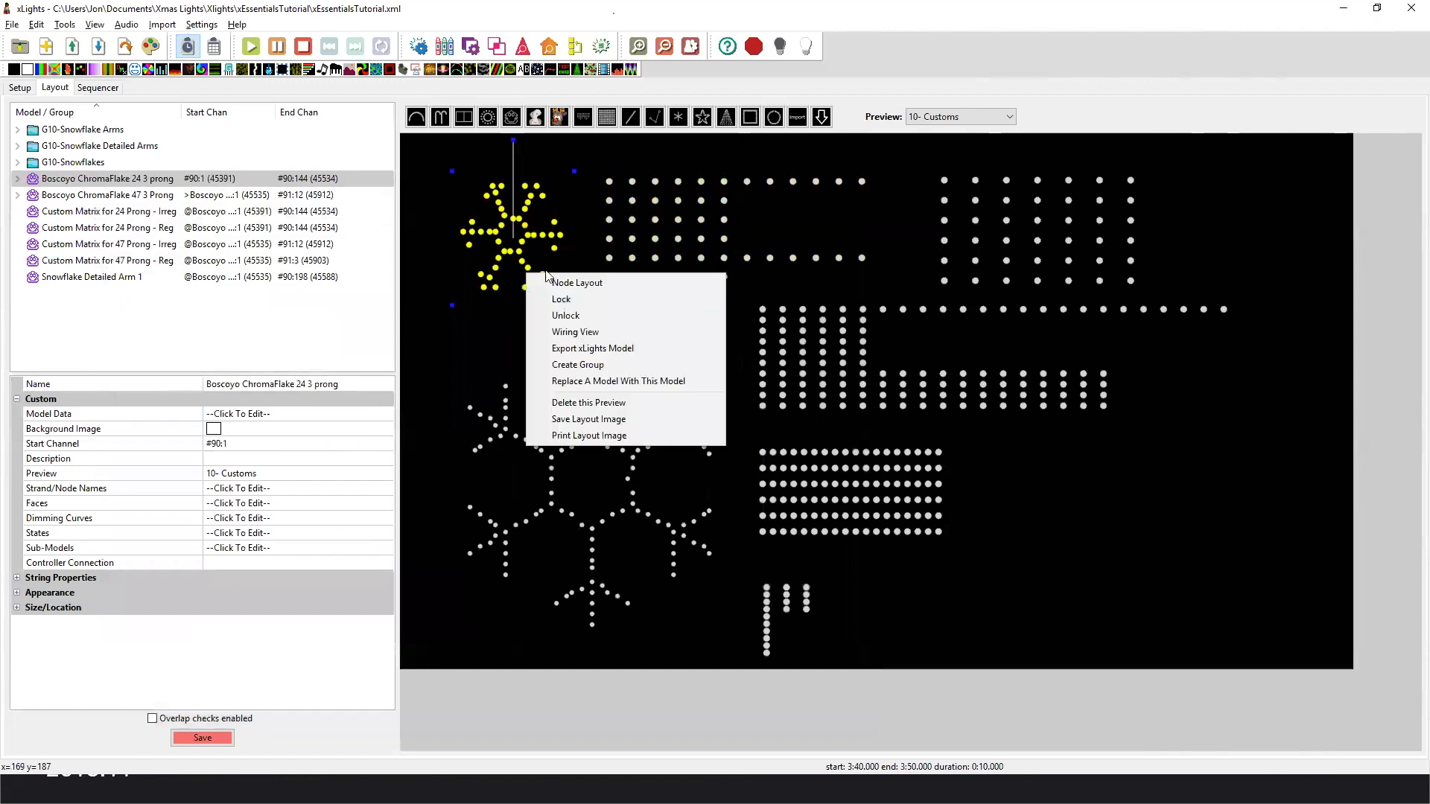
{"action": "left_click", "coordinate": [585, 283]}
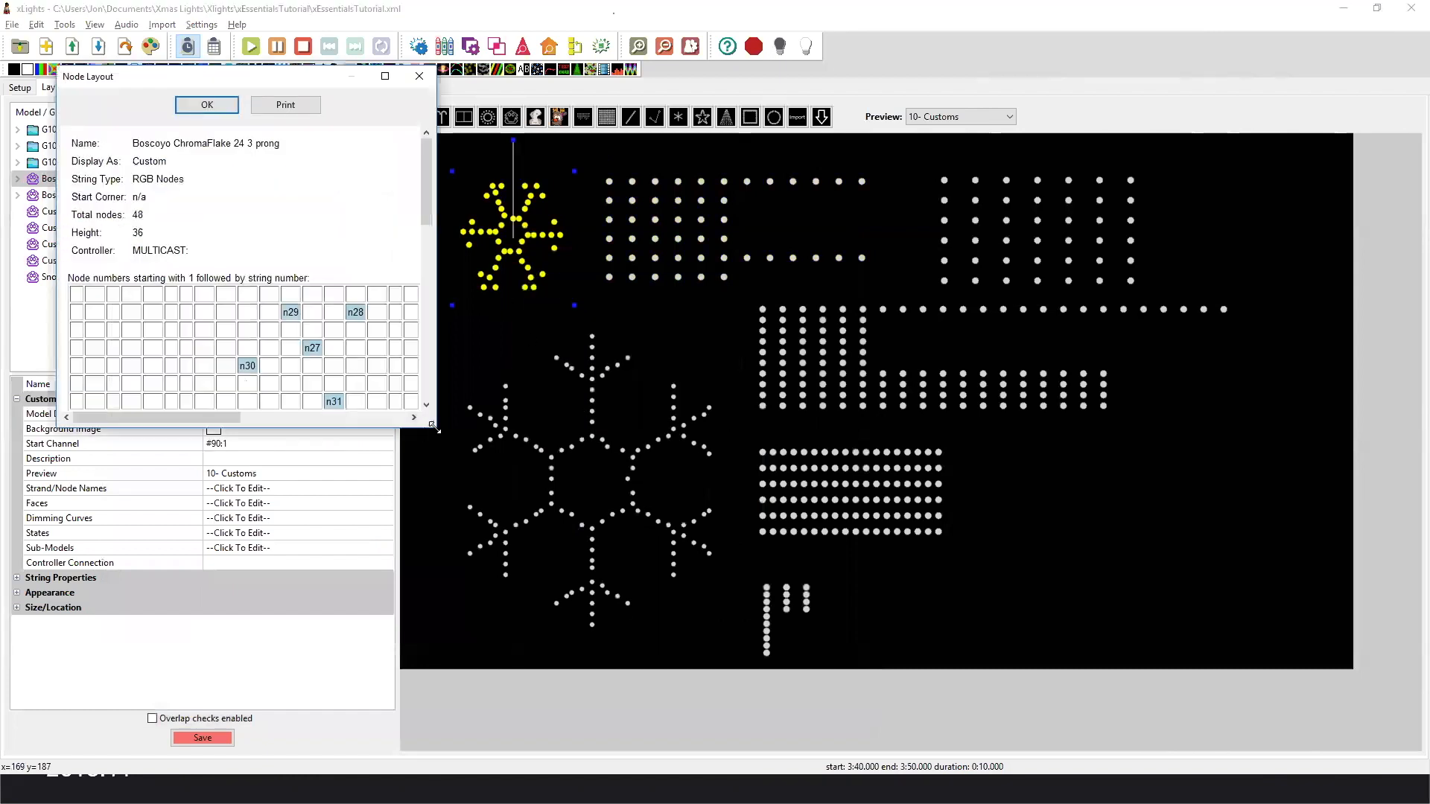
{"action": "left_click_drag", "start_coordinate": [434, 427], "coordinate": [897, 720]}
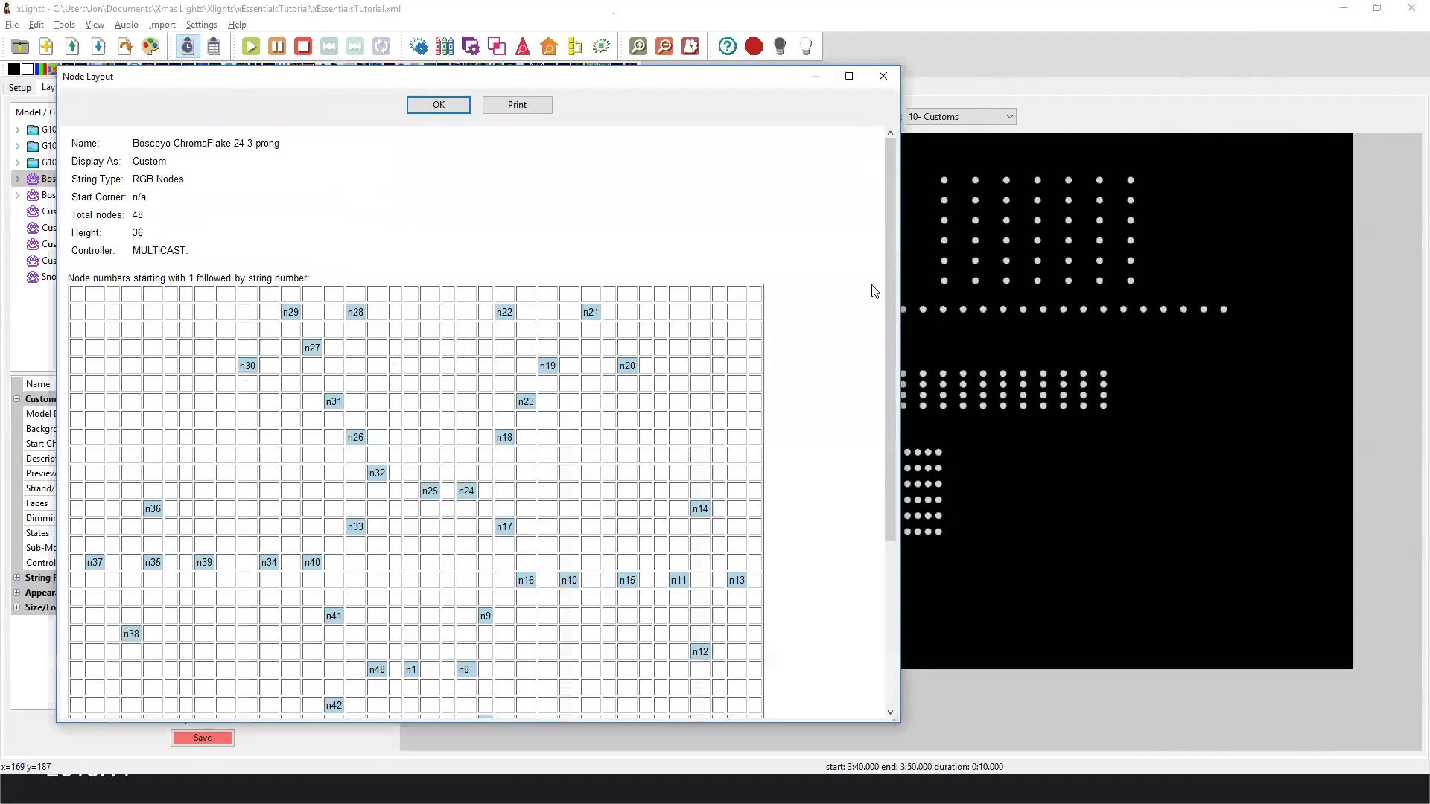
{"action": "left_click_drag", "start_coordinate": [885, 268], "coordinate": [894, 385]}
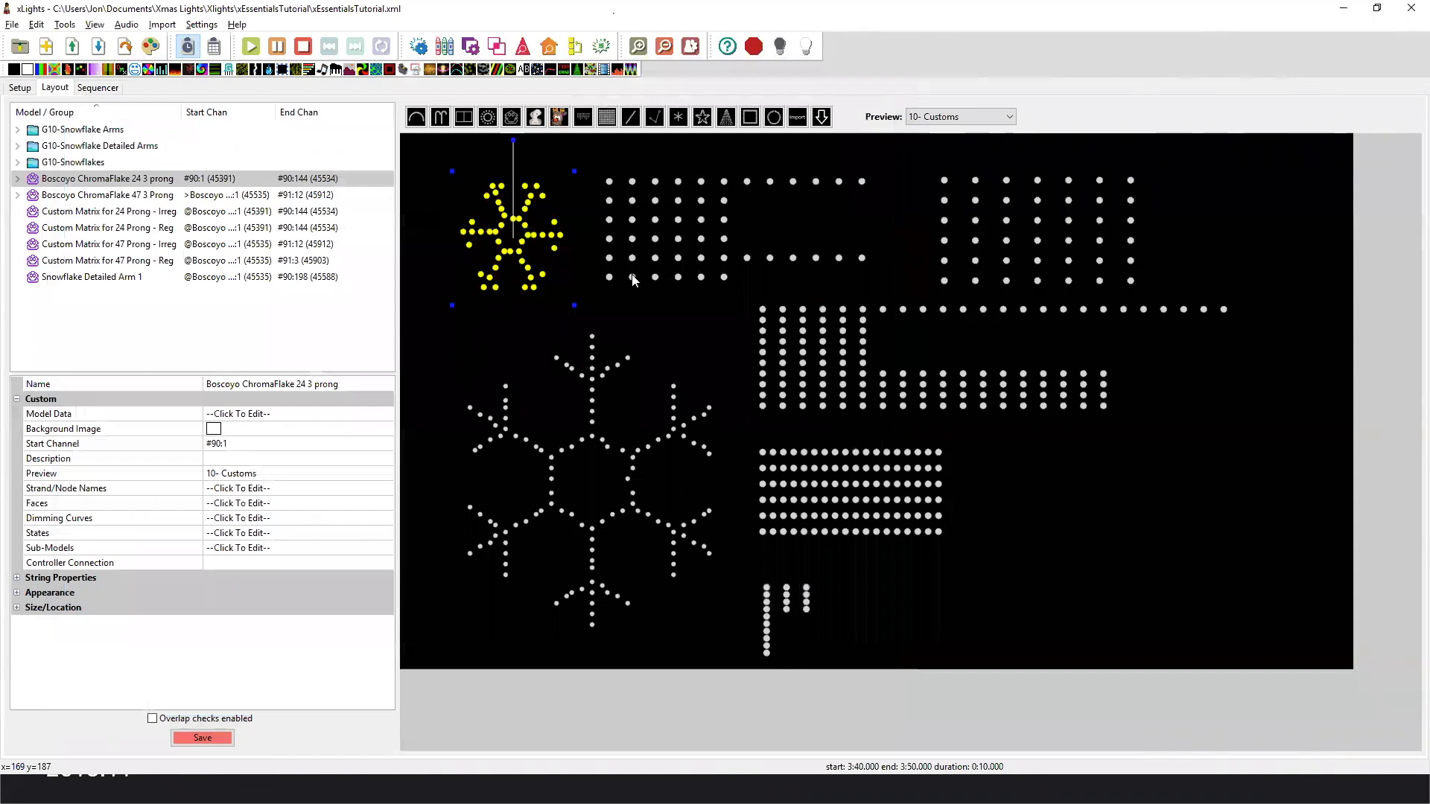
Inspect the model data grid of Custom Matrix for 24 Prong - Irreg and close it without changes.
{"action": "left_click", "coordinate": [610, 280]}
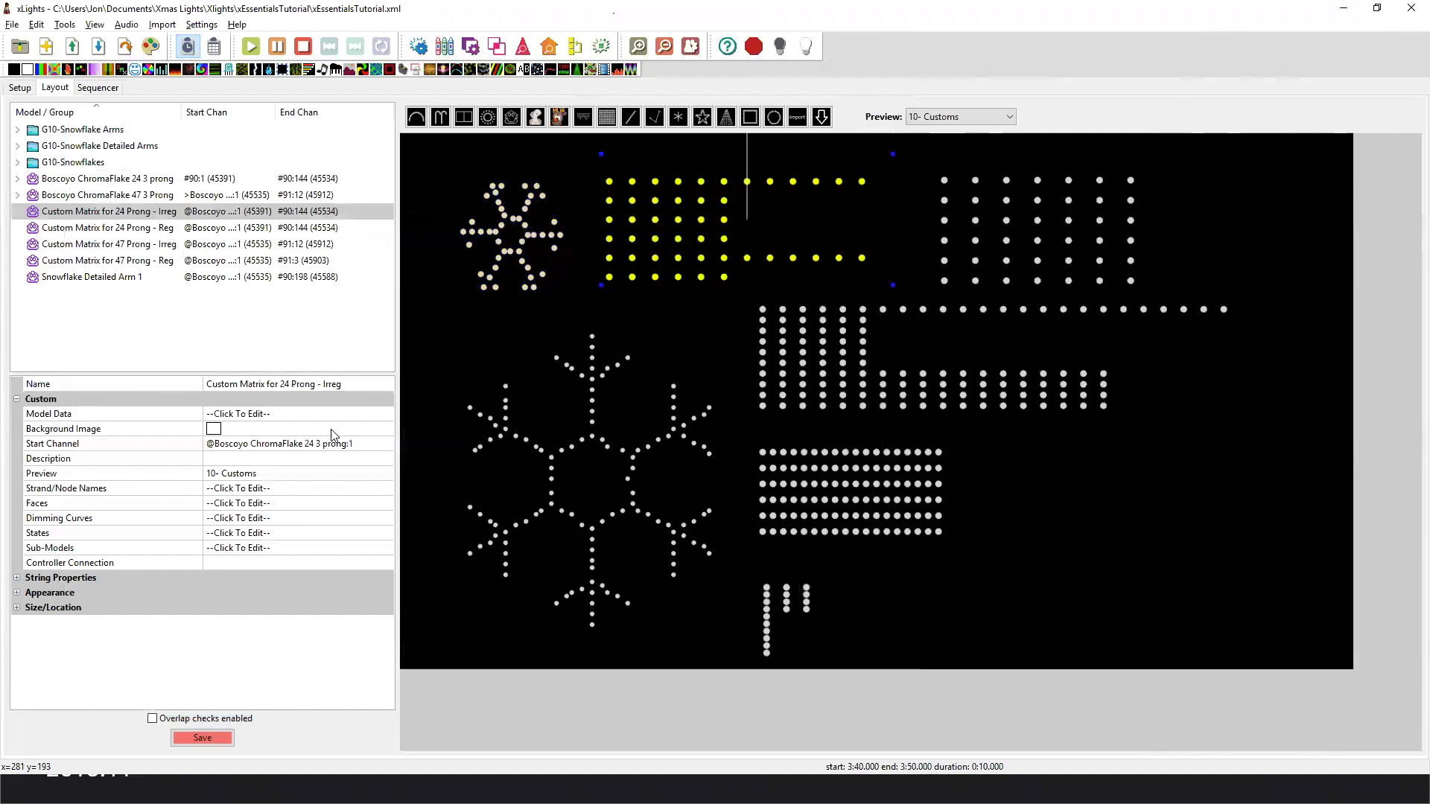
{"action": "left_click", "coordinate": [356, 420]}
{"action": "left_click", "coordinate": [386, 416]}
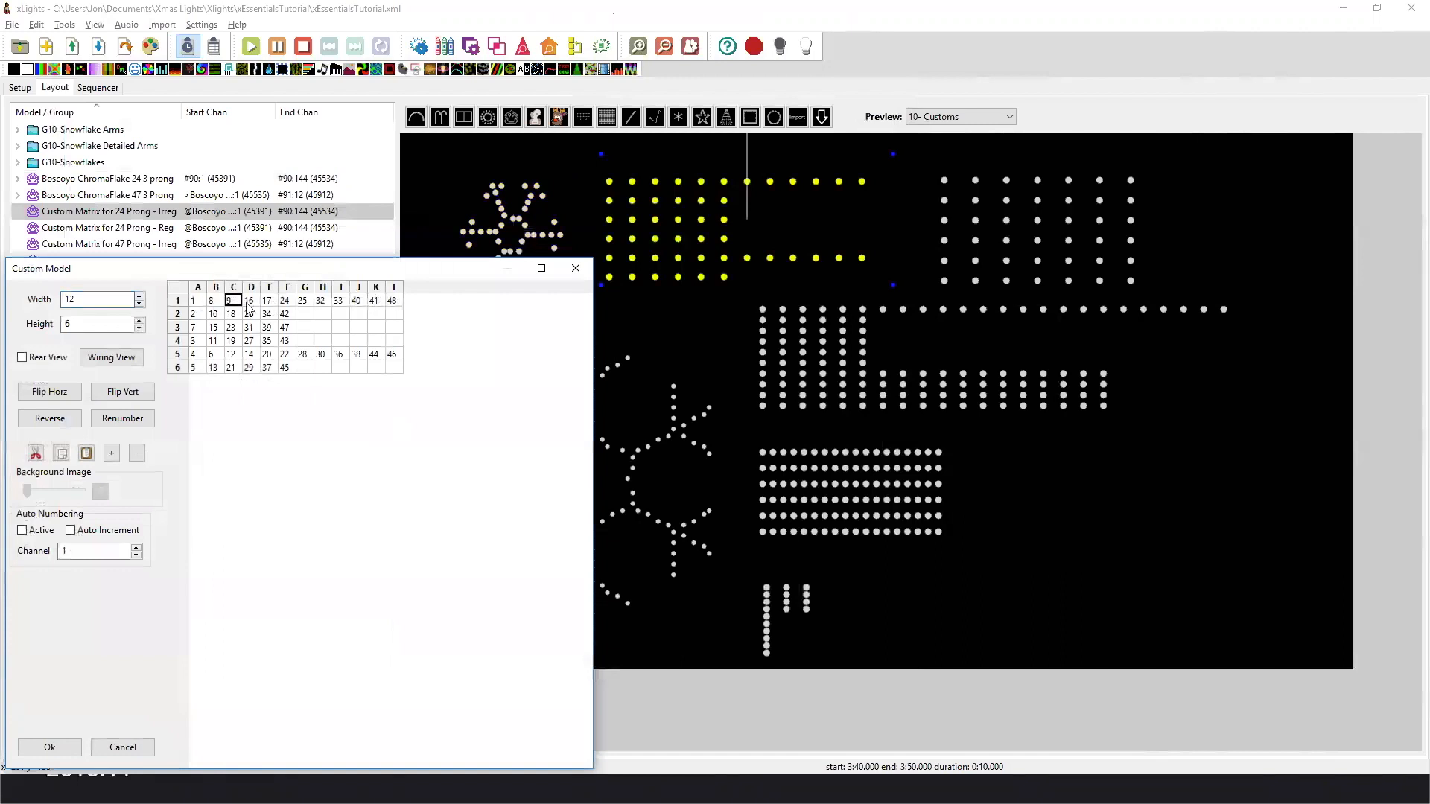
{"action": "left_click", "coordinate": [576, 268]}
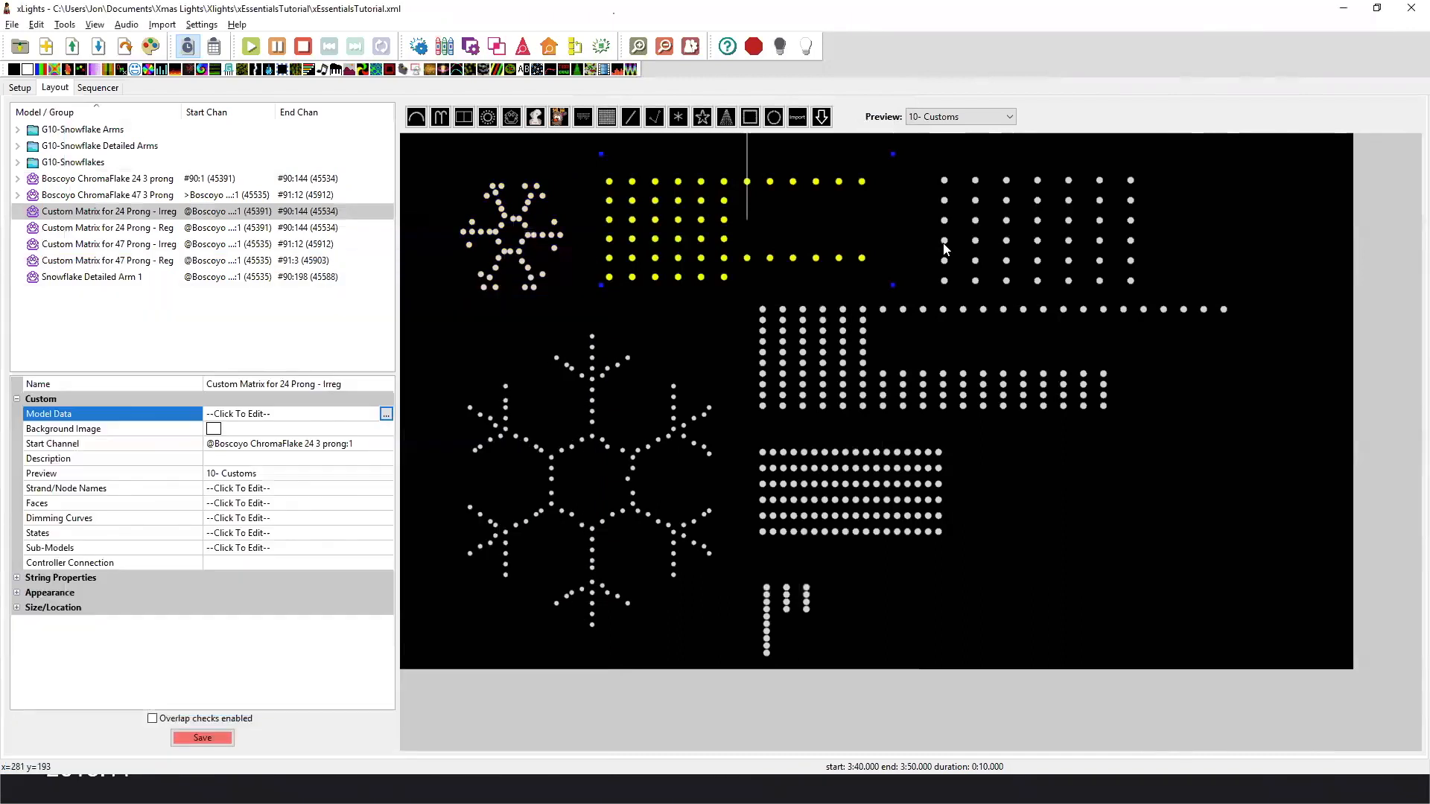
Compare the Custom Matrix for 24 Prong - Reg model with Custom Matrix for 24 Prong - Irreg in the layout.
{"action": "left_click", "coordinate": [944, 246]}
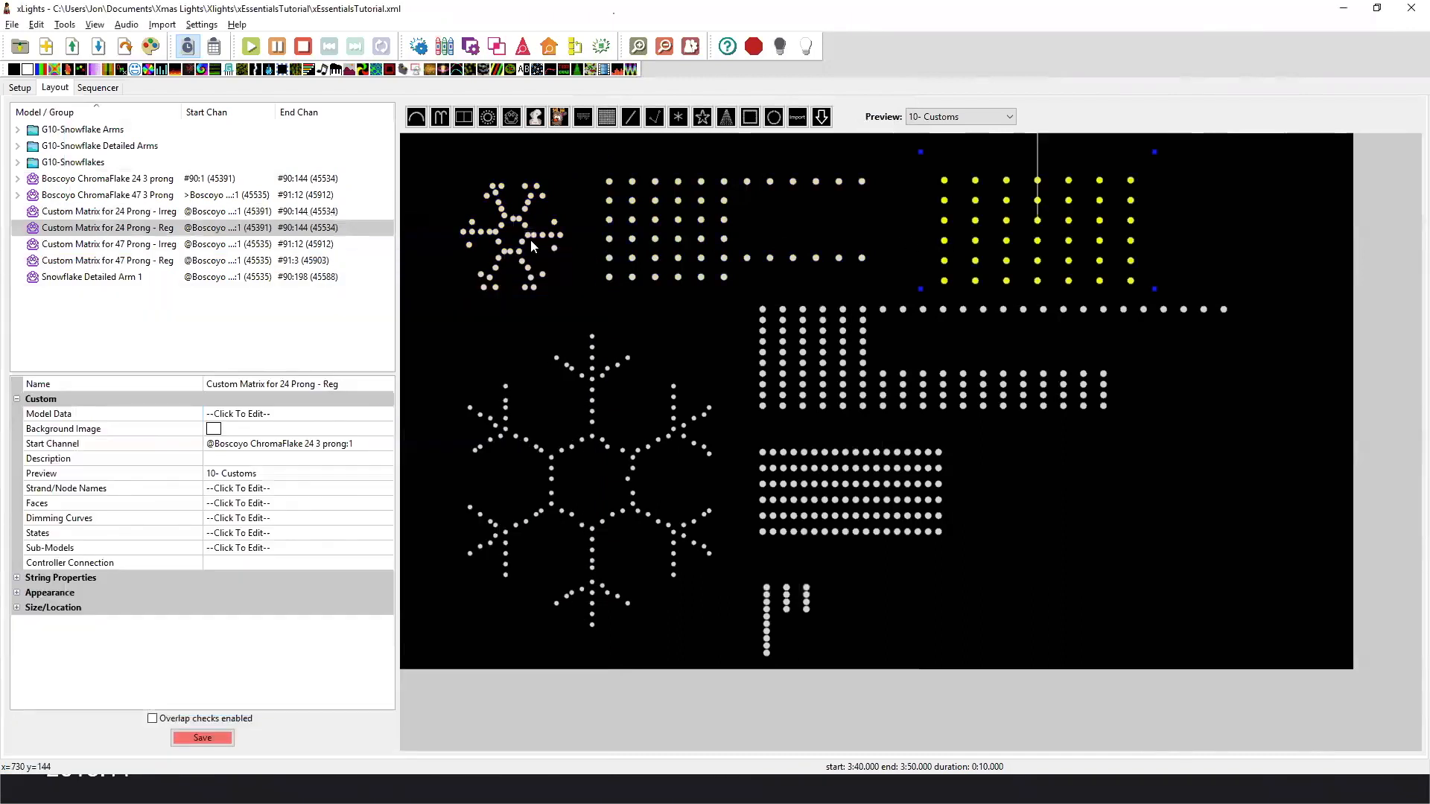
{"action": "left_click", "coordinate": [692, 230]}
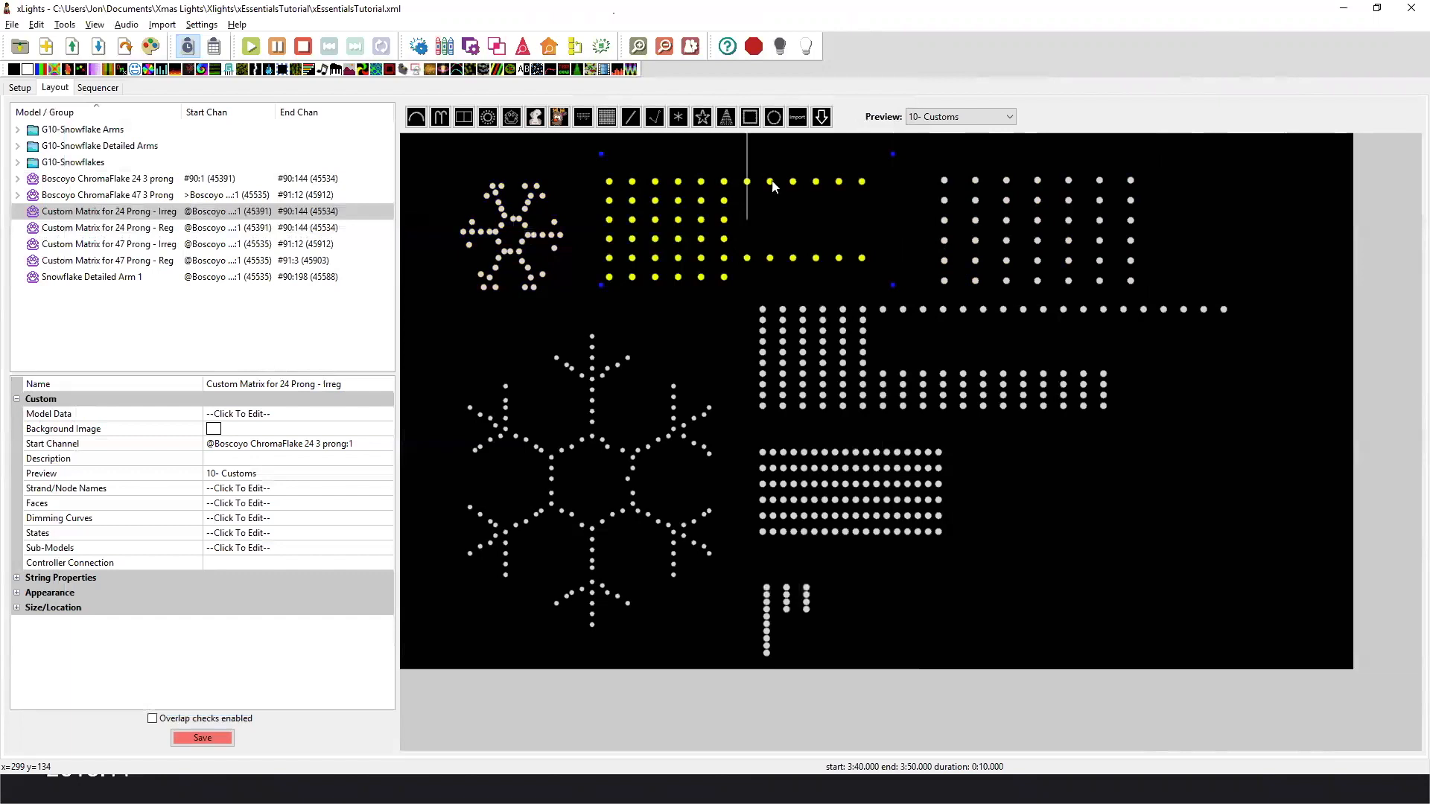
{"action": "left_click", "coordinate": [947, 248]}
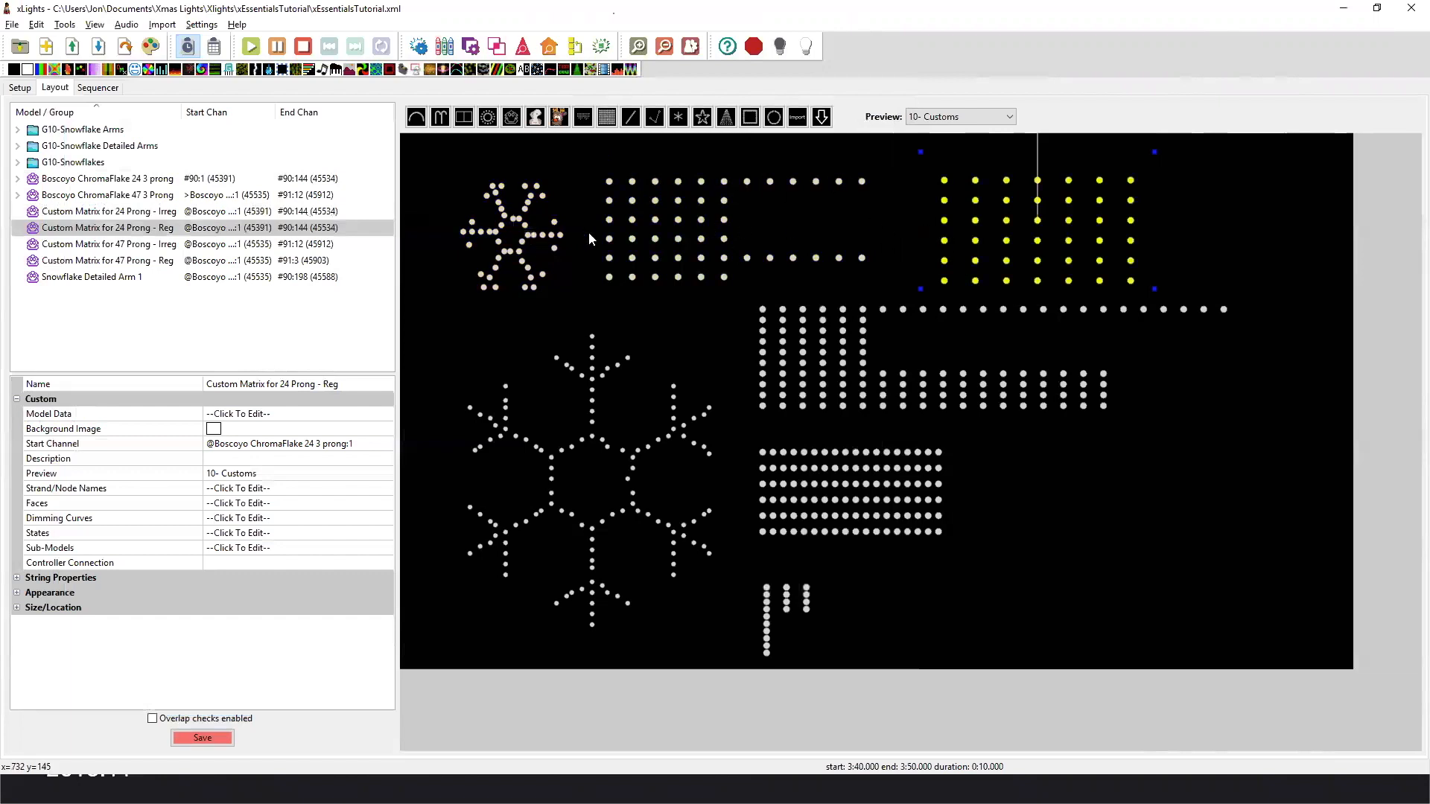
Select the Boscoyo ChromaFlake 47 3 Prong model in the layout and open its submodel definitions.
{"action": "left_click", "coordinate": [728, 192]}
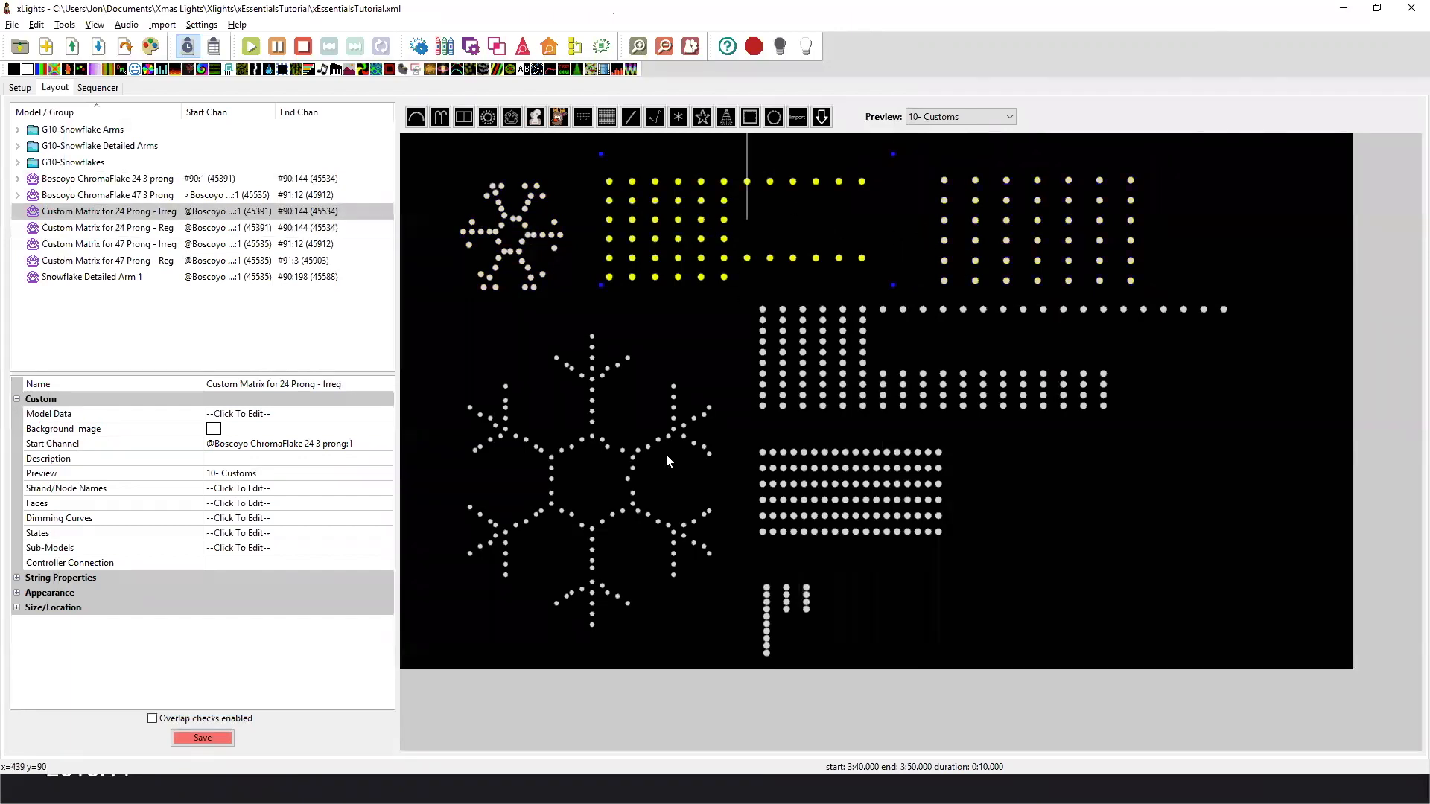
{"action": "left_click", "coordinate": [631, 457]}
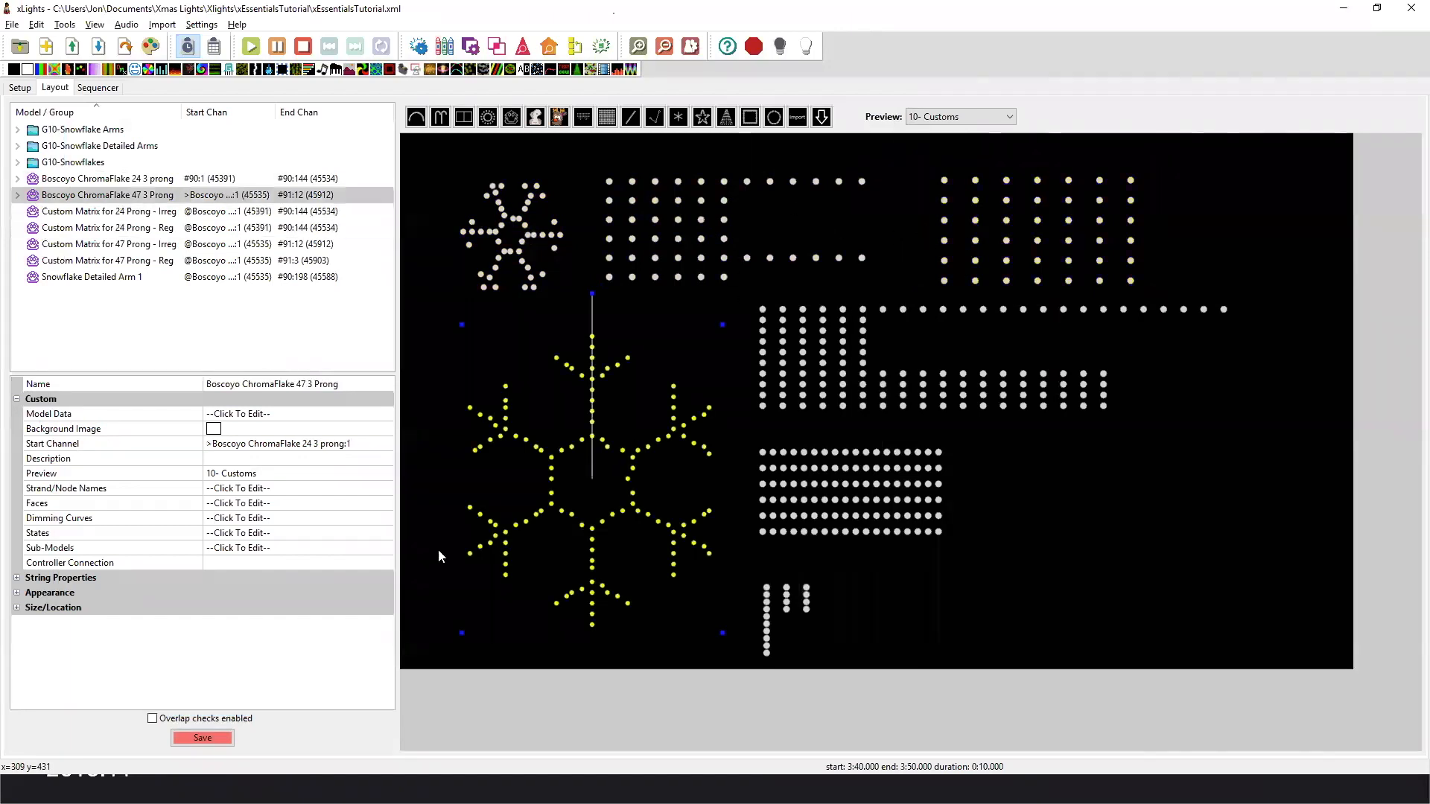
{"action": "left_click", "coordinate": [360, 563]}
{"action": "left_click", "coordinate": [379, 549]}
{"action": "left_click", "coordinate": [386, 548]}
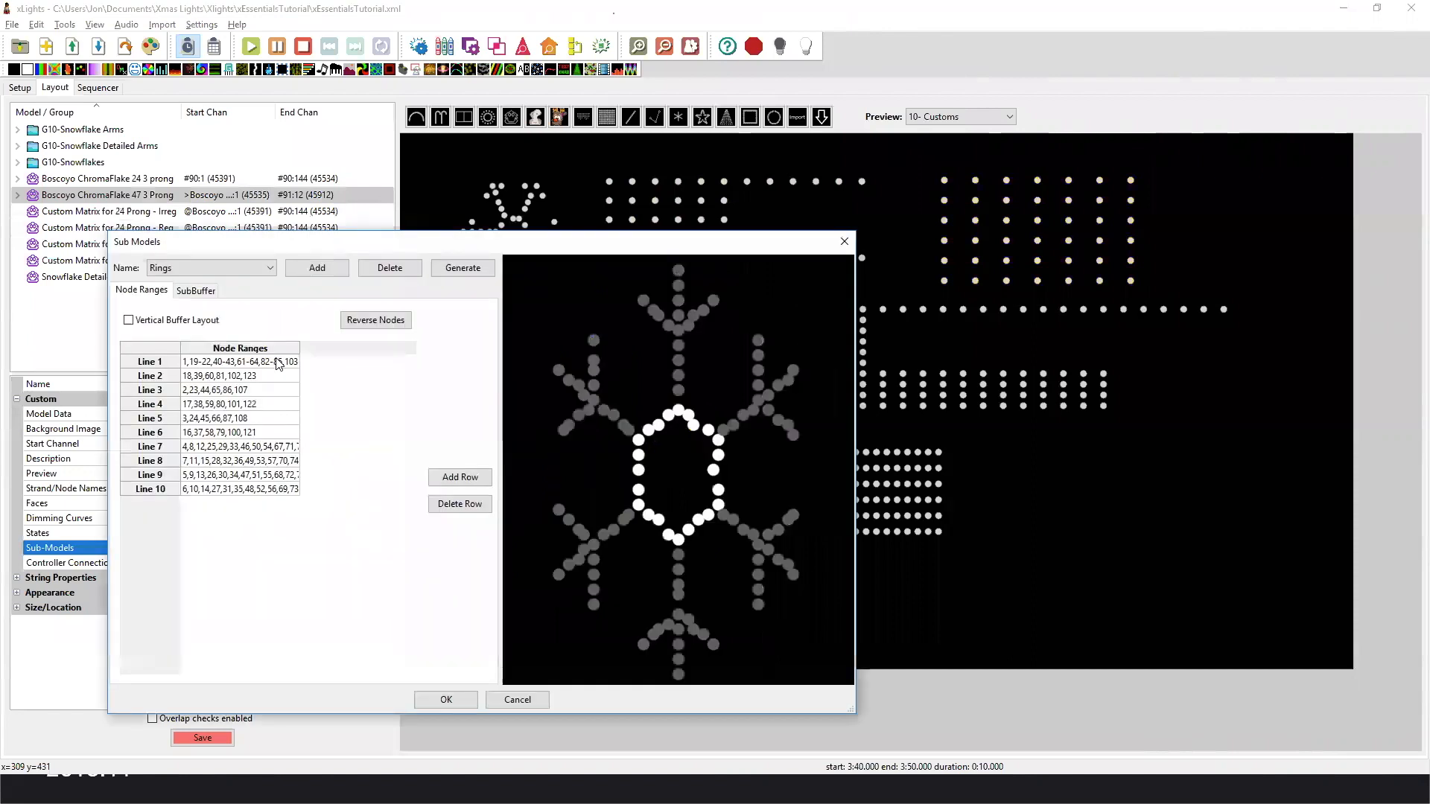
Examine the Arm1, Arm2 and DetailedArm1 submodel definitions of the 47 3 Prong snowflake, and close them without saving.
{"action": "left_click", "coordinate": [219, 270]}
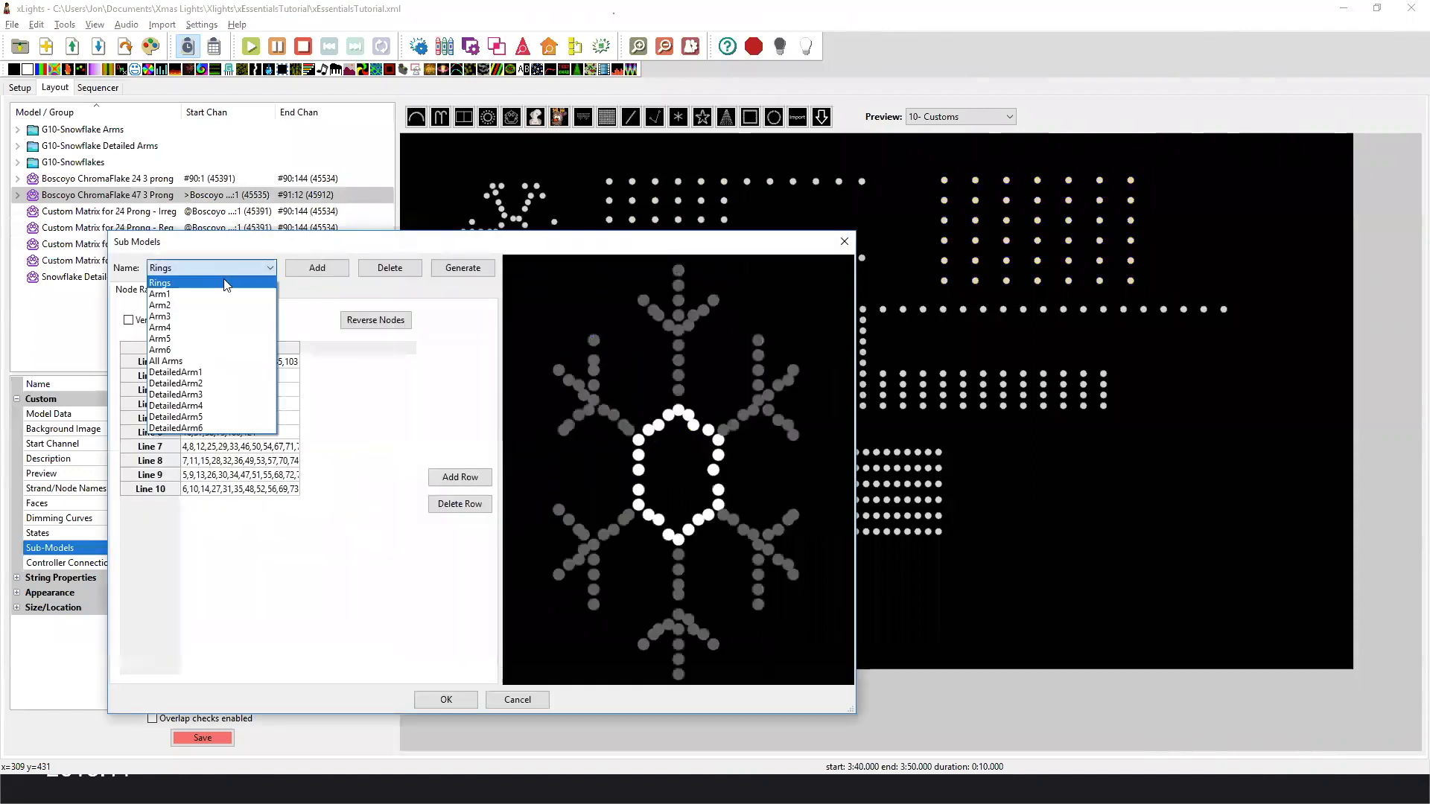
{"action": "left_click", "coordinate": [231, 310]}
{"action": "double_click", "coordinate": [225, 365]}
{"action": "left_click", "coordinate": [201, 265]}
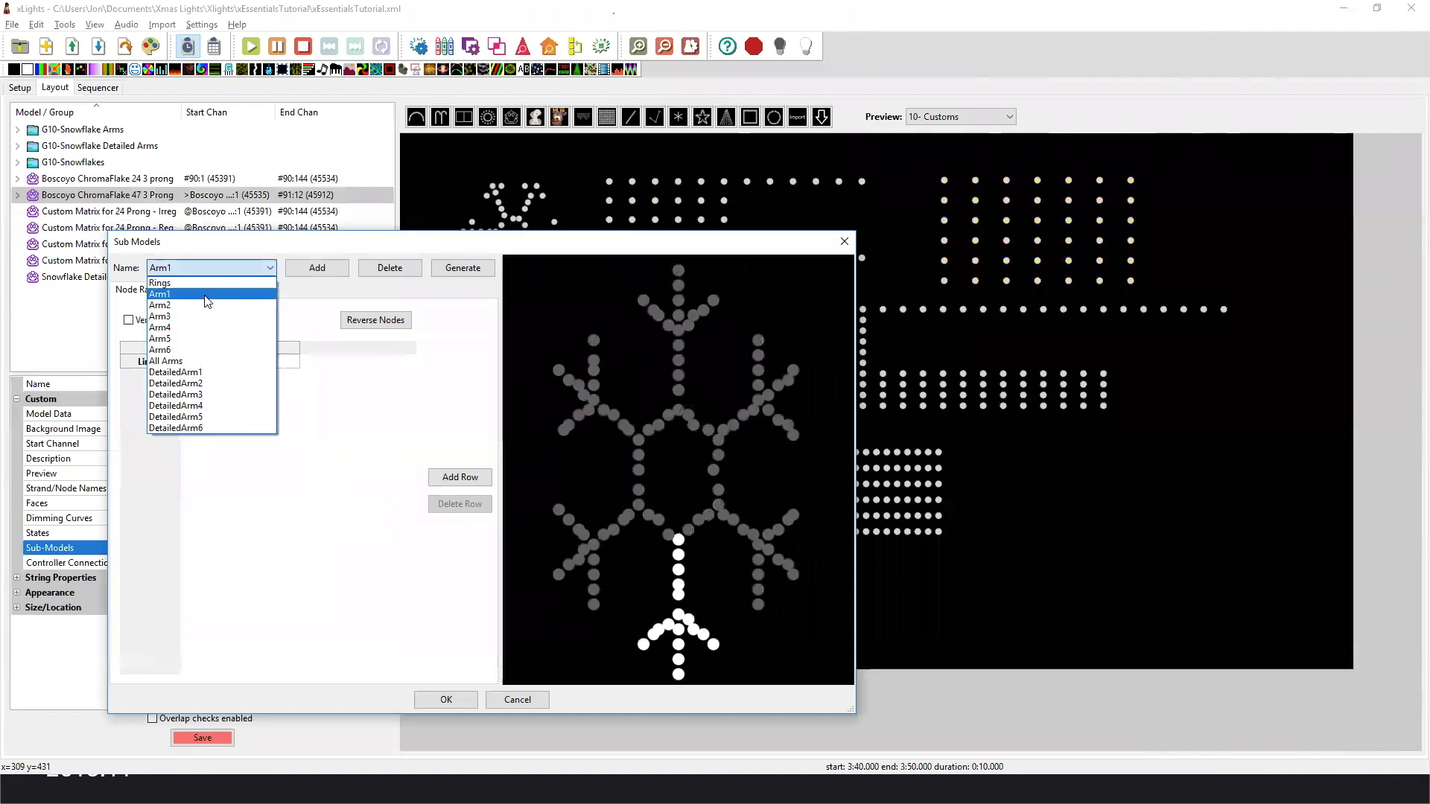
{"action": "left_click", "coordinate": [210, 308]}
{"action": "left_click", "coordinate": [238, 268]}
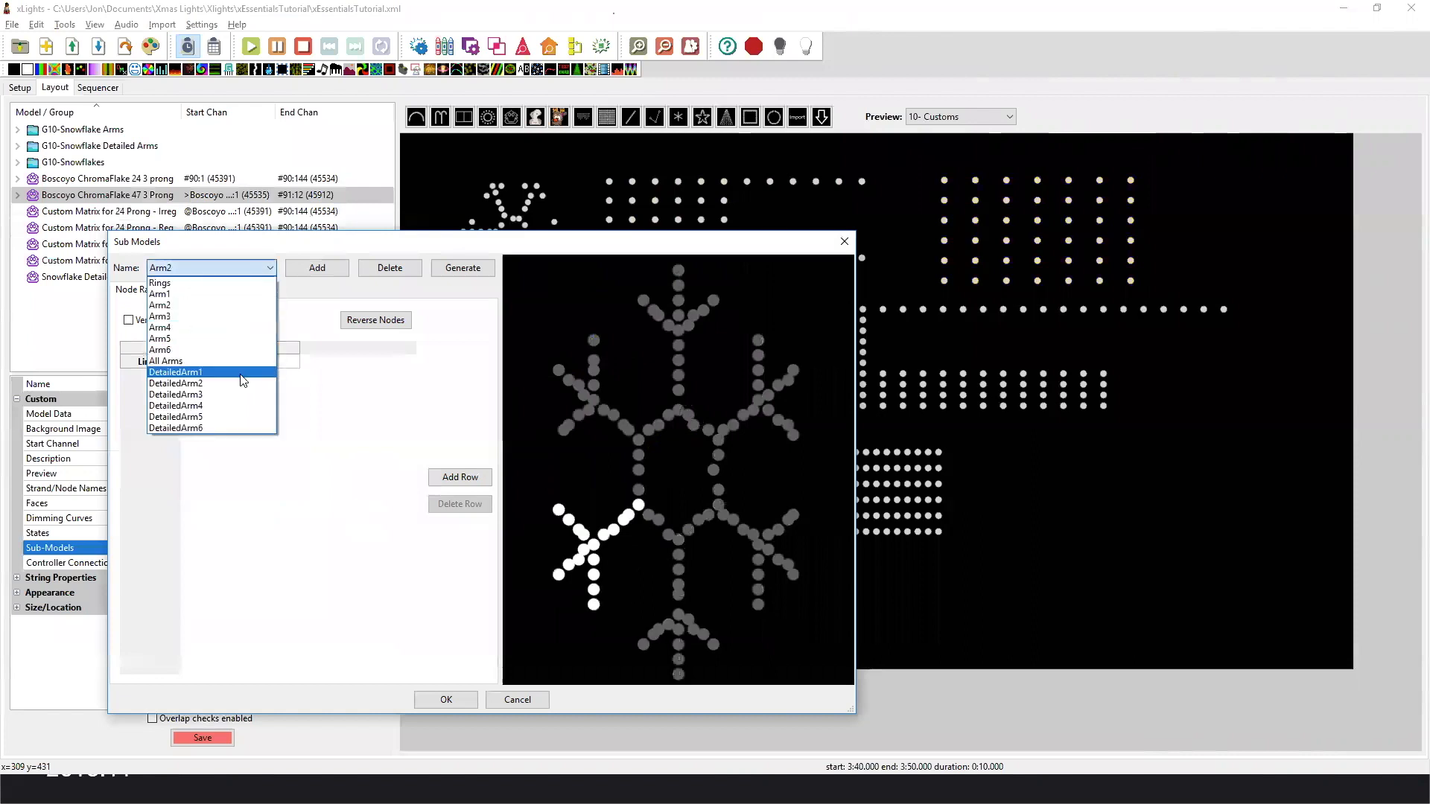
{"action": "left_click", "coordinate": [194, 376]}
{"action": "left_click", "coordinate": [217, 388]}
{"action": "left_click", "coordinate": [518, 701]}
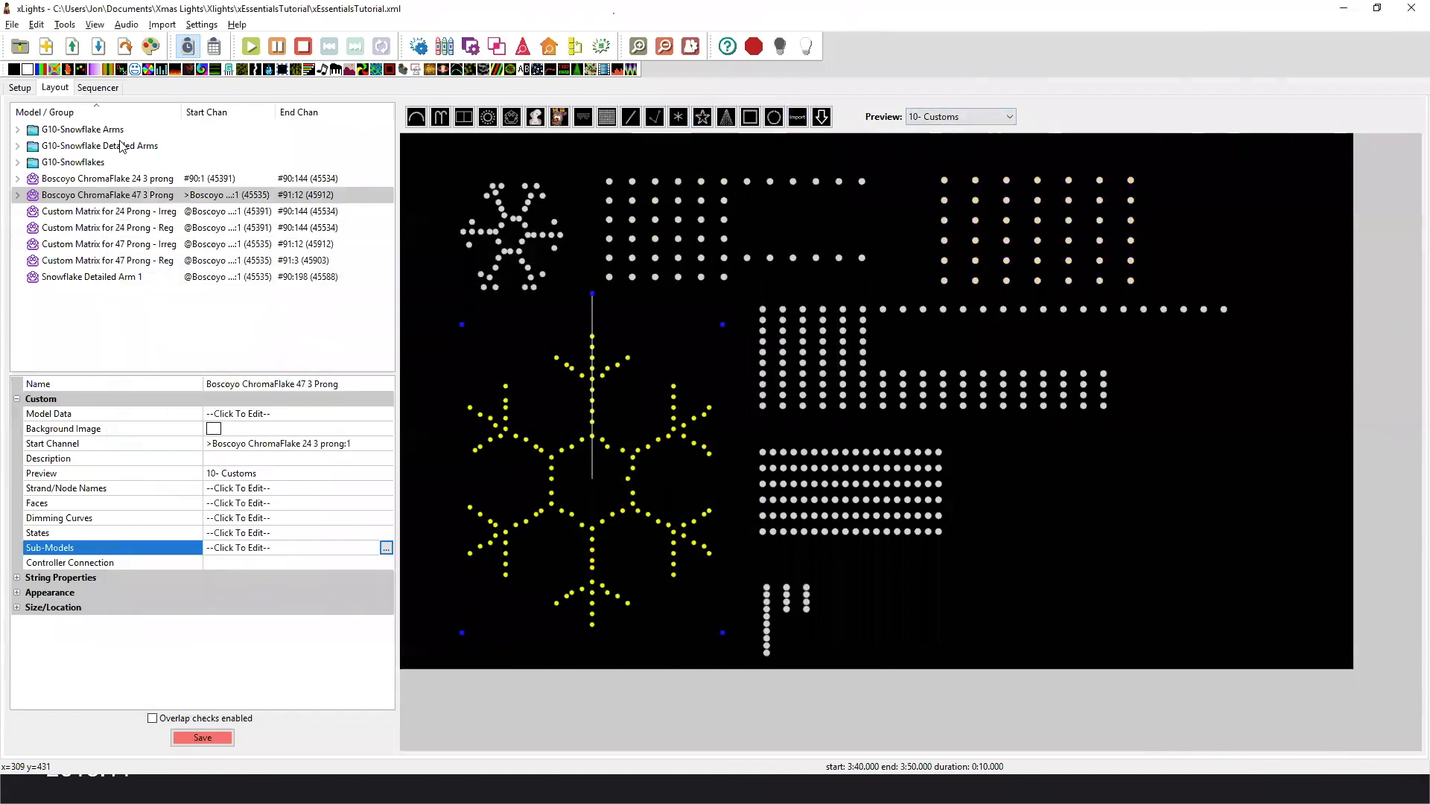
Return to the sequencer and set the house preview to the 10- Customs layout.
{"action": "left_click", "coordinate": [91, 88]}
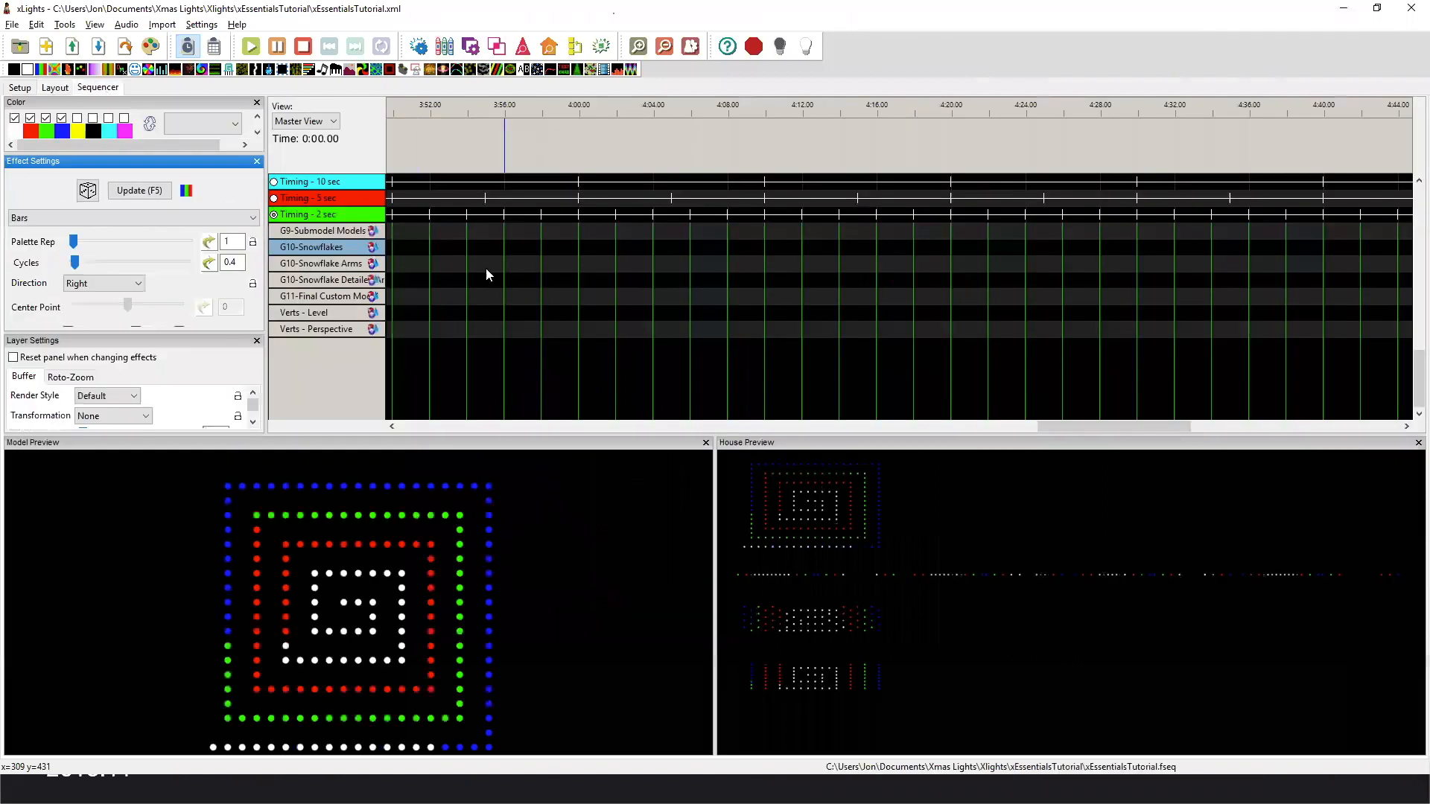
{"action": "right_click", "coordinate": [928, 499]}
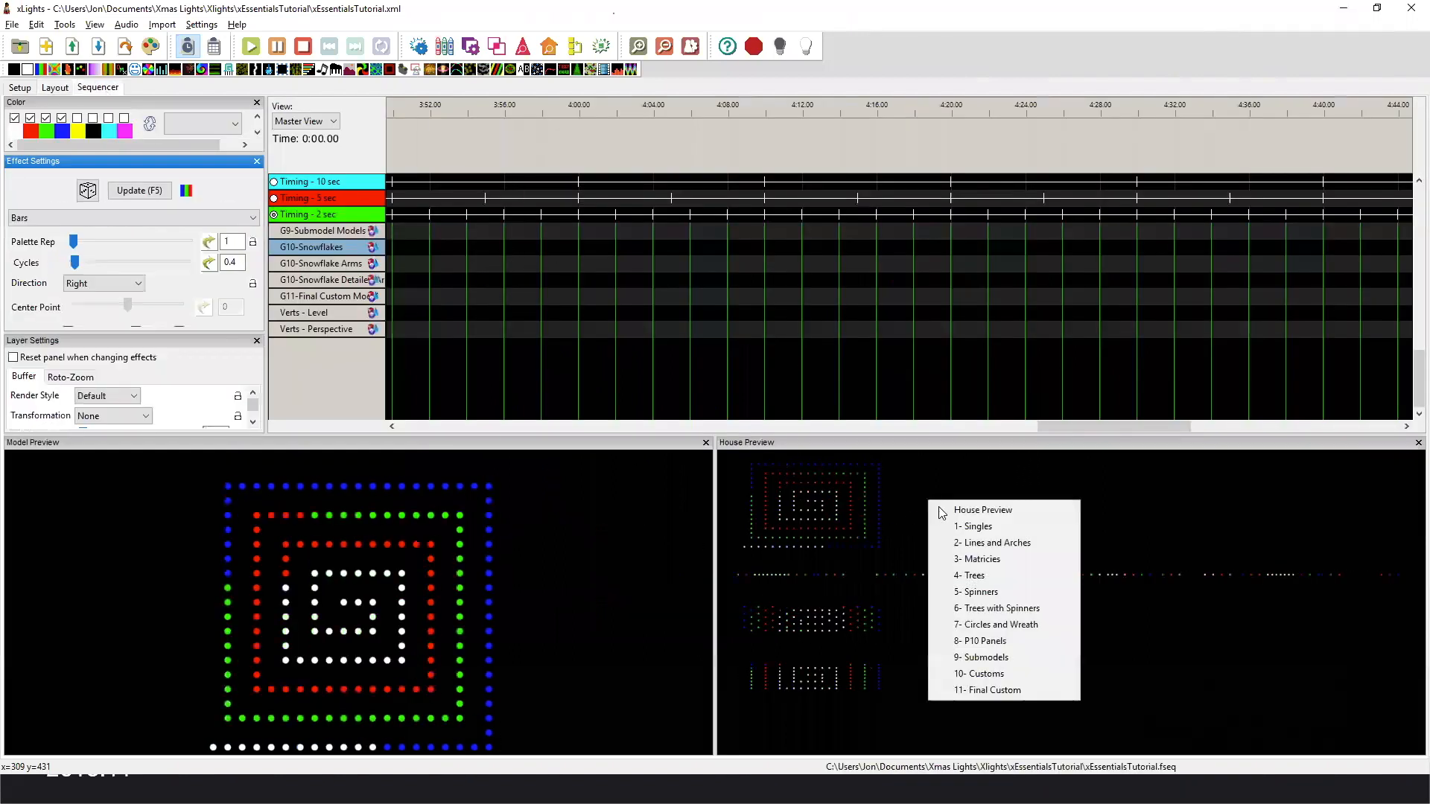
{"action": "left_click", "coordinate": [991, 672]}
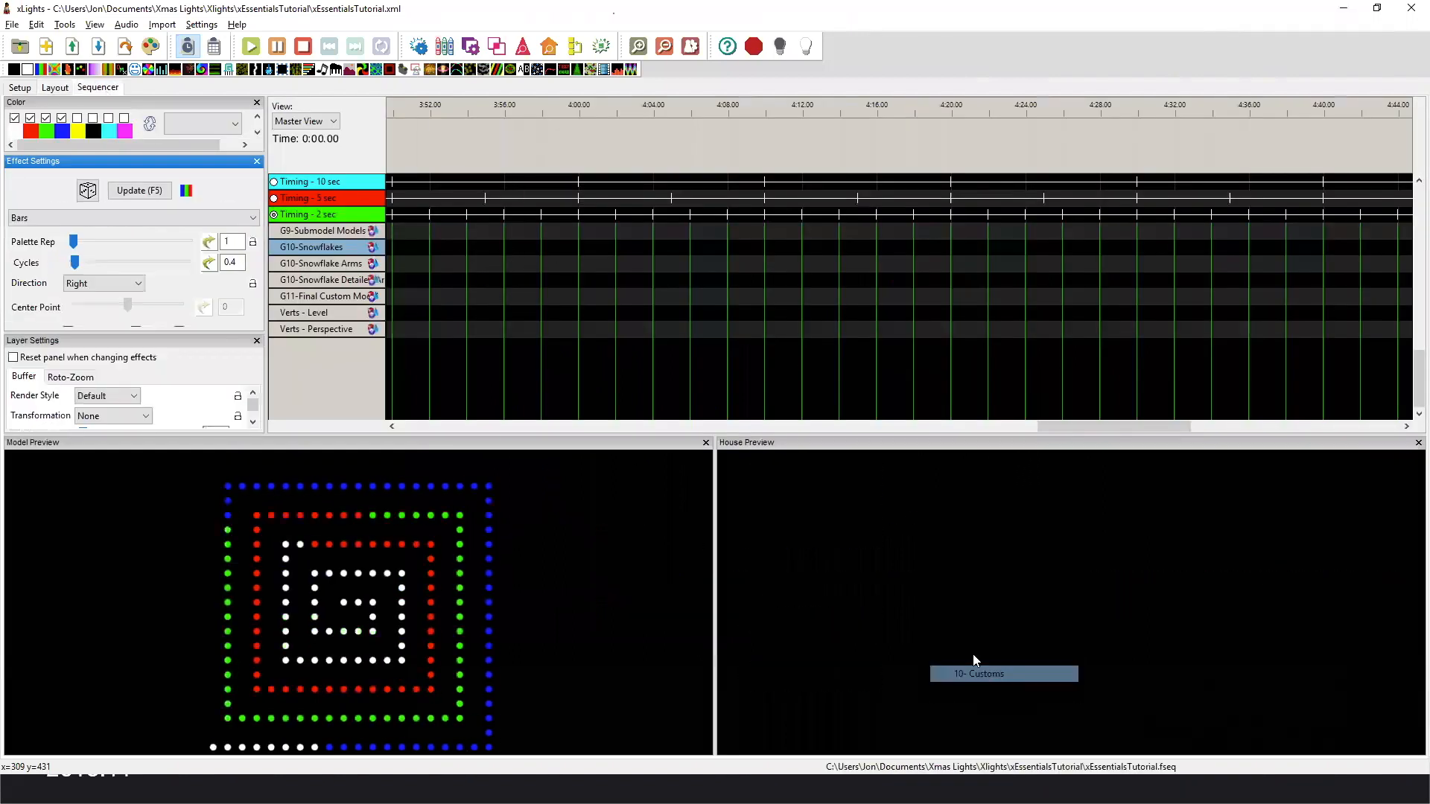
Expand the G10-Snowflakes group and the submodel rows of Boscoyo ChromaFlake 24 3 prong, and bring their effects into view.
{"action": "double_click", "coordinate": [350, 247]}
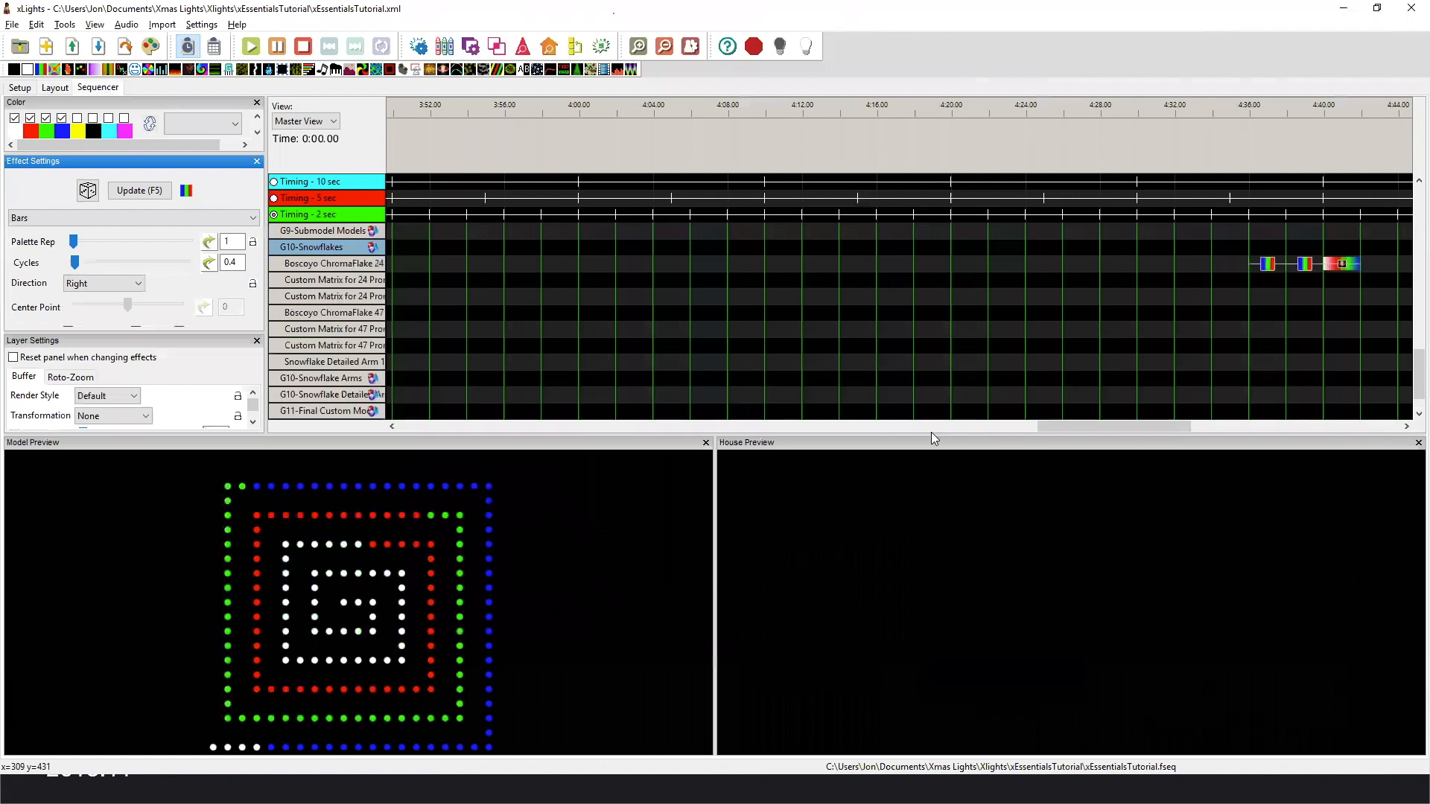
{"action": "double_click", "coordinate": [338, 264]}
{"action": "left_click_drag", "start_coordinate": [1052, 423], "coordinate": [1151, 423]}
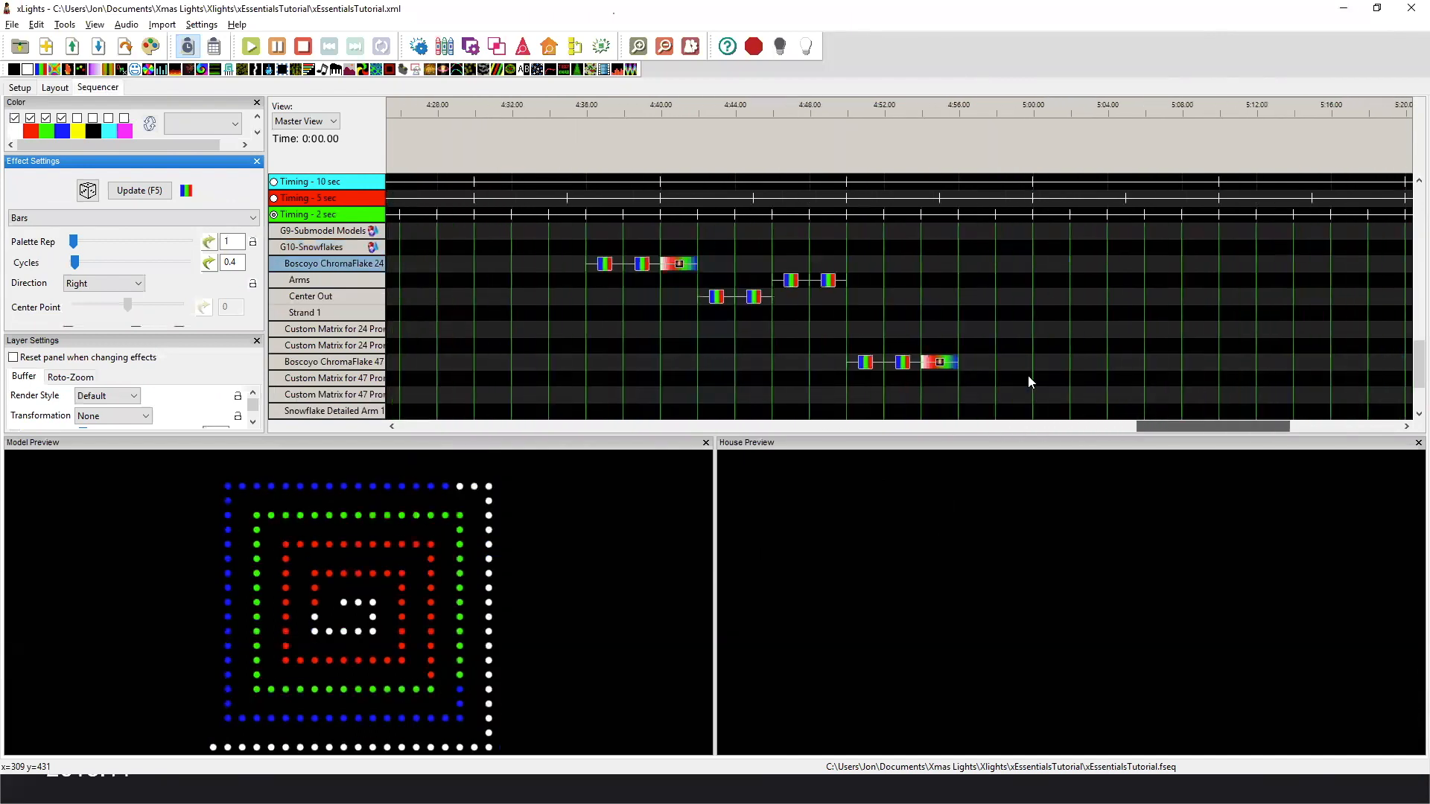
Play the two Bars effects and the Shockwave effect on the Boscoyo ChromaFlake 24 3 prong row, comparing the snowflake with its matrices.
{"action": "left_click", "coordinate": [602, 267]}
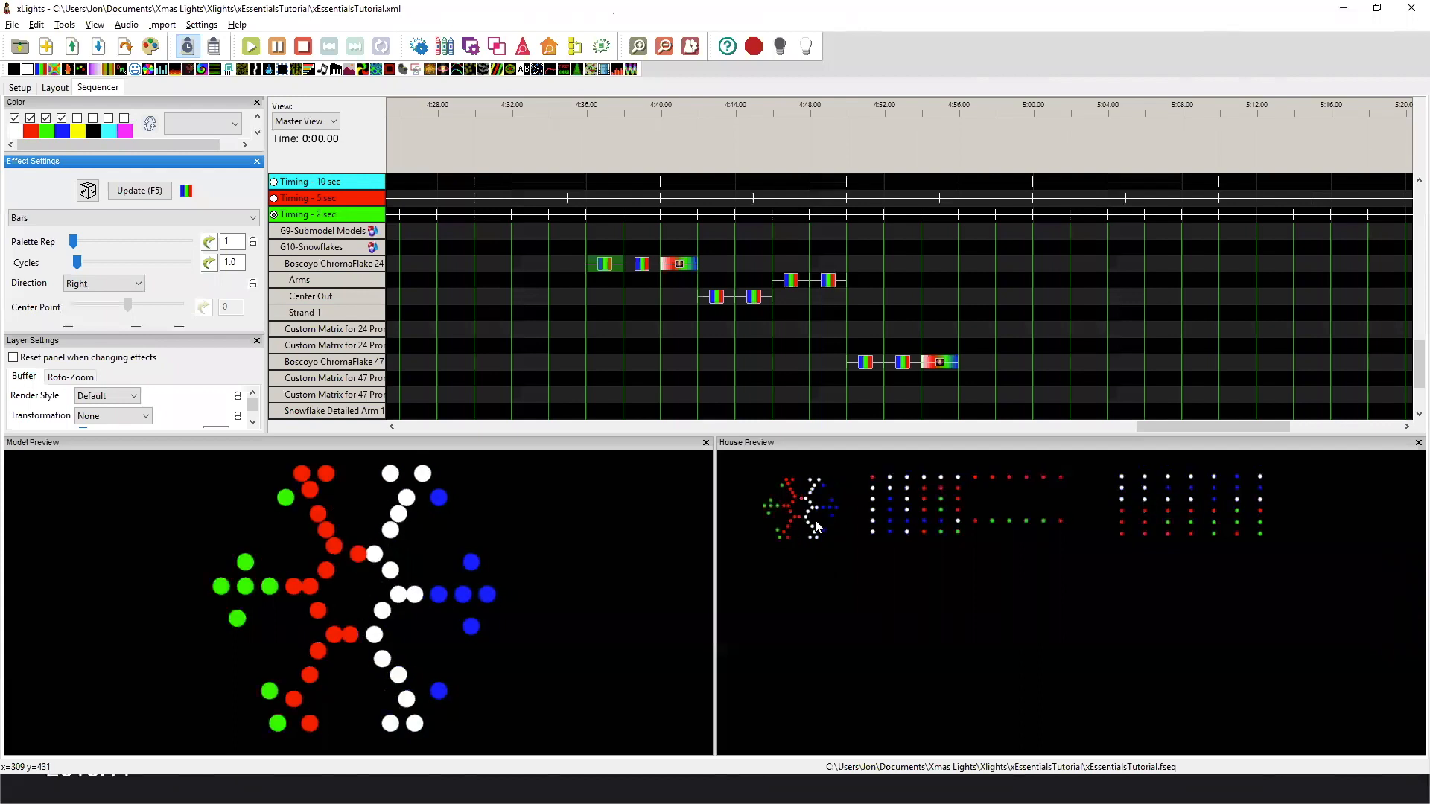
{"action": "left_click", "coordinate": [639, 265]}
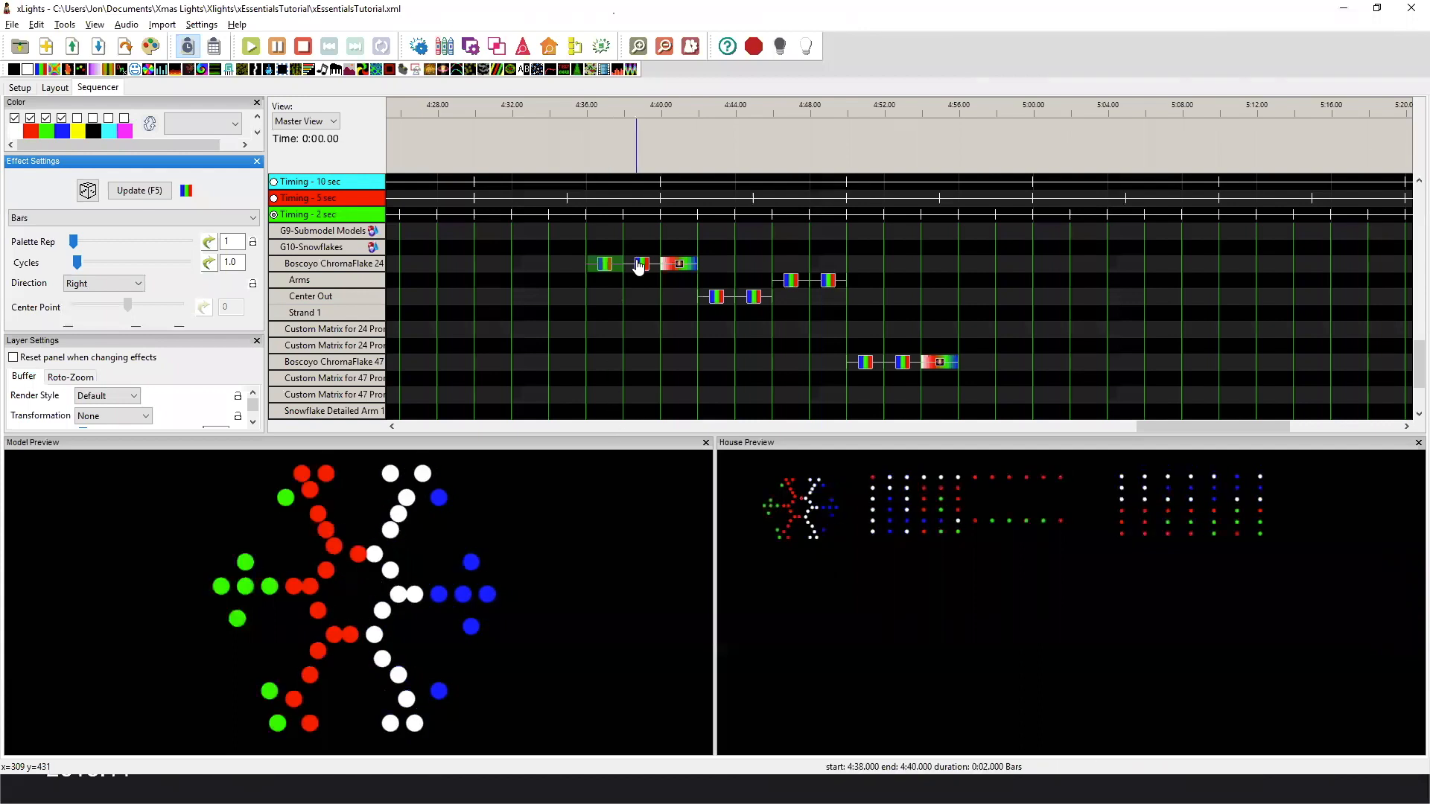
{"action": "left_click", "coordinate": [641, 266]}
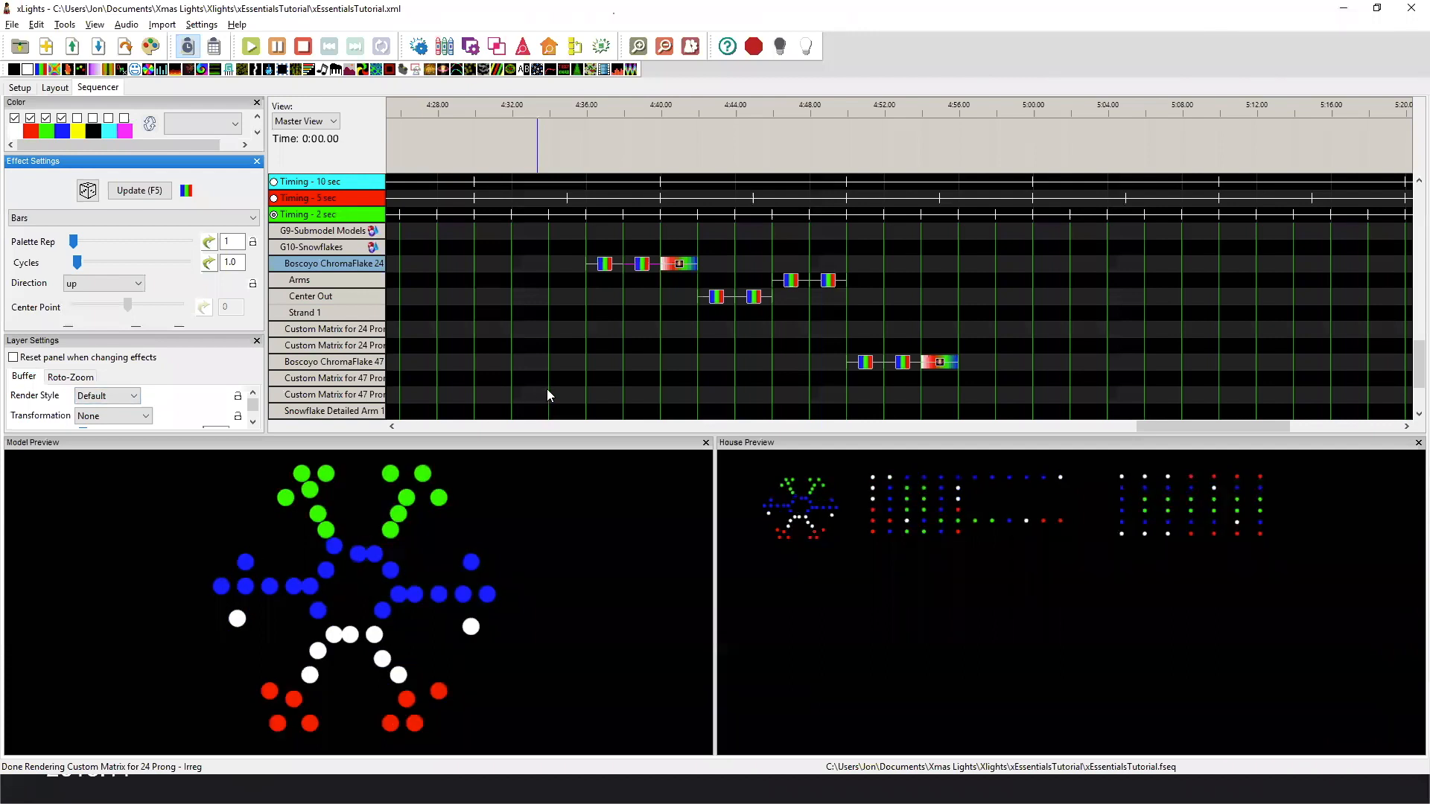
{"action": "left_click", "coordinate": [681, 267]}
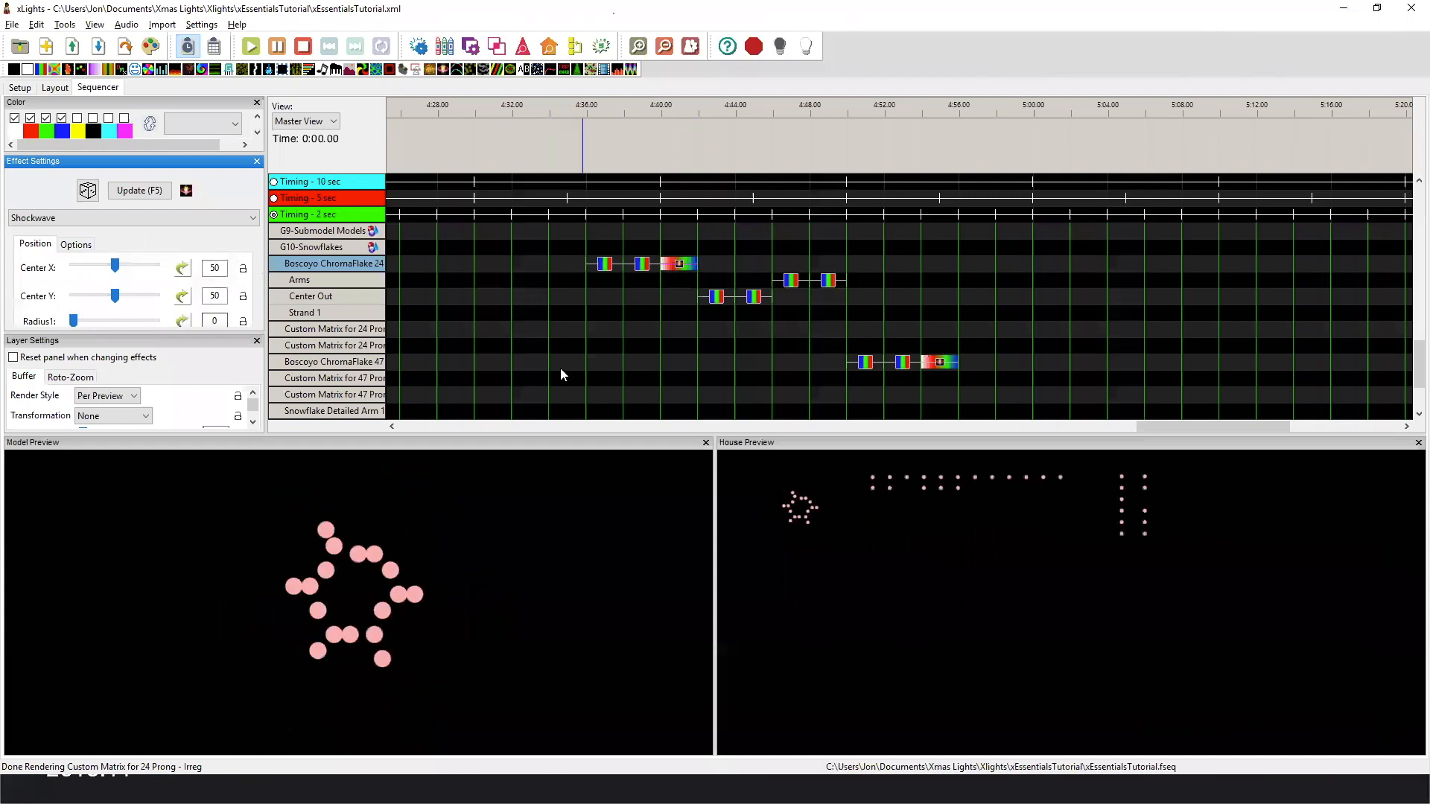
Limit the first Center Out Bars effect's colors to white and black, and set its direction to down.
{"action": "left_click", "coordinate": [718, 297]}
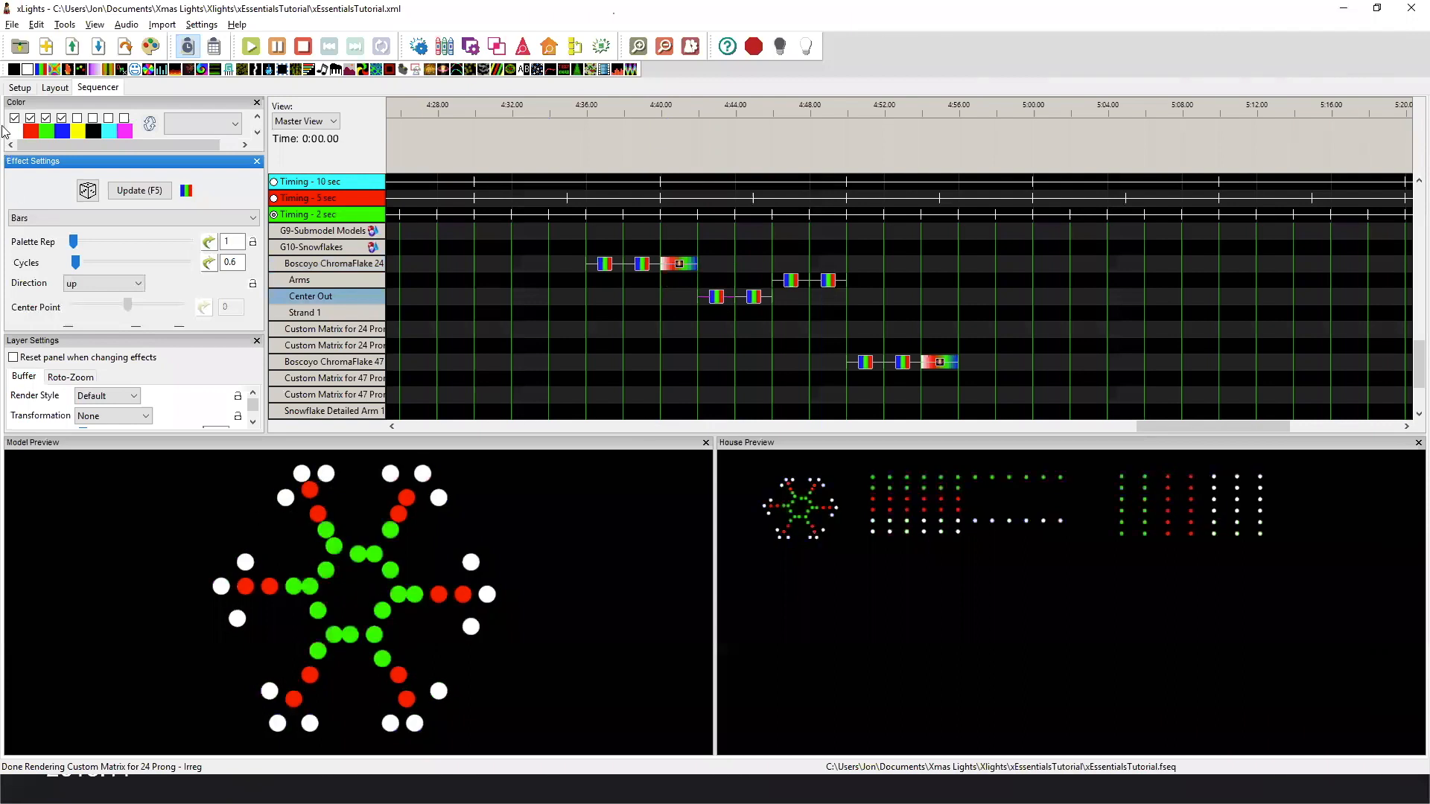
{"action": "left_click", "coordinate": [30, 117]}
{"action": "left_click", "coordinate": [45, 118]}
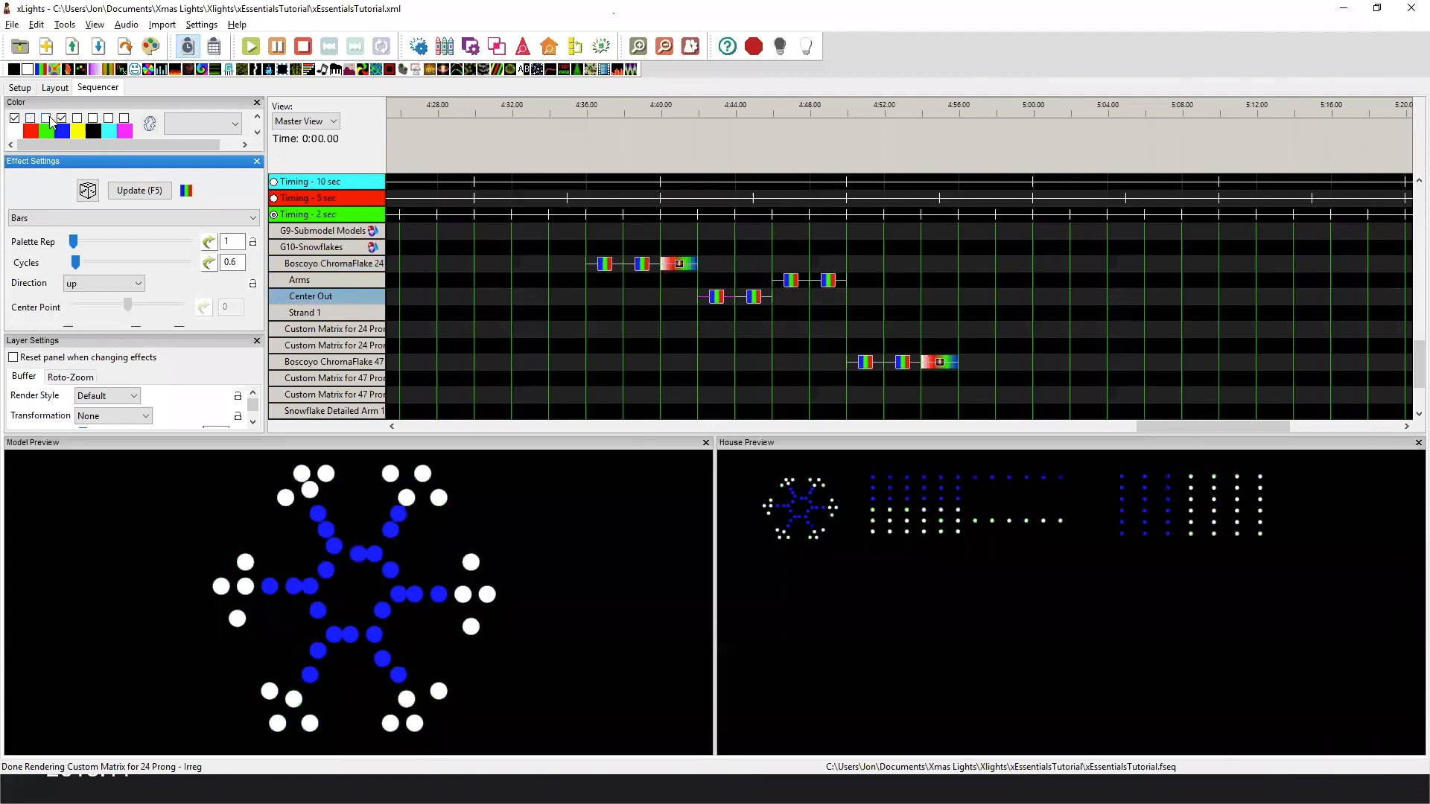
{"action": "left_click", "coordinate": [94, 118]}
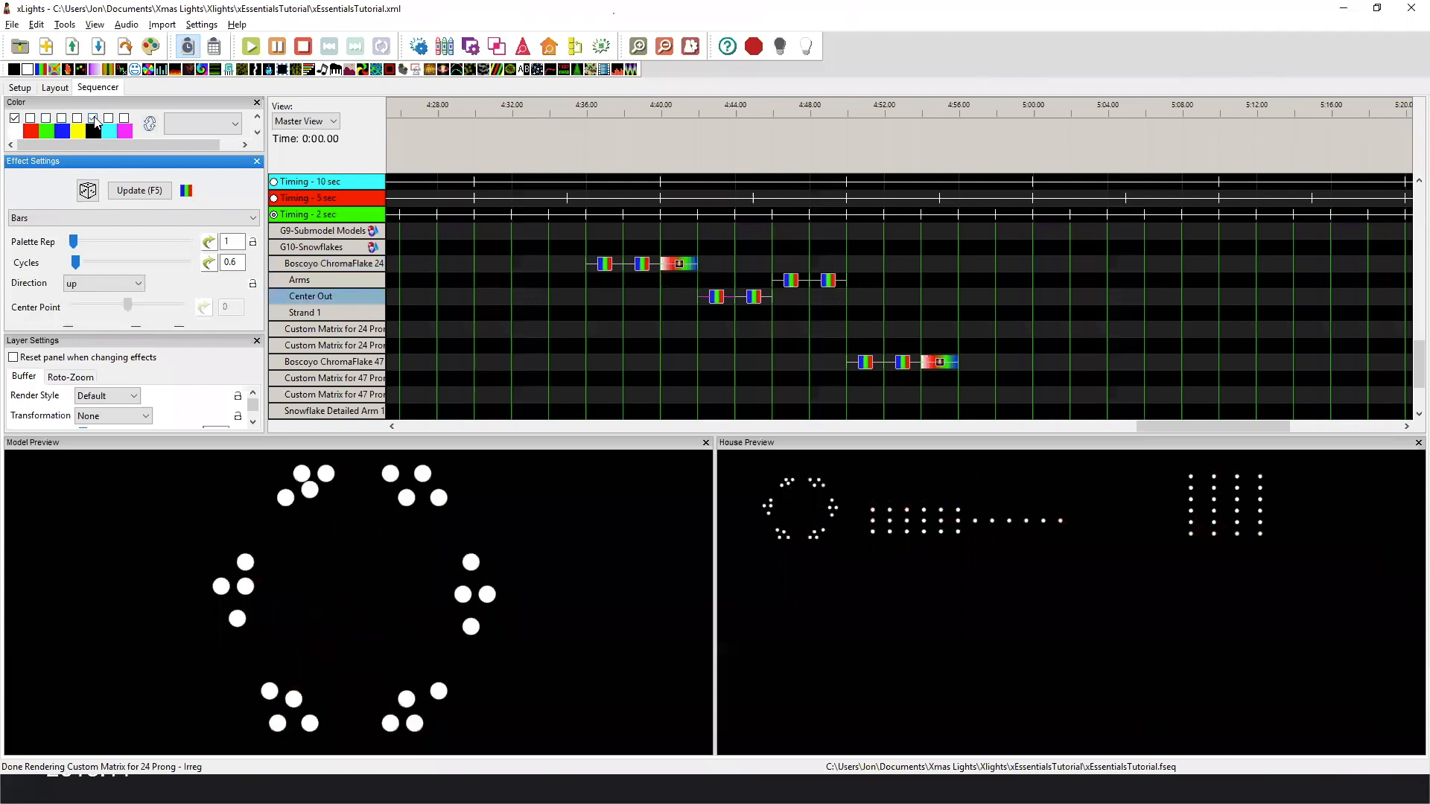
{"action": "left_click", "coordinate": [131, 289]}
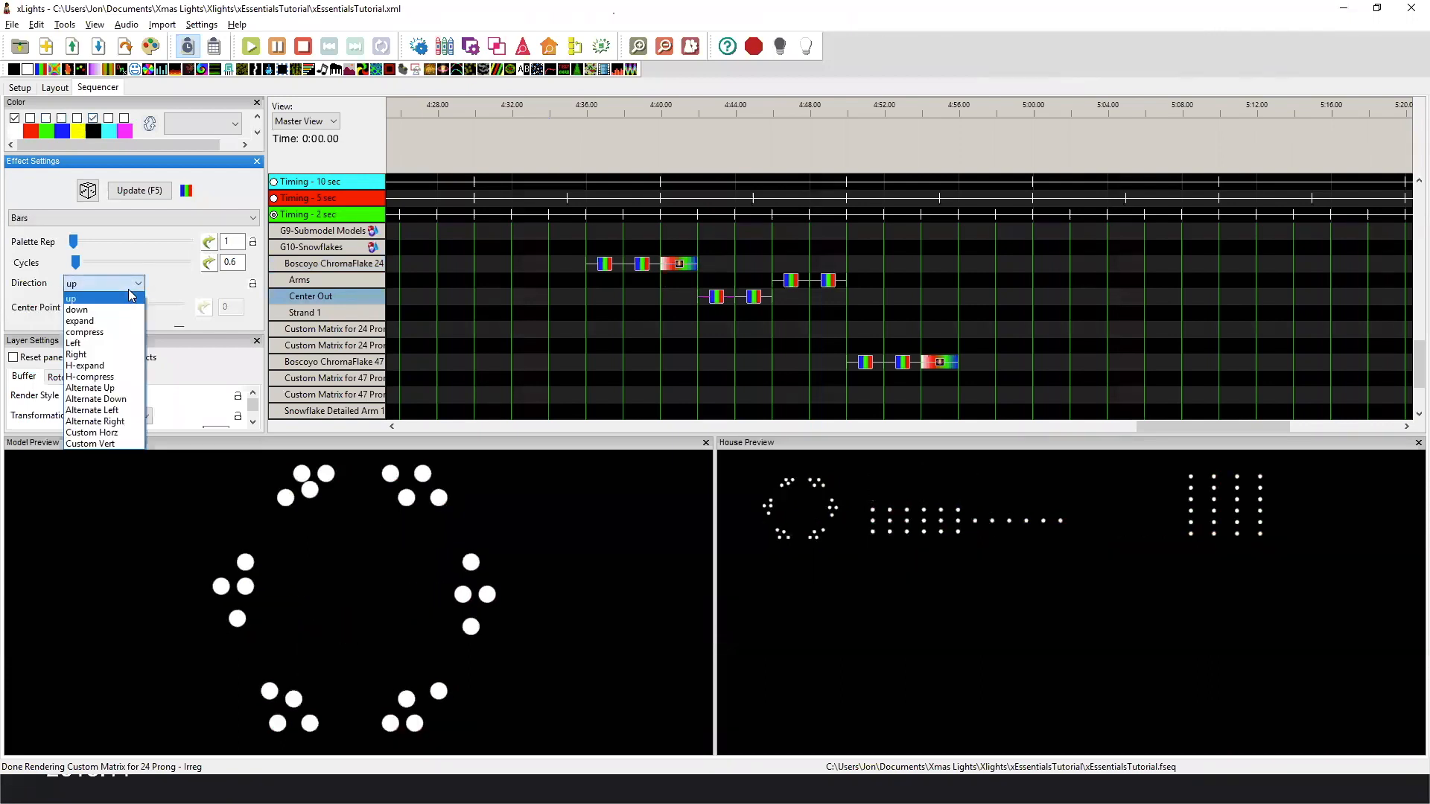
{"action": "left_click", "coordinate": [126, 310]}
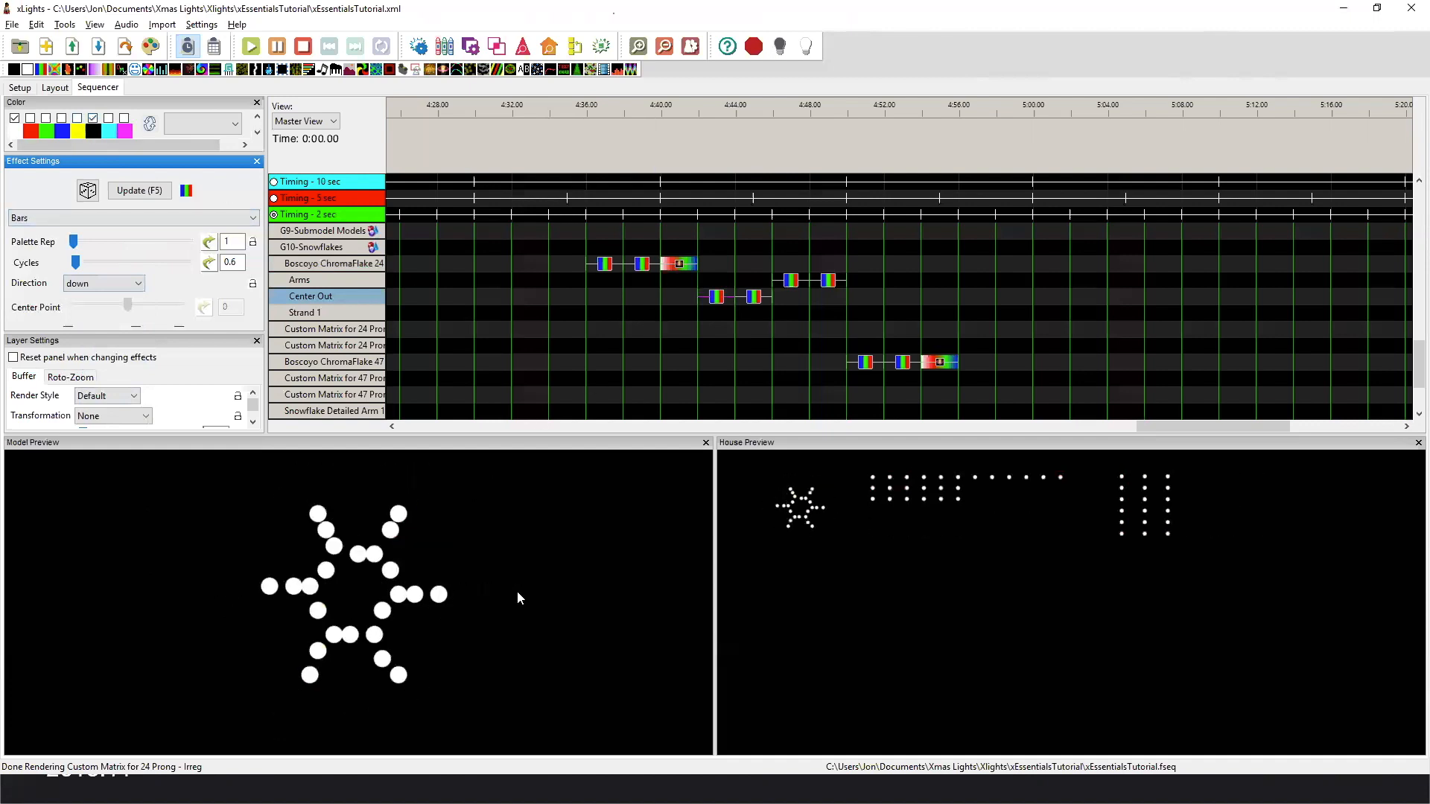
Compare the Bars effects on the Center Out and Arms submodels as they play on the 24 prong snowflake and matrices.
{"action": "left_click", "coordinate": [760, 303]}
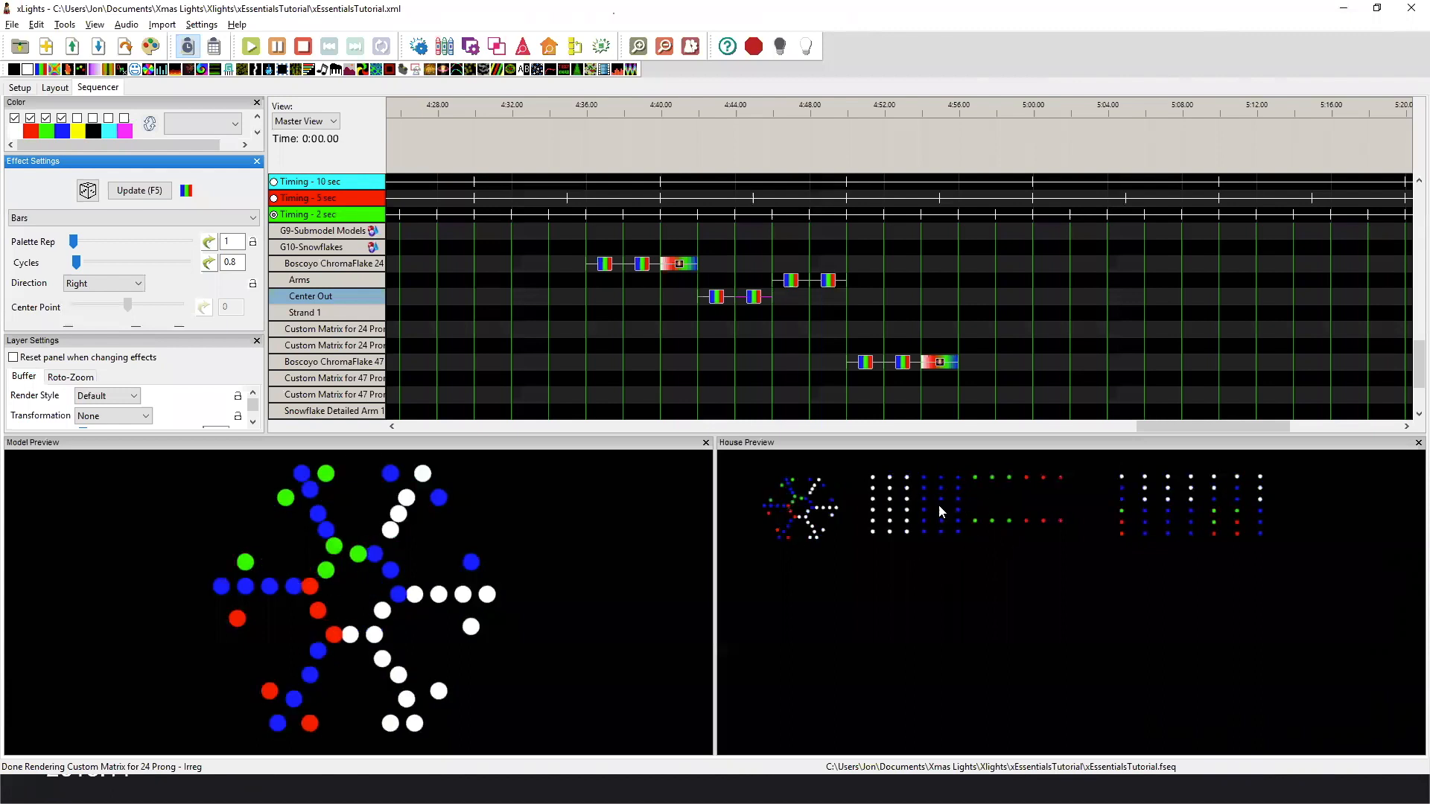
{"action": "left_click", "coordinate": [787, 284]}
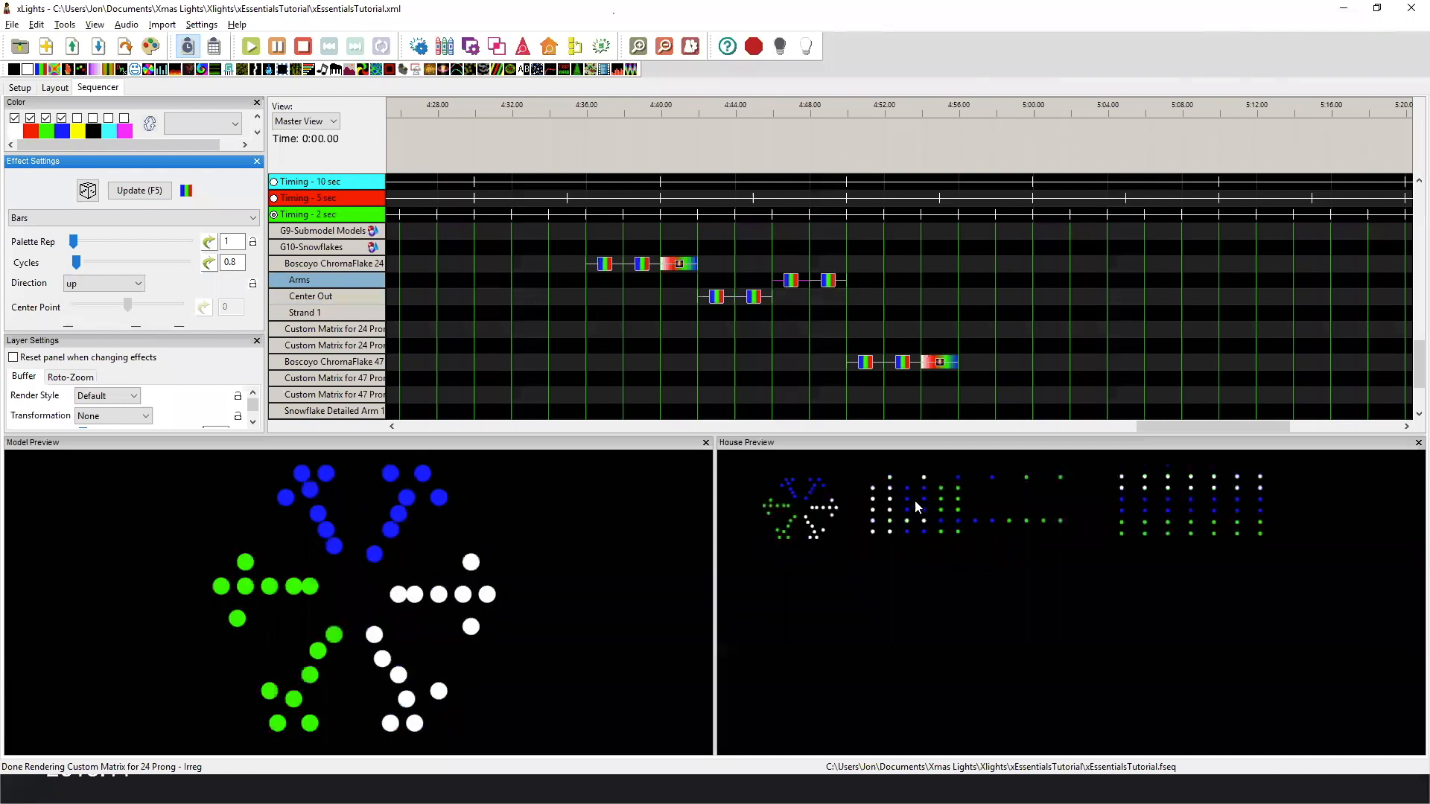
{"action": "left_click", "coordinate": [832, 287]}
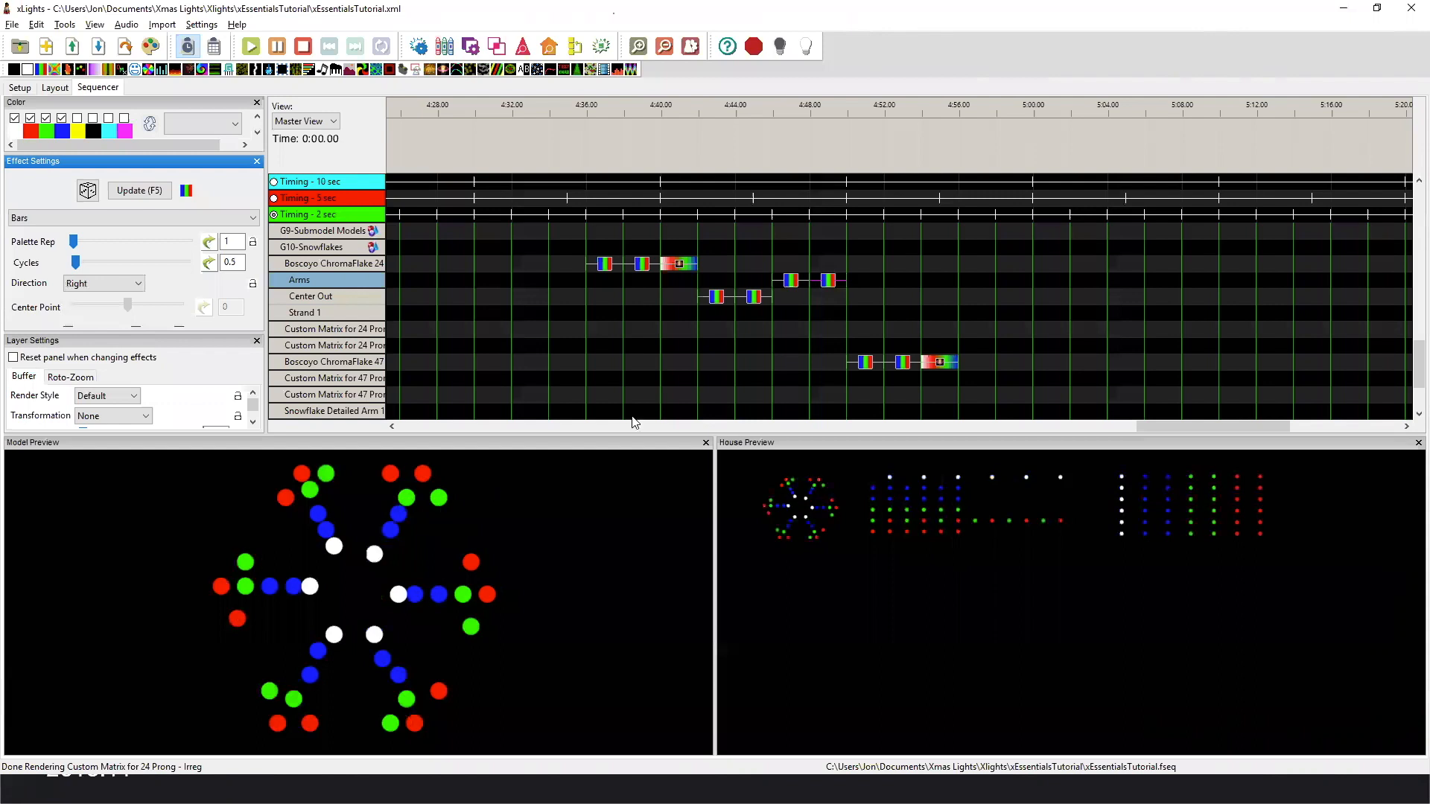
{"action": "left_click", "coordinate": [754, 297]}
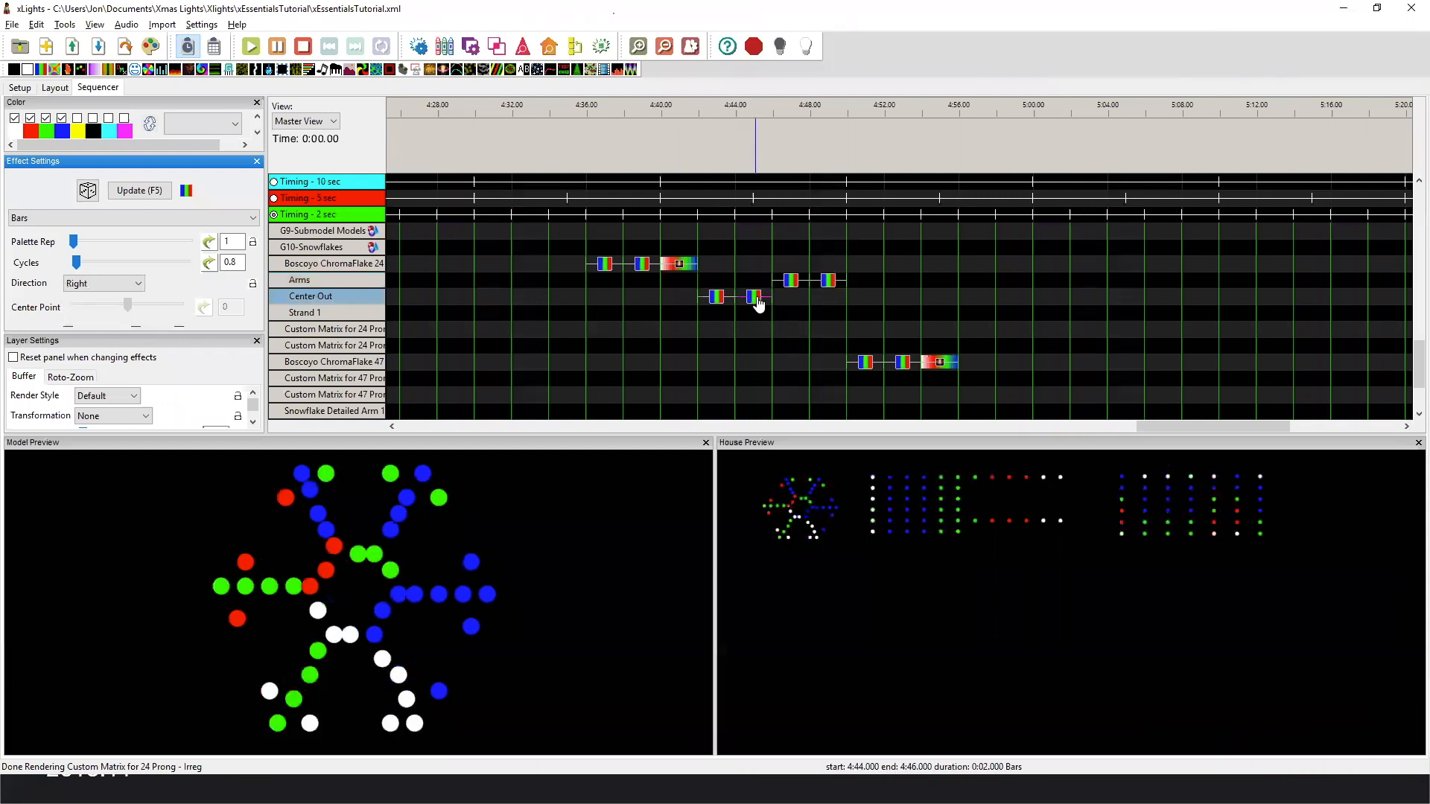
{"action": "left_click", "coordinate": [717, 297]}
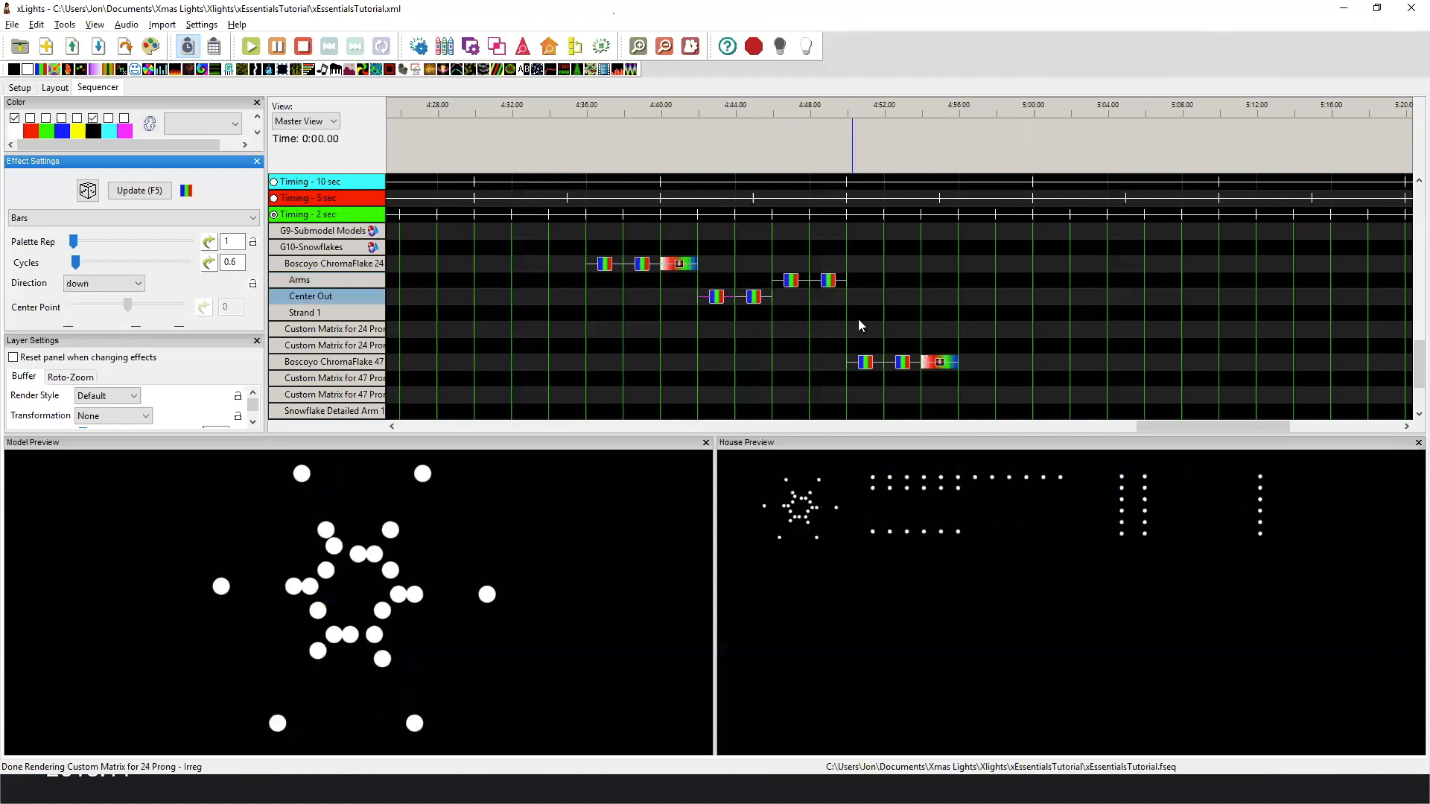
Expand the Boscoyo ChromaFlake 47 3 Prong submodels and play that model's Bars and Shockwave effects.
{"action": "left_click", "coordinate": [866, 365]}
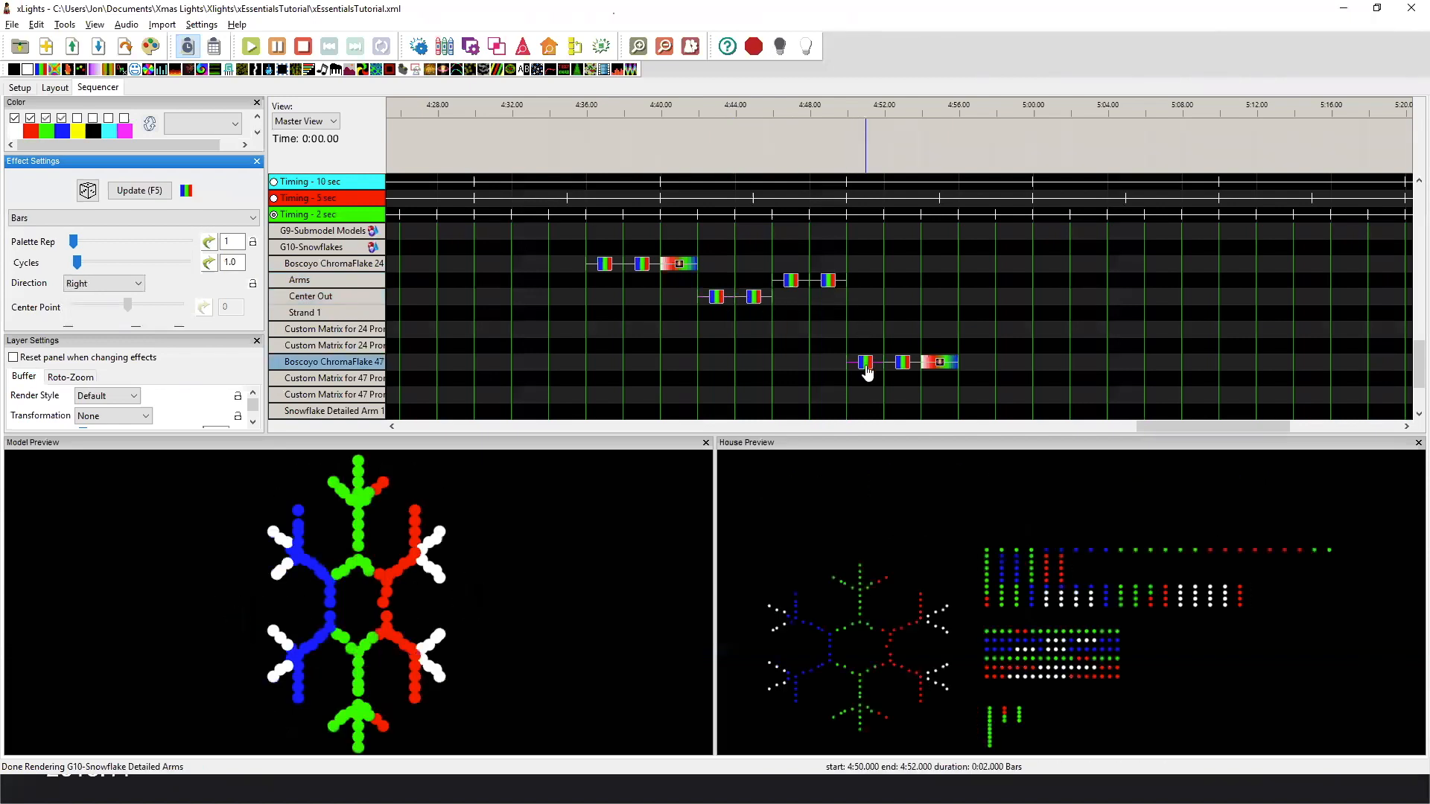
{"action": "double_click", "coordinate": [309, 361]}
{"action": "scroll", "coordinate": [1025, 289], "scroll_direction": "down", "scroll_amount": 8}
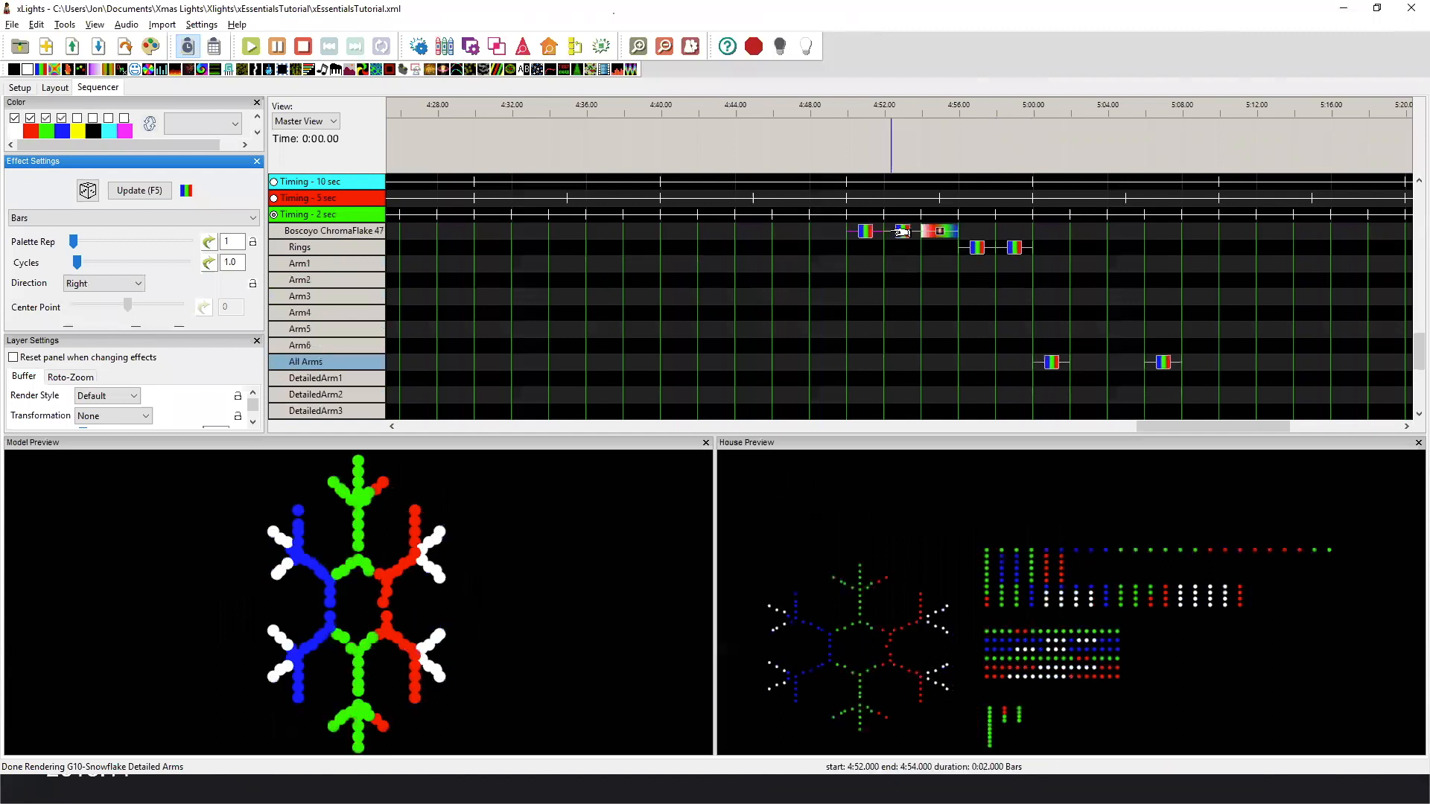
{"action": "left_click", "coordinate": [903, 233]}
{"action": "left_click", "coordinate": [939, 232]}
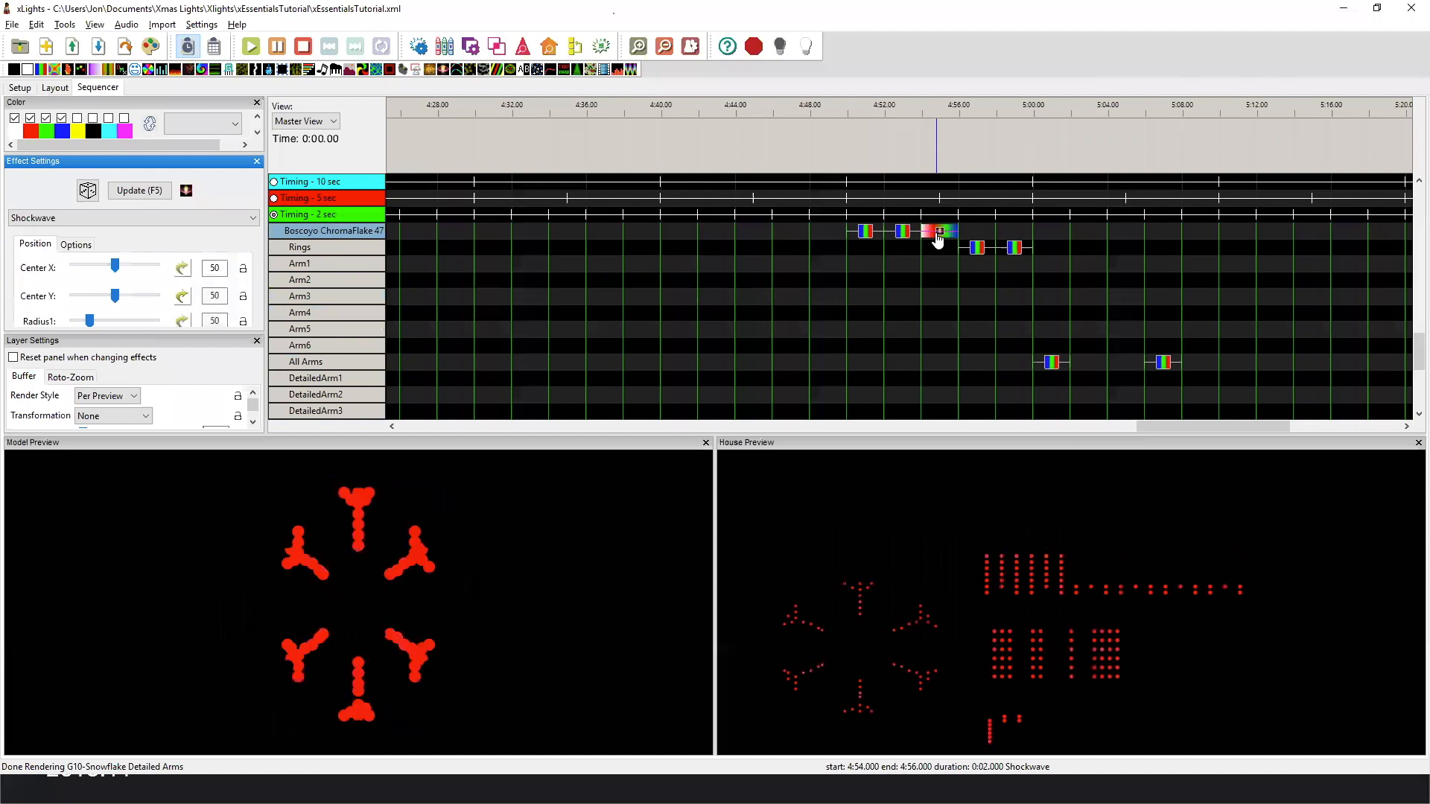
{"action": "left_click", "coordinate": [940, 233]}
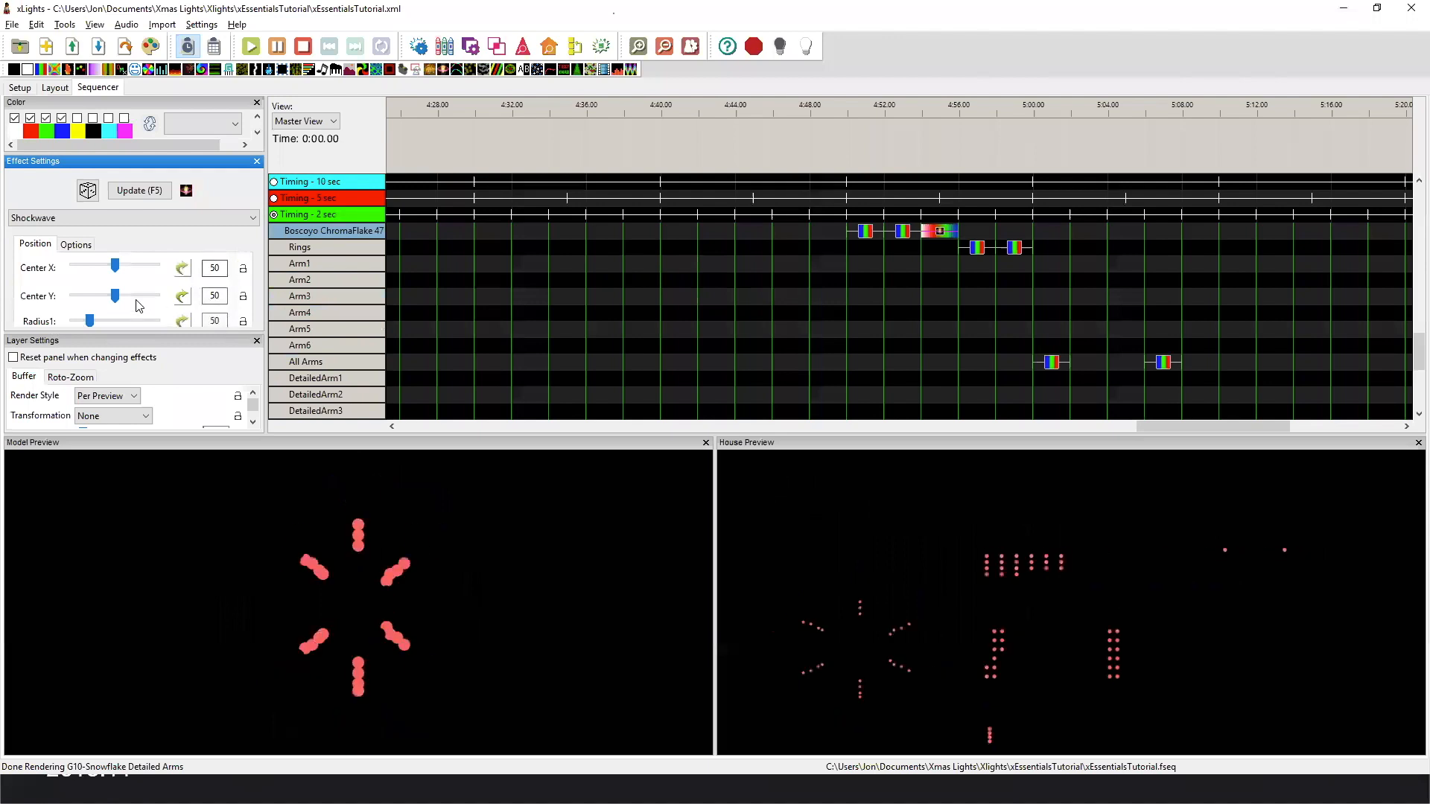
Play the first Rings Bars effect, try it with green and blue added to its colors, and turn both colors off again.
{"action": "left_click", "coordinate": [977, 248]}
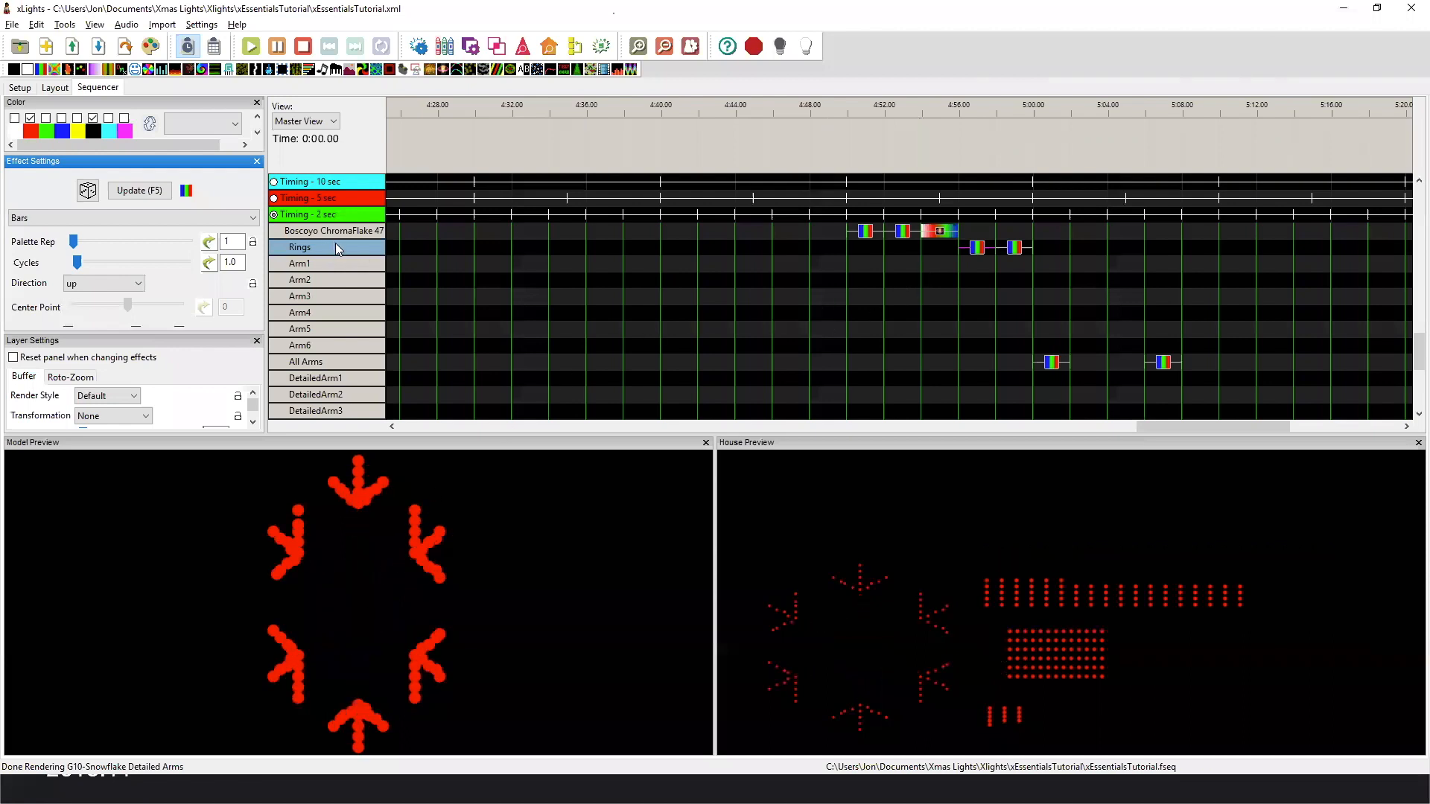
{"action": "left_click", "coordinate": [1015, 248]}
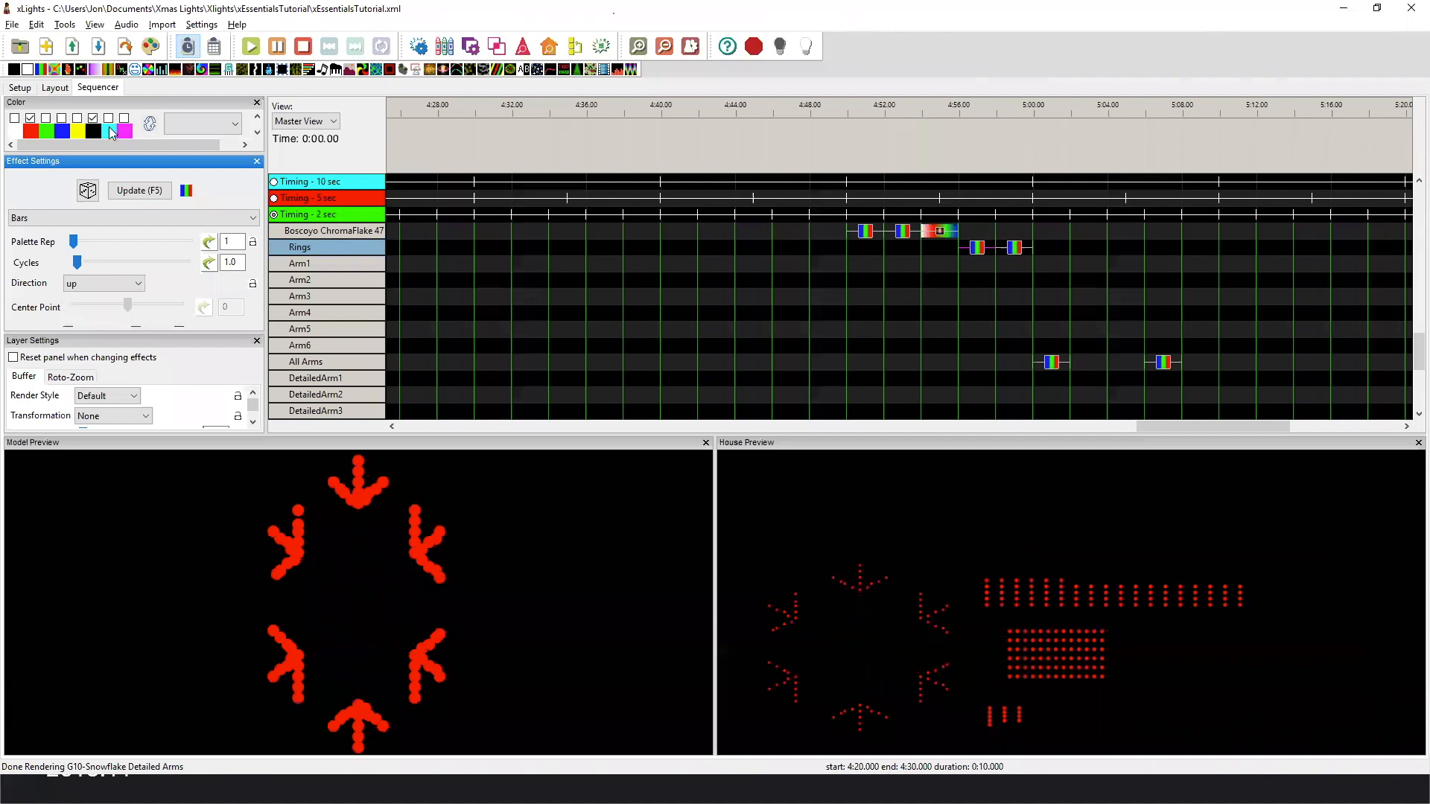
{"action": "left_click", "coordinate": [46, 118]}
{"action": "left_click", "coordinate": [62, 118]}
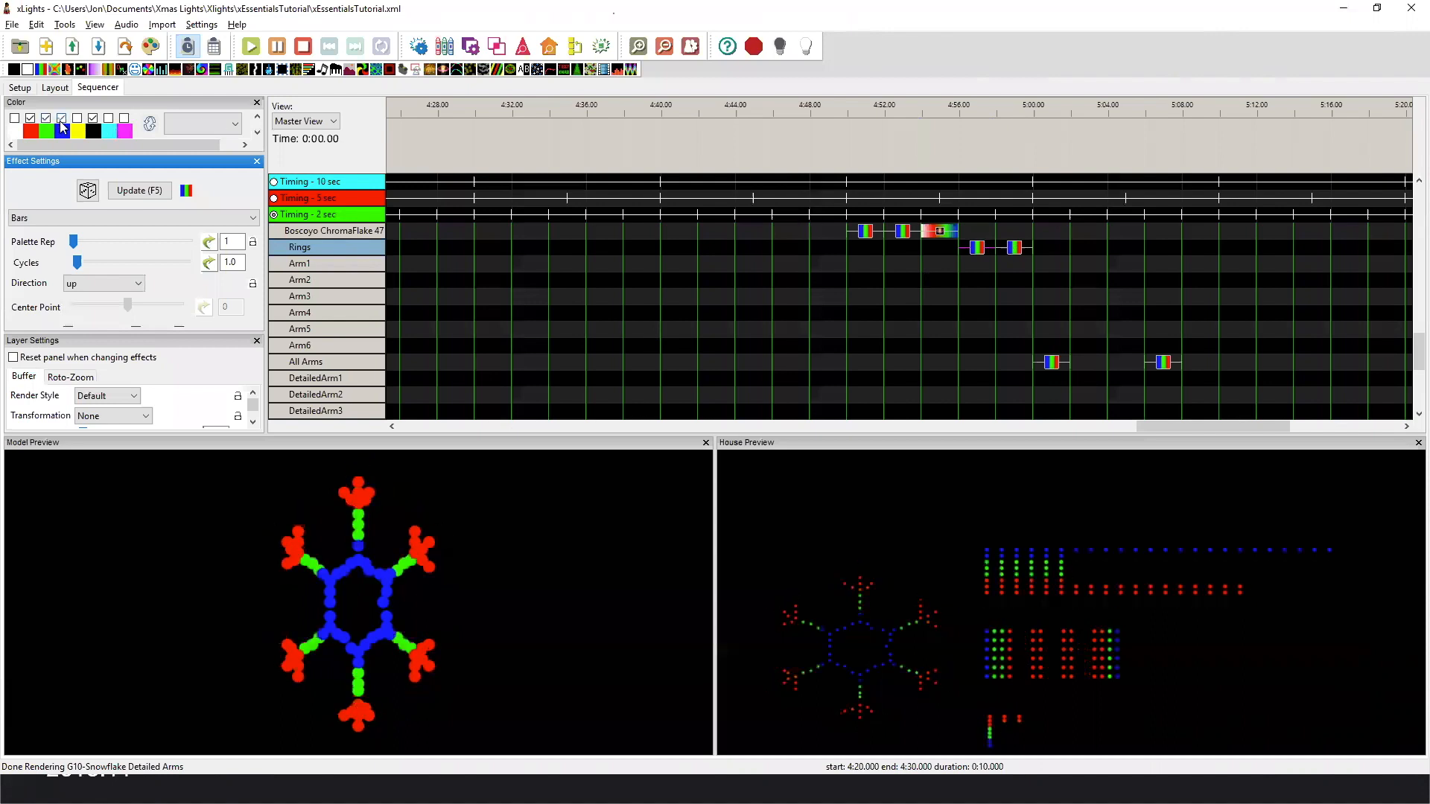
{"action": "left_click", "coordinate": [62, 118]}
{"action": "left_click", "coordinate": [46, 118]}
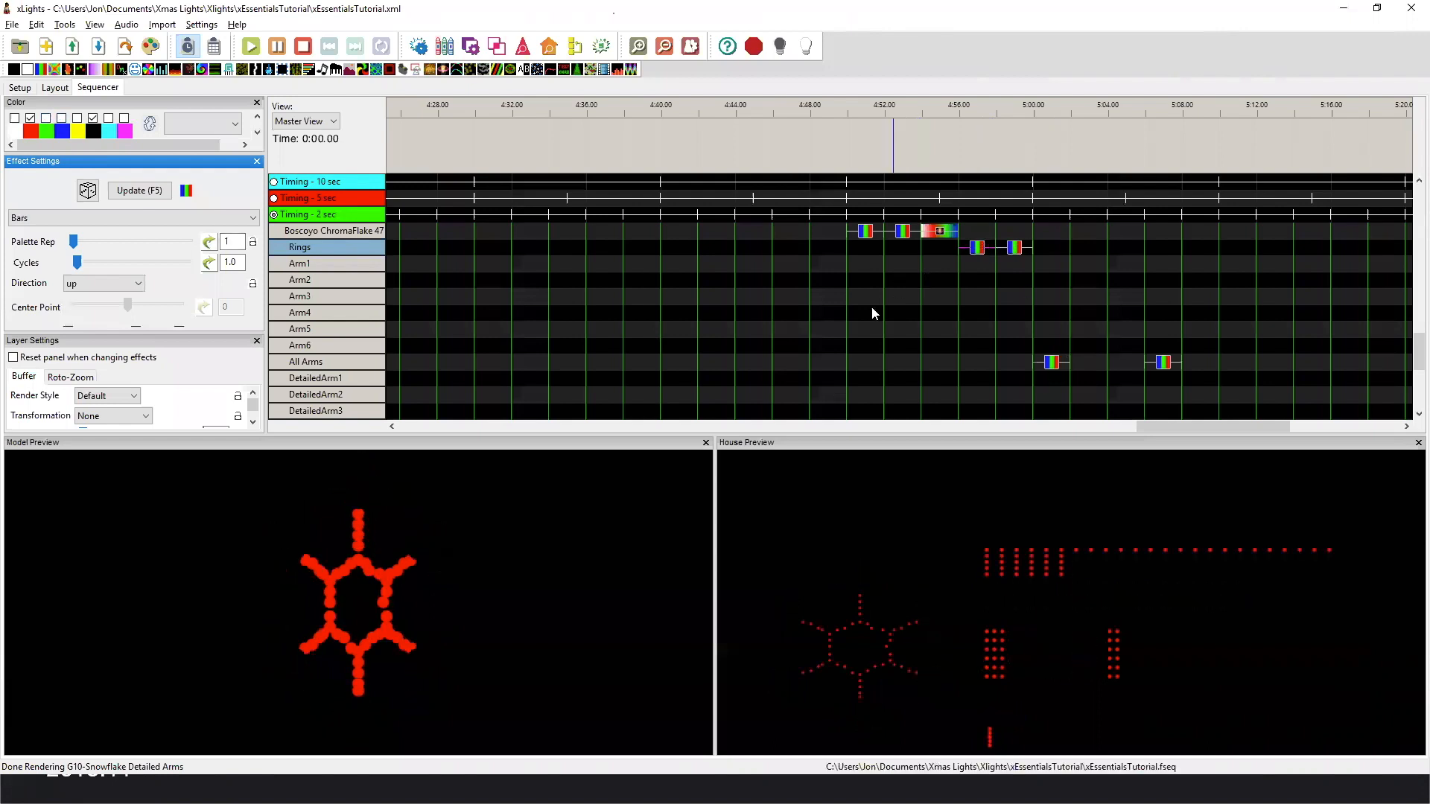
{"action": "left_click", "coordinate": [976, 249]}
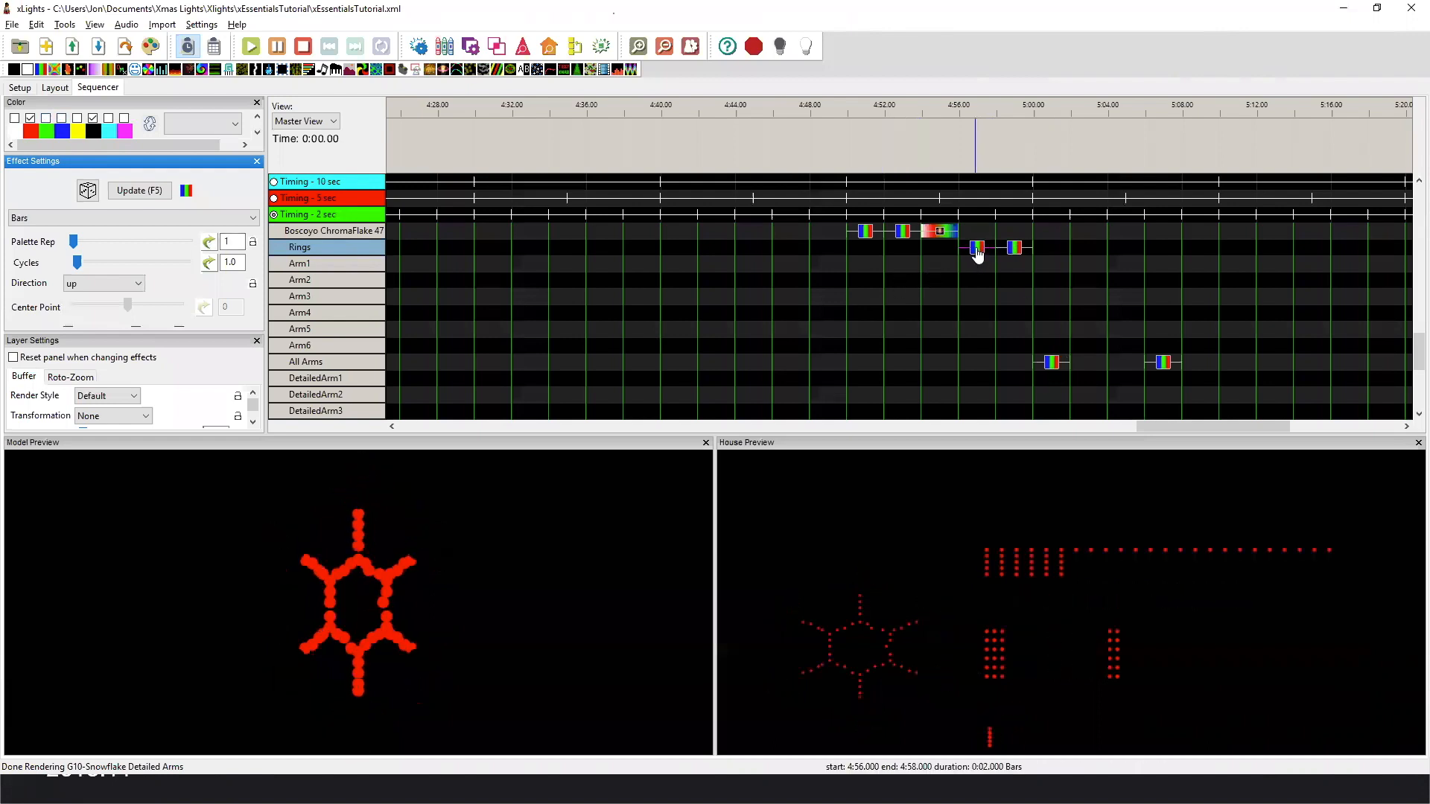
Compare the Bars effects on the Rings and All Arms submodels with those on the G10-Snowflake Arms and Detailed Arms groups.
{"action": "left_click", "coordinate": [1015, 250]}
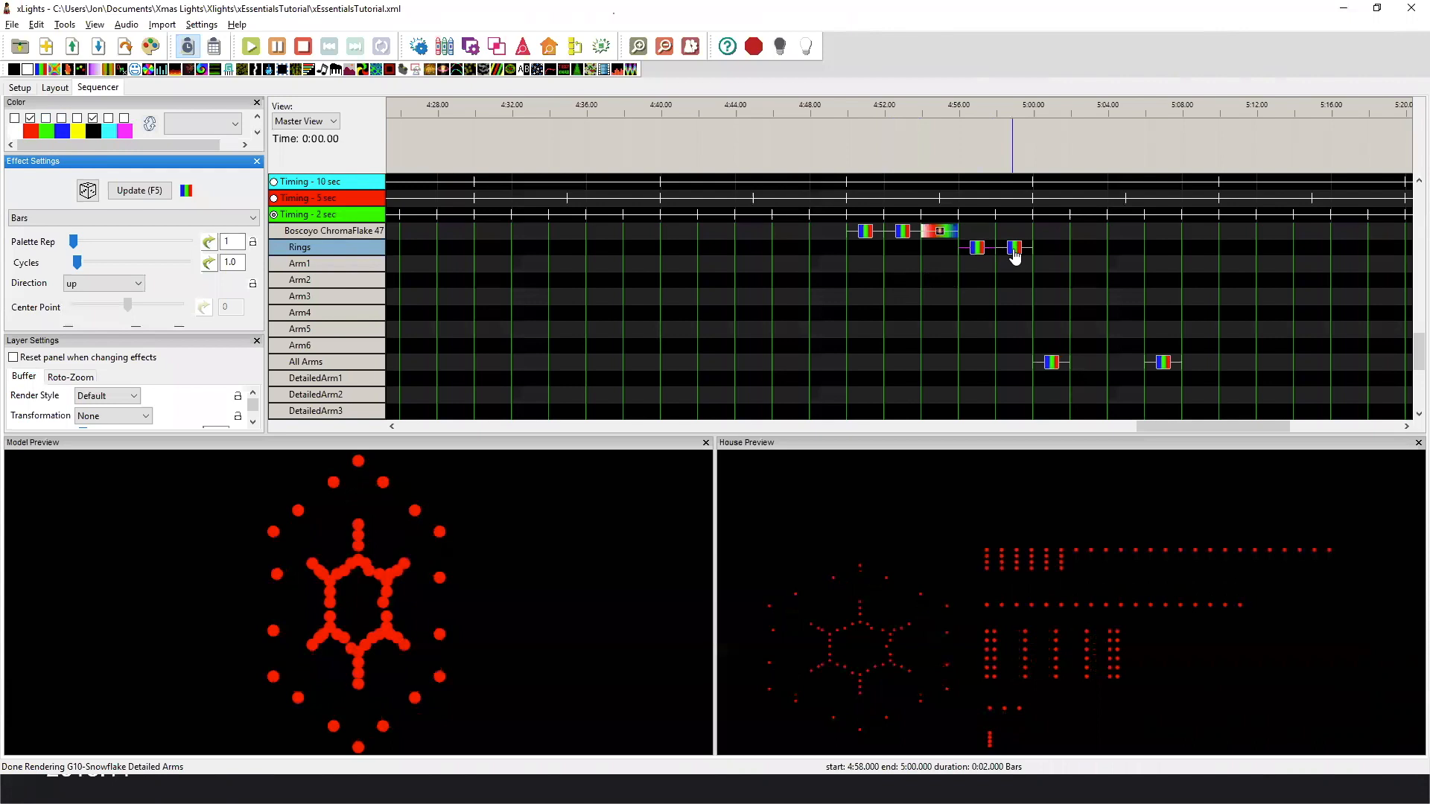
{"action": "left_click", "coordinate": [1051, 364]}
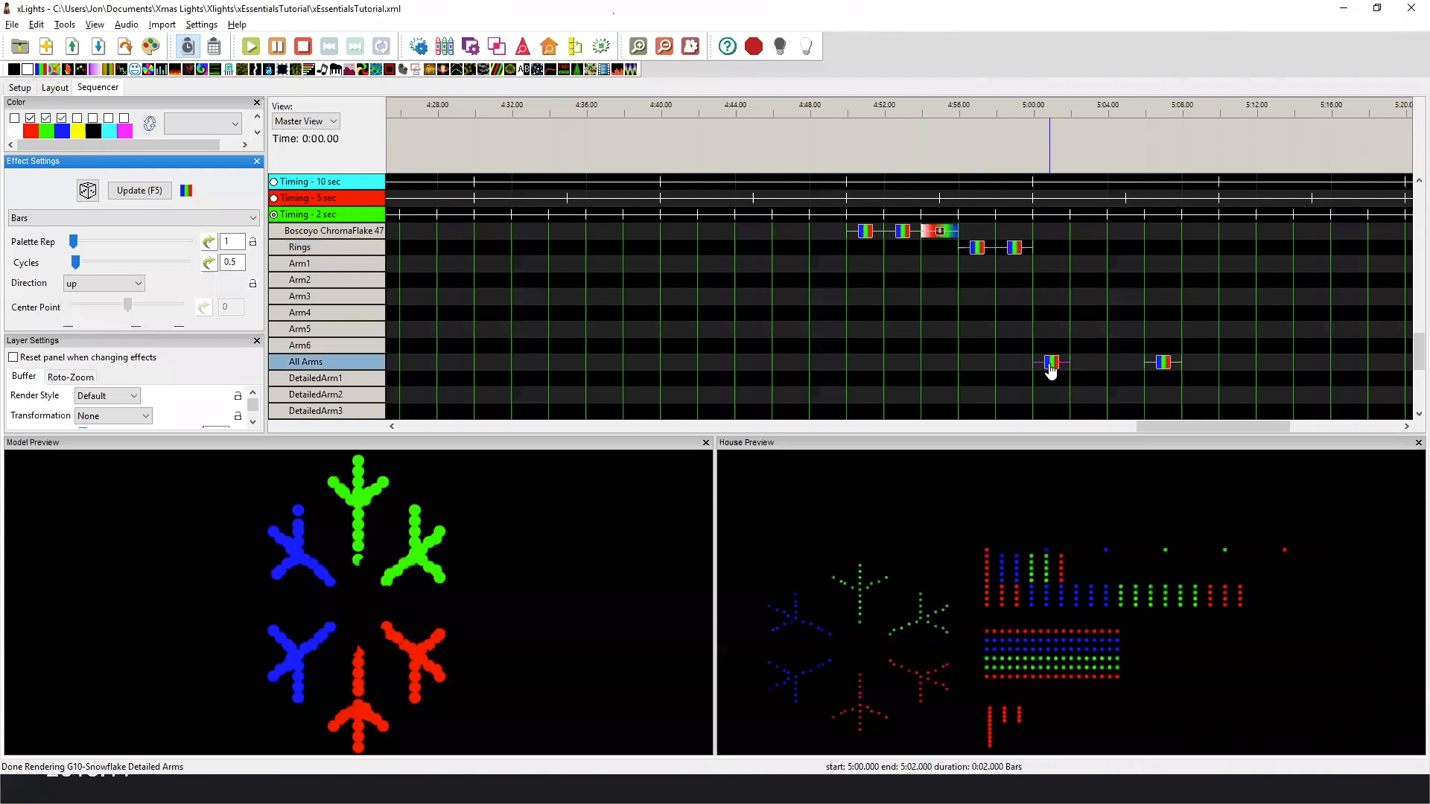
{"action": "scroll", "coordinate": [1119, 341], "scroll_direction": "down", "scroll_amount": 3}
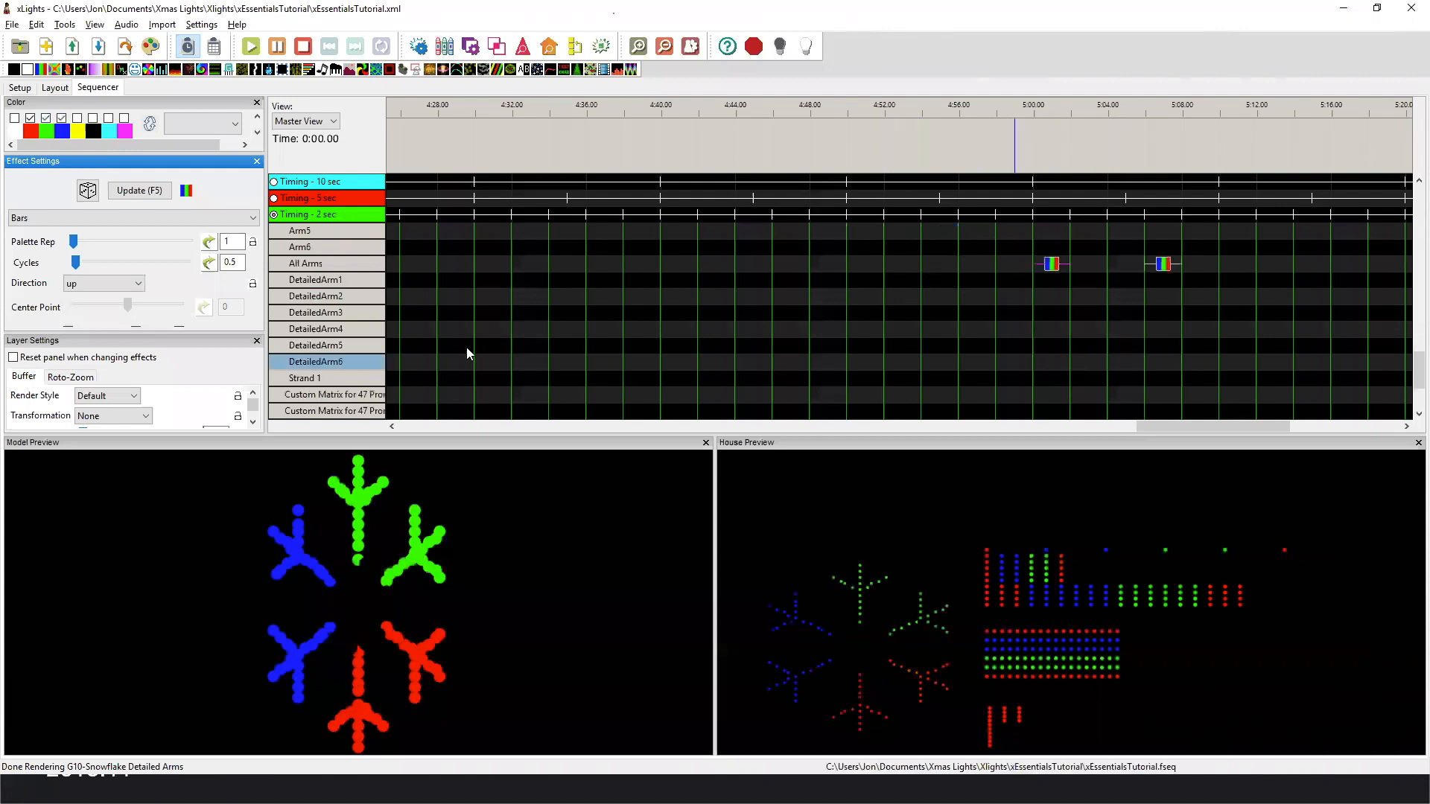
{"action": "scroll", "coordinate": [367, 376], "scroll_direction": "down", "scroll_amount": 1}
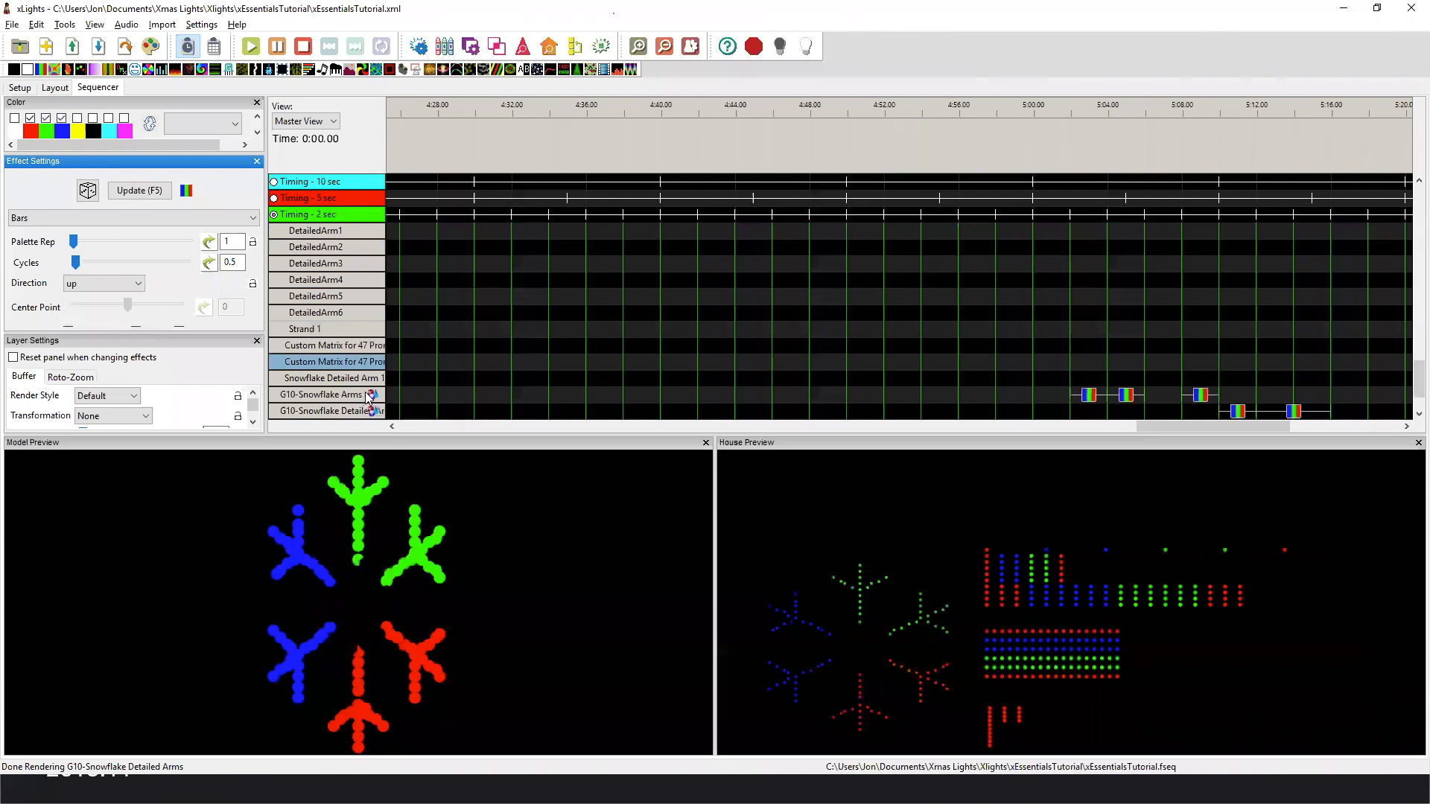
{"action": "left_click", "coordinate": [1088, 397]}
{"action": "left_click", "coordinate": [1130, 396]}
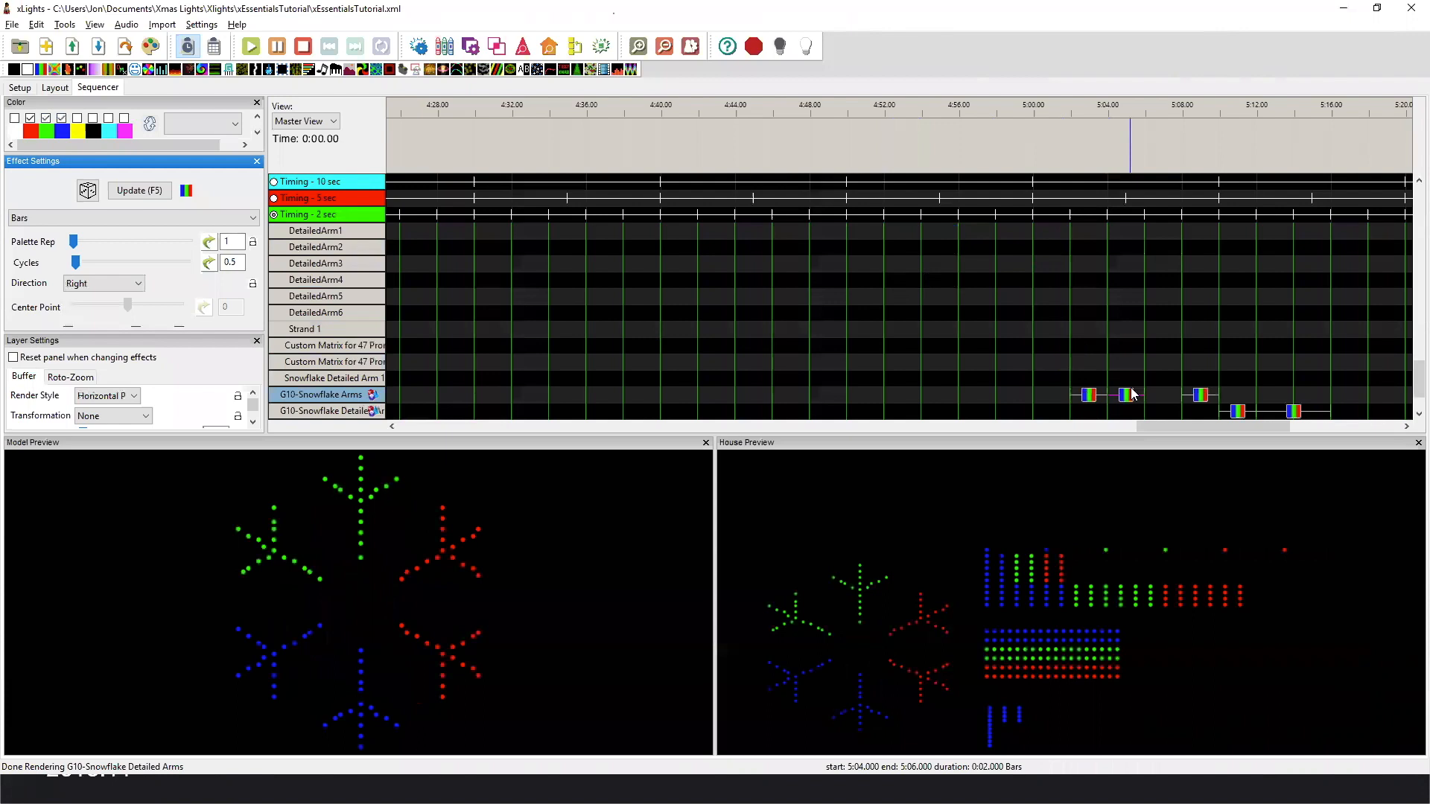
{"action": "scroll", "coordinate": [1170, 388], "scroll_direction": "down", "scroll_amount": 1}
{"action": "left_click", "coordinate": [1202, 365]}
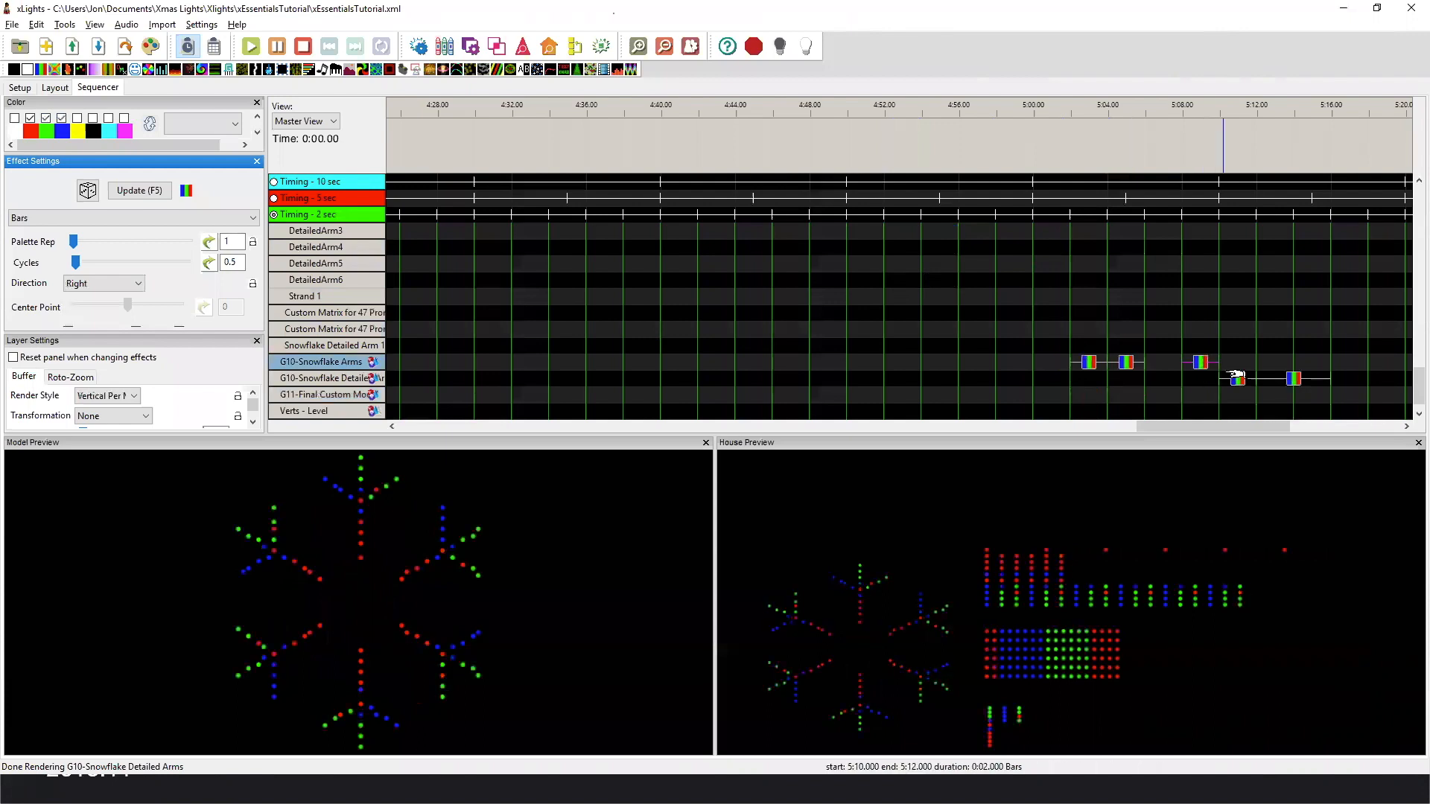
{"action": "left_click", "coordinate": [1295, 380]}
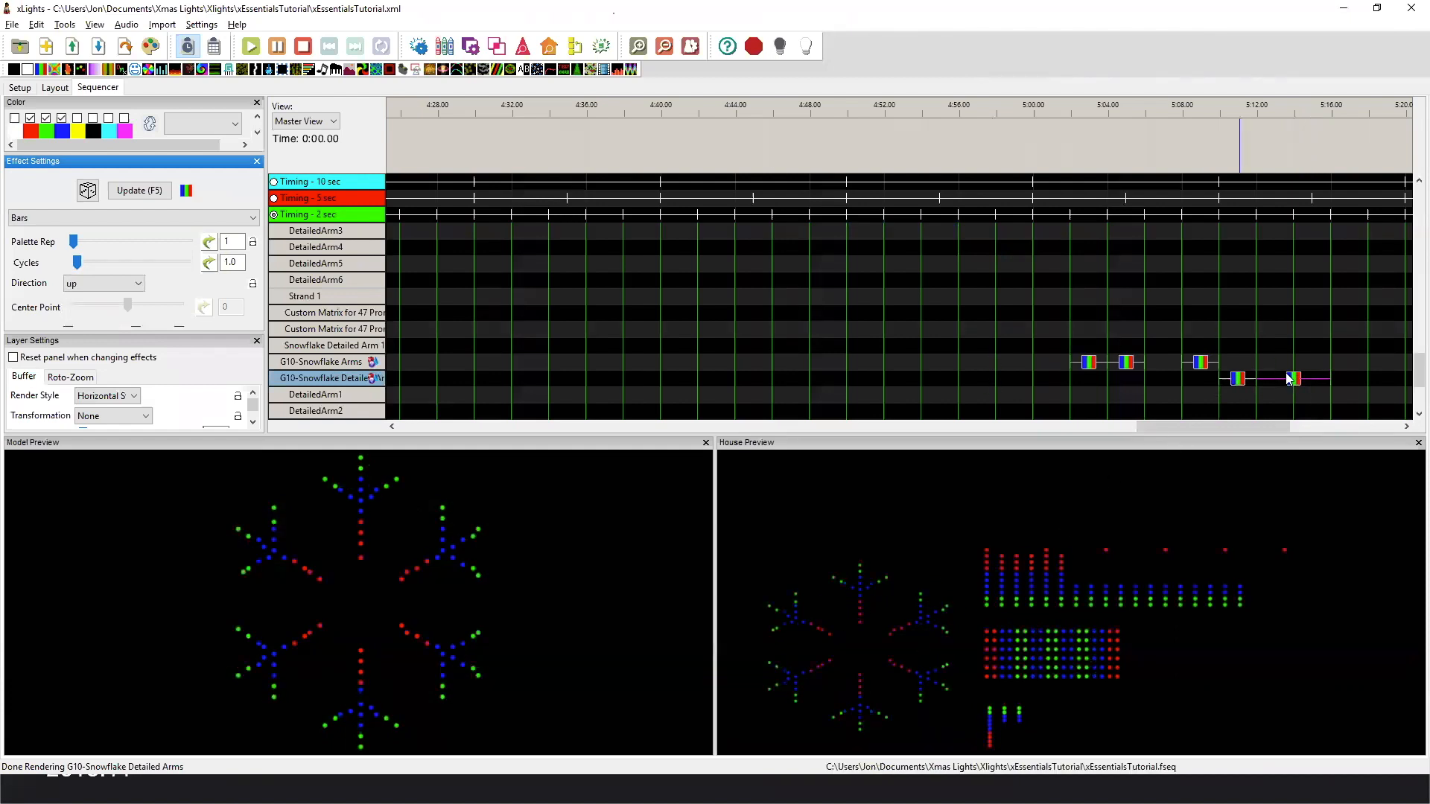
Replay the second Rings Bars effect and the first All Arms Bars effect on the Boscoyo ChromaFlake 47 3 Prong.
{"action": "scroll", "coordinate": [998, 318], "scroll_direction": "up", "scroll_amount": 3}
{"action": "scroll", "coordinate": [1062, 317], "scroll_direction": "up", "scroll_amount": 1}
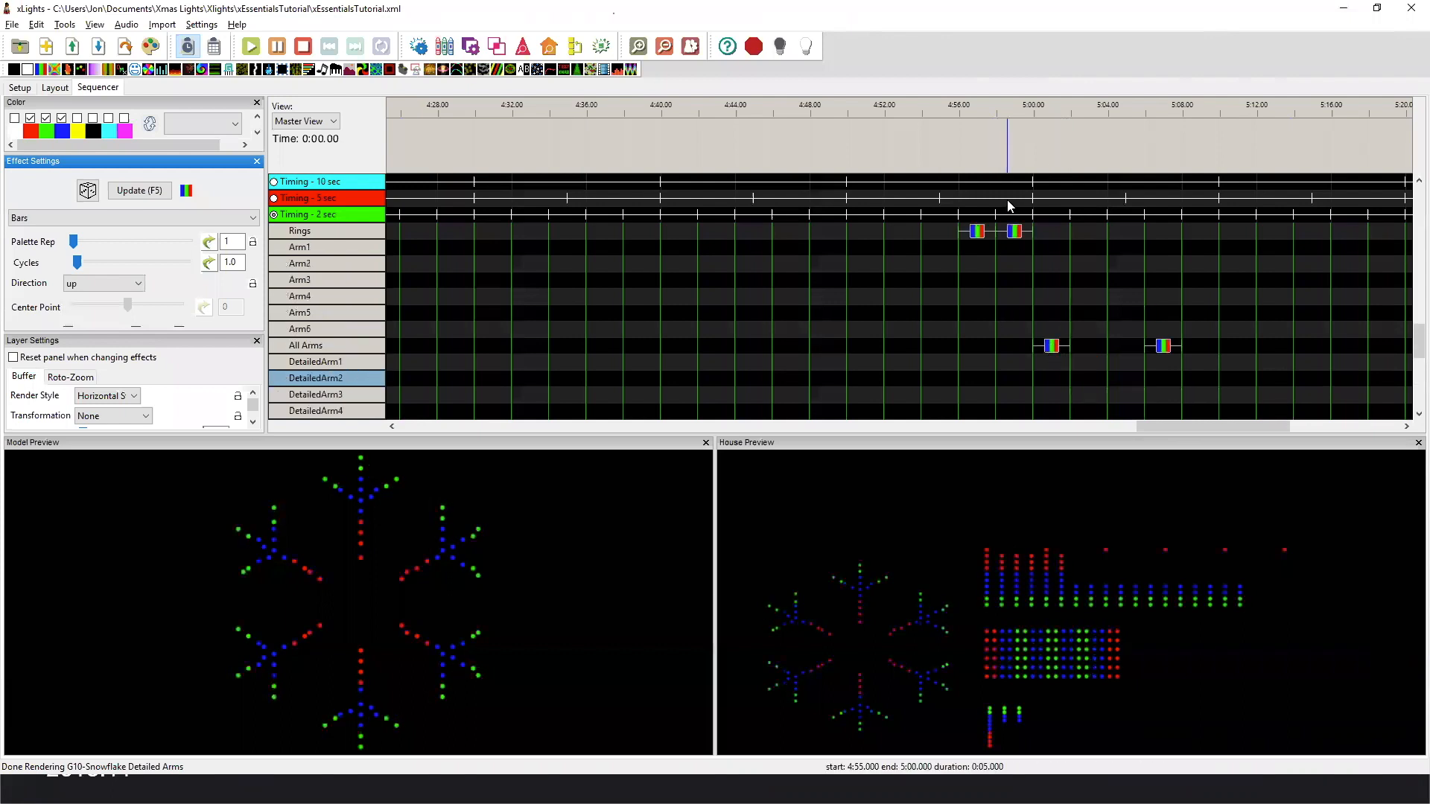
{"action": "scroll", "coordinate": [1040, 270], "scroll_direction": "up", "scroll_amount": 2}
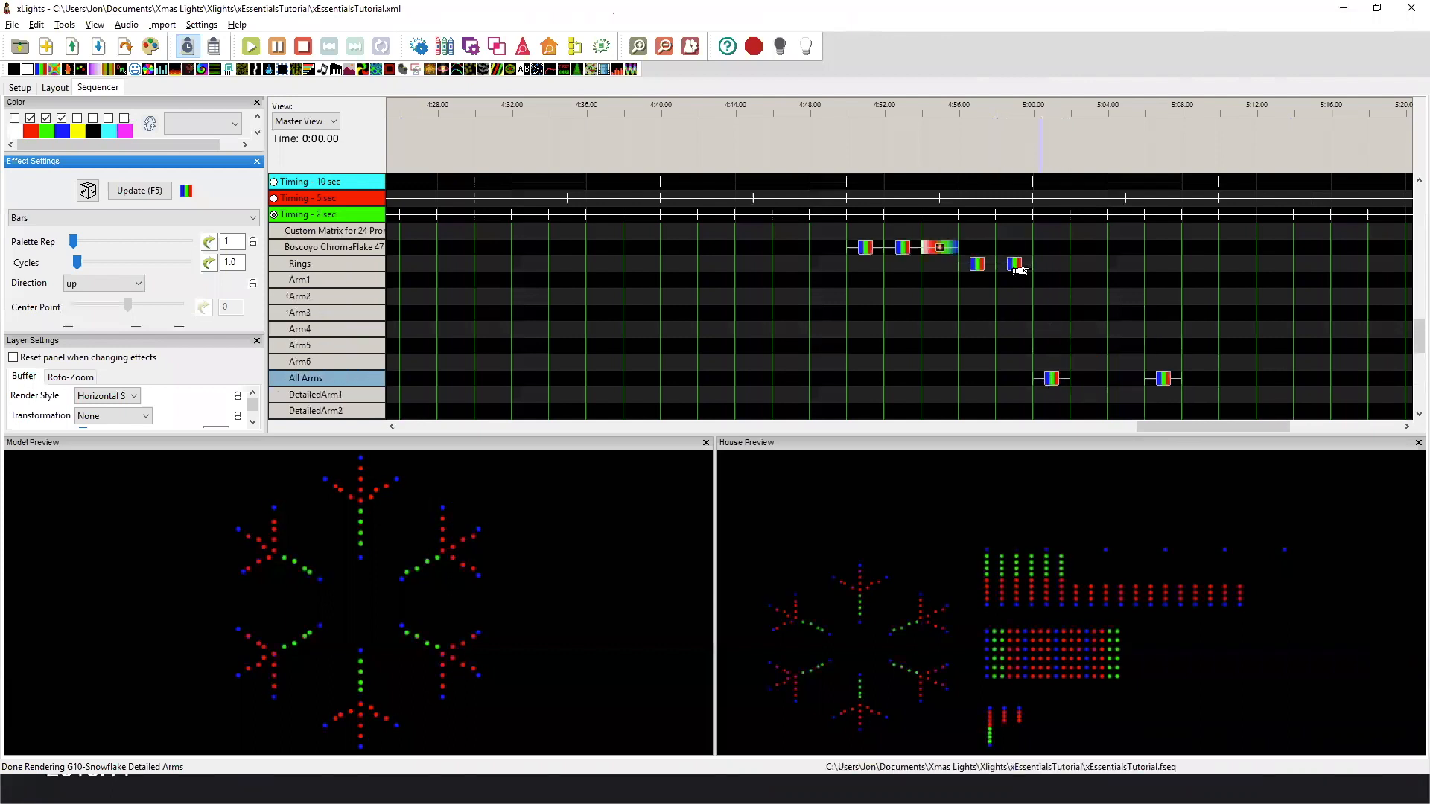
{"action": "left_click", "coordinate": [1013, 265]}
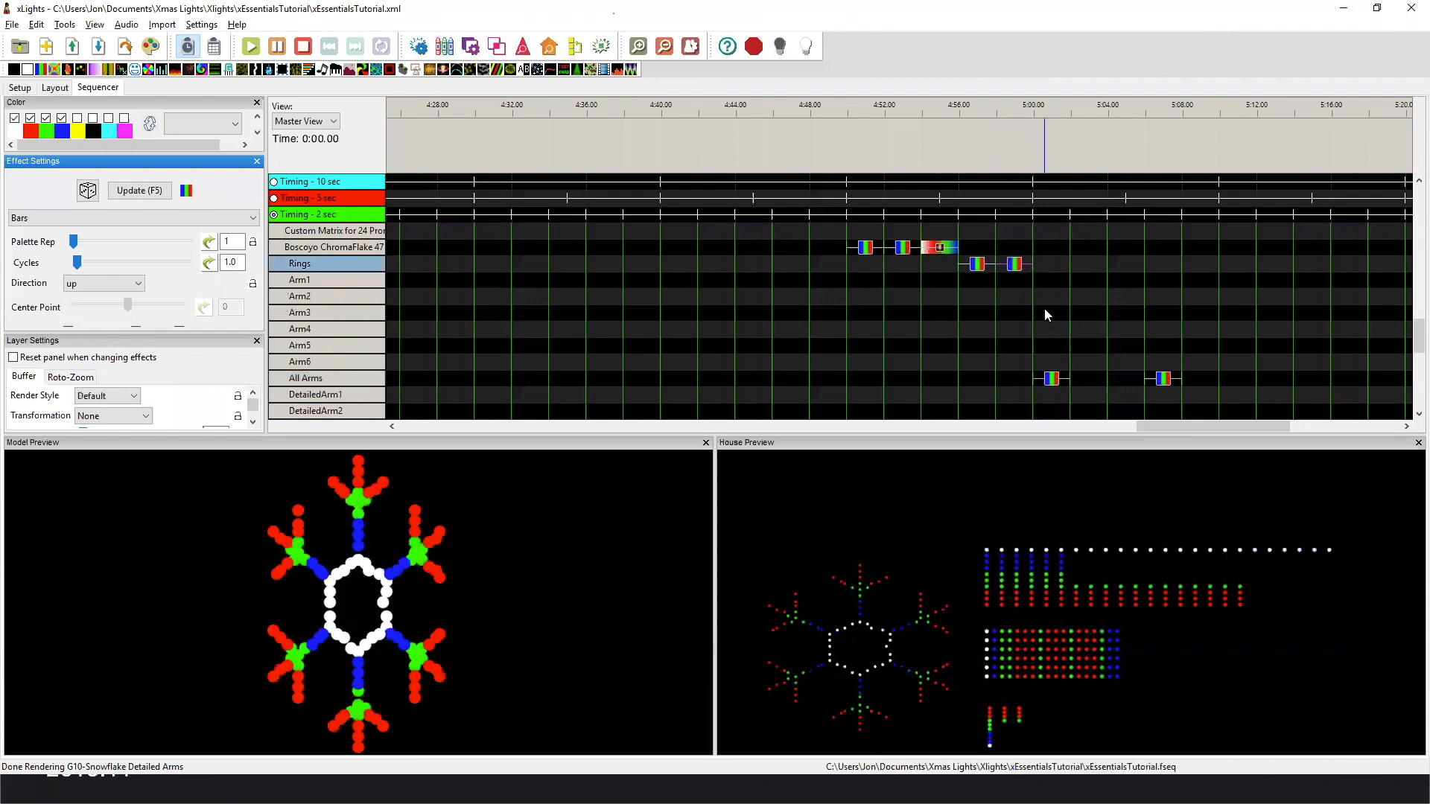
{"action": "scroll", "coordinate": [1044, 308], "scroll_direction": "down", "scroll_amount": 2}
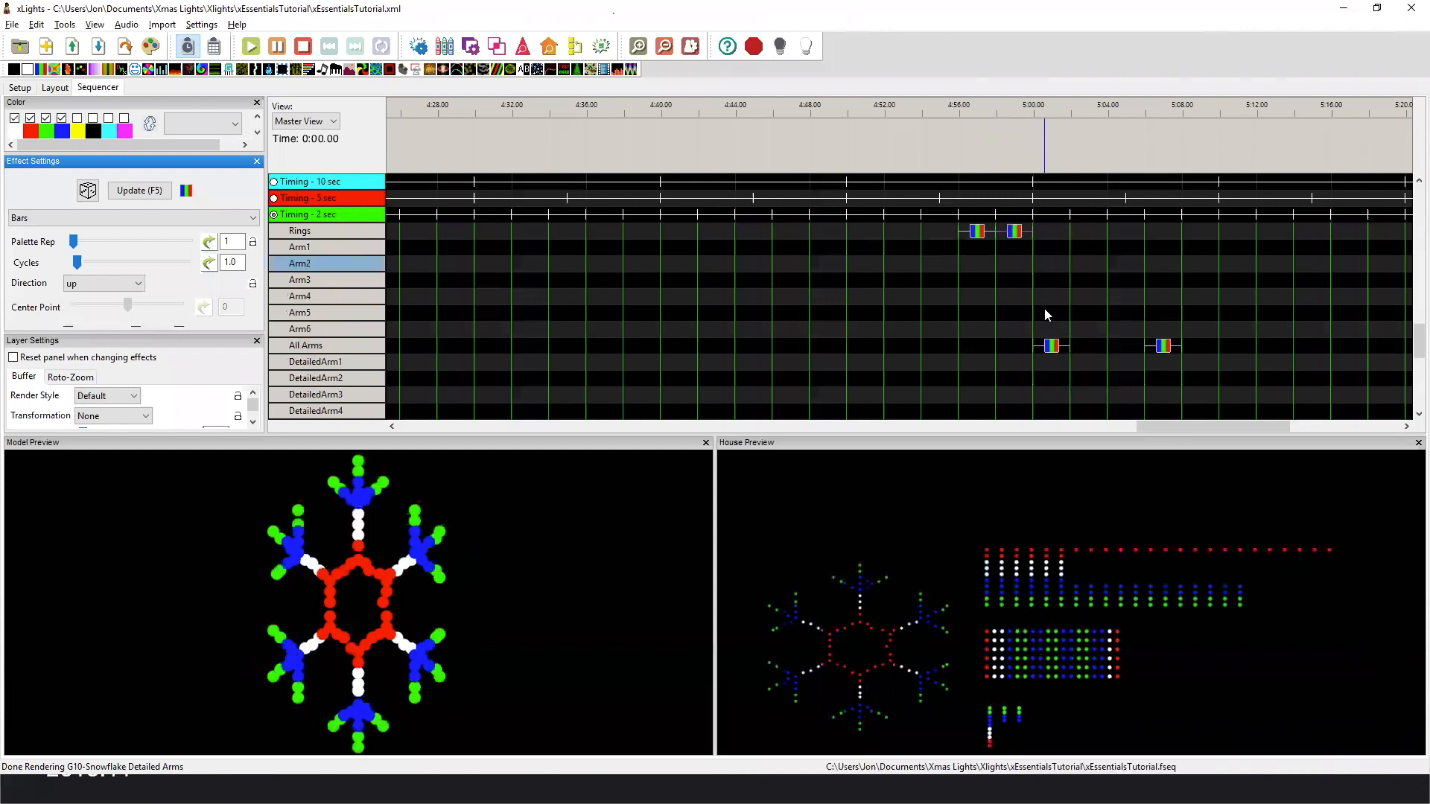
{"action": "left_click", "coordinate": [1052, 348]}
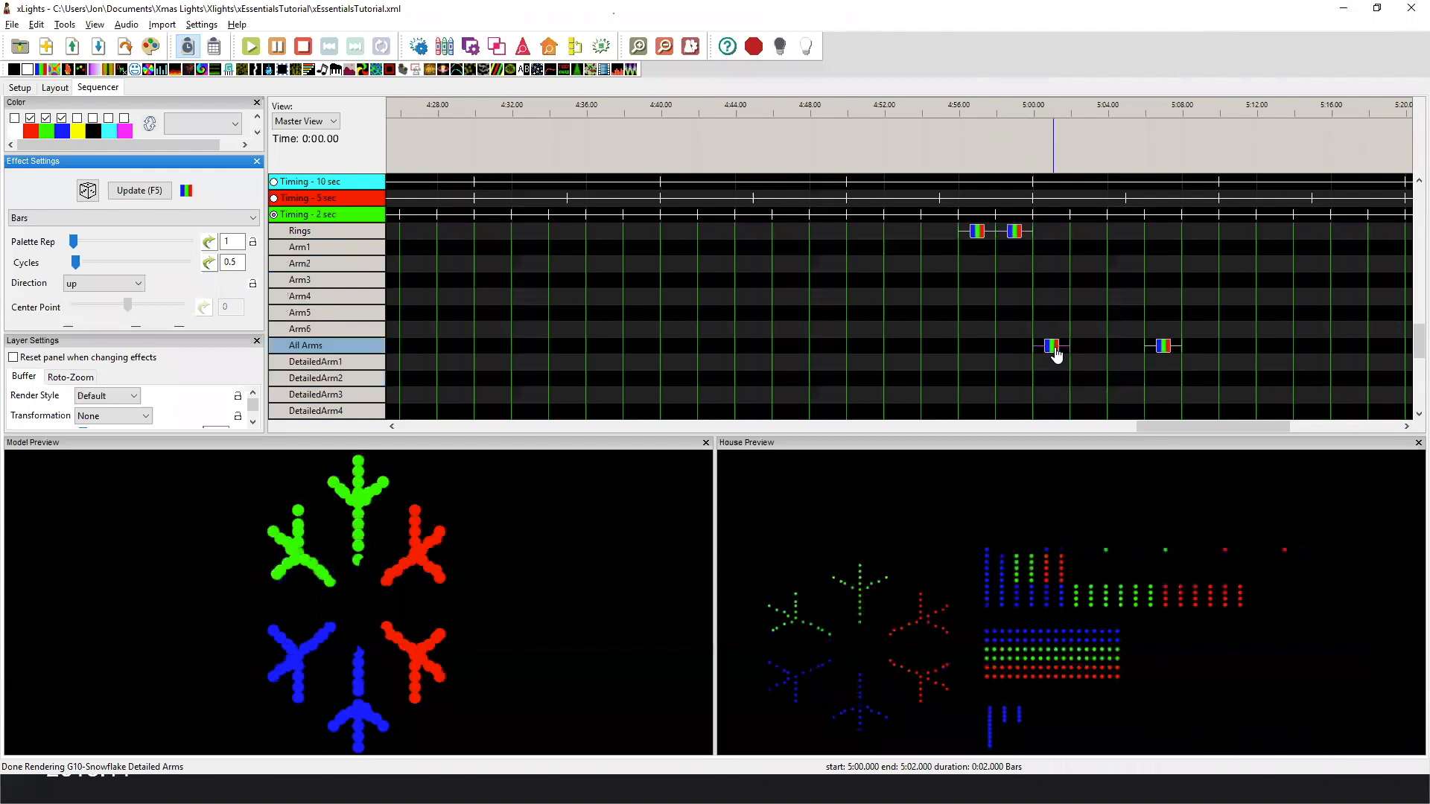
Compare the horizontal and vertical per-model Bars effects on the G10-Snowflake Arms group across the snowflake and its custom matrices.
{"action": "scroll", "coordinate": [1117, 297], "scroll_direction": "down", "scroll_amount": 4}
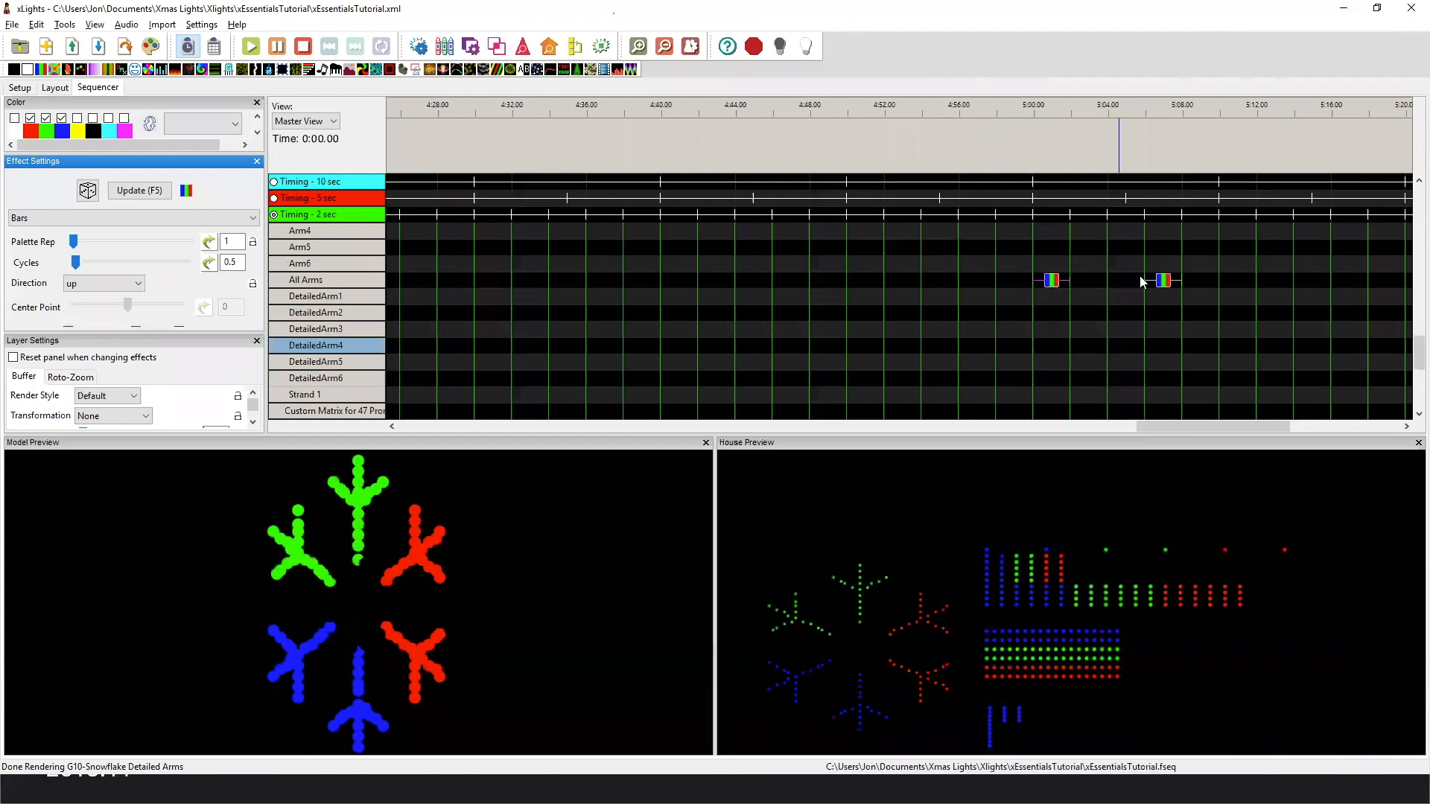
{"action": "scroll", "coordinate": [1136, 280], "scroll_direction": "down", "scroll_amount": 8}
{"action": "left_click", "coordinate": [1081, 329]}
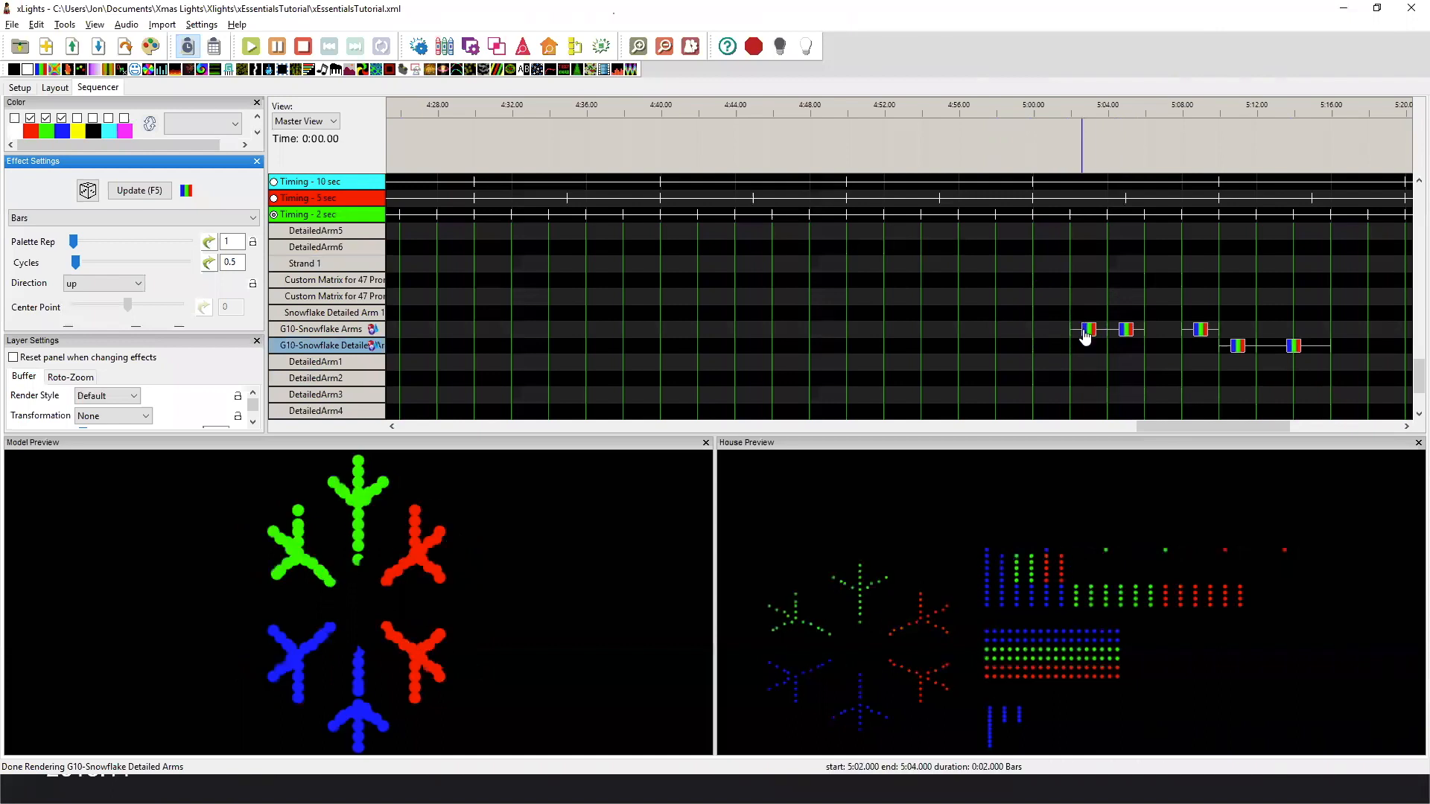
{"action": "left_click", "coordinate": [1202, 330]}
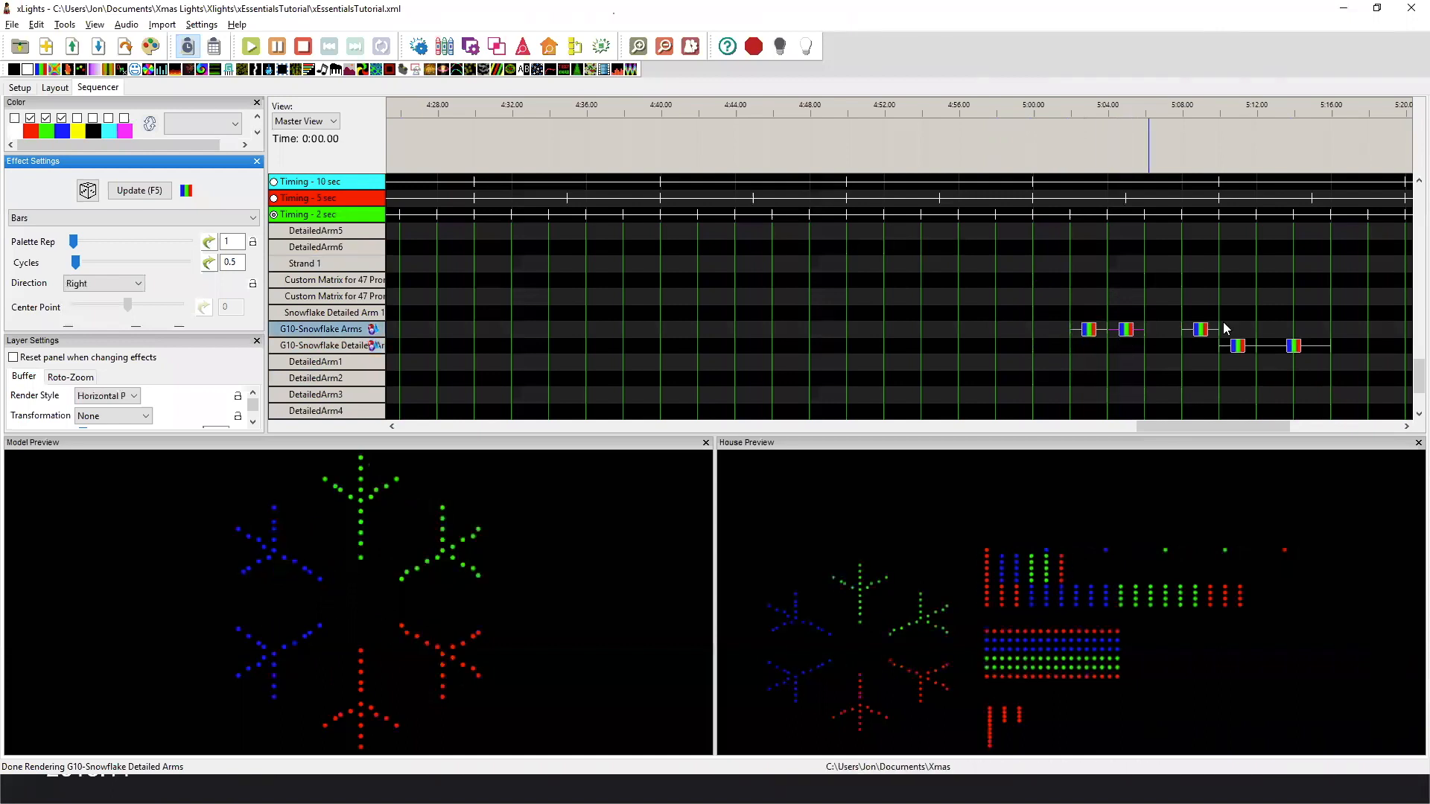
{"action": "left_click", "coordinate": [1200, 330]}
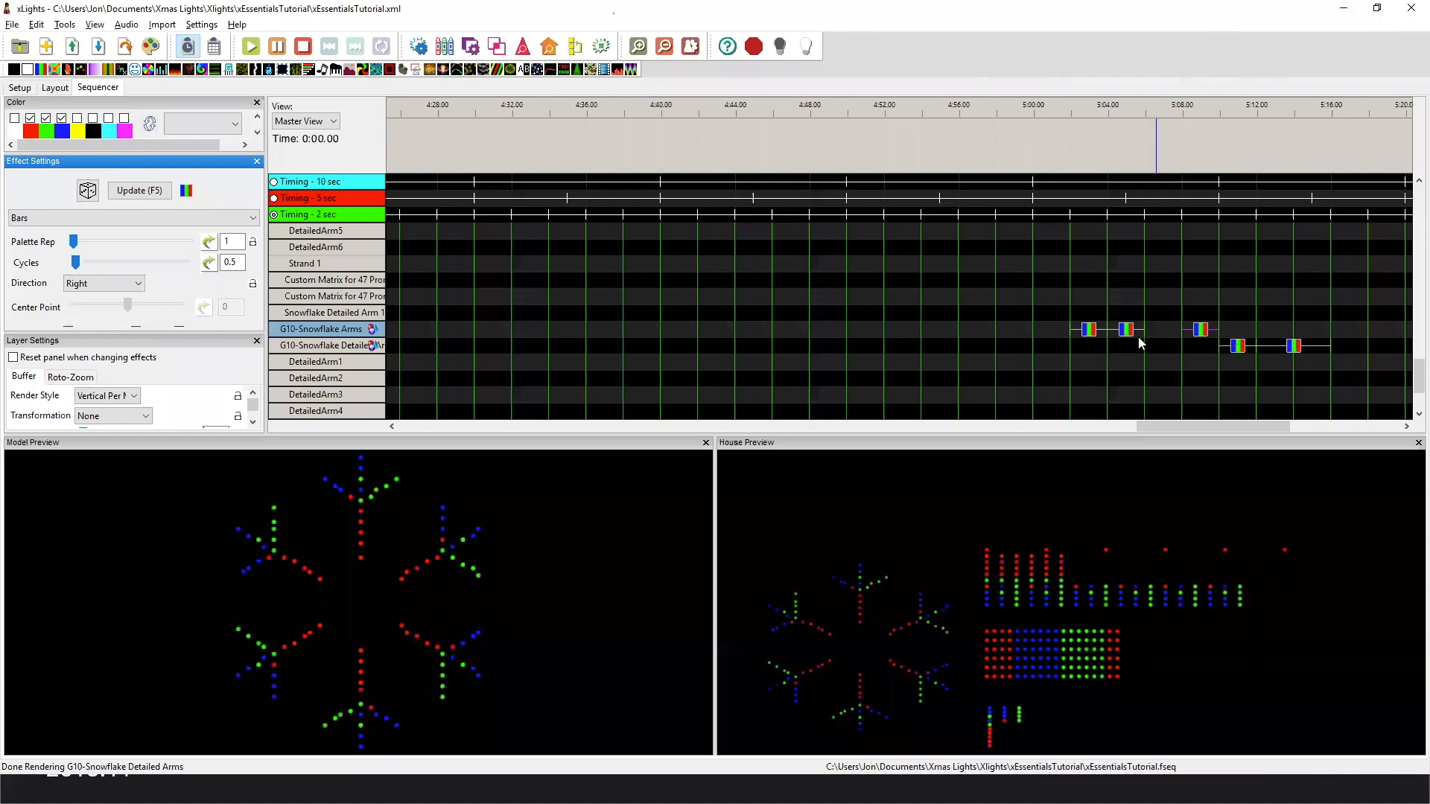
{"action": "left_click", "coordinate": [1198, 332]}
{"action": "left_click", "coordinate": [1239, 347]}
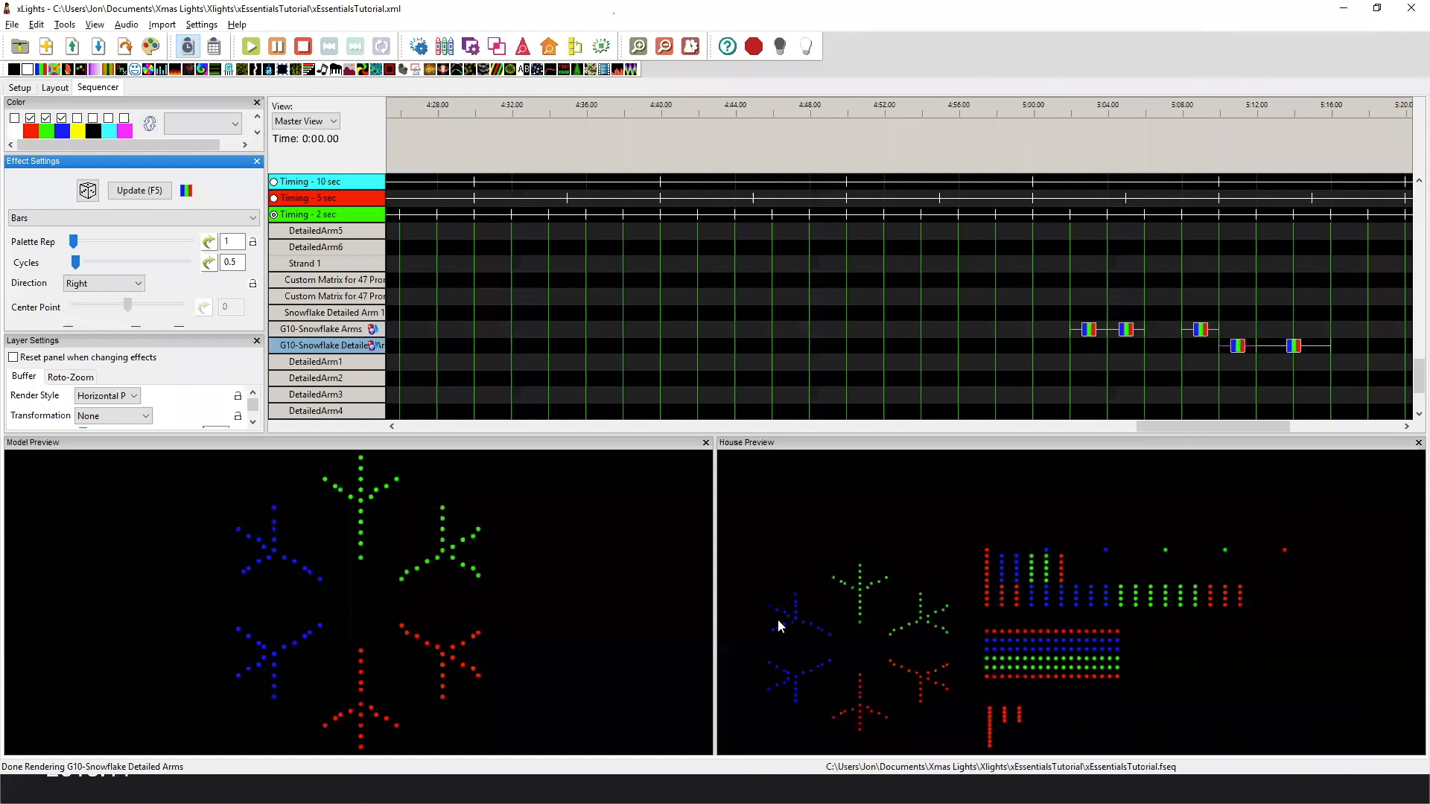
{"action": "left_click", "coordinate": [1201, 330]}
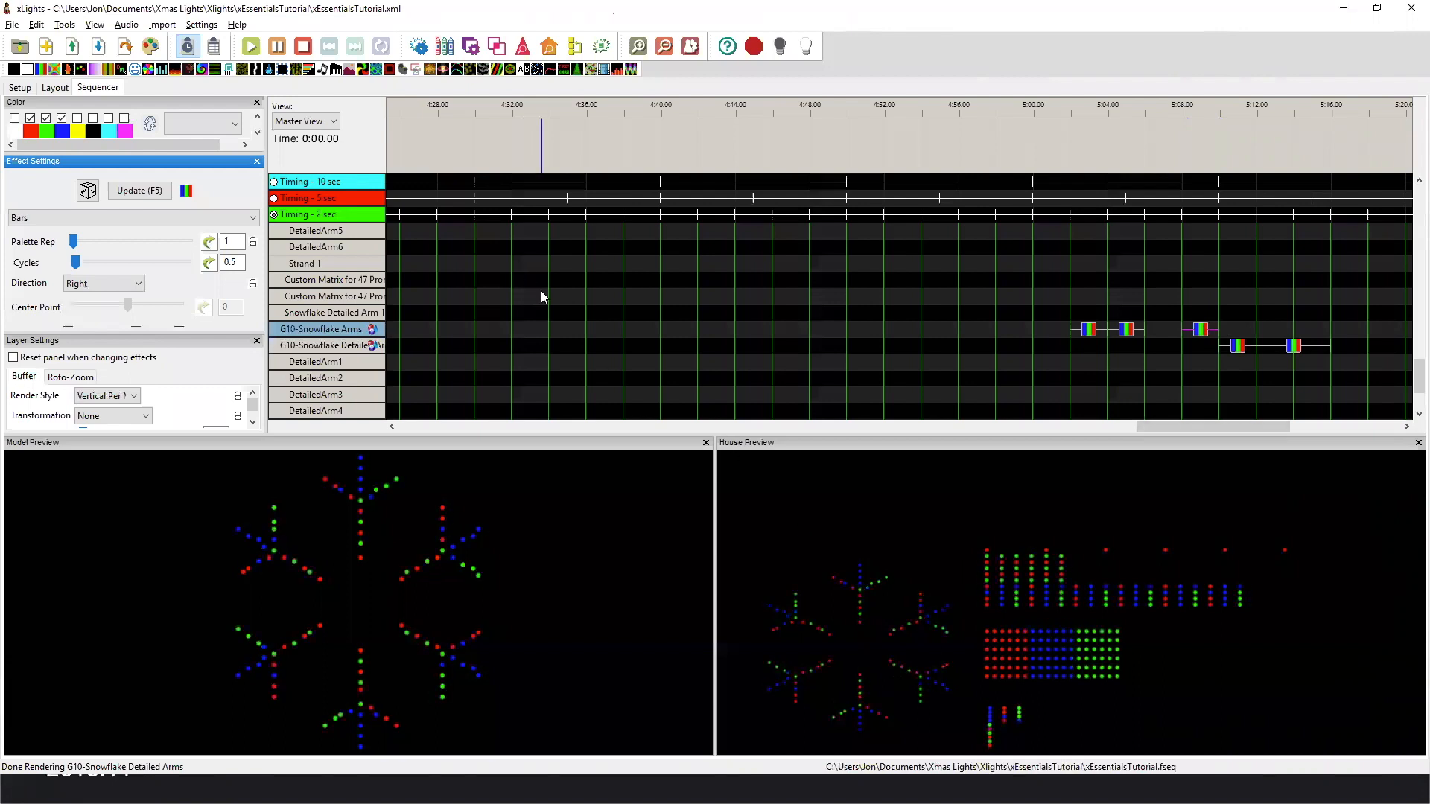
Return to the model layout and display the 11- Final Custom preview.
{"action": "scroll", "coordinate": [542, 291], "scroll_direction": "down", "scroll_amount": 3}
{"action": "scroll", "coordinate": [540, 291], "scroll_direction": "down", "scroll_amount": 1}
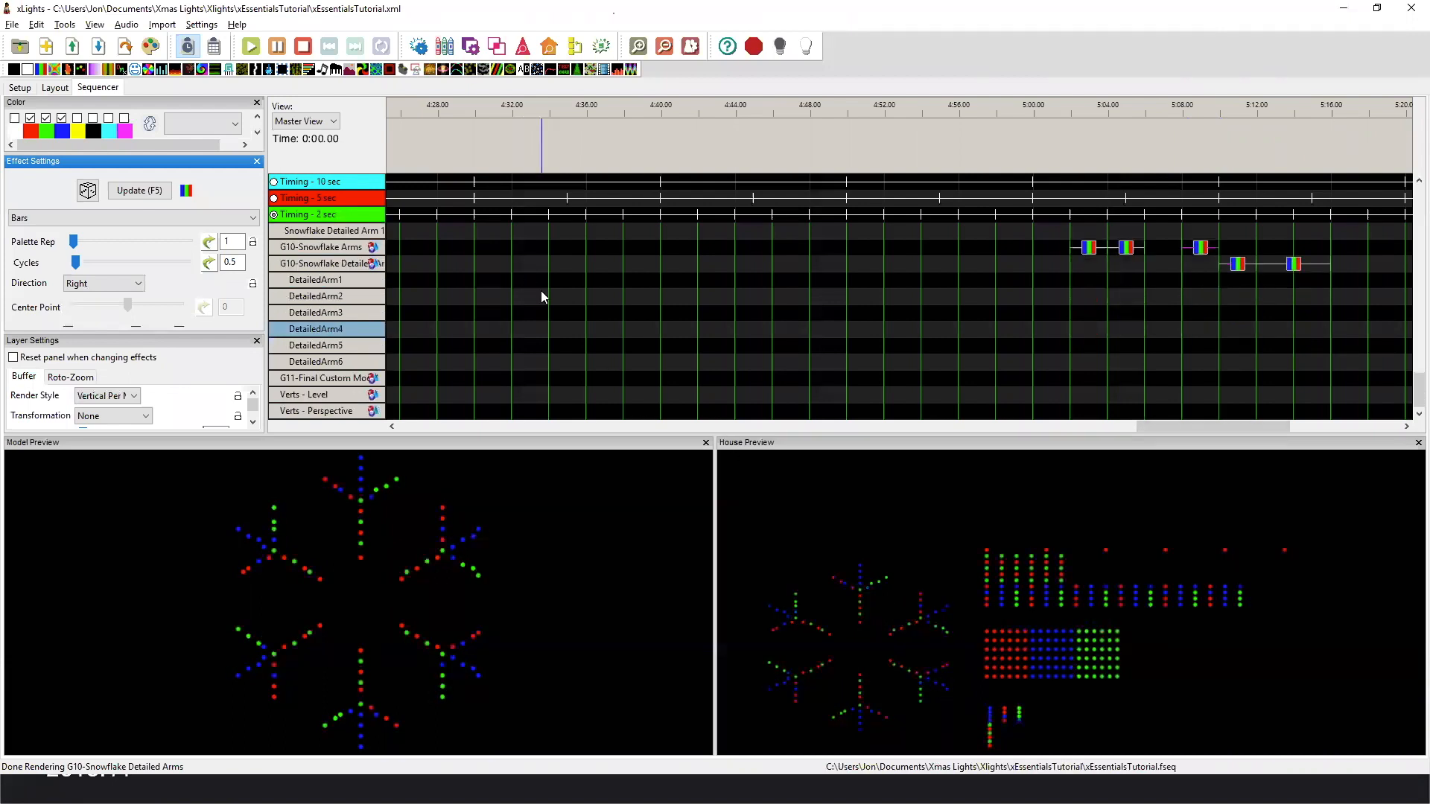
{"action": "left_click", "coordinate": [57, 88]}
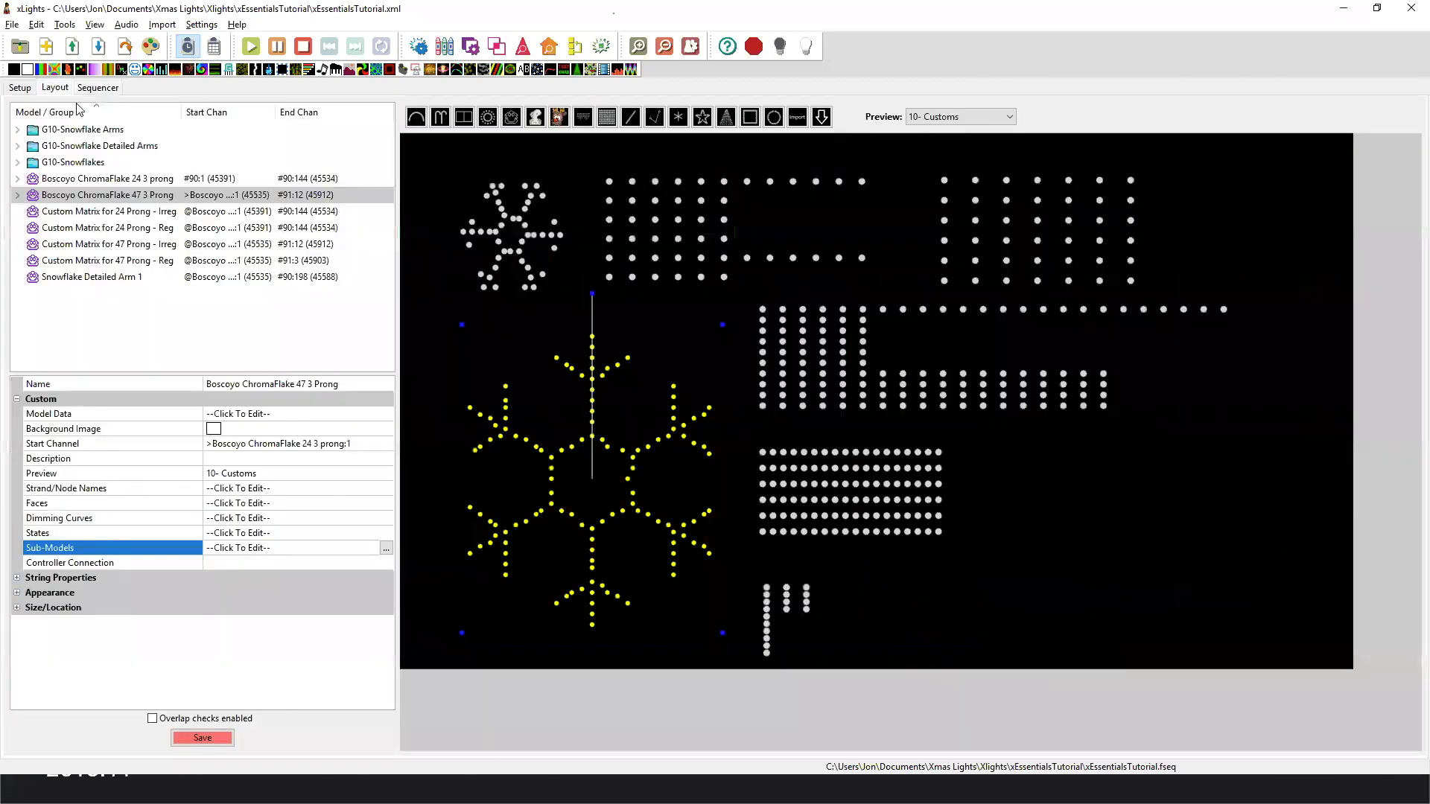
{"action": "left_click", "coordinate": [935, 117]}
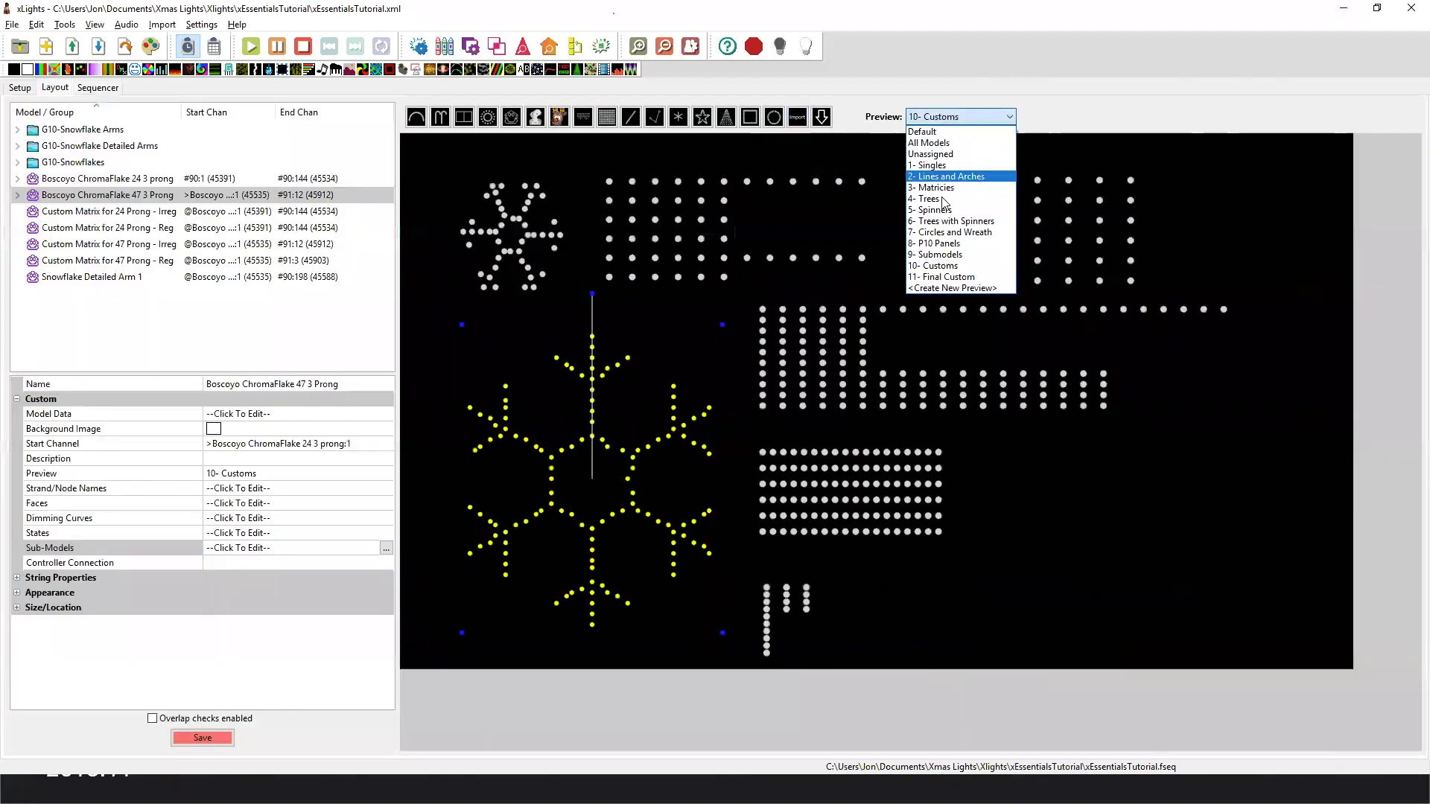
{"action": "left_click", "coordinate": [961, 277]}
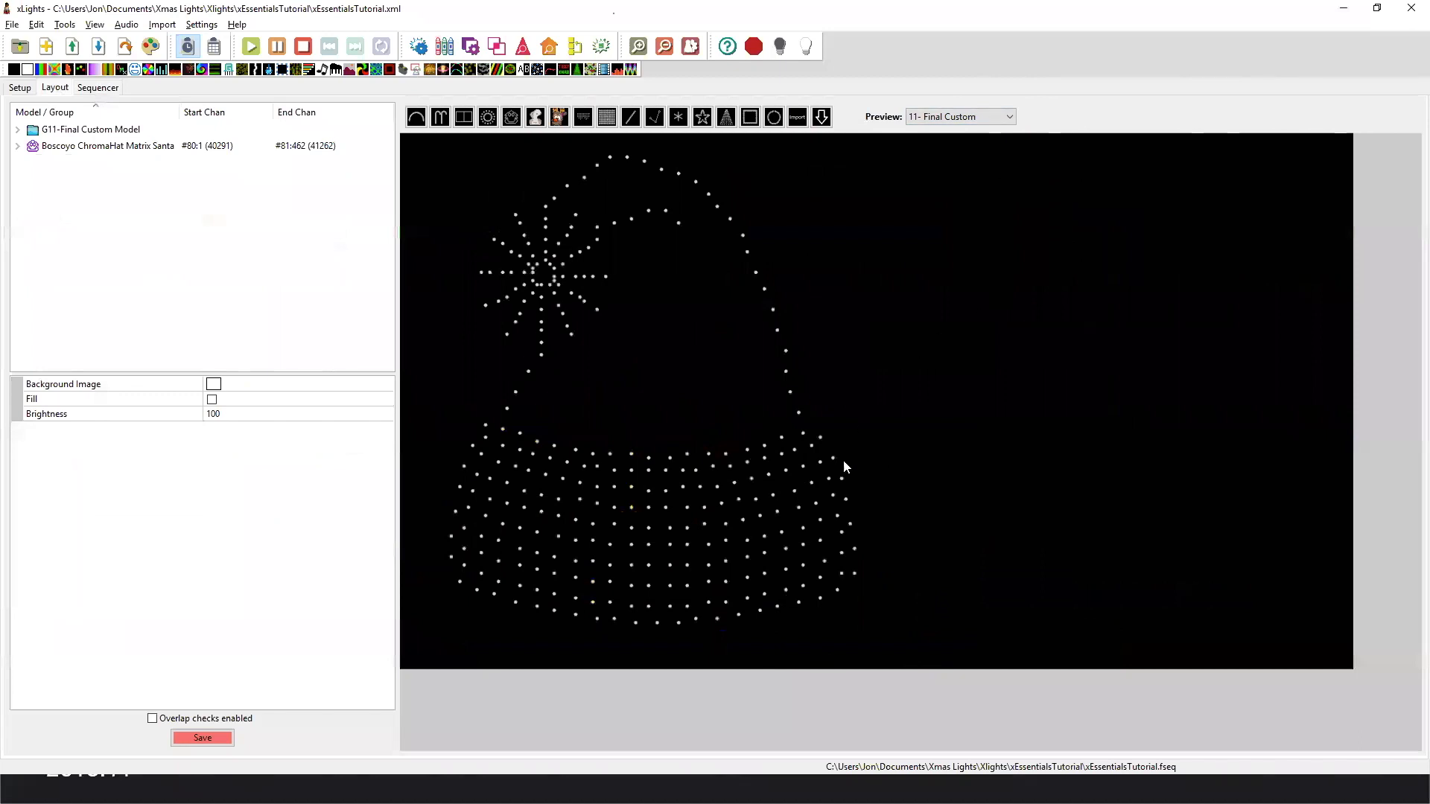
Select the Boscoyo ChromaHat Matrix Santa model, examine the node numbering across its node layout grid, and close the layout.
{"action": "left_click", "coordinate": [827, 492]}
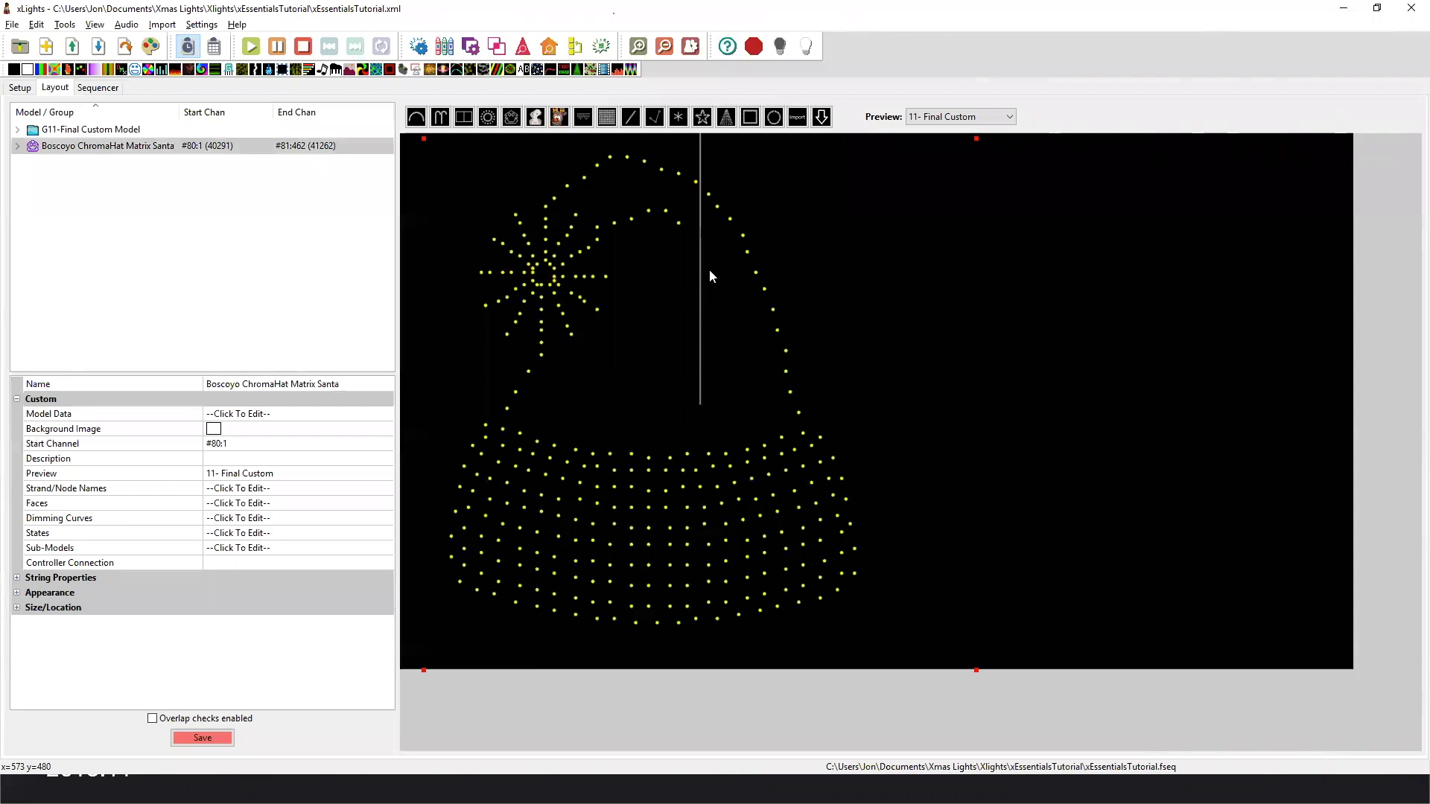
{"action": "left_click", "coordinate": [919, 378]}
{"action": "left_click", "coordinate": [741, 508]}
{"action": "right_click", "coordinate": [507, 466]}
{"action": "left_click", "coordinate": [536, 476]}
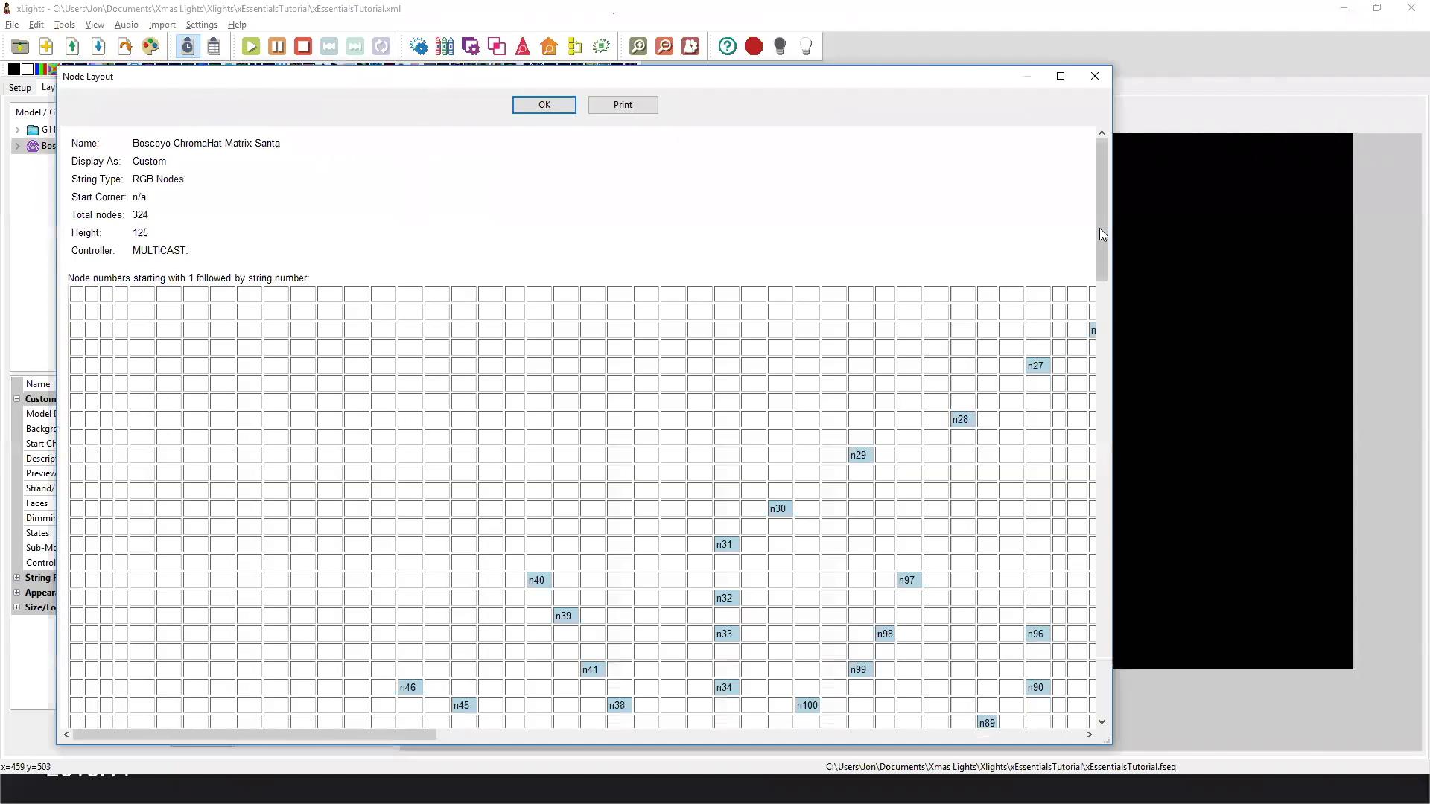
{"action": "left_click_drag", "start_coordinate": [1099, 228], "coordinate": [1100, 189]}
{"action": "left_click_drag", "start_coordinate": [432, 736], "coordinate": [542, 734]}
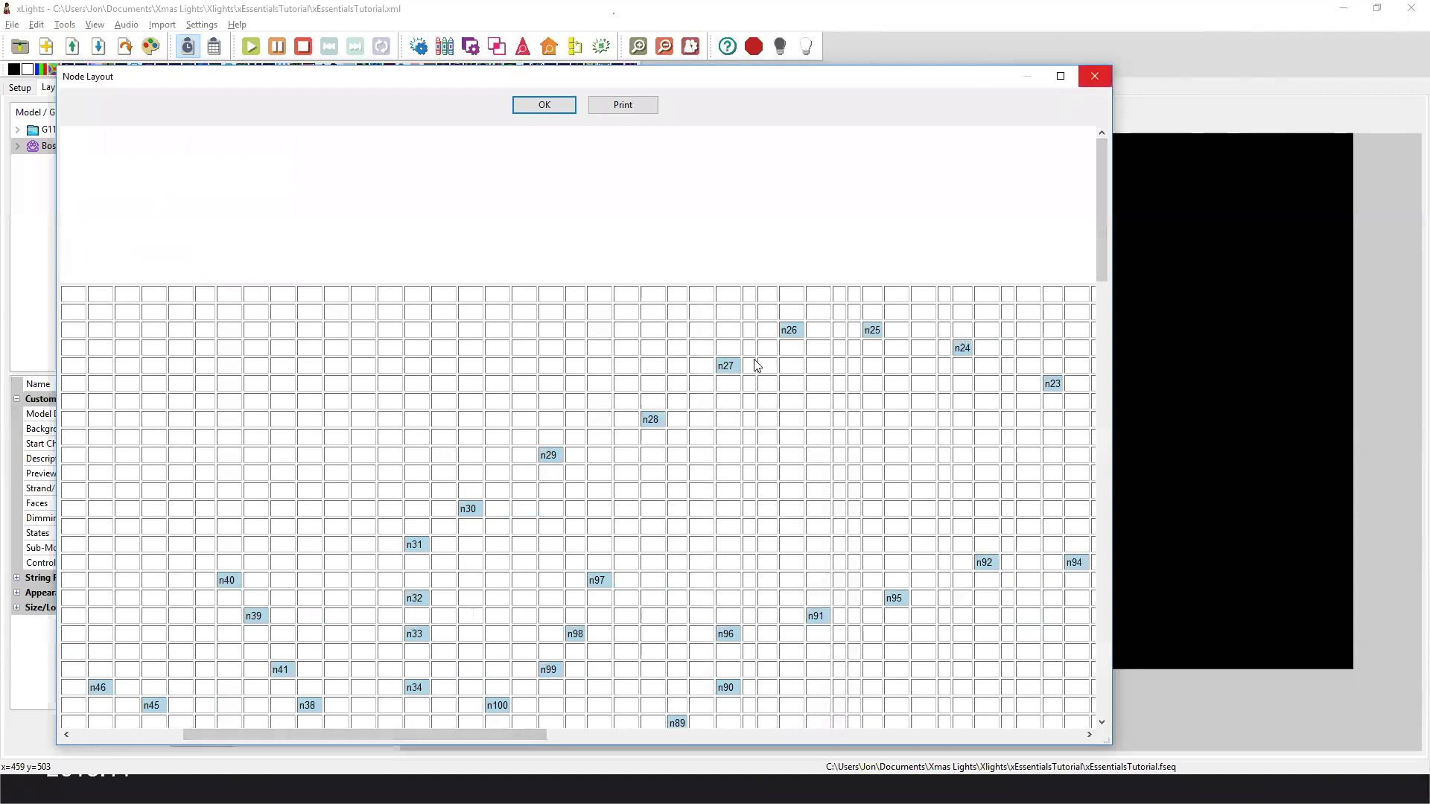
{"action": "left_click", "coordinate": [1095, 76]}
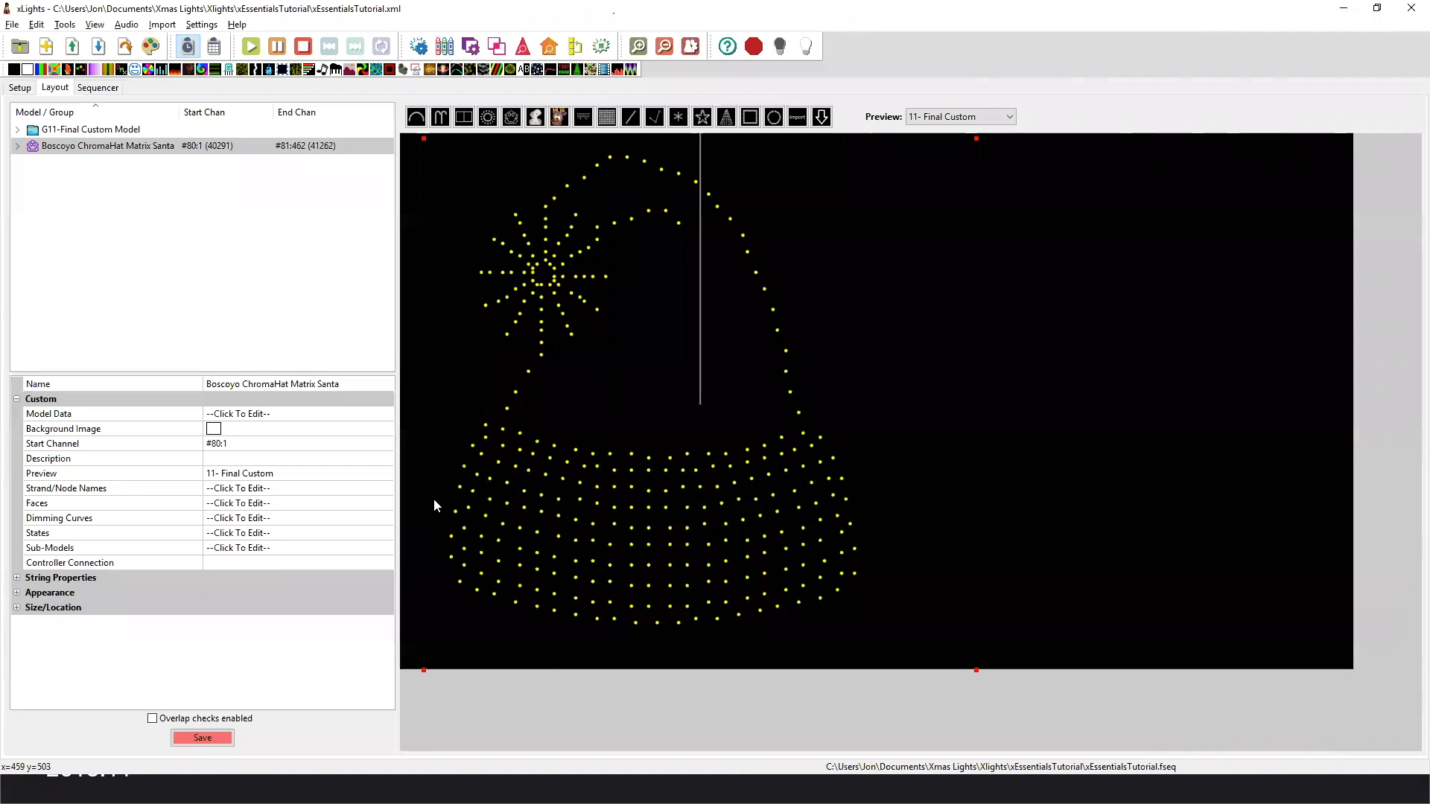
Show the Santa hat's wiring in an enlarged view, seen from the front.
{"action": "right_click", "coordinate": [484, 446]}
{"action": "left_click", "coordinate": [535, 507]}
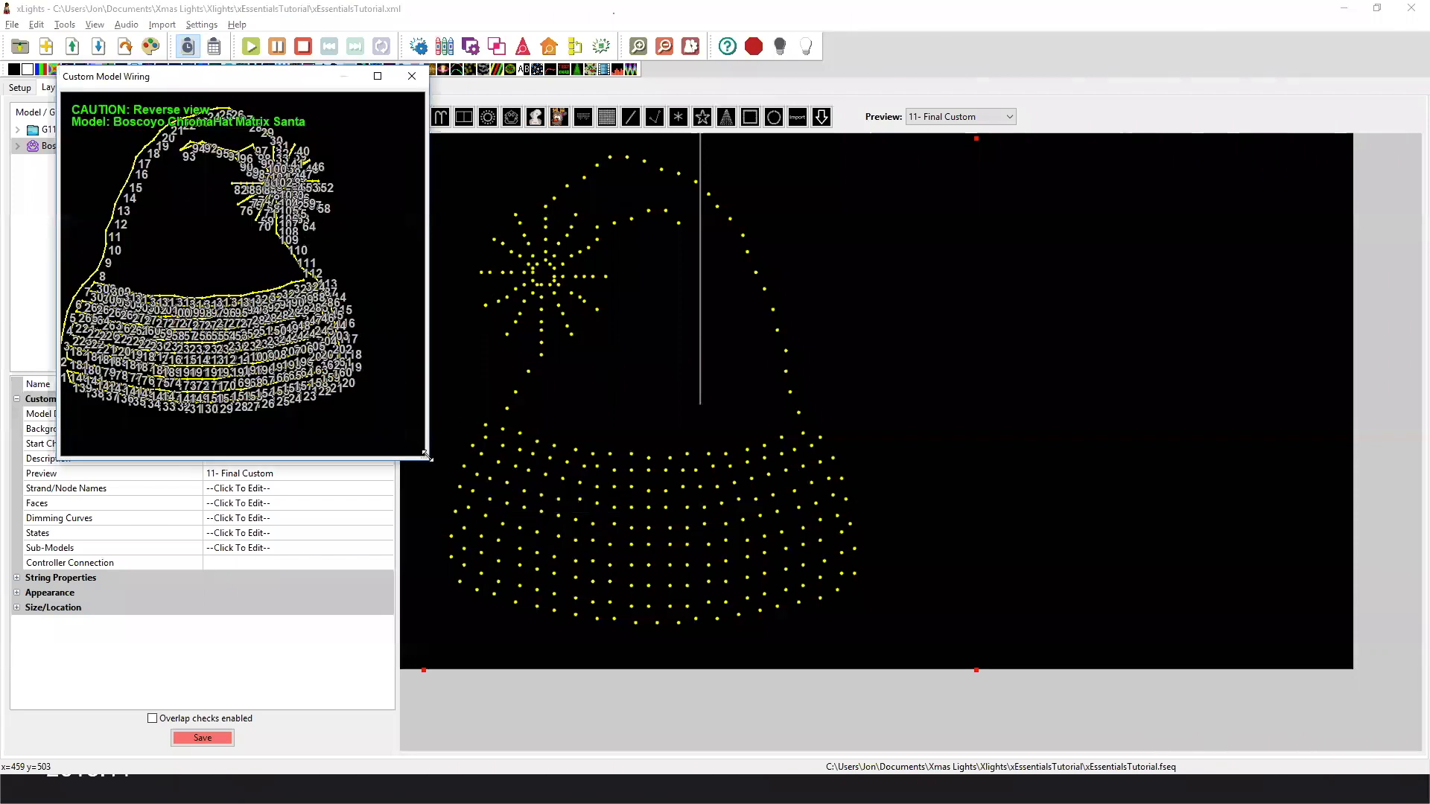
{"action": "left_click_drag", "start_coordinate": [426, 456], "coordinate": [789, 617]}
{"action": "right_click", "coordinate": [177, 169]}
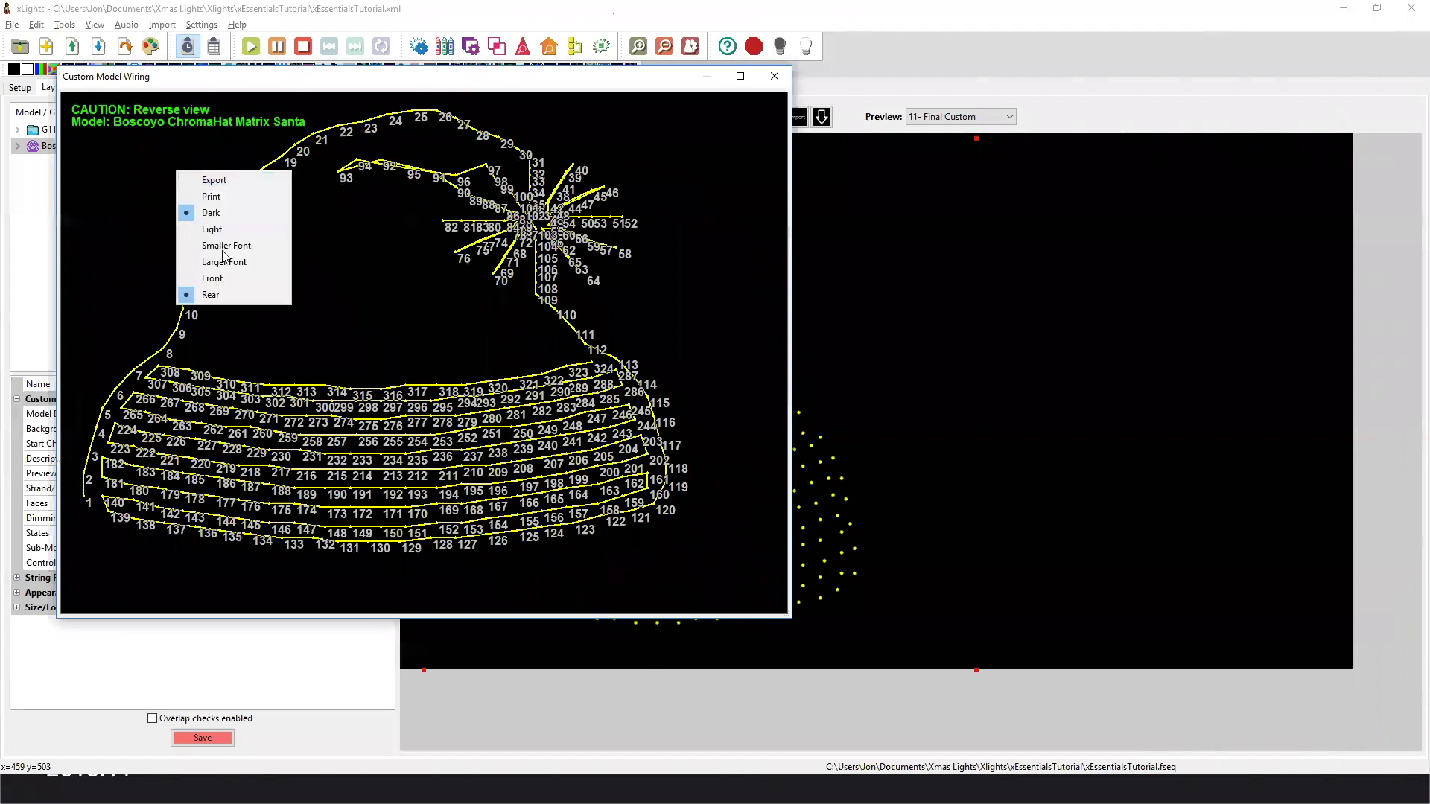
{"action": "left_click", "coordinate": [222, 279]}
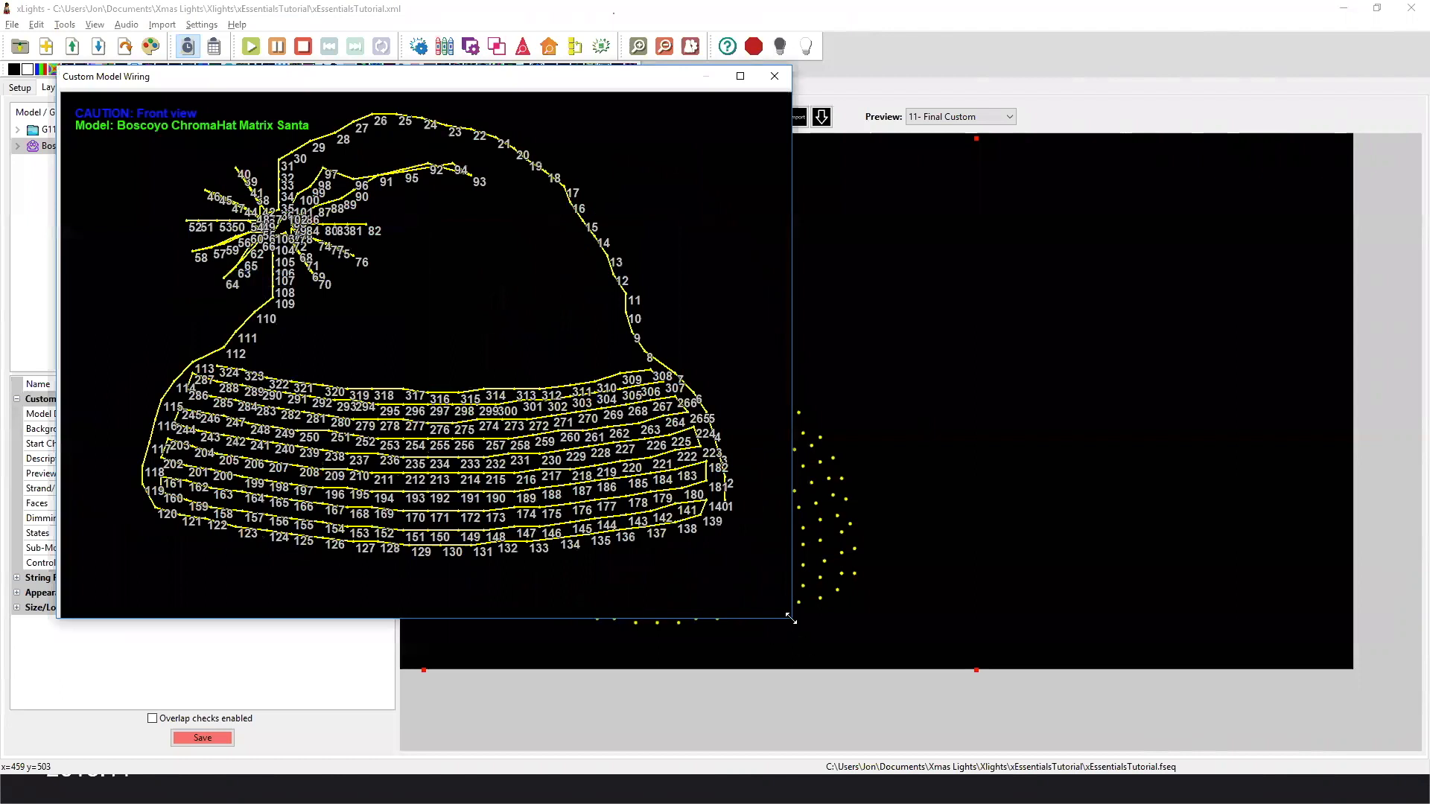
{"action": "left_click_drag", "start_coordinate": [791, 619], "coordinate": [1028, 773]}
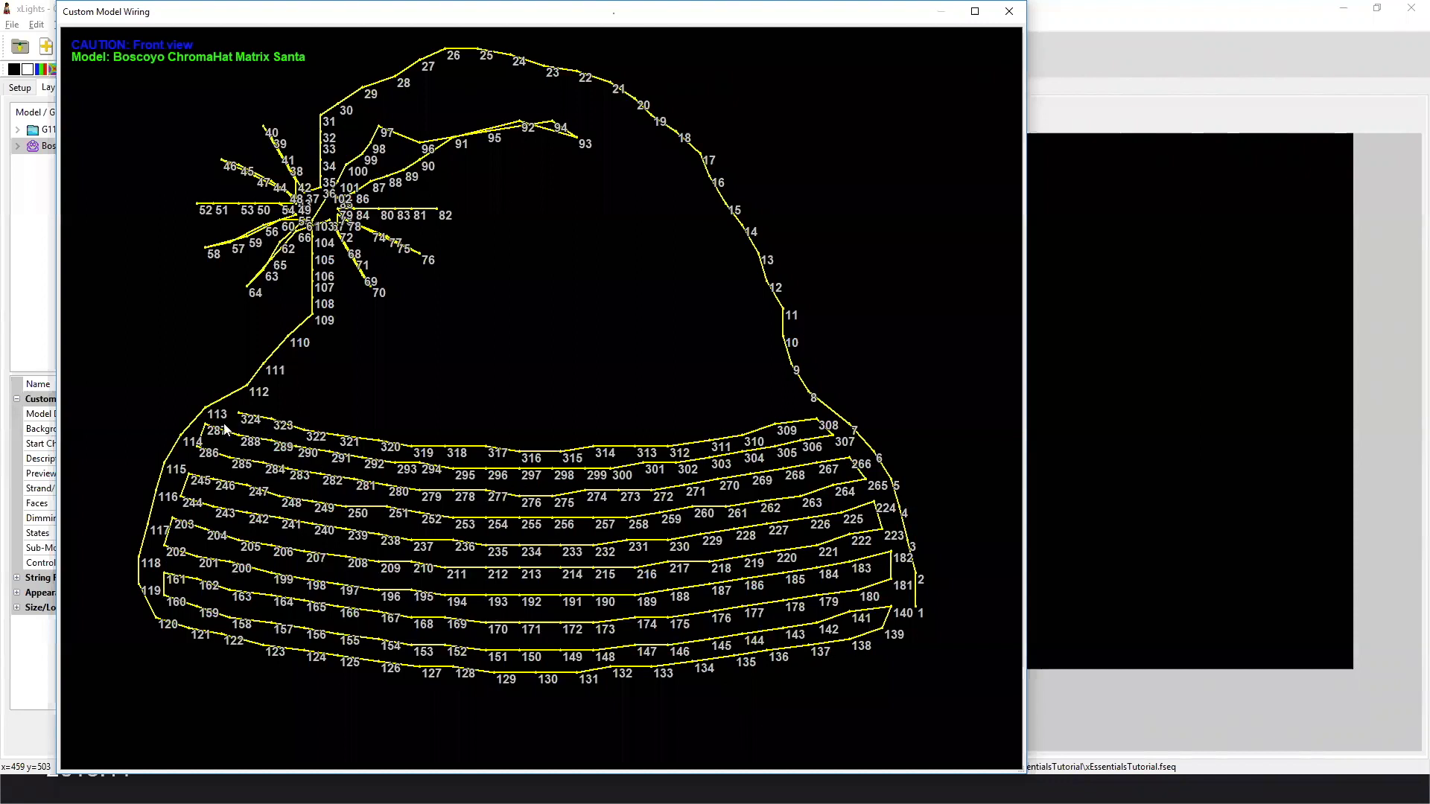
Close the wiring view, open the Santa hat's submodel definitions, and examine the node range of the matrix submodel.
{"action": "left_click", "coordinate": [1009, 11]}
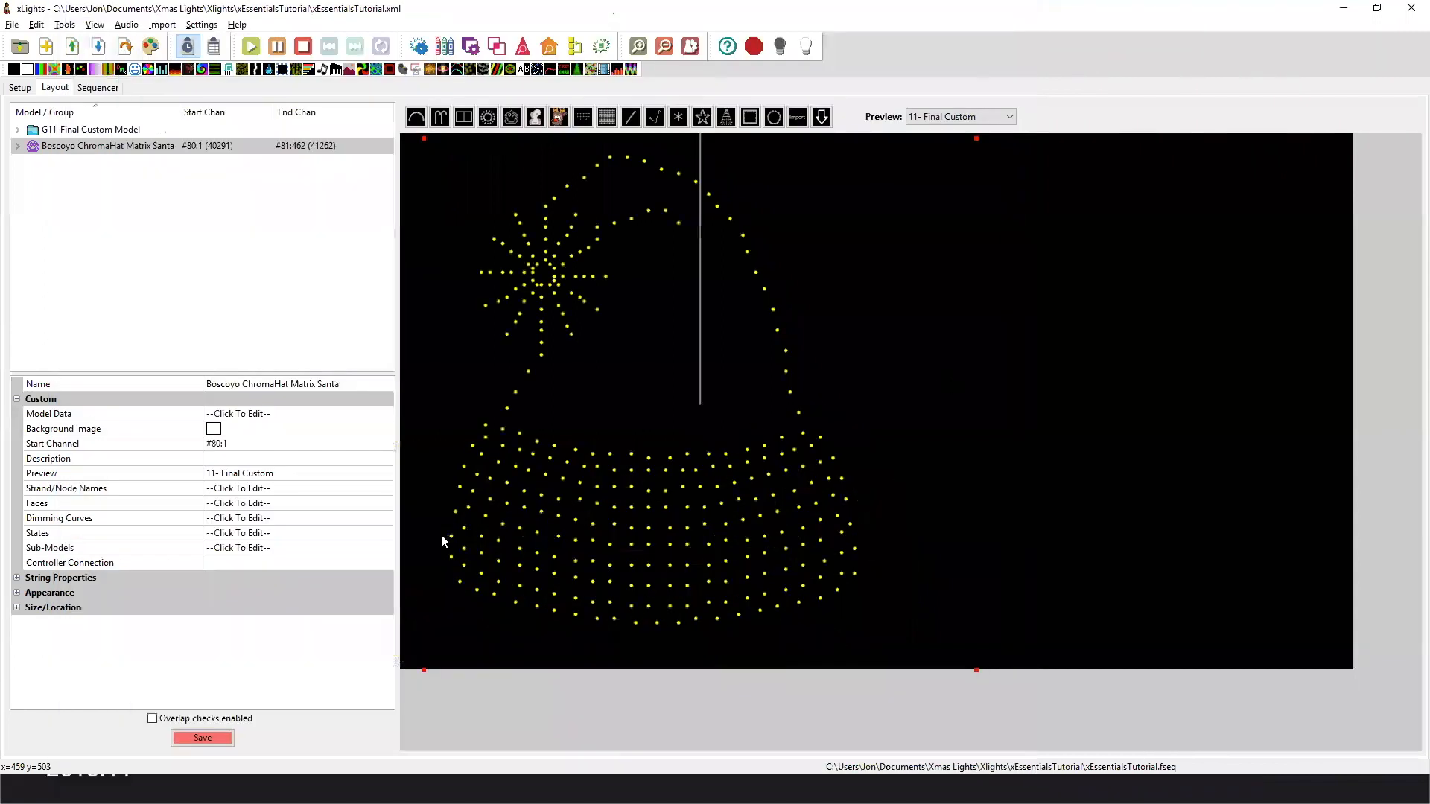
{"action": "left_click", "coordinate": [350, 549]}
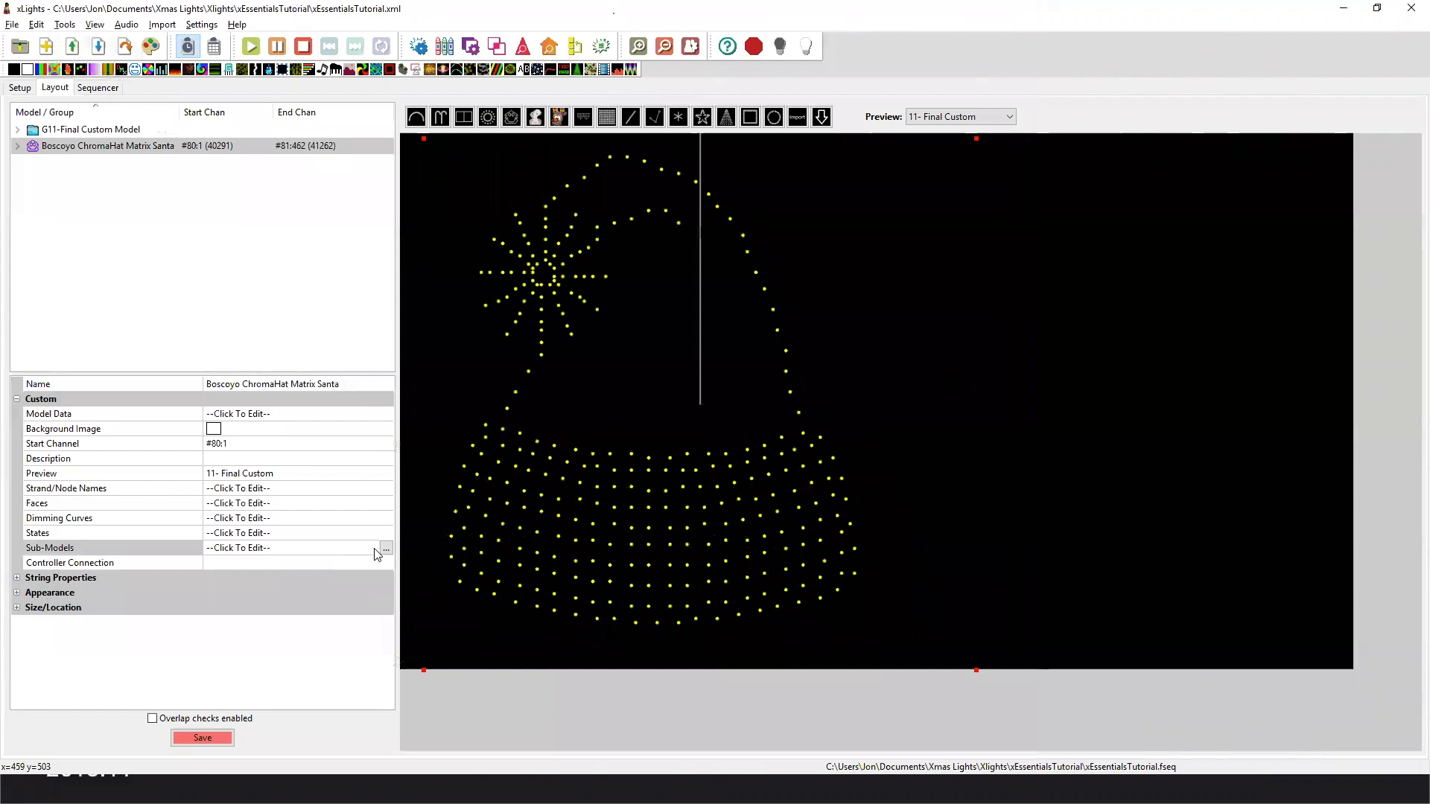
{"action": "left_click", "coordinate": [386, 550]}
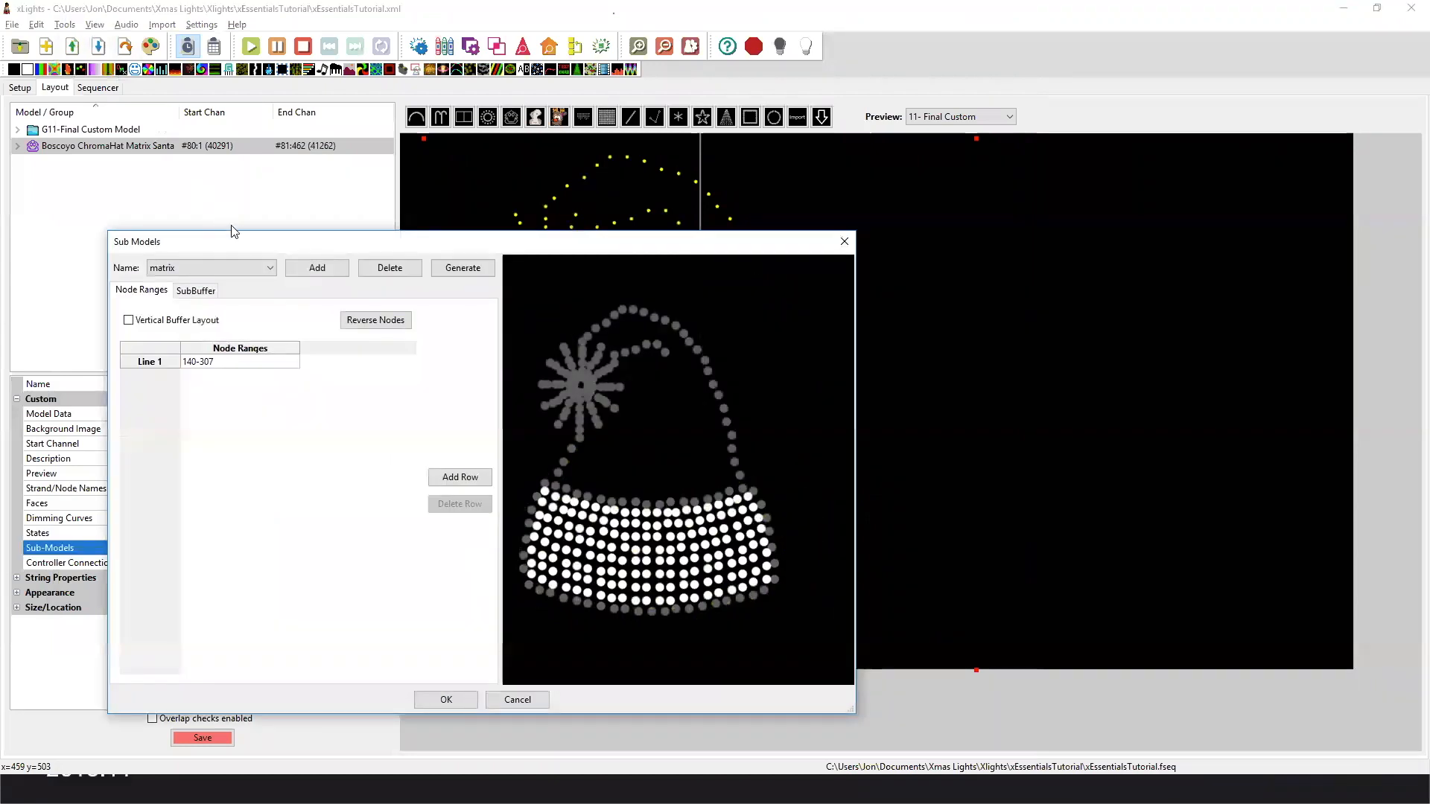
{"action": "left_click_drag", "start_coordinate": [241, 241], "coordinate": [244, 190]}
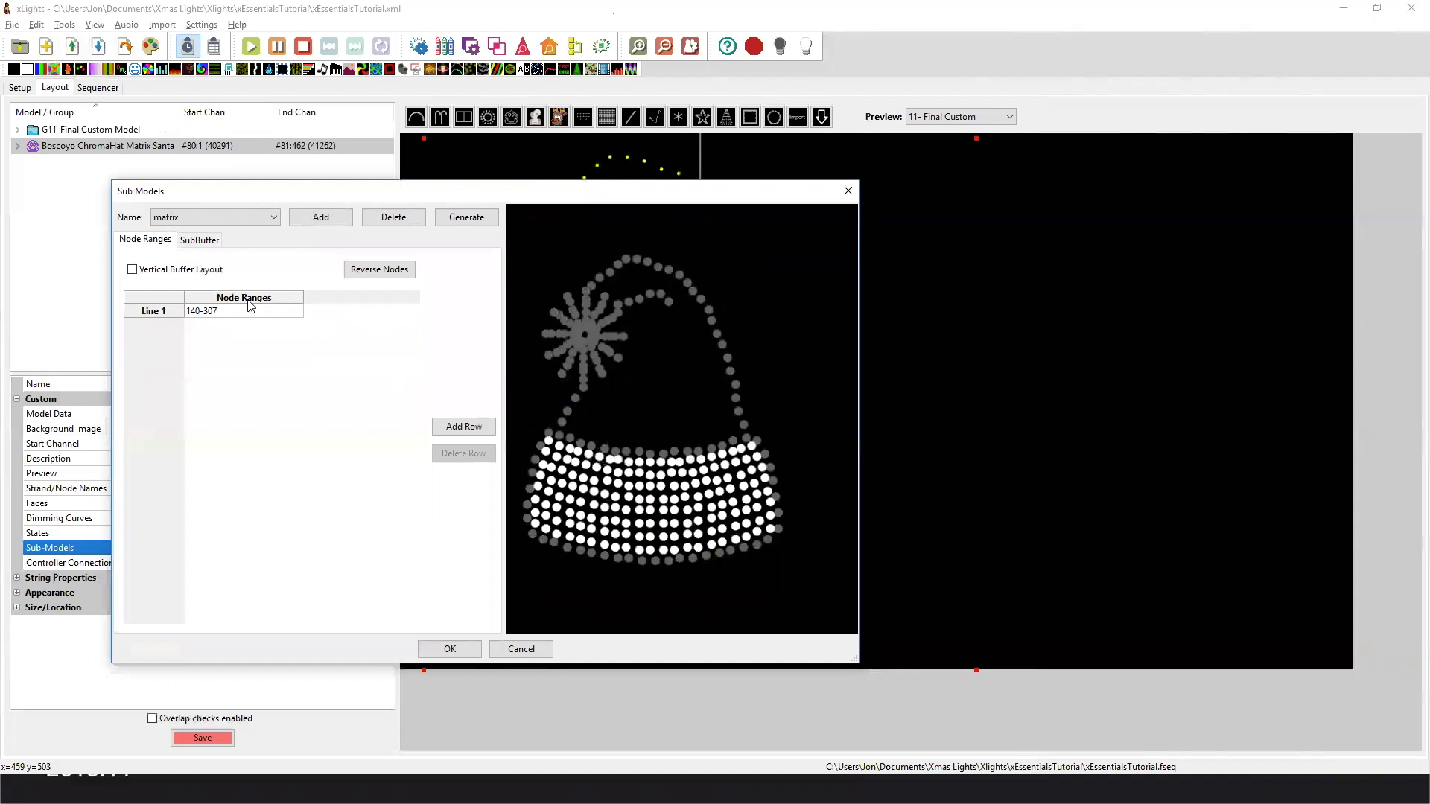
{"action": "left_click", "coordinate": [228, 218]}
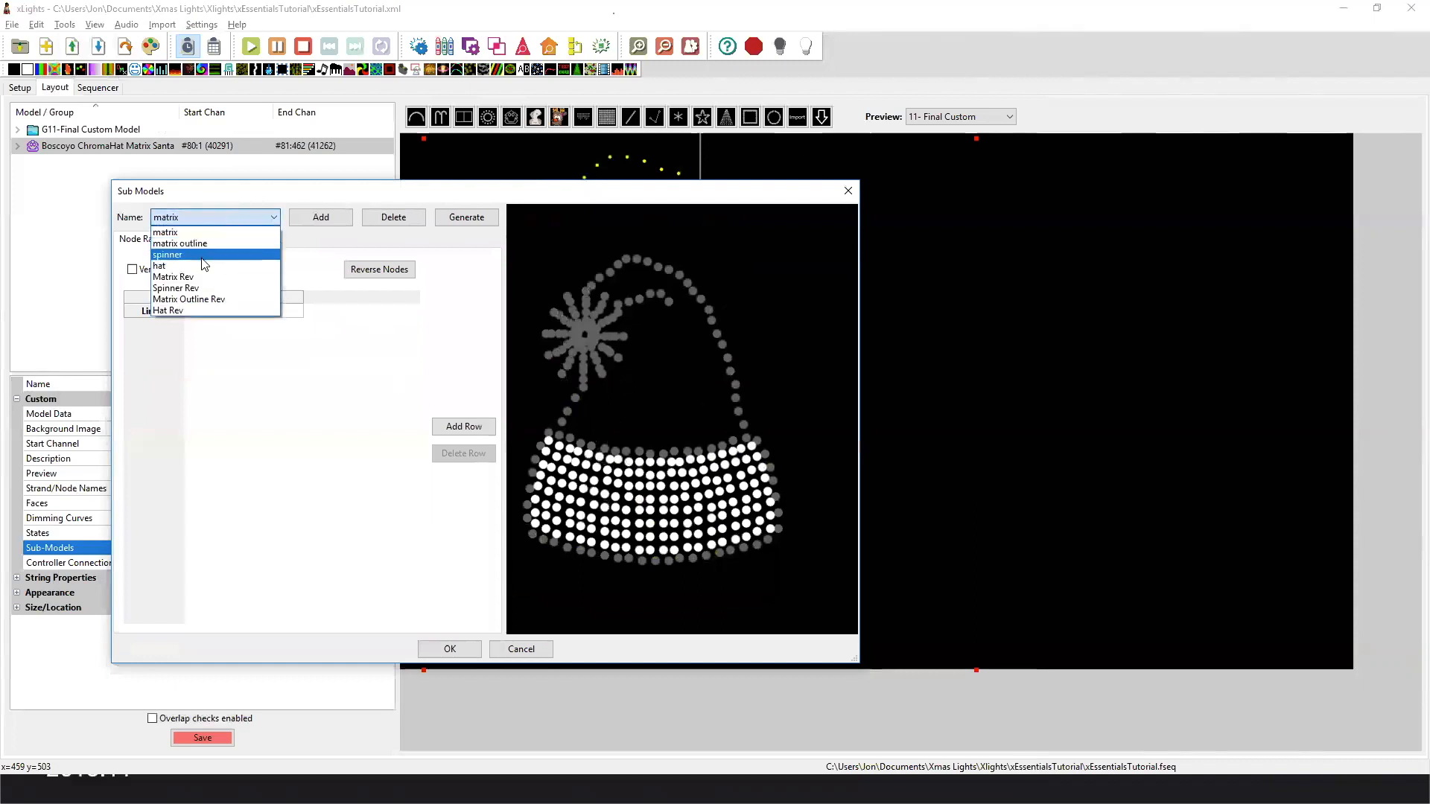
{"action": "left_click", "coordinate": [207, 233]}
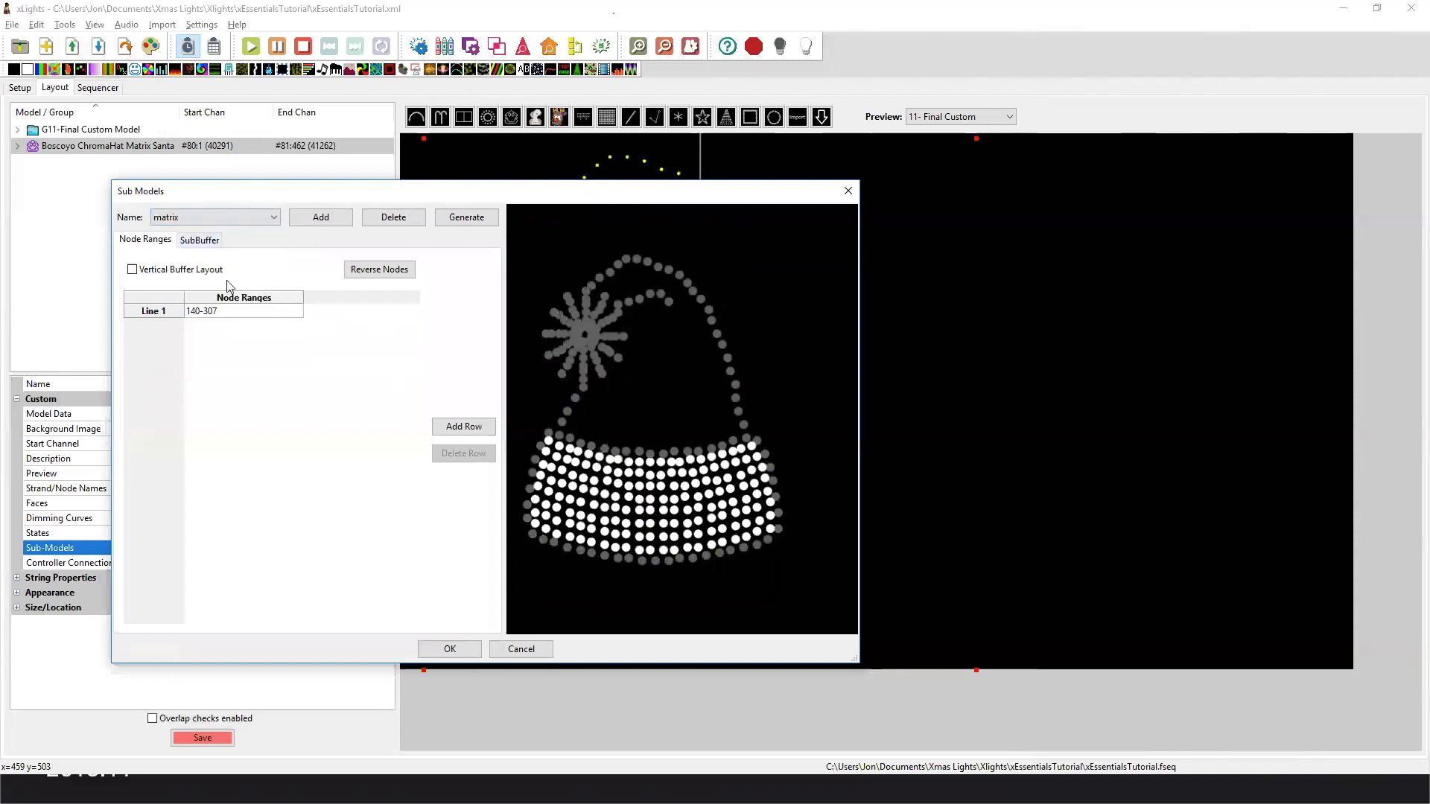
{"action": "double_click", "coordinate": [234, 310]}
{"action": "left_click", "coordinate": [226, 311]}
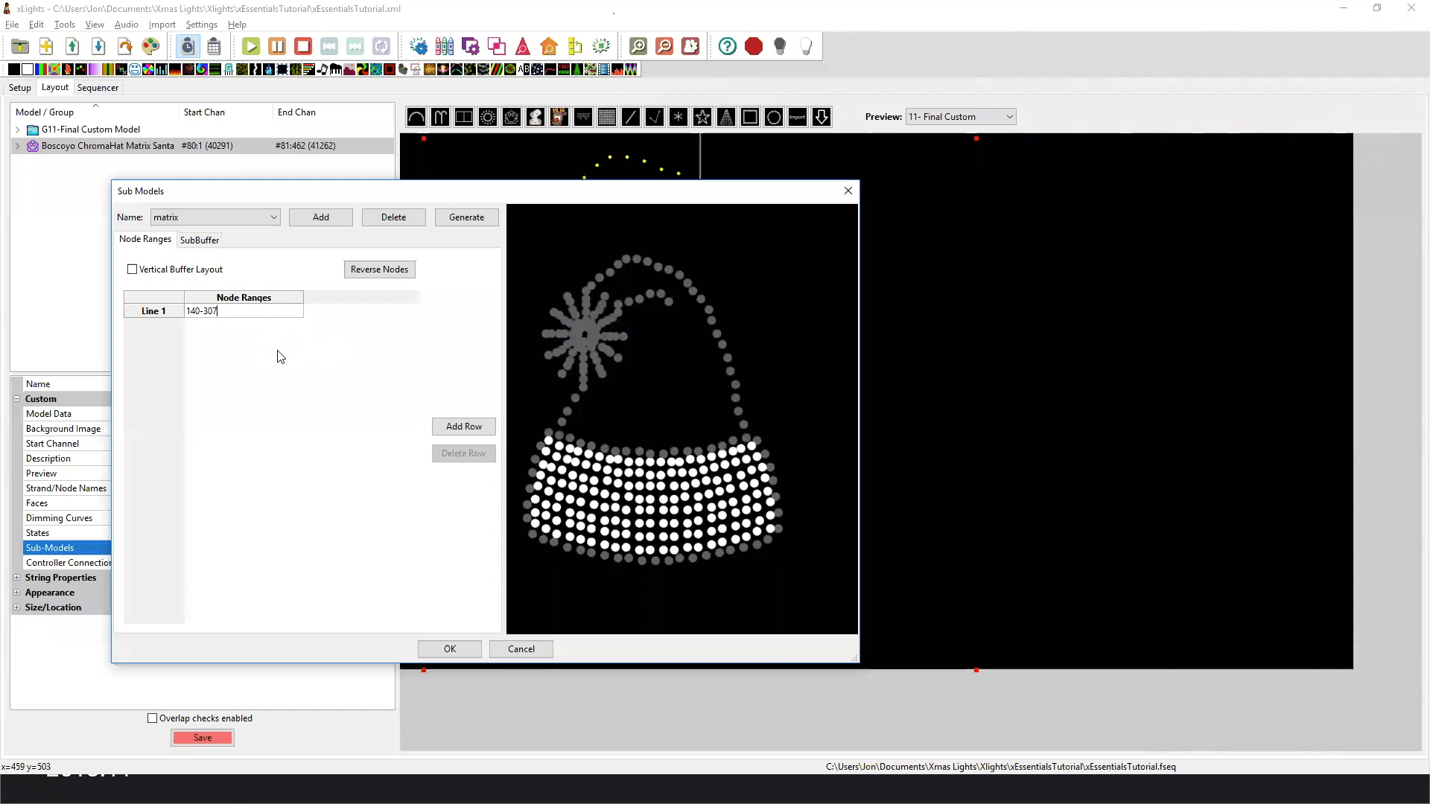
Show the matrix outline submodel and inspect the node numbering around the brim's edge.
{"action": "left_click", "coordinate": [241, 218]}
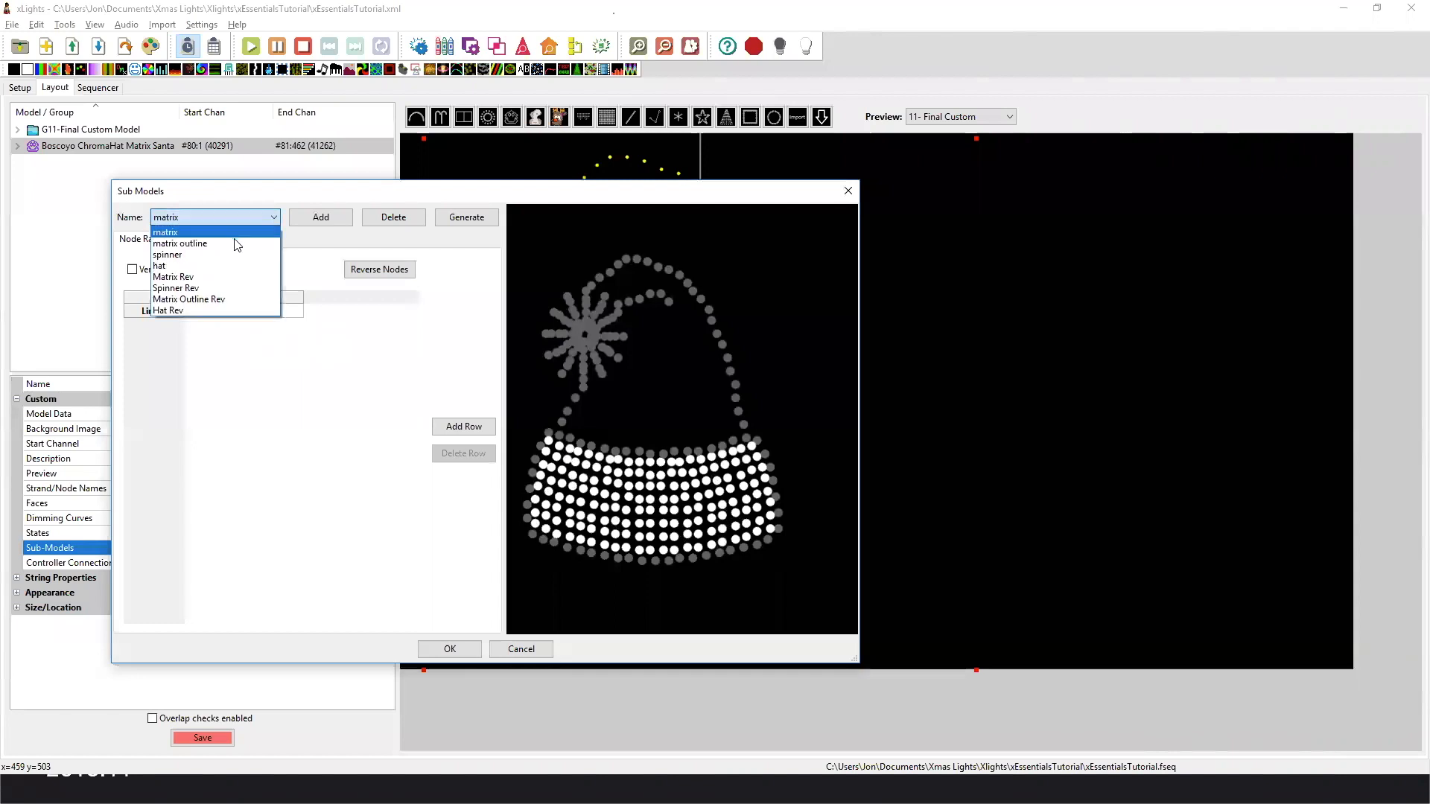
{"action": "left_click", "coordinate": [236, 244]}
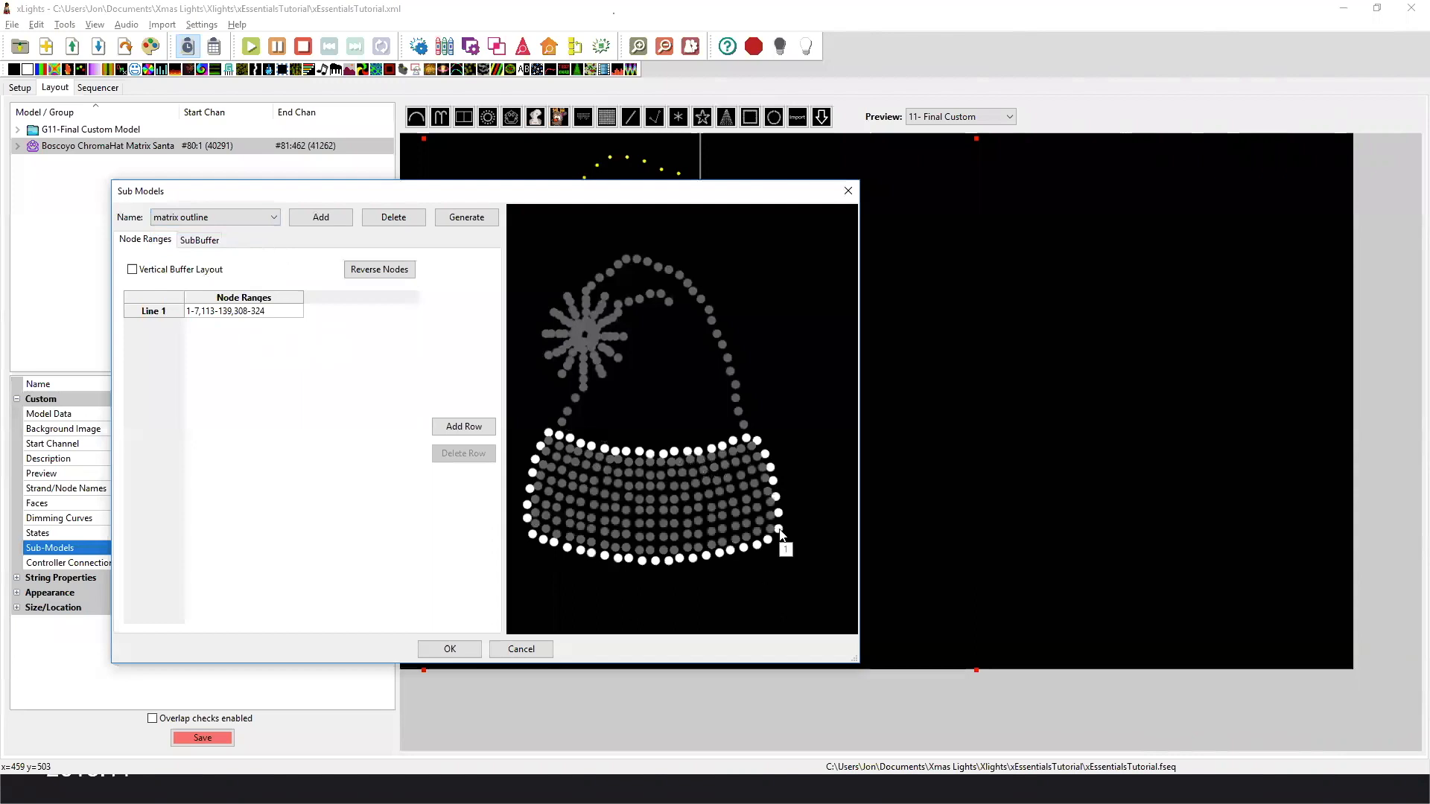
{"action": "mouse_move", "coordinate": [758, 441]}
Show the spinner submodel in an enlarged submodel window and inspect the node order along its arms.
{"action": "left_click", "coordinate": [216, 219]}
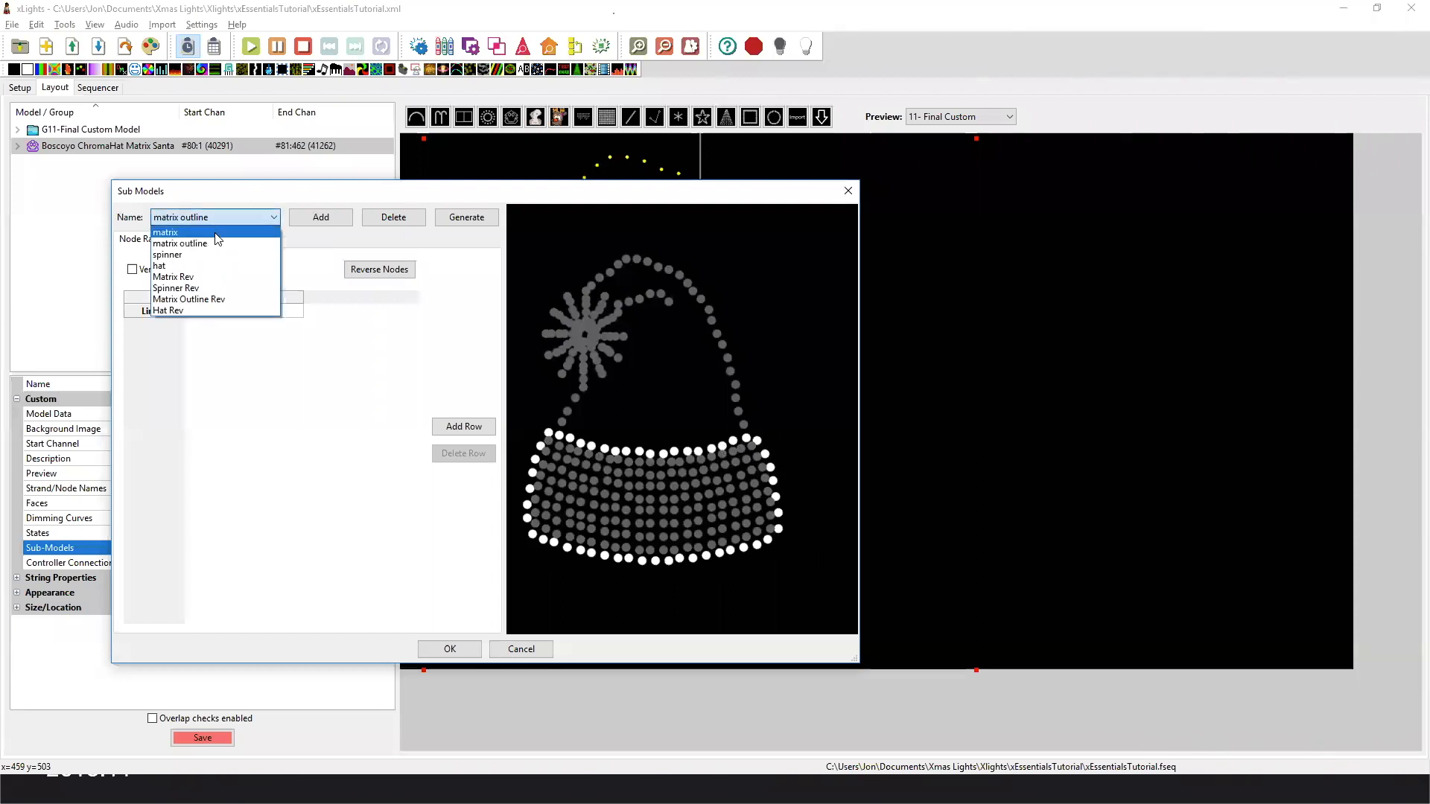
{"action": "left_click", "coordinate": [216, 255]}
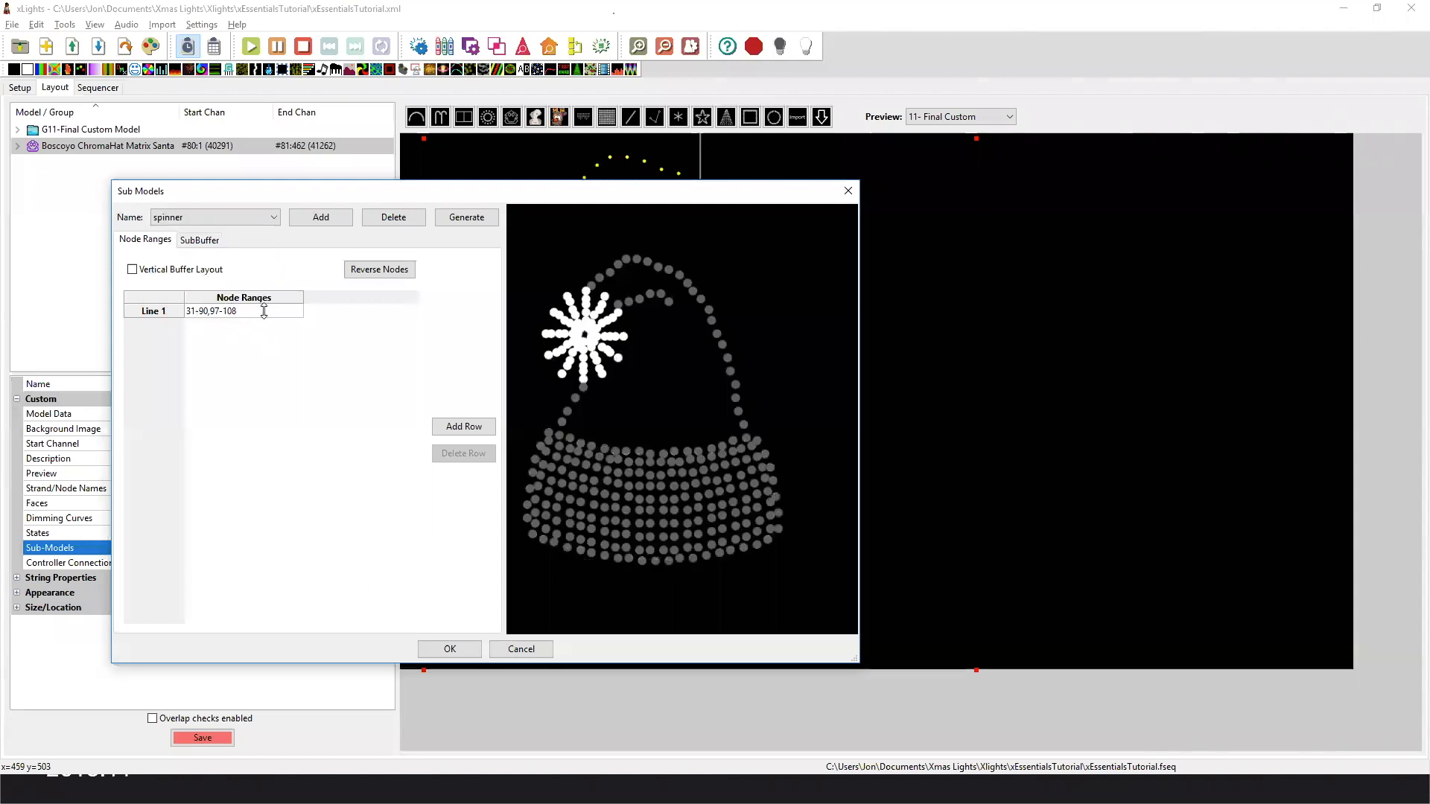
{"action": "left_click_drag", "start_coordinate": [859, 181], "coordinate": [1084, 54]}
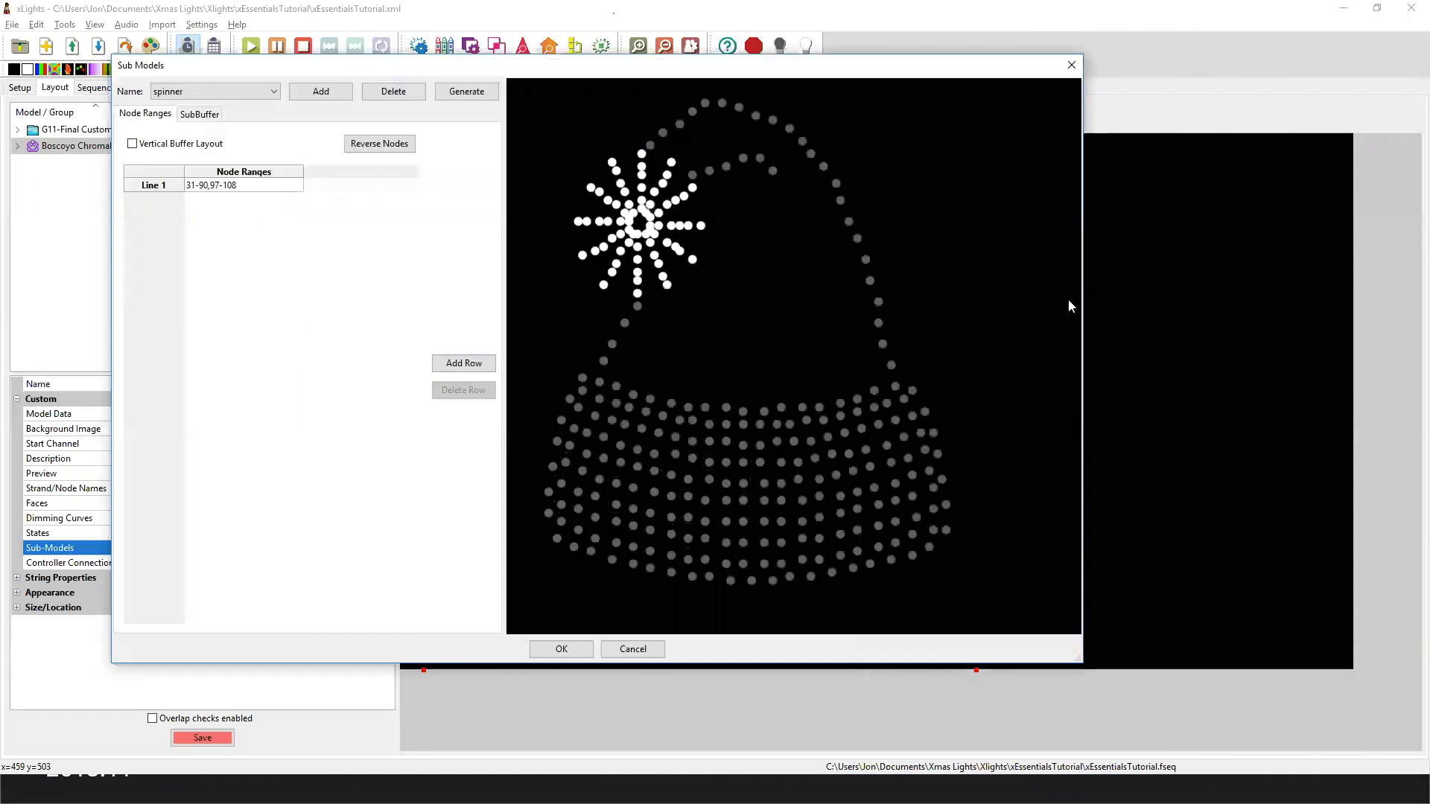
{"action": "left_click_drag", "start_coordinate": [1077, 659], "coordinate": [1185, 738]}
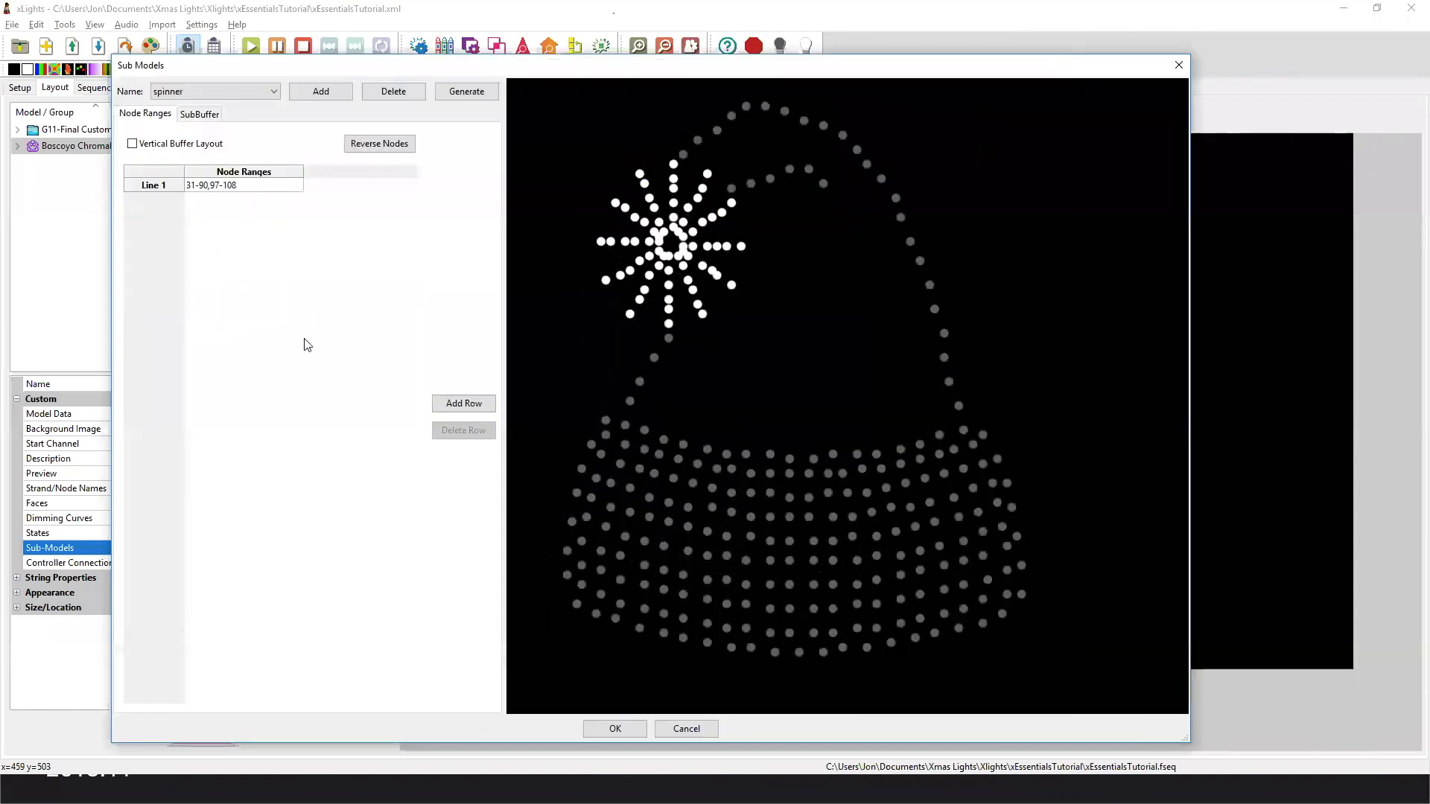
{"action": "left_click", "coordinate": [247, 189]}
{"action": "key", "text": "Return"}
{"action": "mouse_move", "coordinate": [676, 231]}
Show the hat submodel and examine which nodes its single line covers.
{"action": "mouse_move", "coordinate": [671, 324]}
{"action": "left_click", "coordinate": [184, 89]}
{"action": "key", "text": "Down"}
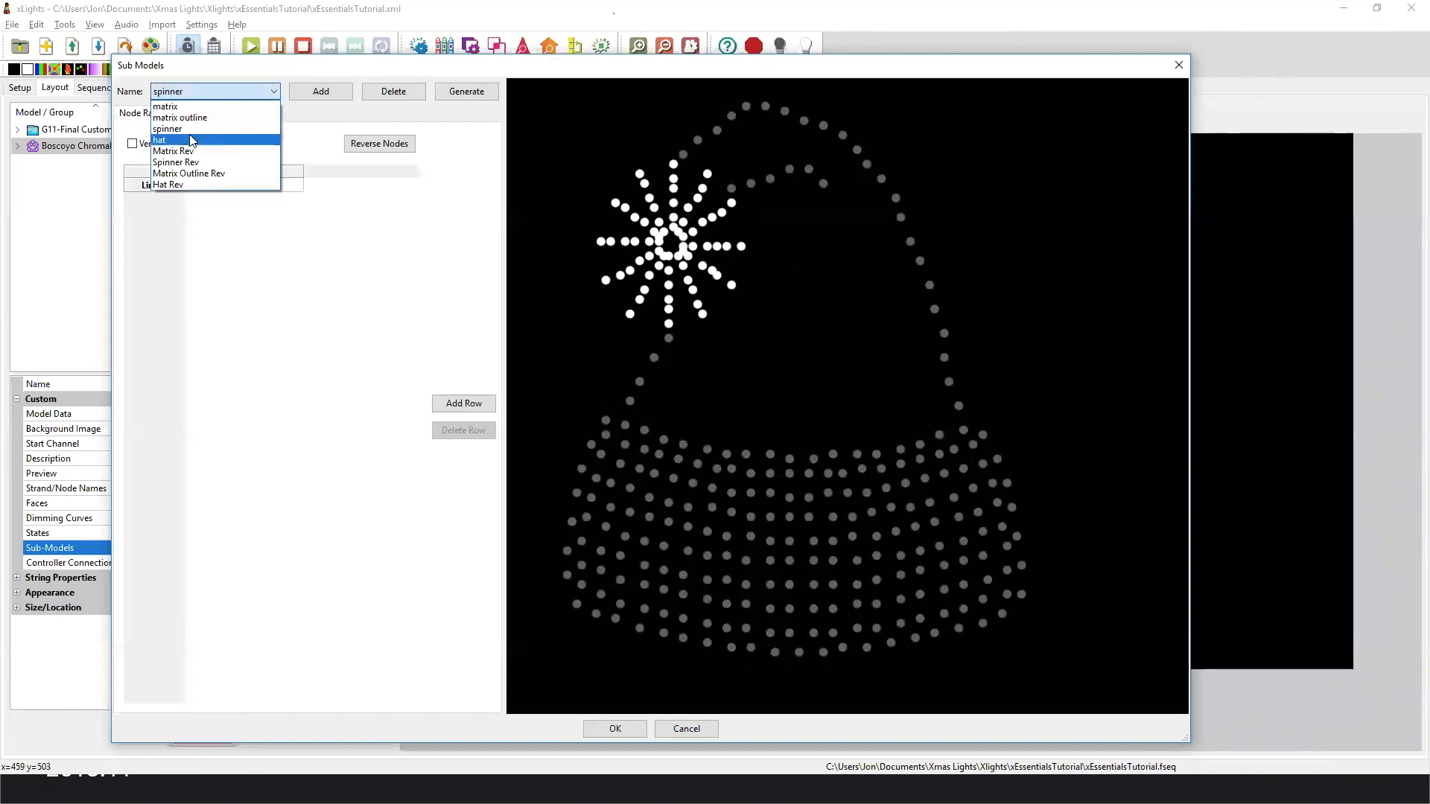
{"action": "key", "text": "Return"}
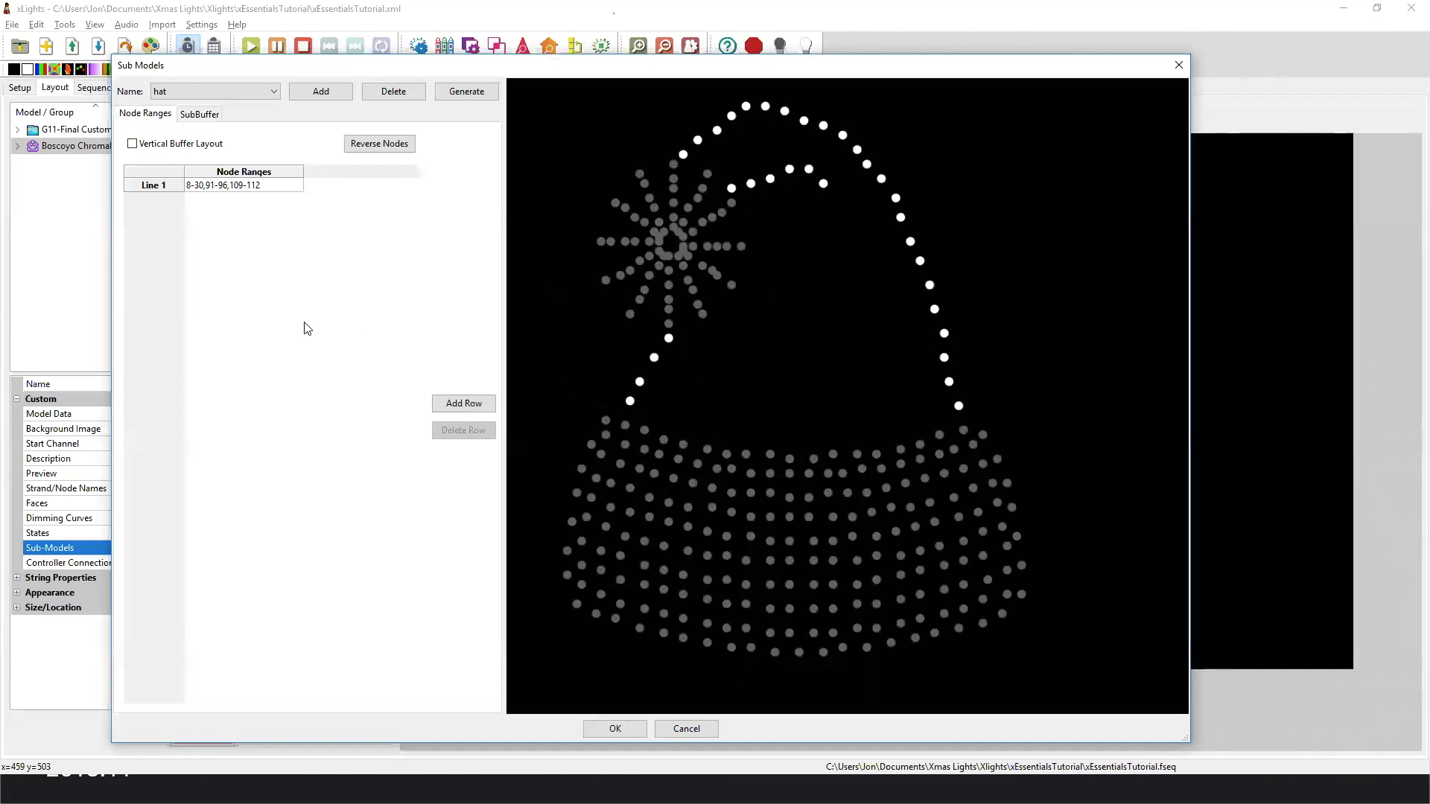
Show the Matrix Rev submodel and examine its node ranges line by line, from the brim's lowest row to its highest.
{"action": "left_click", "coordinate": [239, 95]}
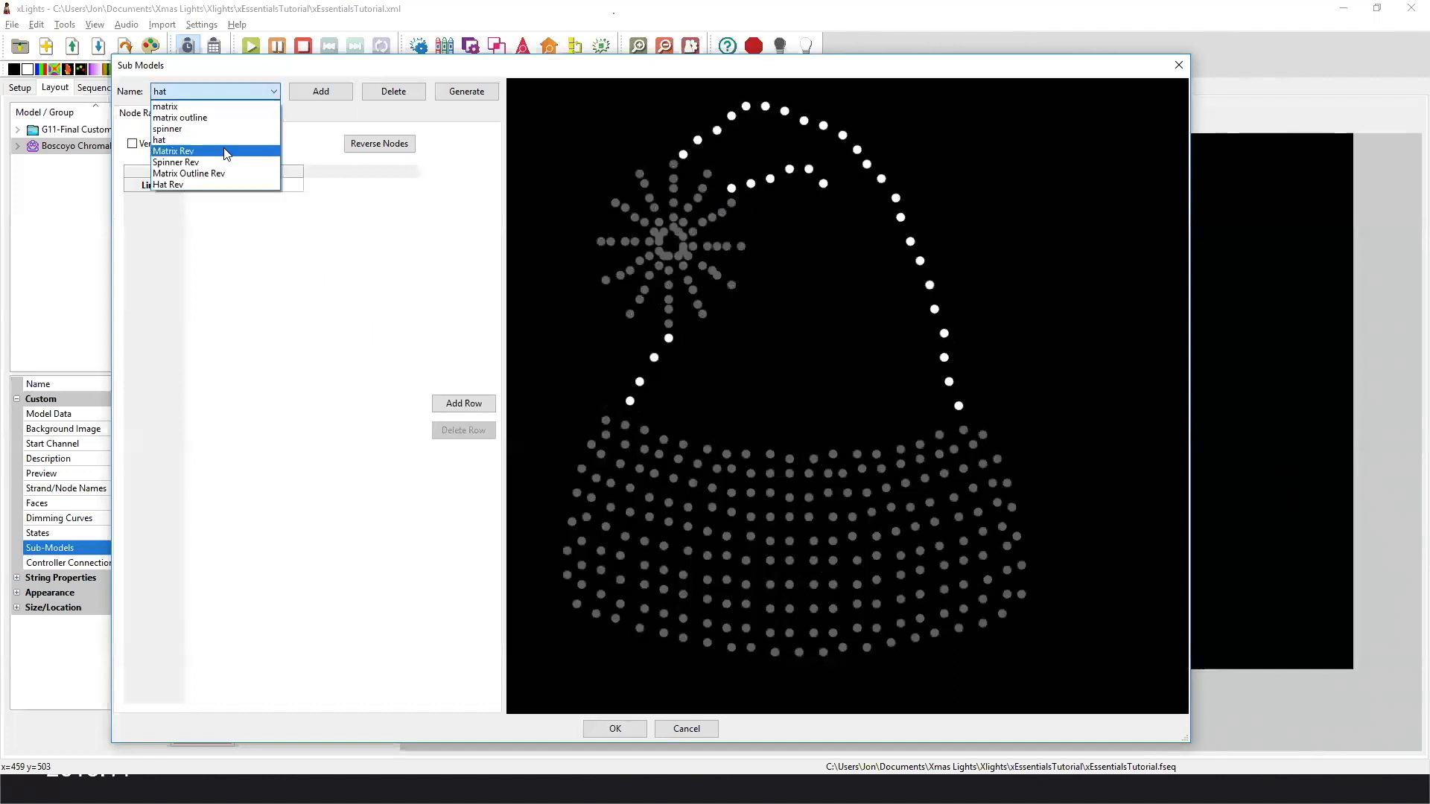
{"action": "left_click", "coordinate": [226, 154]}
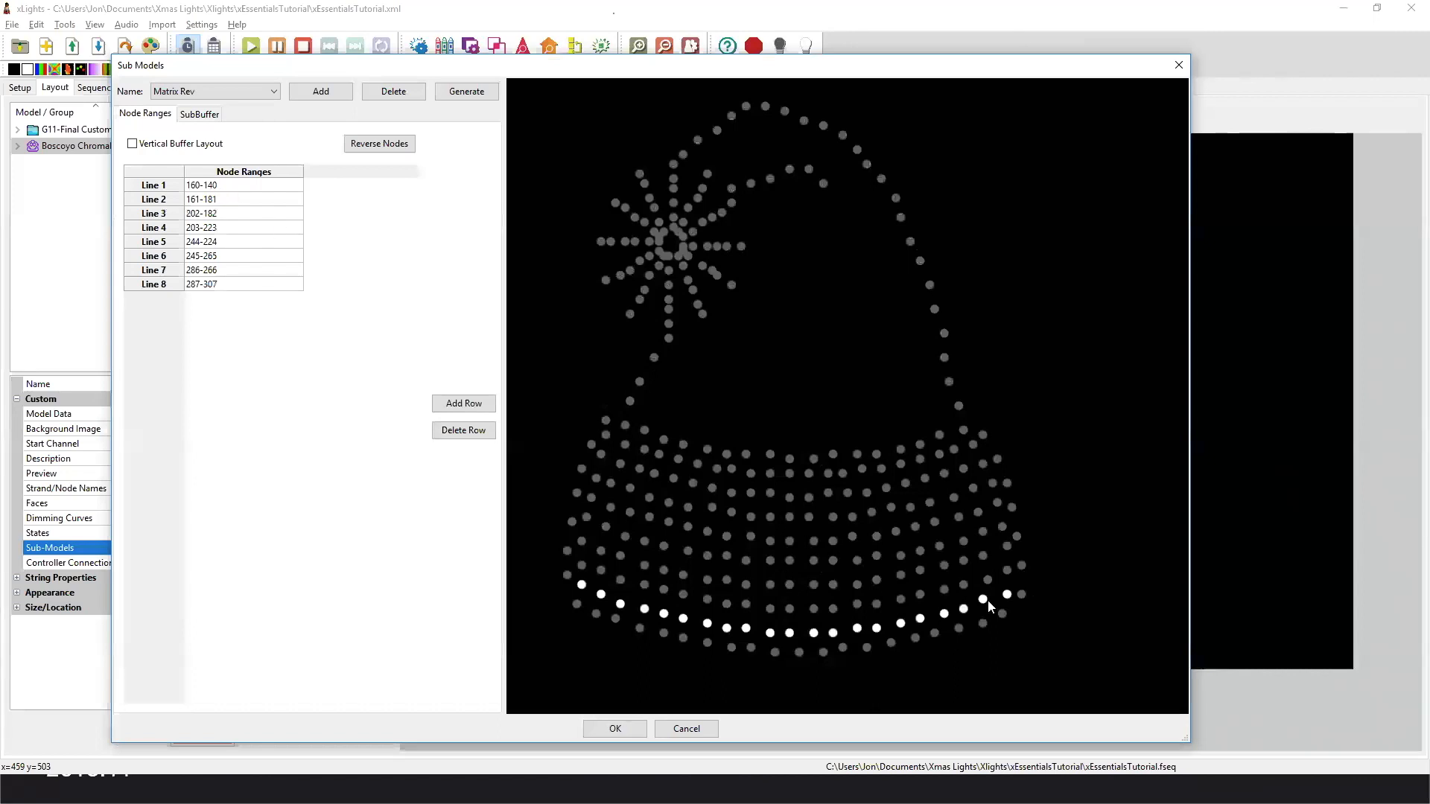
{"action": "left_click", "coordinate": [237, 186]}
{"action": "mouse_move", "coordinate": [583, 587]}
{"action": "mouse_move", "coordinate": [1007, 602]}
{"action": "left_click", "coordinate": [229, 200]}
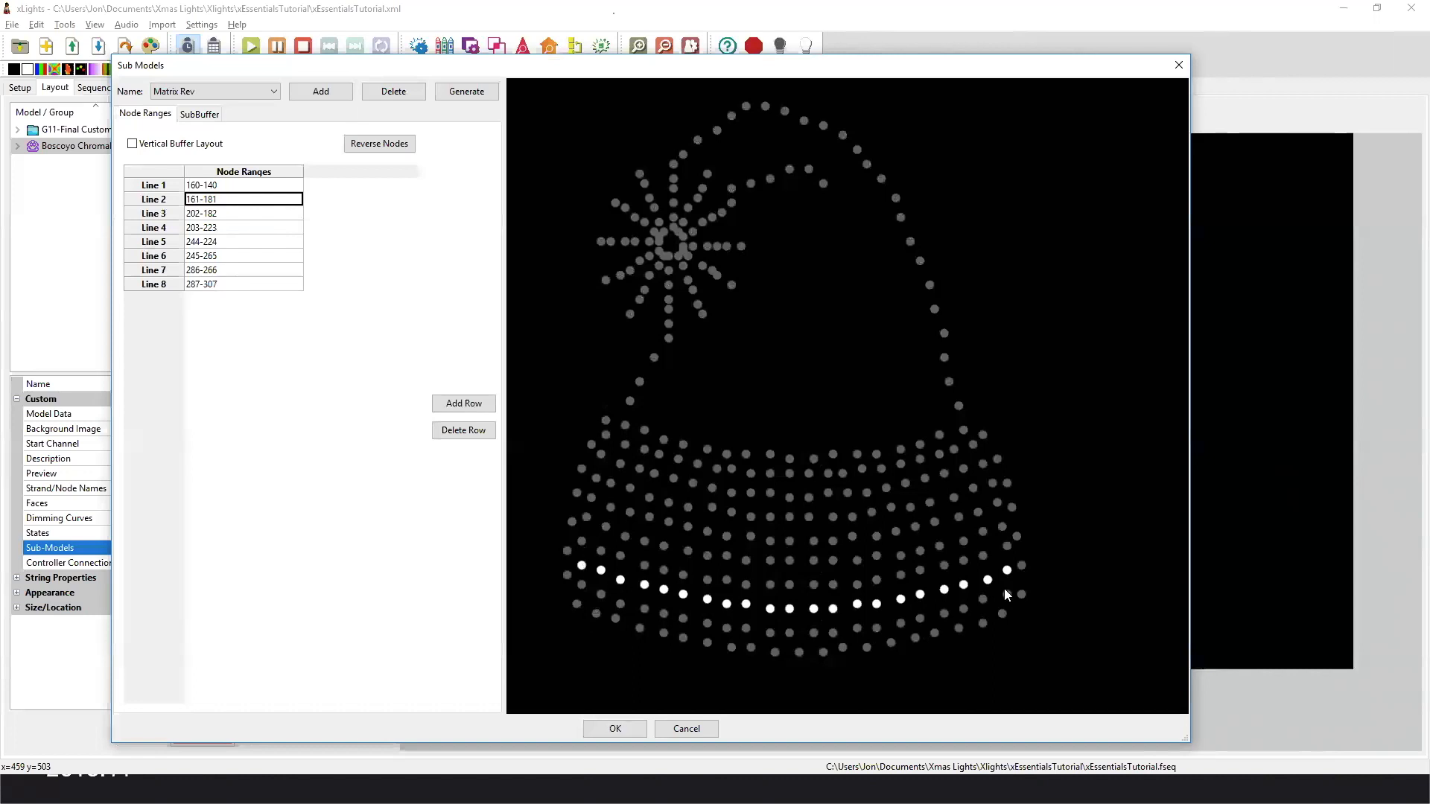
{"action": "left_click", "coordinate": [250, 216]}
{"action": "left_click", "coordinate": [249, 229]}
{"action": "left_click", "coordinate": [247, 243]}
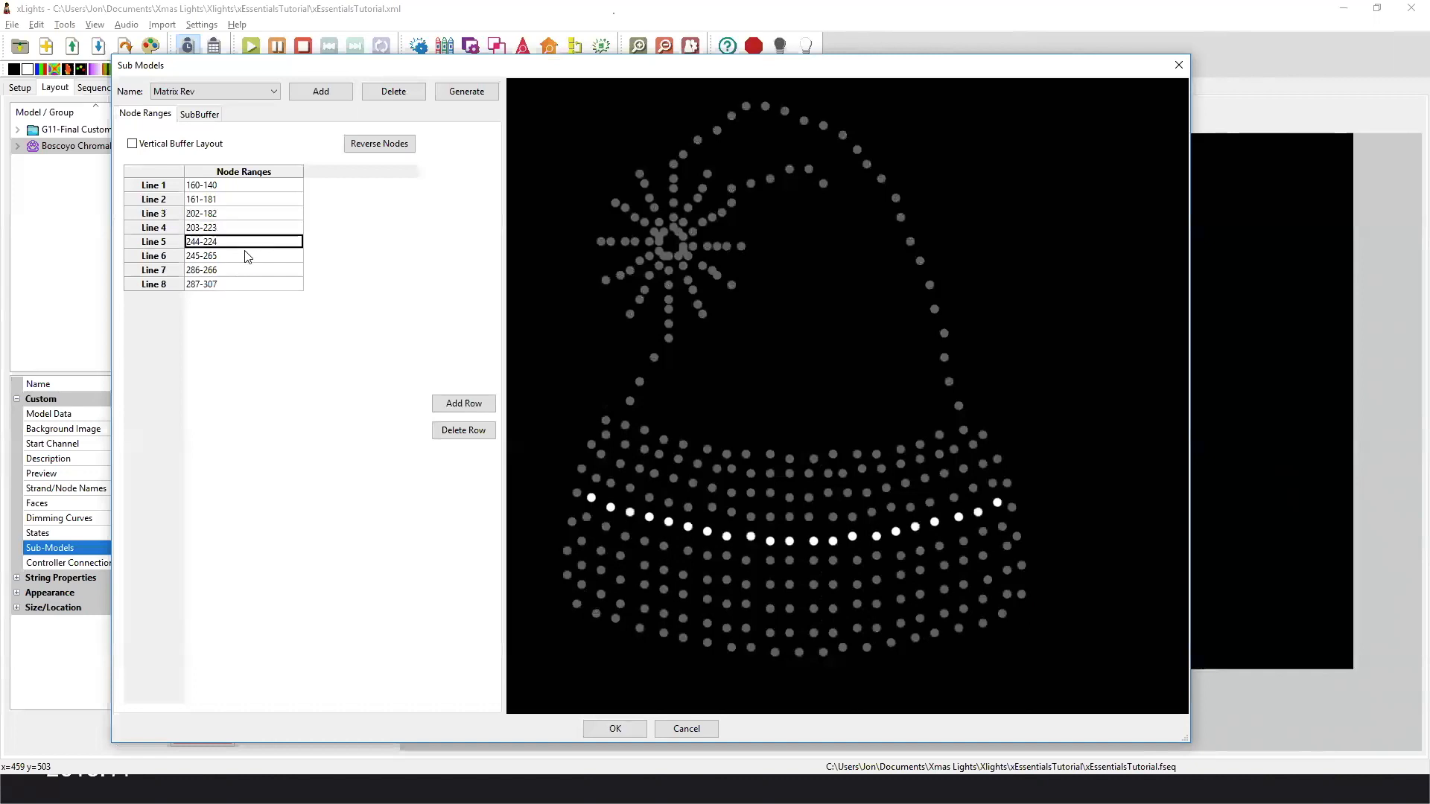
{"action": "left_click", "coordinate": [254, 286]}
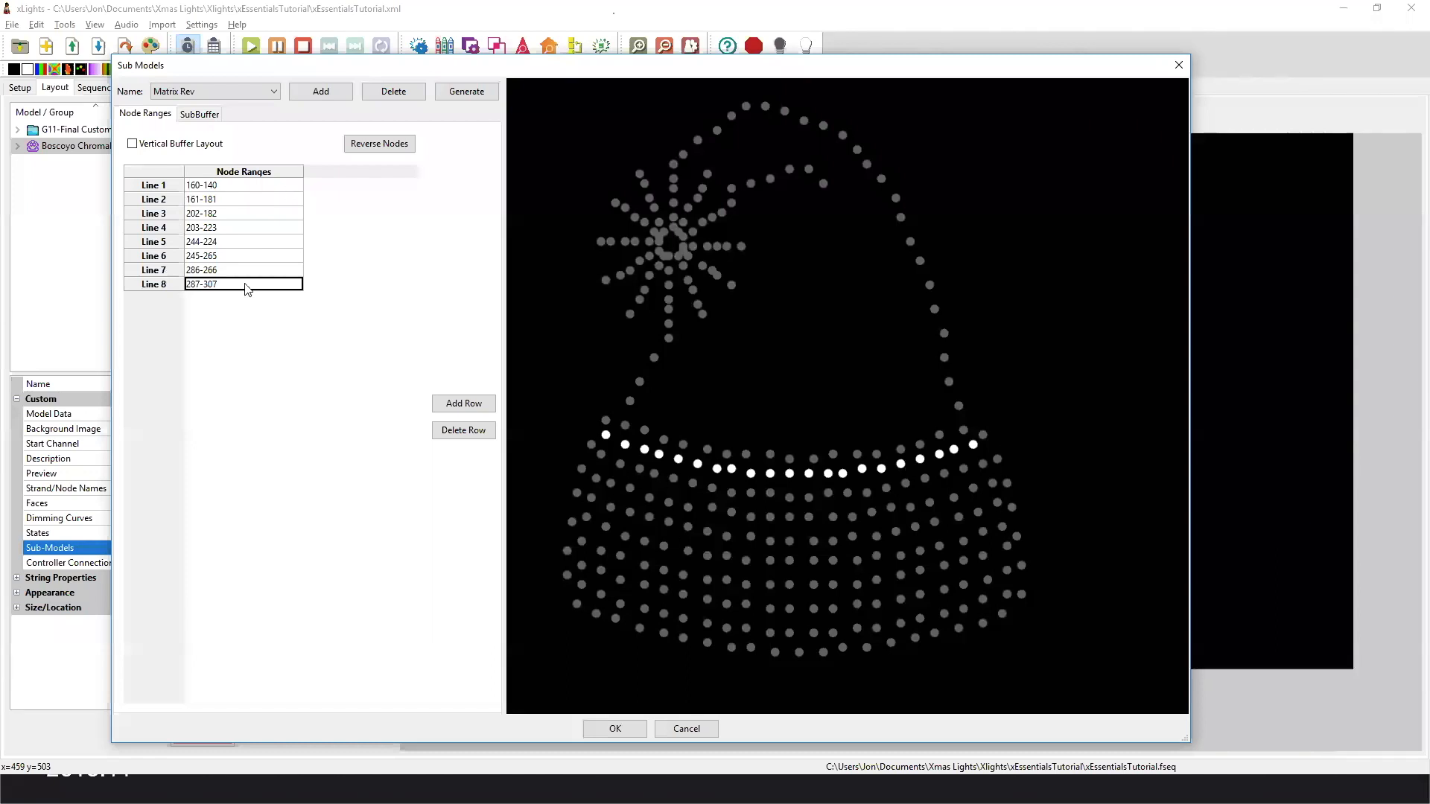
Show the Spinner Rev submodel and examine the node order of its first two arms.
{"action": "left_click", "coordinate": [228, 94]}
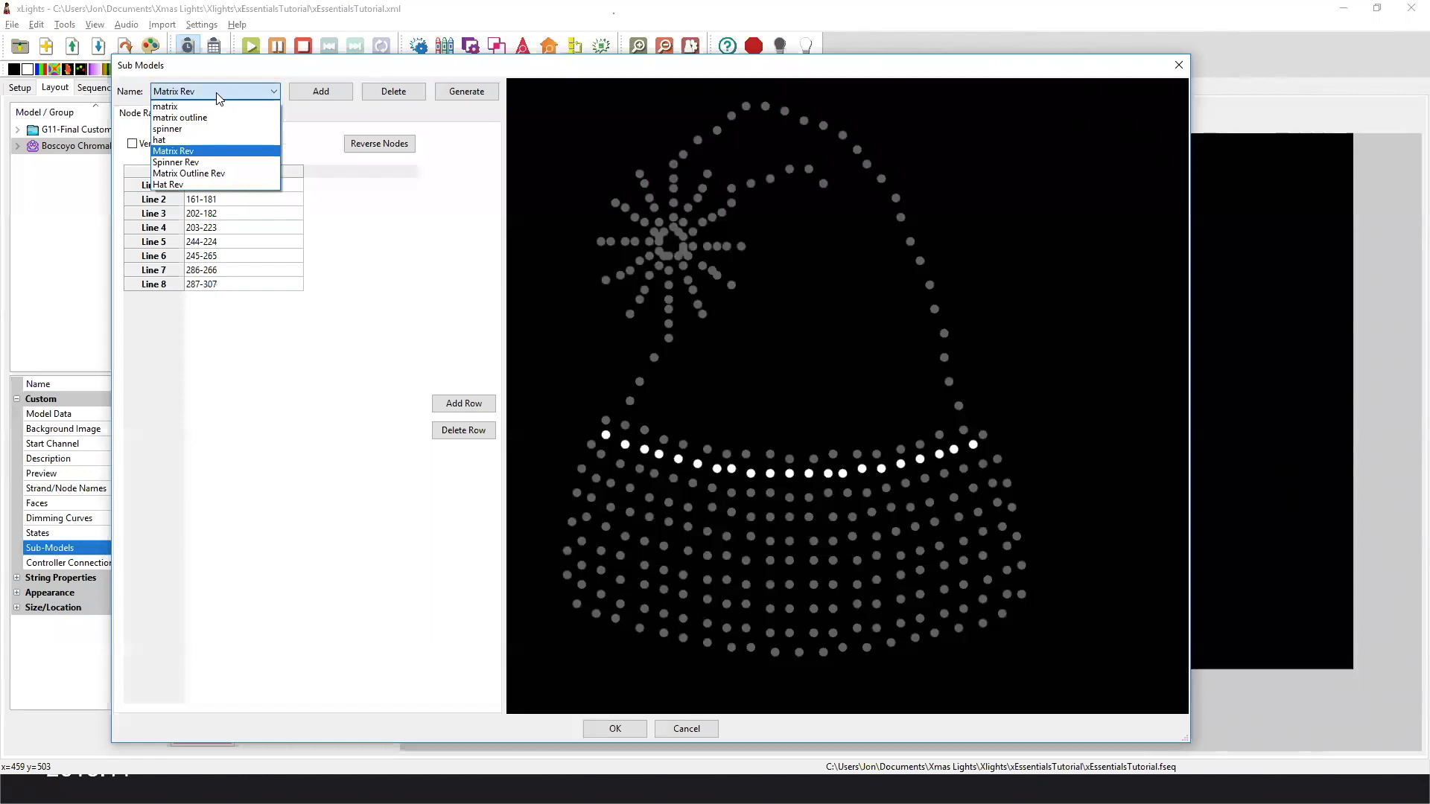
{"action": "left_click", "coordinate": [202, 165]}
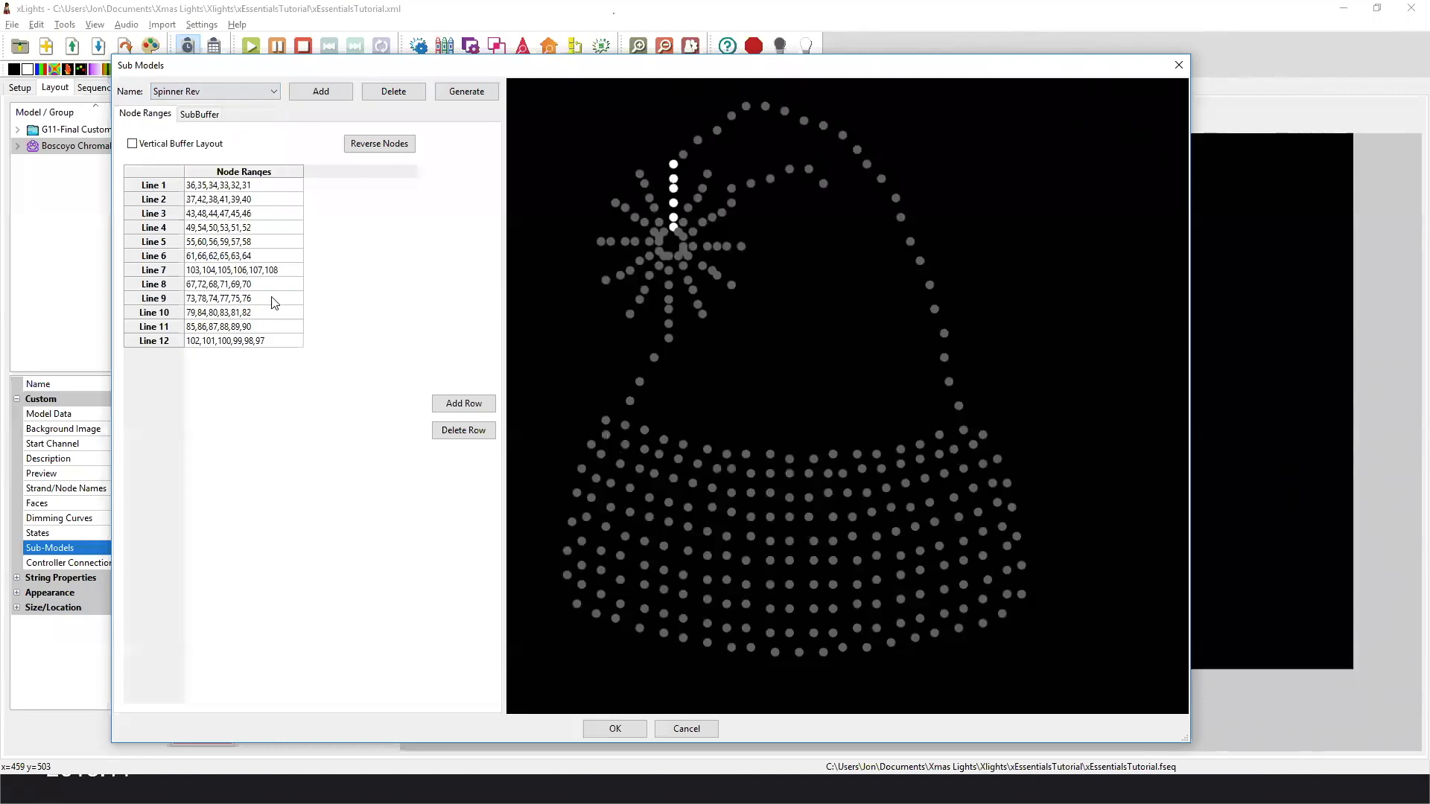
{"action": "mouse_move", "coordinate": [674, 197]}
{"action": "left_click", "coordinate": [277, 199]}
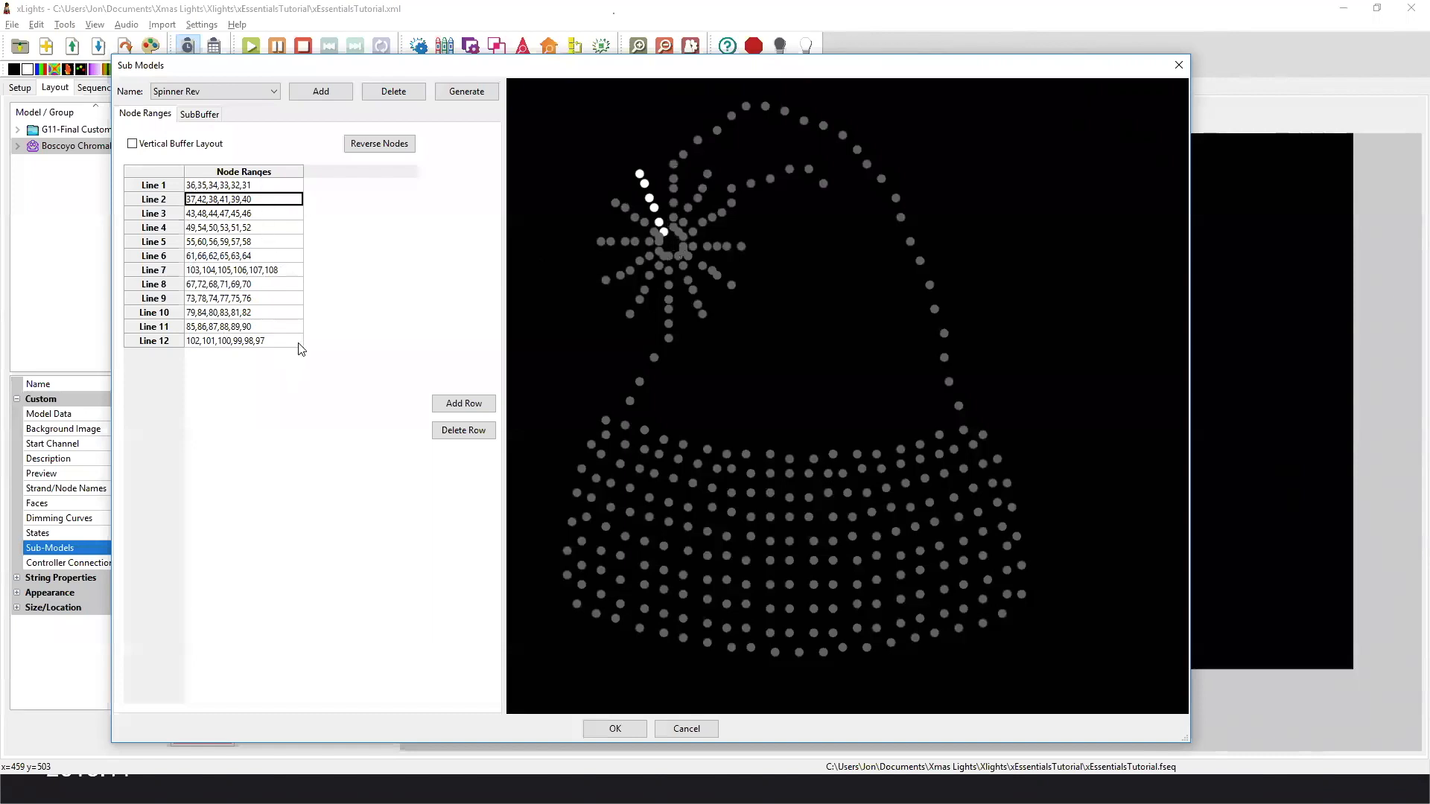
Review the node ranges of the Matrix Outline Rev and Hat Rev submodels, and close the submodel definitions without changes.
{"action": "left_click", "coordinate": [202, 92]}
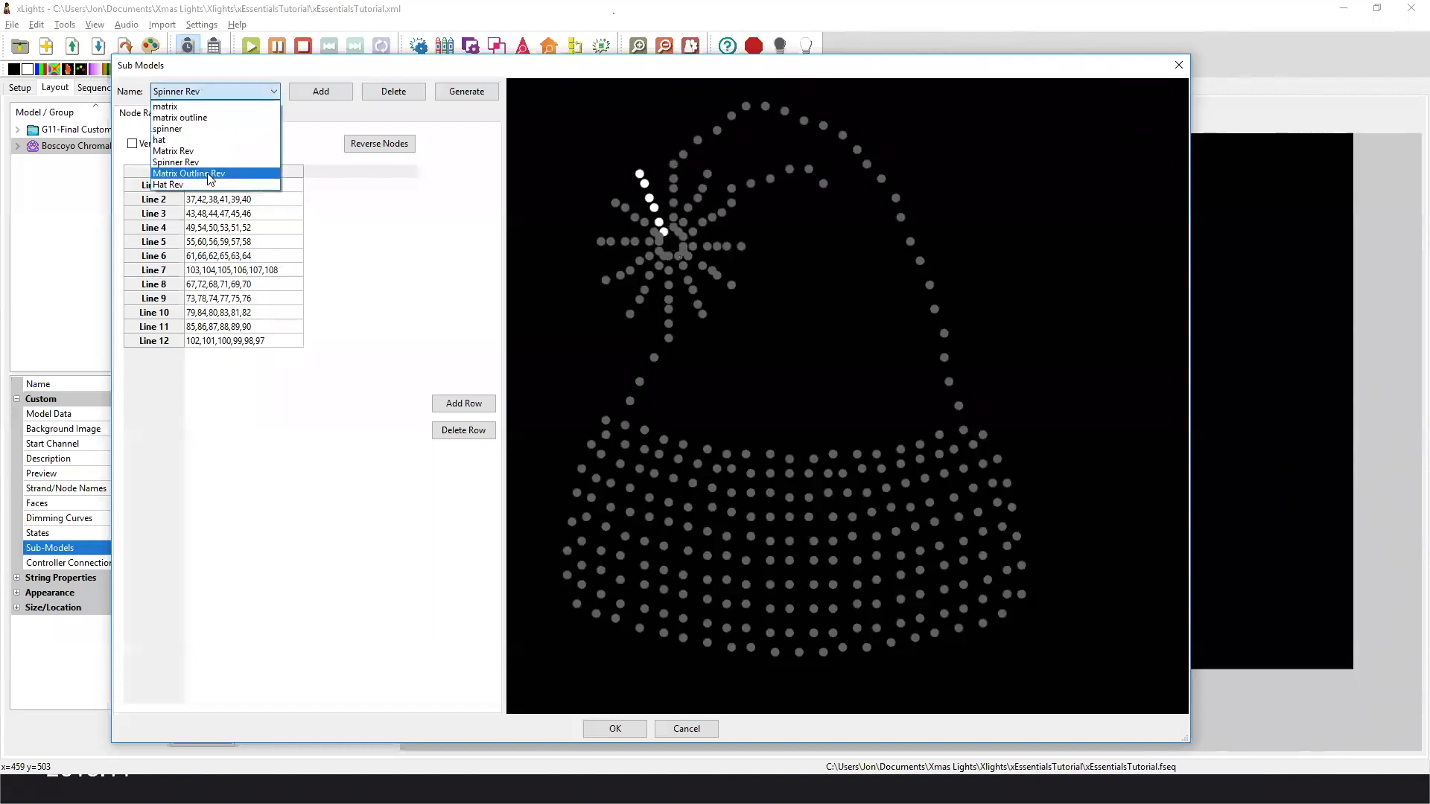
{"action": "left_click", "coordinate": [209, 176]}
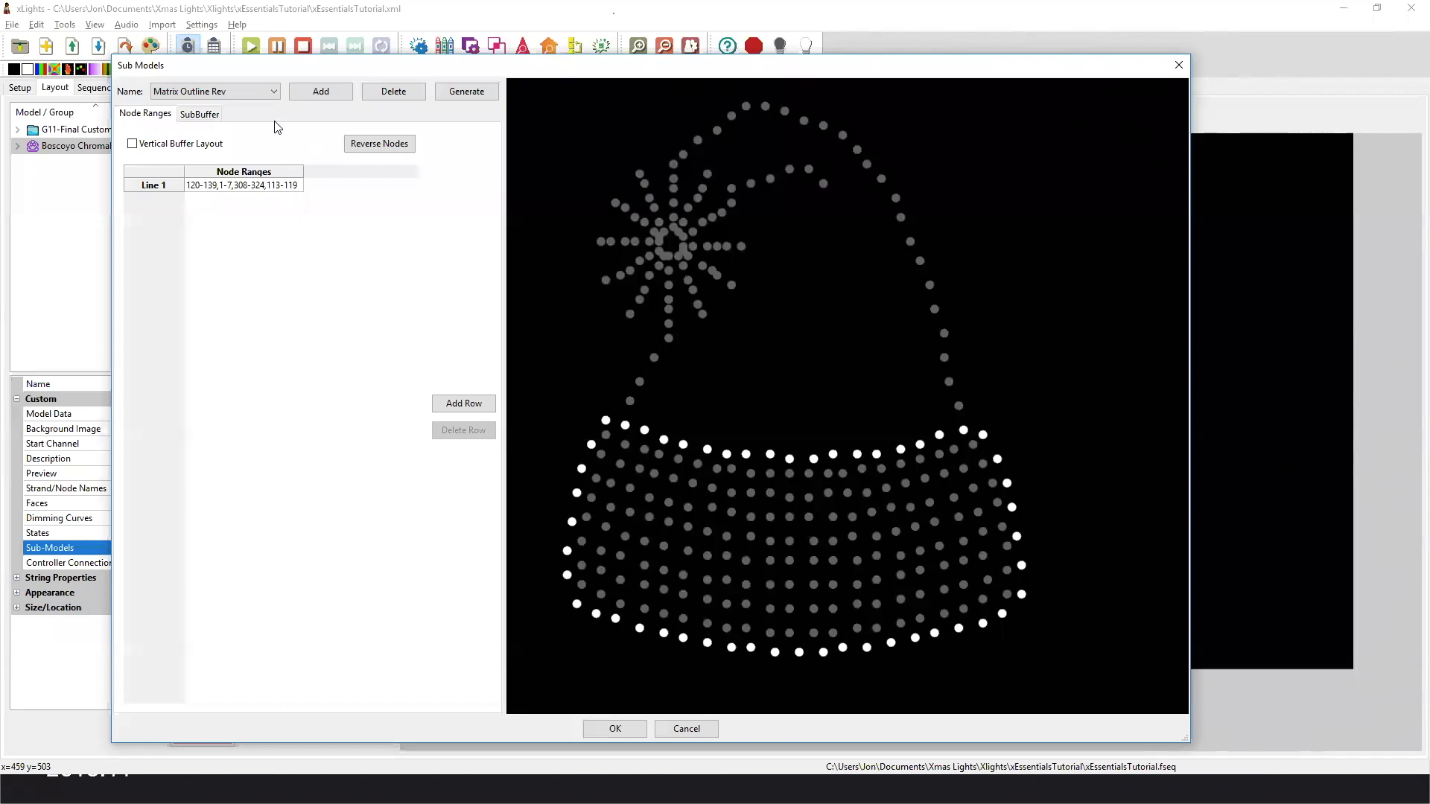
{"action": "left_click", "coordinate": [273, 92]}
{"action": "left_click", "coordinate": [227, 203]}
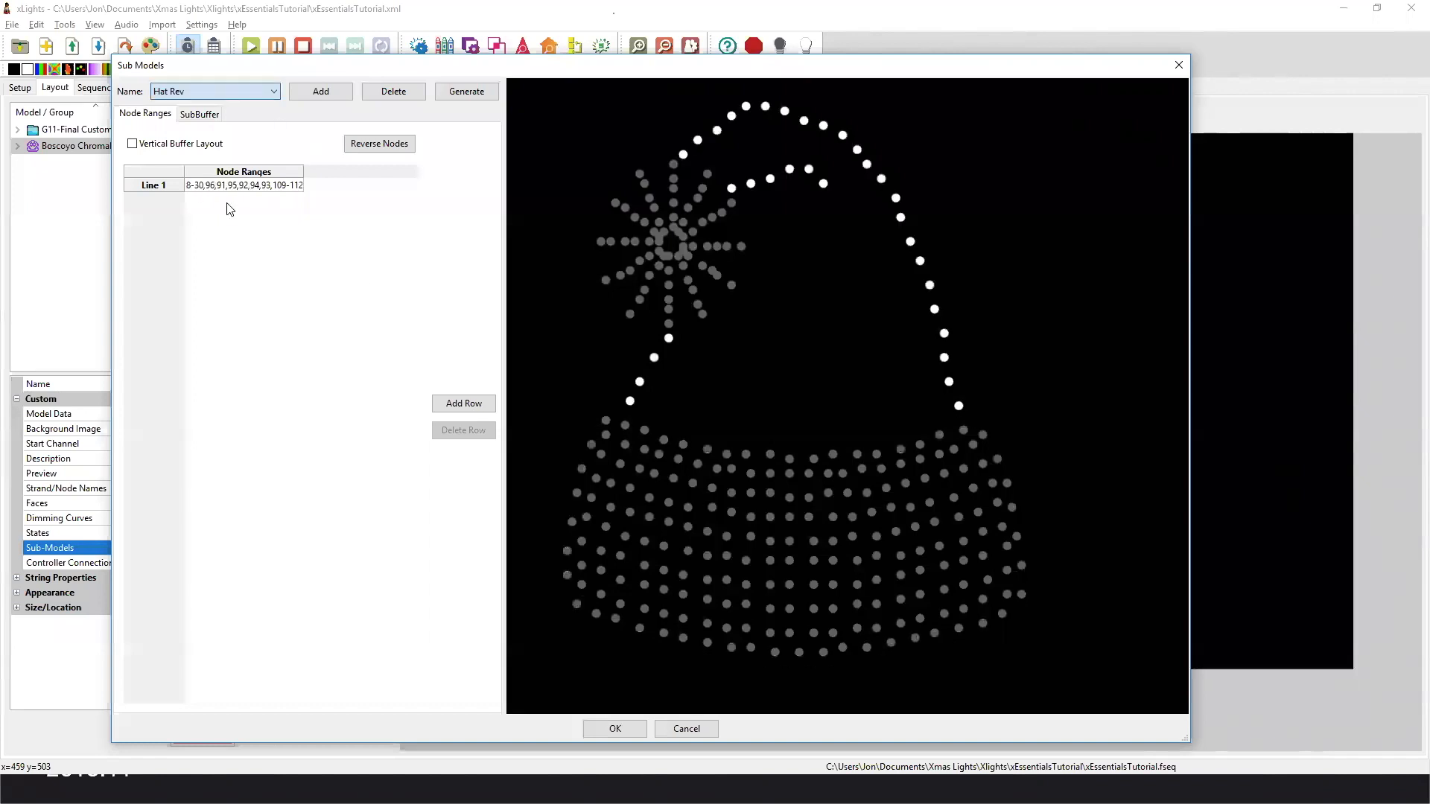
{"action": "left_click", "coordinate": [686, 727]}
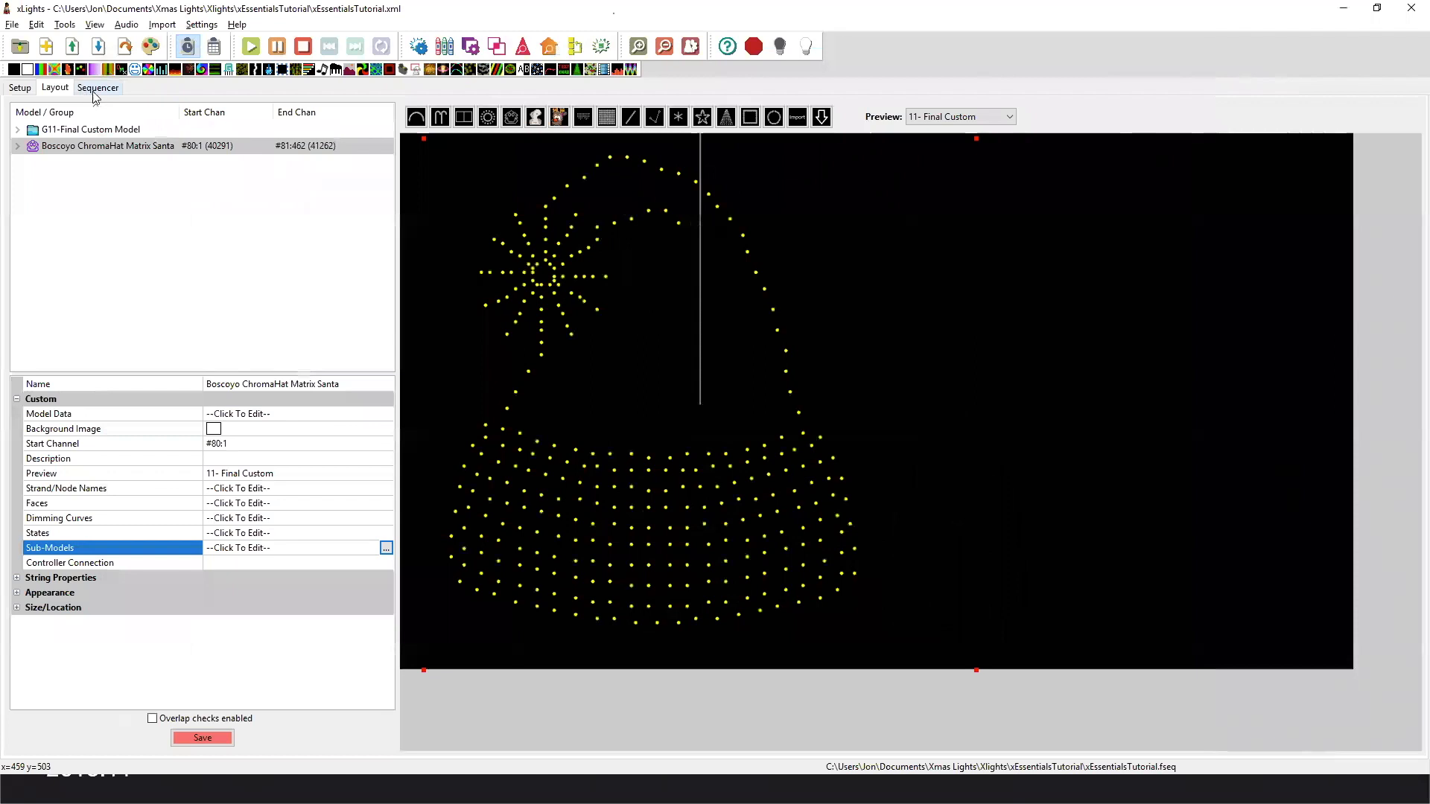
Return to the sequence, expand the G11-Final Custom Model group, and display 11- Final Custom in the house preview.
{"action": "left_click", "coordinate": [102, 89]}
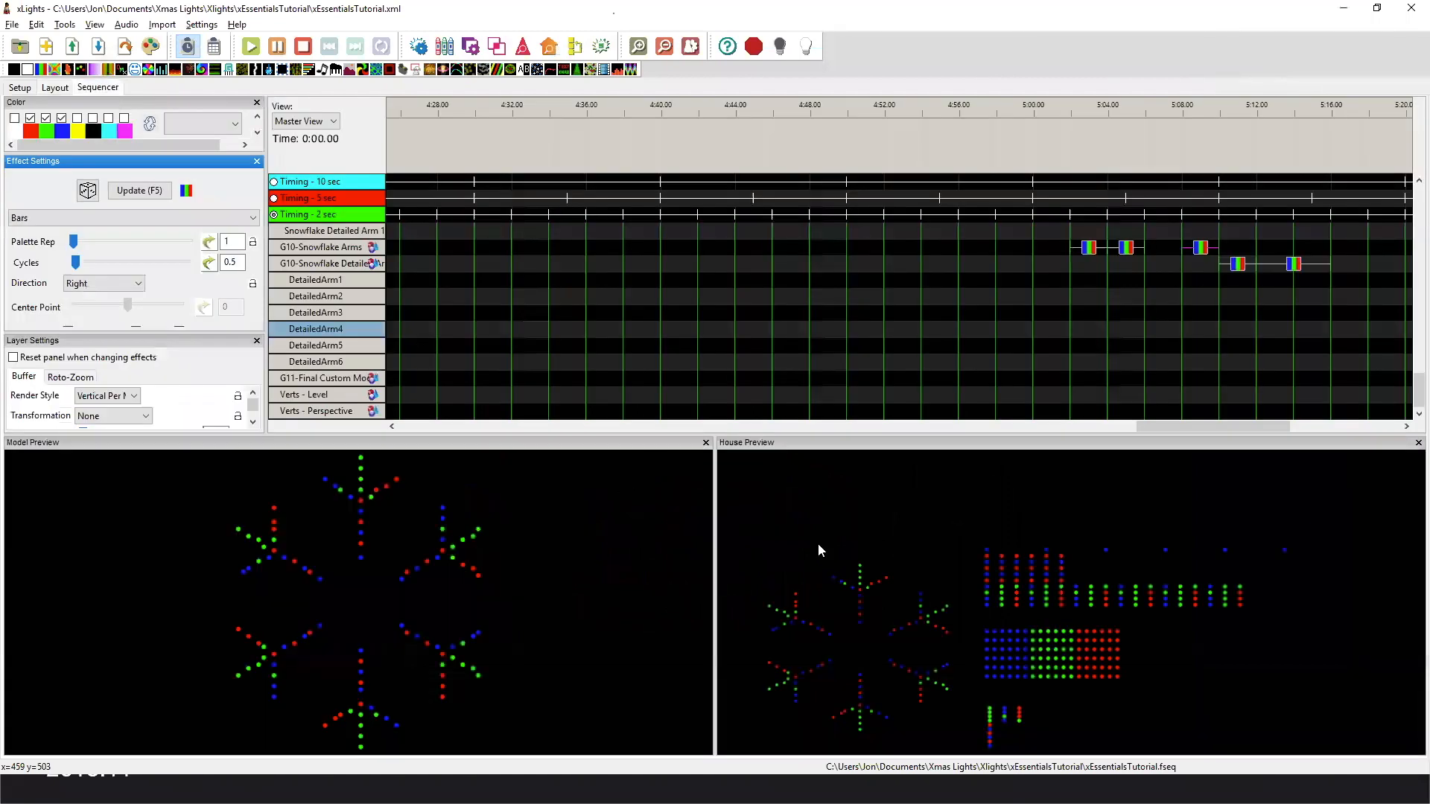
{"action": "left_click", "coordinate": [372, 376]}
{"action": "right_click", "coordinate": [866, 574]}
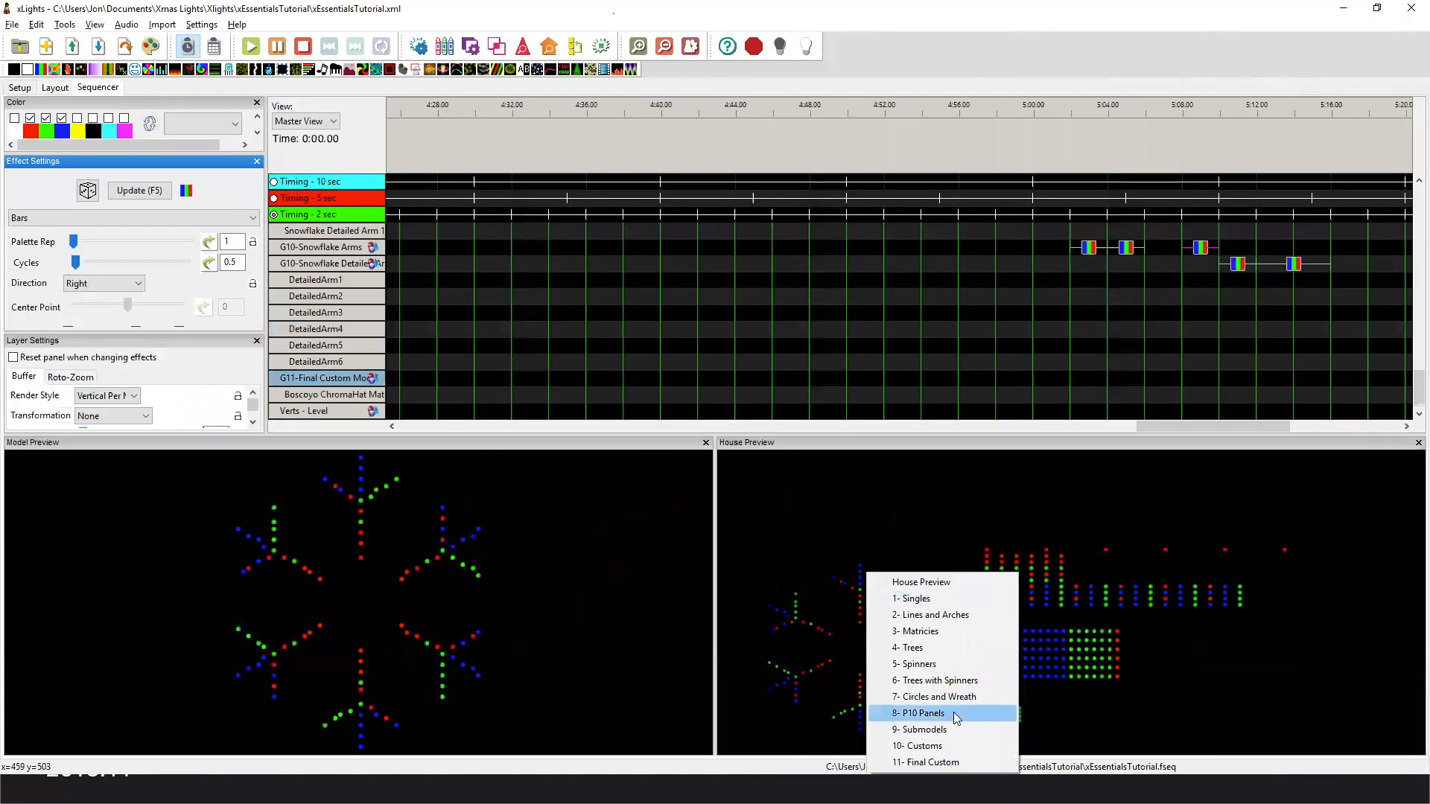
{"action": "left_click", "coordinate": [939, 762]}
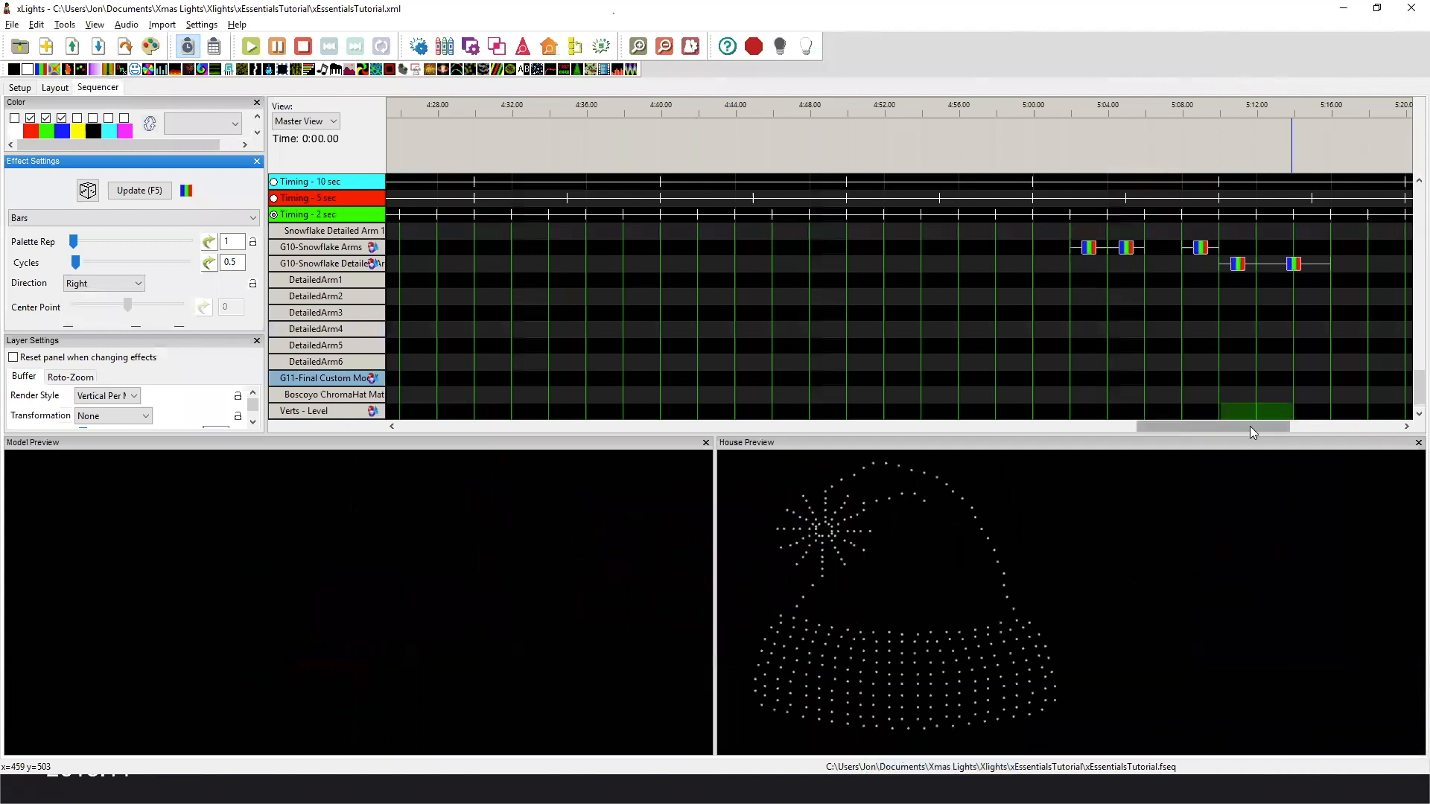
Expand the Boscoyo ChromaHat Matrix Santa model into its submodel rows and bring their effects from 5:16 onward into view.
{"action": "left_click_drag", "start_coordinate": [1250, 426], "coordinate": [1340, 422]}
{"action": "scroll", "coordinate": [515, 369], "scroll_direction": "down", "scroll_amount": 1}
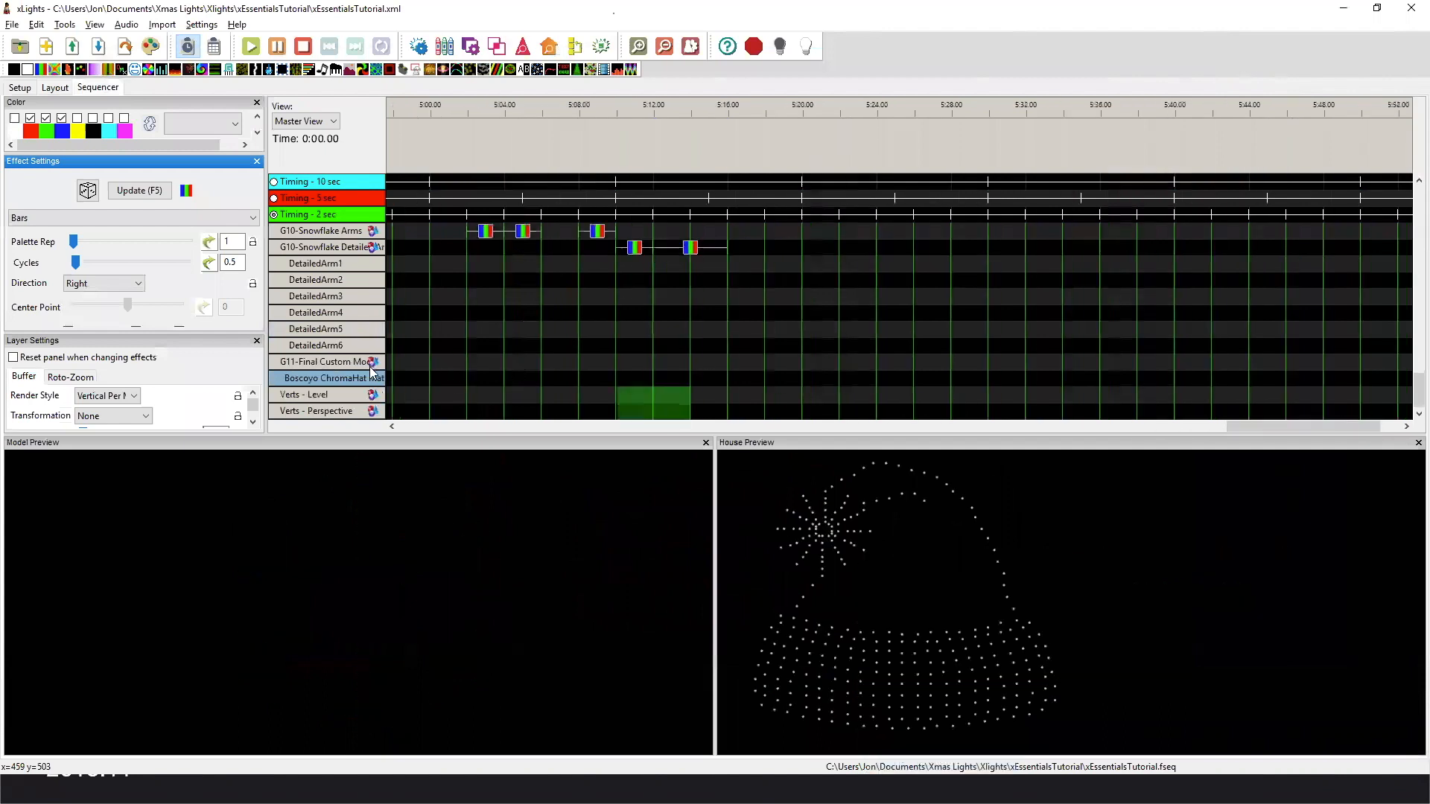
{"action": "double_click", "coordinate": [369, 378]}
{"action": "scroll", "coordinate": [630, 298], "scroll_direction": "down", "scroll_amount": 8}
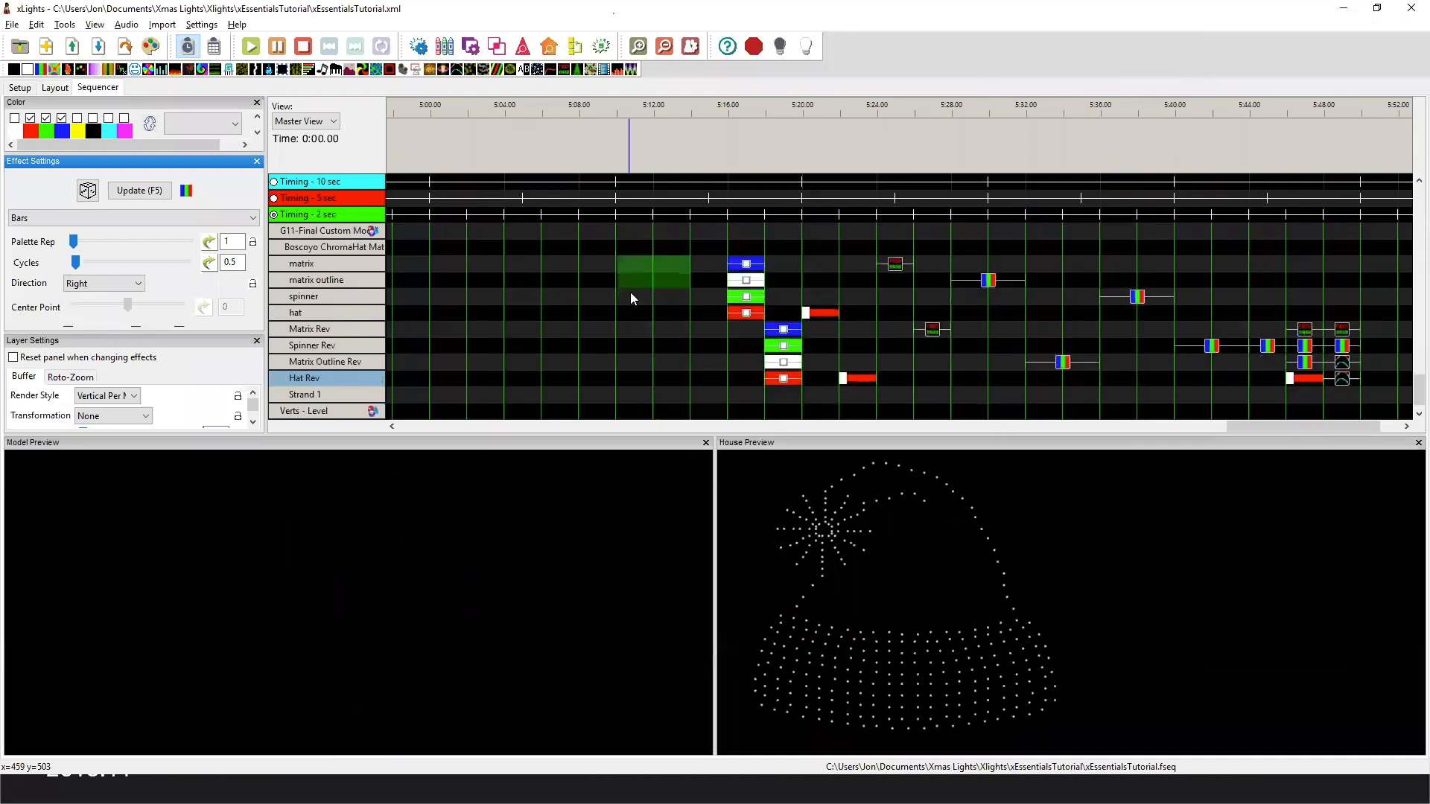
Compare the On effects on the original submodels with those on the Rev submodels in the Santa hat previews.
{"action": "left_click", "coordinate": [745, 268]}
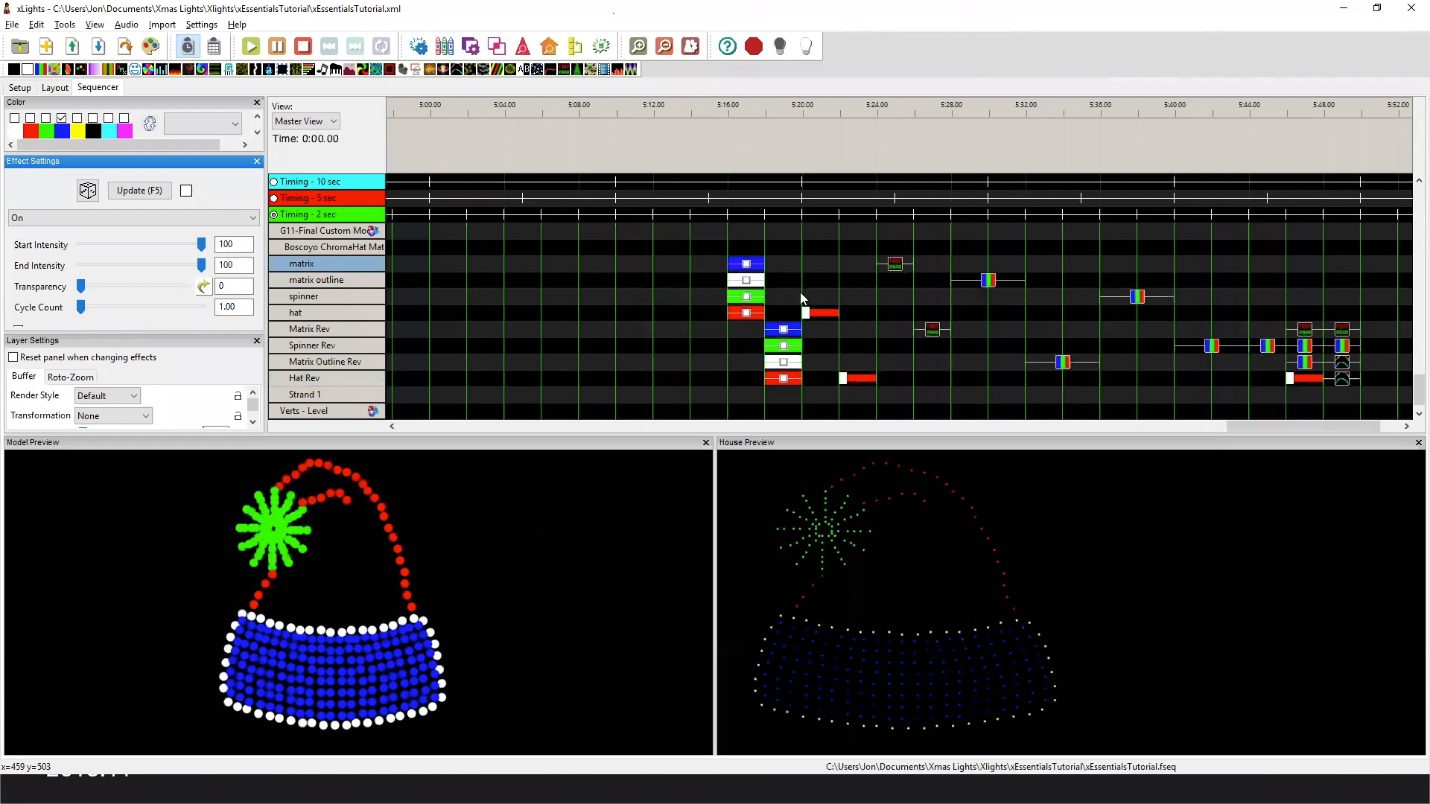
{"action": "left_click", "coordinate": [783, 331]}
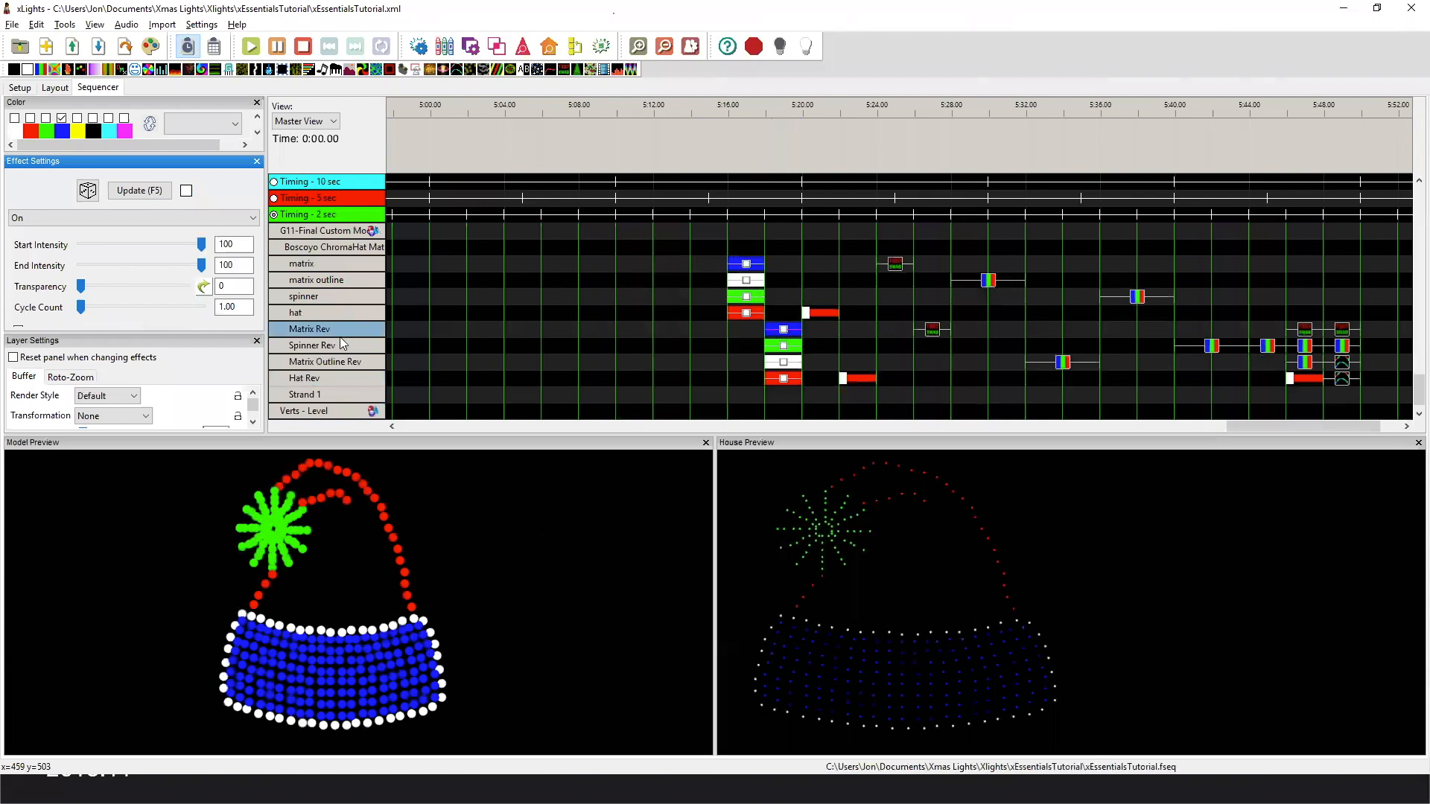
{"action": "left_click", "coordinate": [745, 267]}
{"action": "left_click", "coordinate": [784, 333]}
{"action": "left_click_drag", "start_coordinate": [1271, 427], "coordinate": [1291, 427]}
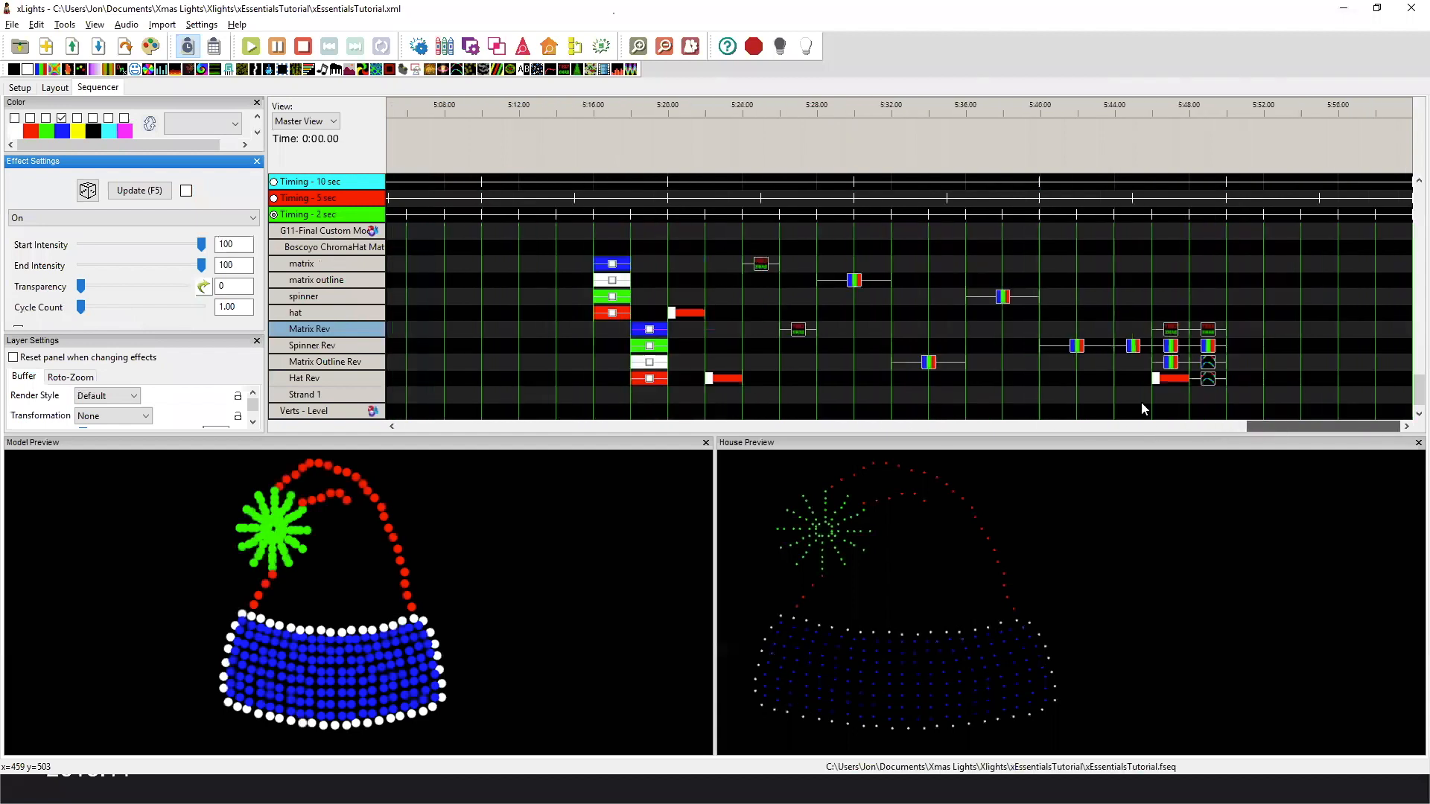
Compare the Morph effect on the original hat submodel with the one on Hat Rev in the previews.
{"action": "left_click", "coordinate": [695, 313]}
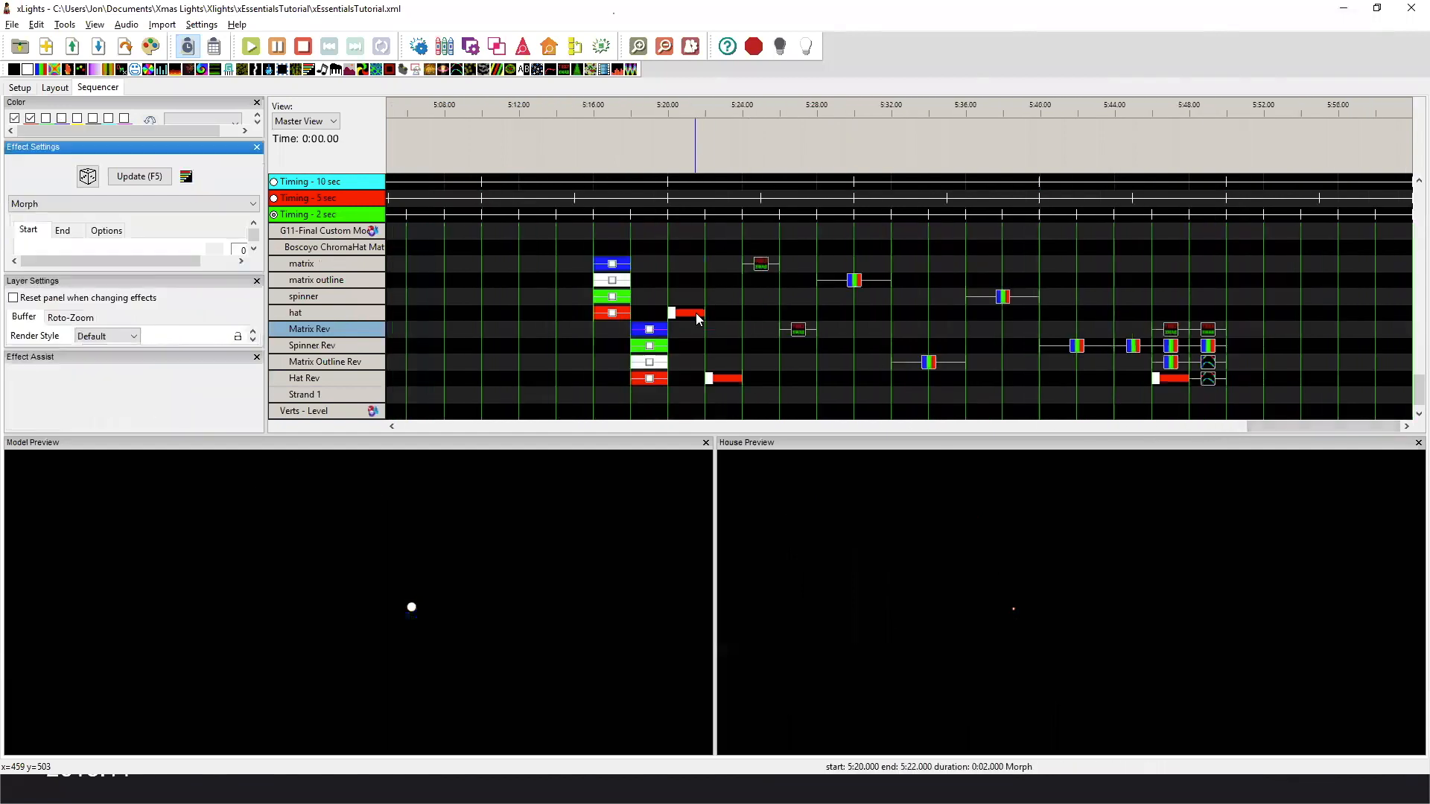
{"action": "left_click", "coordinate": [700, 312]}
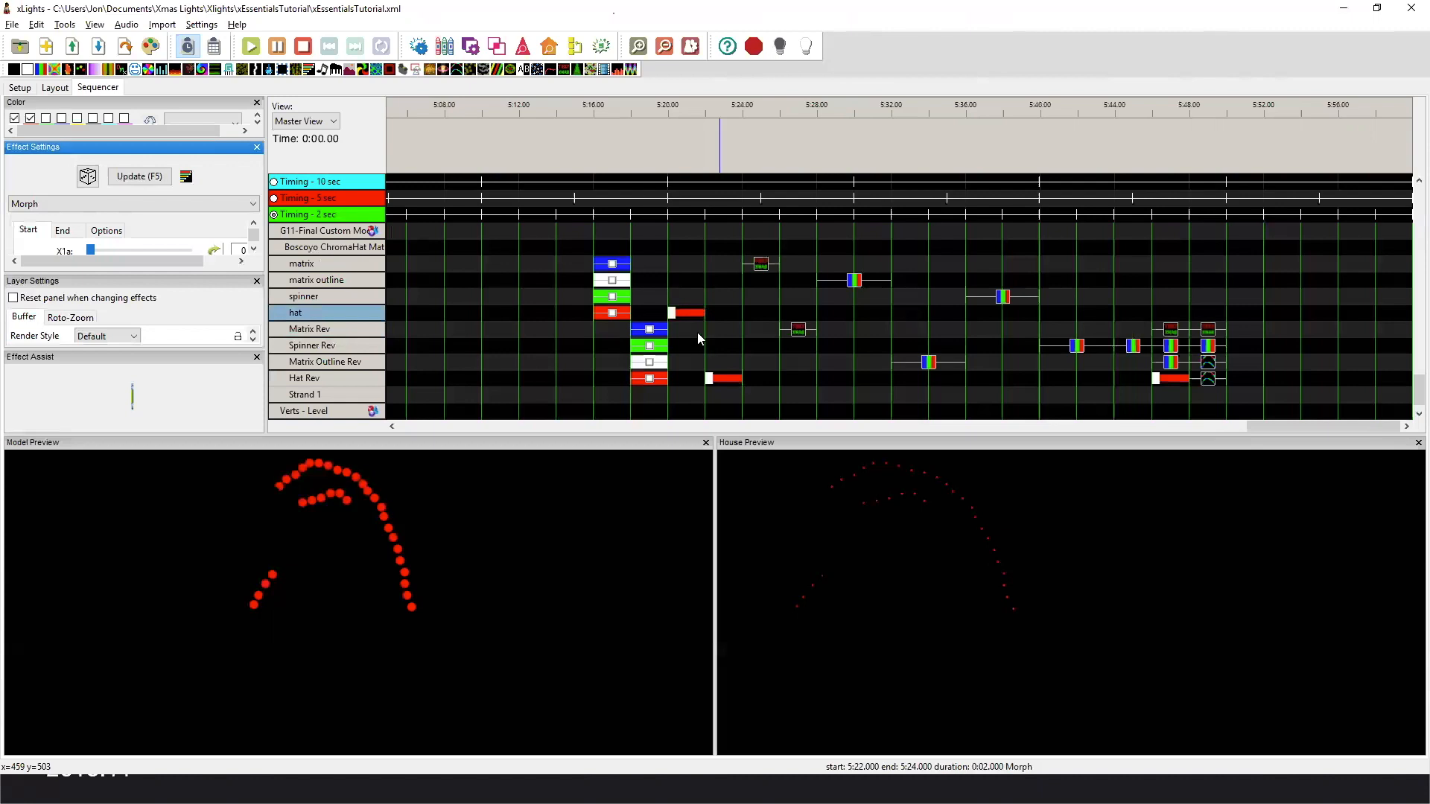
{"action": "left_click", "coordinate": [720, 381]}
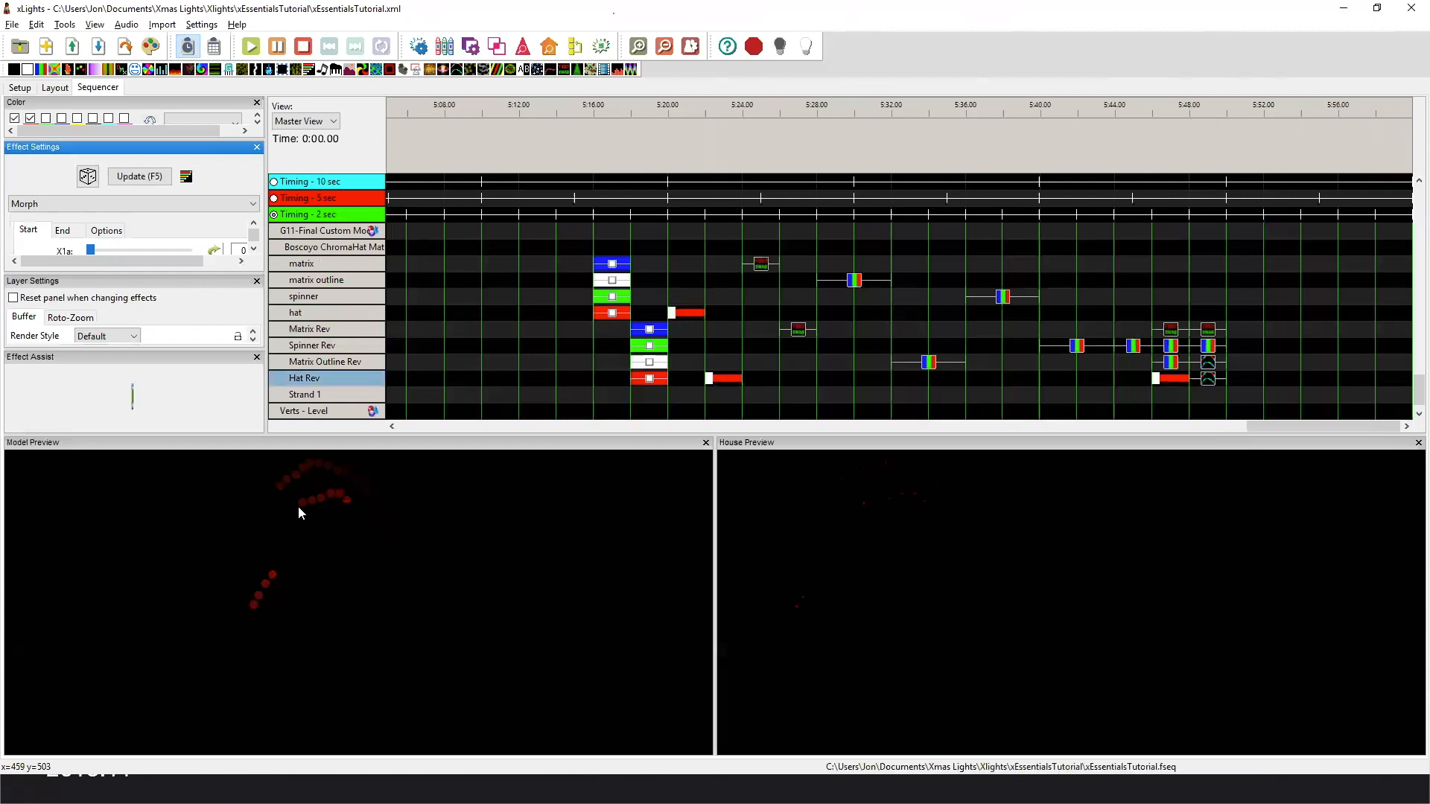
{"action": "left_click", "coordinate": [692, 313]}
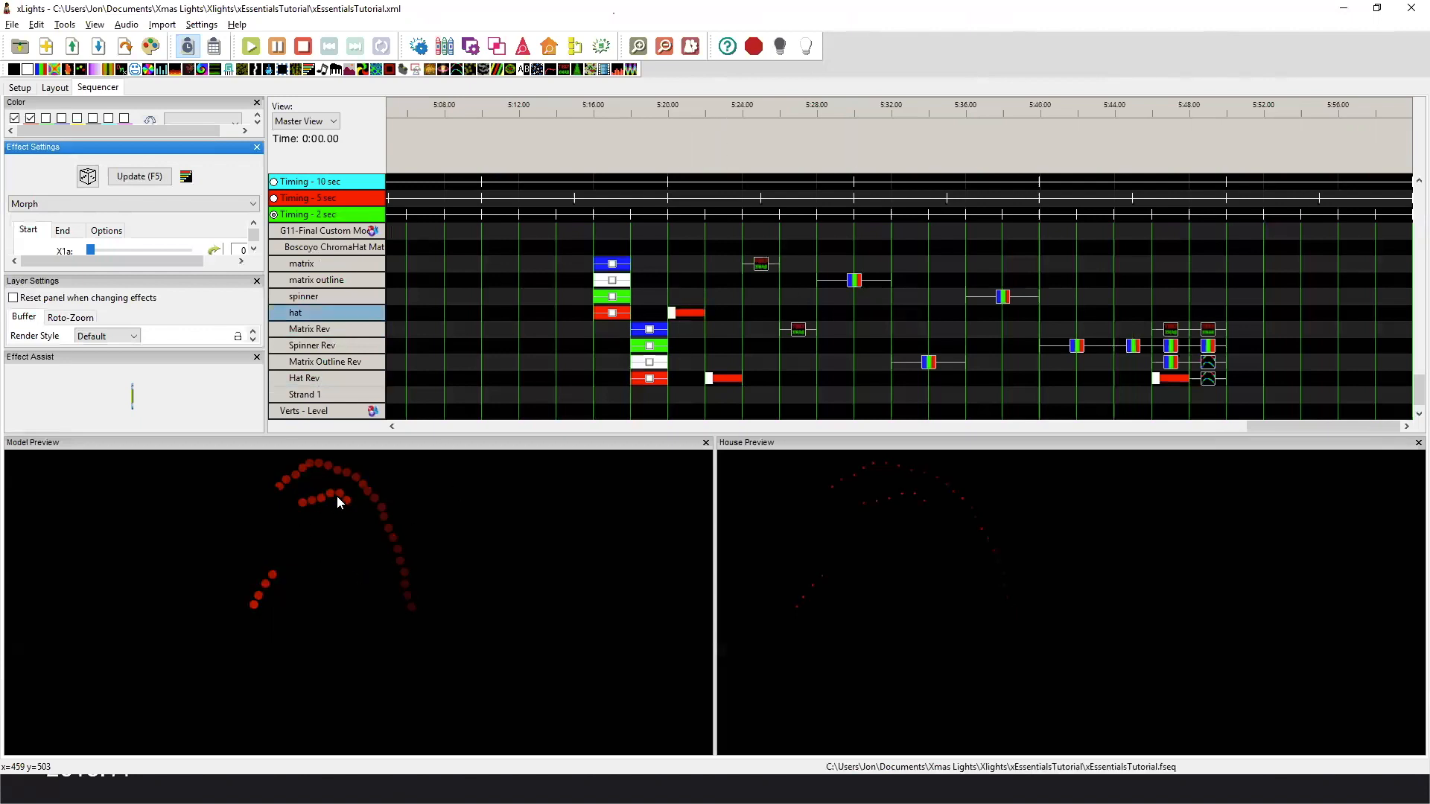
{"action": "left_click", "coordinate": [722, 379]}
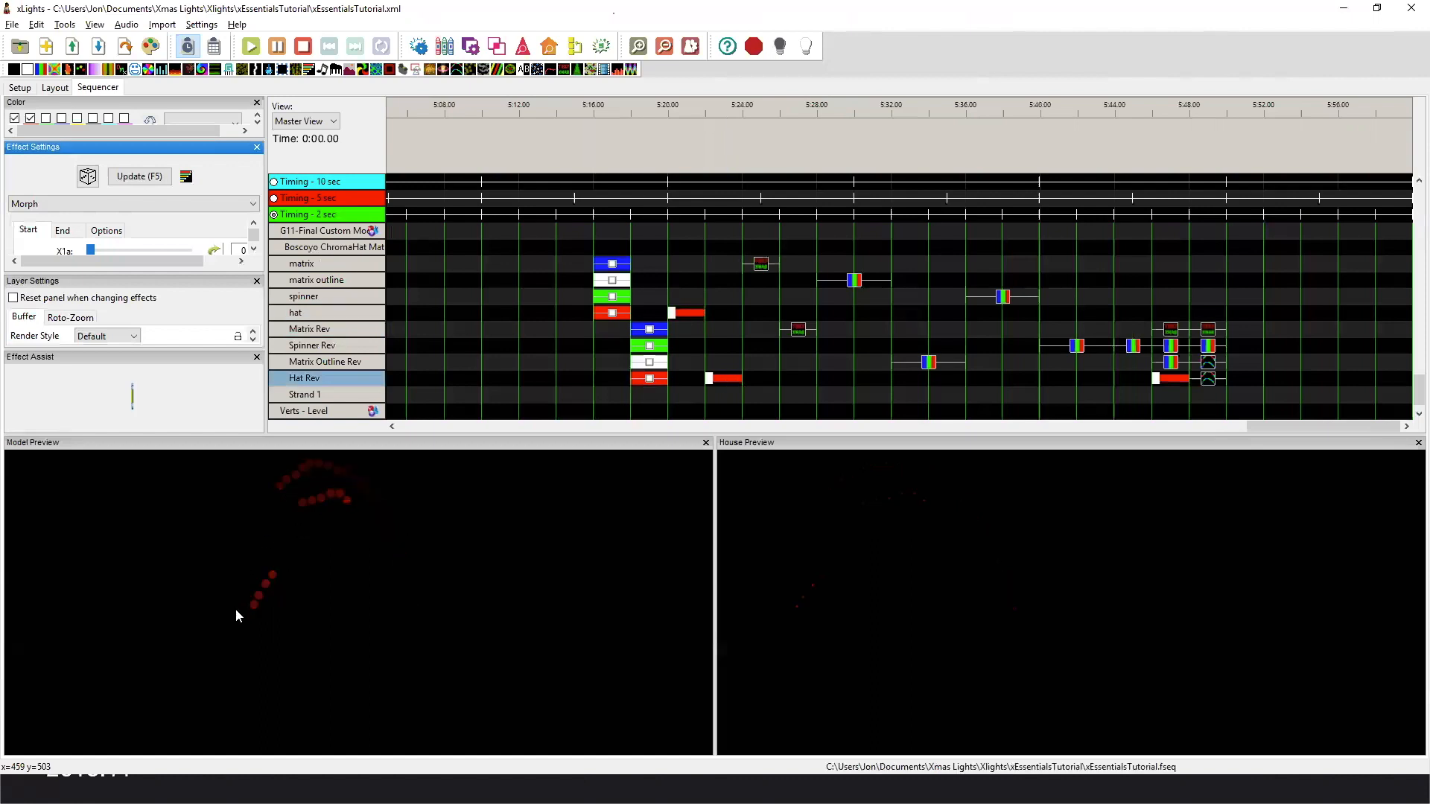
Compare the HO HO HO Text effects on matrix and Matrix Rev, and the Bars effects on matrix outline and Matrix Outline Rev.
{"action": "left_click", "coordinate": [761, 266]}
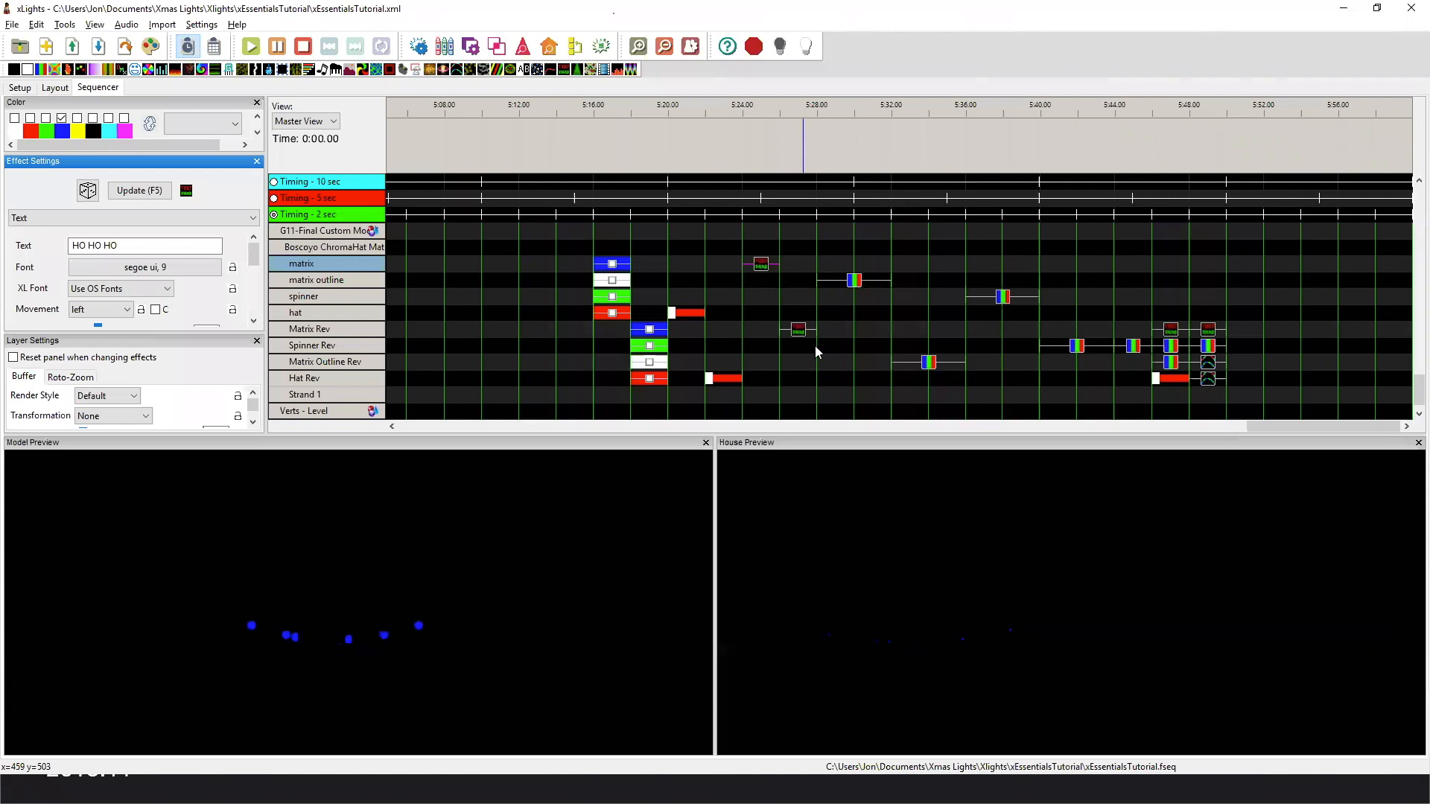
{"action": "left_click", "coordinate": [799, 331]}
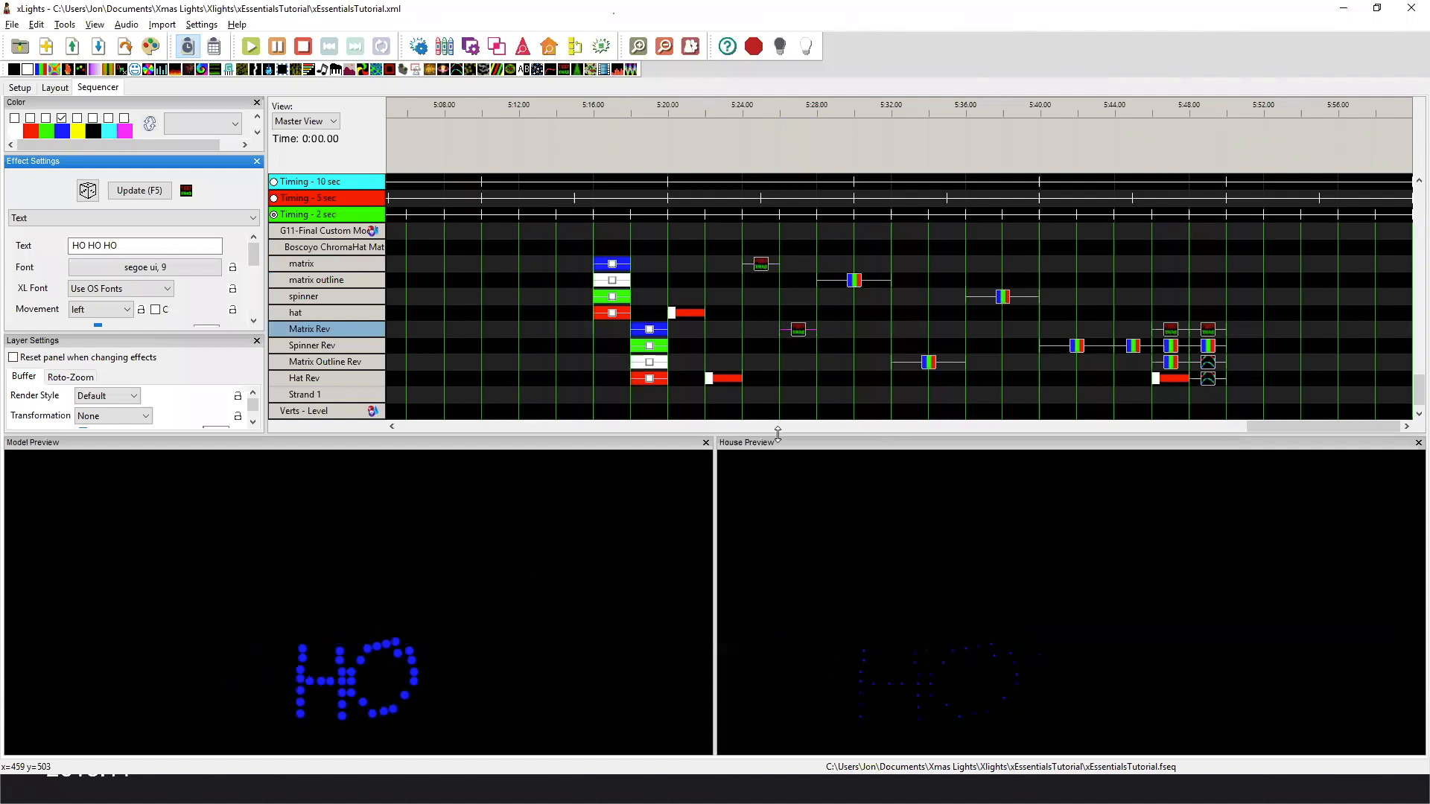
{"action": "left_click", "coordinate": [853, 284]}
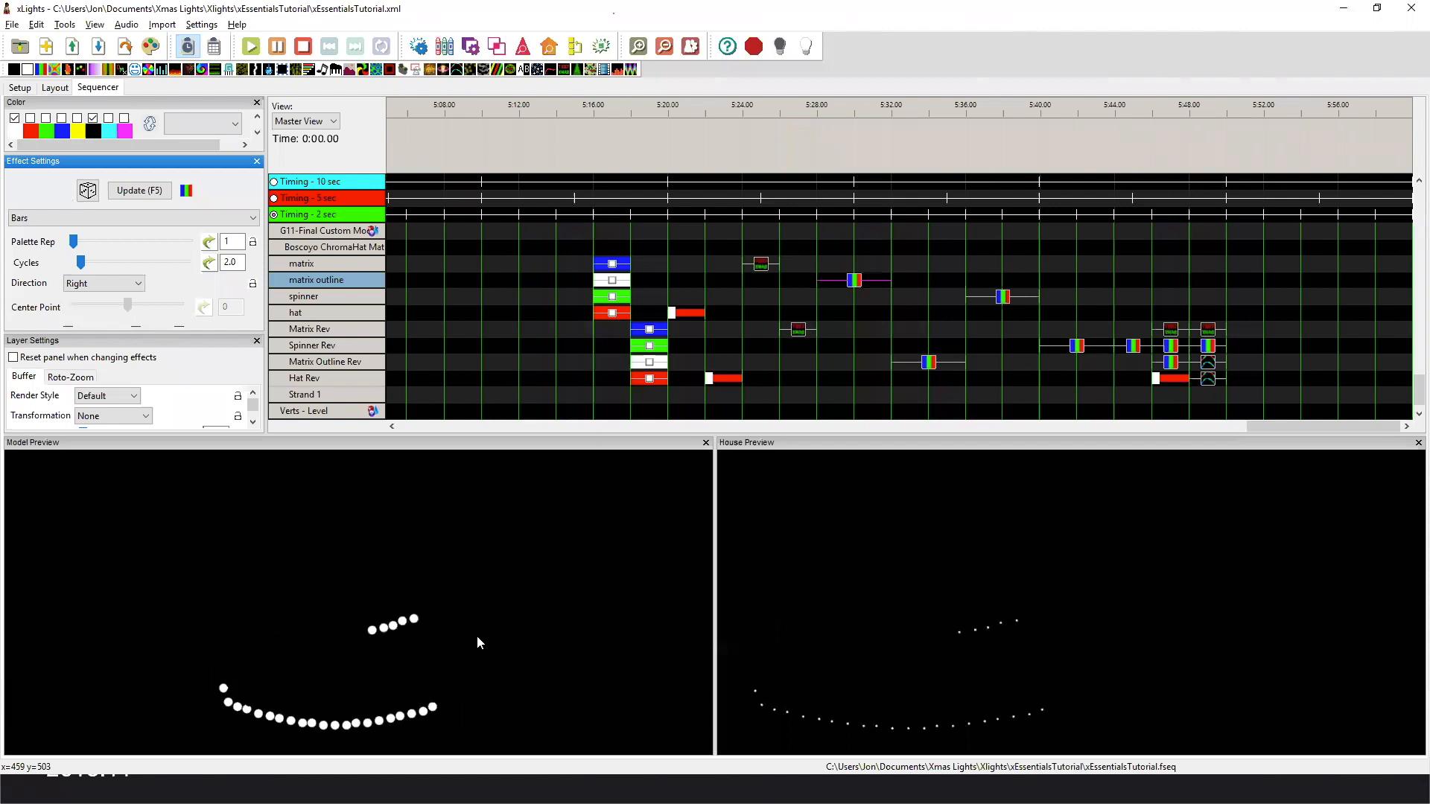
{"action": "left_click", "coordinate": [928, 365]}
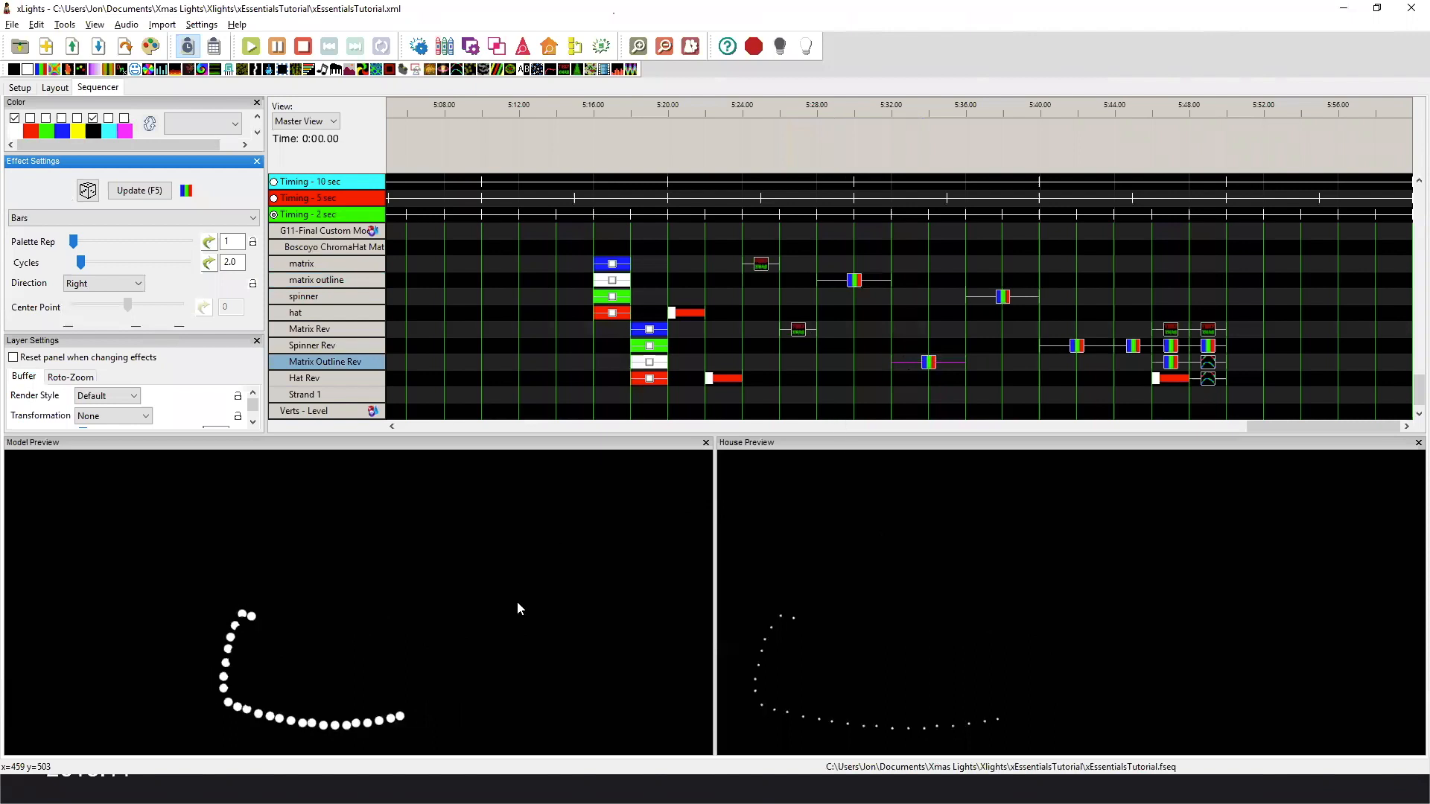
Try the Per Preview render style on the original spinner submodel's Bars effect and restore Default.
{"action": "left_click", "coordinate": [1004, 301]}
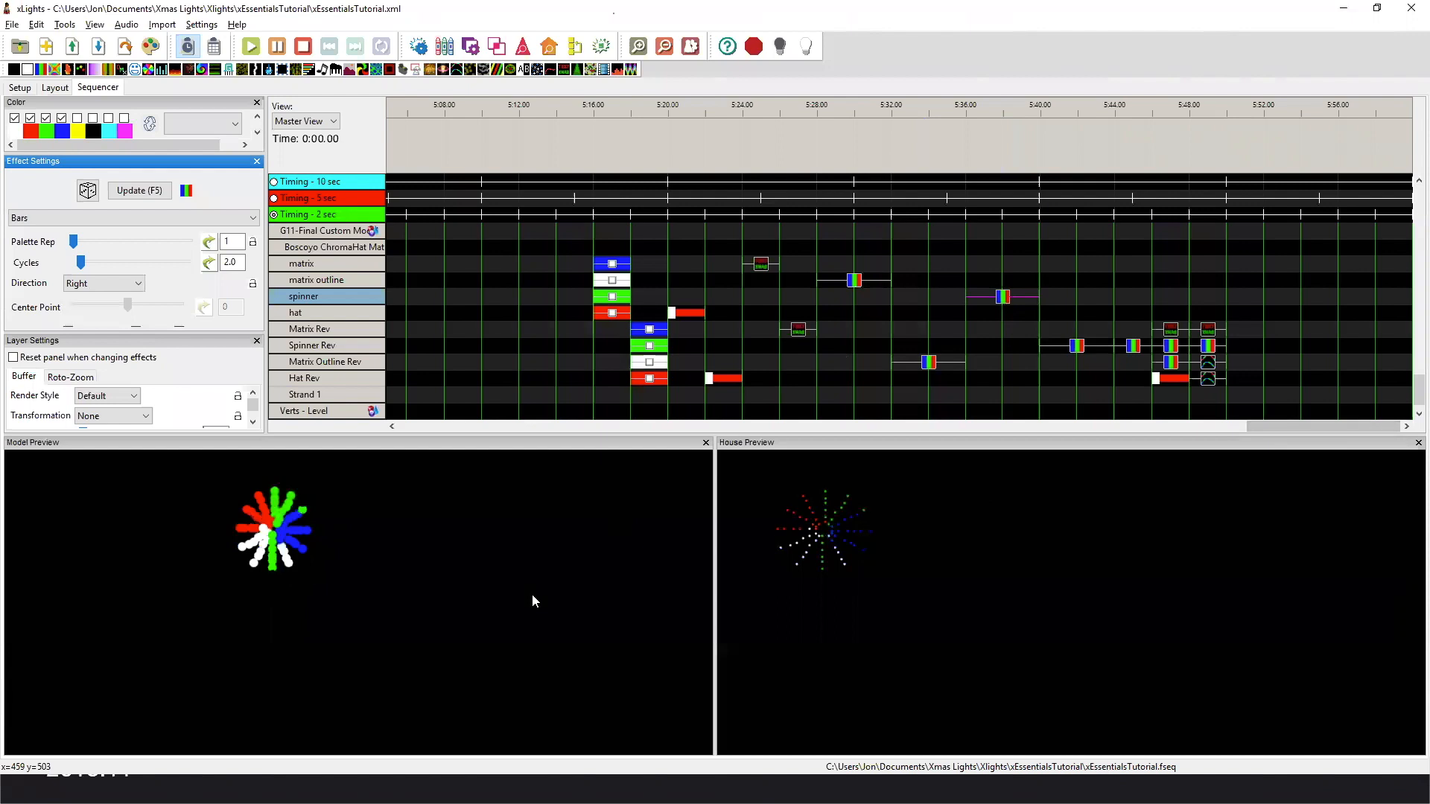
{"action": "left_click", "coordinate": [113, 397]}
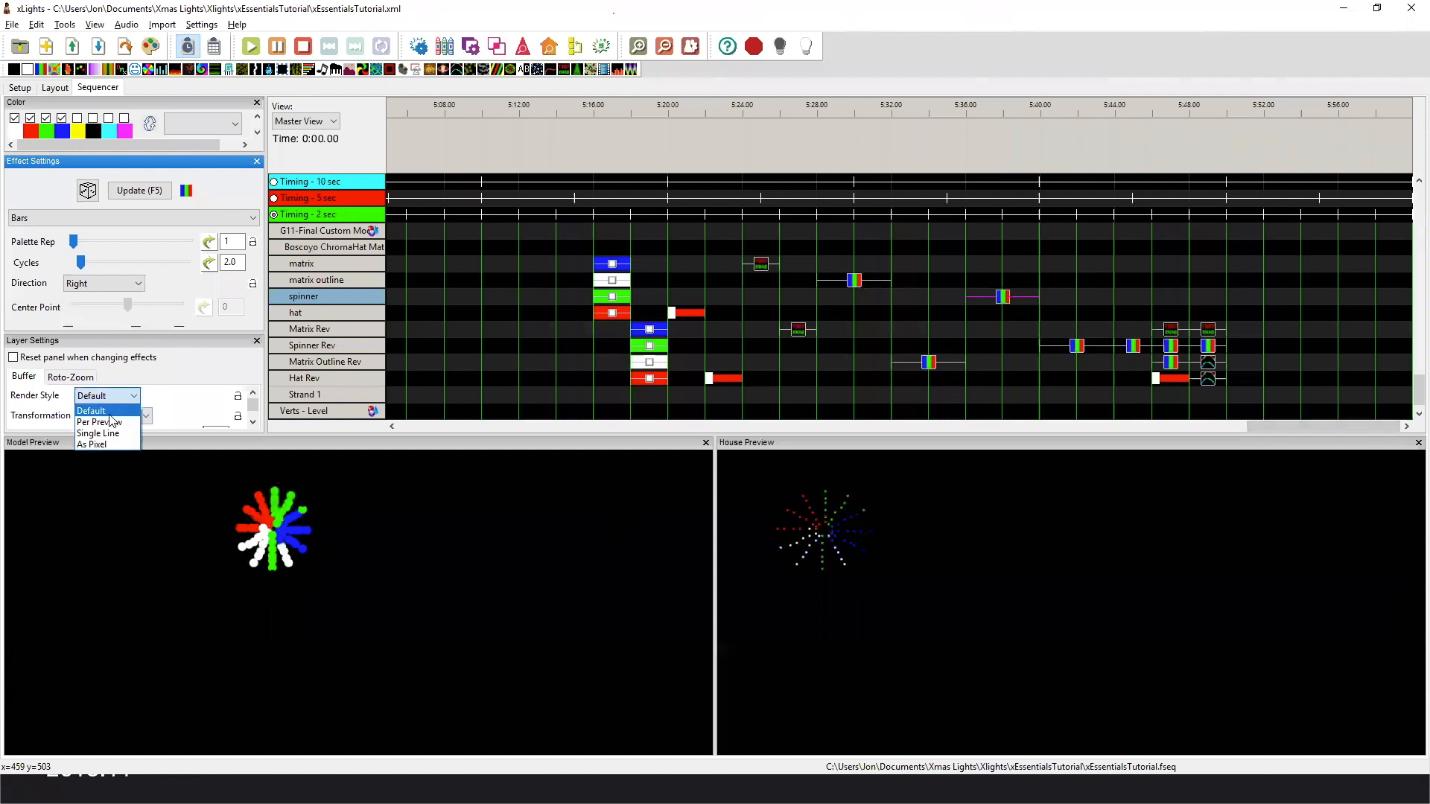
{"action": "left_click", "coordinate": [100, 417]}
{"action": "left_click", "coordinate": [113, 397]}
{"action": "left_click", "coordinate": [97, 408]}
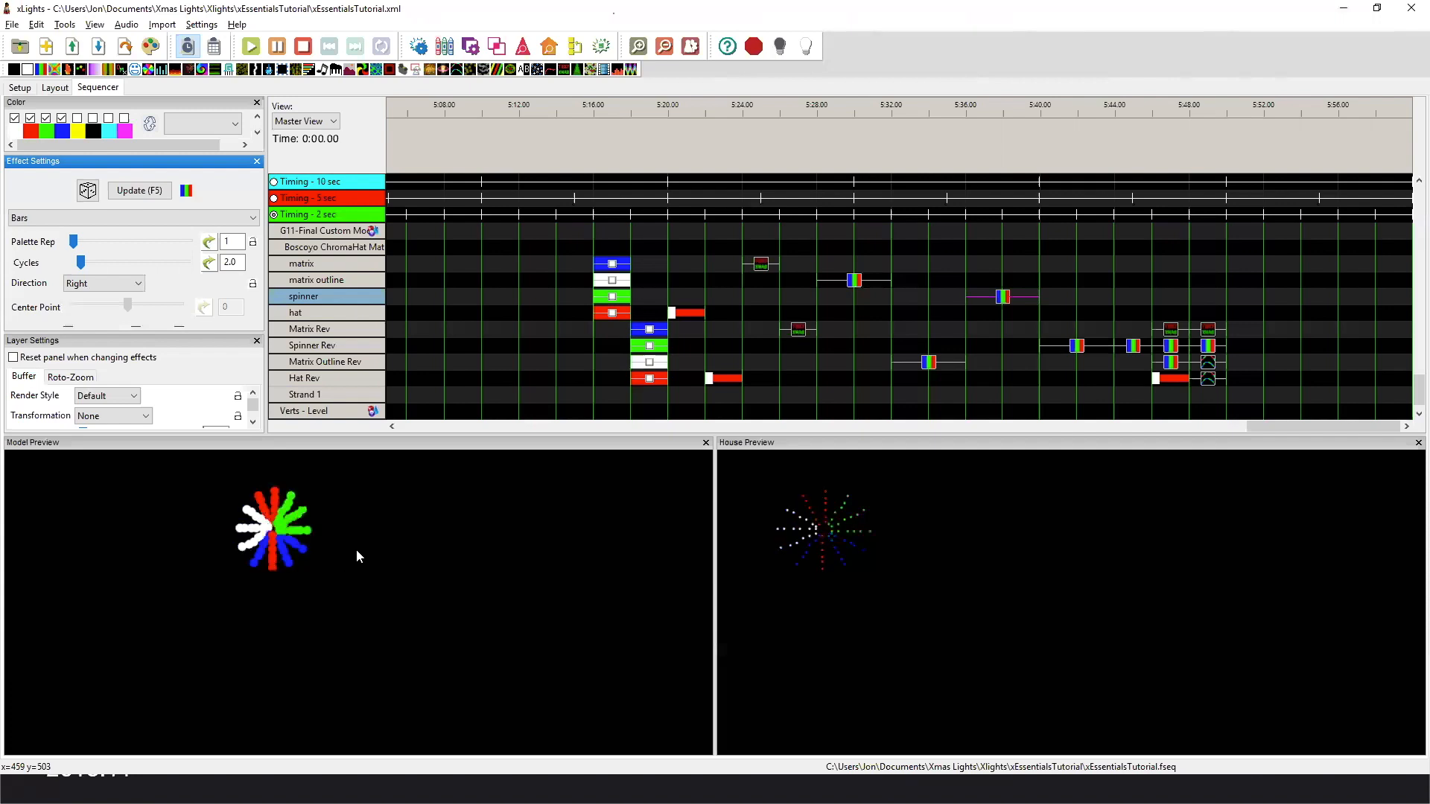
Compare the up and Right direction Bars effects on the Spinner Rev submodel in the previews.
{"action": "left_click", "coordinate": [1077, 352]}
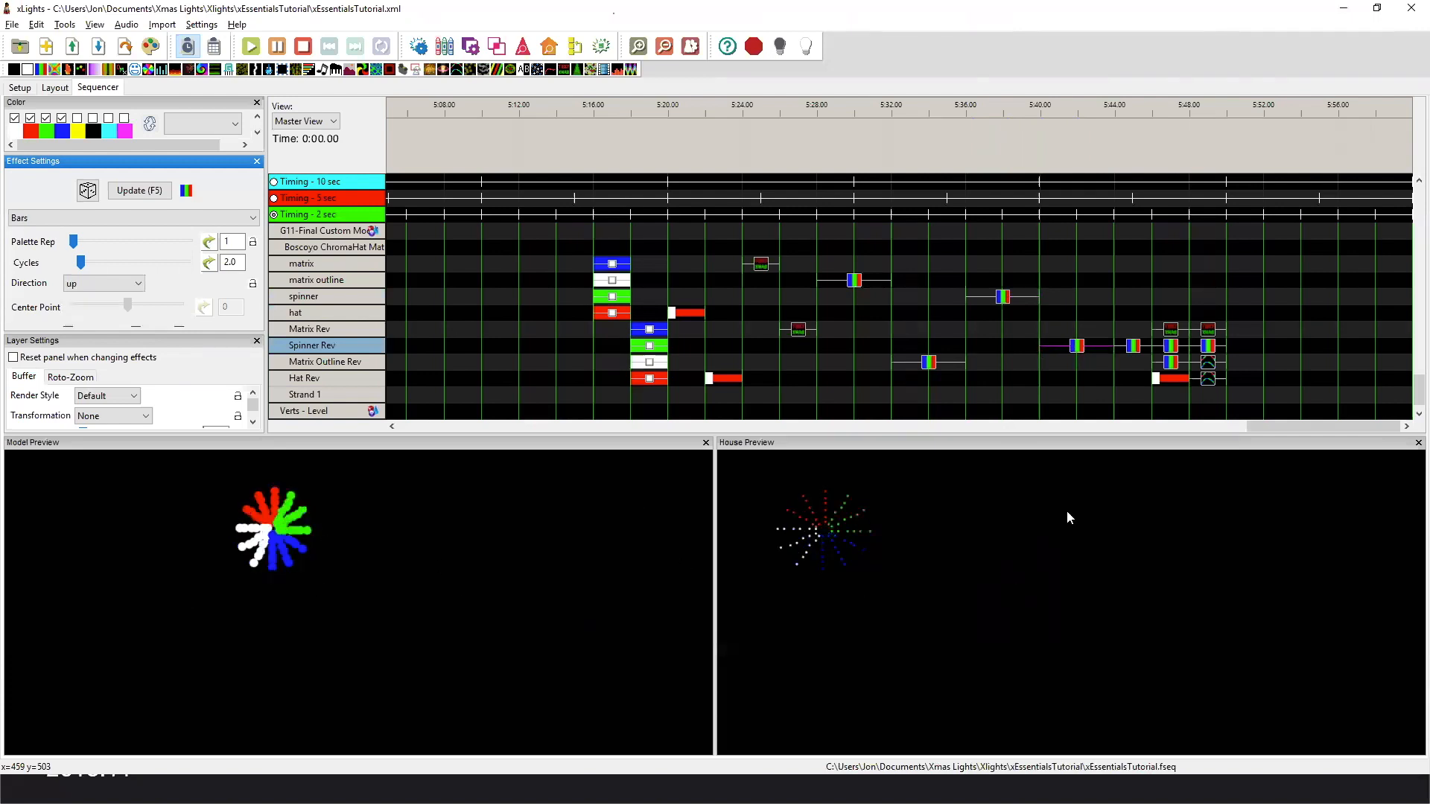
{"action": "left_click", "coordinate": [1133, 347]}
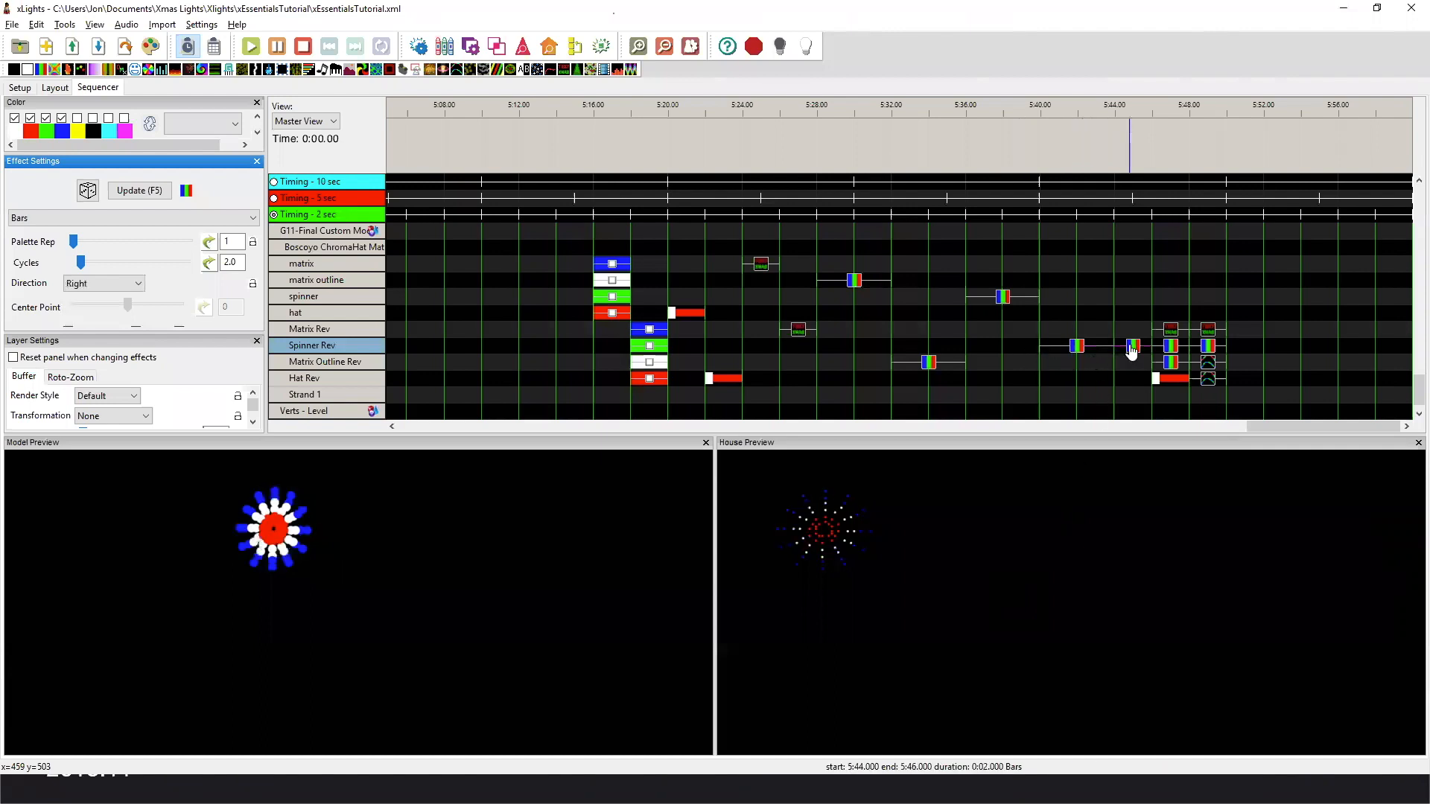
{"action": "left_click", "coordinate": [1095, 347]}
Preview the combined effects on the four Rev submodels at 5:46 and 5:48.
{"action": "left_click", "coordinate": [1174, 332]}
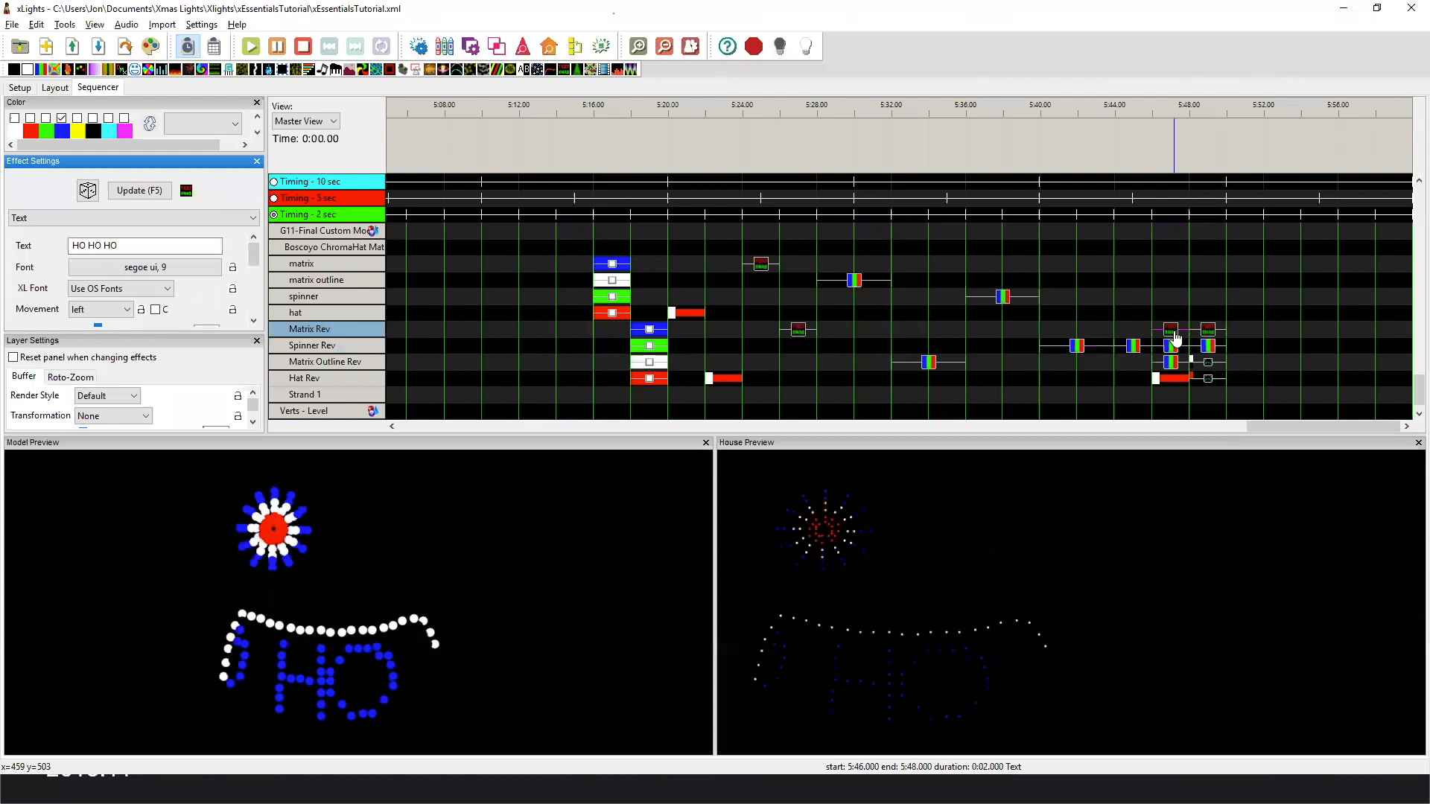
{"action": "left_click", "coordinate": [1208, 330]}
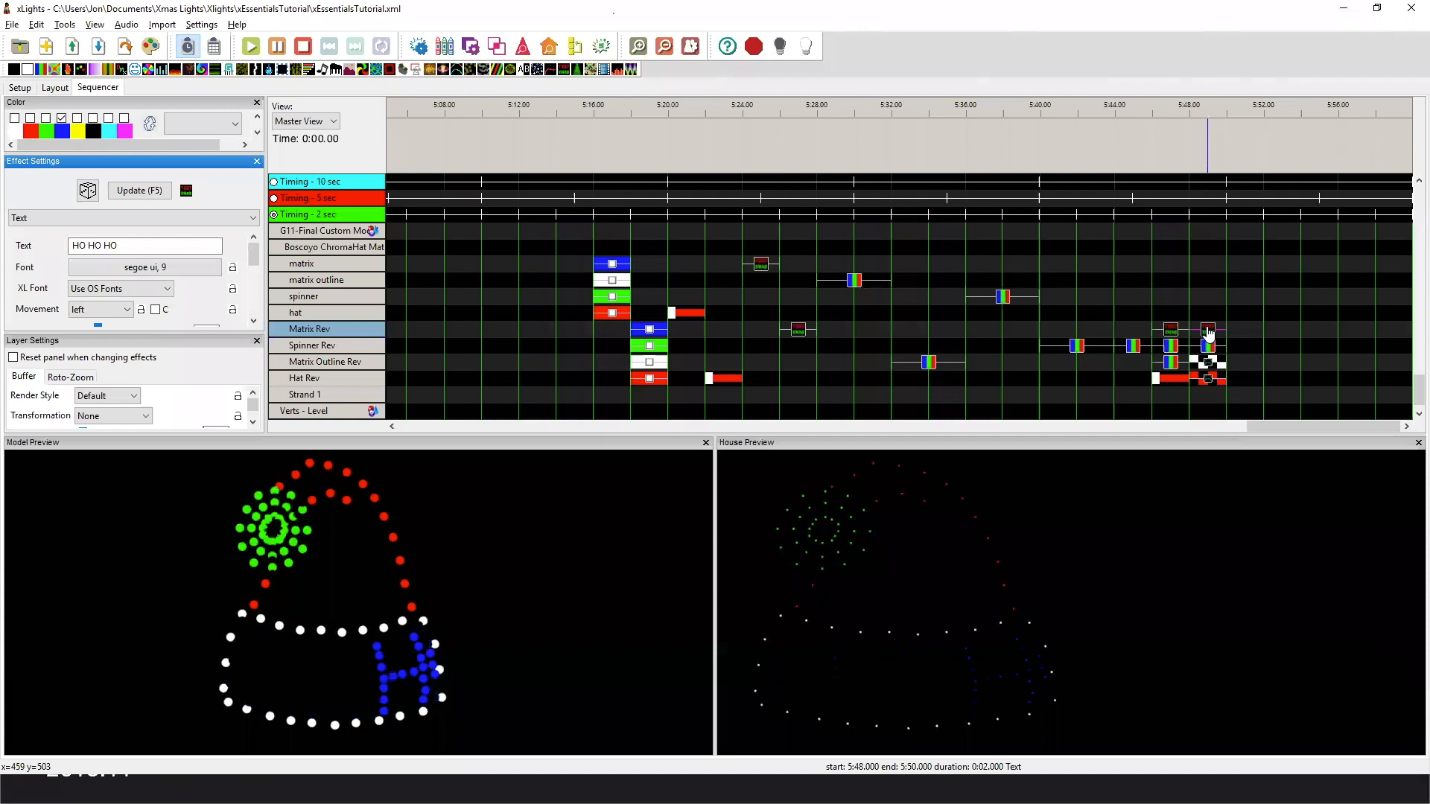
{"action": "left_click", "coordinate": [1173, 330]}
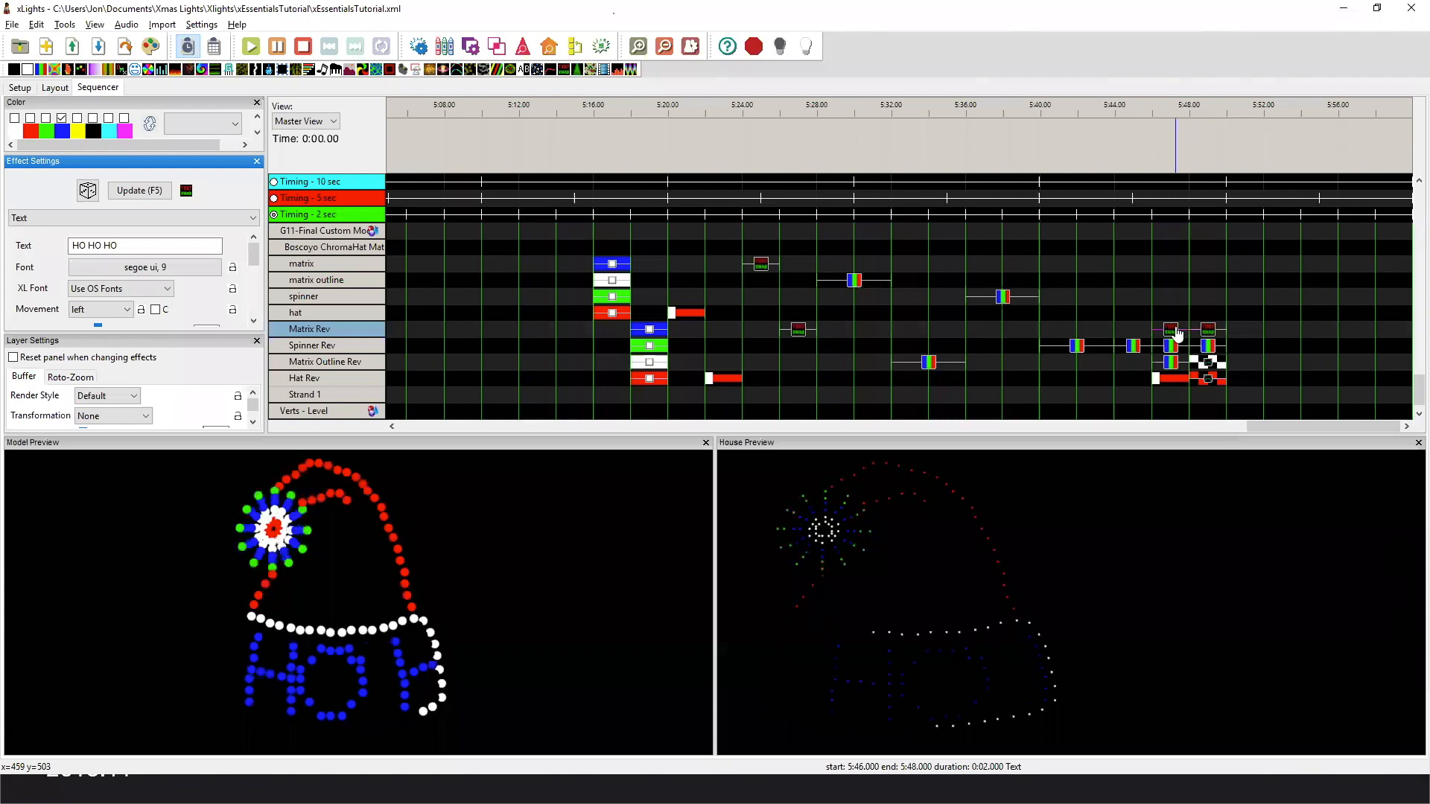
{"action": "left_click", "coordinate": [1209, 331]}
{"action": "left_click", "coordinate": [1208, 331]}
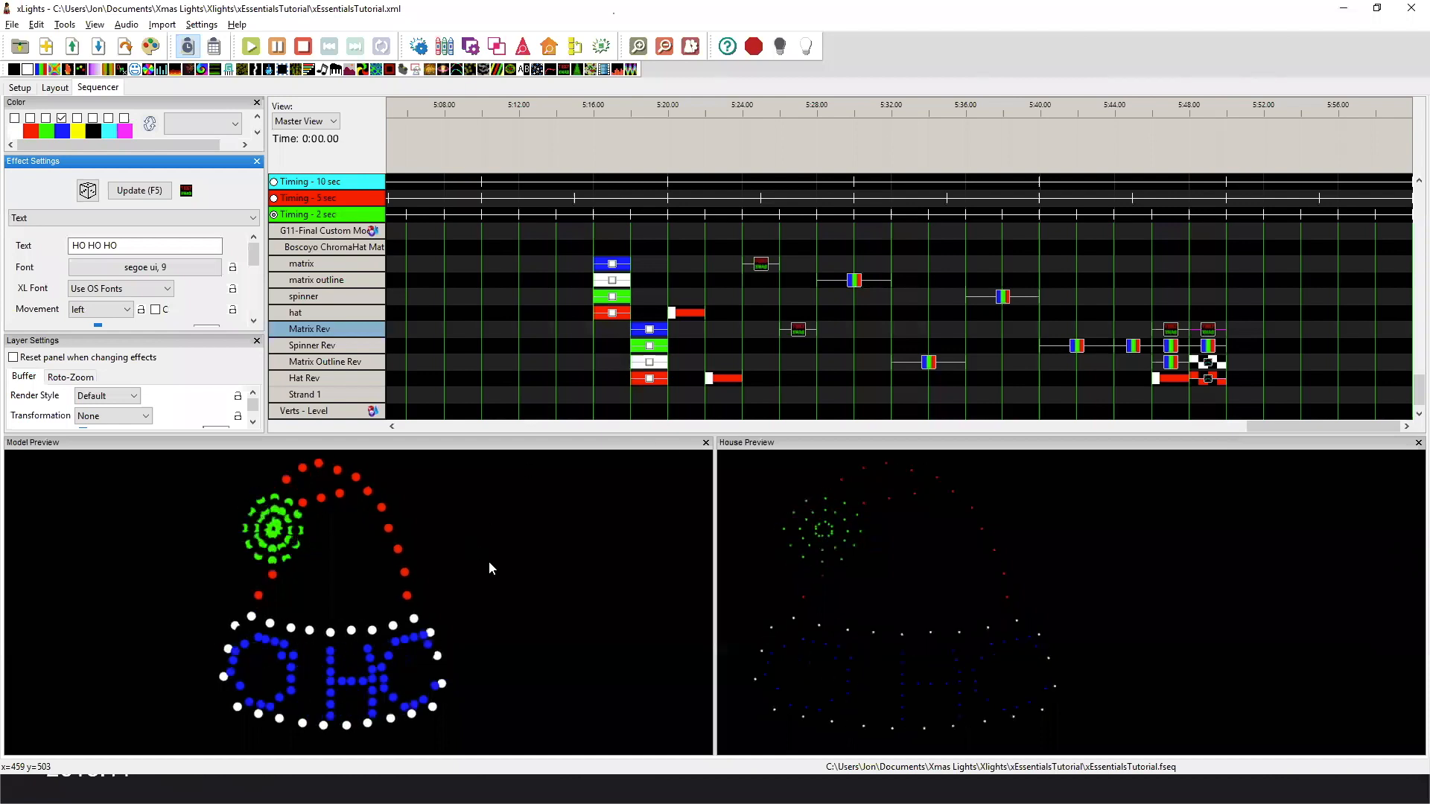
Switch to the Matrix.pptx slide show in PowerPoint and advance to the Closing slide.
{"action": "key", "text": "alt+Tab"}
{"action": "key", "text": "alt+Tab"}
{"action": "key", "text": "alt+Tab"}
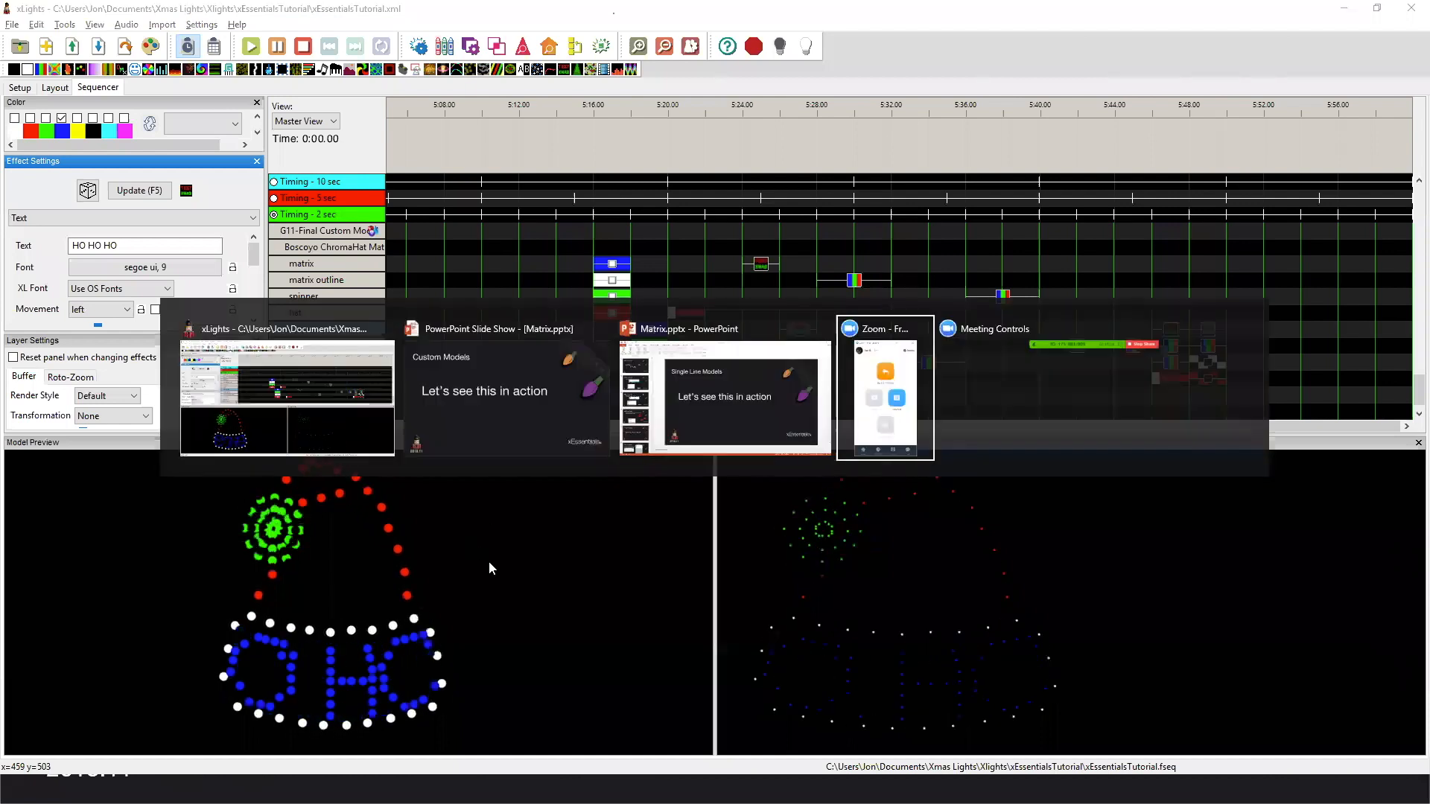
{"action": "key", "text": "alt+Tab"}
{"action": "key", "text": "alt+Tab"}
{"action": "key", "text": "alt+Tab"}
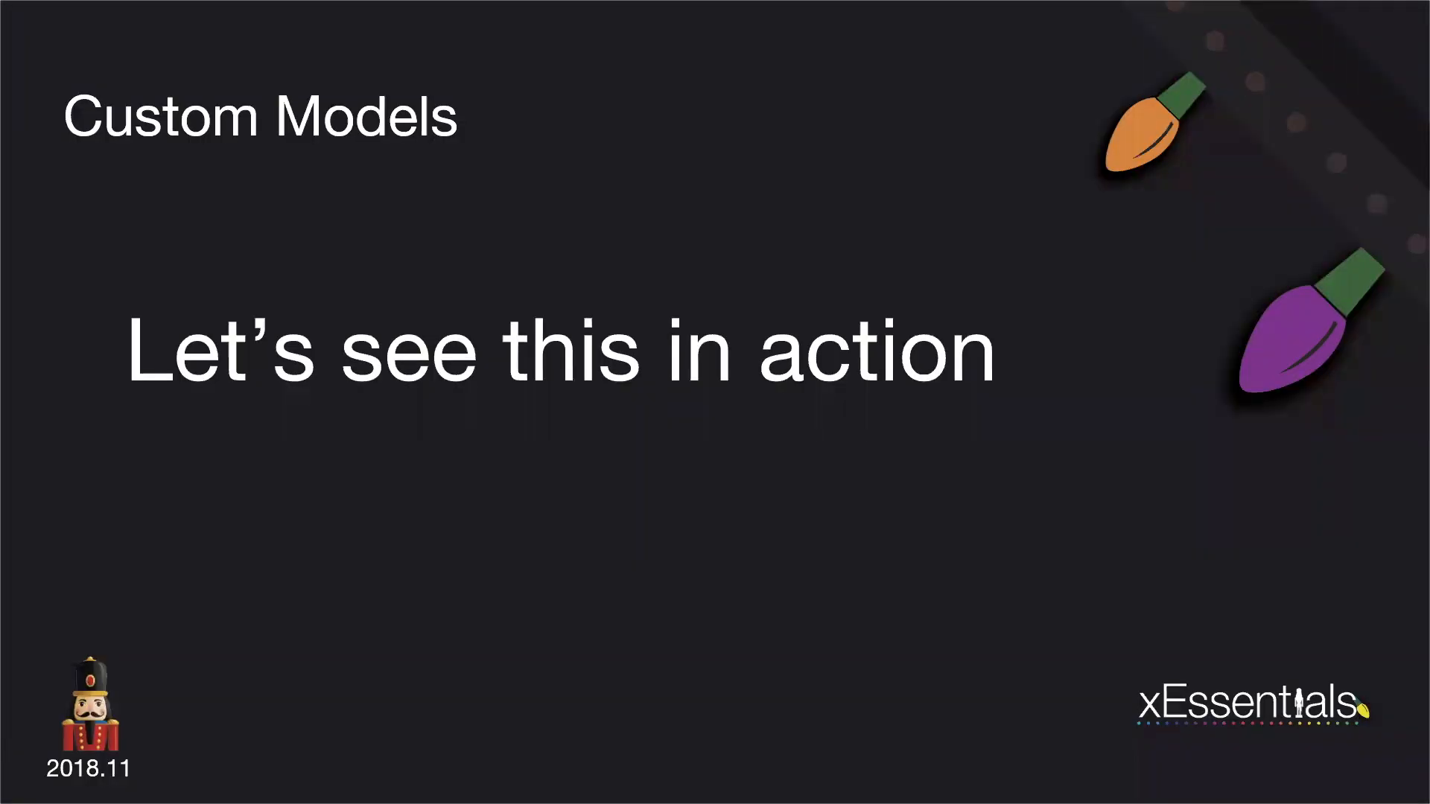
{"action": "key", "text": "Right"}
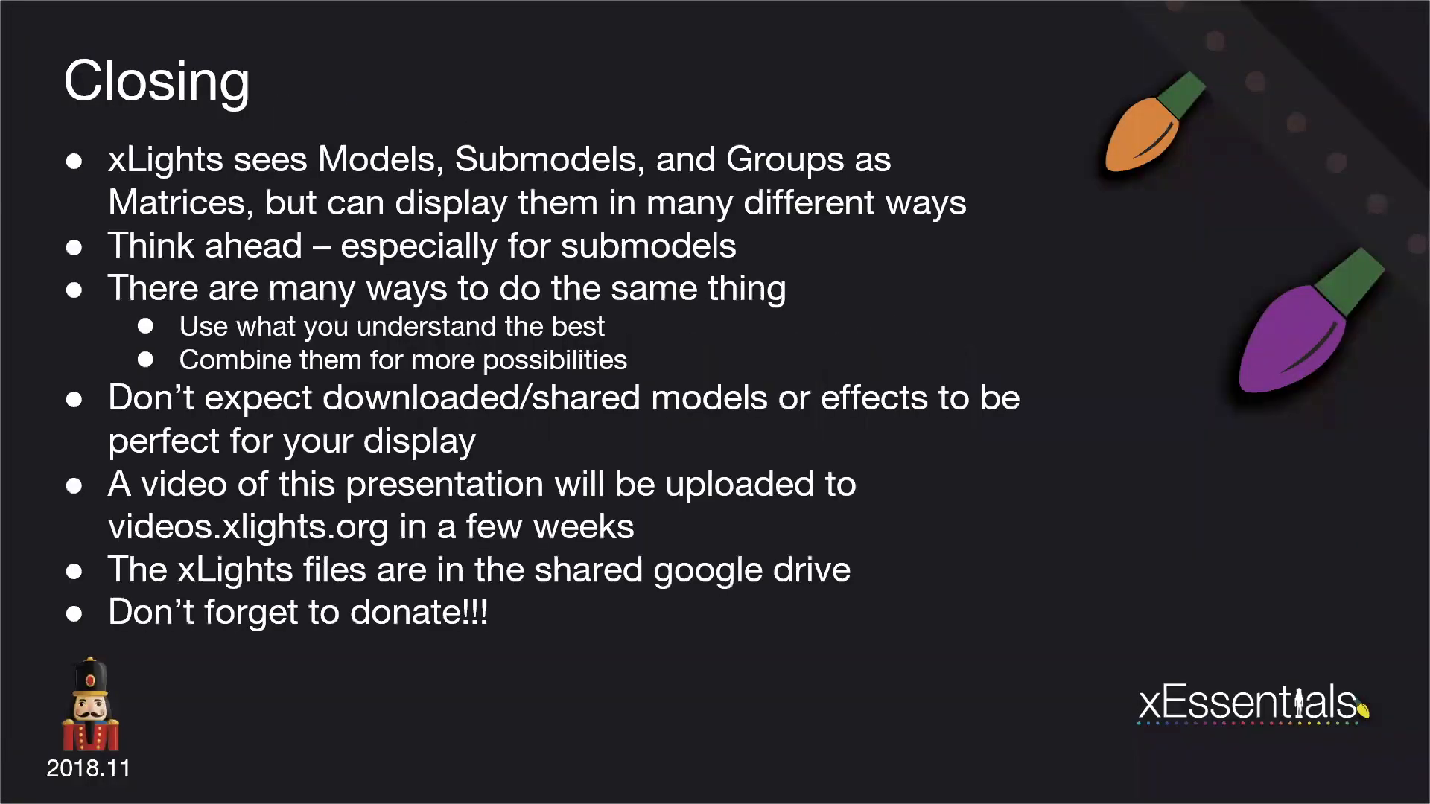